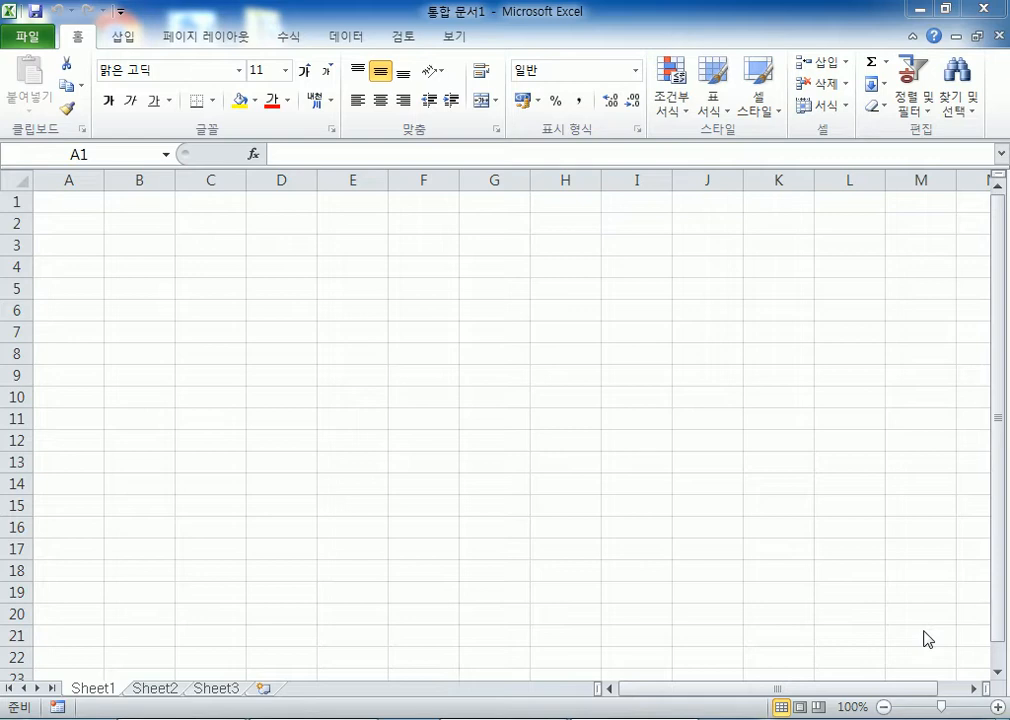
Switch to Chrome, open the 공부방 board, and view the 2017-2사분기 [서부여성발전센터] ITQ자격증(엑셀&한글) course post
left_click(420, 718)
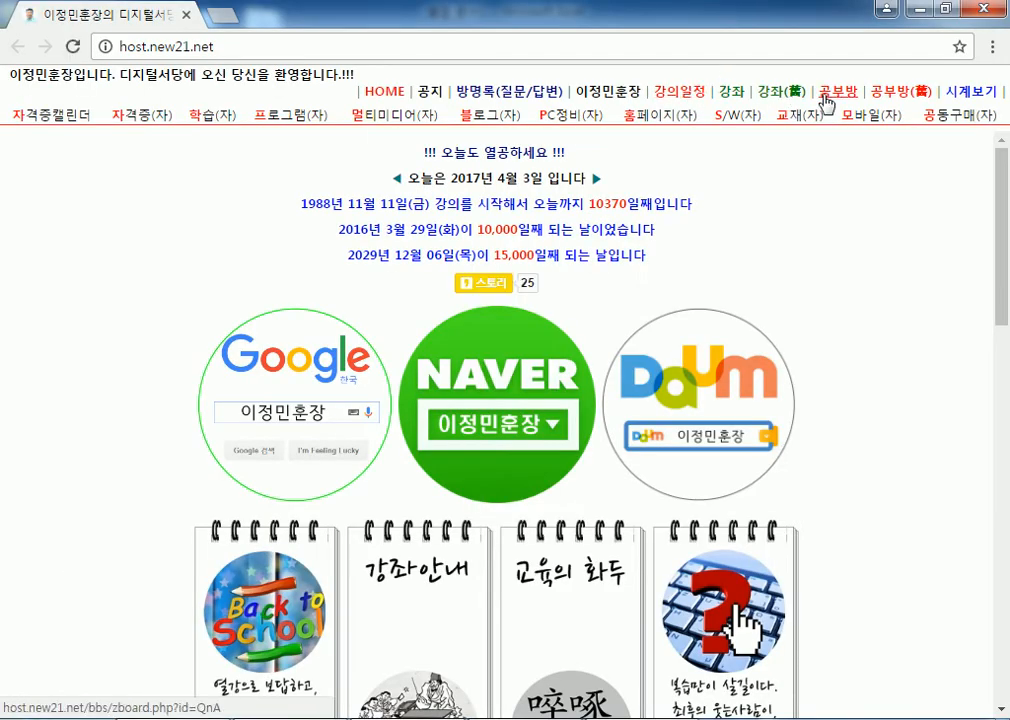
left_click(824, 94)
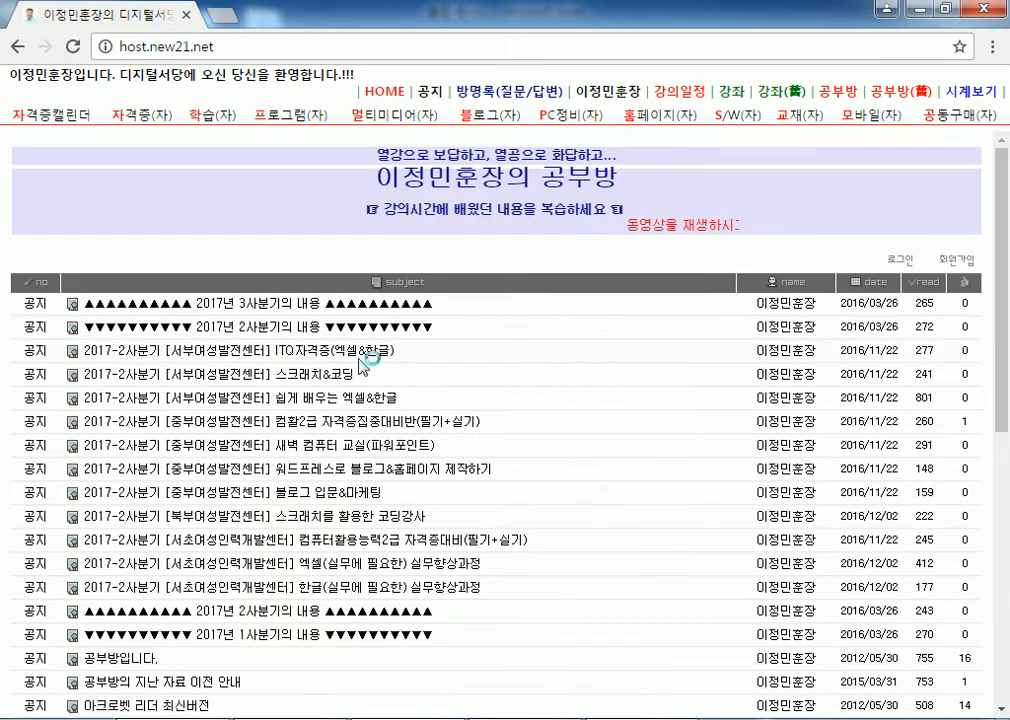
scroll(535, 382, "down", 4)
scroll(500, 377, "up", 4)
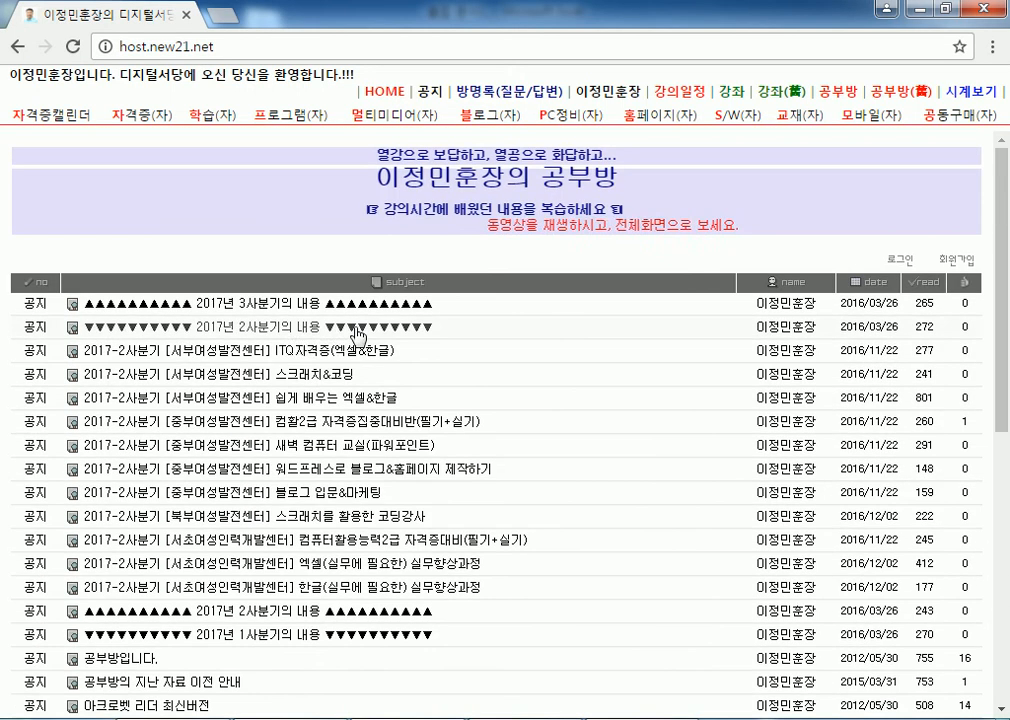
left_click(334, 352)
scroll(183, 378, "down", 4)
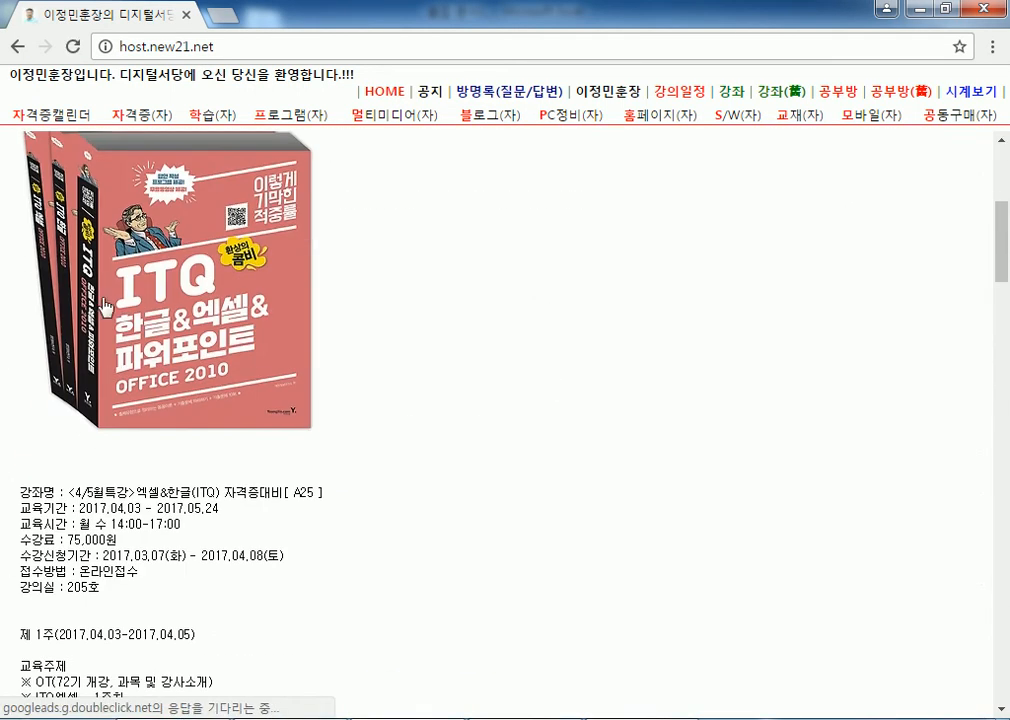
scroll(297, 383, "up", 2)
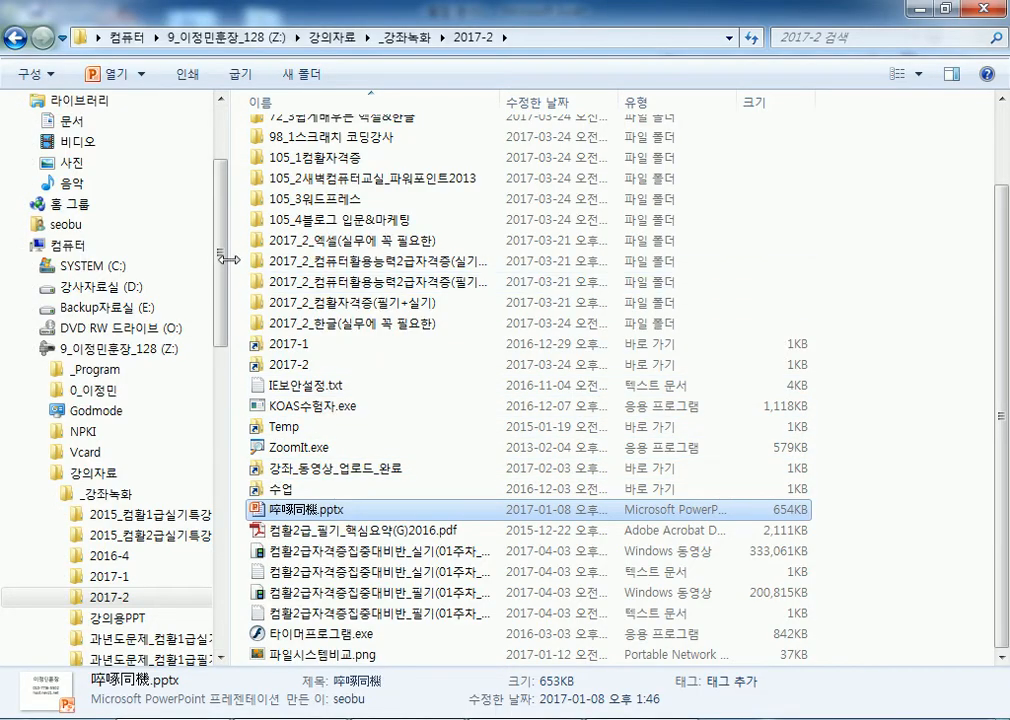
Browse on drive Z: to the ITQ folder inside 자격증 and 한국생산성본부
scroll(226, 397, "down", 5)
left_click_drag(226, 397, 219, 580)
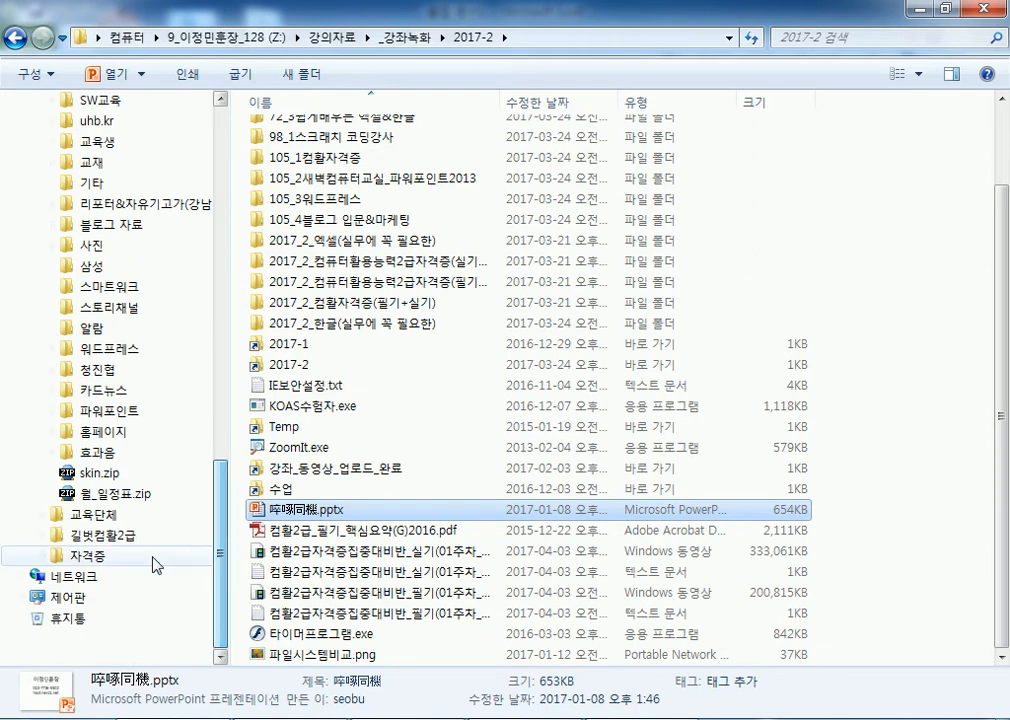
left_click(76, 555)
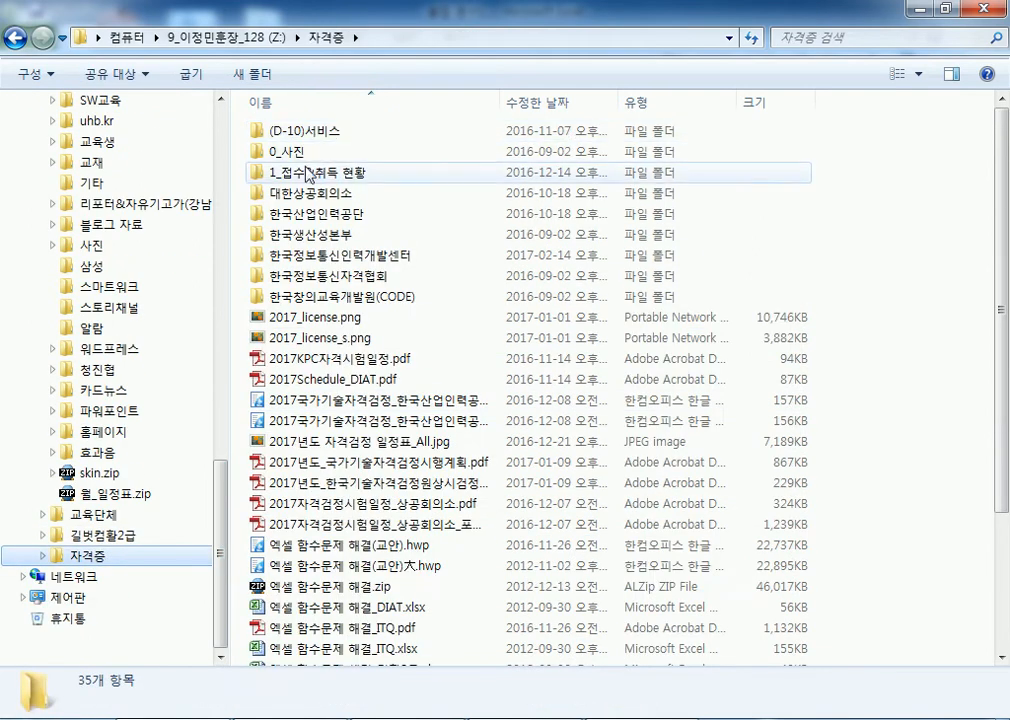
double_click(300, 234)
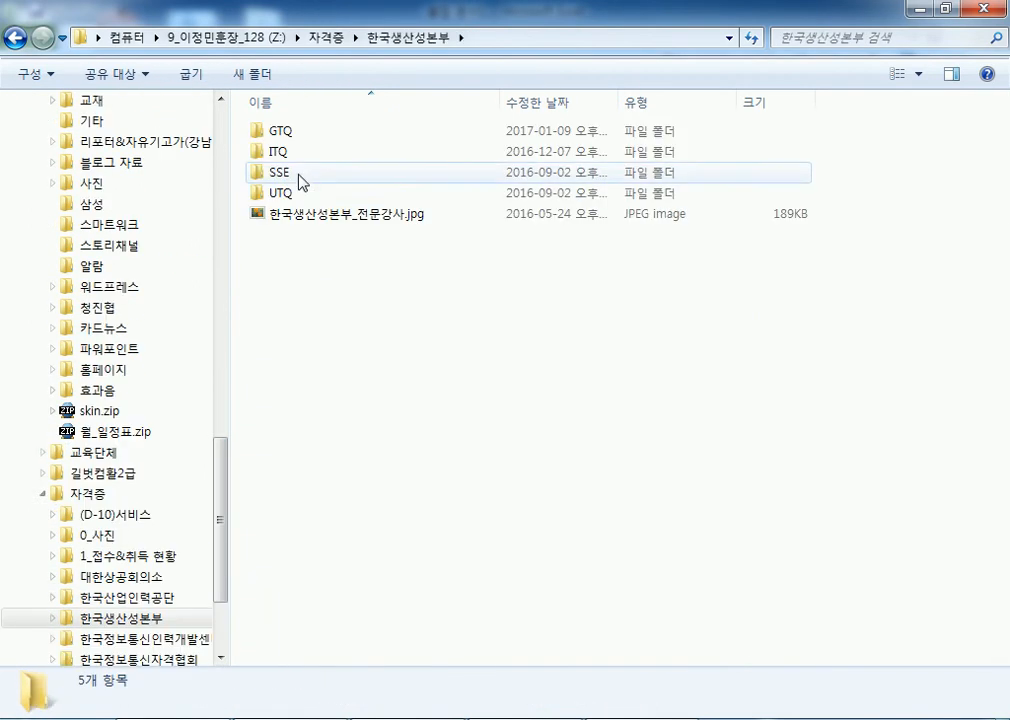
double_click(274, 151)
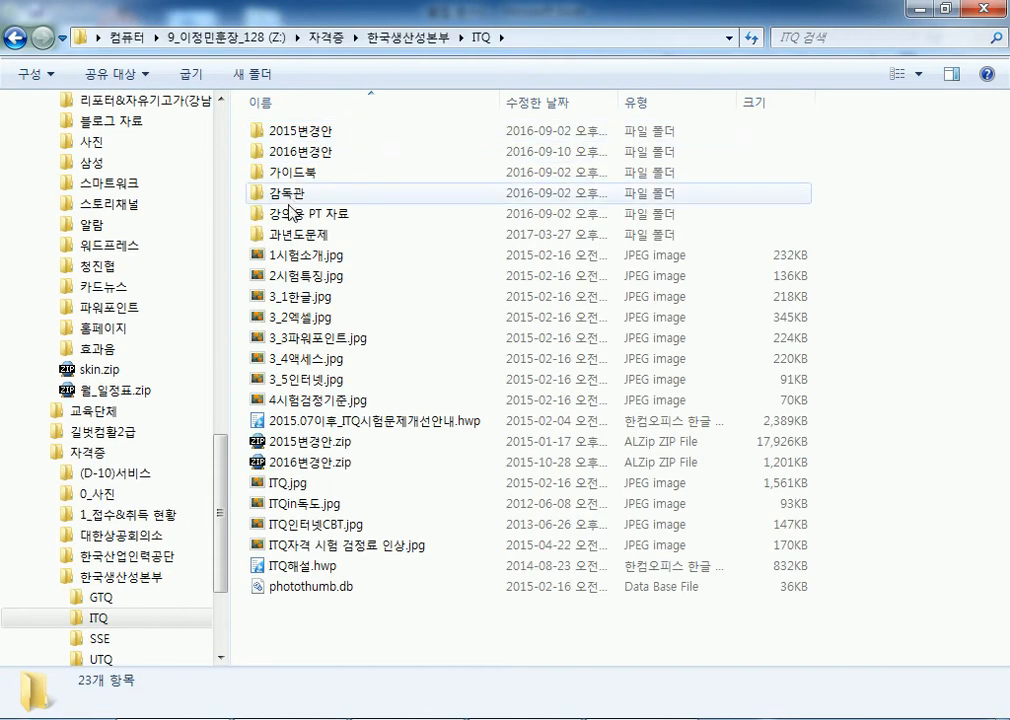
Go into 과년도문제, 2017, ITQ(2017-03-11) and open its 문제[A4] folder
double_click(296, 236)
double_click(289, 200)
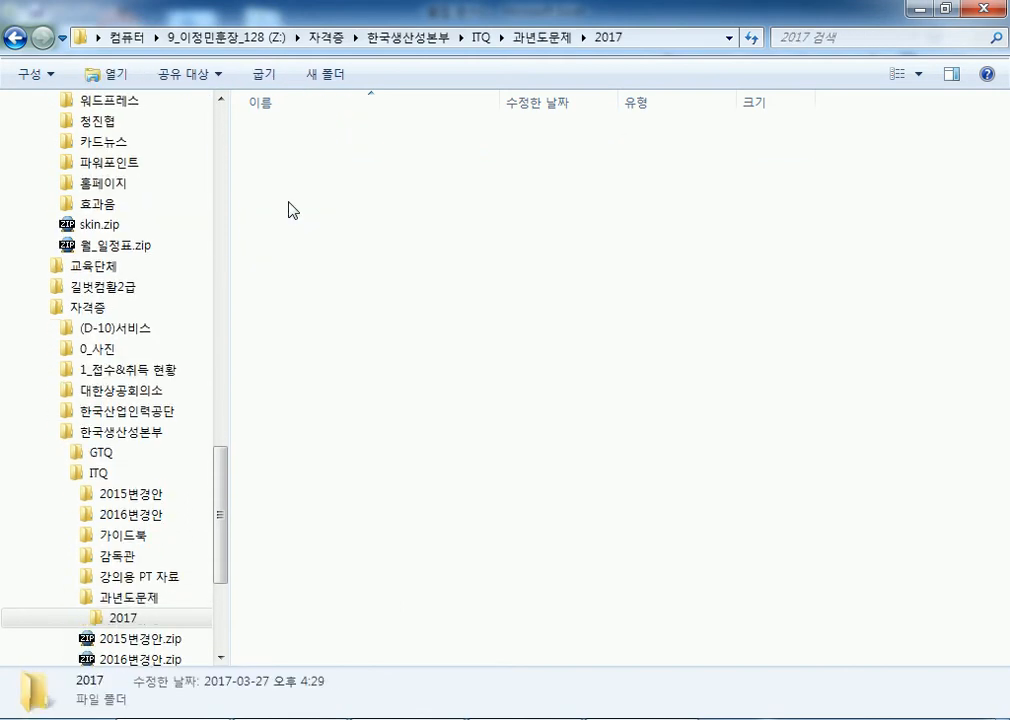
double_click(310, 176)
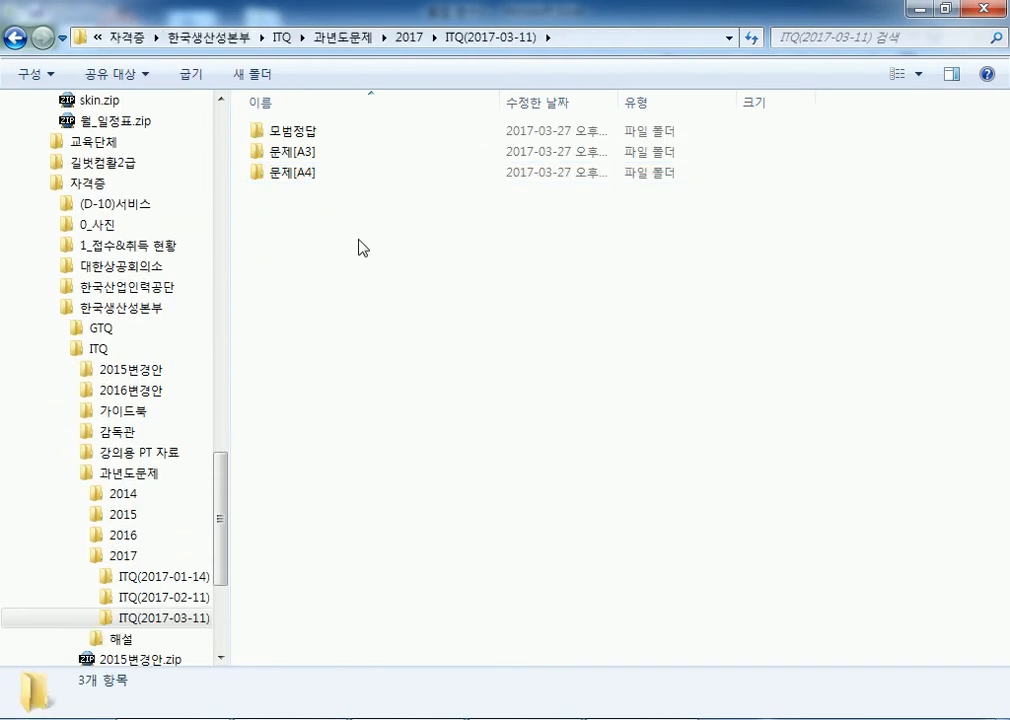
double_click(322, 174)
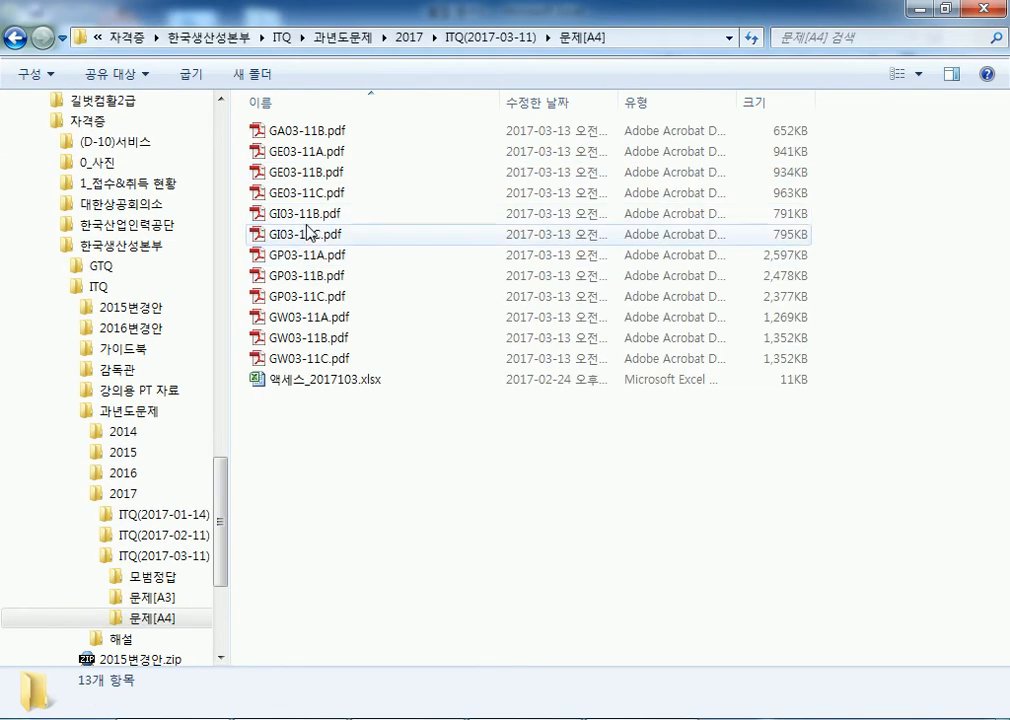
Open GE03-11A.pdf, accept the Adobe Reader licence agreement, and maximize the document window
double_click(322, 154)
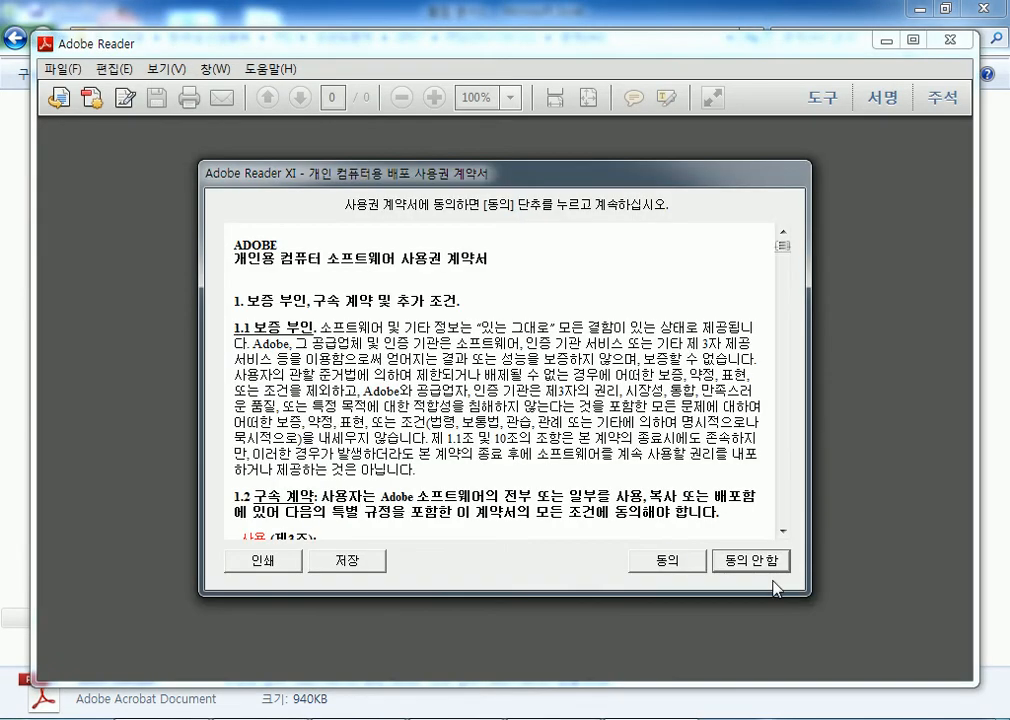
left_click(665, 558)
left_click(932, 36)
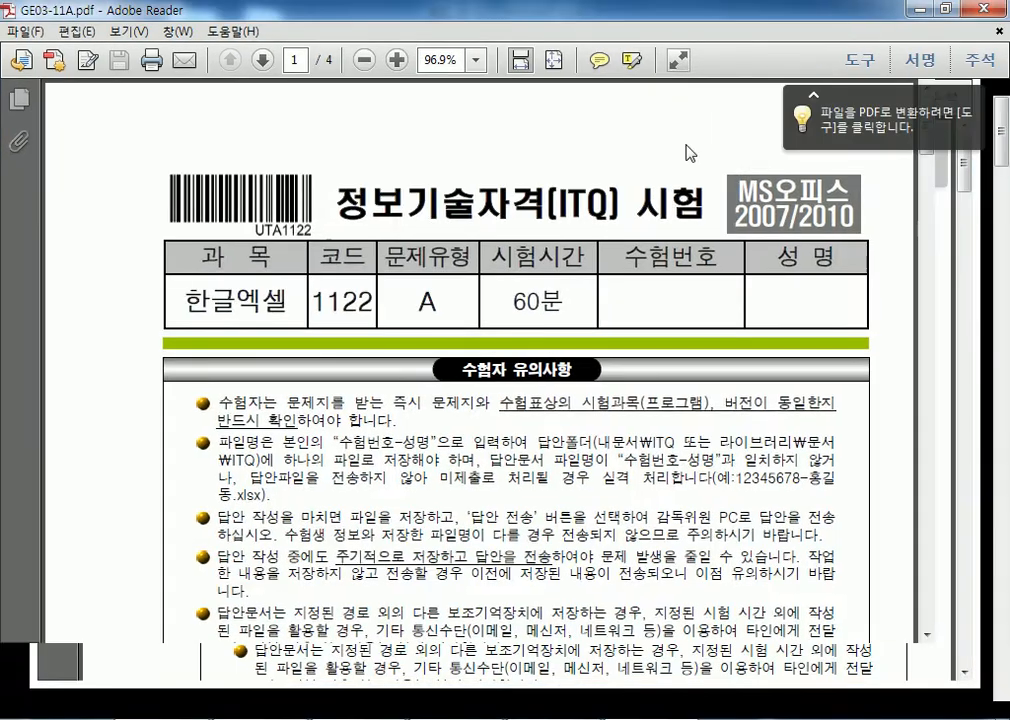
Look over the exam header and the 수험자 유의사항 section on the first page, selecting its first notices
scroll(385, 396, "down", 2)
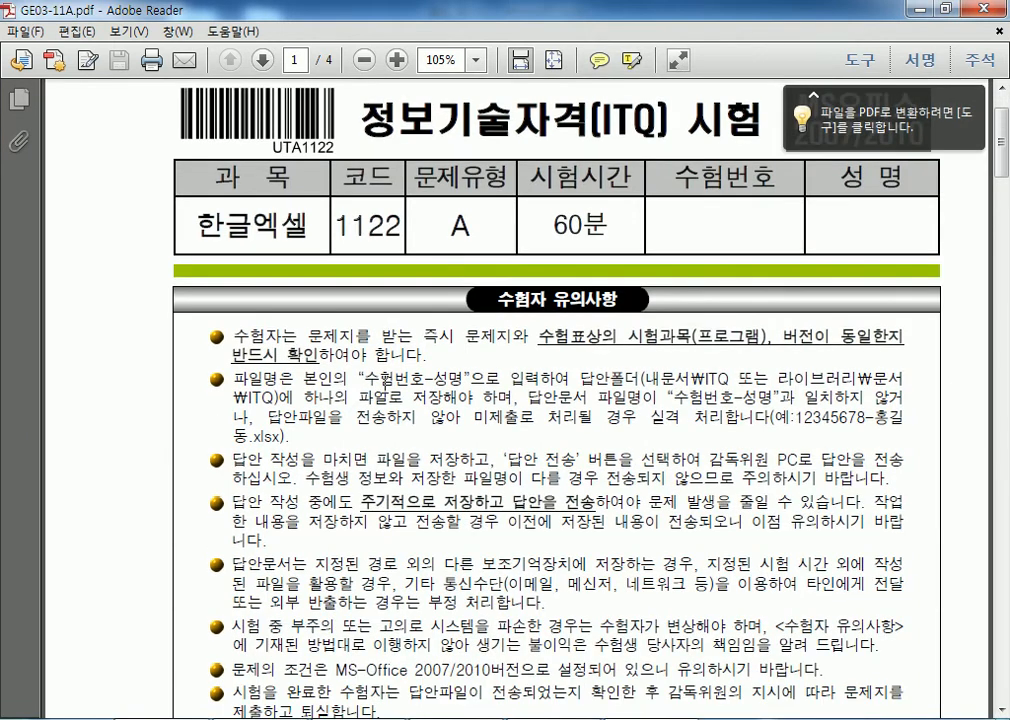
scroll(388, 384, "down", 4)
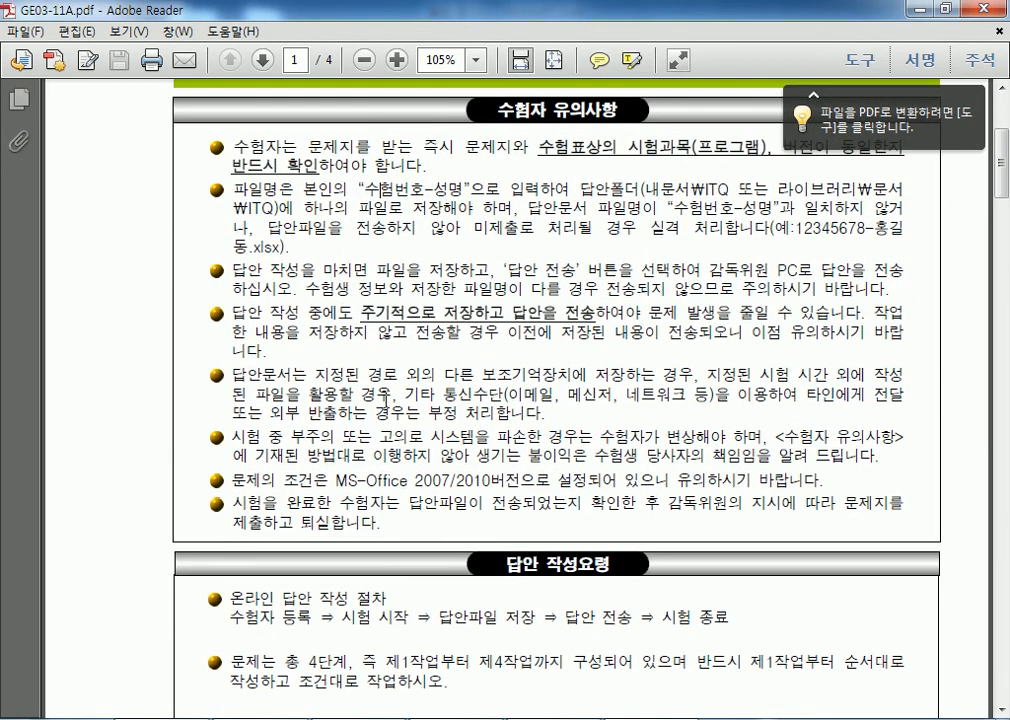
scroll(305, 312, "up", 6)
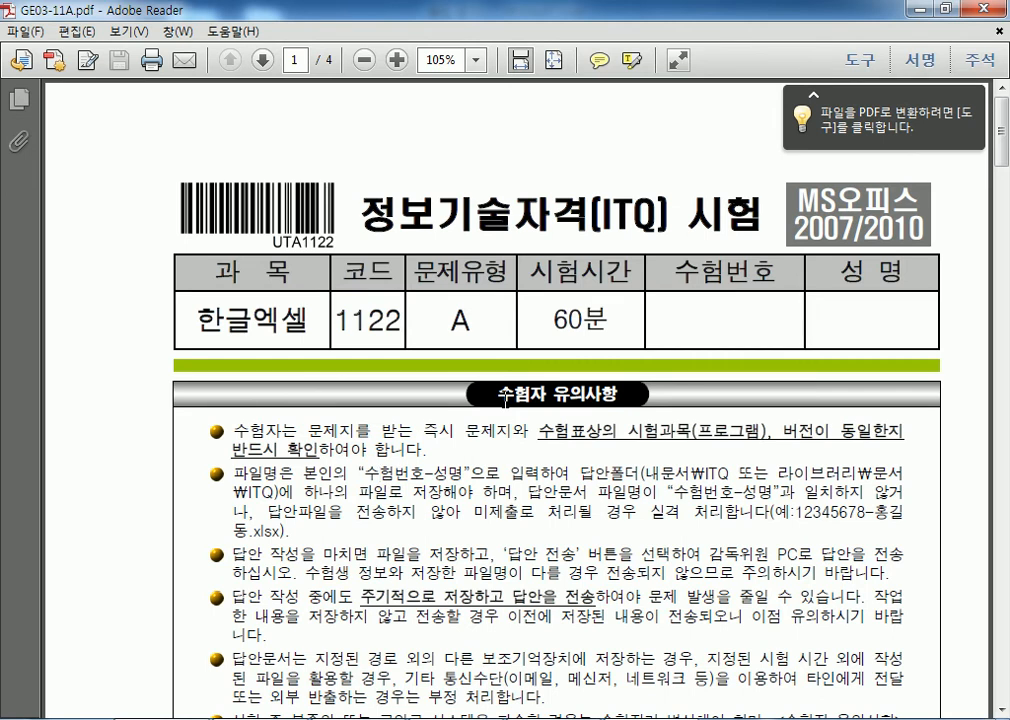
left_click_drag(497, 395, 634, 517)
left_click_drag(233, 430, 440, 525)
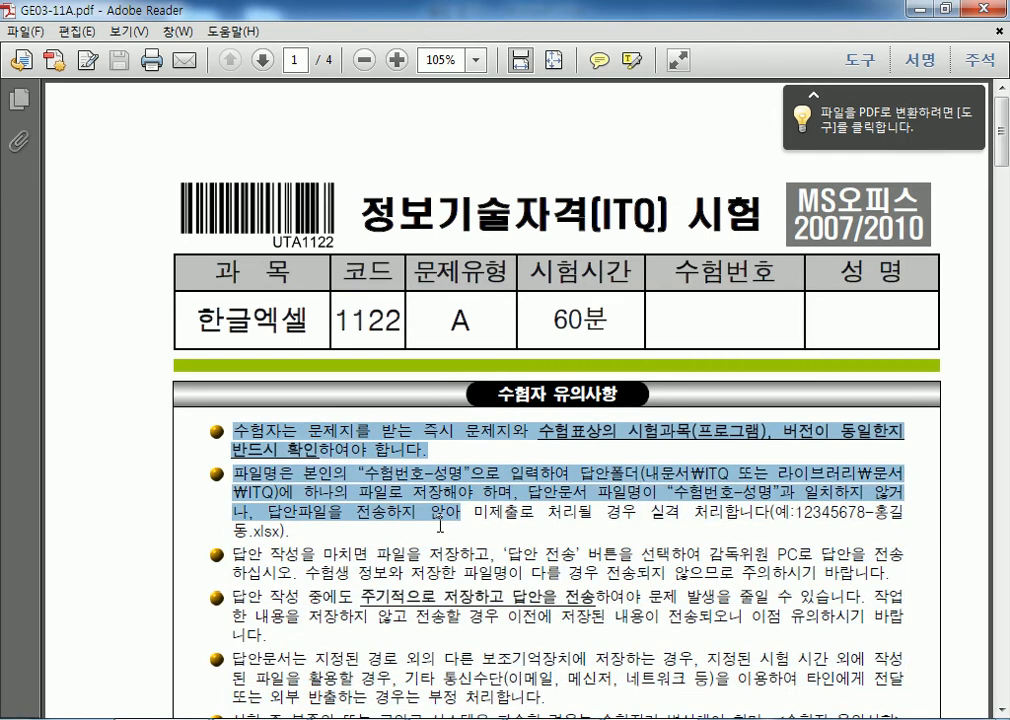
left_click(700, 328)
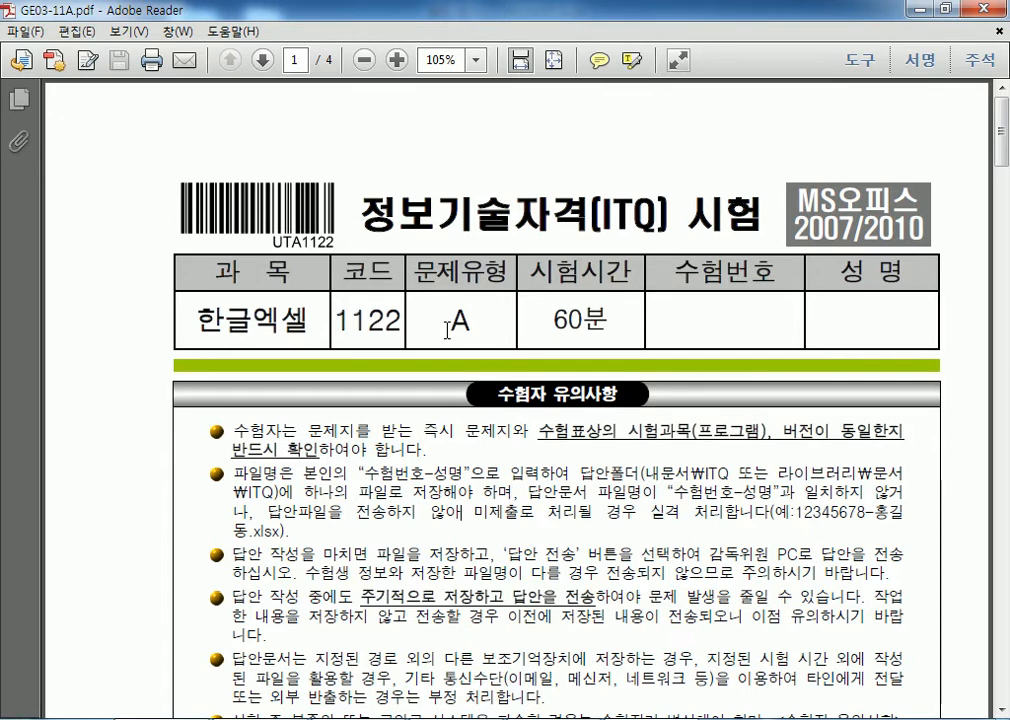
Examine the 수험자 유의사항 rules on checking subject and version, naming the answer file, and saving and submitting periodically, selecting each passage
scroll(447, 329, "down", 5)
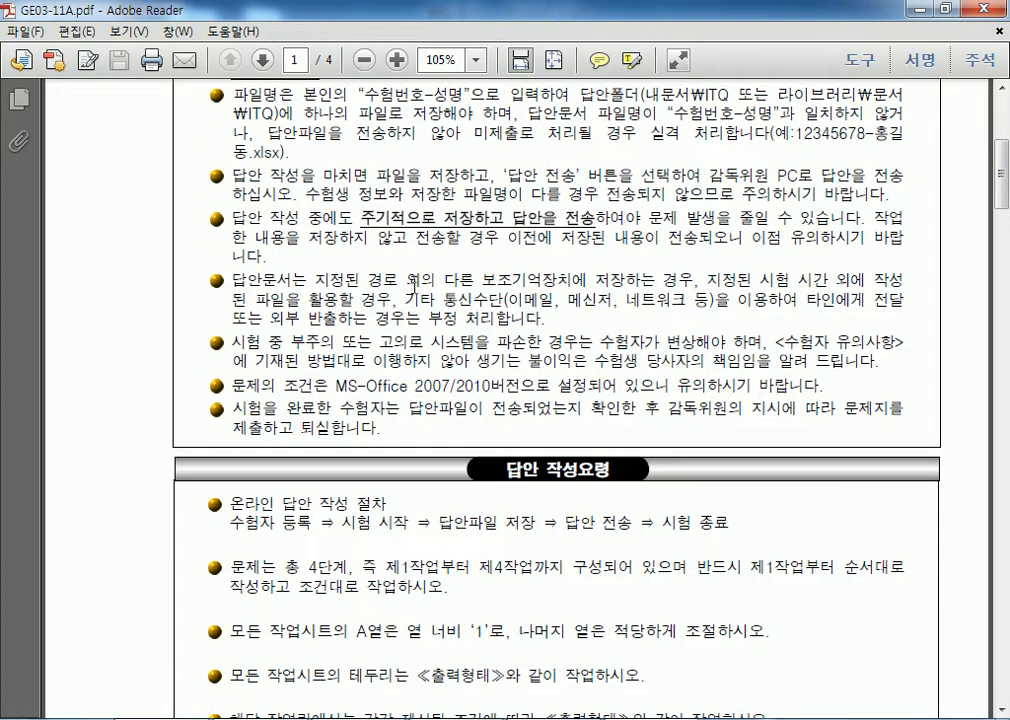
scroll(415, 298, "up", 3)
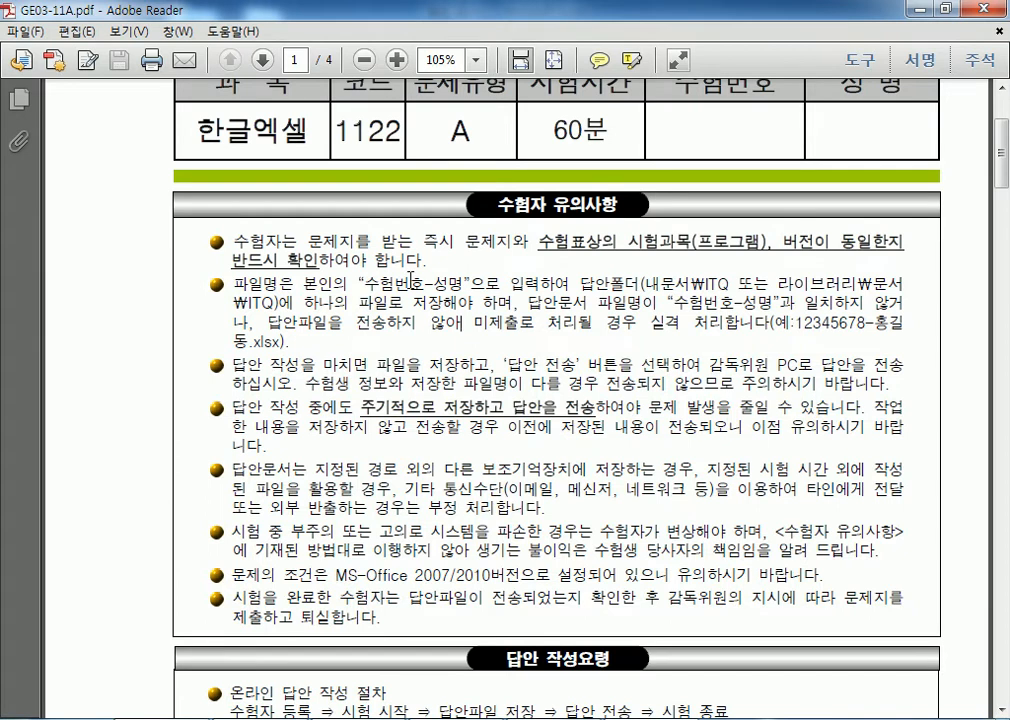
left_click_drag(539, 242, 903, 232)
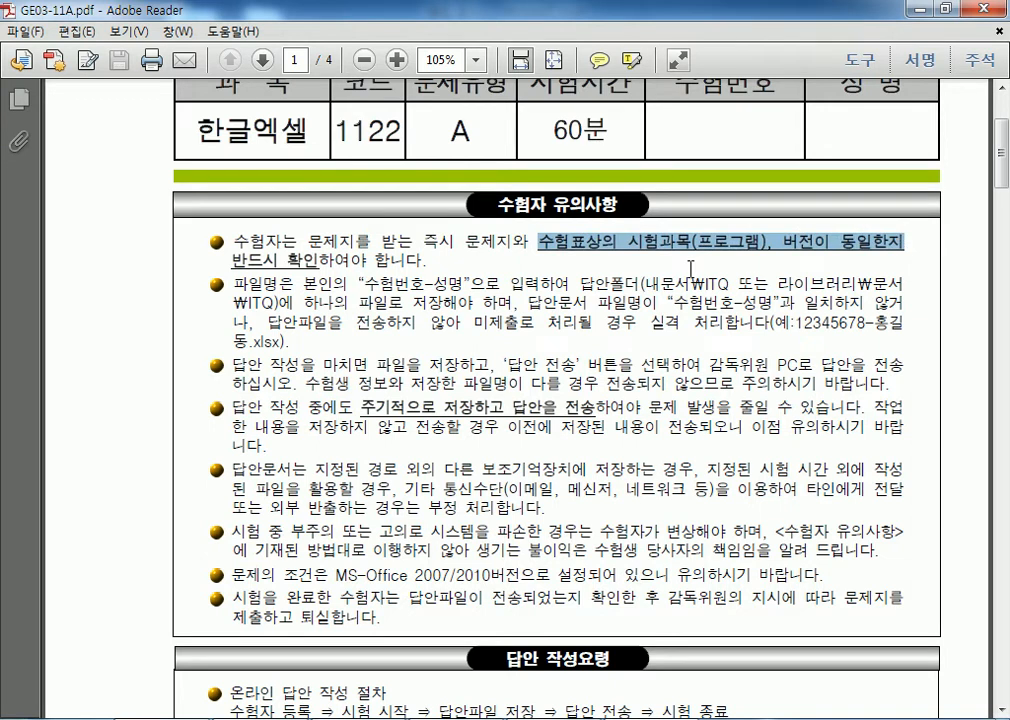
left_click_drag(364, 284, 670, 300)
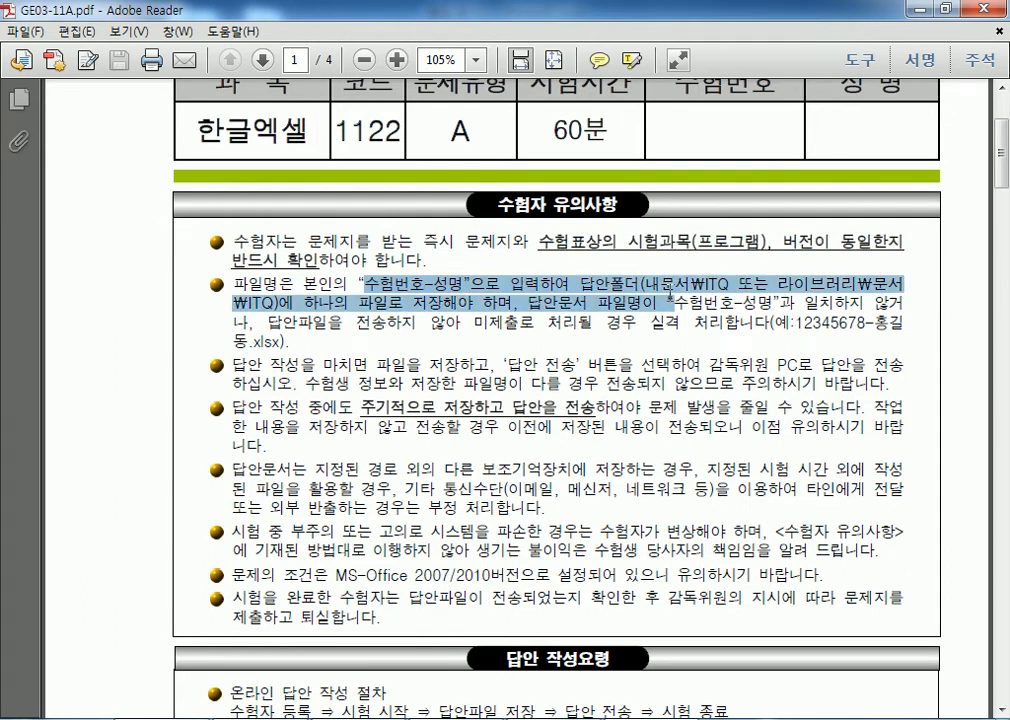
left_click_drag(360, 408, 570, 401)
left_click(460, 405)
Read the 답안 작성요령 section with its instructions selected, and close the PDF
scroll(448, 412, "down", 5)
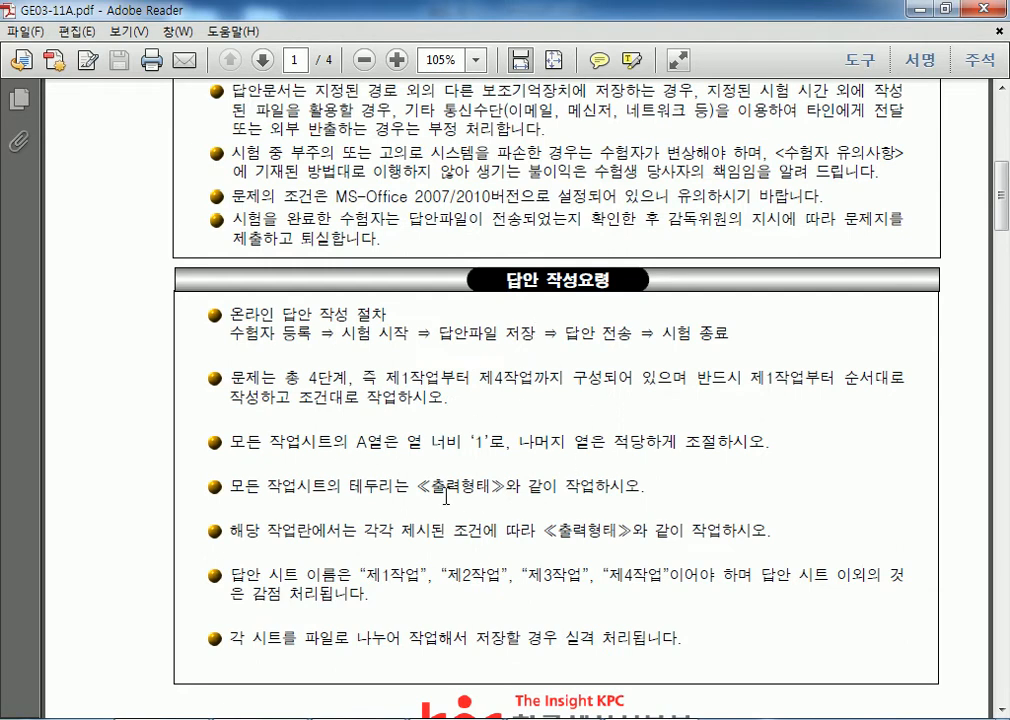
left_click_drag(281, 333, 446, 576)
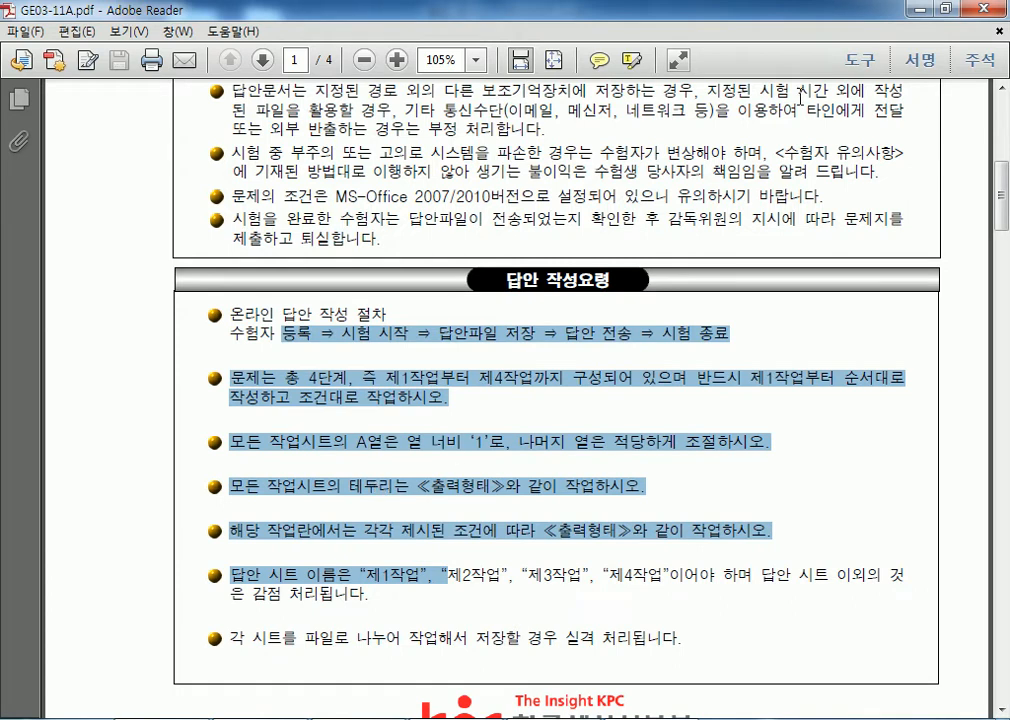
left_click(976, 12)
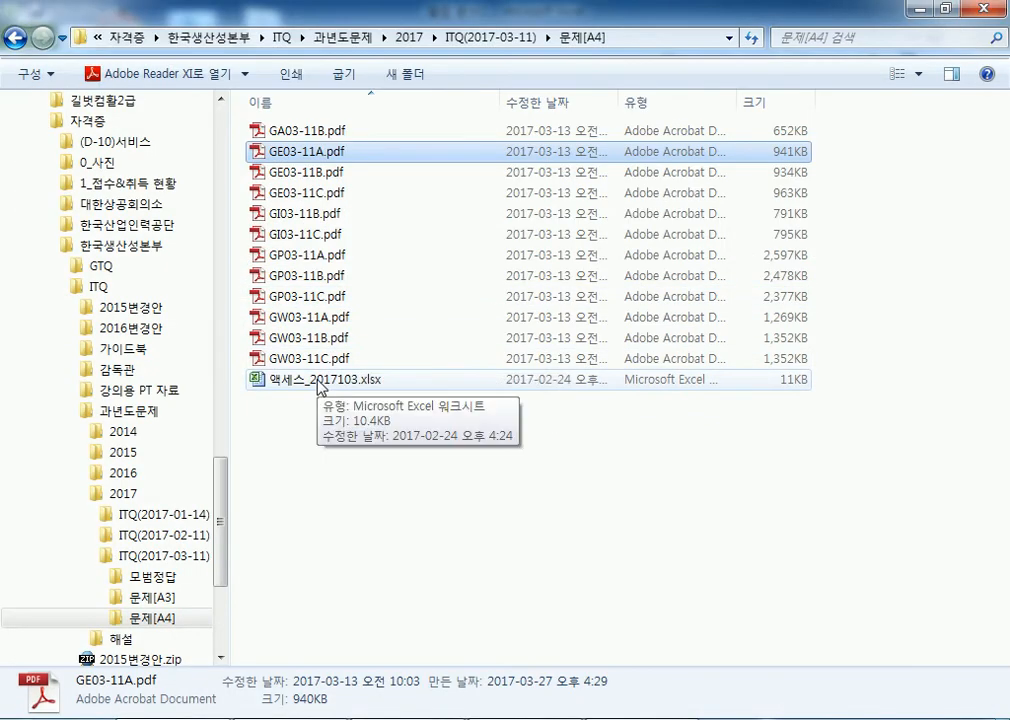
Minimize the open windows to show the desktop and dismiss the Adobe Reader Updater notification
left_click(918, 8)
left_click(917, 8)
left_click_drag(414, 97, 590, 250)
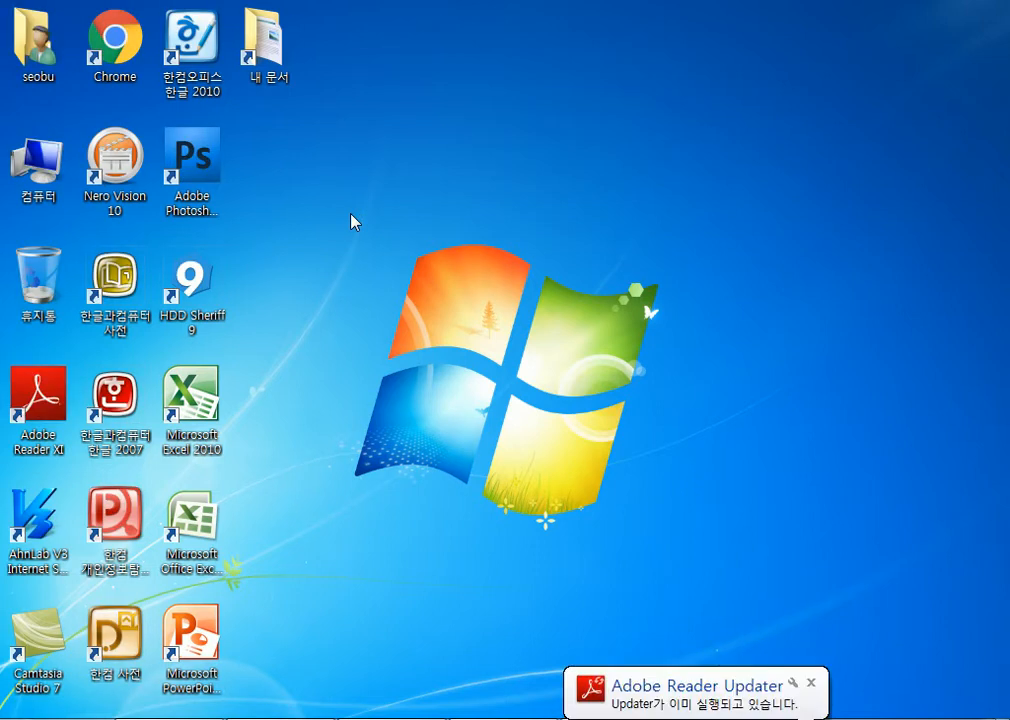
left_click(811, 683)
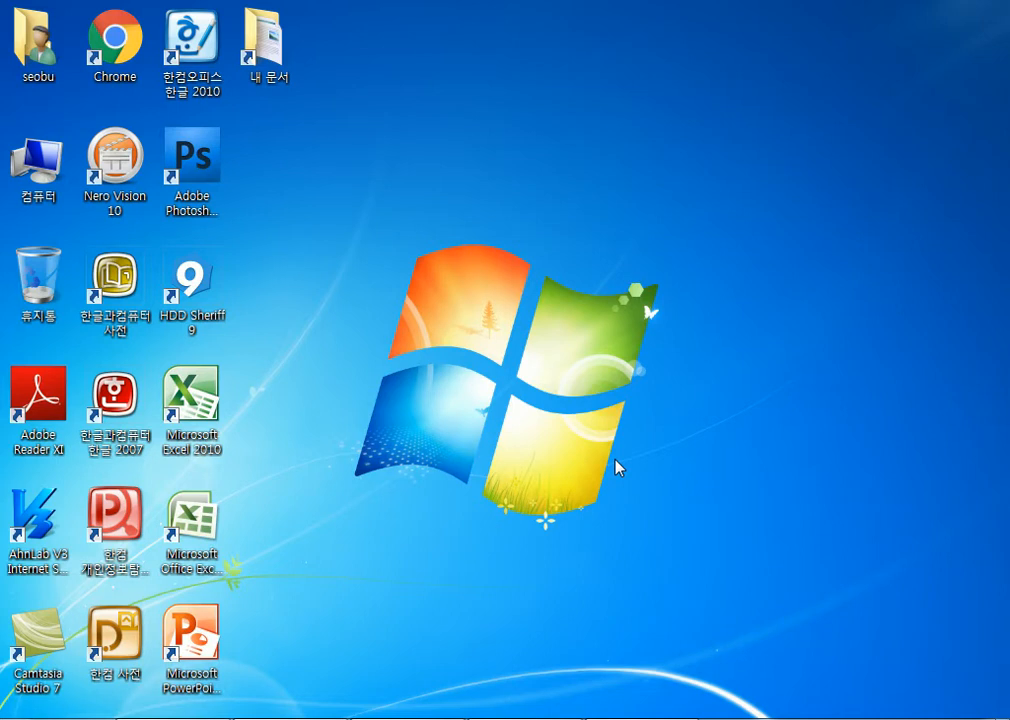
Bring up the blank Excel workbook, view the general Excel options, and cancel without changes
left_click(525, 718)
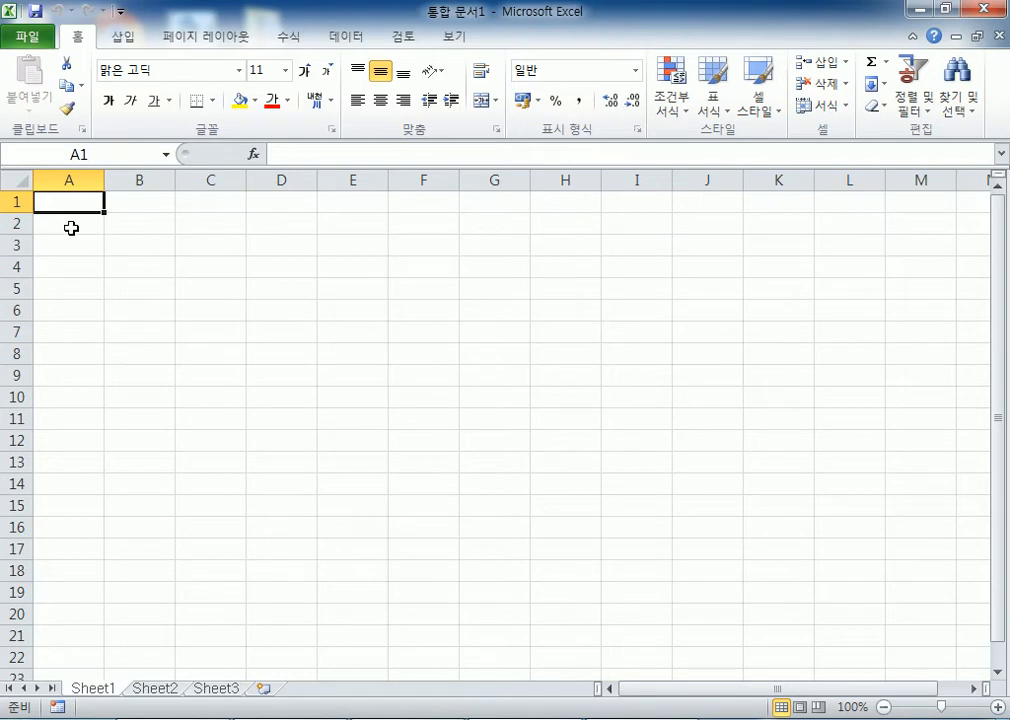
left_click(33, 45)
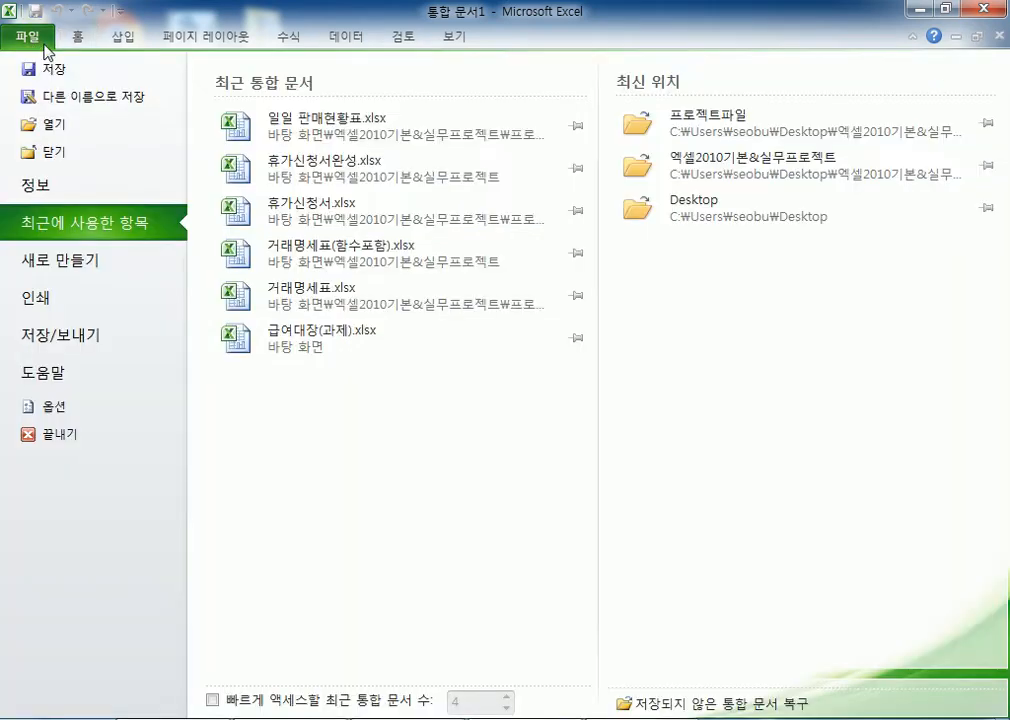
left_click(45, 407)
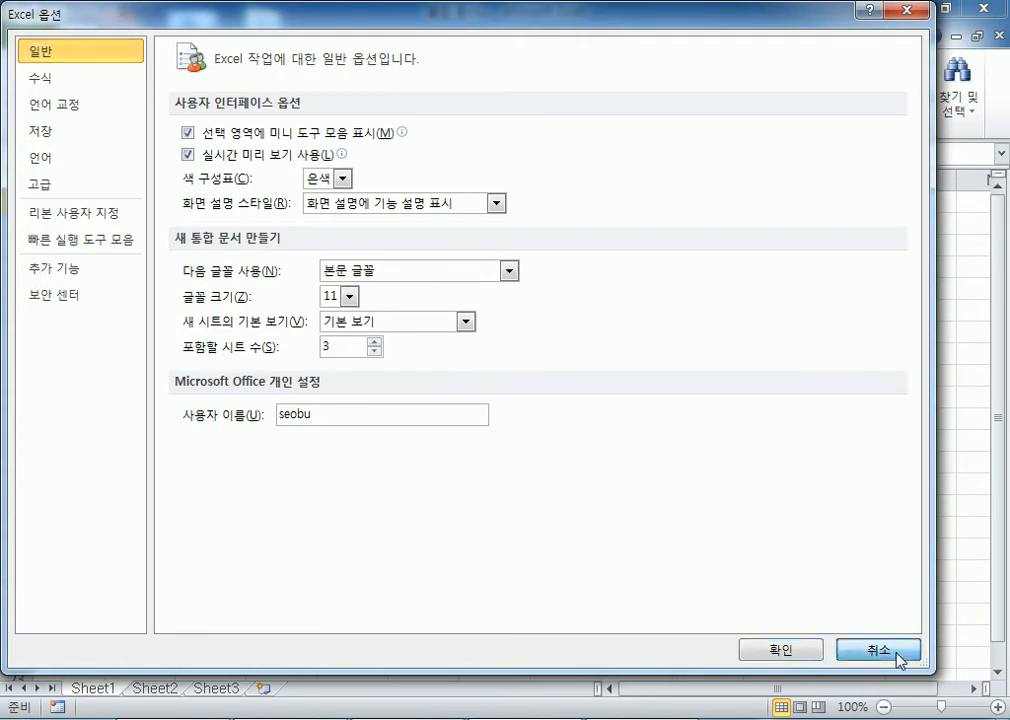
left_click(898, 655)
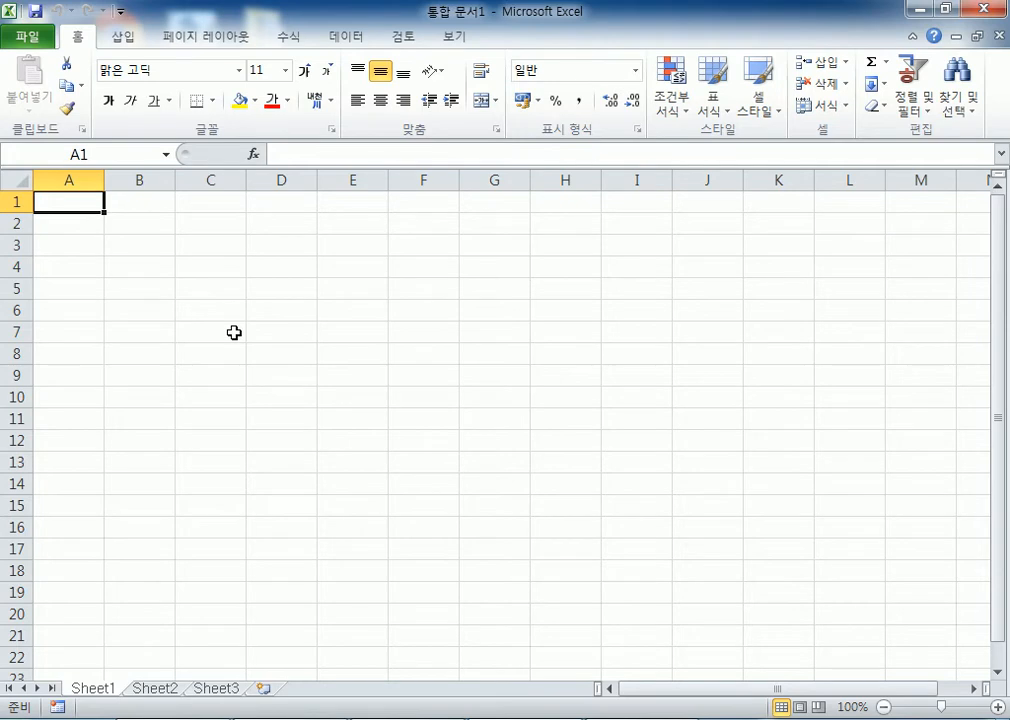
Minimize the workbook, launch Microsoft Excel 2010 from its desktop shortcut, and switch to GE03-11A.pdf in Adobe Reader
left_click(919, 10)
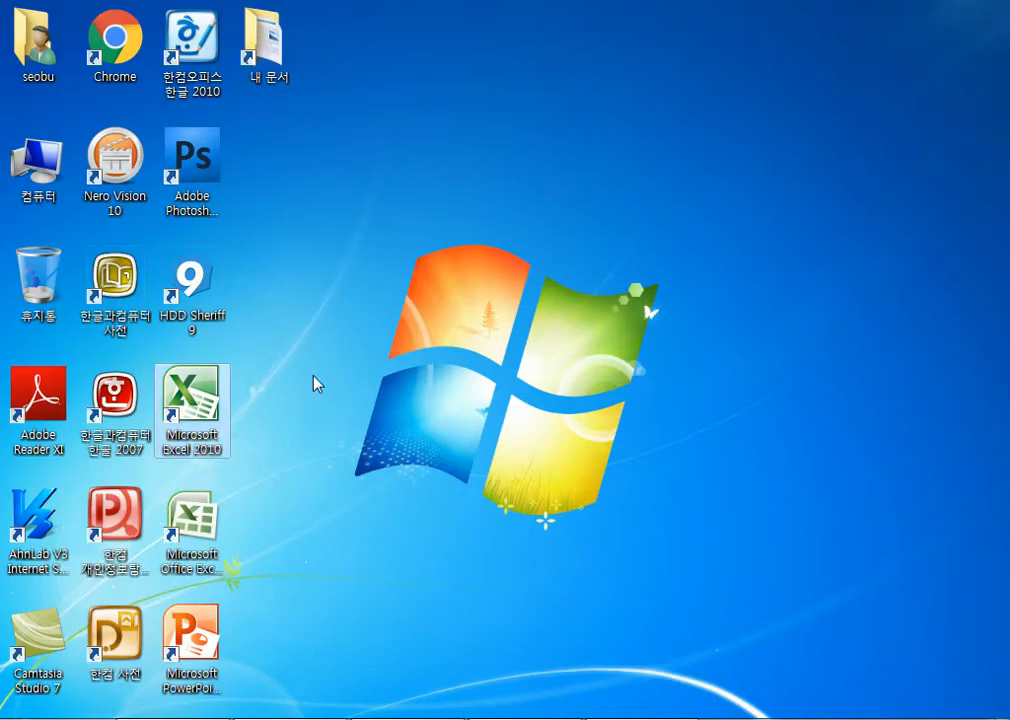
left_click_drag(188, 400, 252, 401)
key("Return")
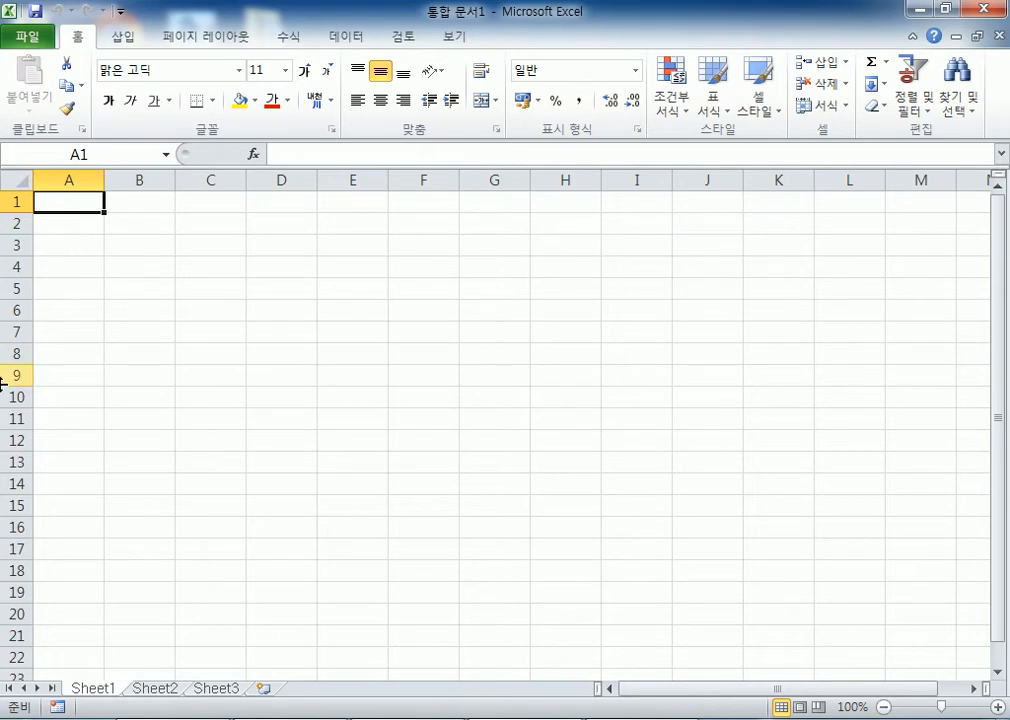
left_click(158, 718)
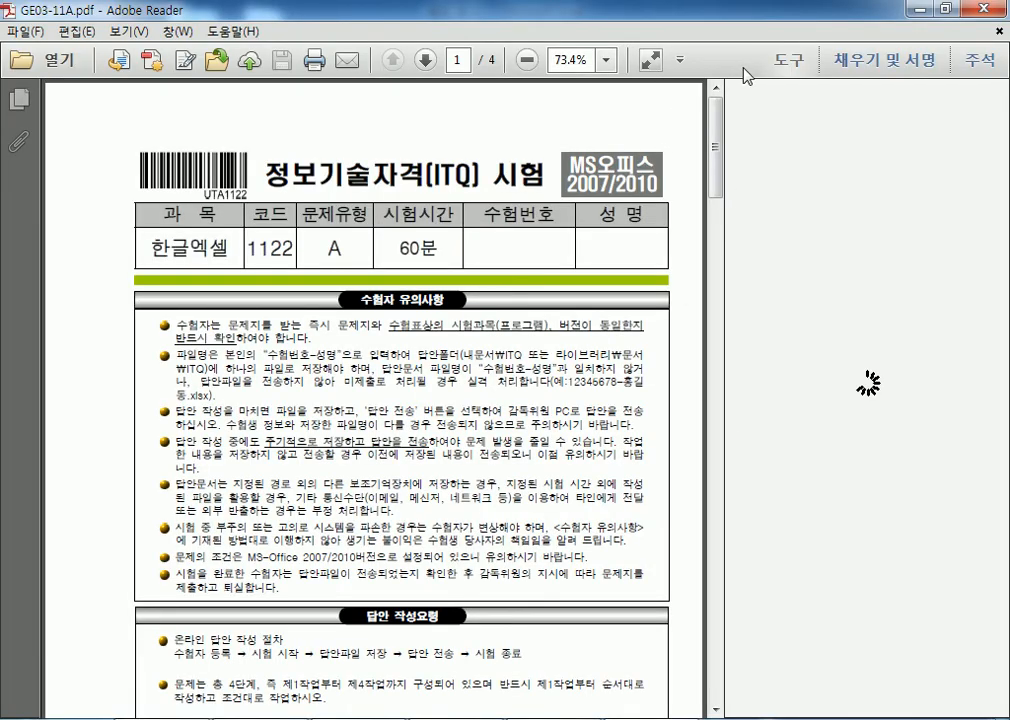
Show GE03-11A.pdf in read mode and read the examinee notes and the 답안 작성요령 section on the first page
left_click(650, 62)
scroll(505, 400, "down", 3)
scroll(577, 281, "down", 3)
scroll(577, 281, "down", 4)
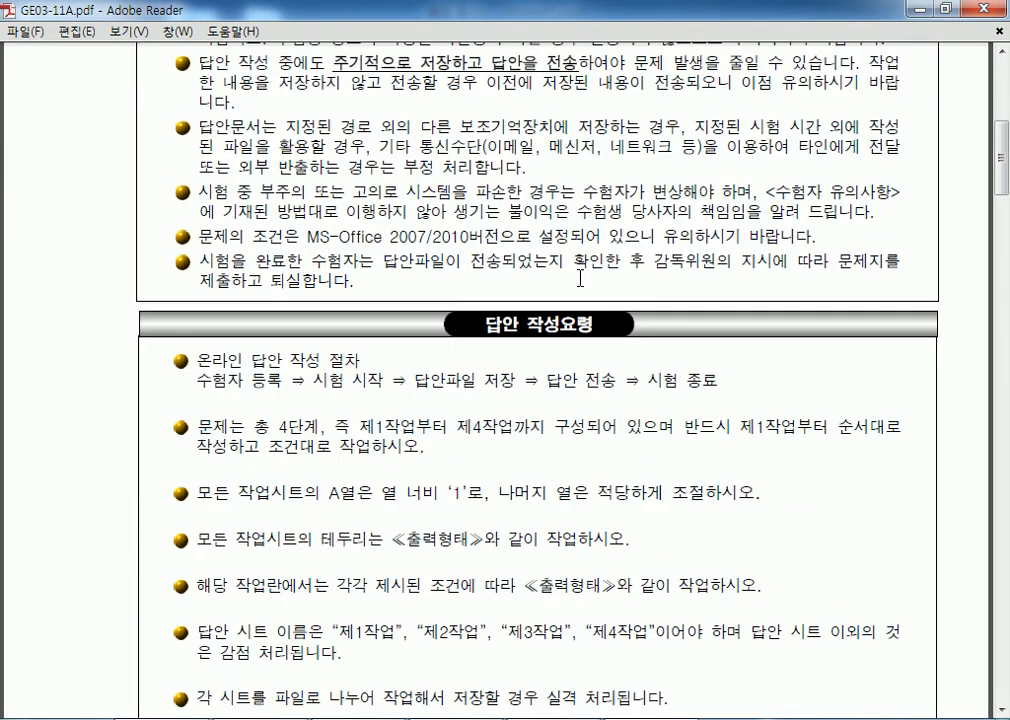
scroll(462, 214, "up", 6)
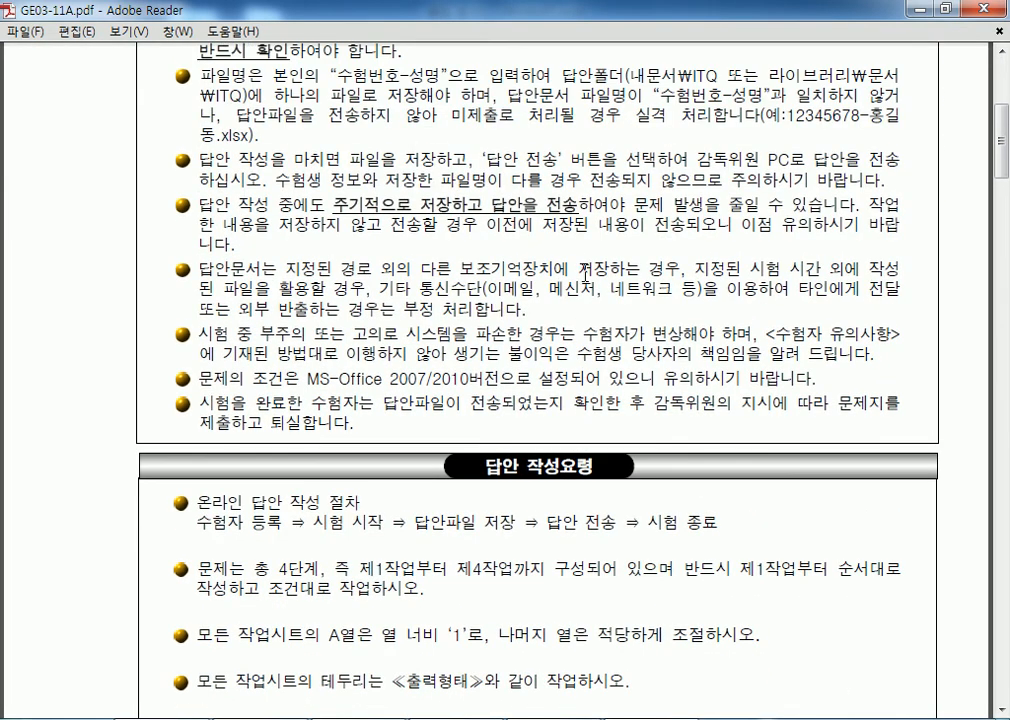
scroll(587, 265, "down", 7)
scroll(587, 265, "down", 4)
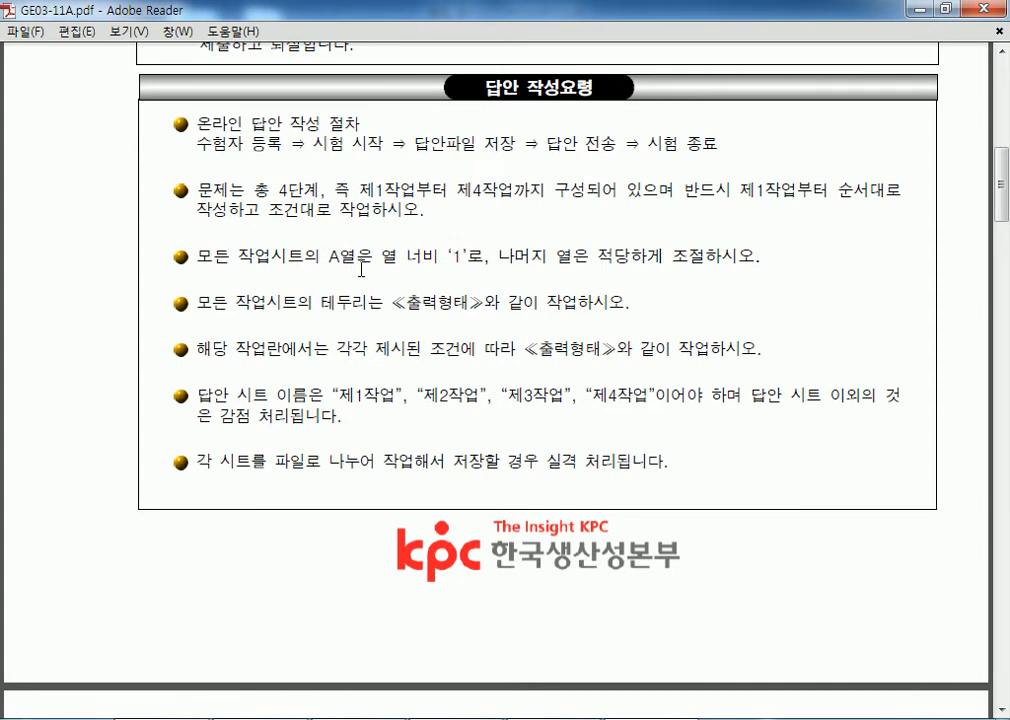
Examine the 《조건》 list on the second page, highlighting the font requirement (굴림, 11pt), and return to the first page's instructions
scroll(365, 275, "down", 12)
scroll(365, 275, "down", 9)
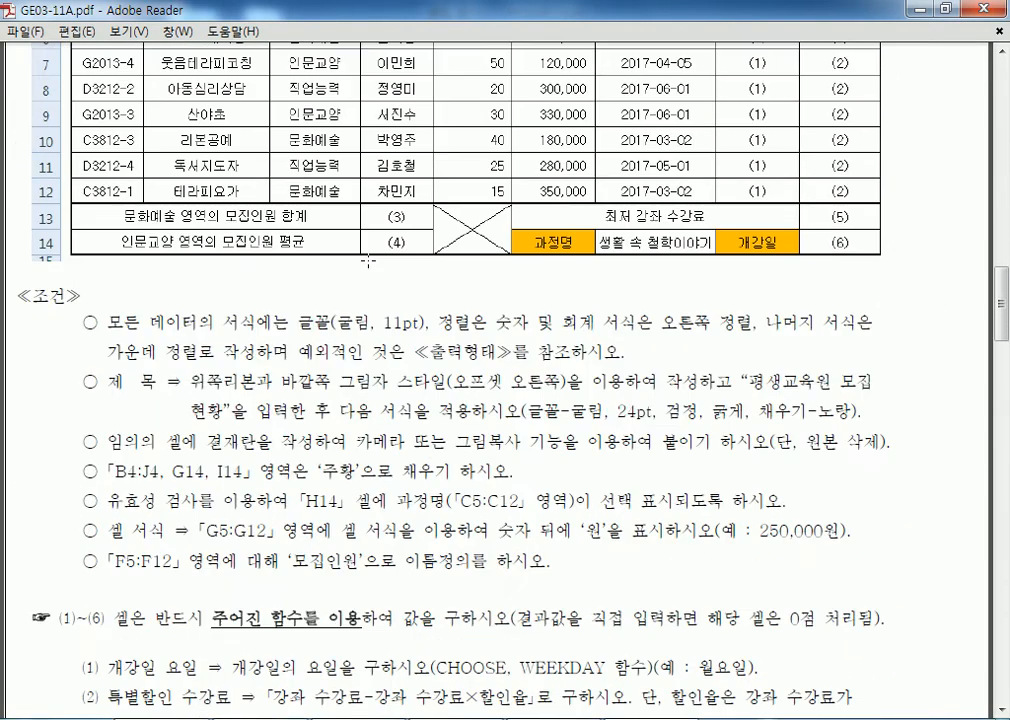
left_click_drag(306, 320, 487, 322)
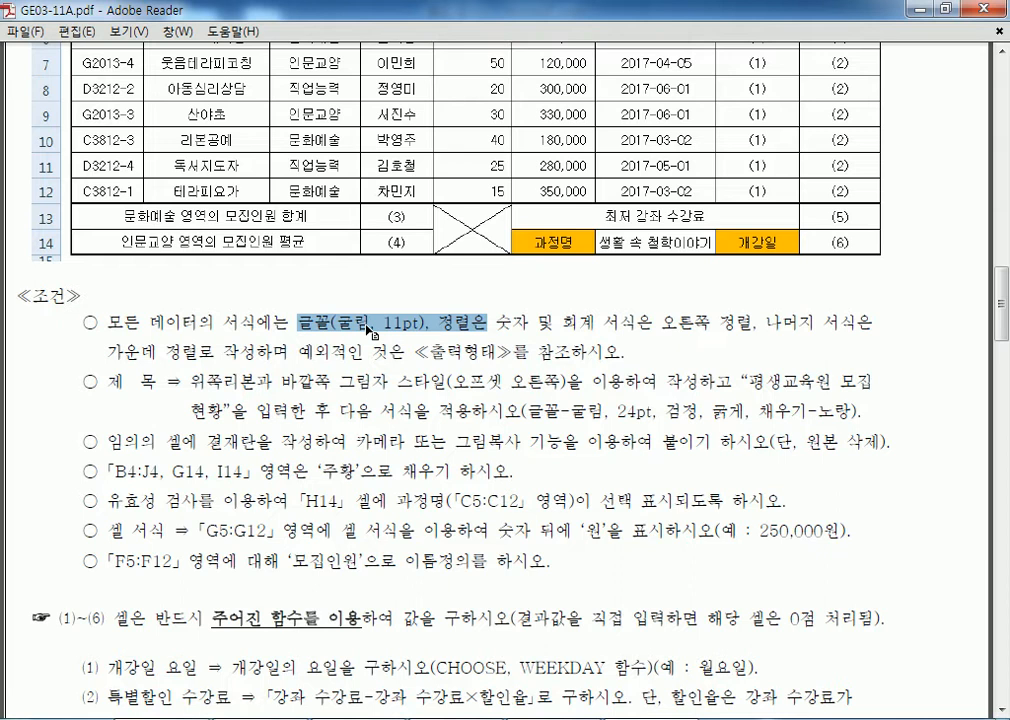
scroll(372, 332, "up", 15)
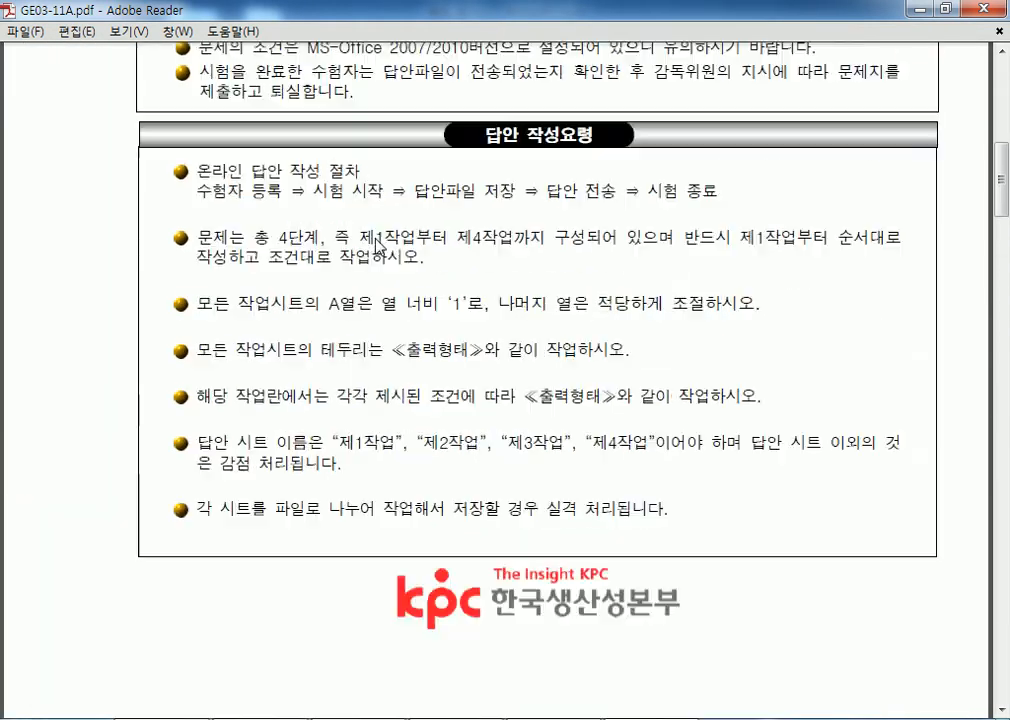
scroll(400, 150, "up", 2)
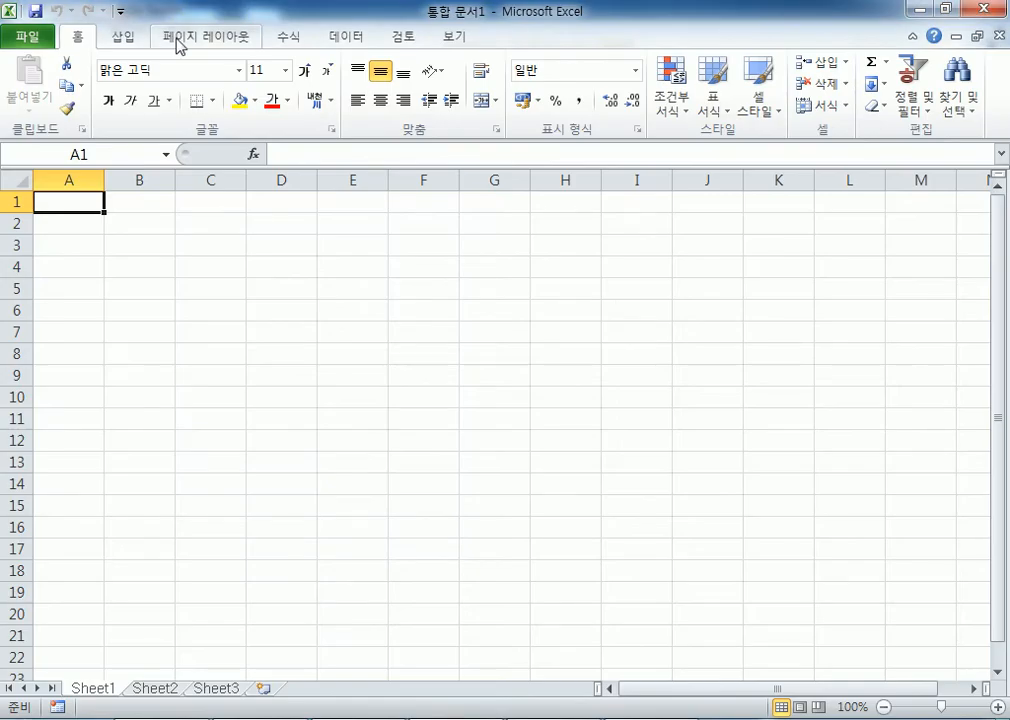
Start saving the blank Excel workbook in the Documents library, naming it with the examination number and examinee name joined by a hyphen
left_click(23, 42)
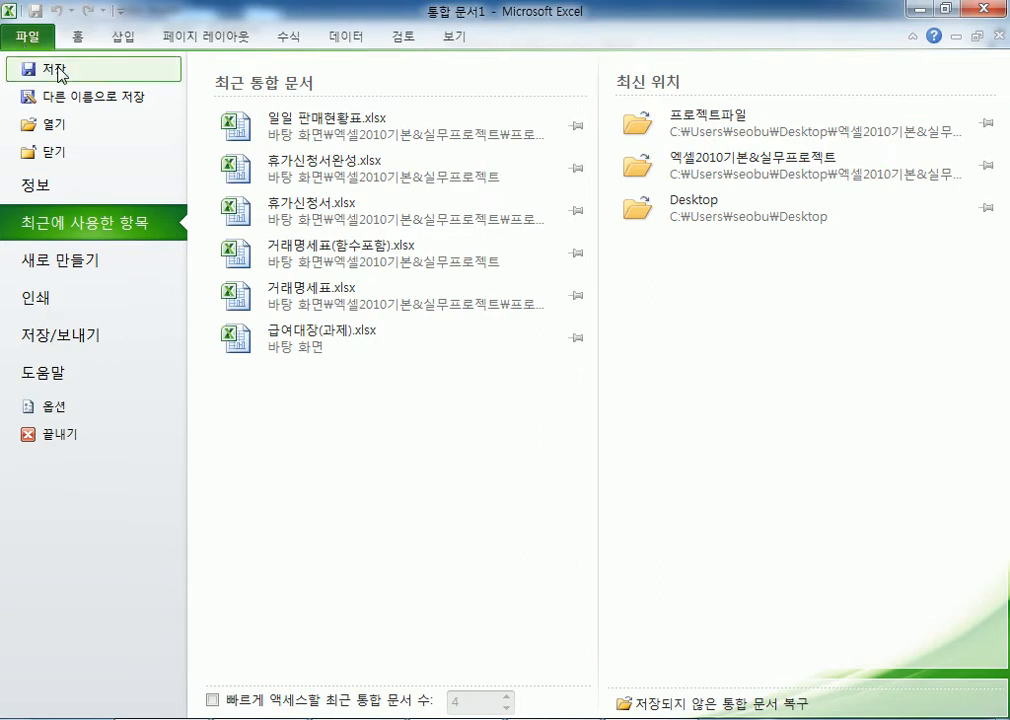
left_click(57, 72)
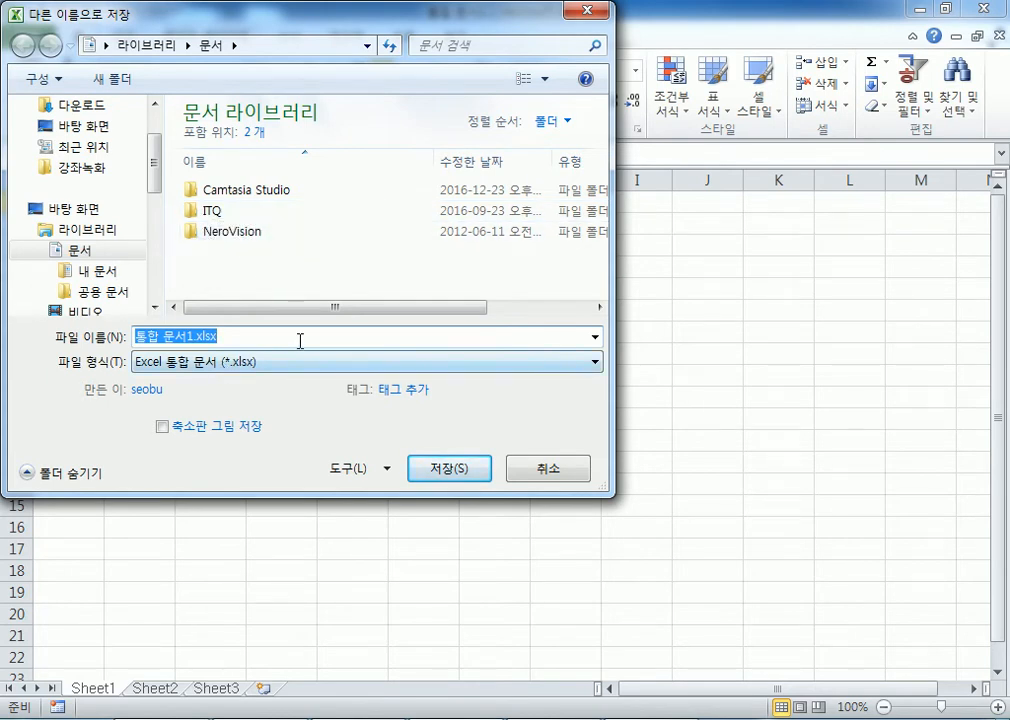
type("12345678")
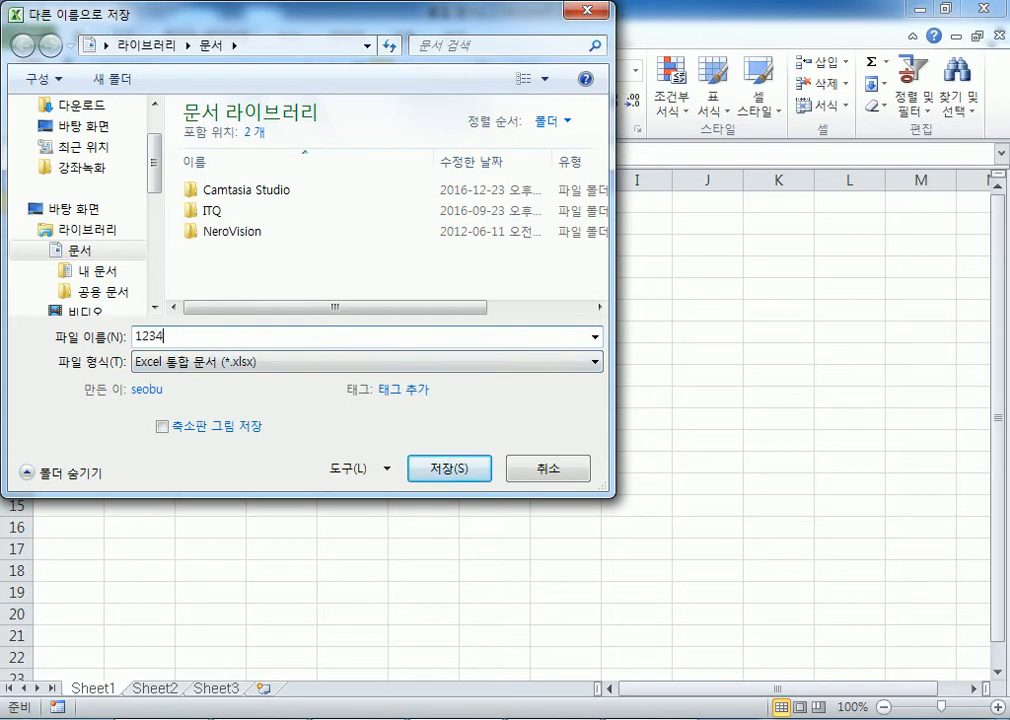
type("-")
type("ghd")
key("BackSpace")
key("BackSpace")
key("BackSpace")
type("홍ㄱ")
type("길동")
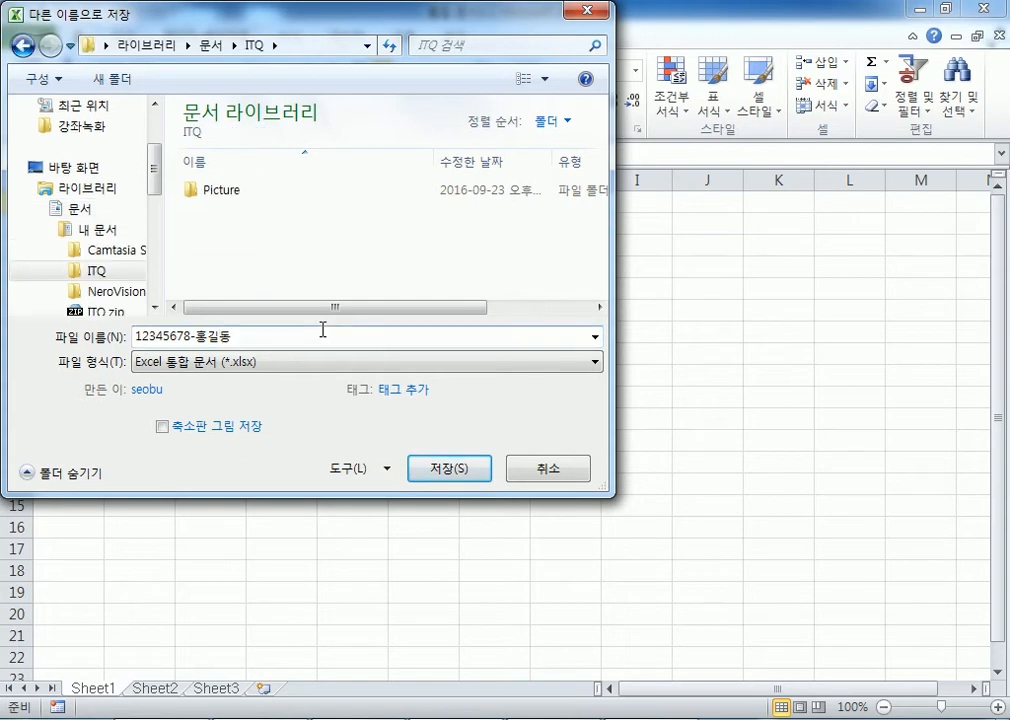
key("BackSpace")
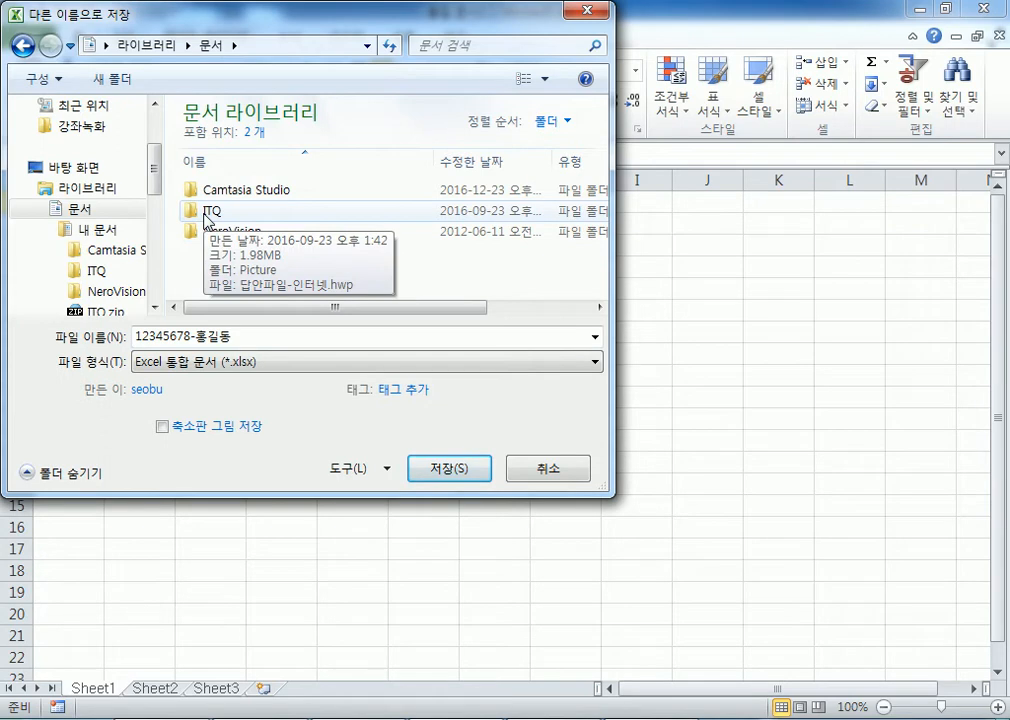
Check the answer folder and file name rule in GE03-11A.pdf, and save the workbook in the ITQ folder of the Documents library
left_click(352, 719)
left_click(334, 591)
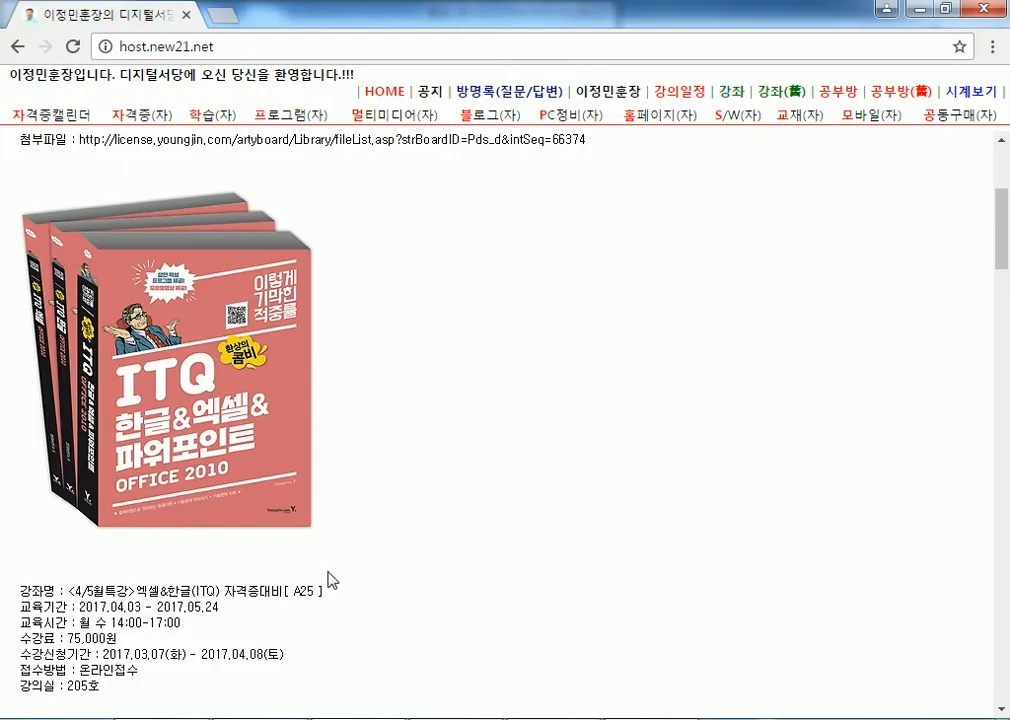
left_click(579, 659)
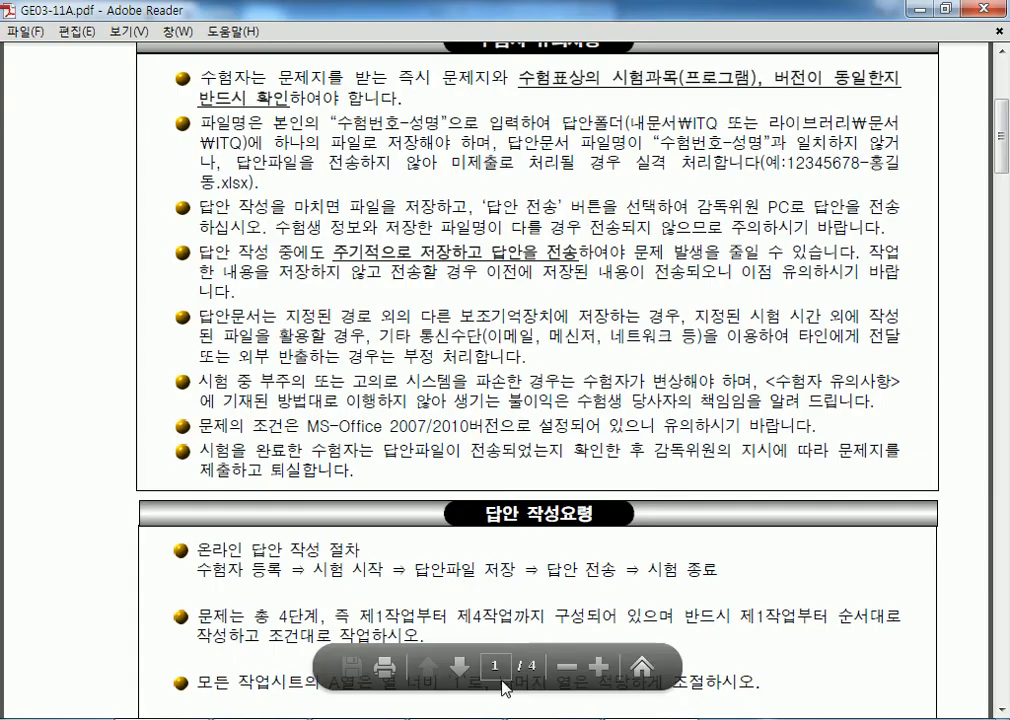
left_click_drag(630, 124, 717, 124)
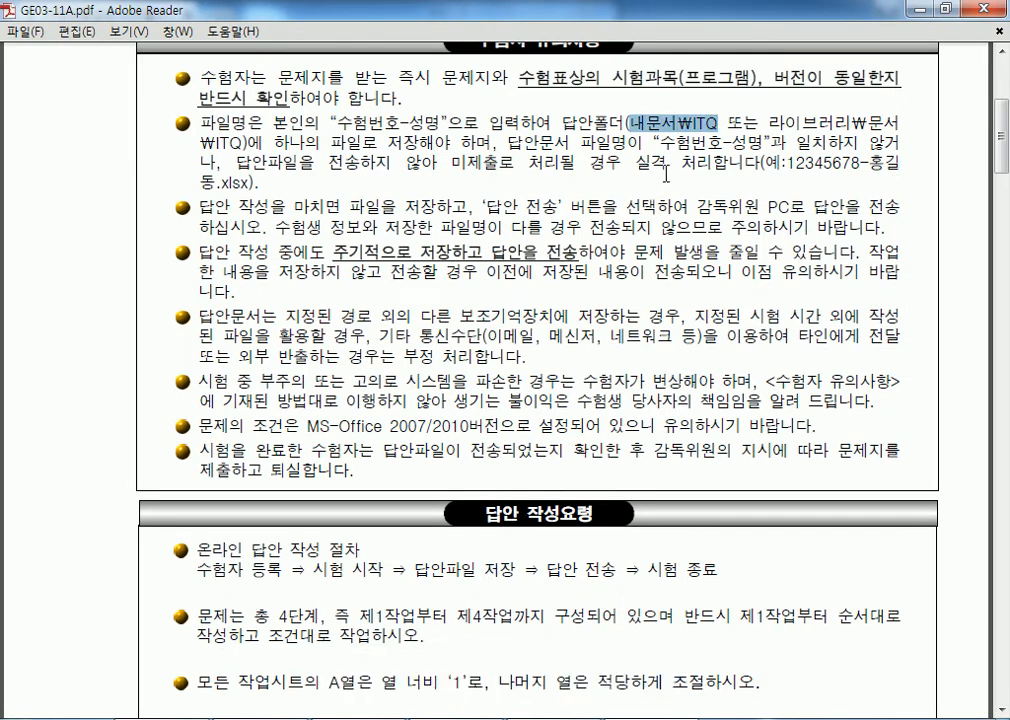
left_click(688, 130)
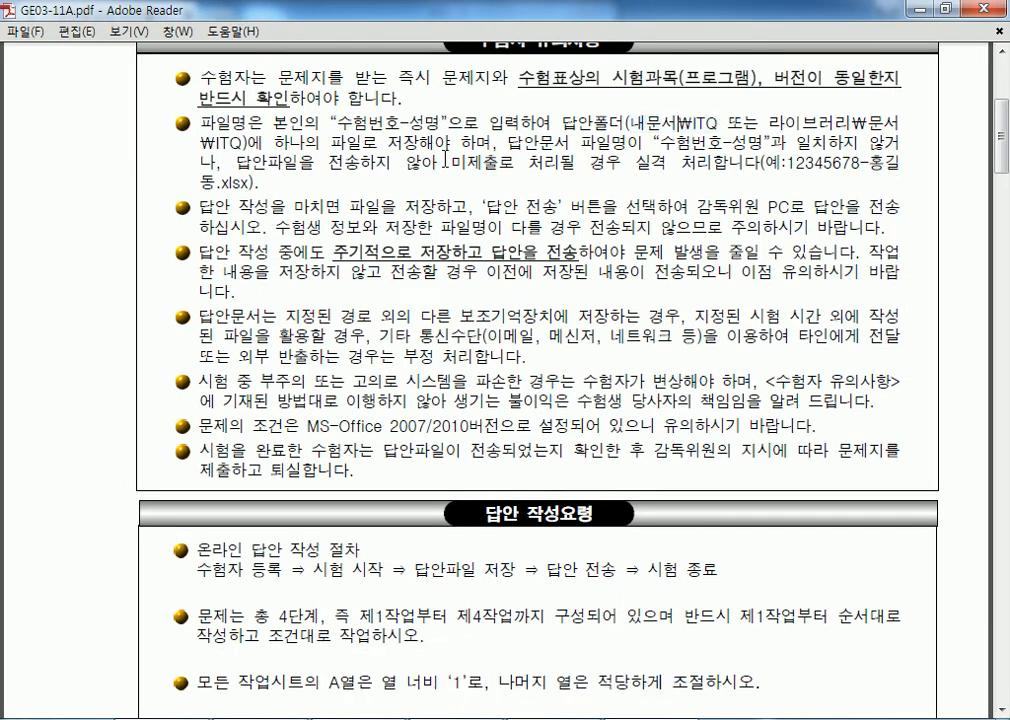
left_click_drag(662, 143, 900, 162)
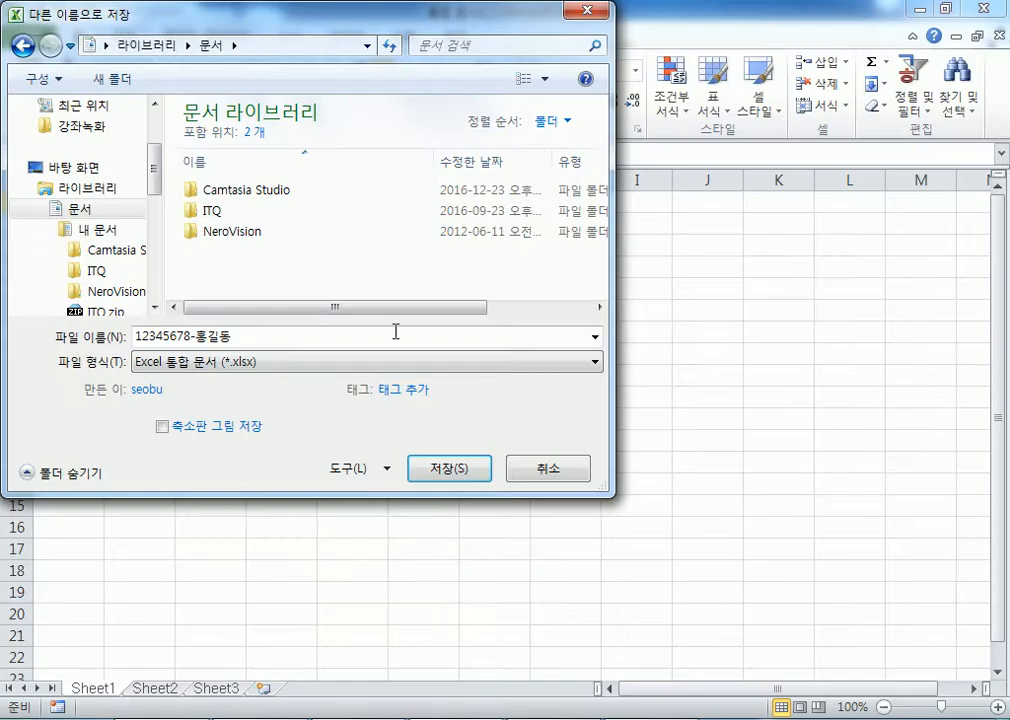
double_click(219, 205)
left_click(456, 467)
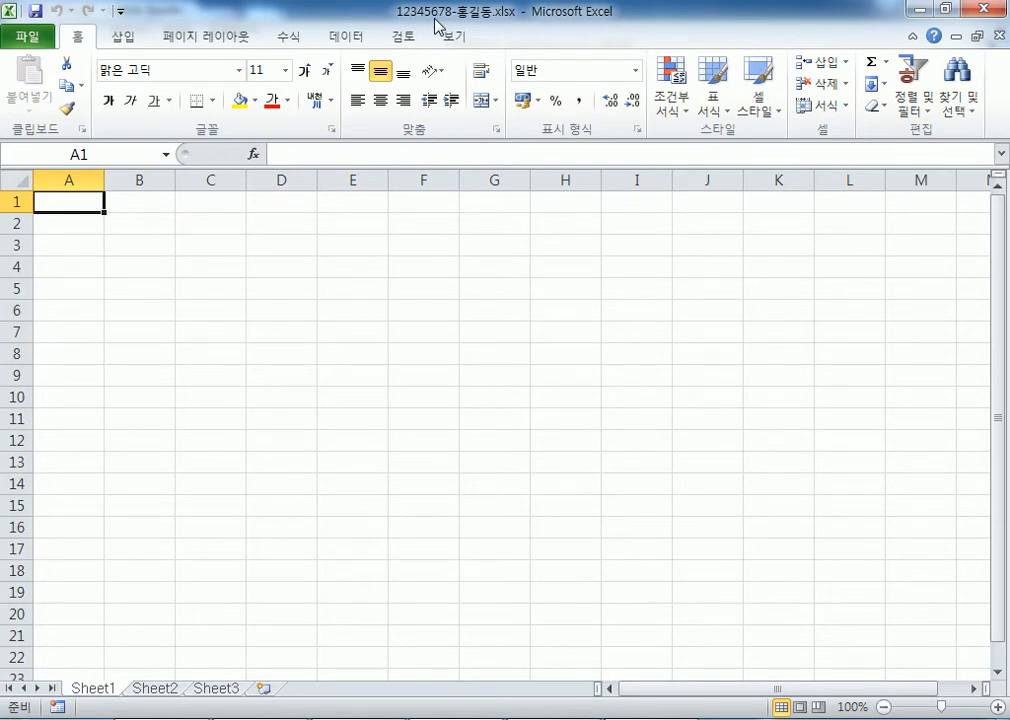
Switch to GE03-11A.pdf and read the 답안 작성요령 section, highlighting the answer sheet naming rule
left_click(368, 718)
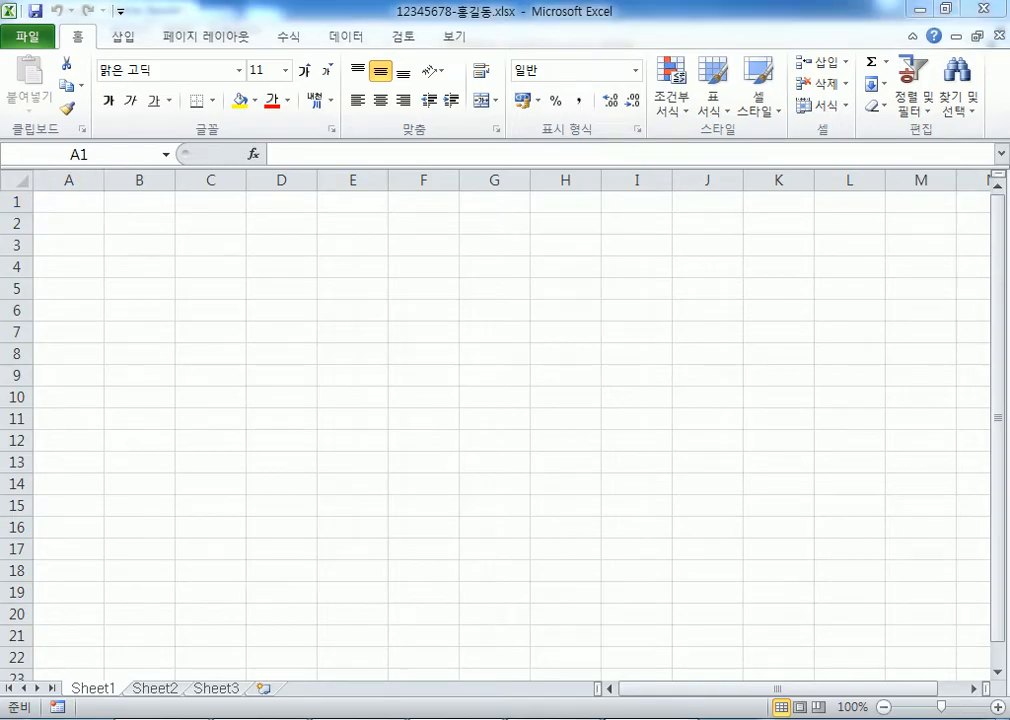
scroll(426, 296, "down", 1)
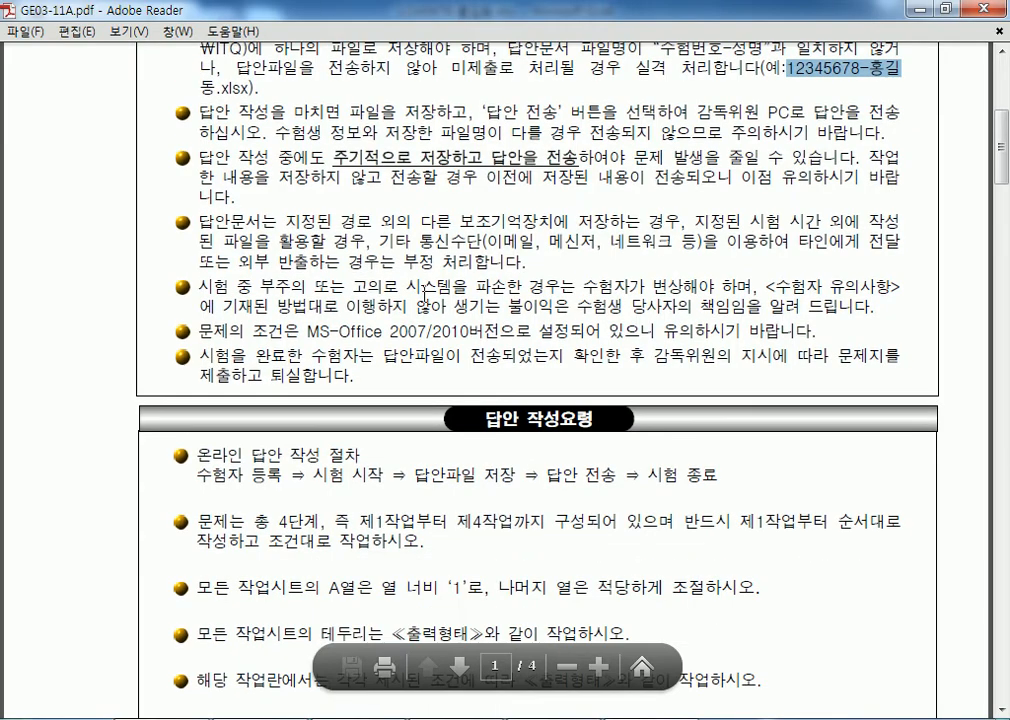
scroll(426, 296, "down", 3)
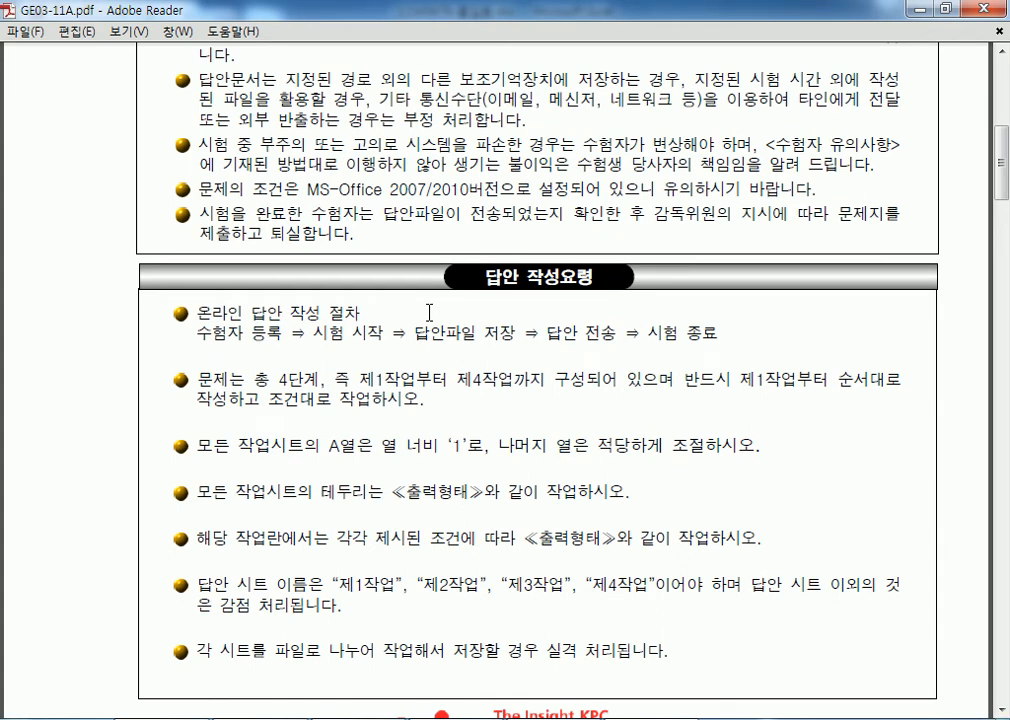
scroll(462, 332, "down", 4)
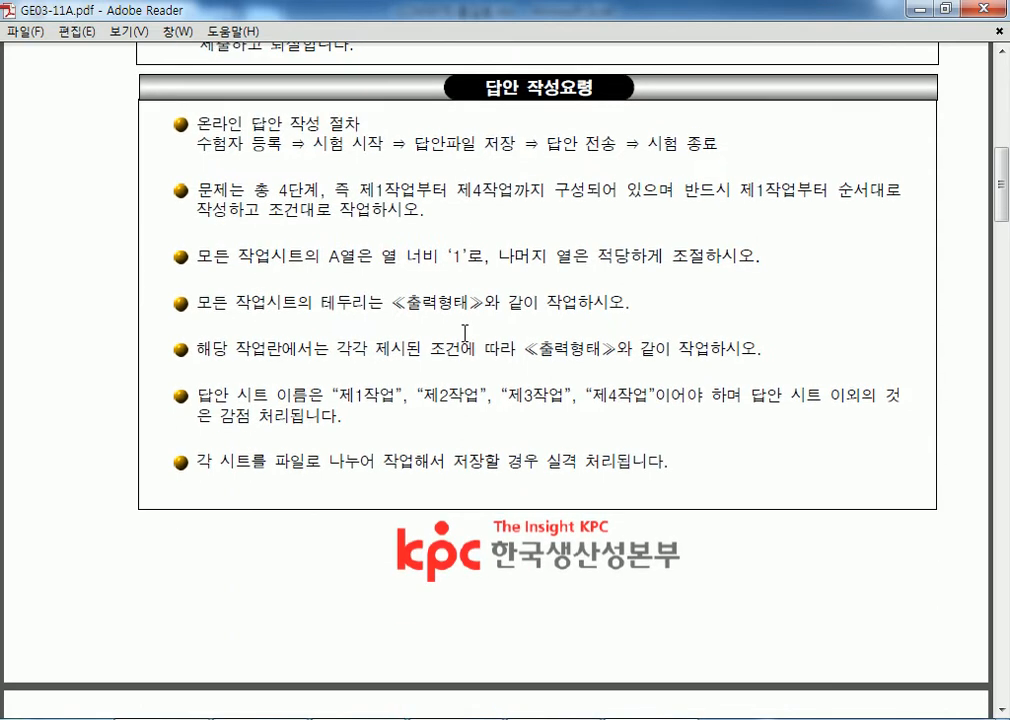
left_click_drag(197, 395, 577, 397)
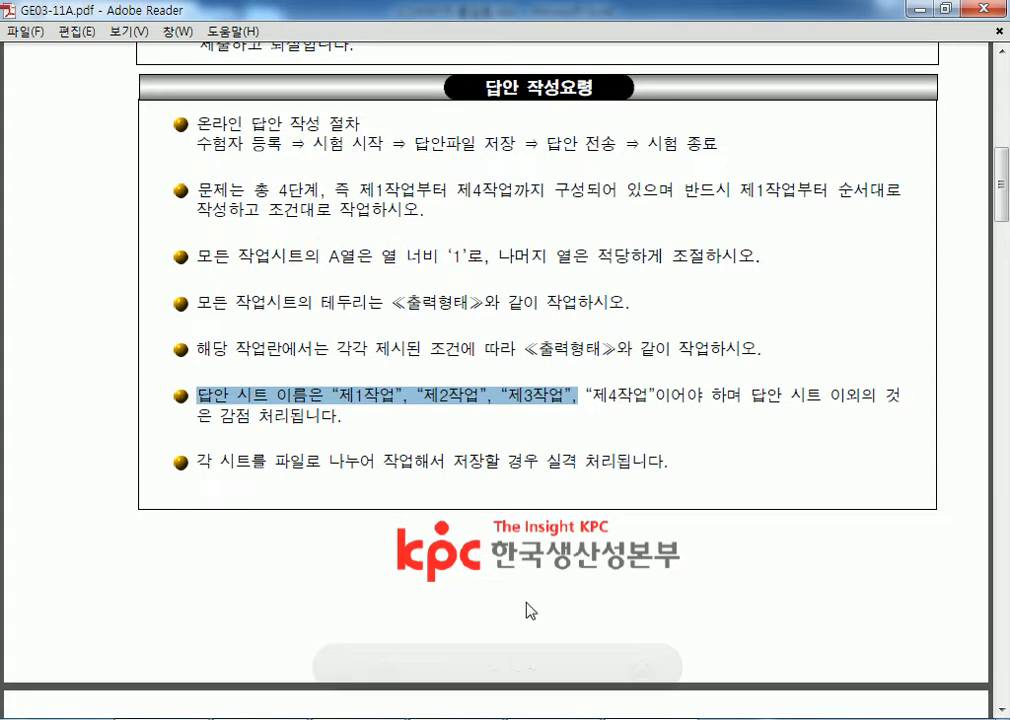
Bring up the Excel workbook as a wide, short window above the PDF, leaving the sheet naming rule readable below
left_click(485, 718)
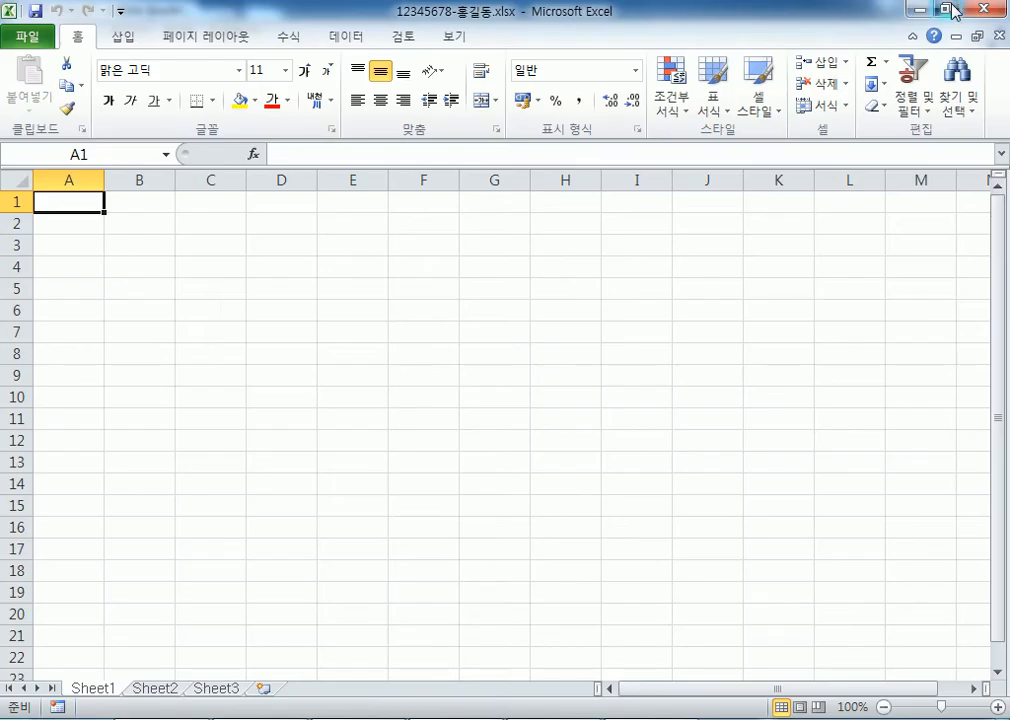
double_click(750, 10)
left_click_drag(383, 108, 270, 23)
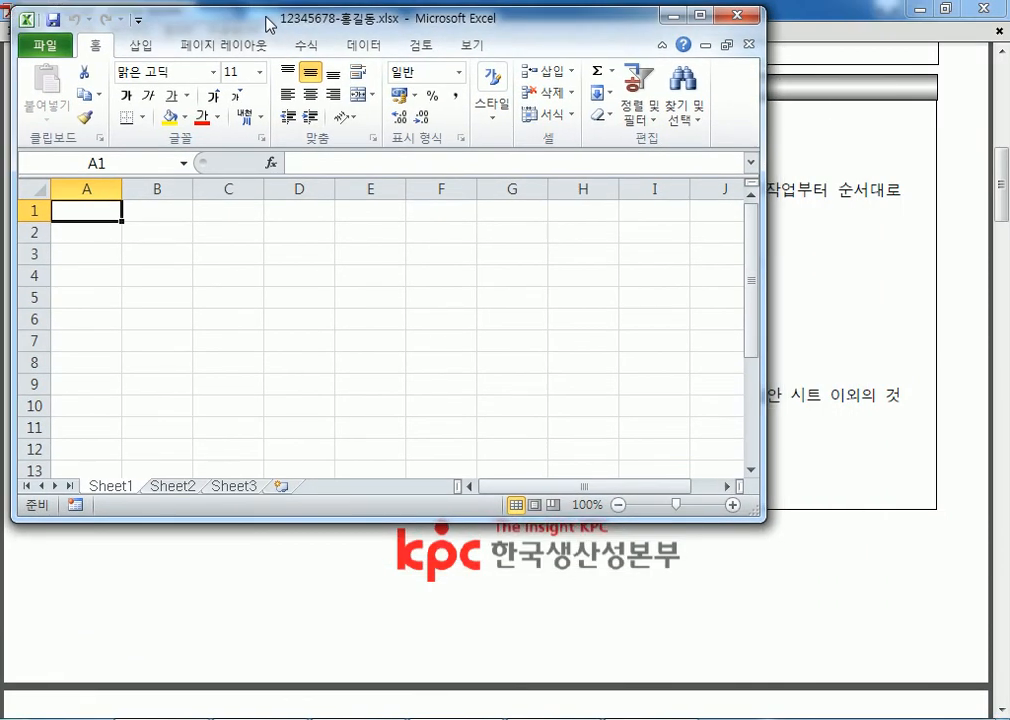
left_click_drag(745, 505, 985, 350)
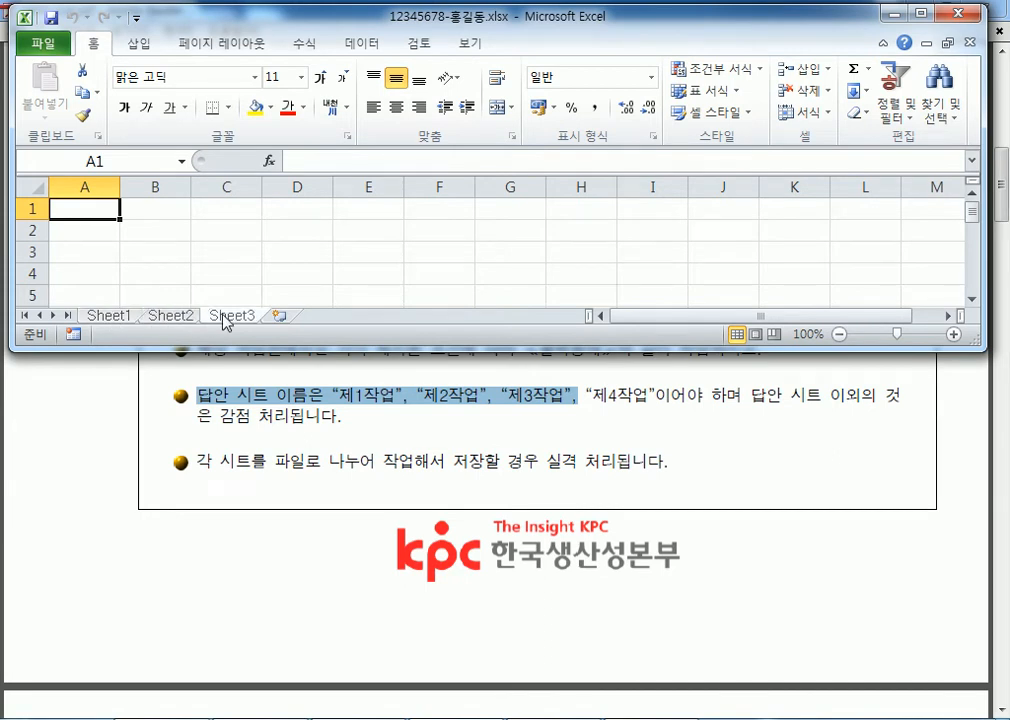
Rename Sheet1, Sheet2 and Sheet3 as 제1작업, 제2작업 and 제3작업
double_click(100, 316)
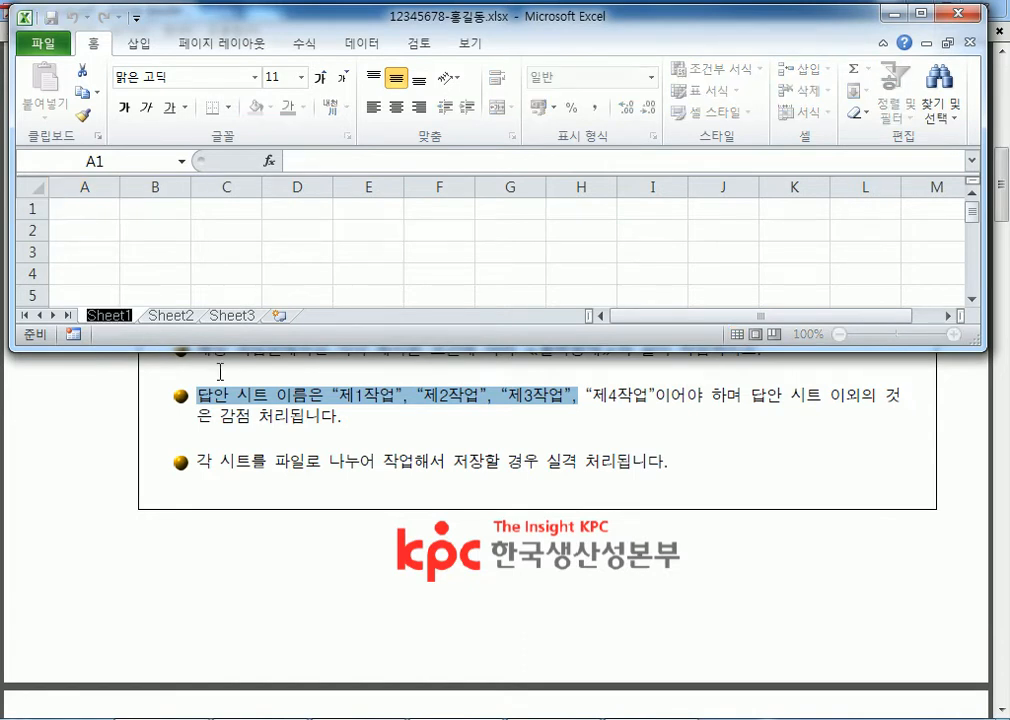
type("제1지업")
key("Return")
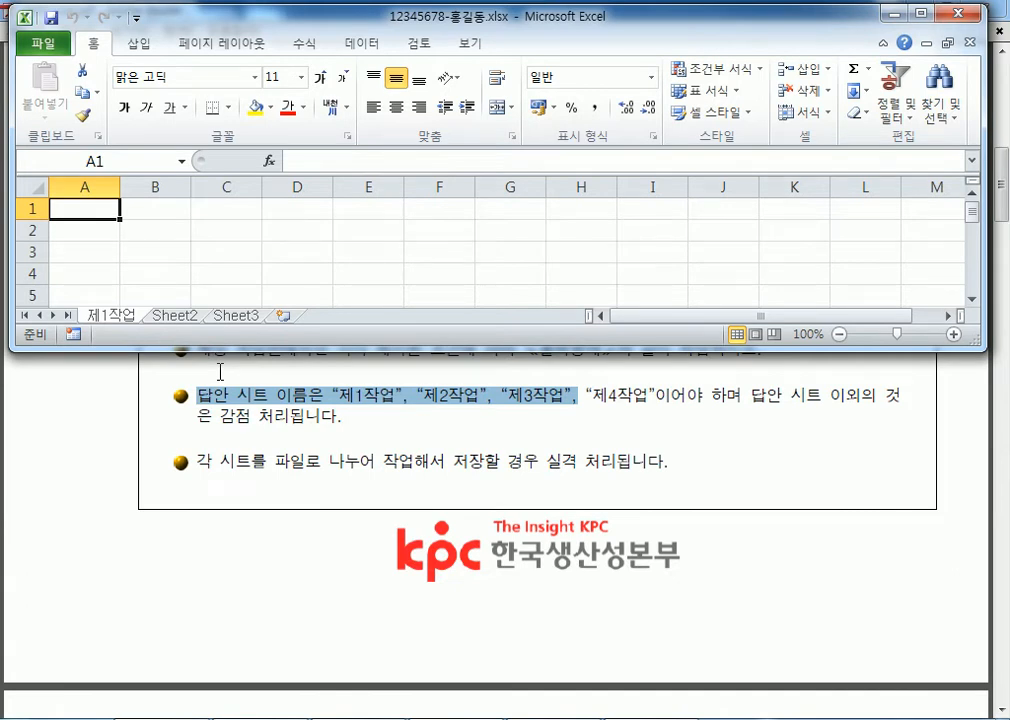
double_click(173, 318)
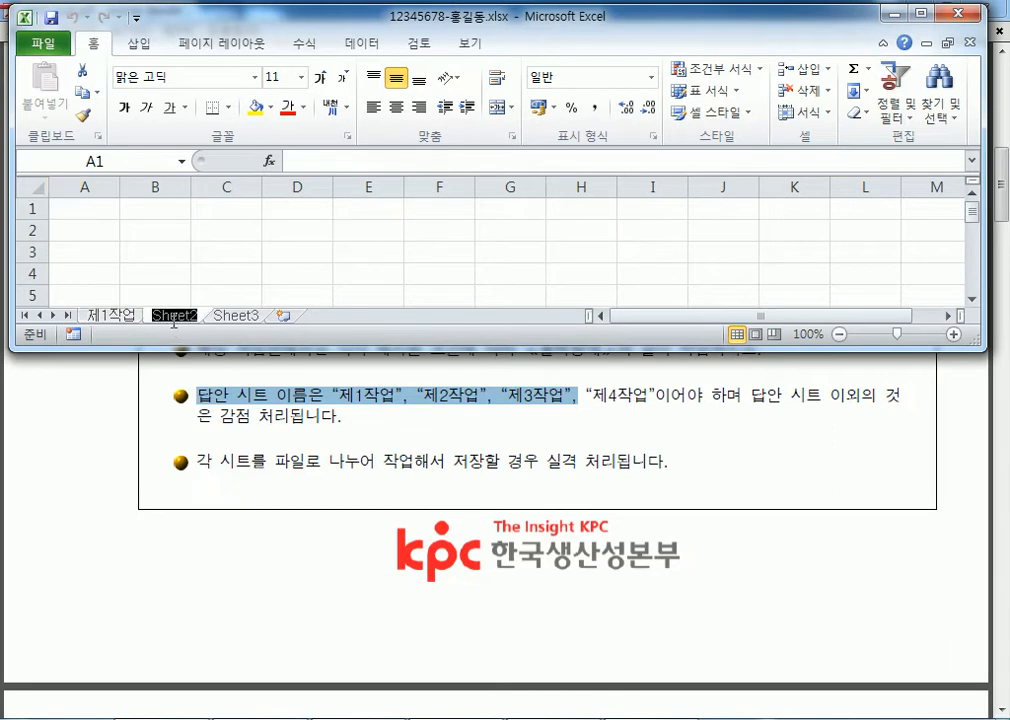
type("제2작업")
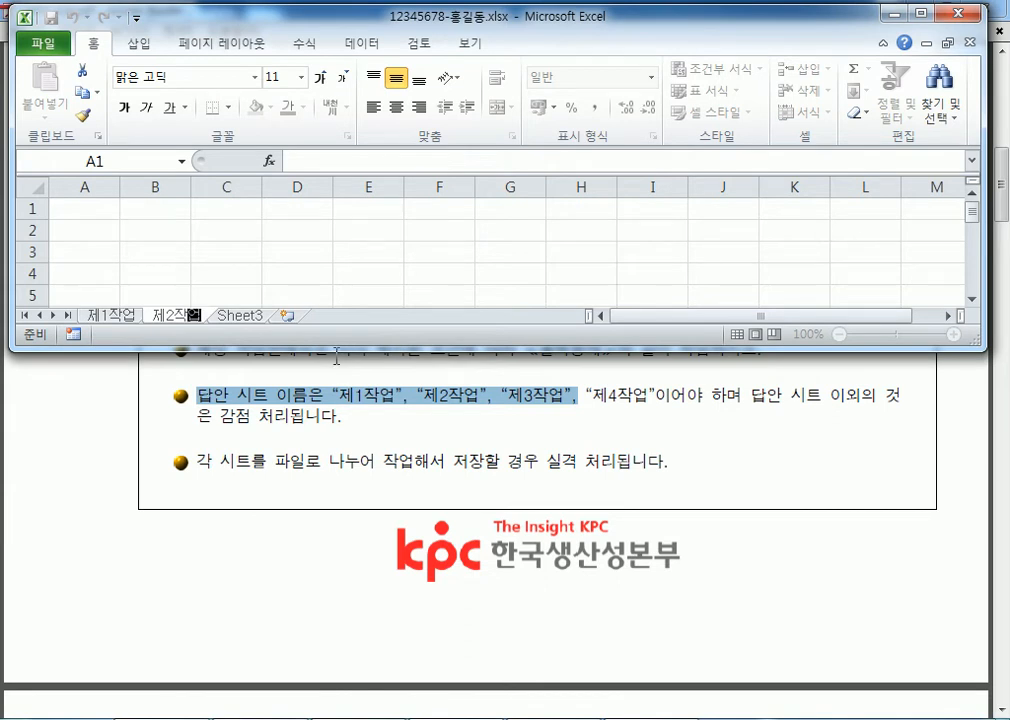
left_click(249, 318)
double_click(249, 318)
type("ㅈㅔ3작업")
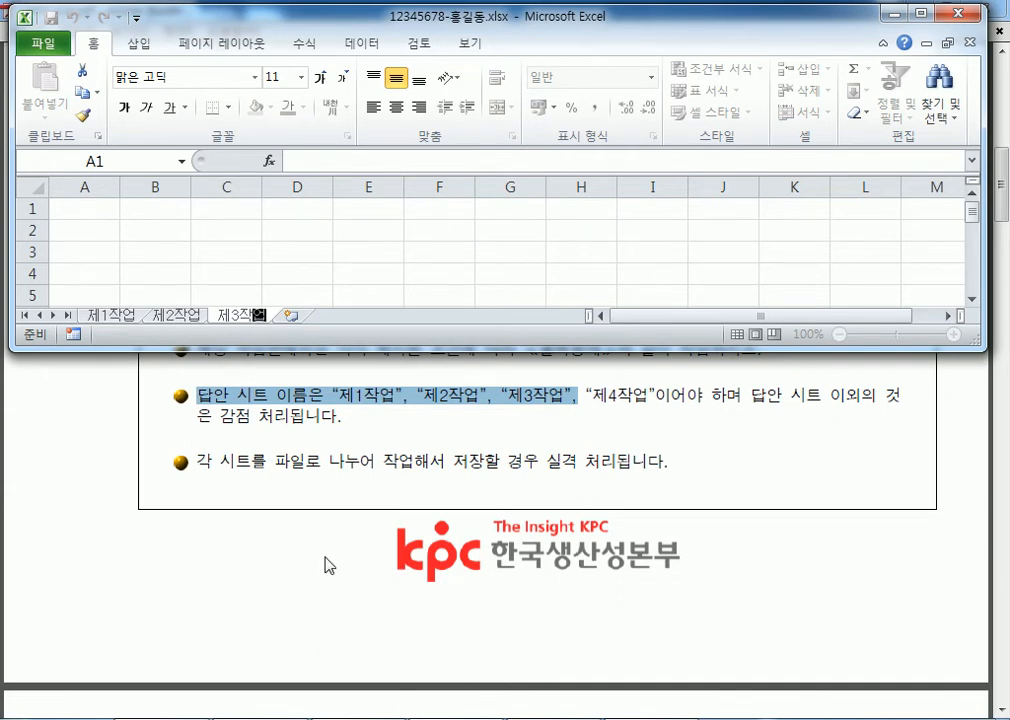
Highlight 4작업 in the sheet naming rule of GE03-11A.pdf and finish renaming the workbook's third sheet
left_click(625, 685)
left_click_drag(610, 396, 649, 397)
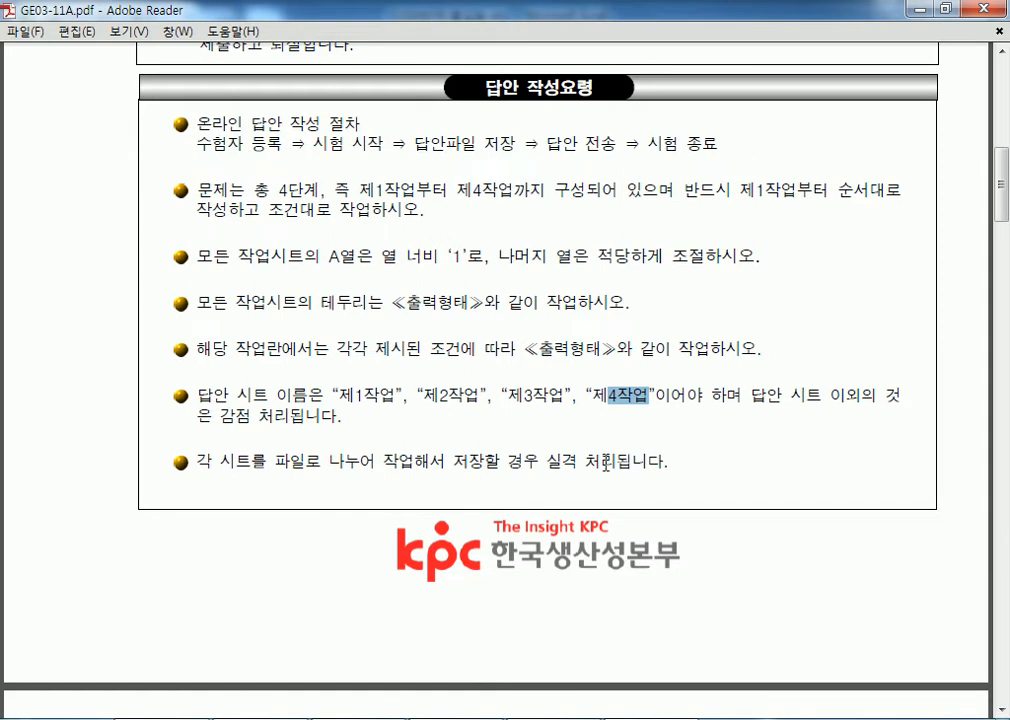
key("alt+Tab")
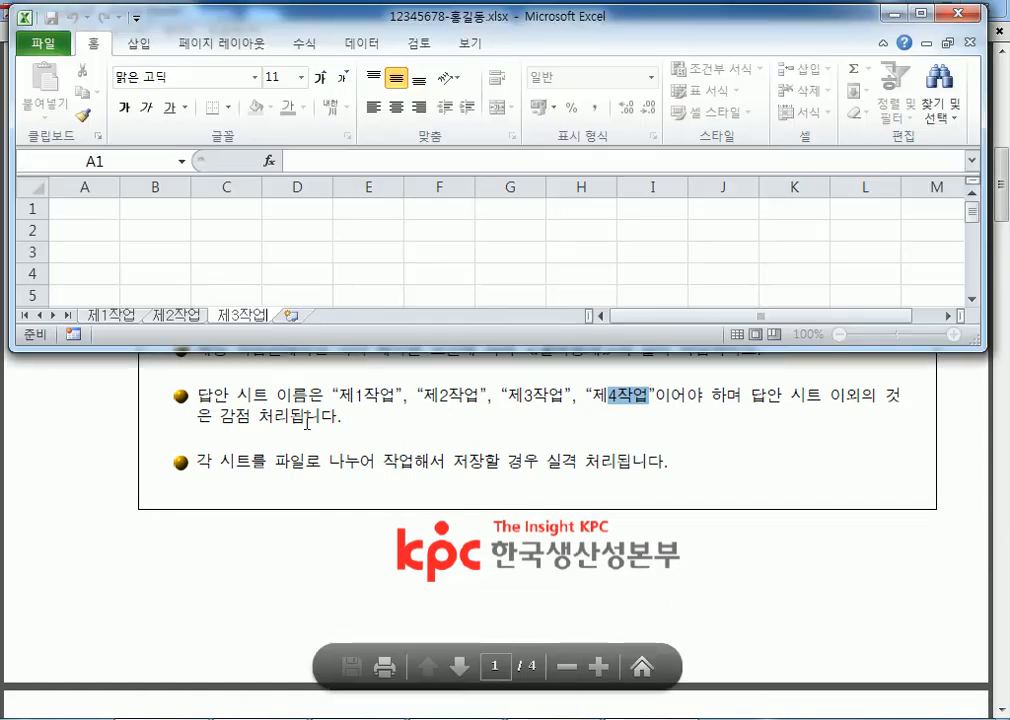
left_click(259, 320)
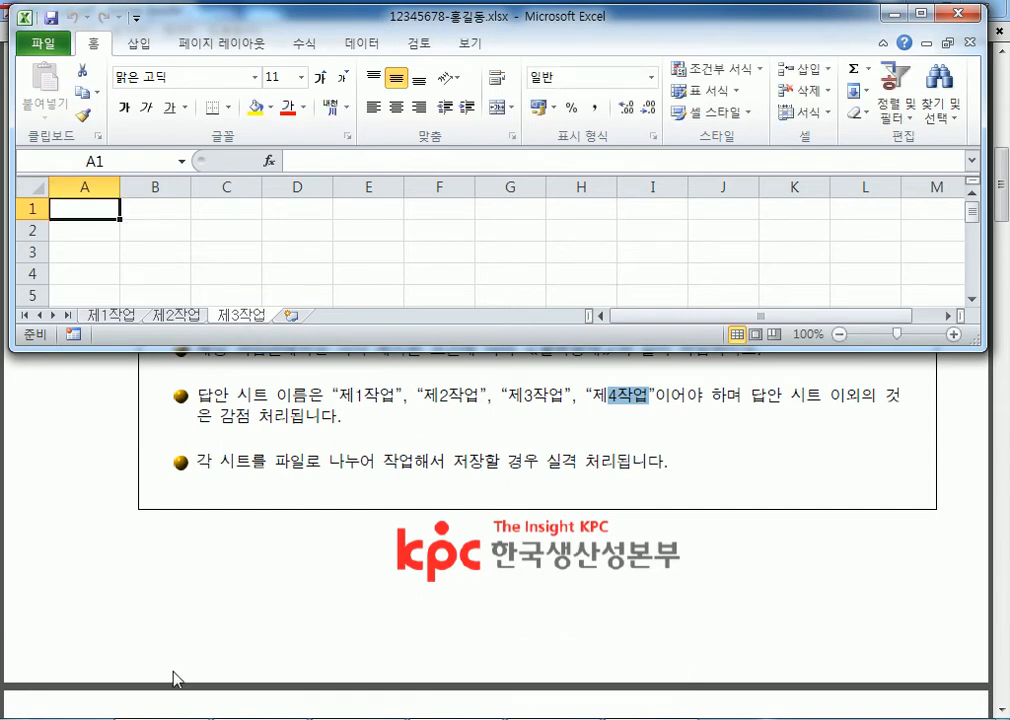
left_click(250, 718)
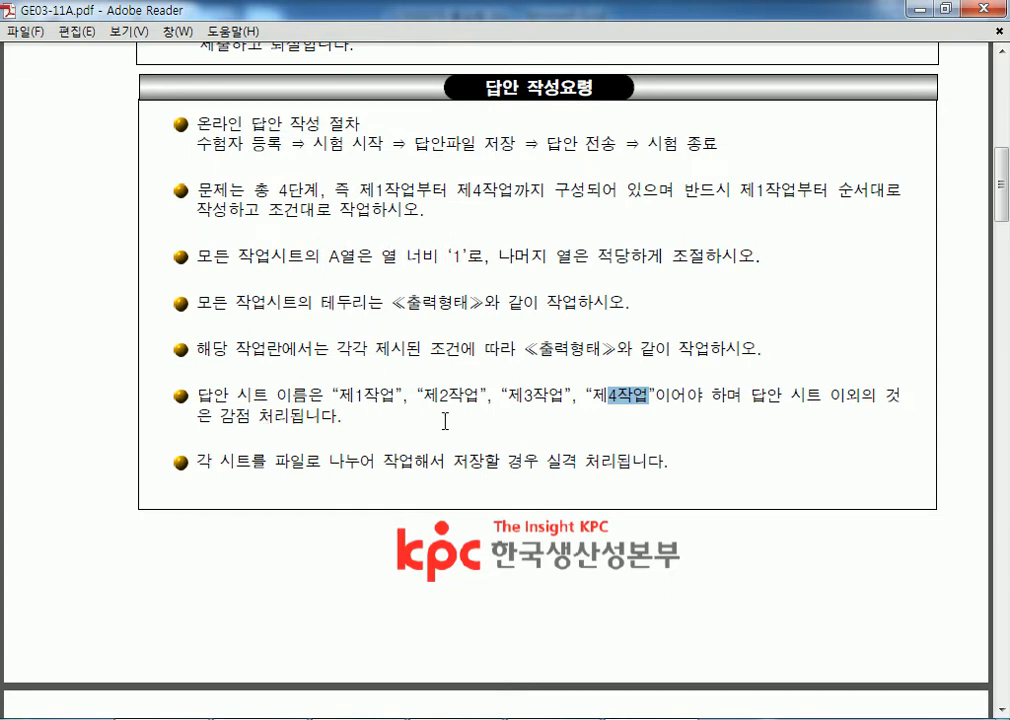
Highlight the 답안 작성요령 rule in GE03-11A.pdf that sets column A to width 1 and adjusts the other columns suitably
left_click_drag(254, 257, 580, 262)
left_click(333, 263)
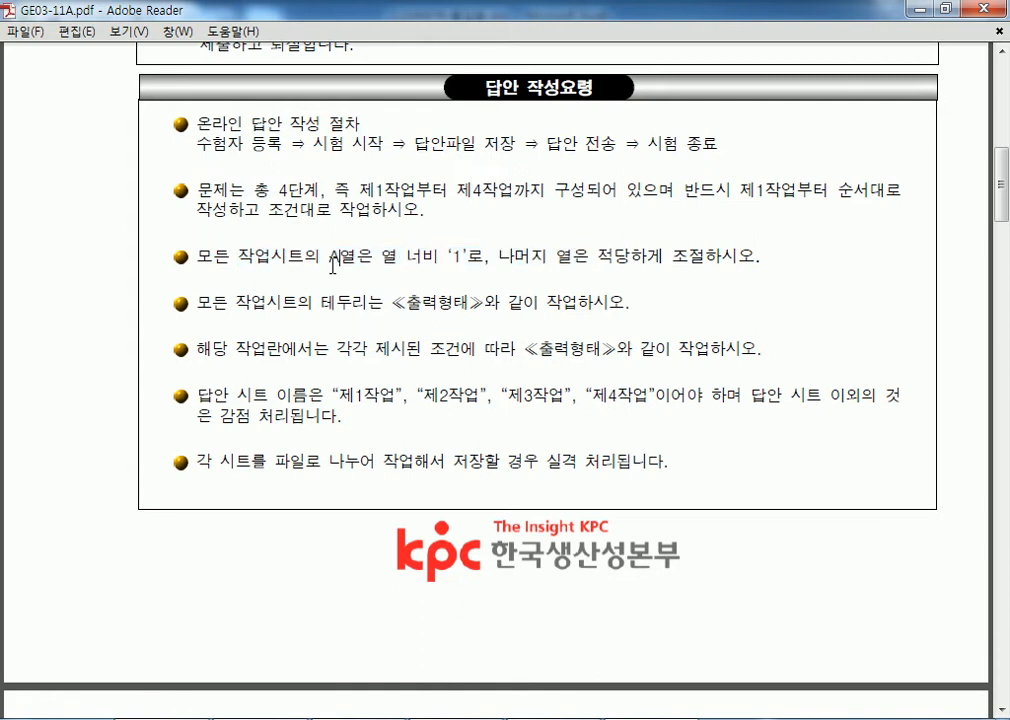
left_click_drag(330, 262, 693, 250)
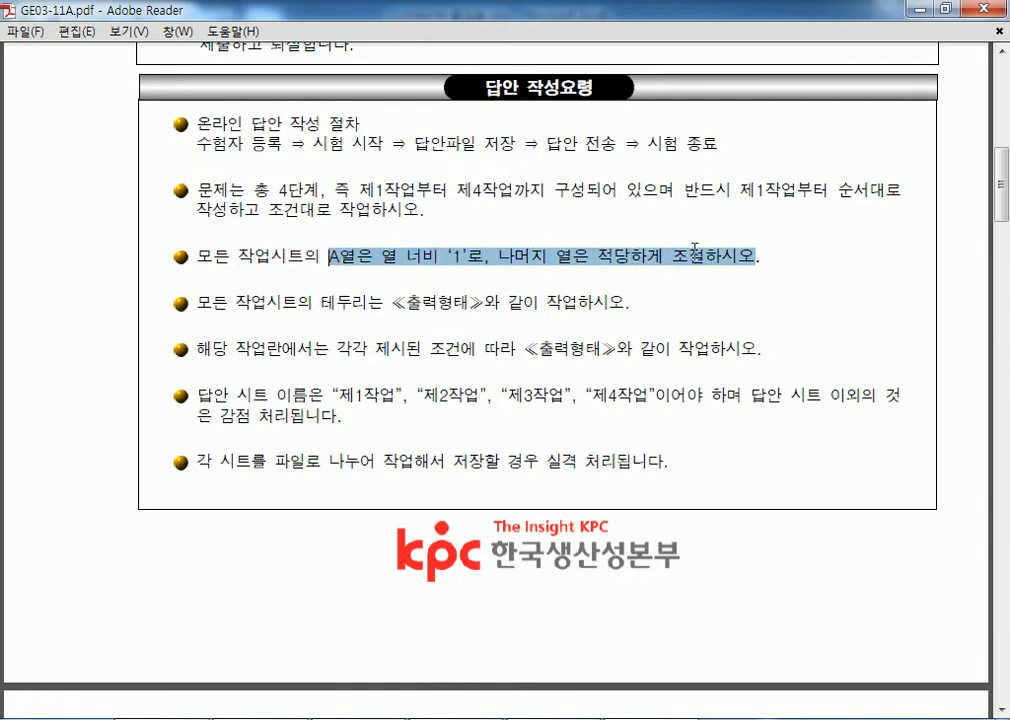
left_click(467, 266)
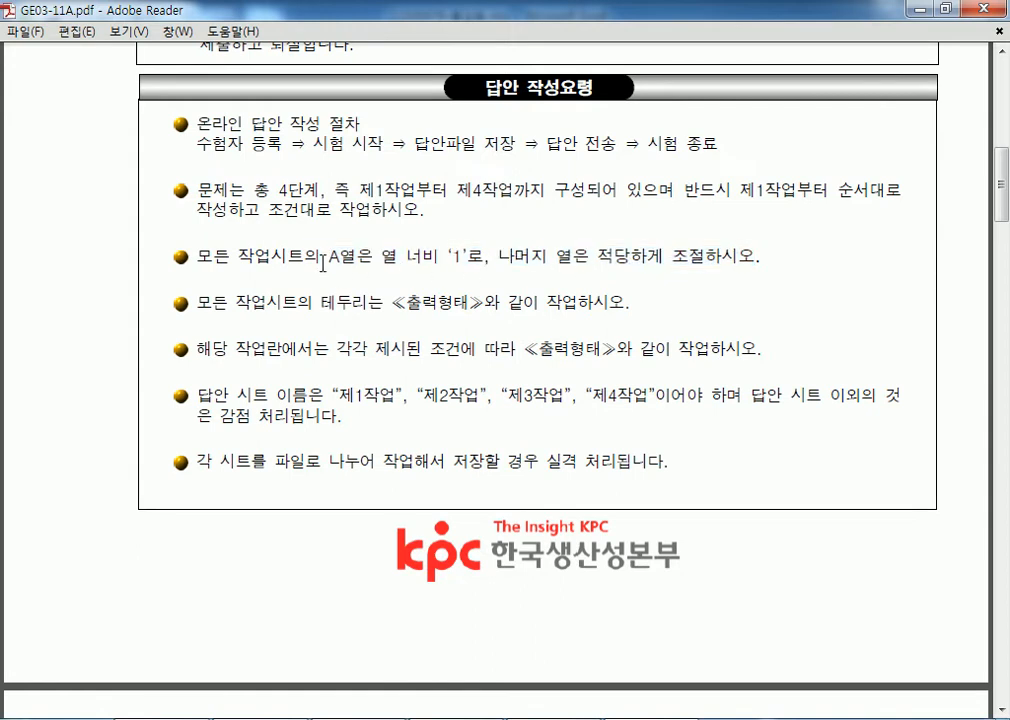
left_click_drag(323, 262, 431, 262)
Reread the answer file name example and the sheet naming rule, and highlight the column A width rule again
scroll(437, 243, "up", 5)
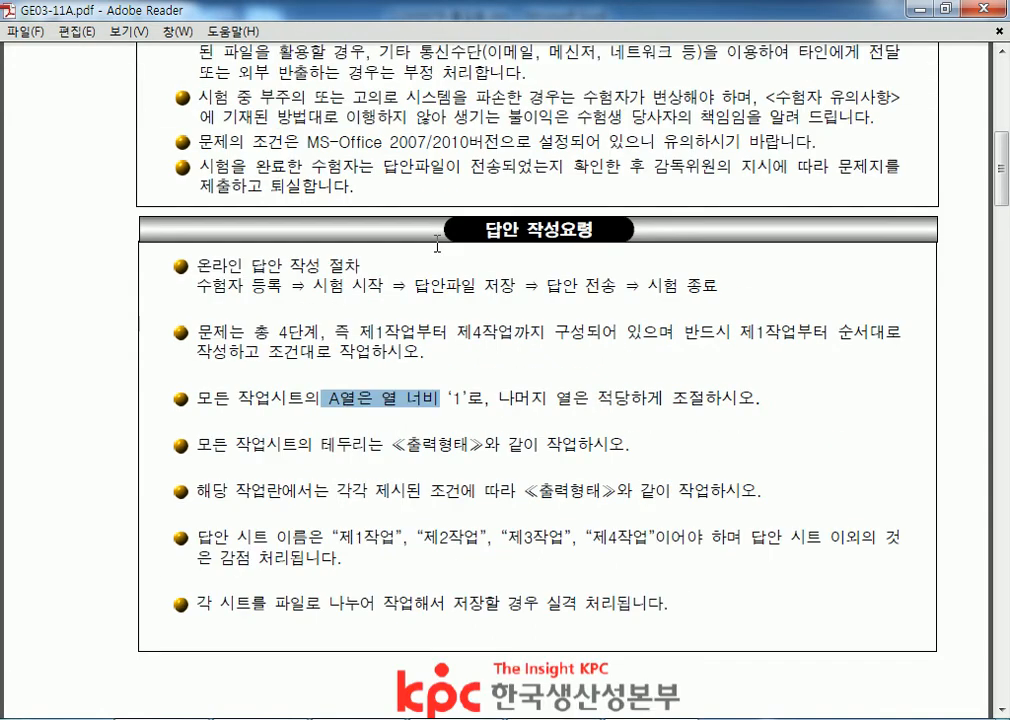
scroll(437, 243, "up", 1)
left_click_drag(765, 116, 274, 135)
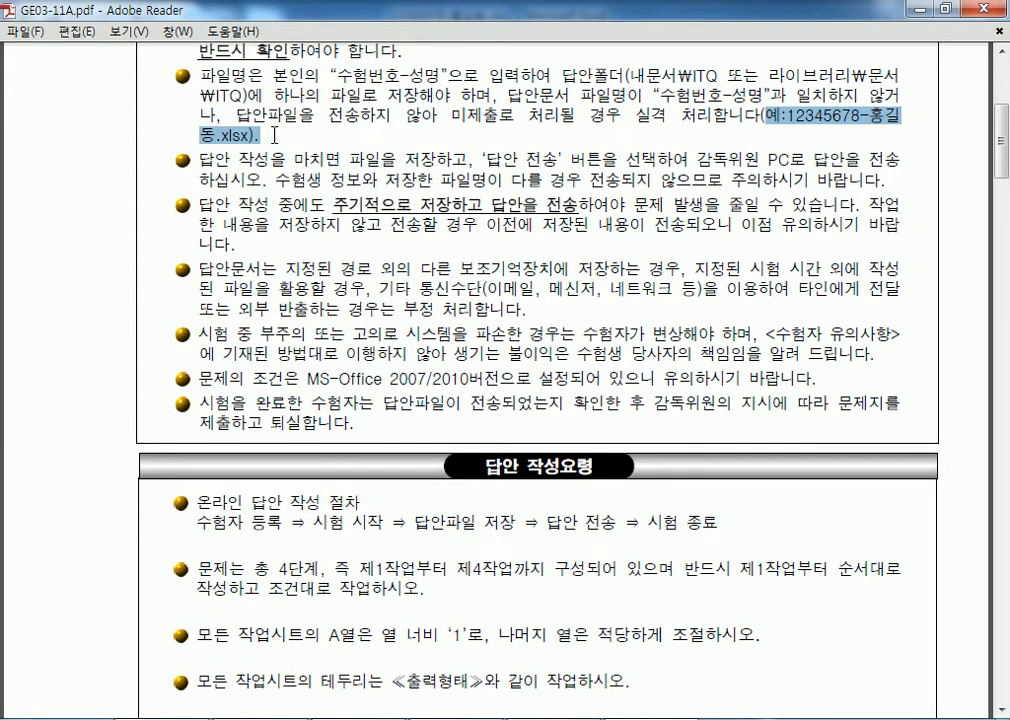
scroll(274, 135, "down", 6)
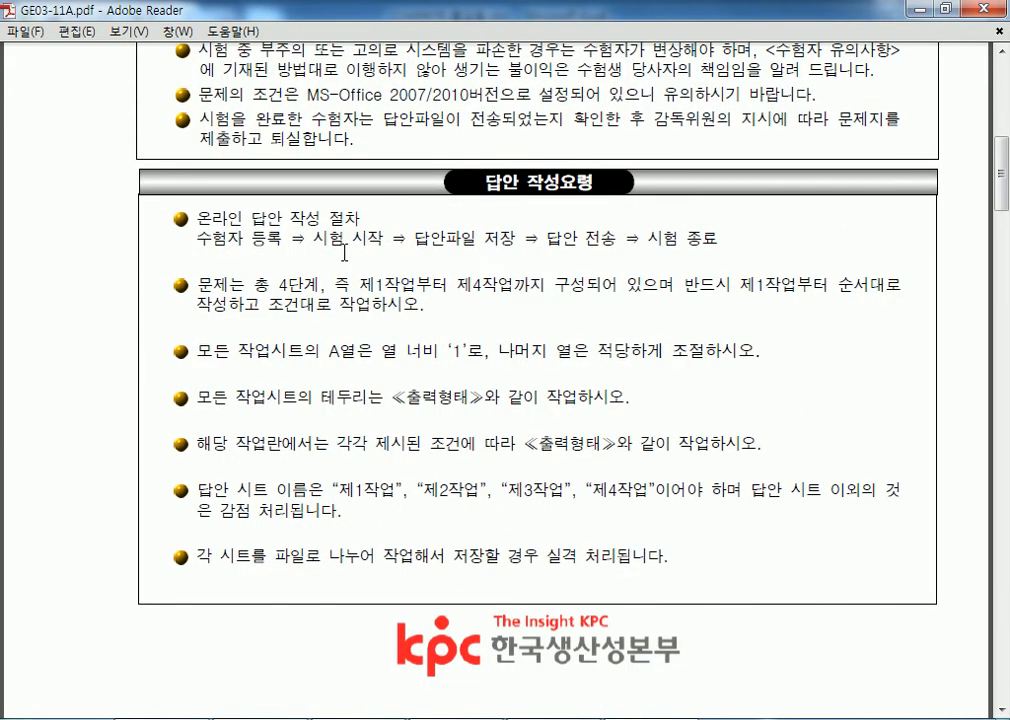
scroll(347, 252, "down", 2)
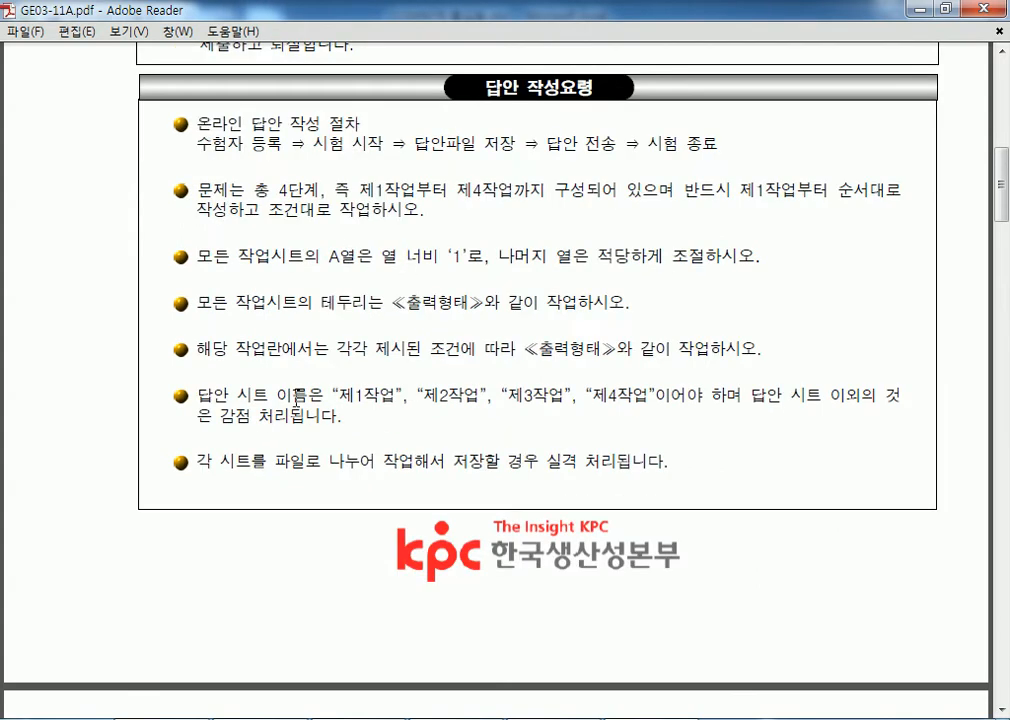
left_click_drag(278, 395, 447, 384)
left_click_drag(330, 256, 481, 251)
Switch to the Excel workbook and compare selecting the whole of column A with selecting single cells on sheet 제3작업
key("alt+Tab")
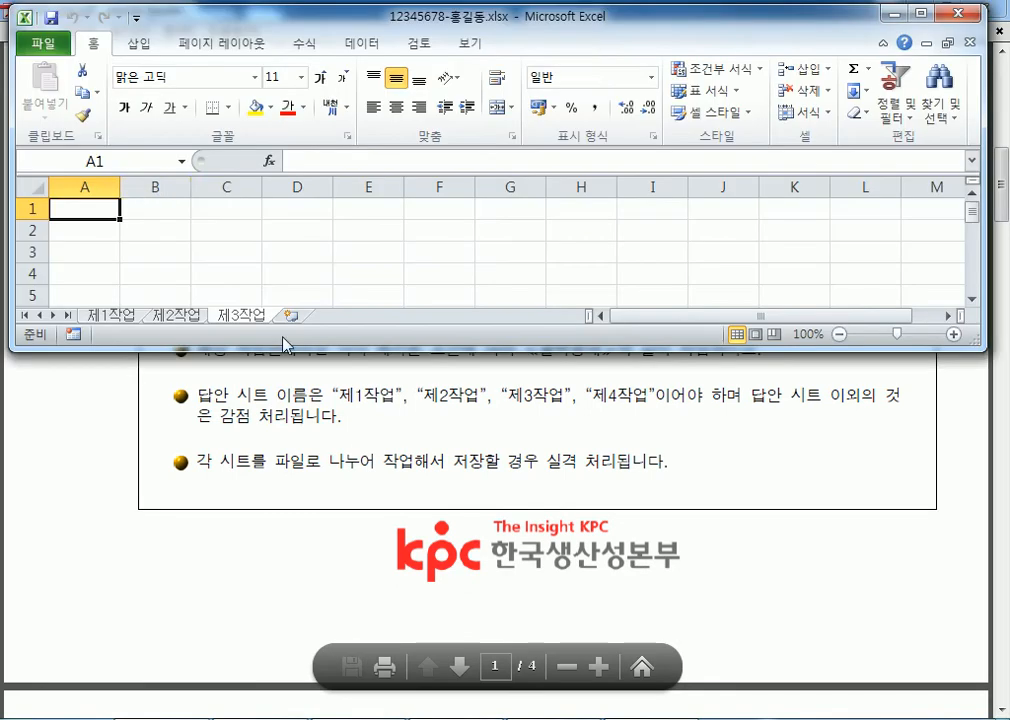
left_click(86, 186)
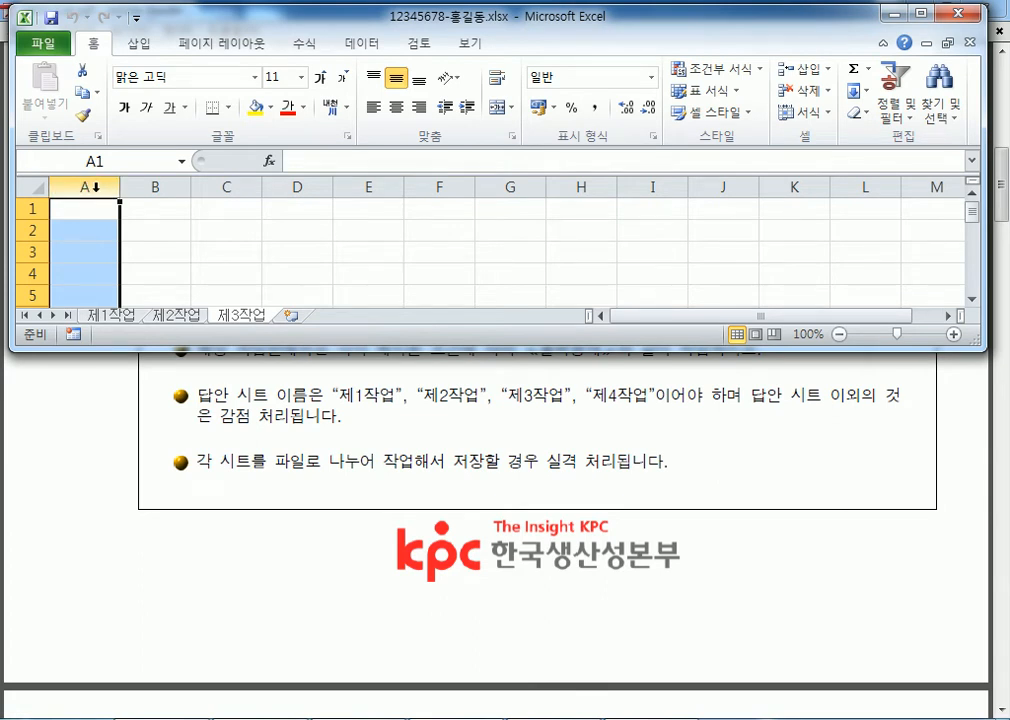
left_click(271, 236)
left_click(84, 186)
left_click(84, 209)
left_click(90, 248)
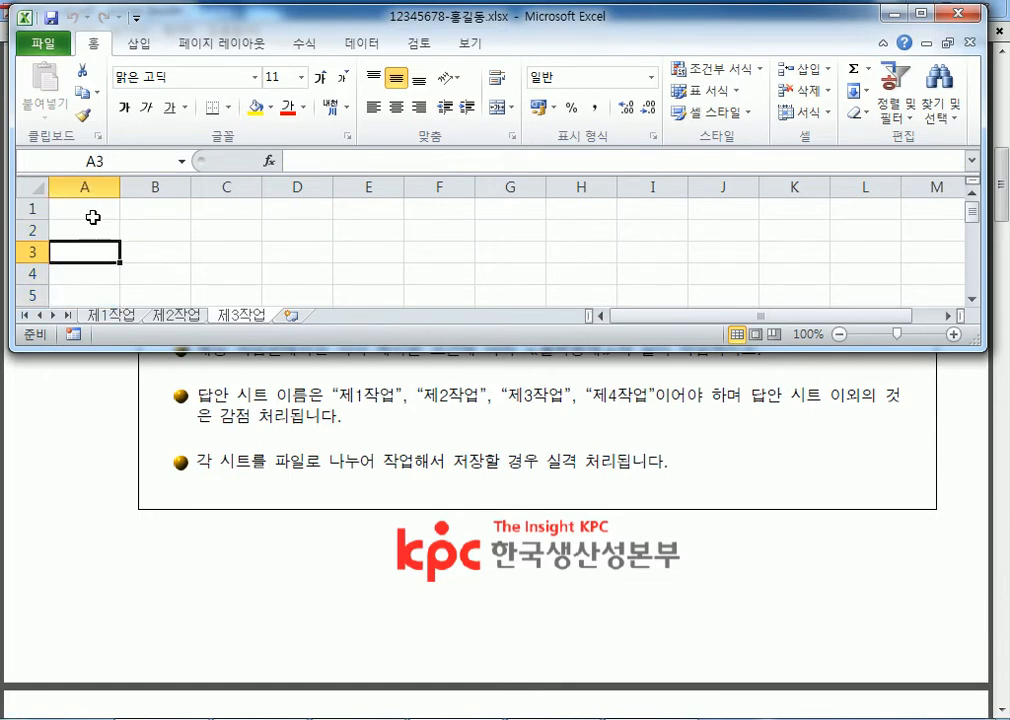
Set the width of column A on sheet 제3작업 to 1
left_click(86, 185)
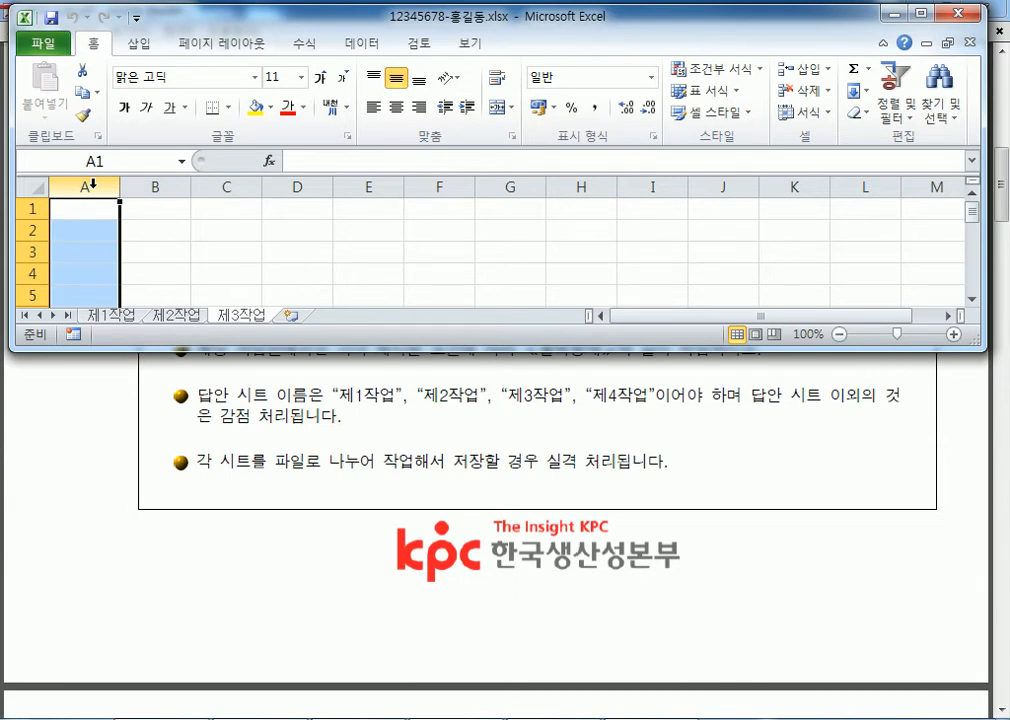
right_click(96, 187)
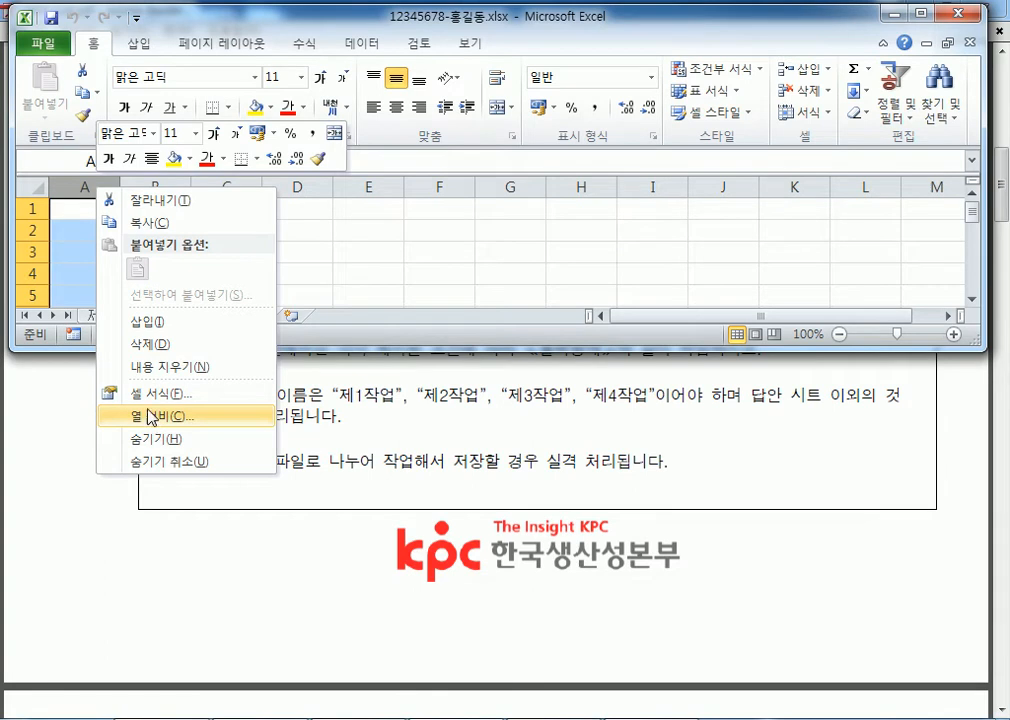
left_click(84, 187)
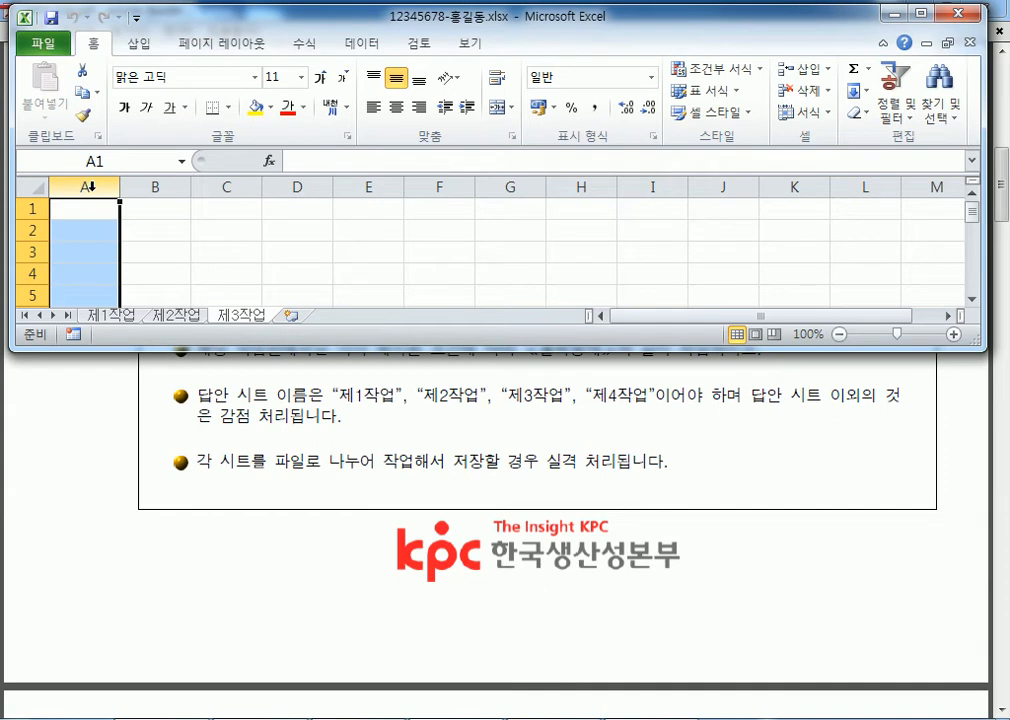
right_click(89, 187)
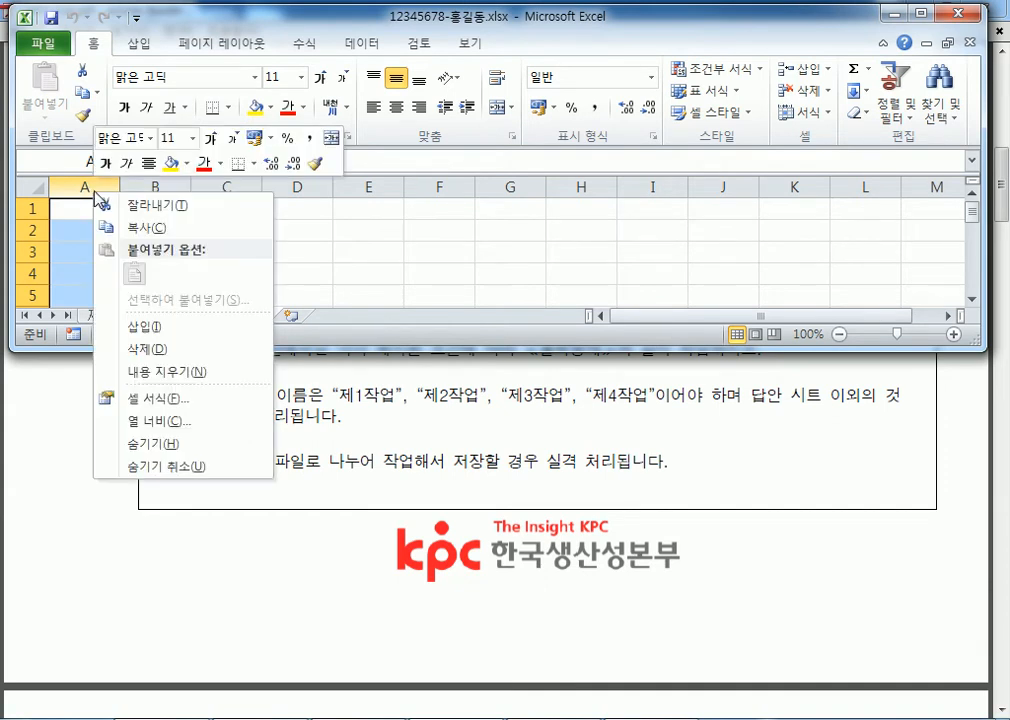
left_click(162, 424)
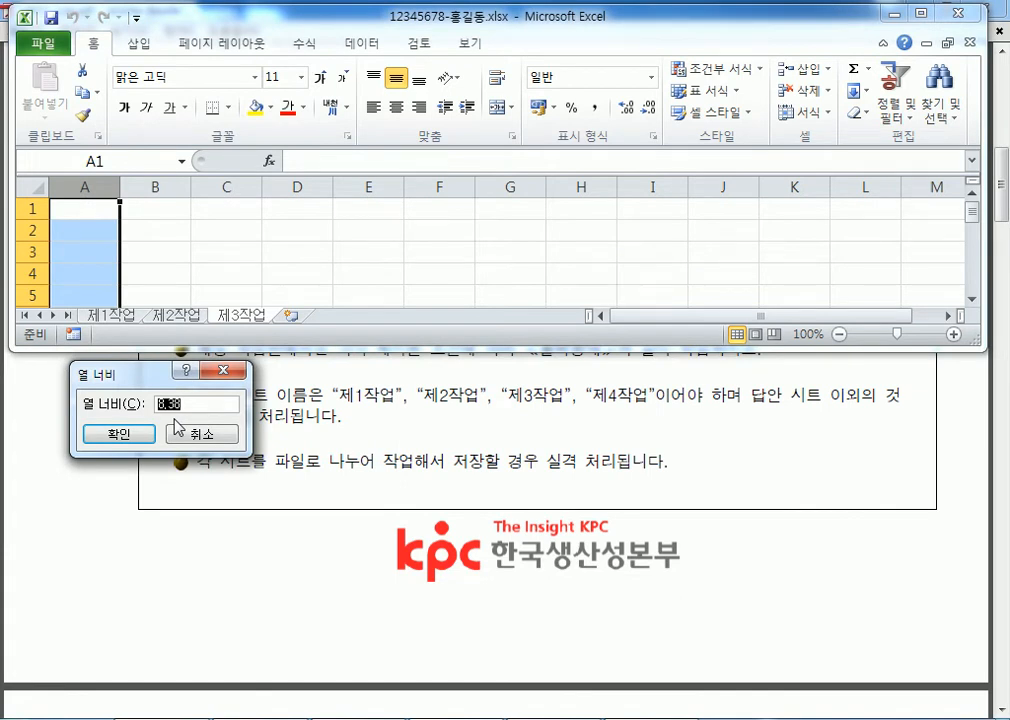
type("1")
left_click(124, 440)
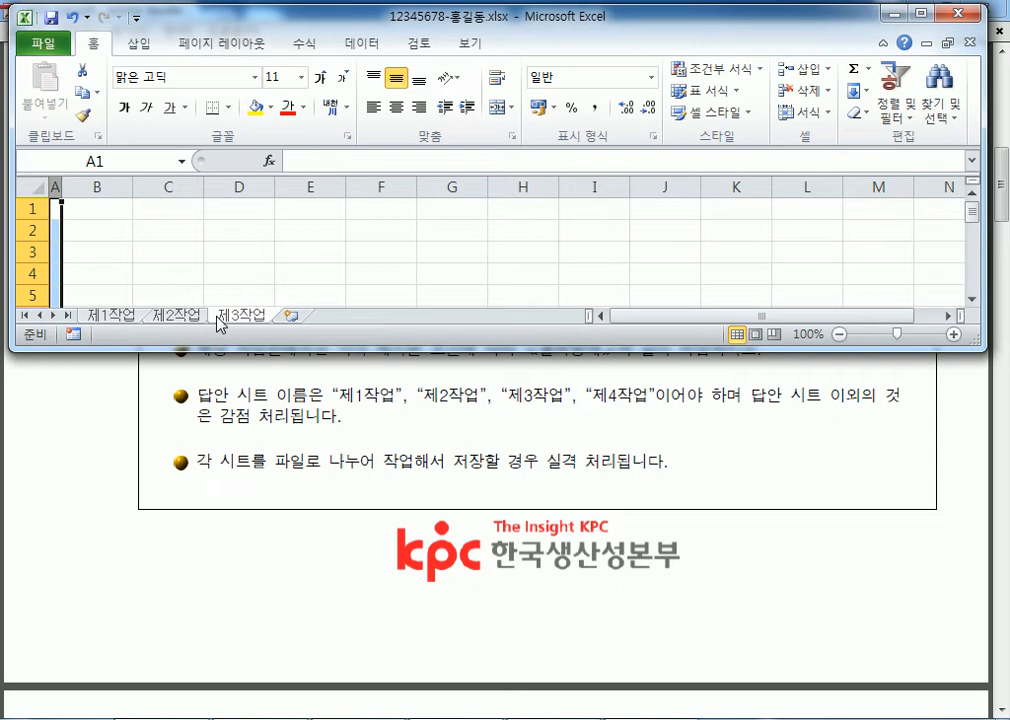
right_click(58, 187)
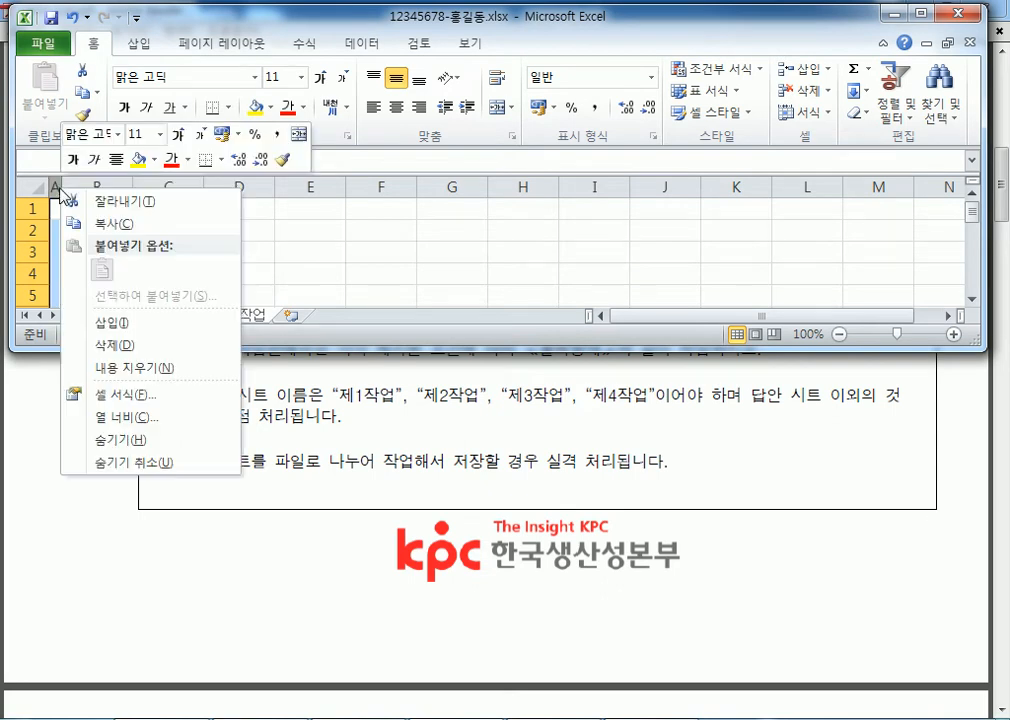
left_click(100, 416)
type("1")
left_click(66, 434)
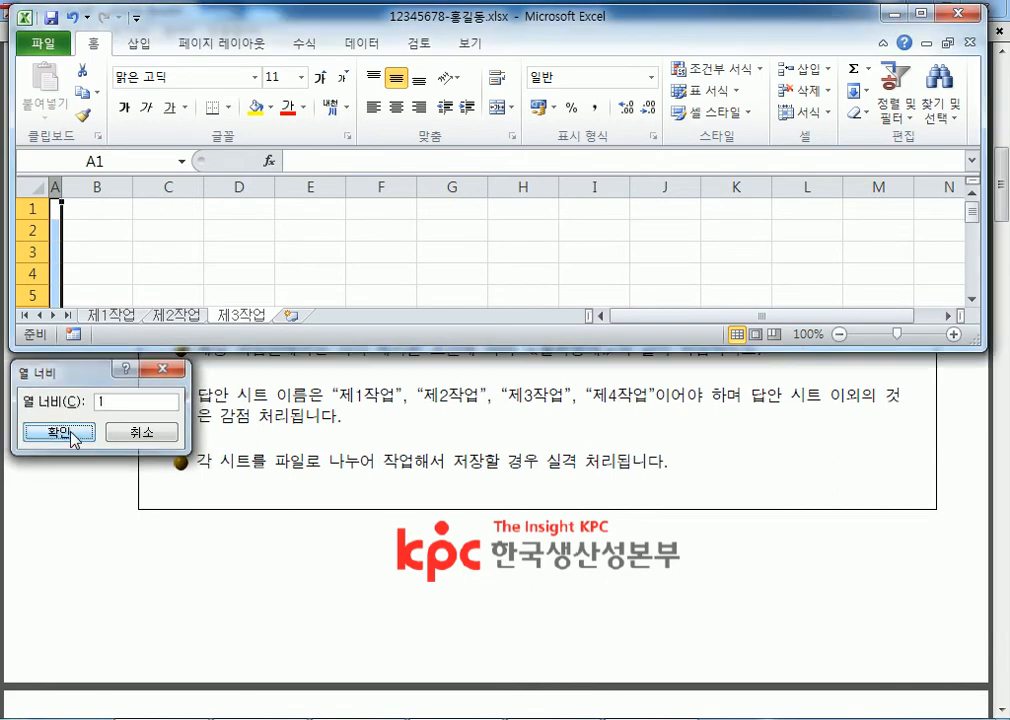
Compare column A on sheets 제2작업 and 제3작업, and set its width on 제2작업 to 1
left_click(180, 318)
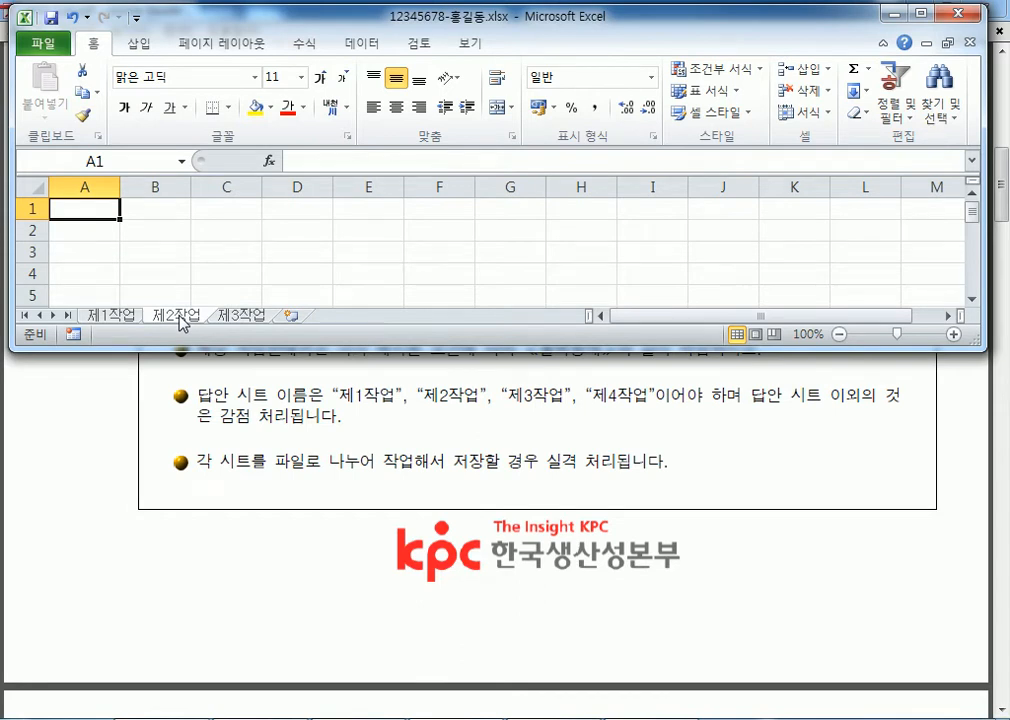
left_click(243, 320)
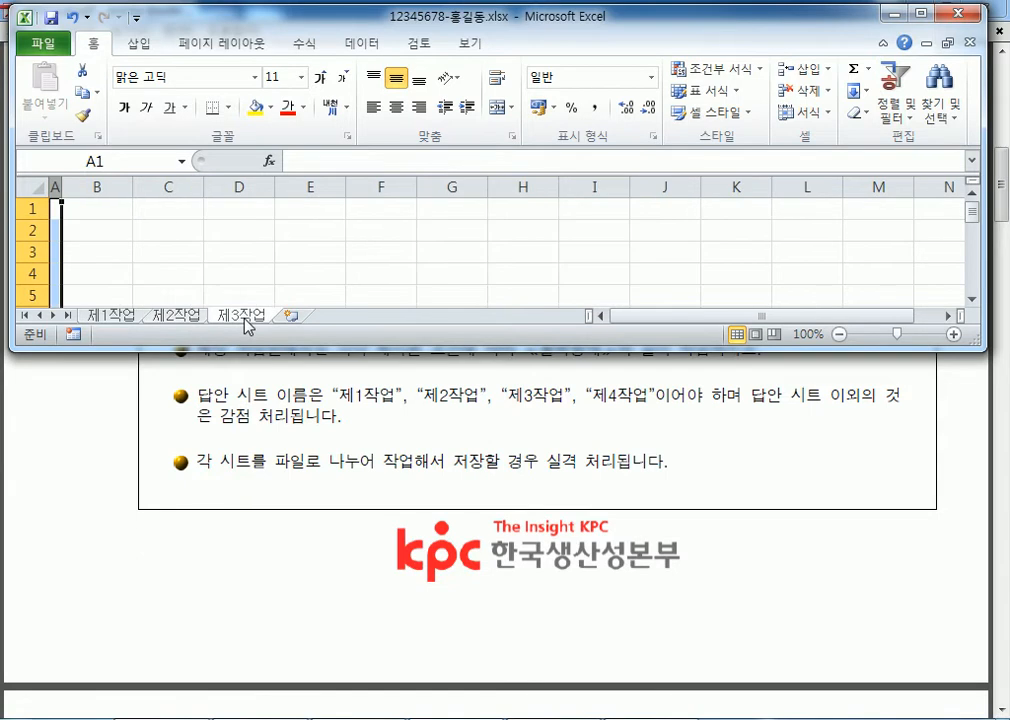
left_click(176, 316)
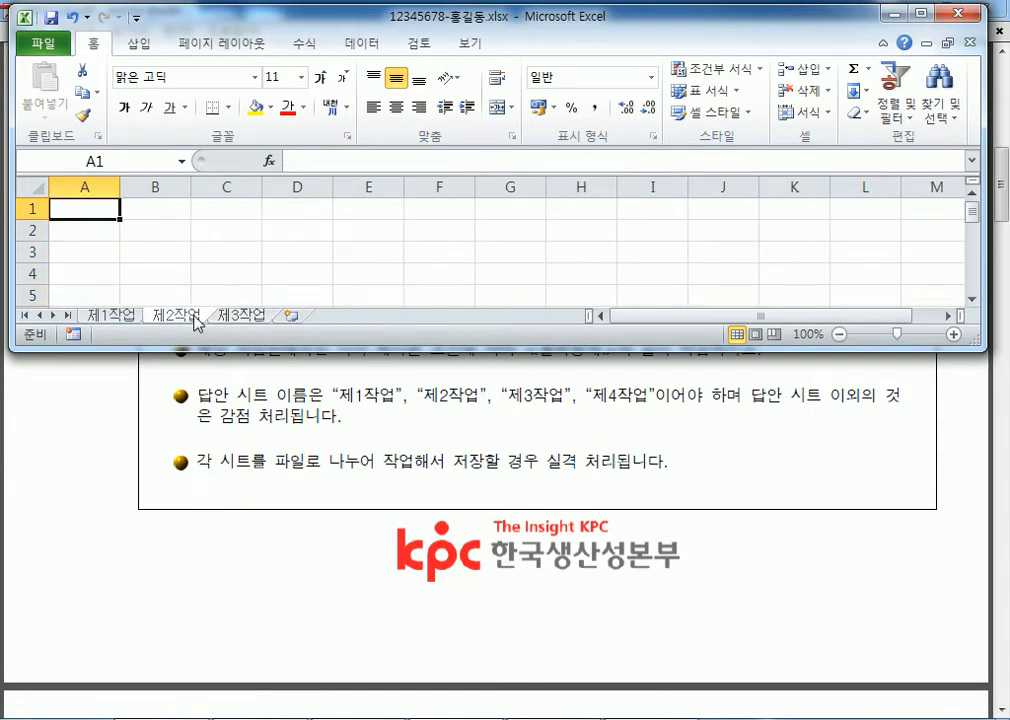
right_click(92, 187)
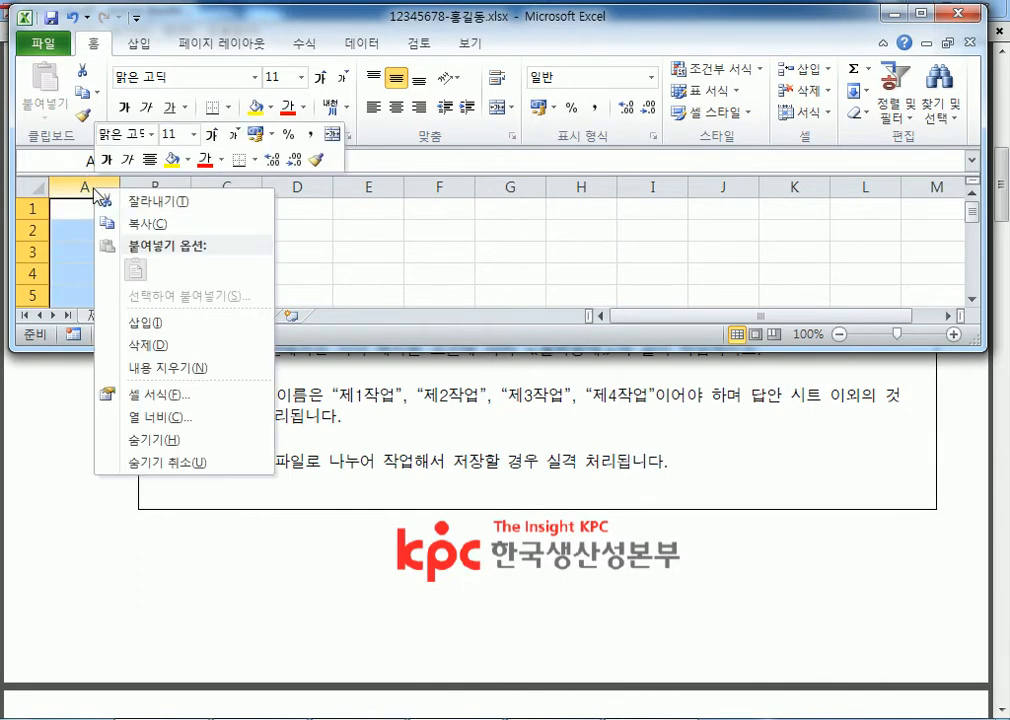
left_click(160, 416)
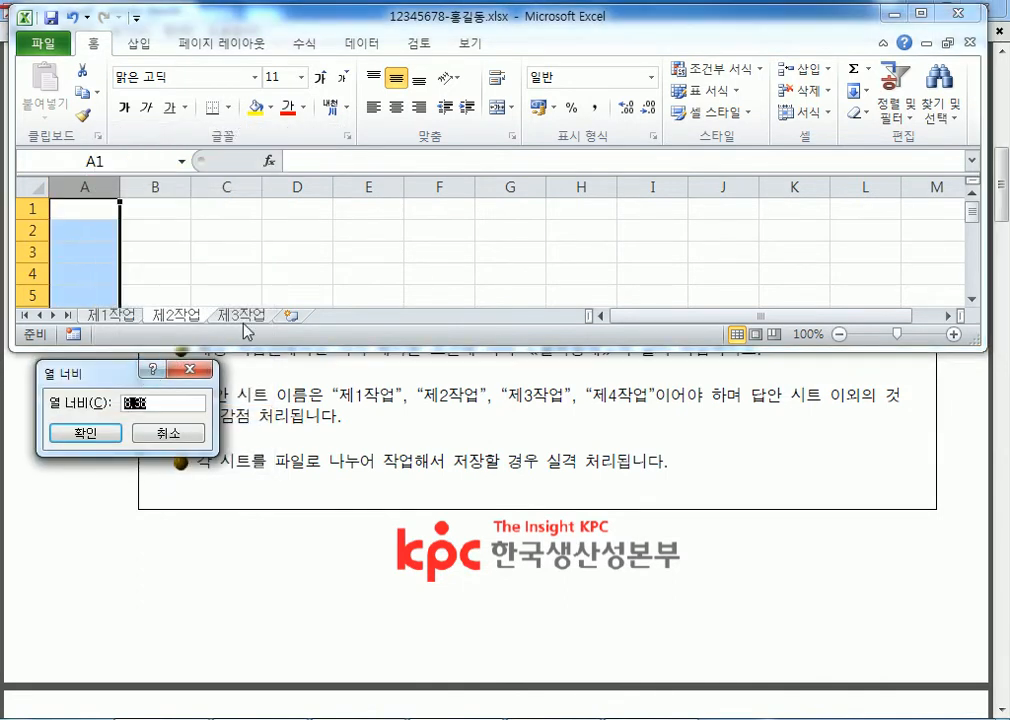
type("1")
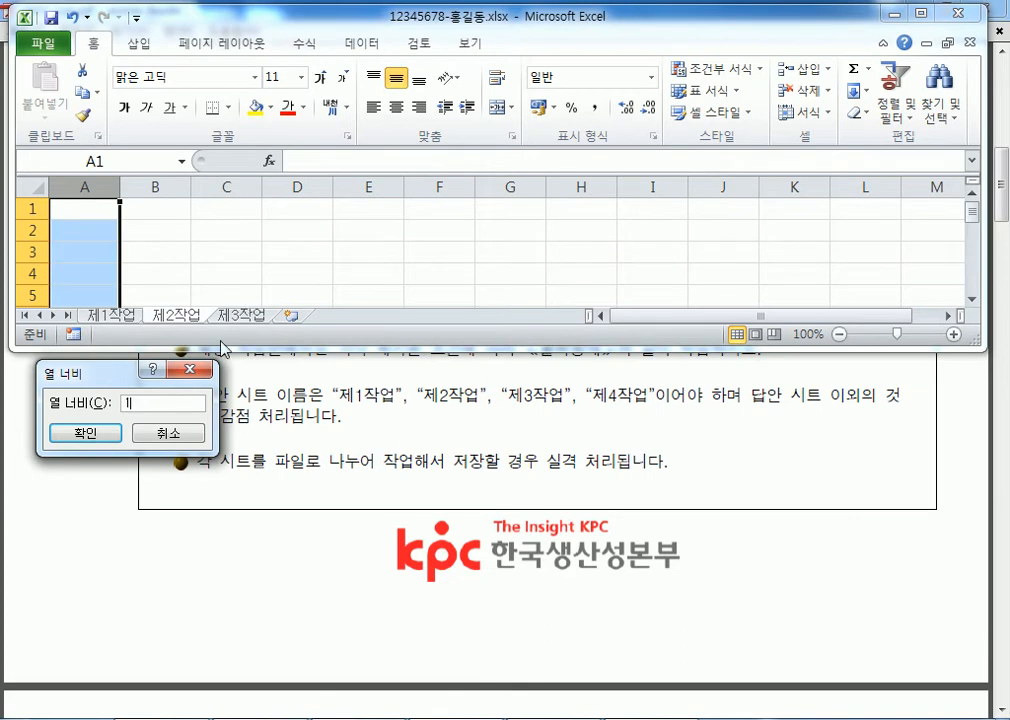
left_click(80, 436)
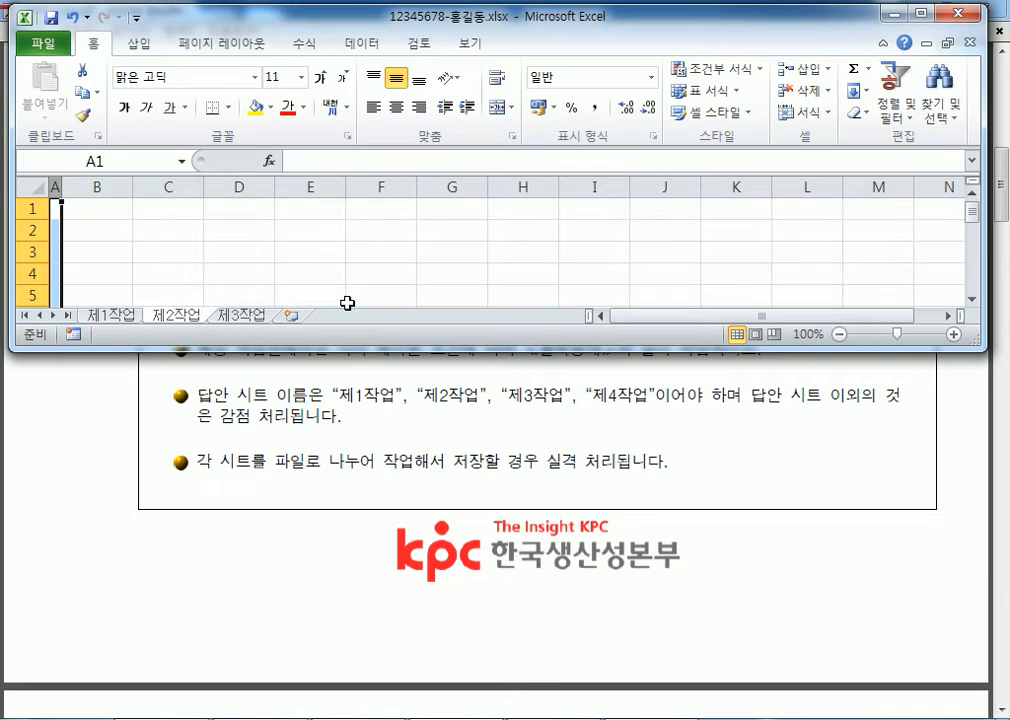
Set the width of column A on sheet 제1작업 to 1
left_click(108, 316)
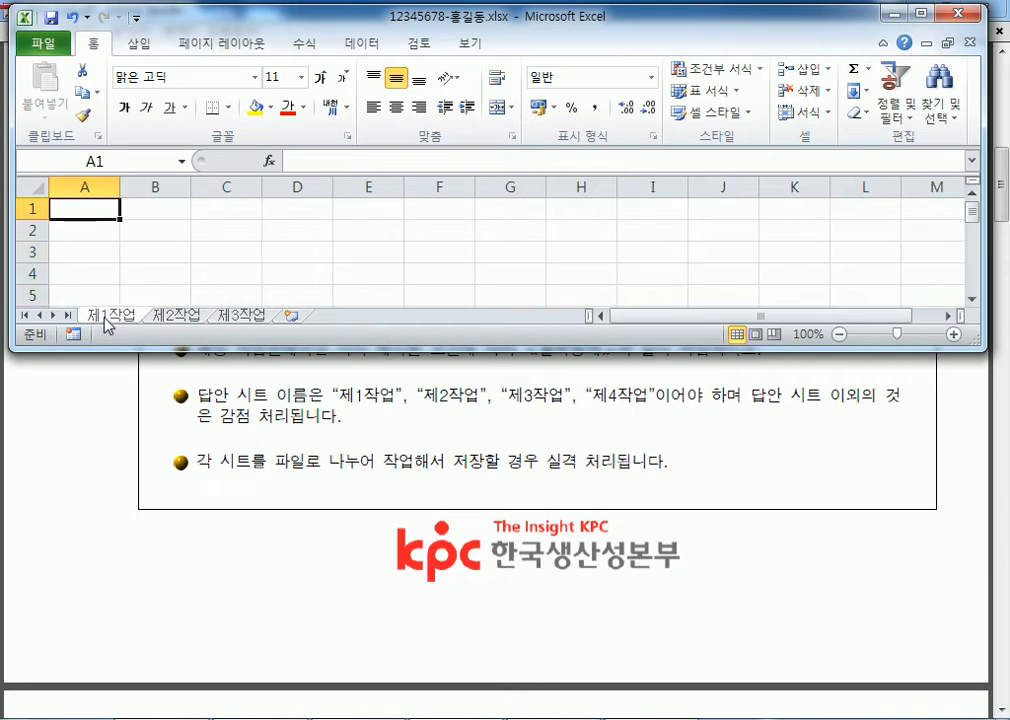
right_click(73, 187)
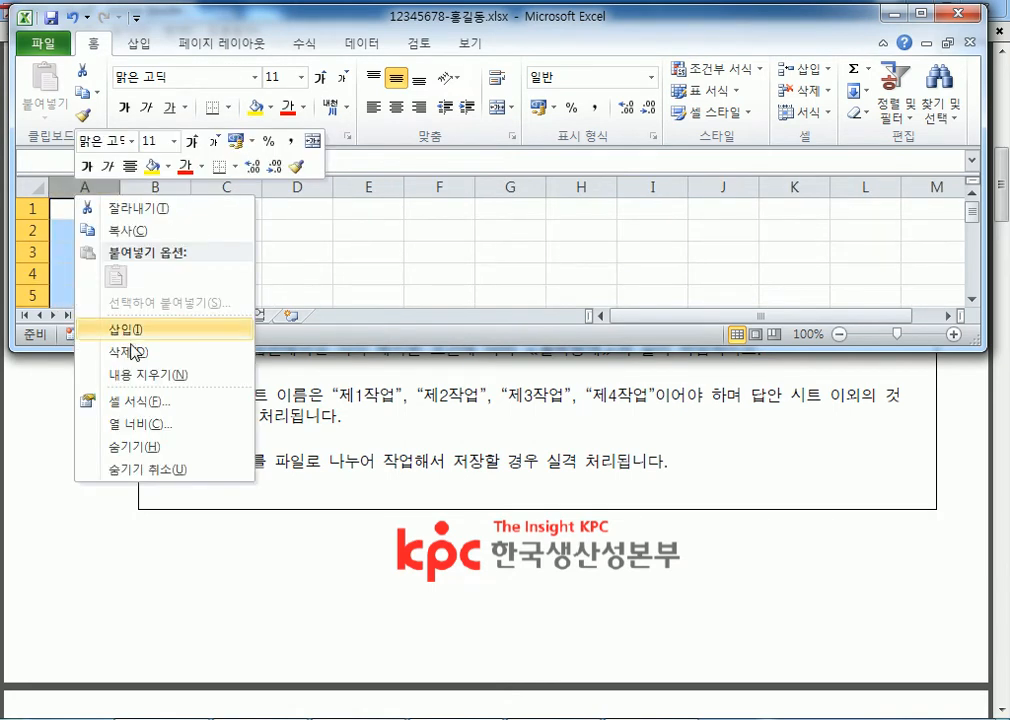
left_click(172, 419)
type("1")
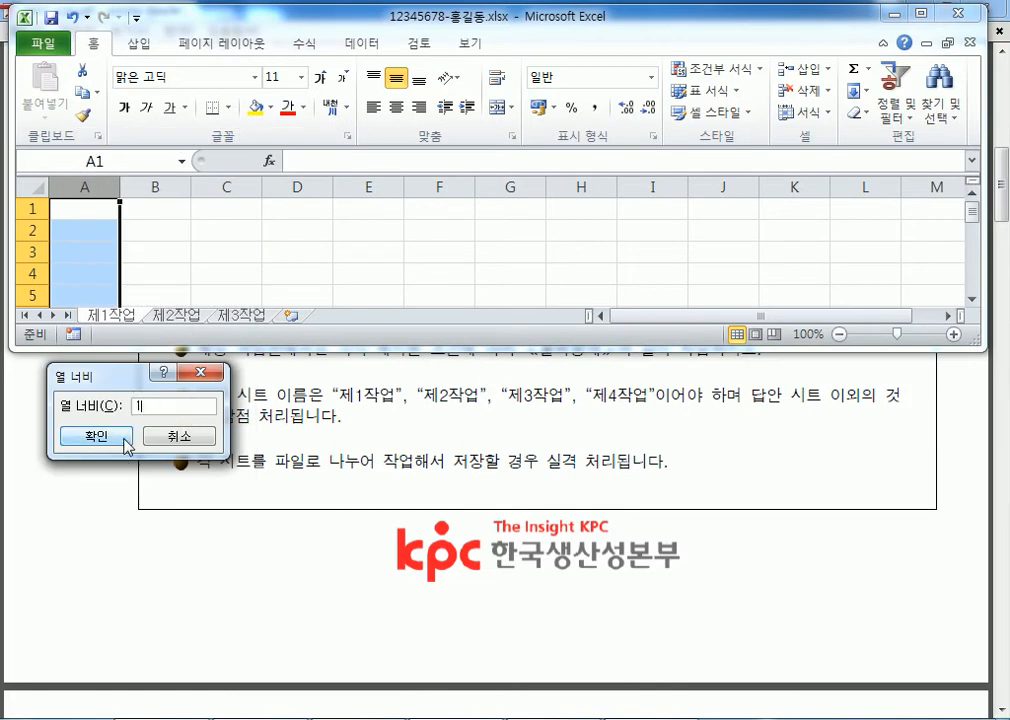
left_click(128, 437)
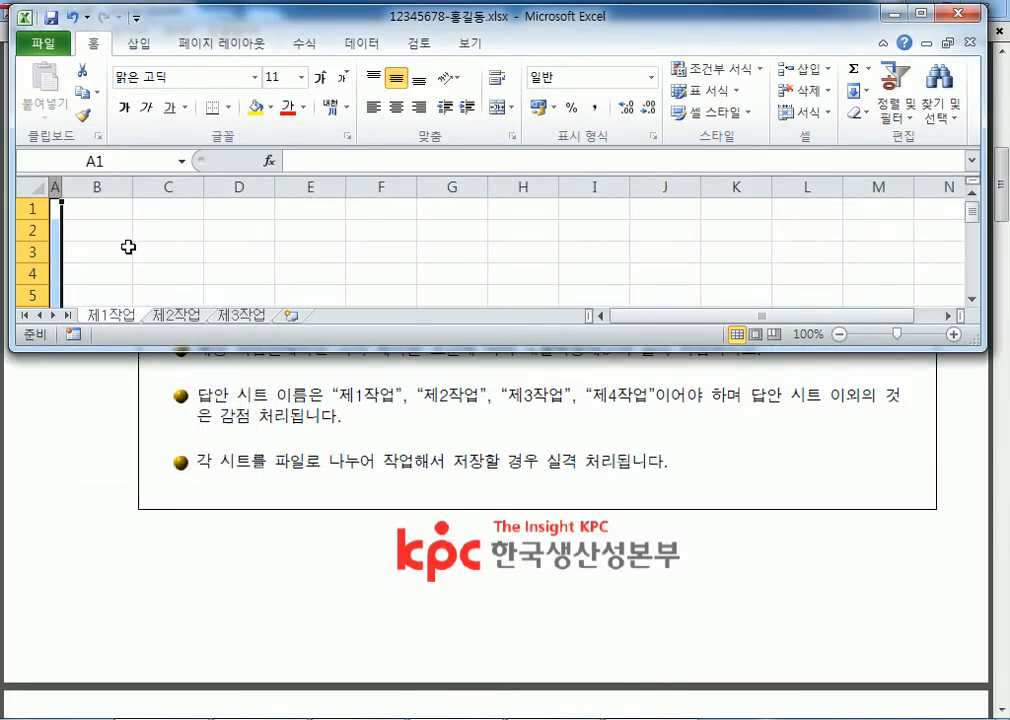
Check column A on the other sheets and select cell B2 on 제2작업, 제3작업 and 제1작업
left_click(236, 315)
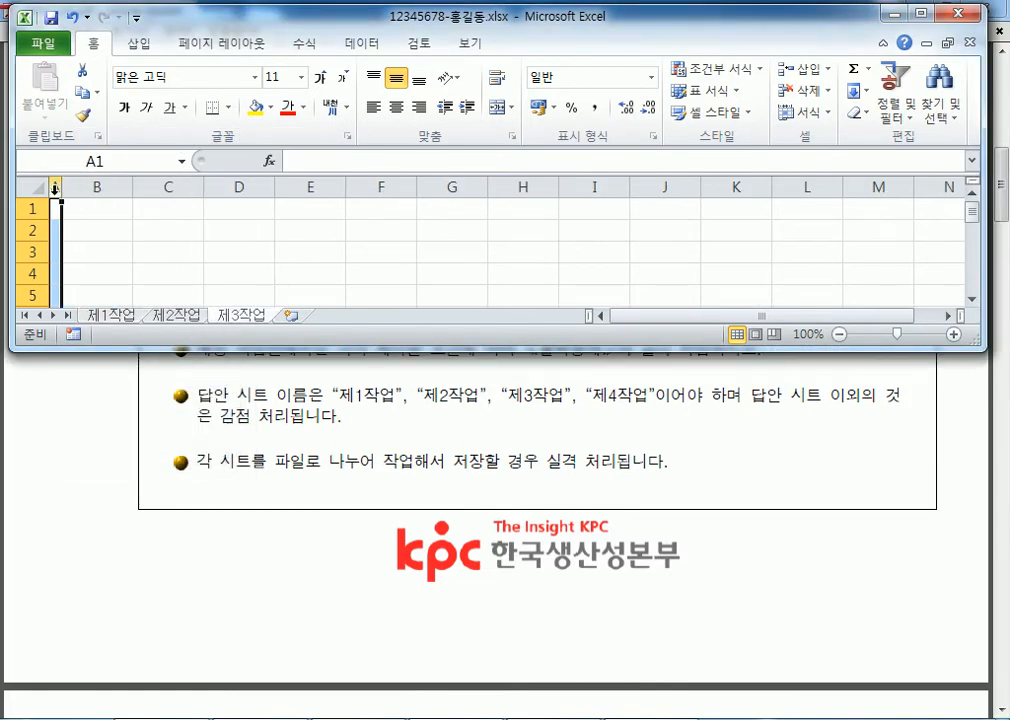
left_click(186, 315)
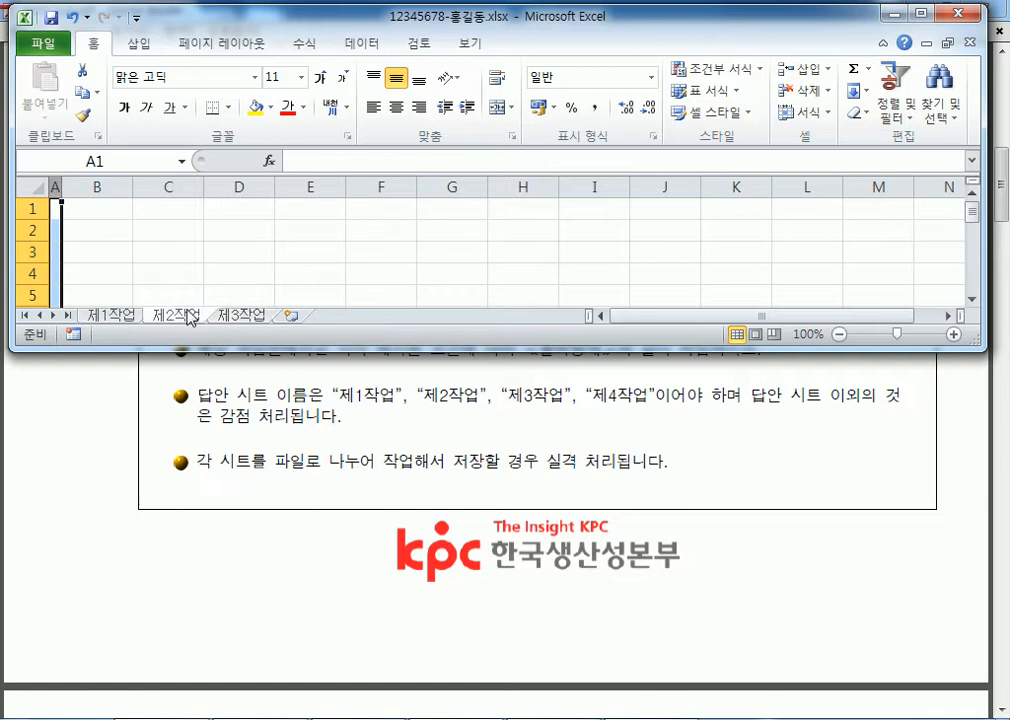
left_click(120, 229)
left_click(255, 317)
left_click(110, 229)
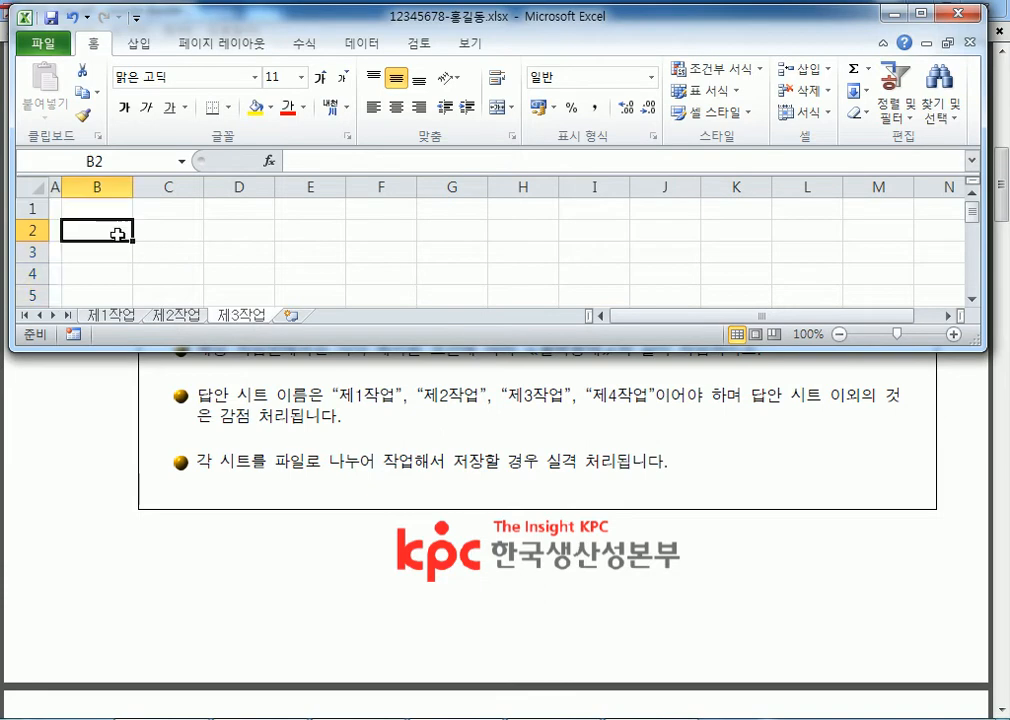
left_click(120, 316)
left_click(68, 228)
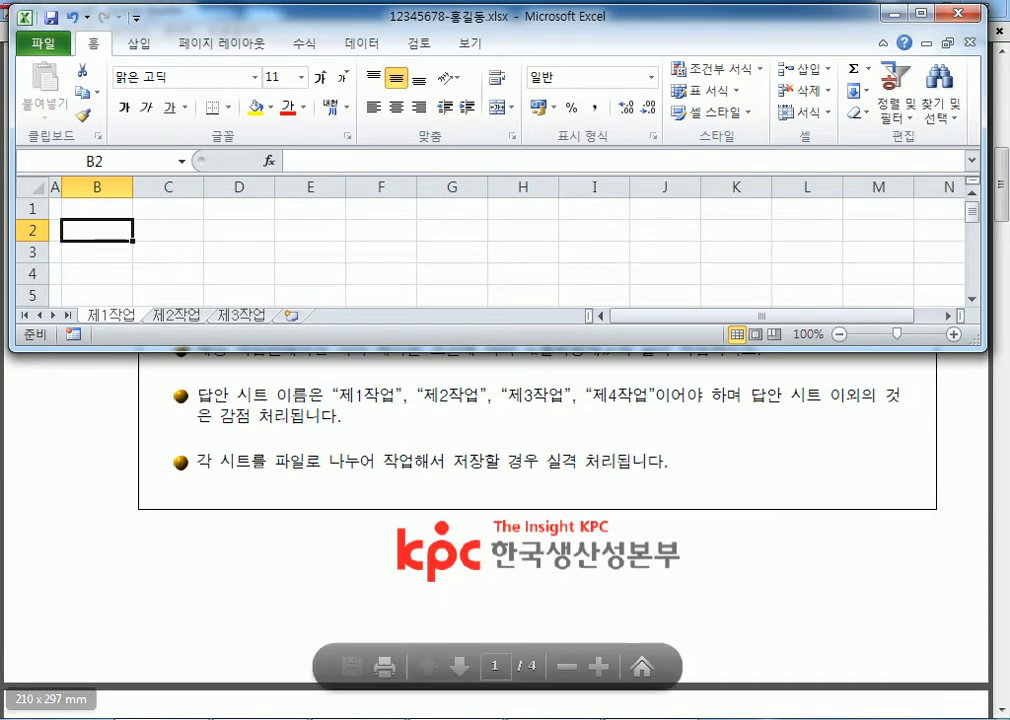
Recheck the answer instructions in GE03-11A.pdf and return to sheet 제1작업 of the Excel workbook
left_click(600, 716)
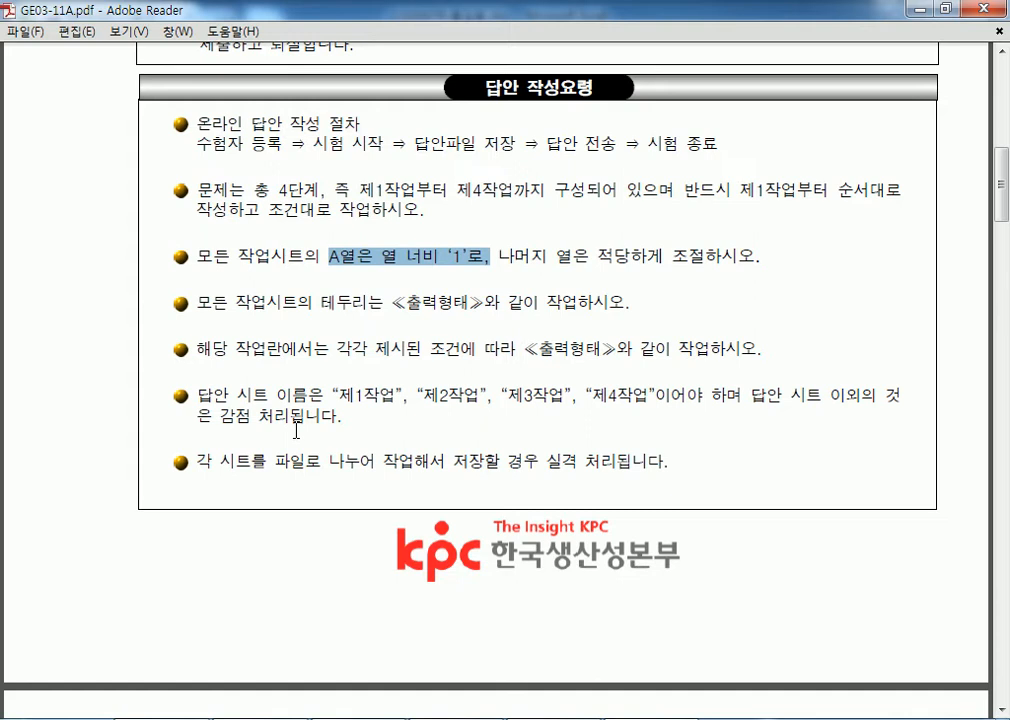
left_click(442, 717)
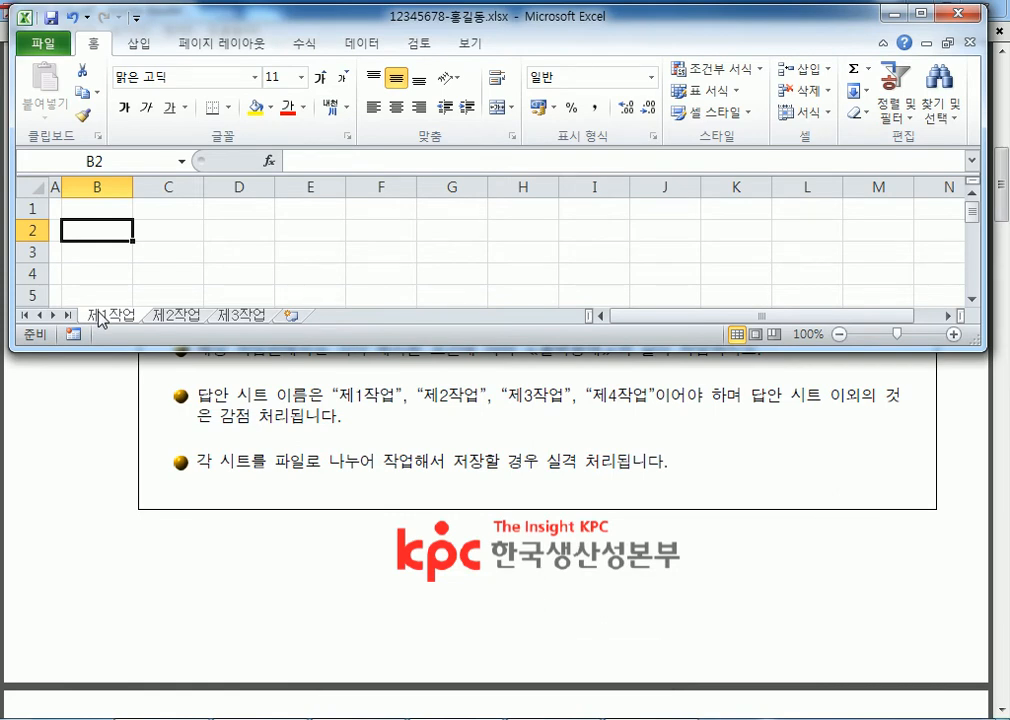
Group sheets 제1작업 through 제3작업 and ungroup them again, returning to 제1작업
left_click(247, 318, "shift")
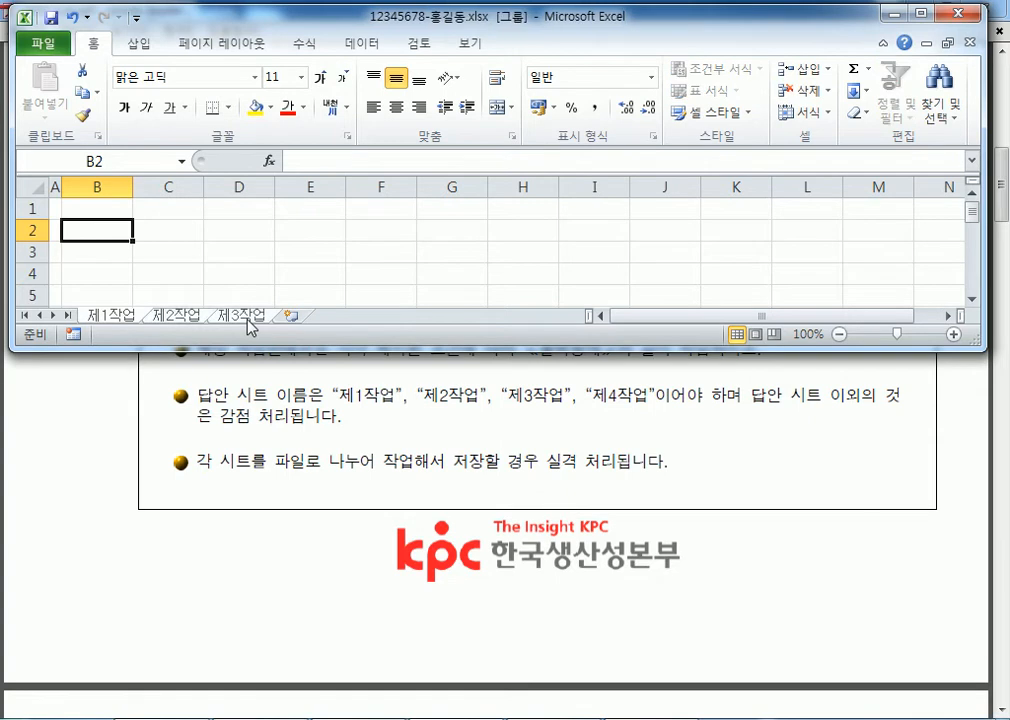
left_click(163, 317)
left_click(104, 318)
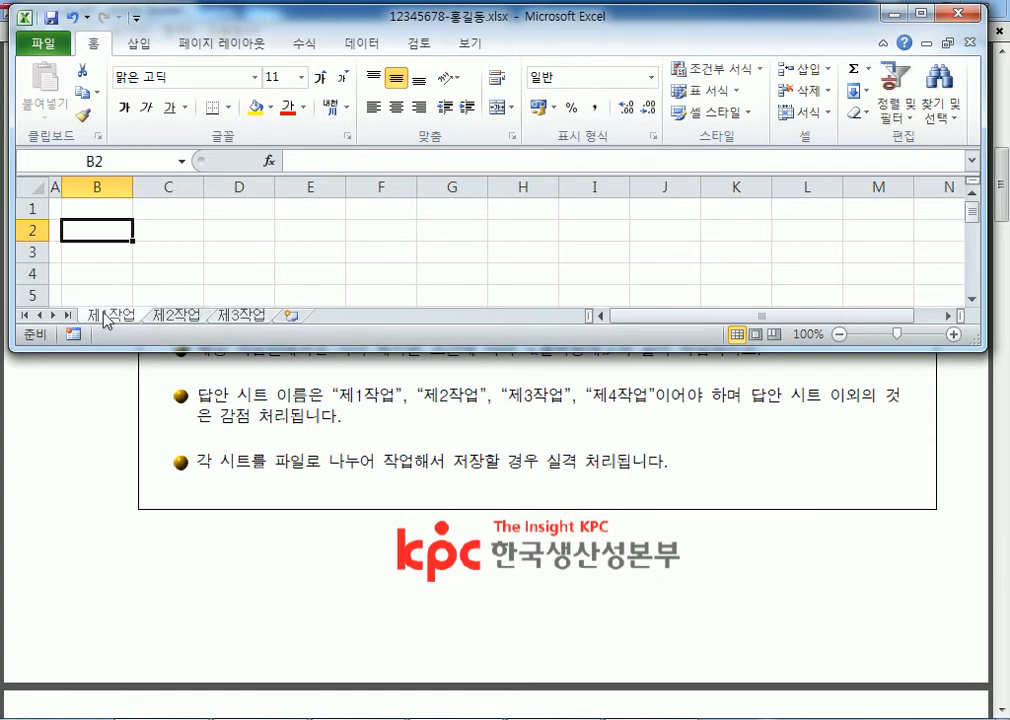
Check the names of sheets 제1작업, 제2작업 and 제3작업 against the sheet names required by the exam
left_click(241, 316)
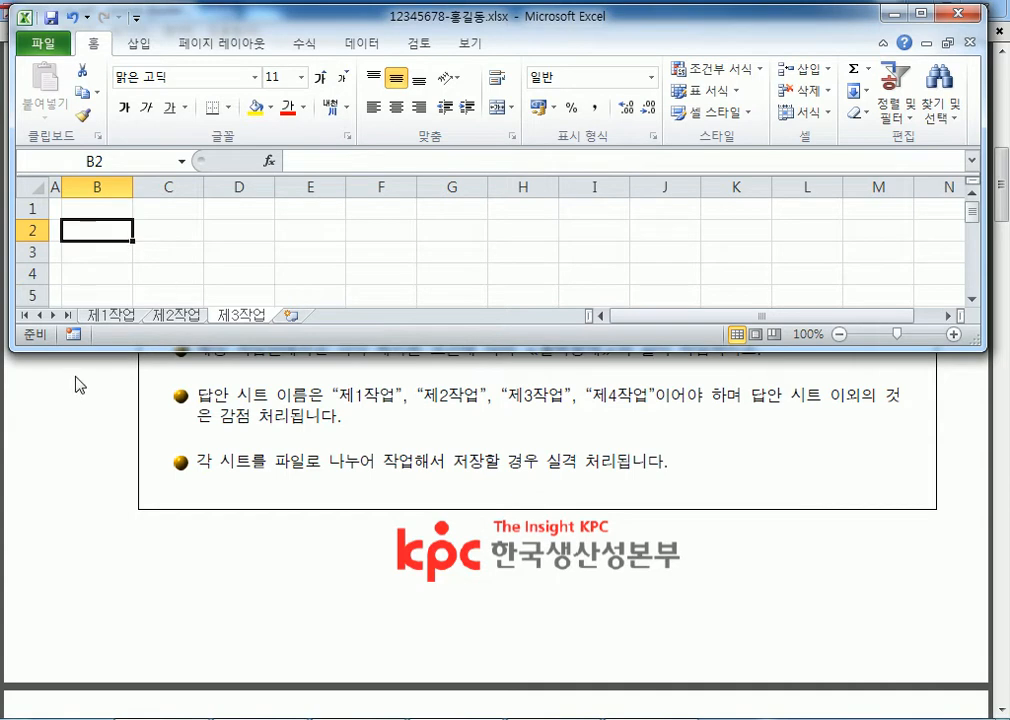
double_click(120, 315)
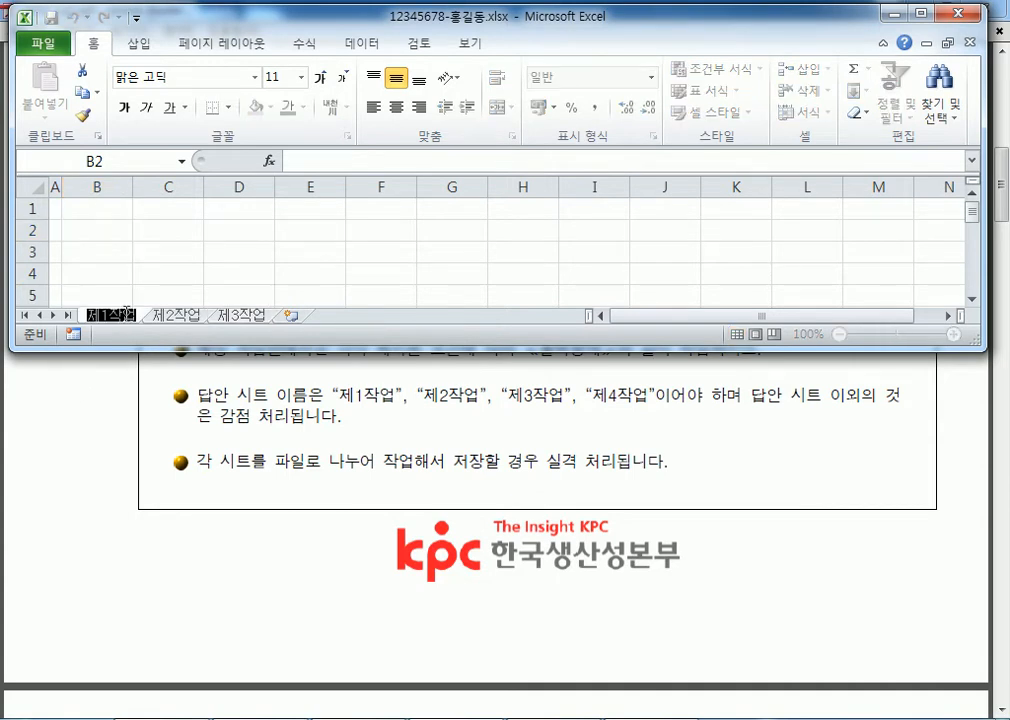
double_click(179, 317)
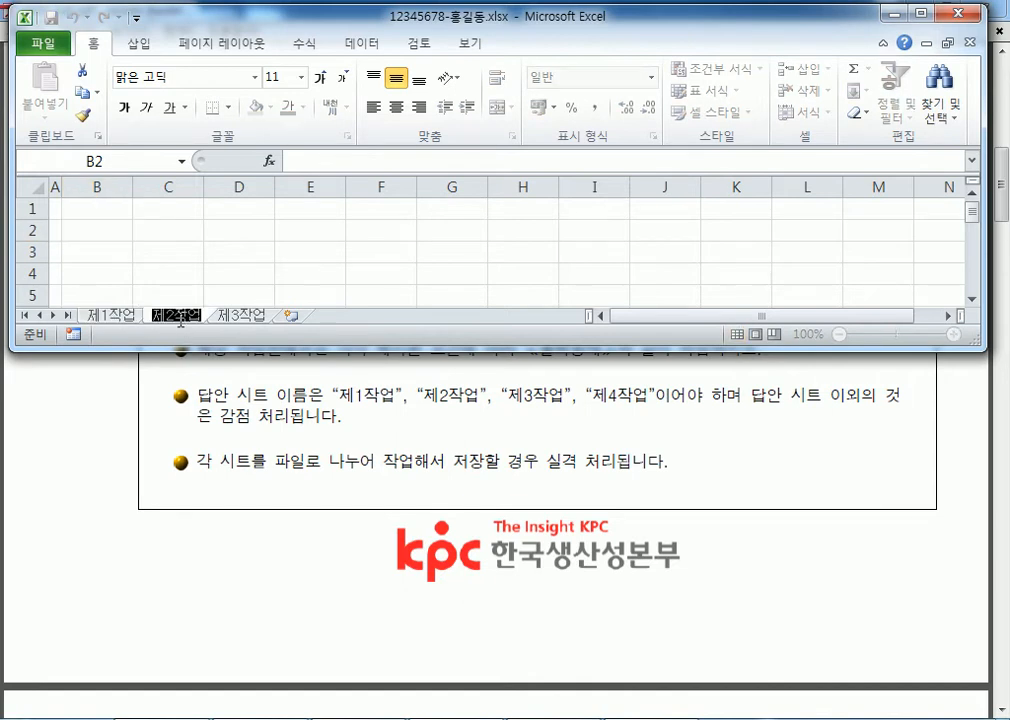
double_click(244, 318)
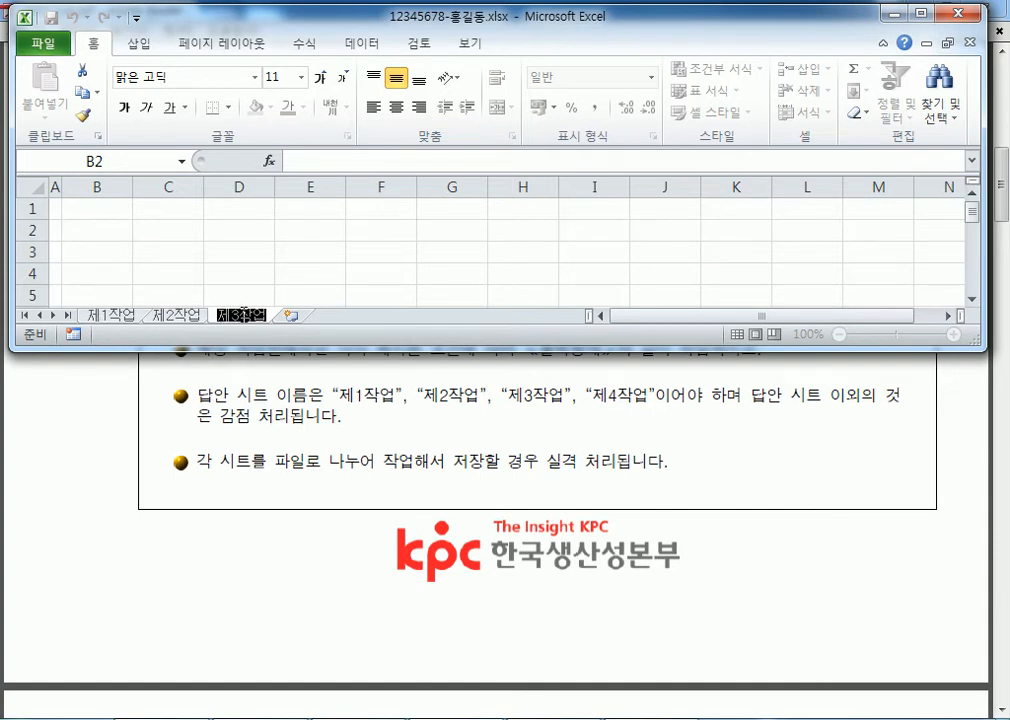
Check the width of column A on sheet 제3작업, select cell B2, and look over 제2작업 and 제1작업
left_click(55, 186)
right_click(55, 186)
left_click(88, 416)
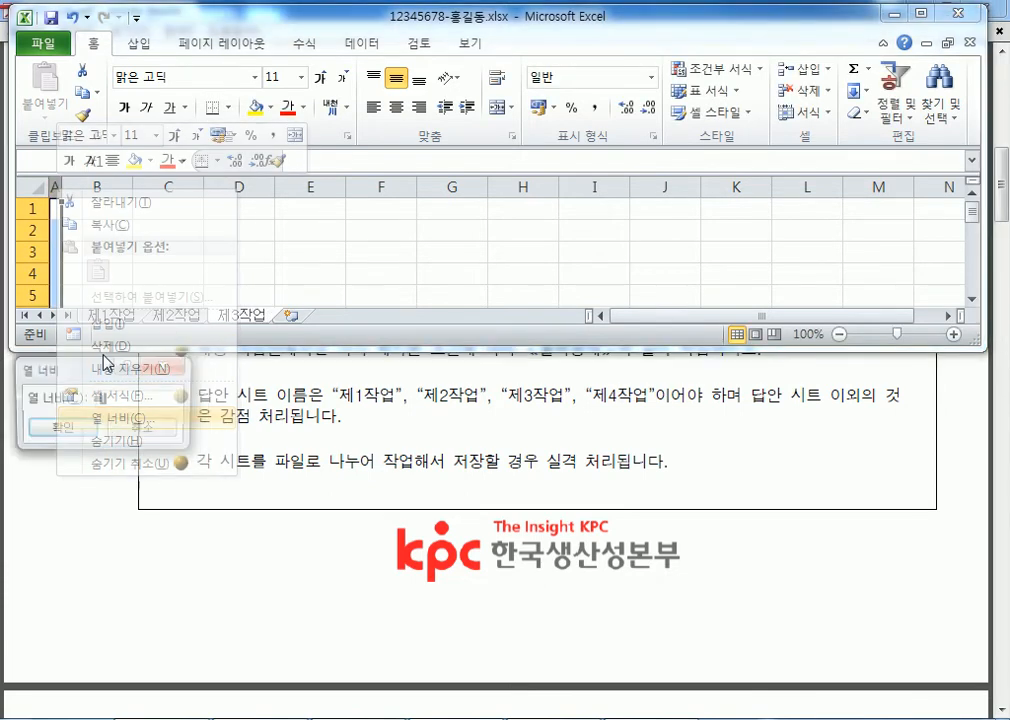
left_click(80, 431)
left_click(82, 226)
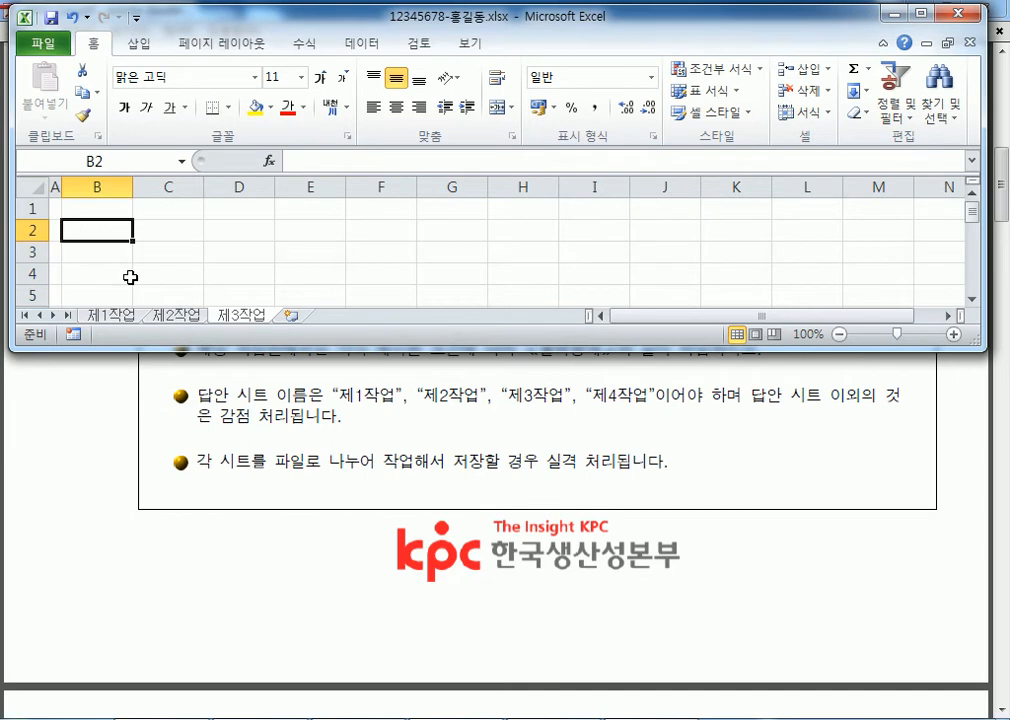
left_click(177, 316)
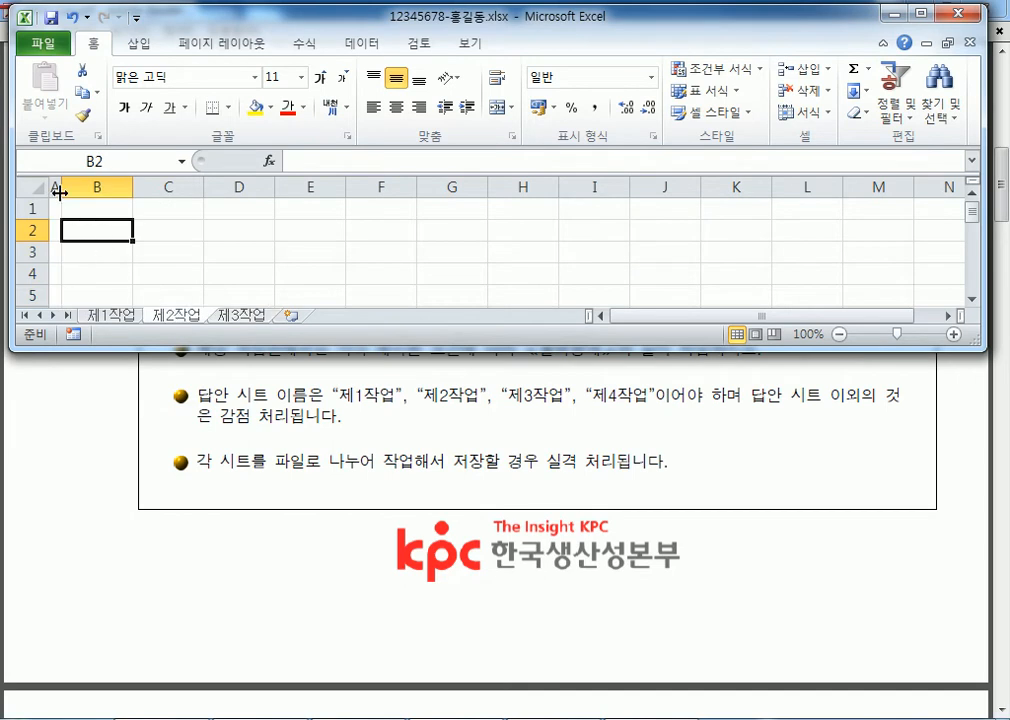
left_click(104, 316)
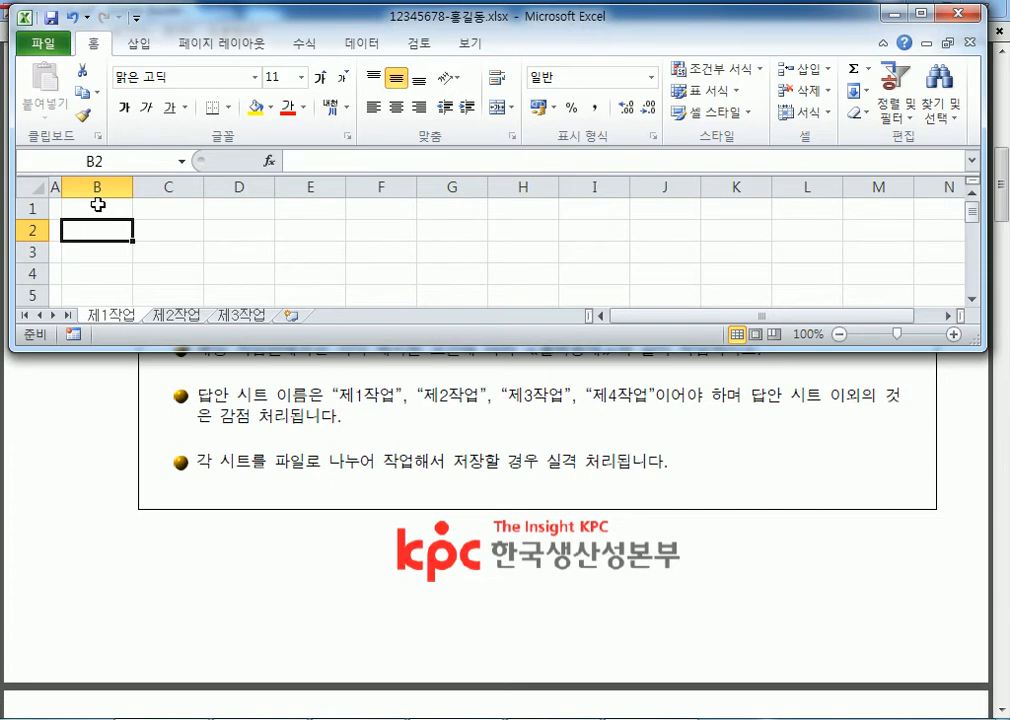
Switch to GE03-11A.pdf and examine the answer instructions and the output table for 제1작업
left_click(327, 582)
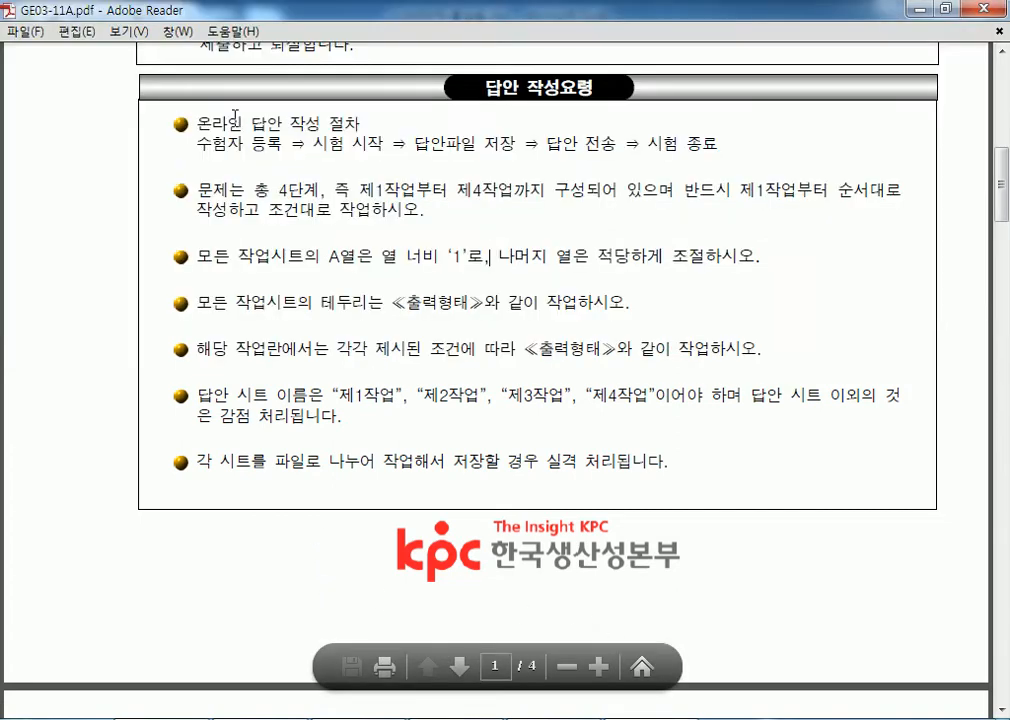
scroll(378, 248, "up", 3)
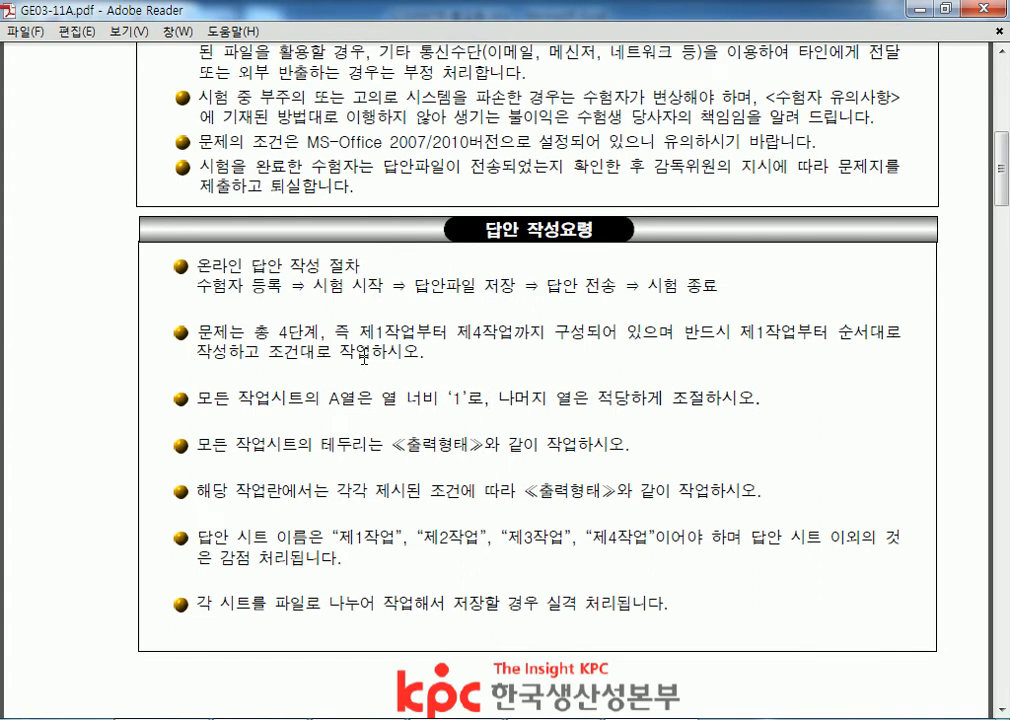
scroll(312, 283, "down", 5)
scroll(334, 350, "down", 15)
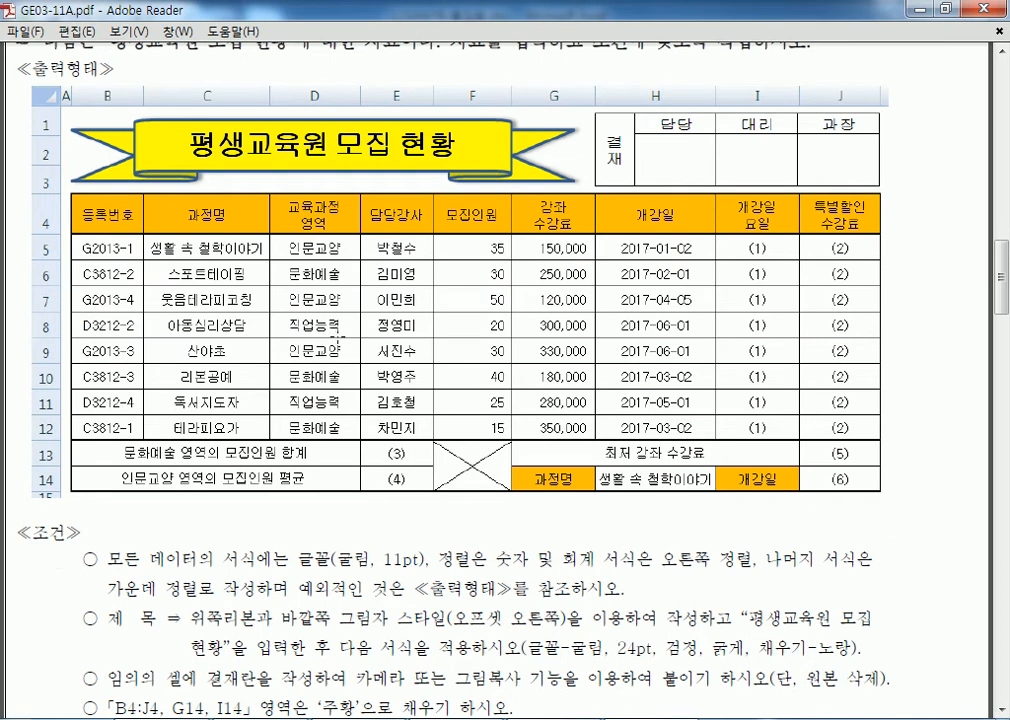
scroll(346, 341, "up", 2)
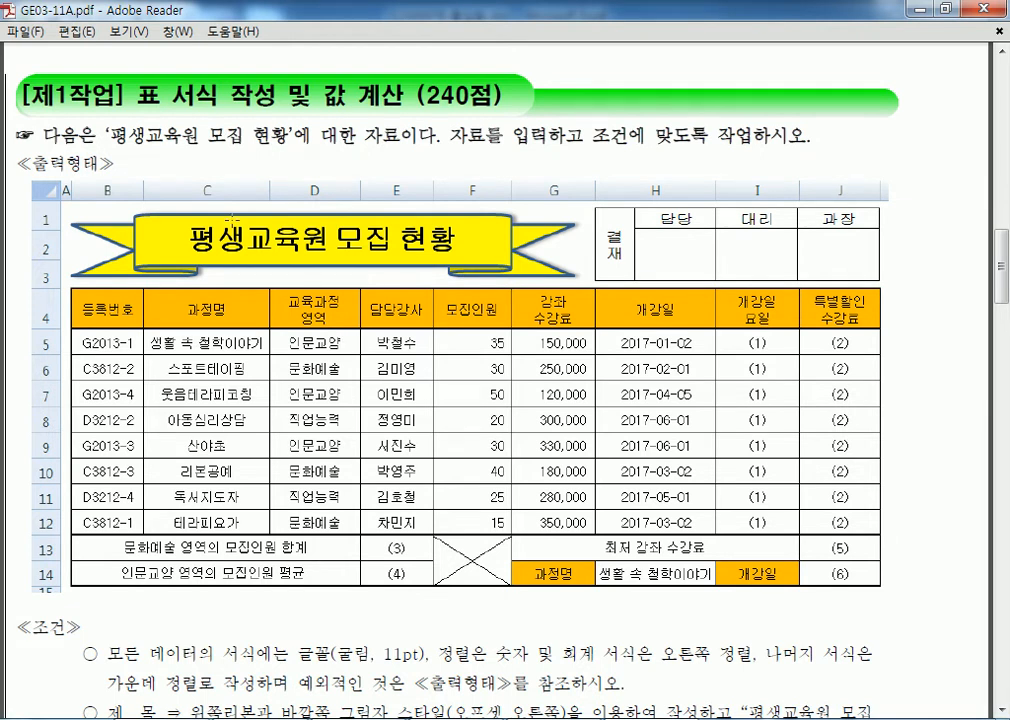
left_click_drag(204, 223, 349, 251)
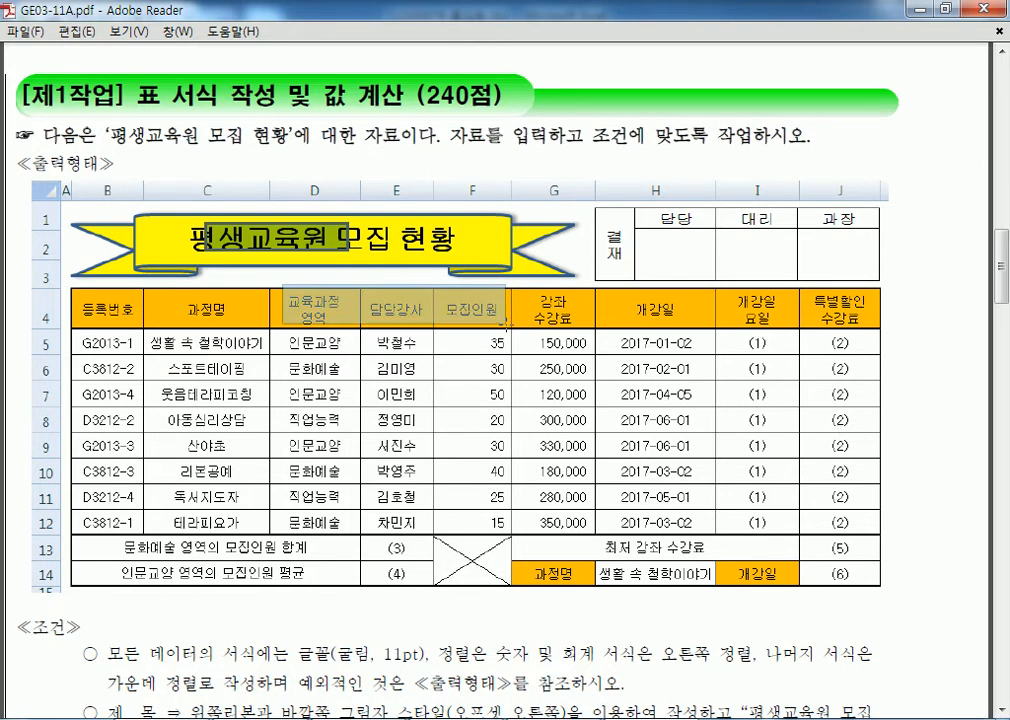
left_click(437, 397)
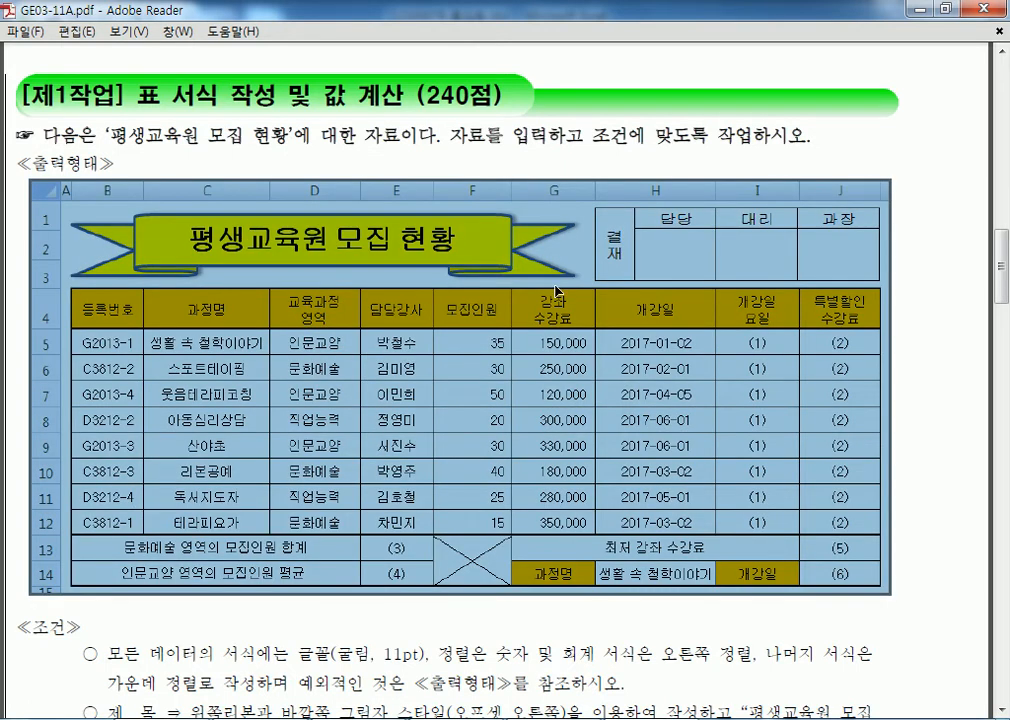
left_click(652, 160)
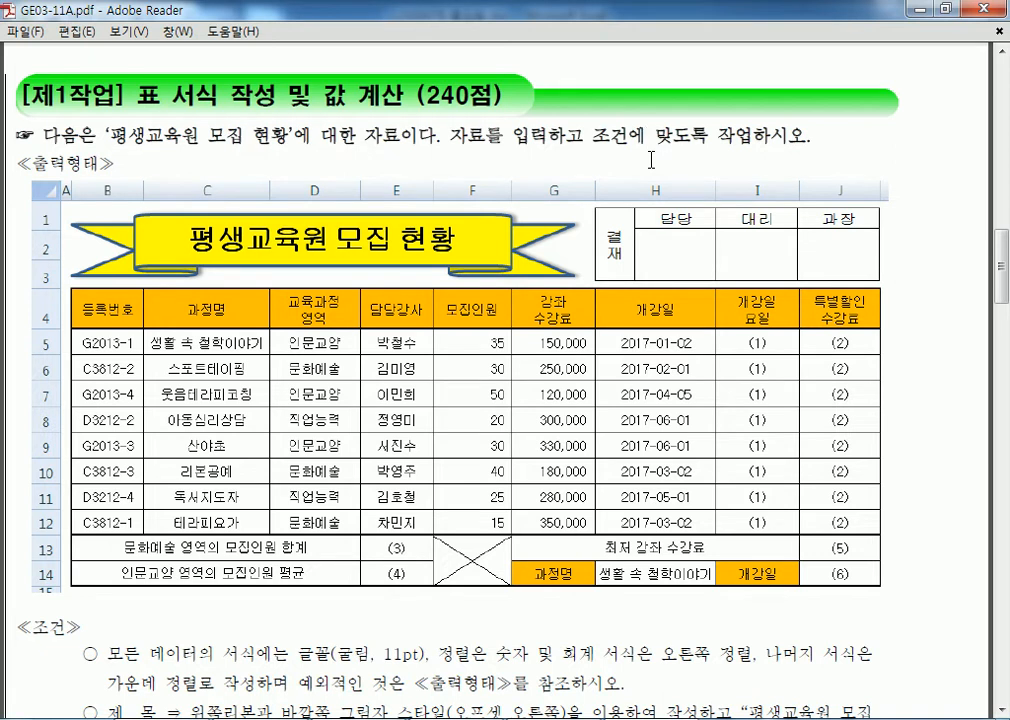
Read the 제1작업 conditions and function tasks in the exam paper, focusing on the font and alignment requirements
scroll(557, 228, "down", 1)
scroll(557, 228, "down", 15)
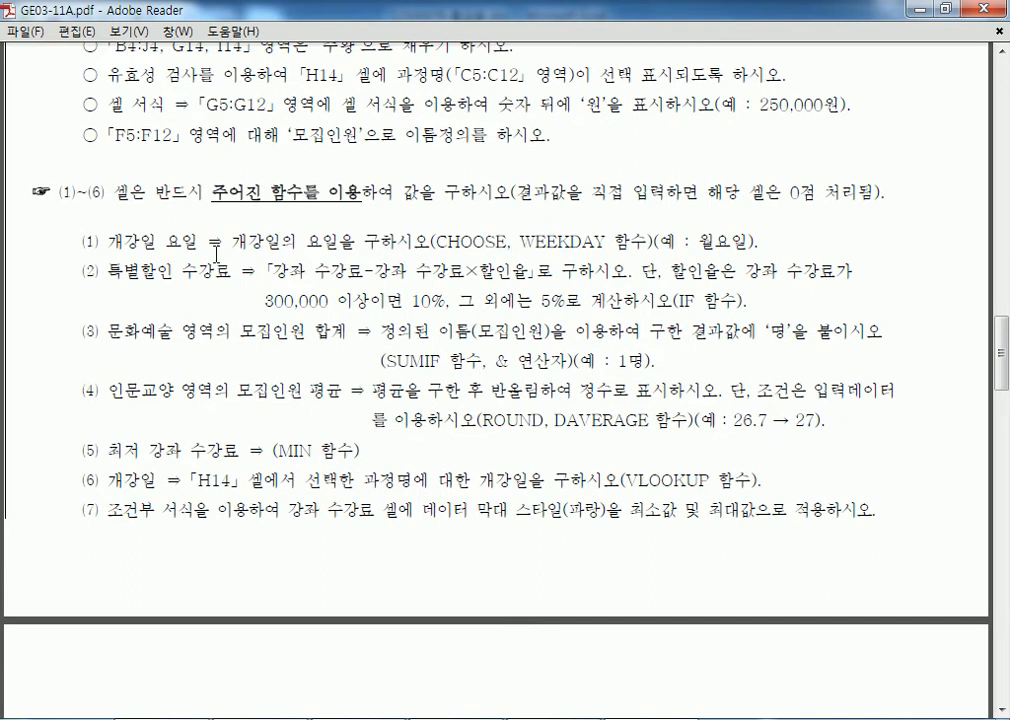
scroll(355, 250, "up", 2)
left_click_drag(260, 140, 508, 150)
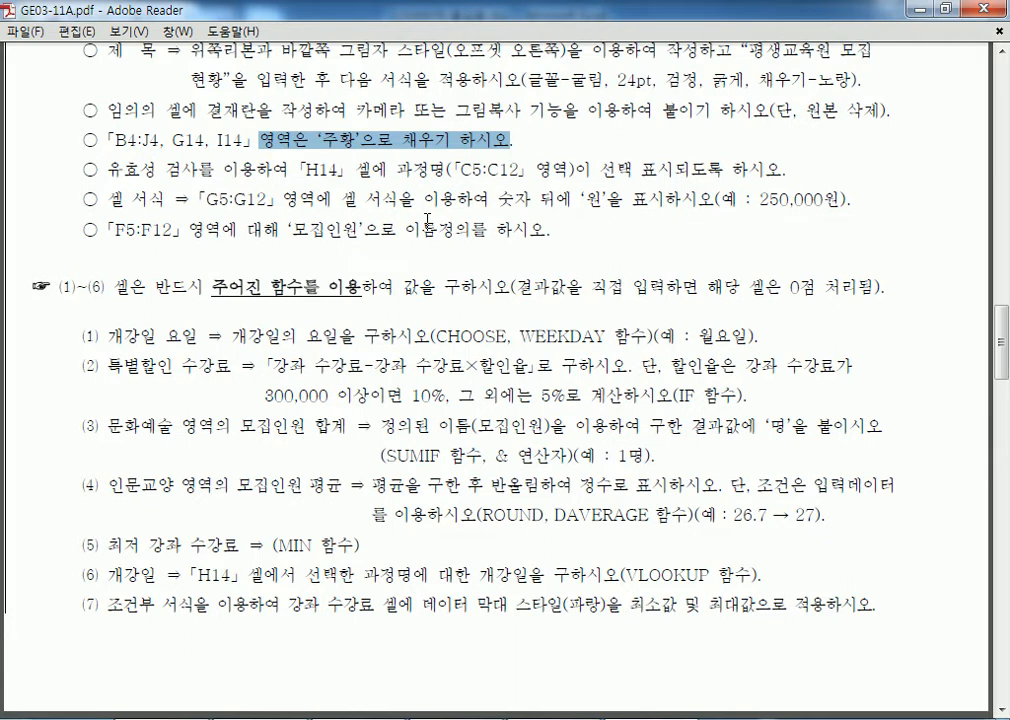
scroll(74, 88, "up", 3)
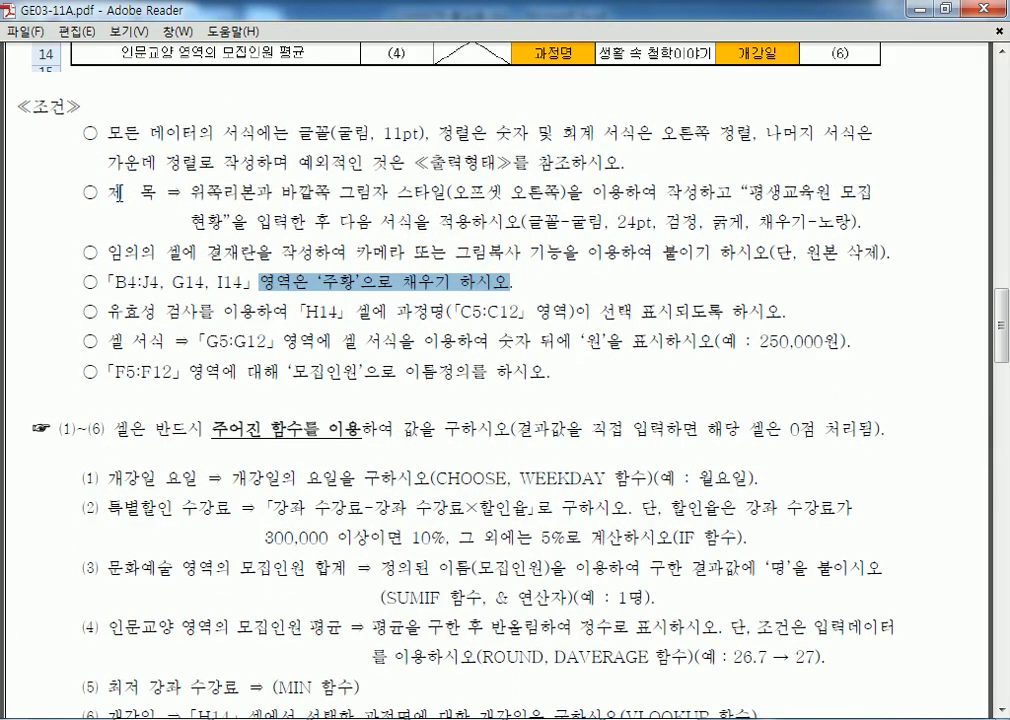
left_click_drag(108, 133, 383, 145)
left_click(418, 138)
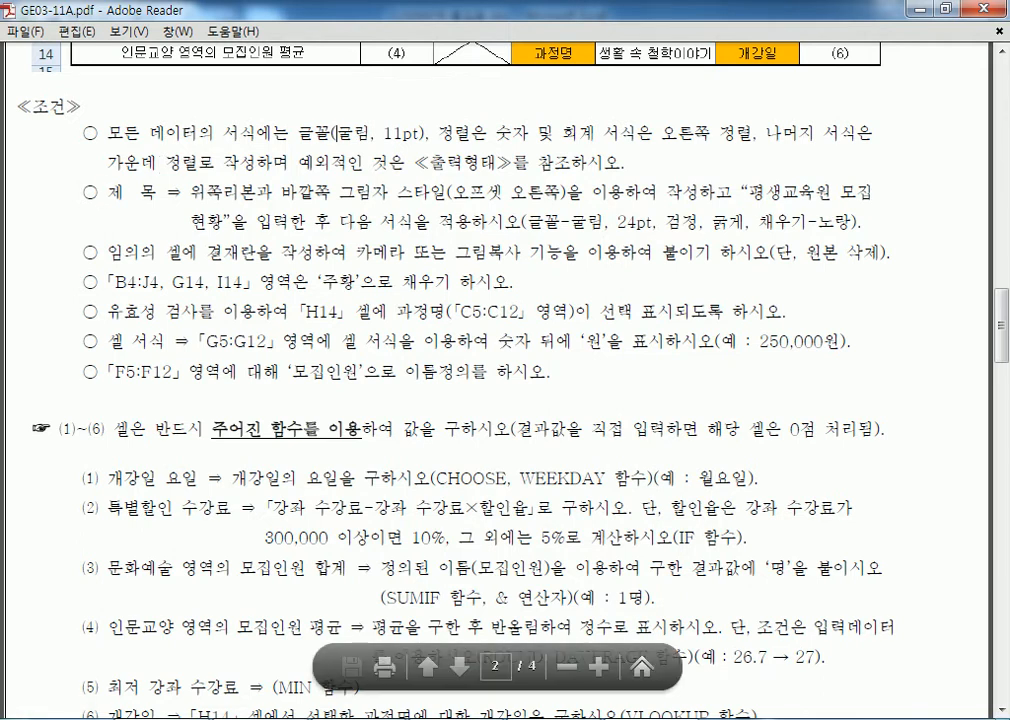
Switch to the Excel workbook, enlarge its window downward and to both sides, and select all cells of sheet 제1작업
key("alt+Tab")
left_click_drag(323, 350, 287, 551)
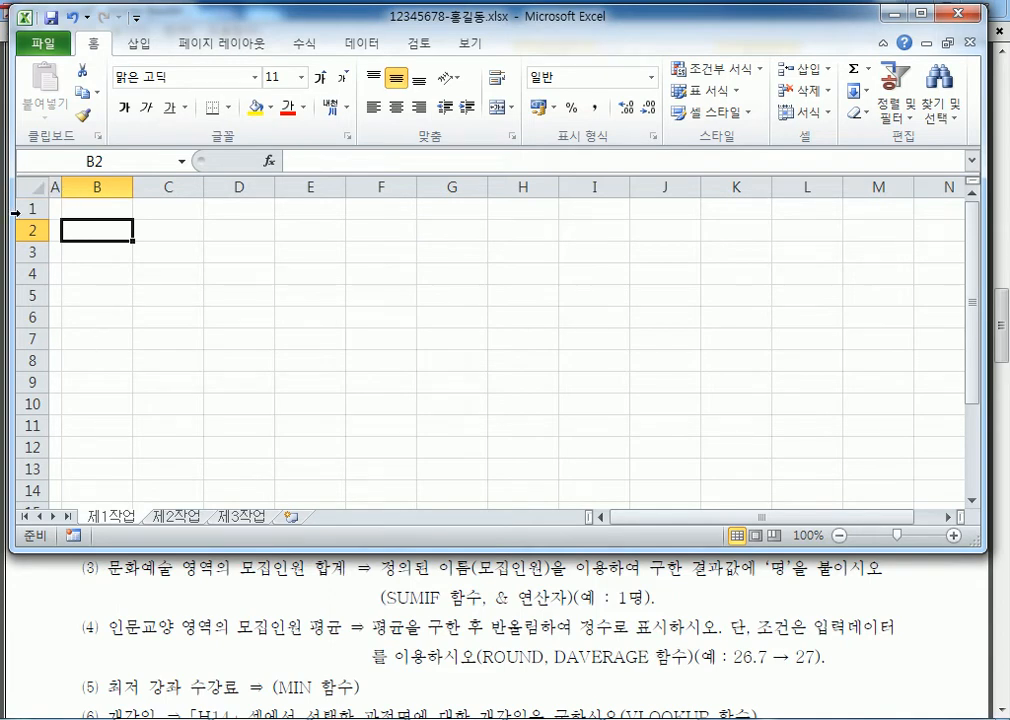
left_click(27, 184)
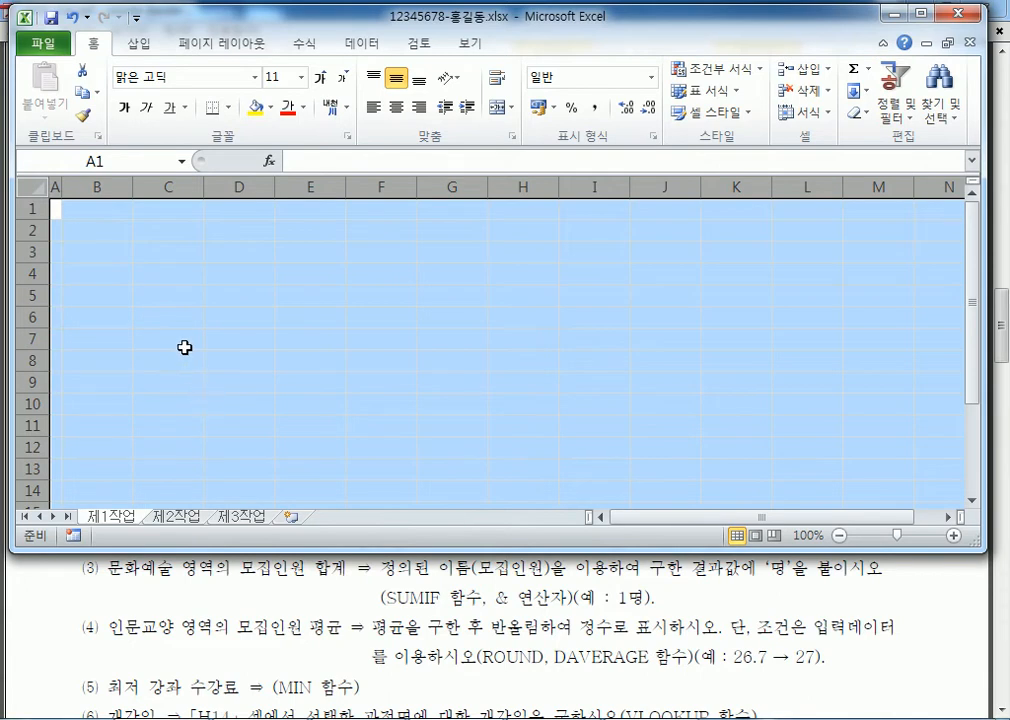
left_click(160, 300)
left_click(32, 187)
left_click_drag(985, 184, 1007, 184)
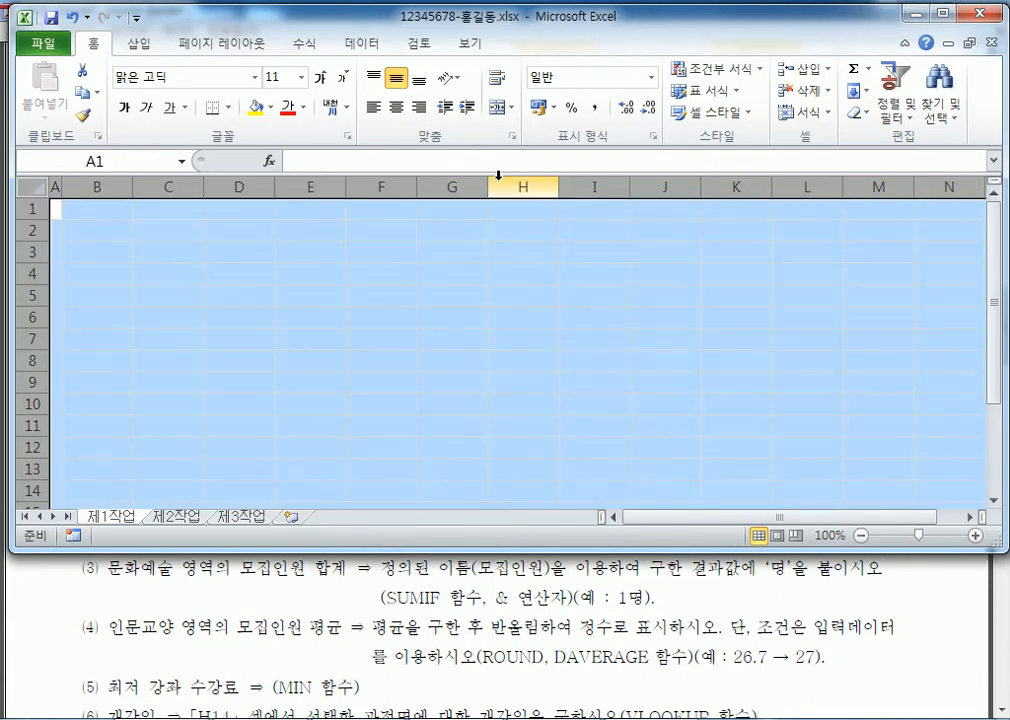
left_click_drag(8, 163, 0, 165)
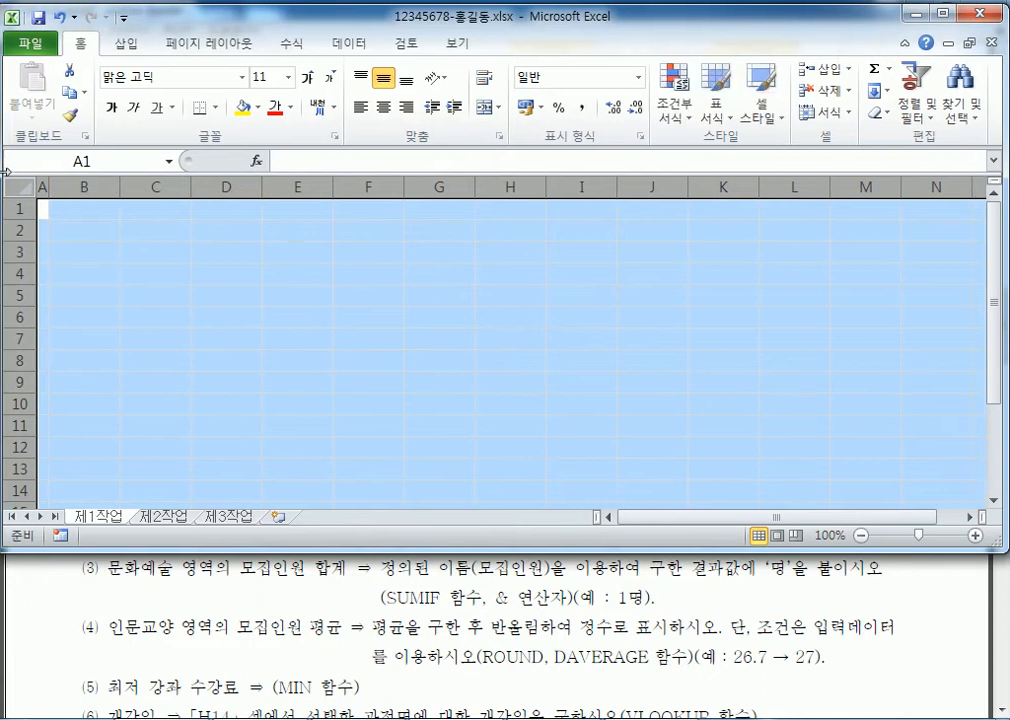
left_click(96, 228)
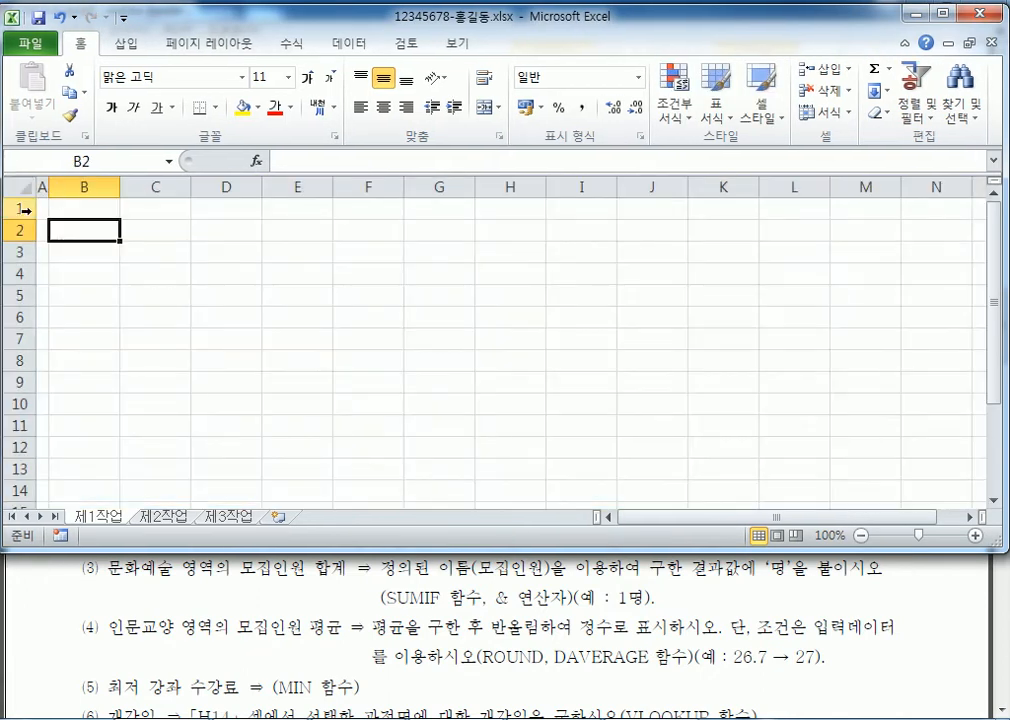
left_click(18, 188)
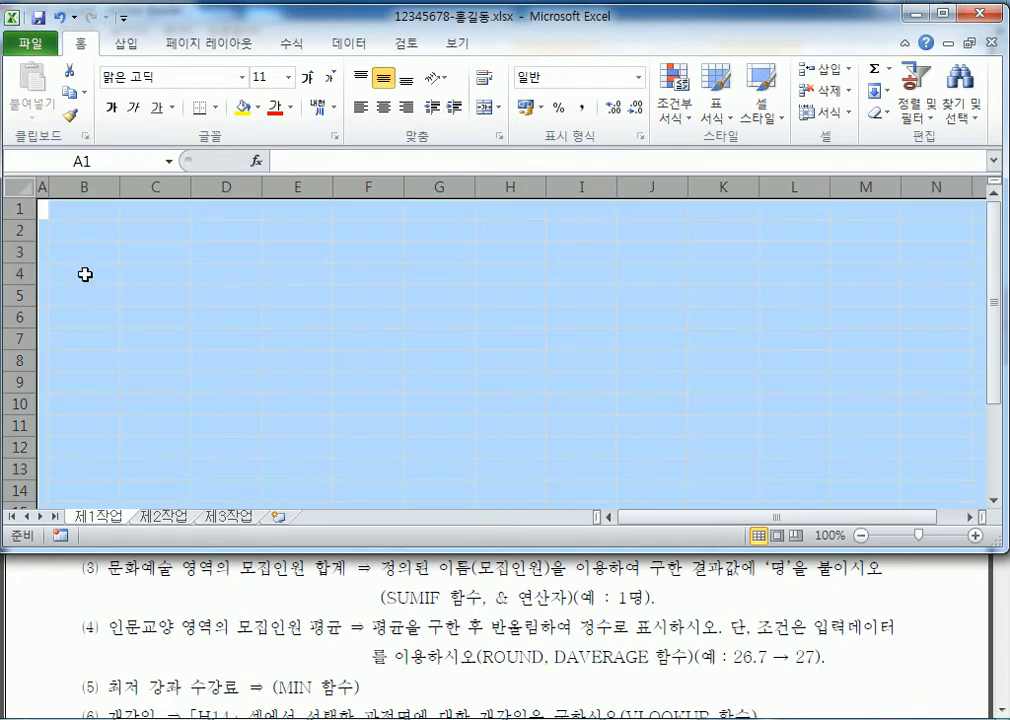
Try horizontal centre alignment on all cells of sheet 제1작업 and turn it off again
left_click(385, 108)
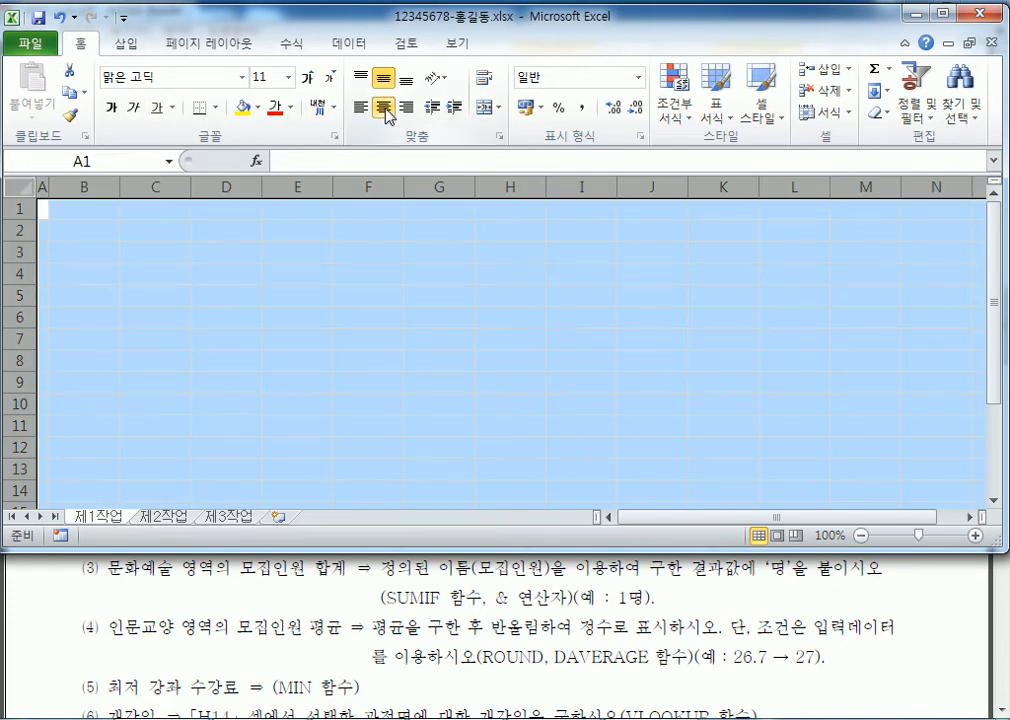
left_click(360, 107)
left_click(405, 107)
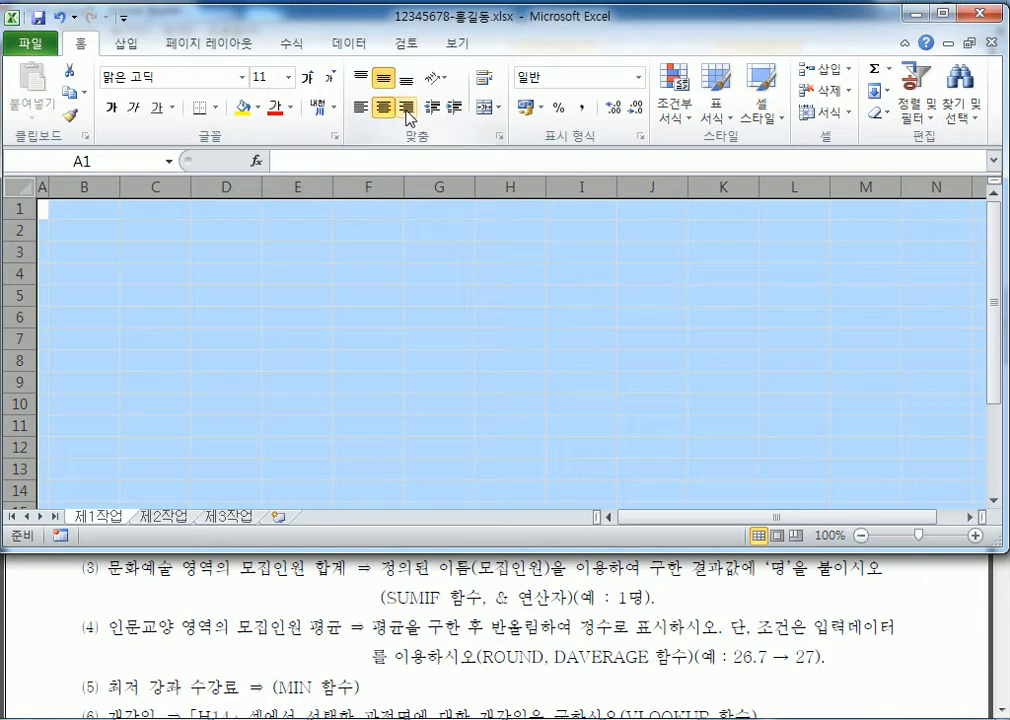
left_click(382, 110)
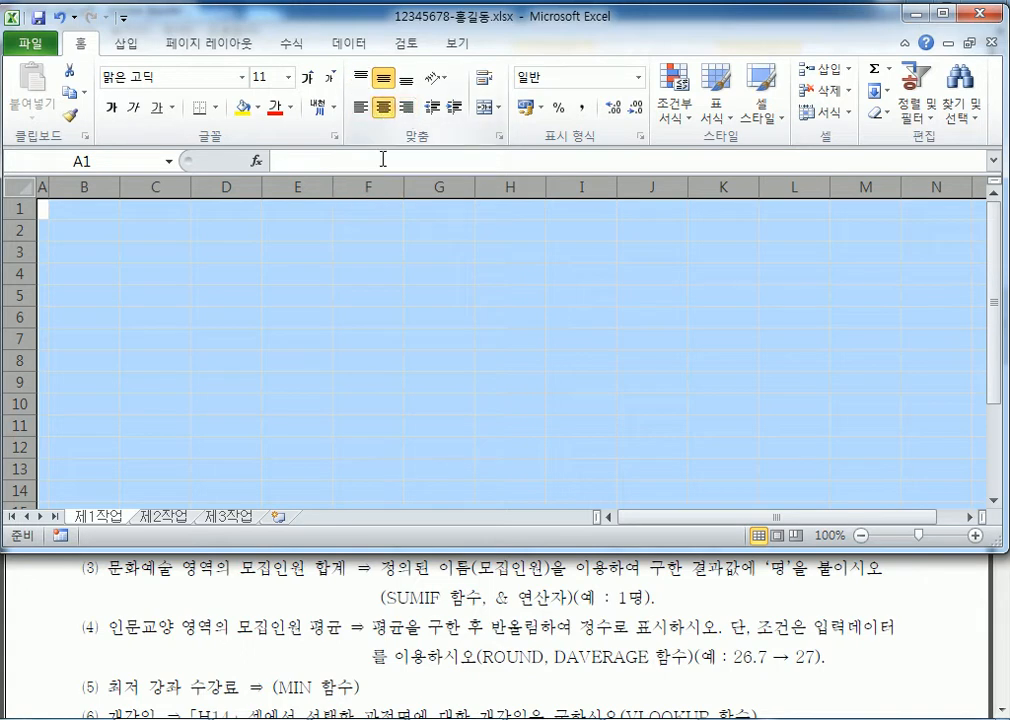
left_click(382, 107)
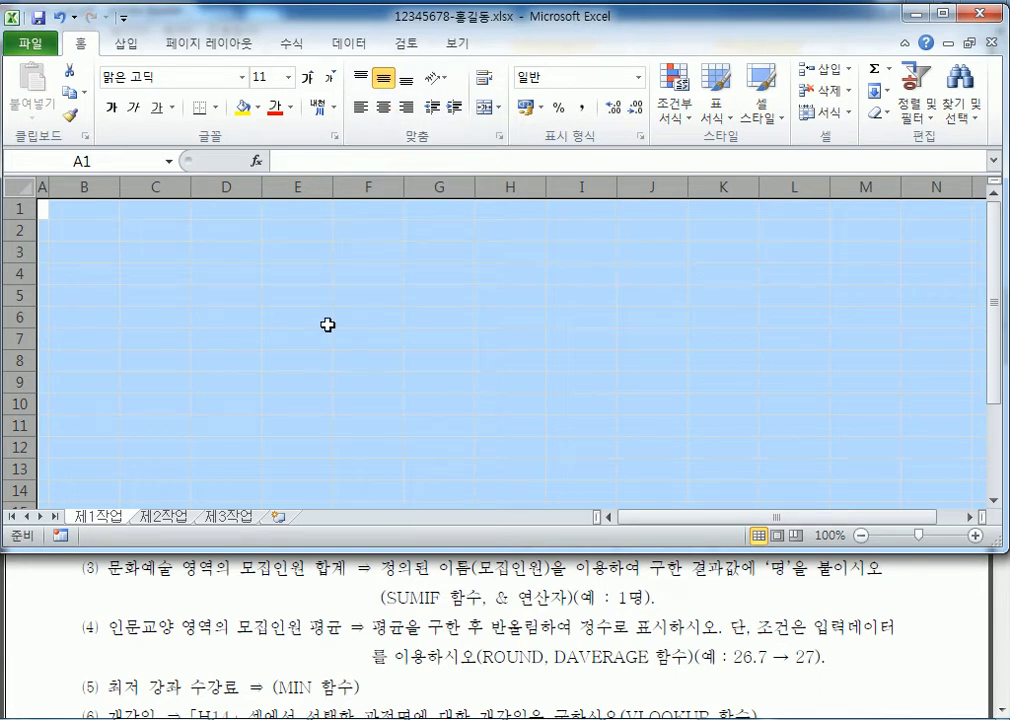
left_click(383, 107)
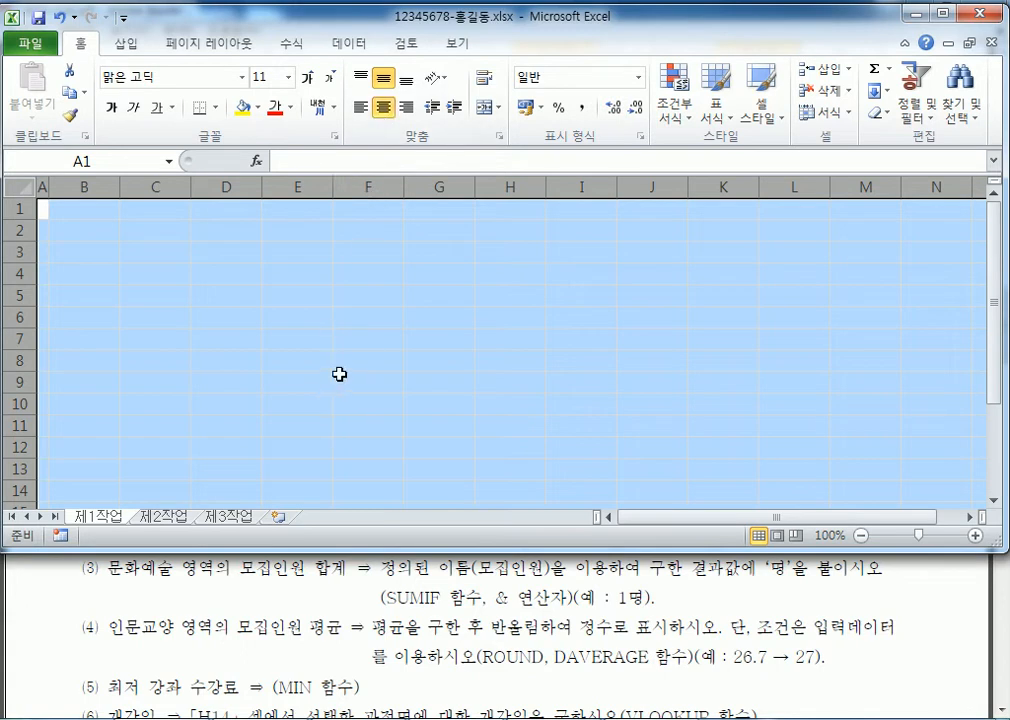
left_click(385, 108)
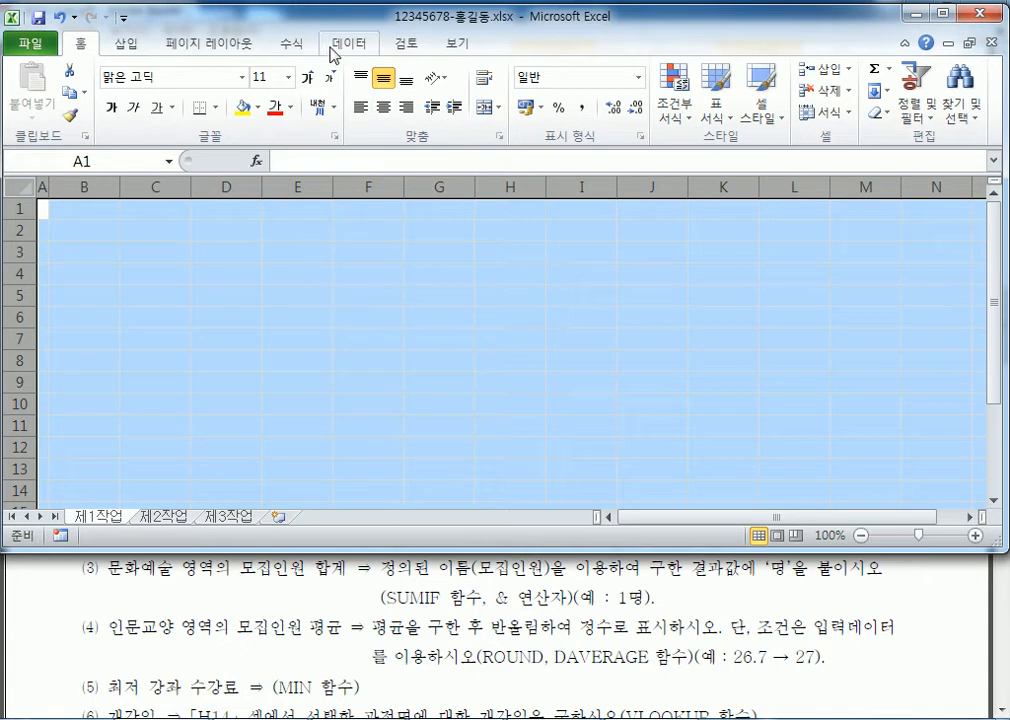
Collapse the ribbon and restore it to its full display
double_click(76, 42)
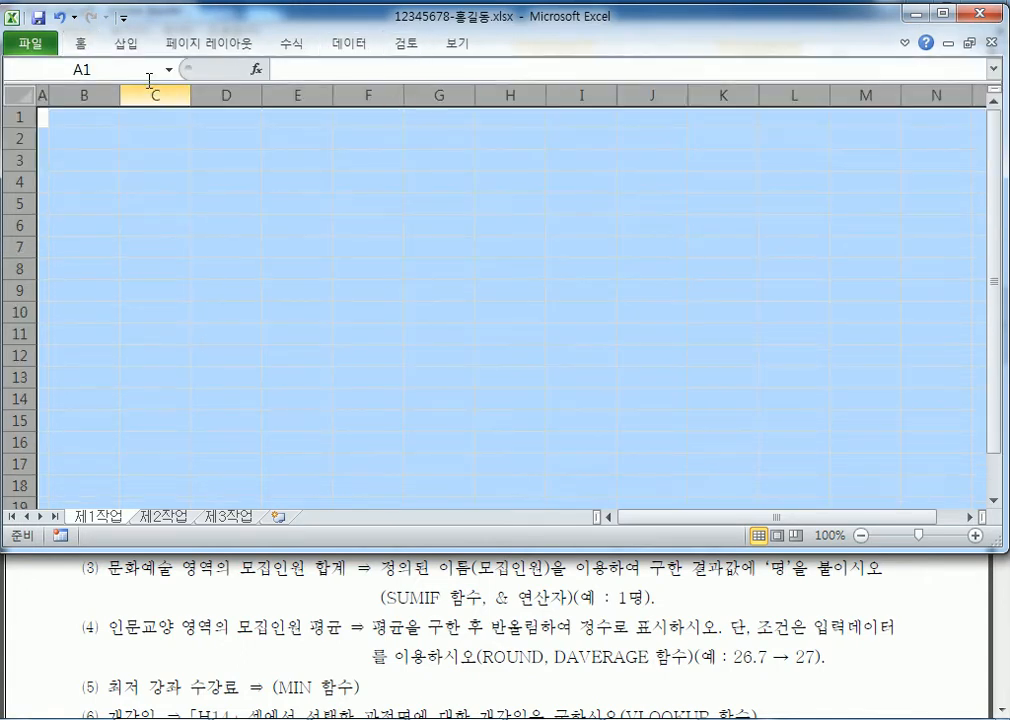
left_click(80, 45)
double_click(79, 44)
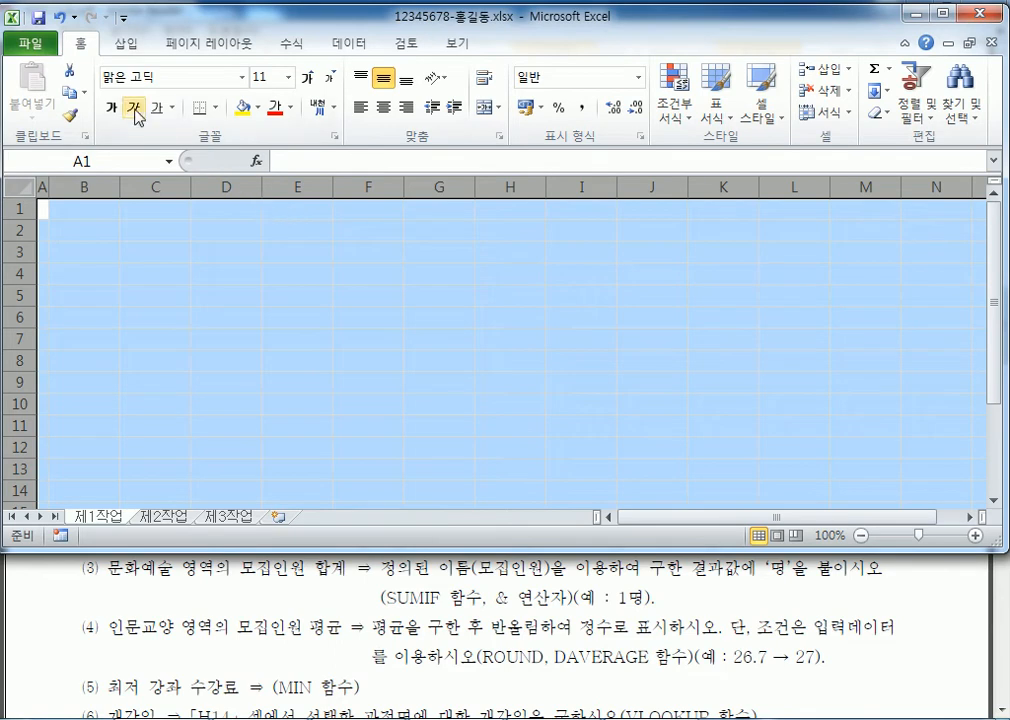
left_click(124, 44)
left_click(205, 44)
left_click(298, 45)
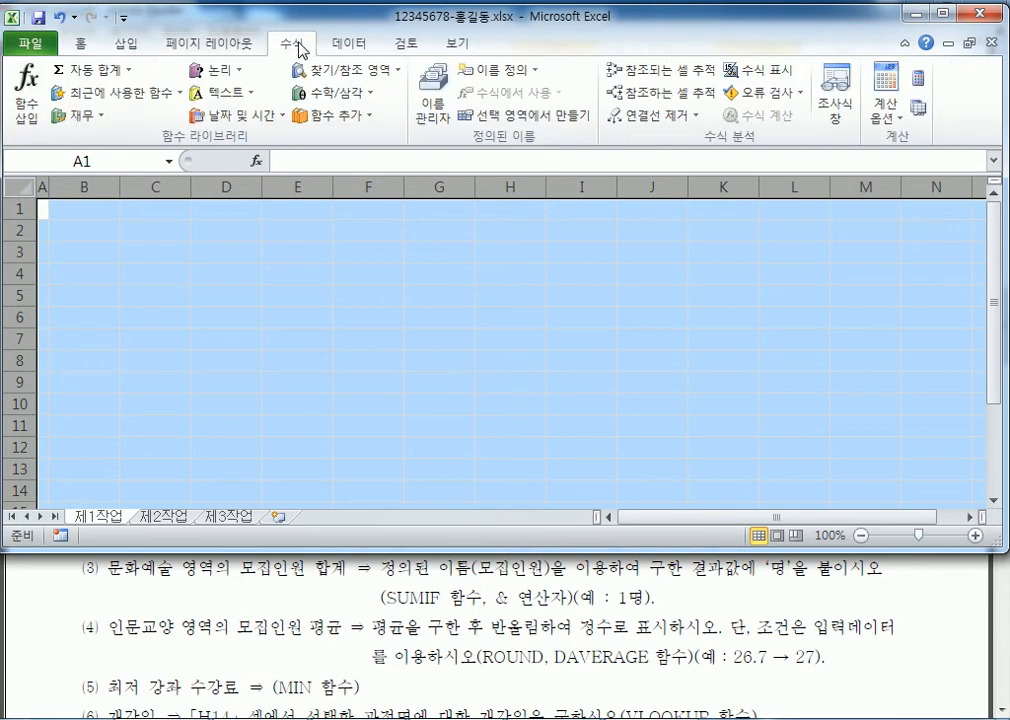
double_click(298, 45)
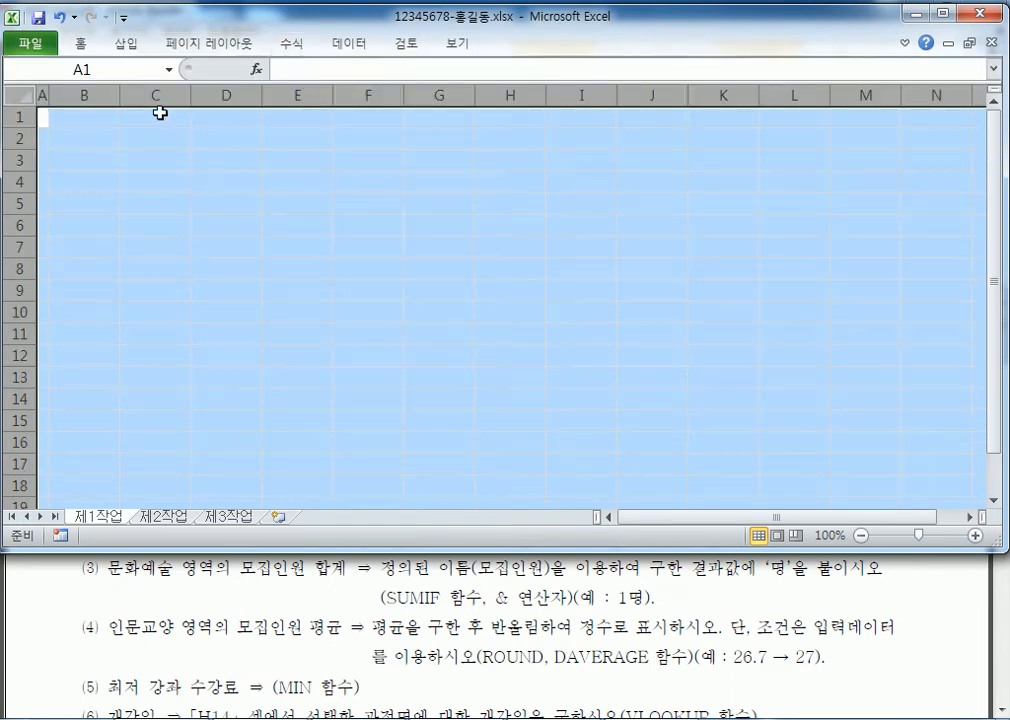
double_click(77, 45)
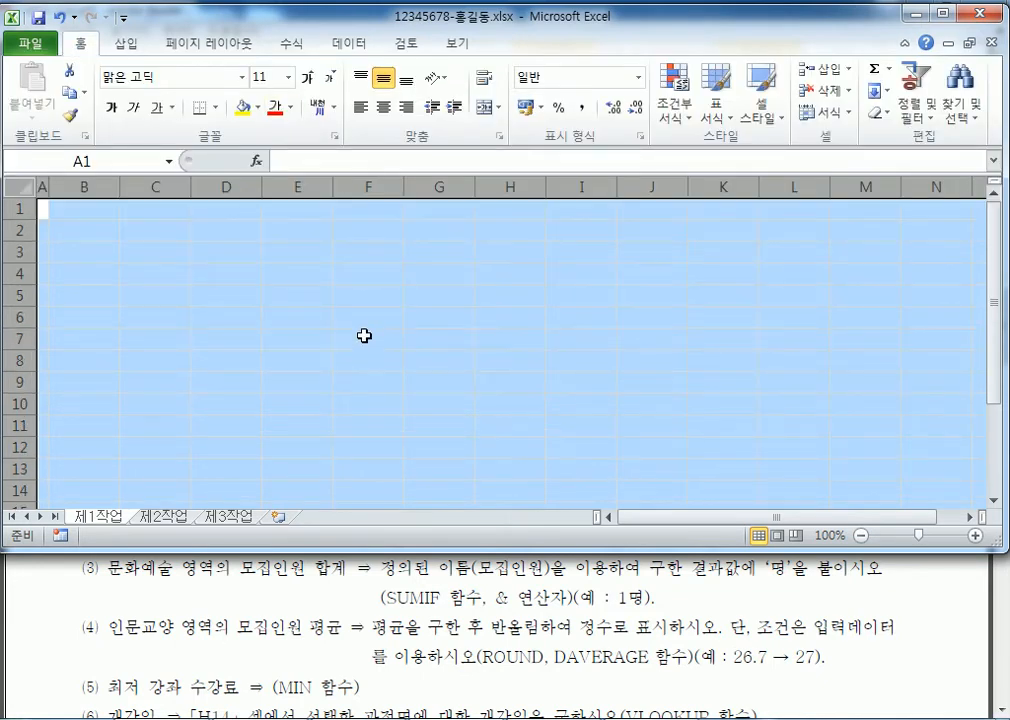
Centre all cells of sheet 제1작업 horizontally and set their font to 굴림
left_click(383, 107)
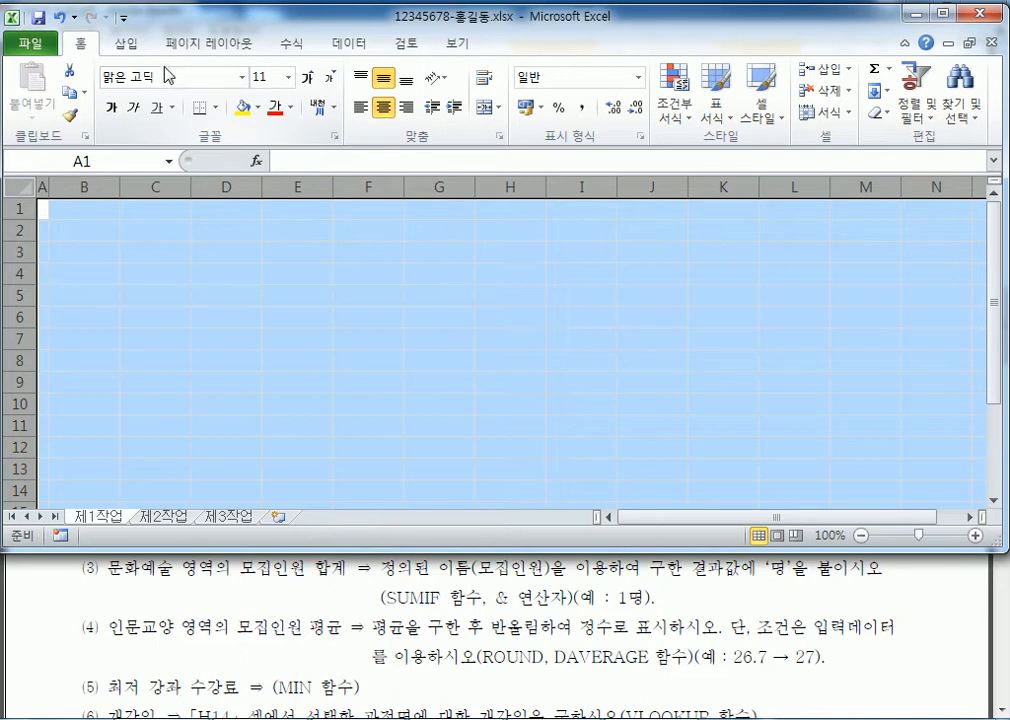
left_click(243, 77)
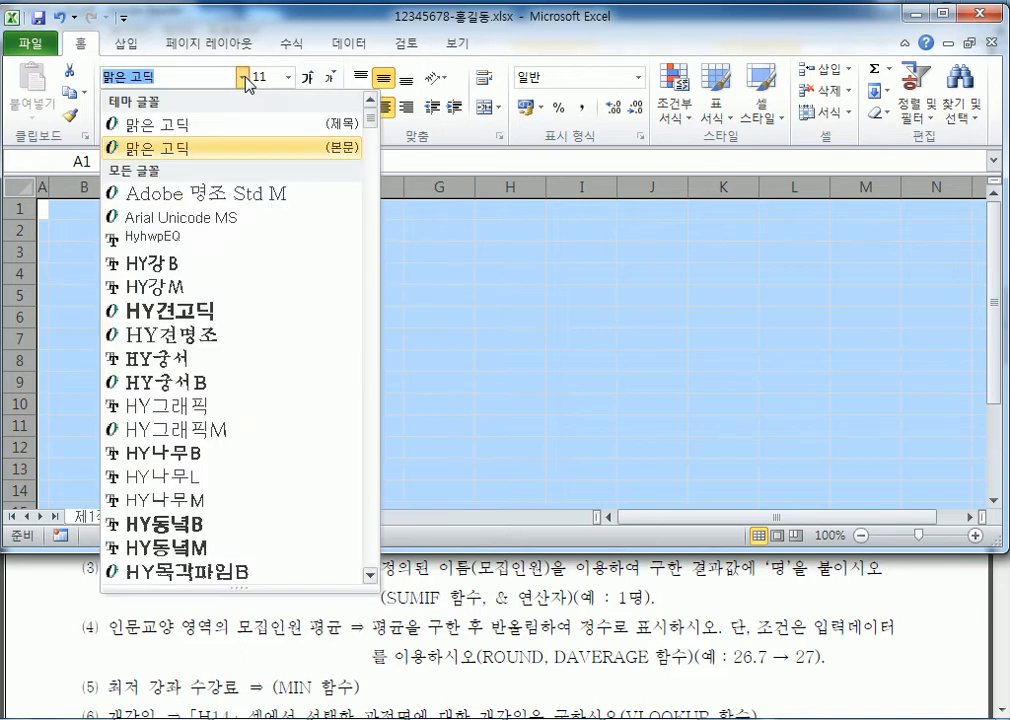
scroll(200, 290, "down", 3)
scroll(200, 290, "down", 15)
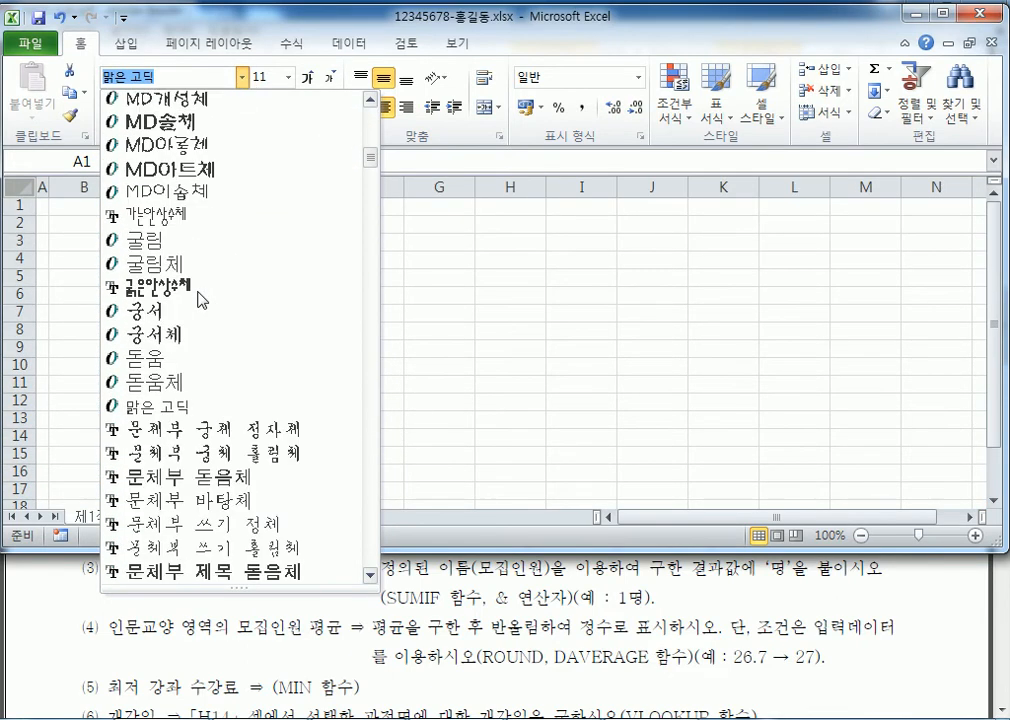
scroll(195, 270, "up", 2)
scroll(174, 170, "up", 2)
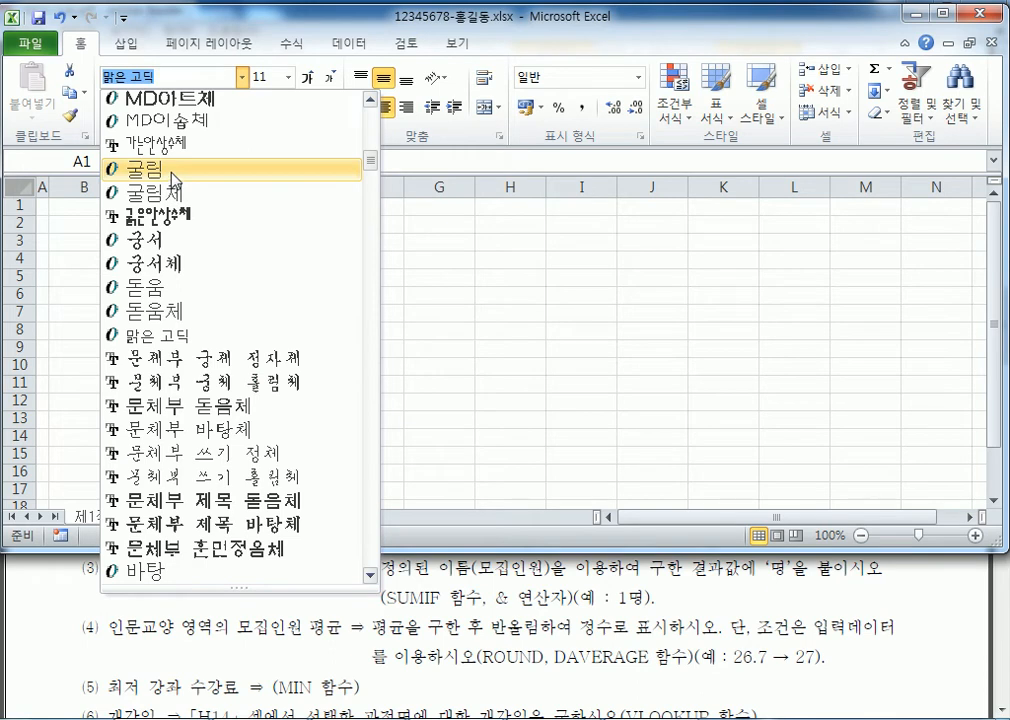
left_click(174, 176)
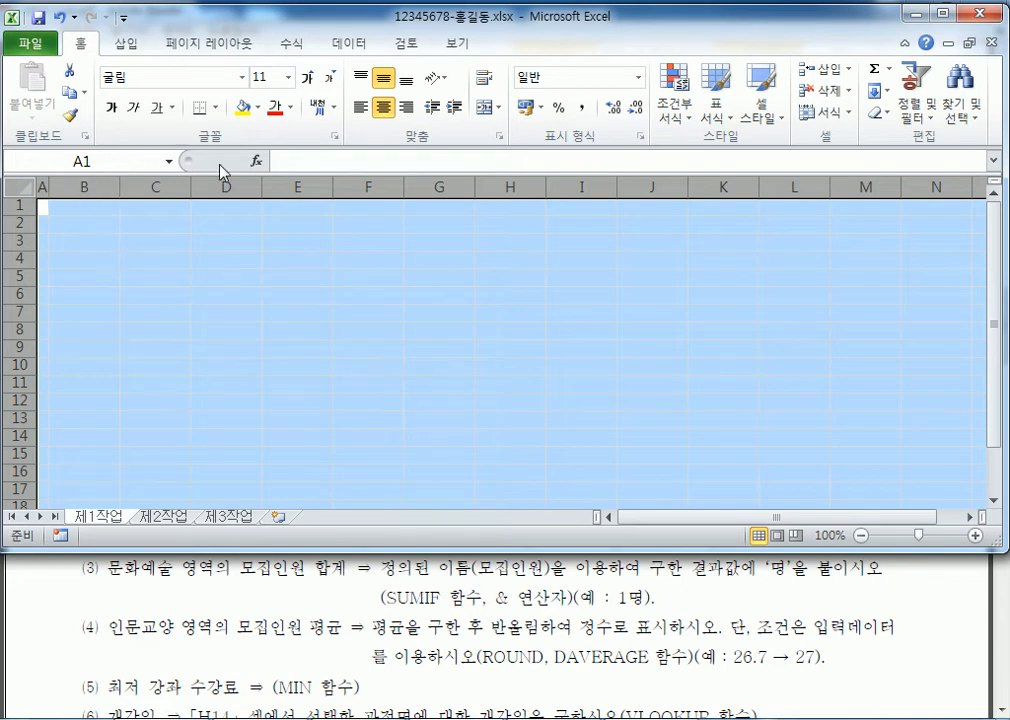
Check the font requirement in the conditions of exam paper GE03-11A in Adobe Reader and return to the Excel workbook
left_click(557, 565)
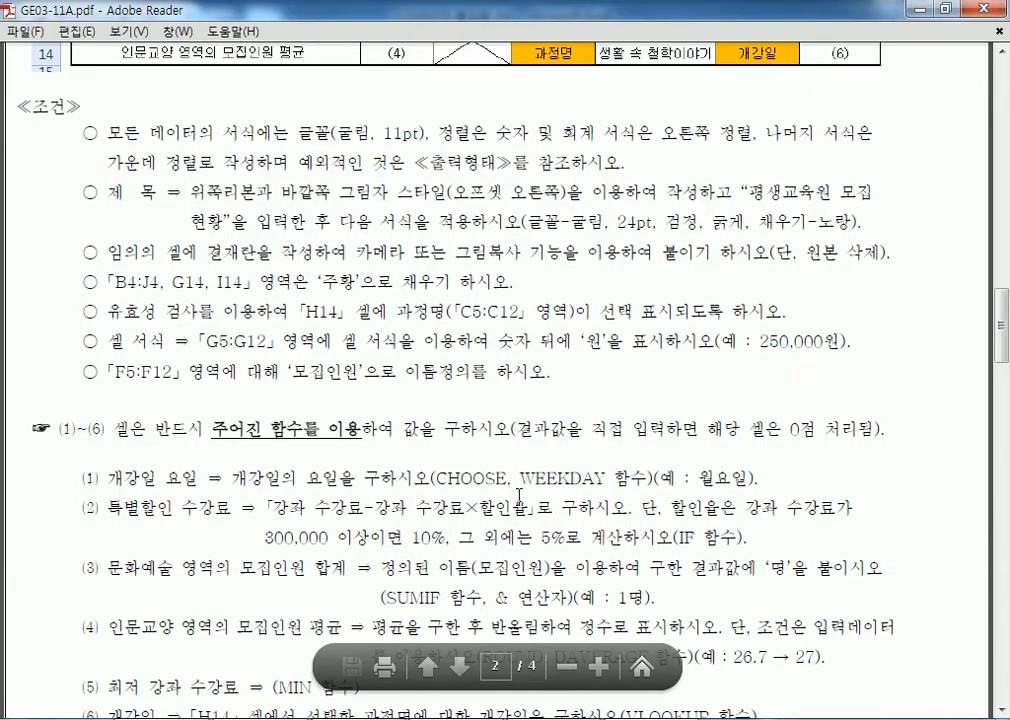
left_click_drag(300, 131, 430, 131)
scroll(252, 185, "up", 2)
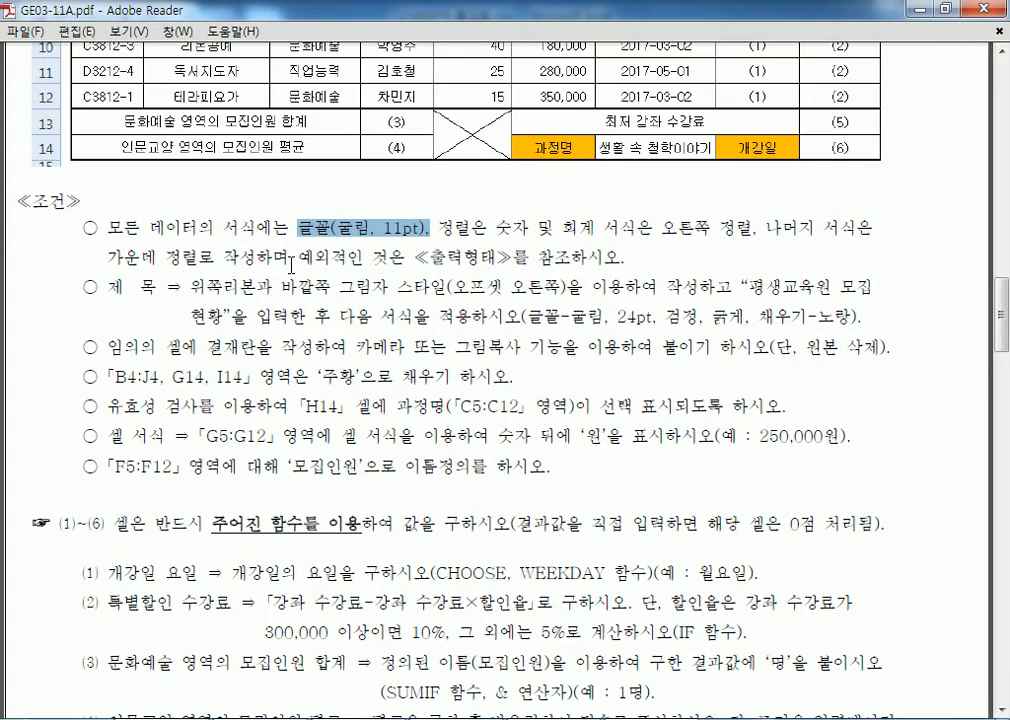
key("alt+Tab")
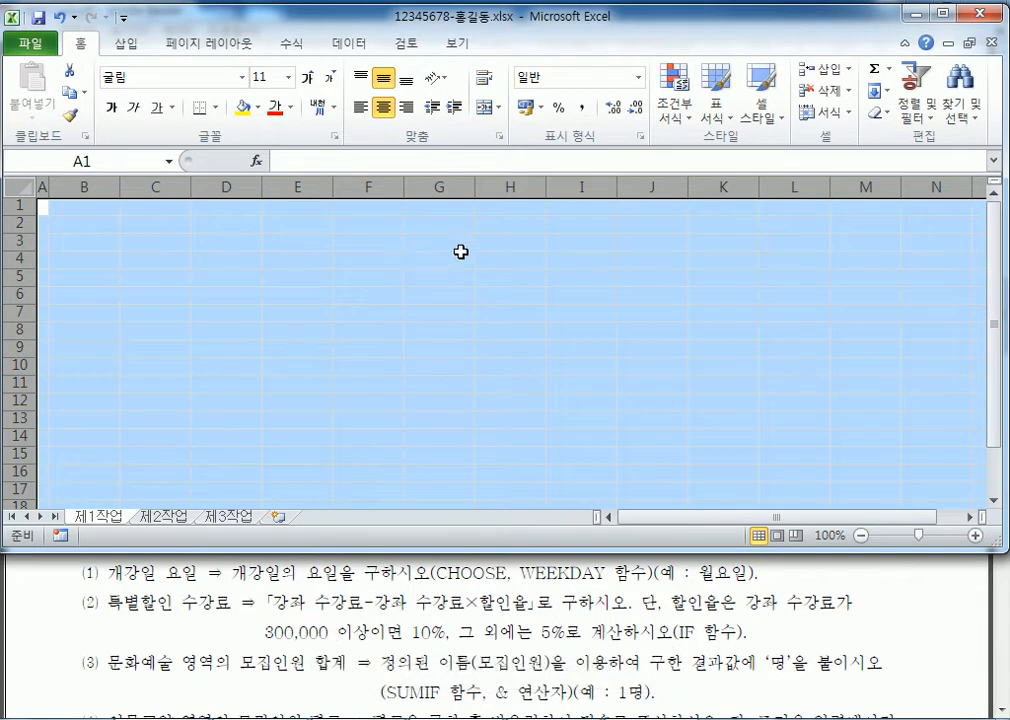
Select all cells of sheet 제1작업 again and reapply the 굴림 font
left_click_drag(376, 238, 374, 348)
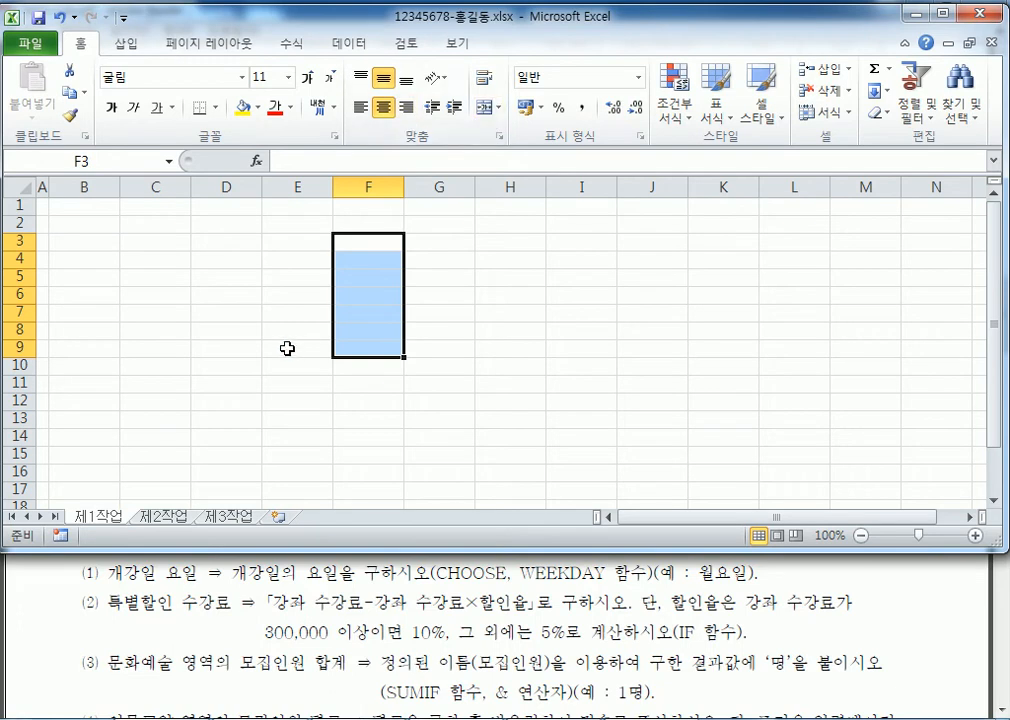
left_click(287, 348)
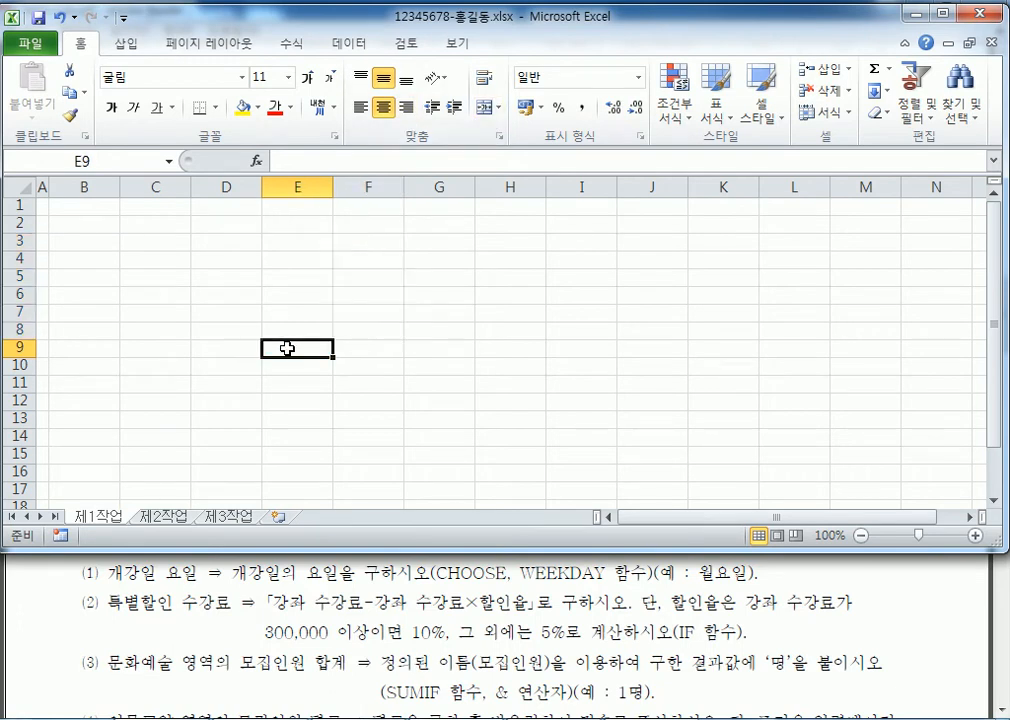
left_click(20, 184)
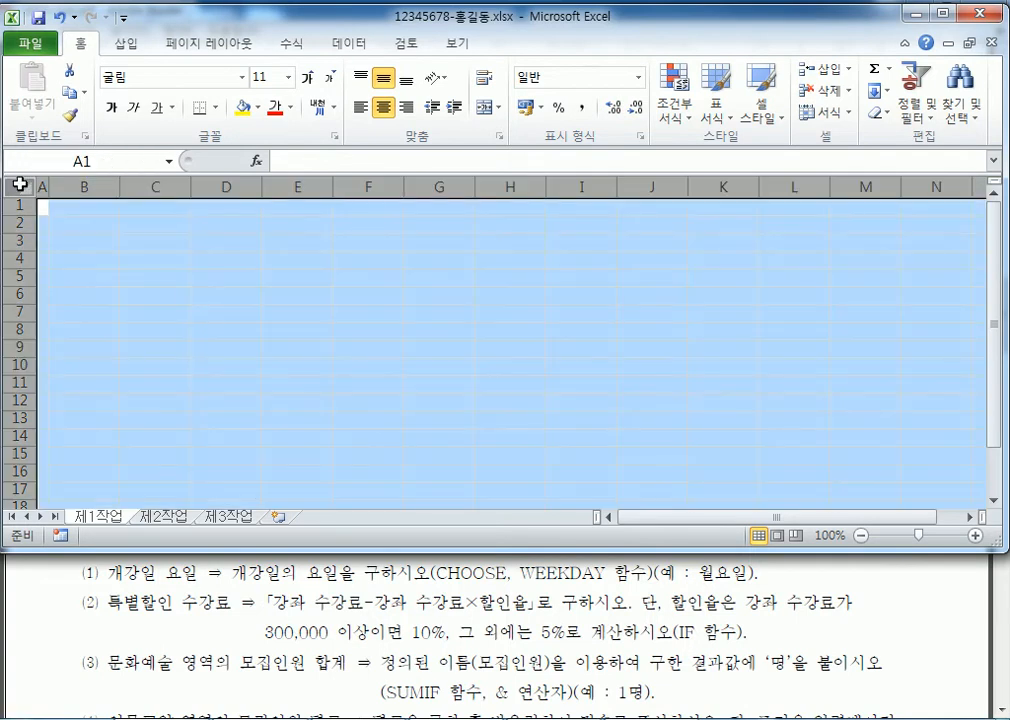
left_click(243, 79)
scroll(304, 259, "up", 7)
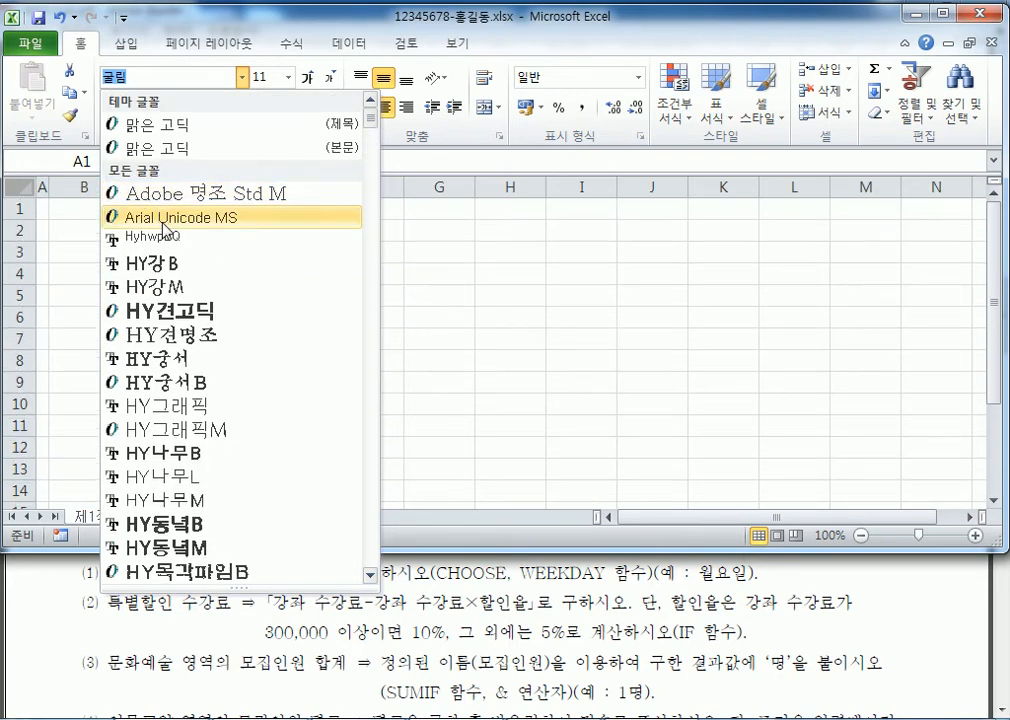
scroll(198, 345, "down", 5)
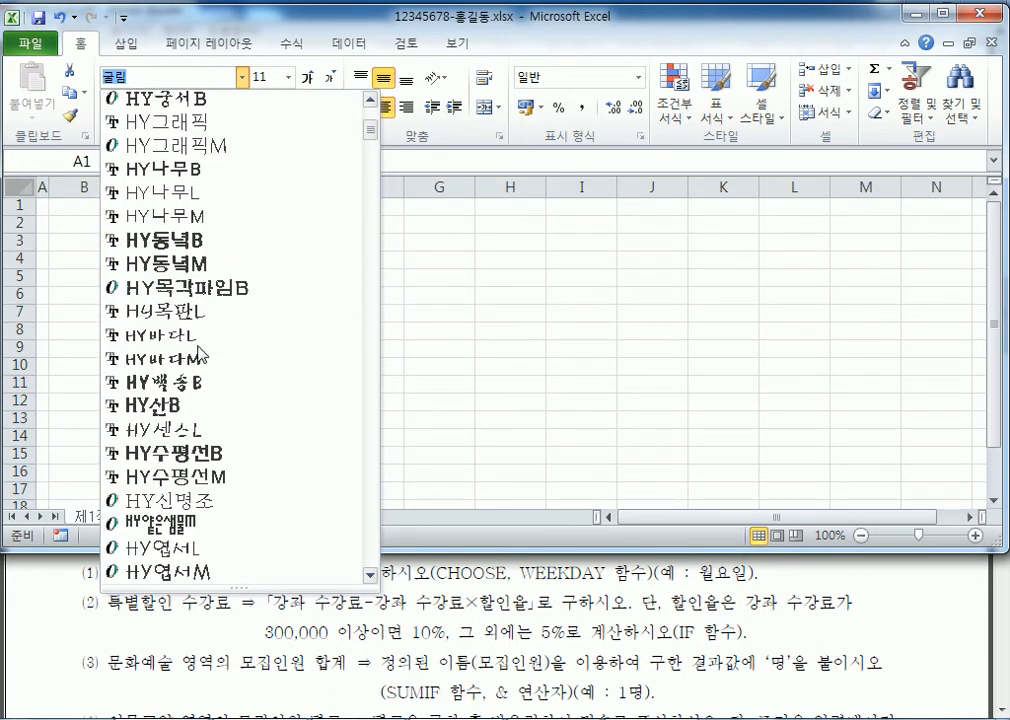
scroll(198, 352, "down", 8)
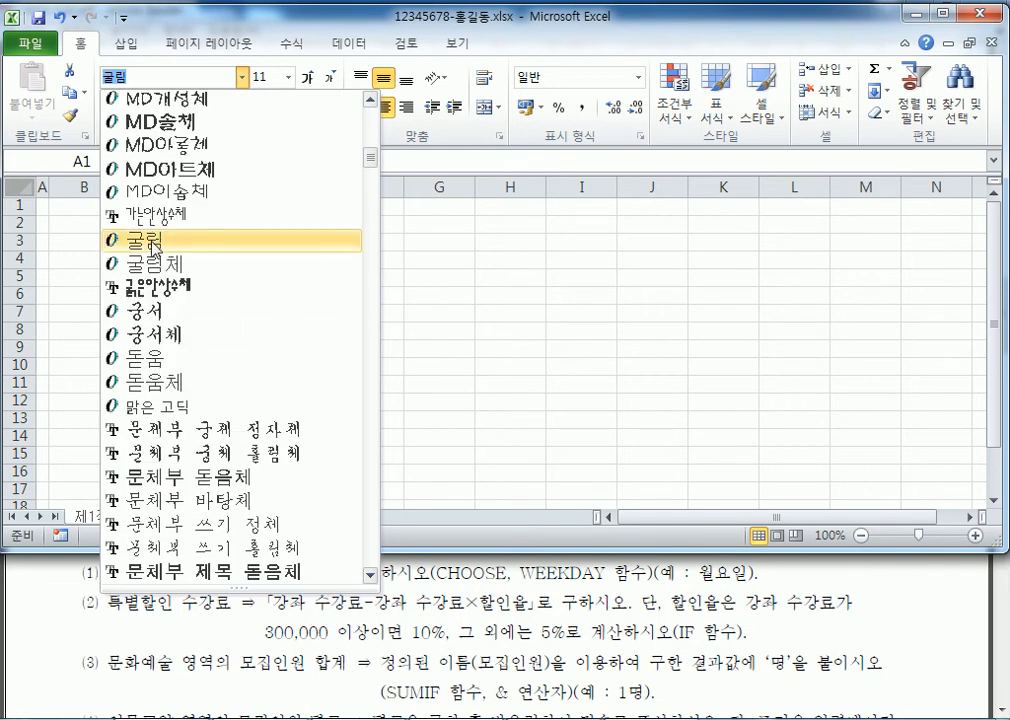
left_click(150, 242)
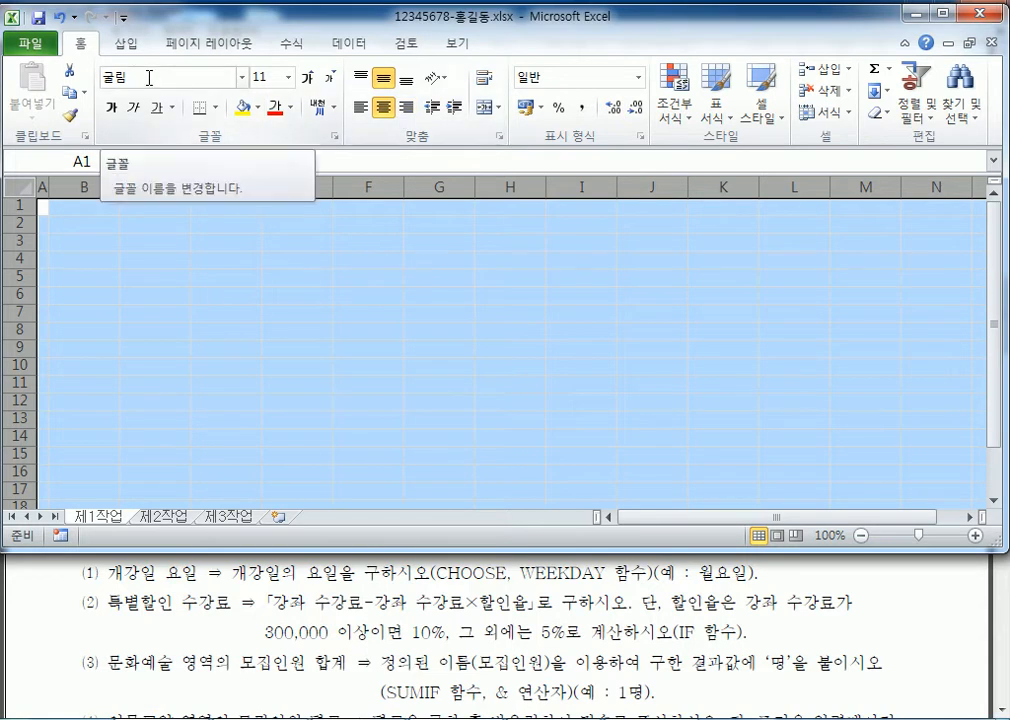
Zoom sheet 제1작업 in to 190% around cell B2 and maximise the workbook window
left_click(76, 231)
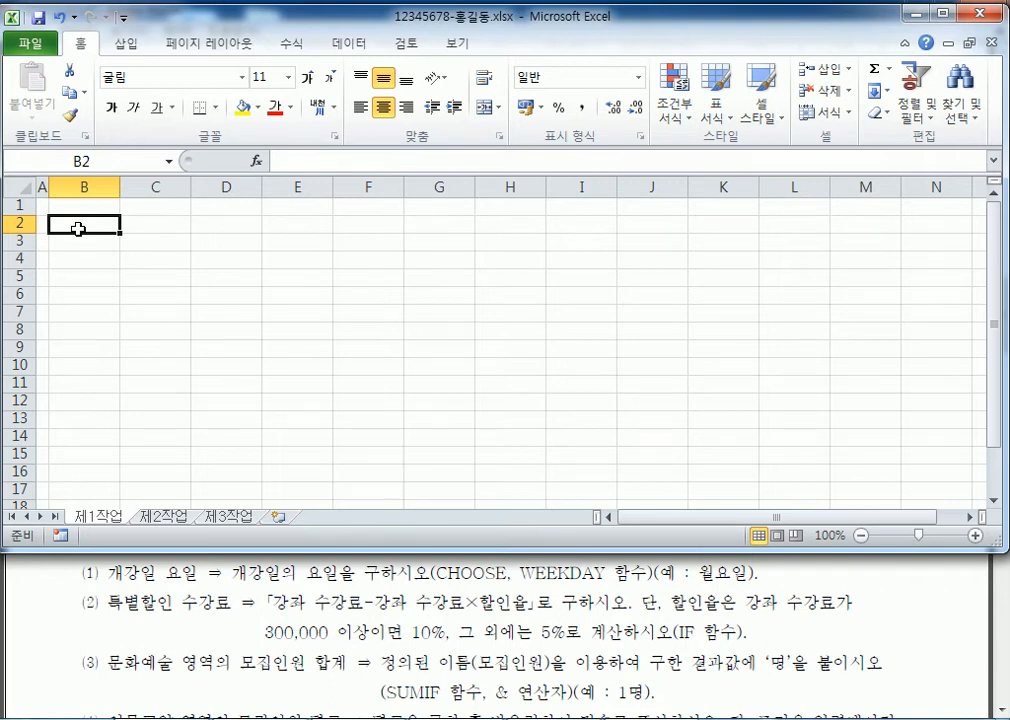
scroll(100, 280, "up", 6)
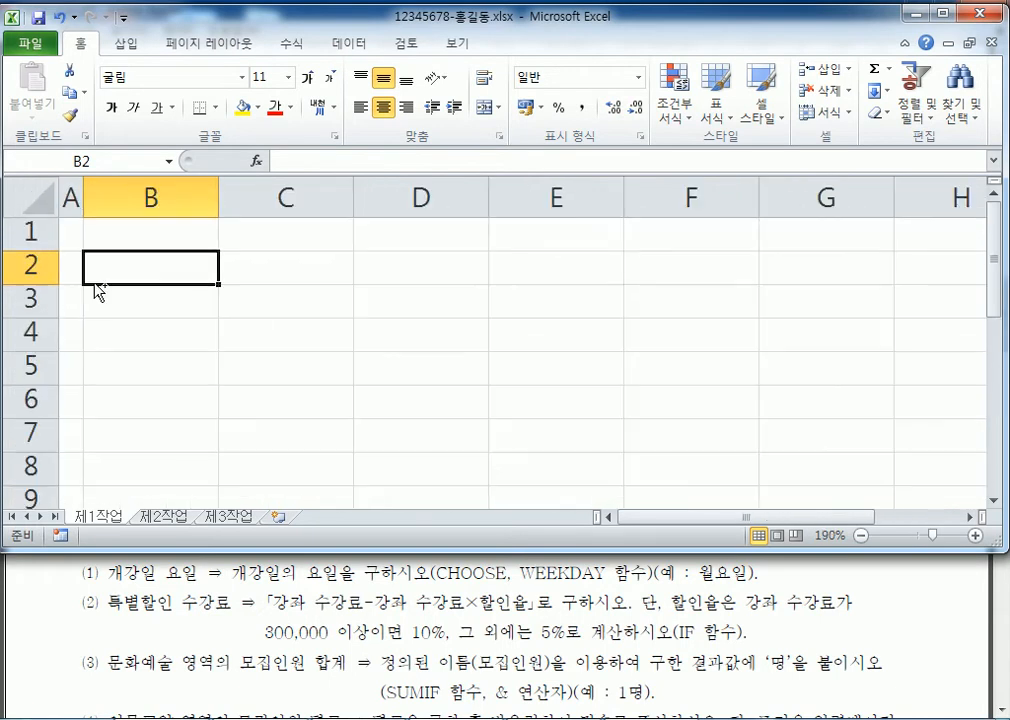
double_click(318, 17)
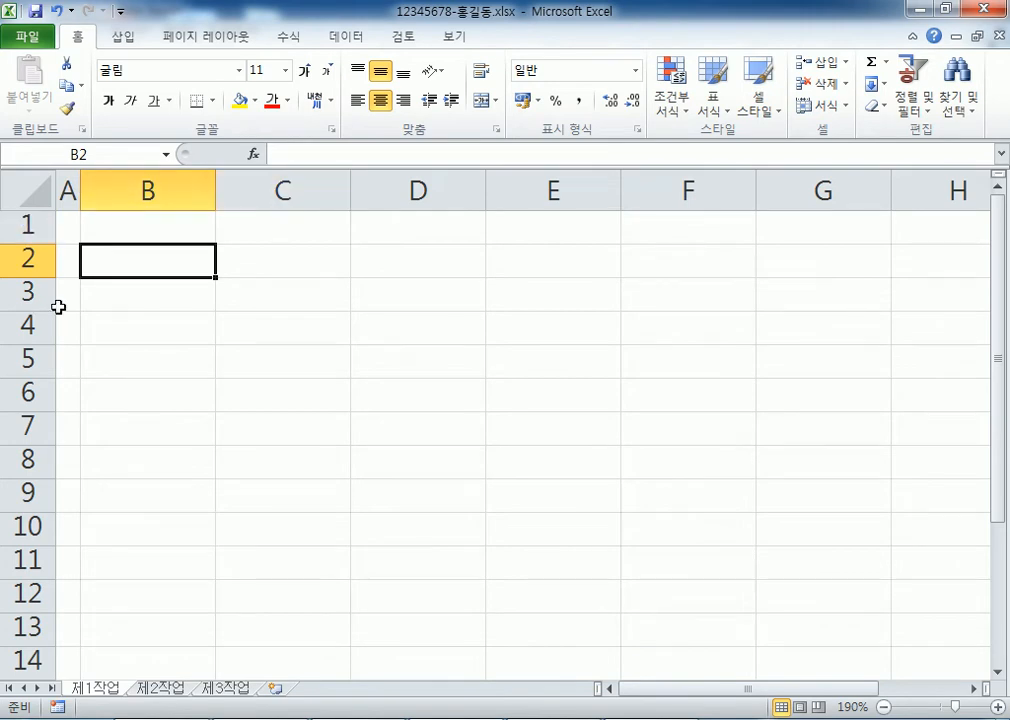
Select column B and row 2 in turn, and try entering the text B2셀(CELL) in cell B2
left_click(169, 178)
left_click(24, 259)
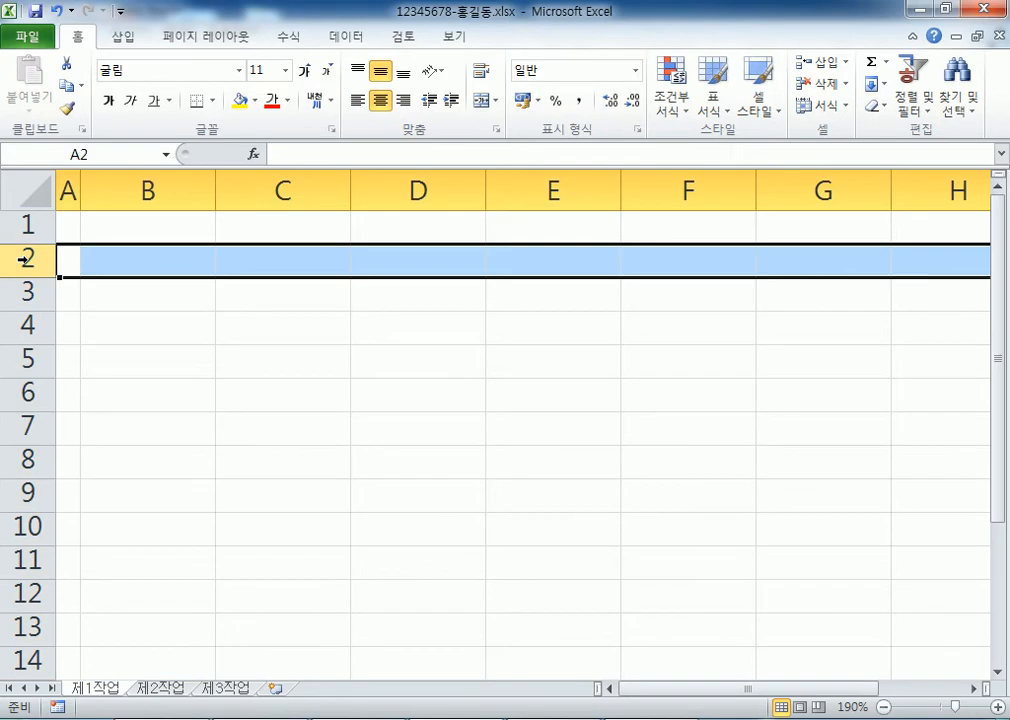
left_click(121, 261)
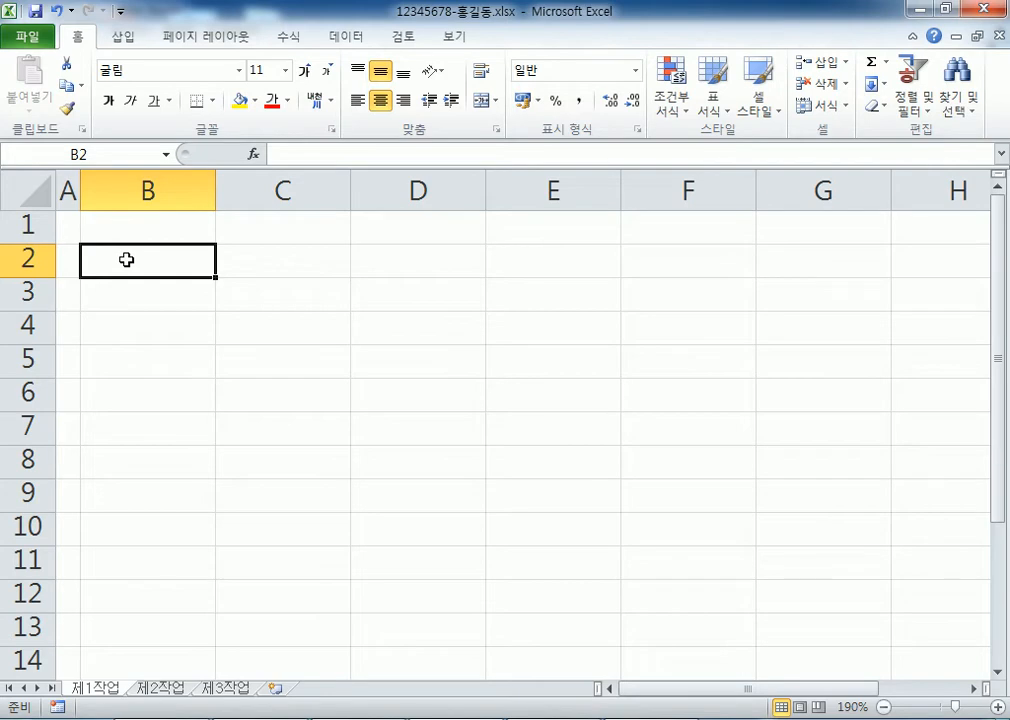
type("B@")
key("BackSpace")
type("2t")
key("BackSpace")
type("세ㄹ")
key("Hangul")
type("(CELL)")
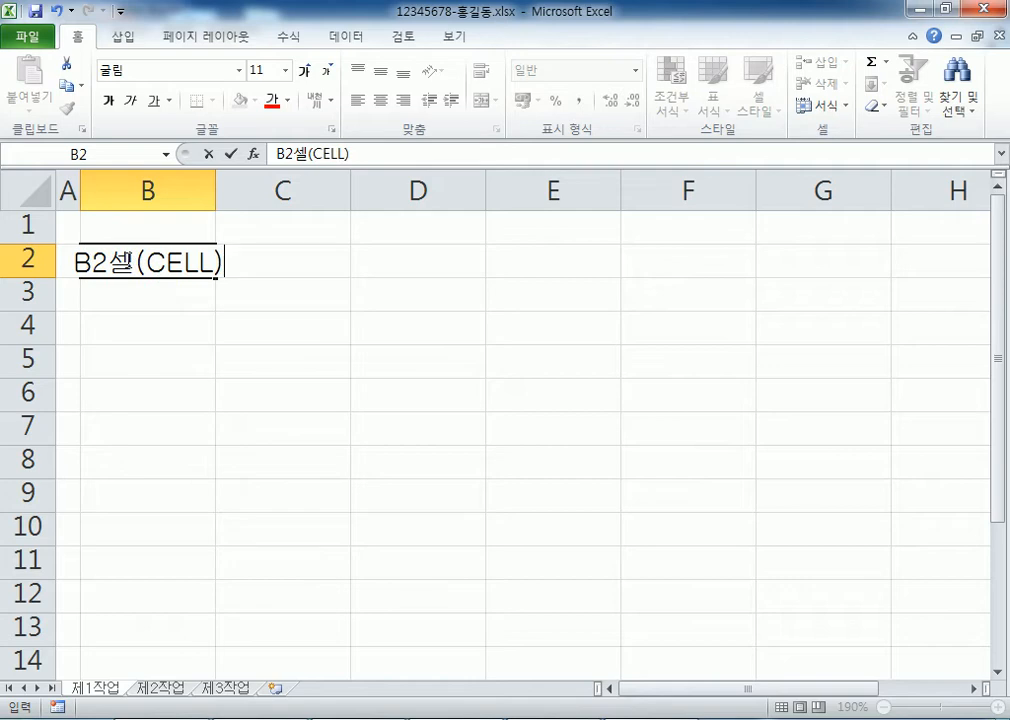
key("Escape")
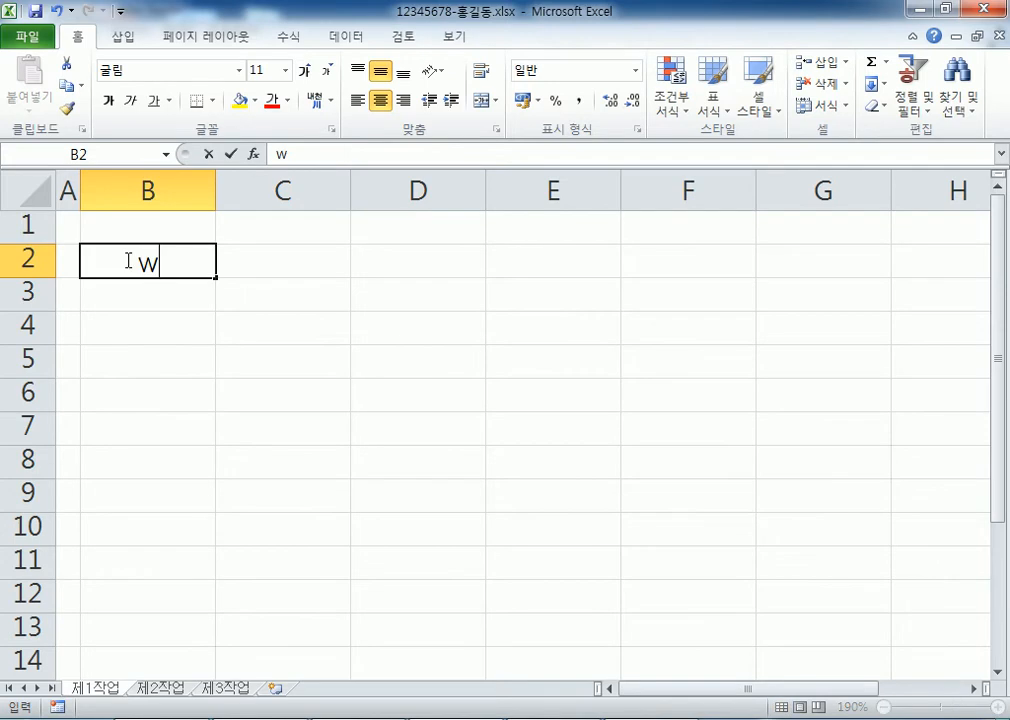
Enter the heading 주문일자 in cell B2 and reselect that cell
type("wnan")
key("Escape")
key("Hangul")
type("줌문일자")
key("Tab")
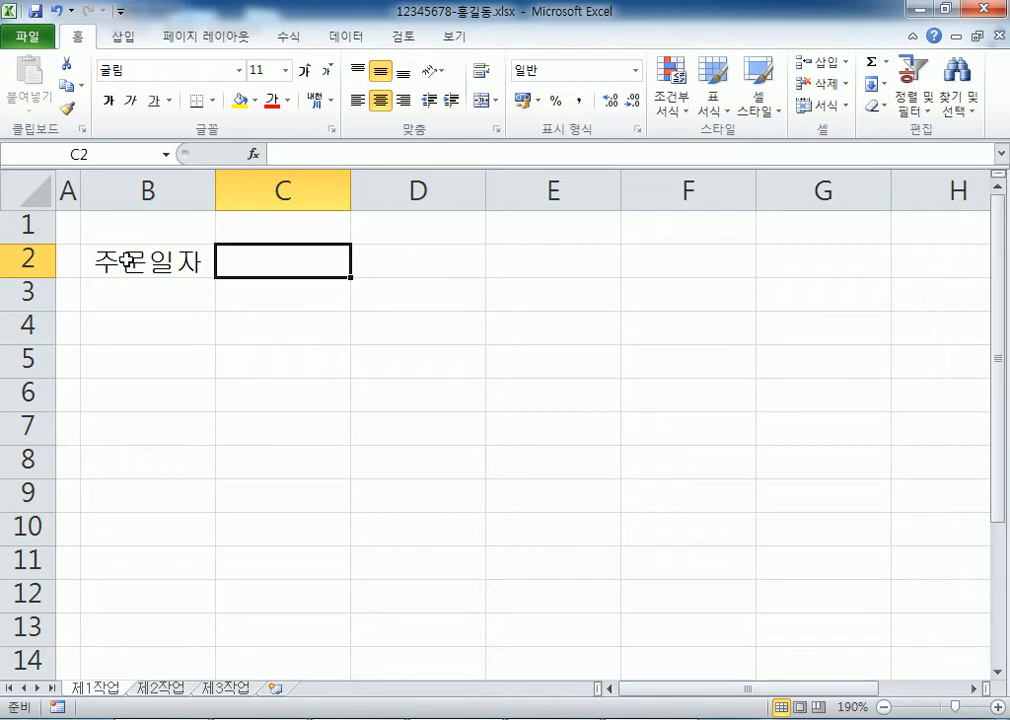
left_click(128, 259)
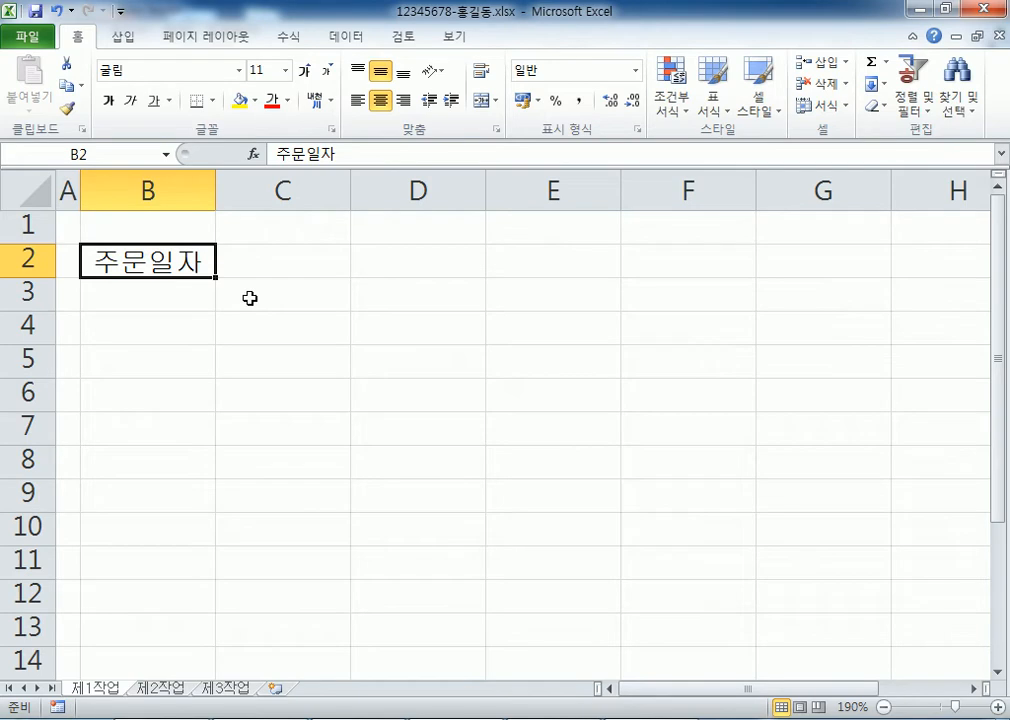
Enter the headings 주문식품 in C2, 용도 in D2 and 주문수량 in E2
key("Right")
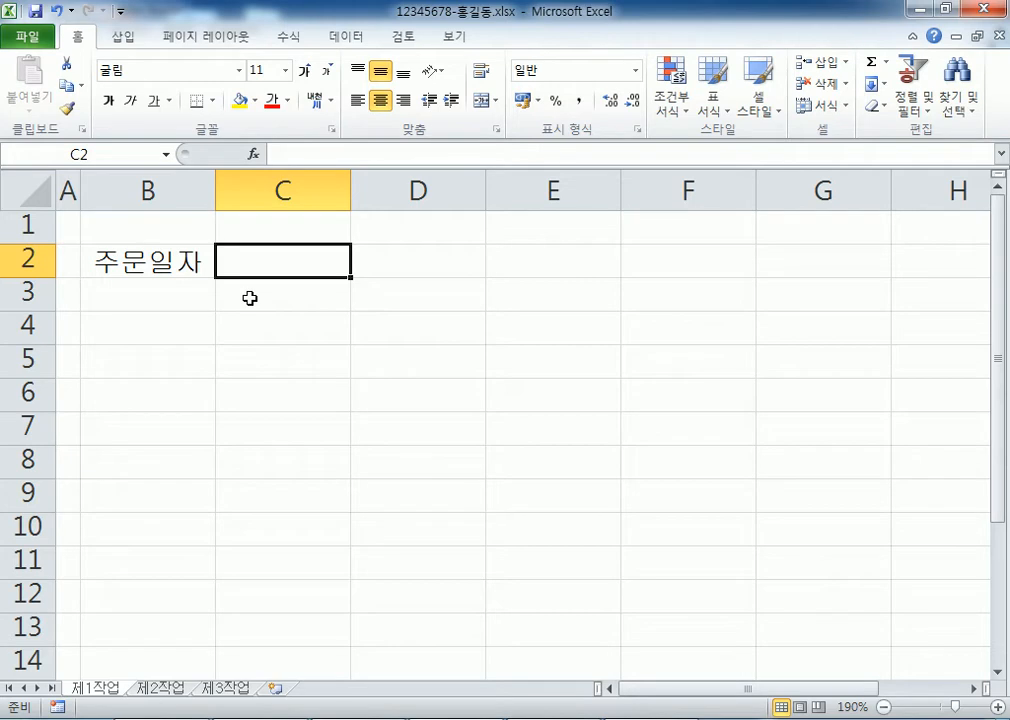
type("주무ㄴ식푸")
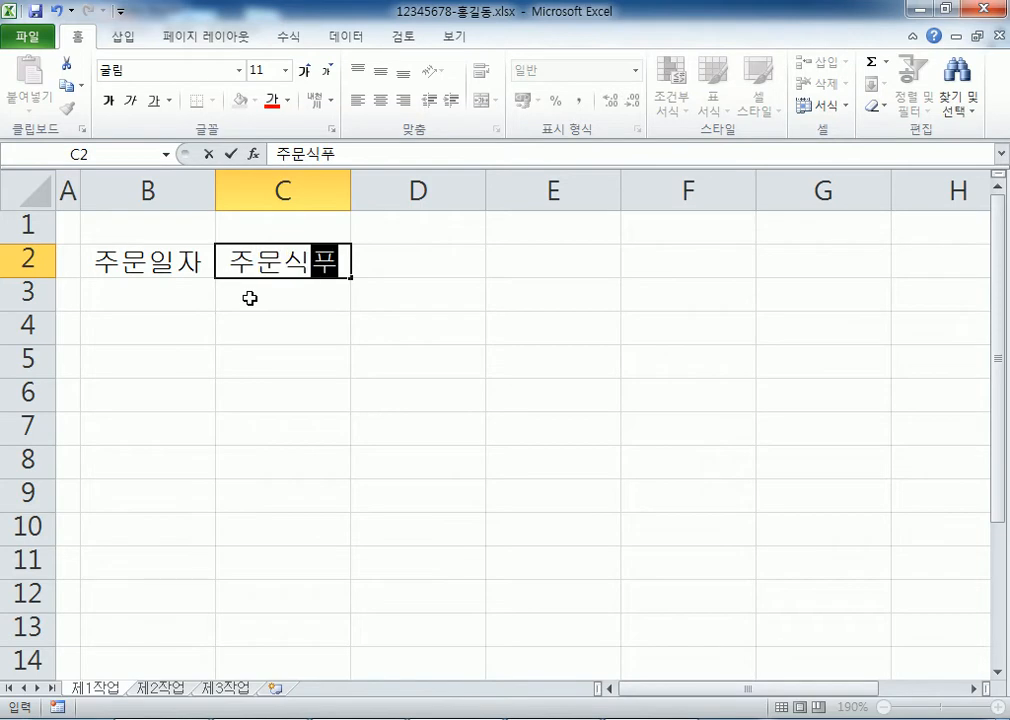
type("ㅁ")
key("Tab")
type("용도")
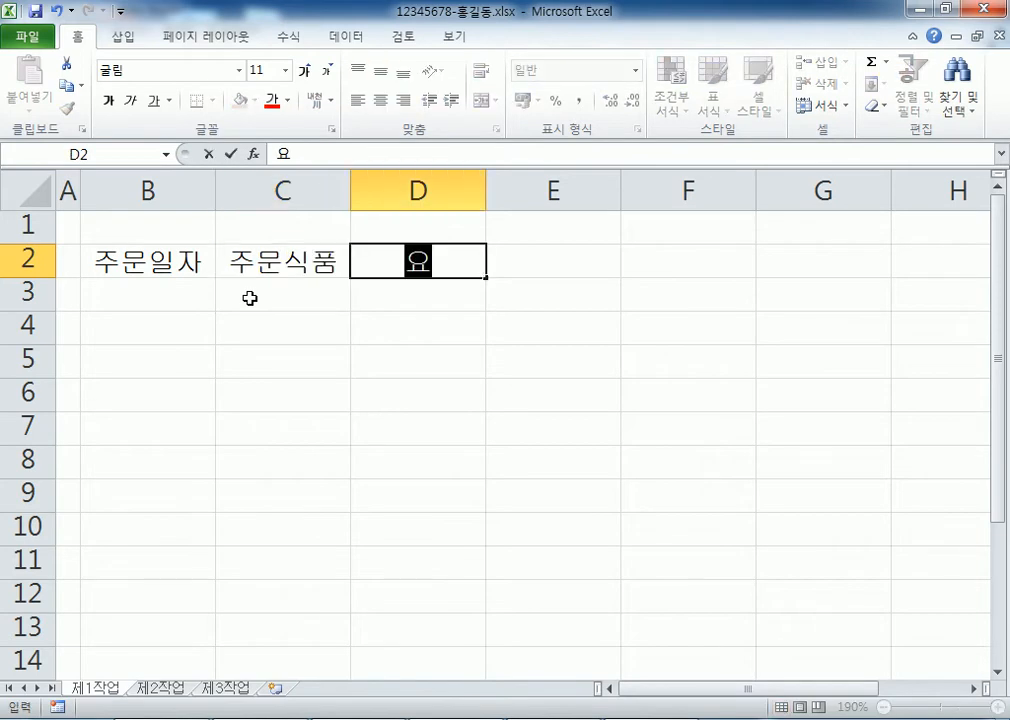
key("Tab")
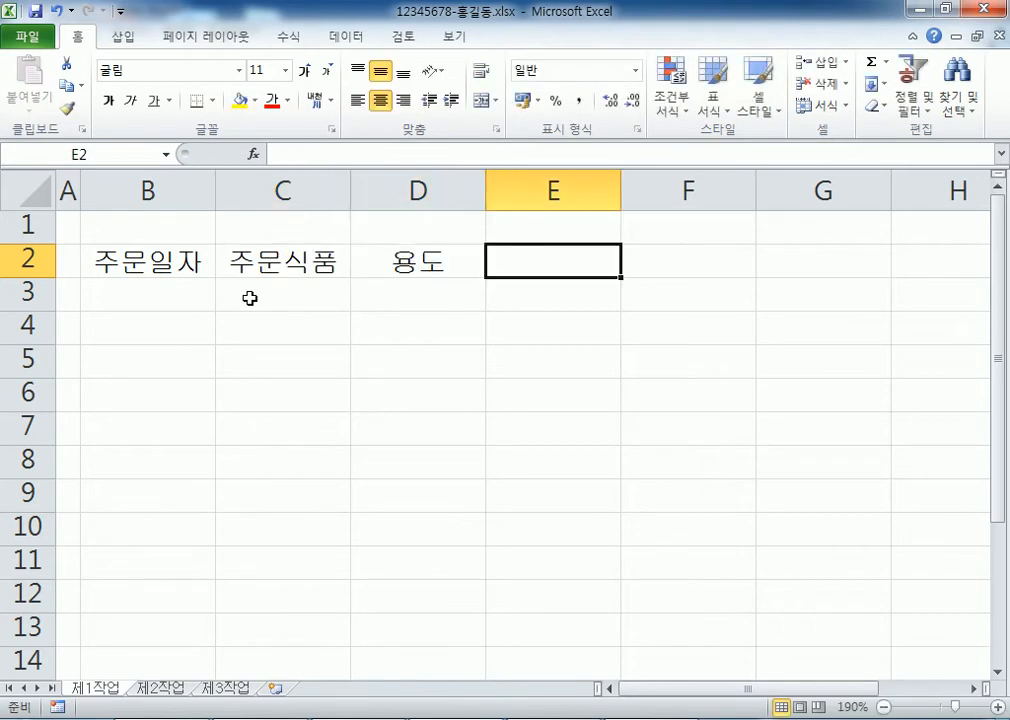
type("주문수량")
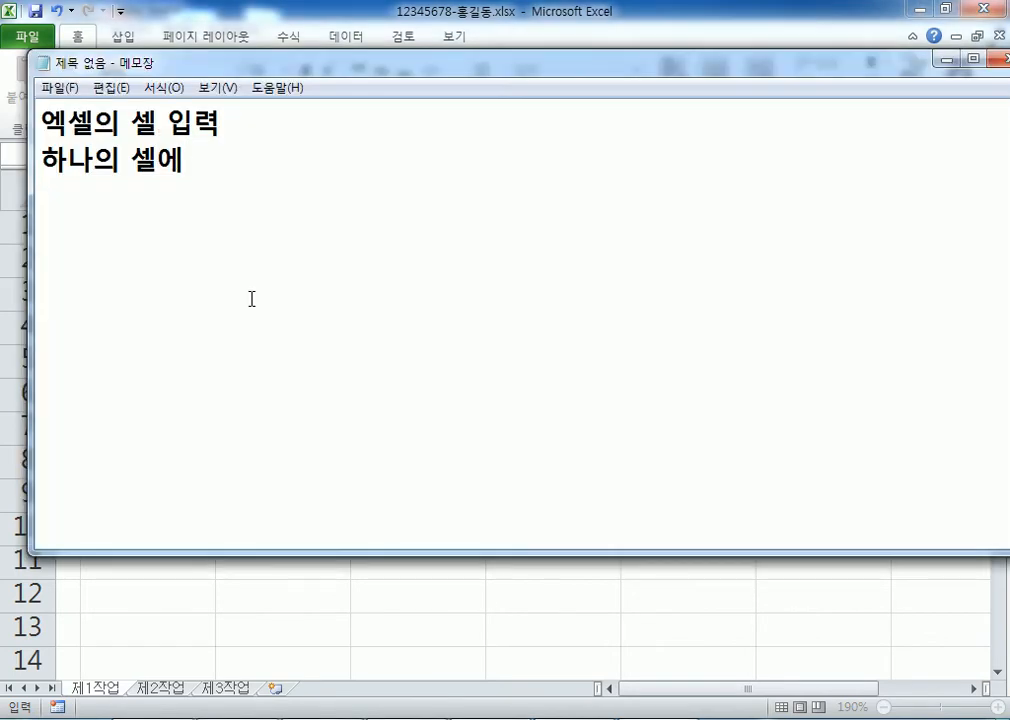
Switch to the Notepad notes and complete the line 하나의 셀에 2줄 이상을 입력, starting a new line below it
type("2줄 이상")
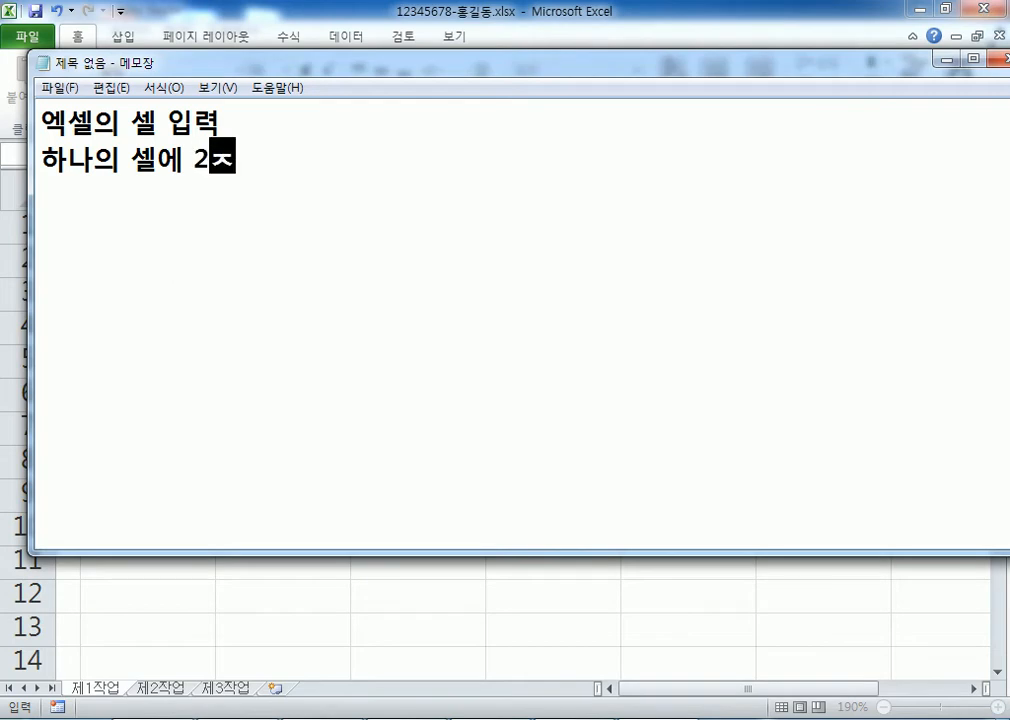
type("을 입력")
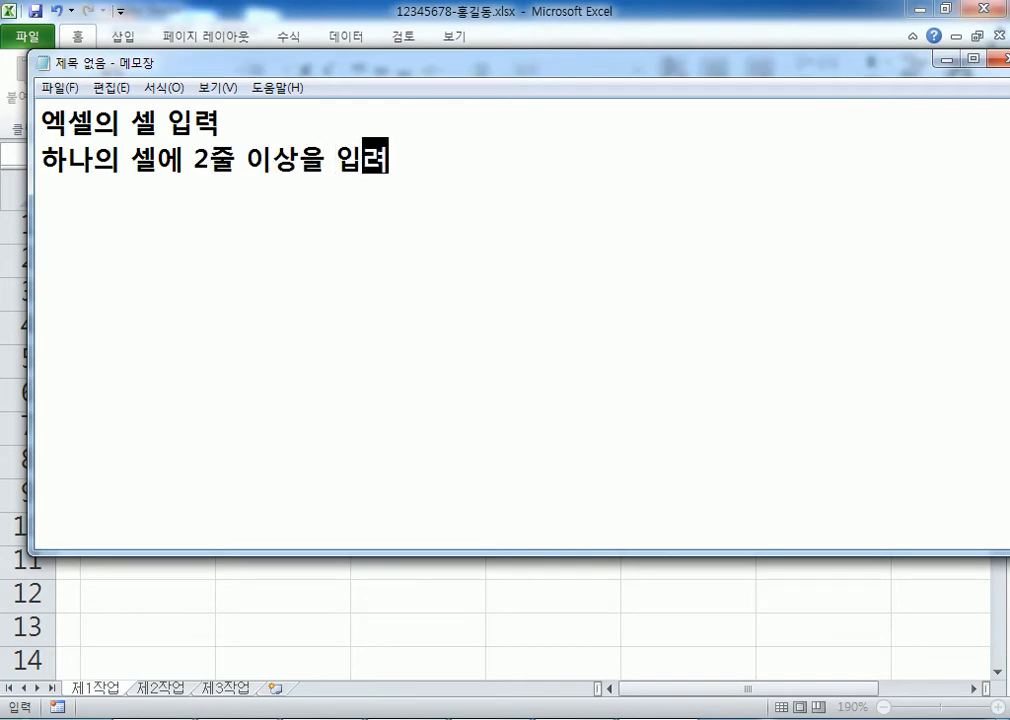
key("Return")
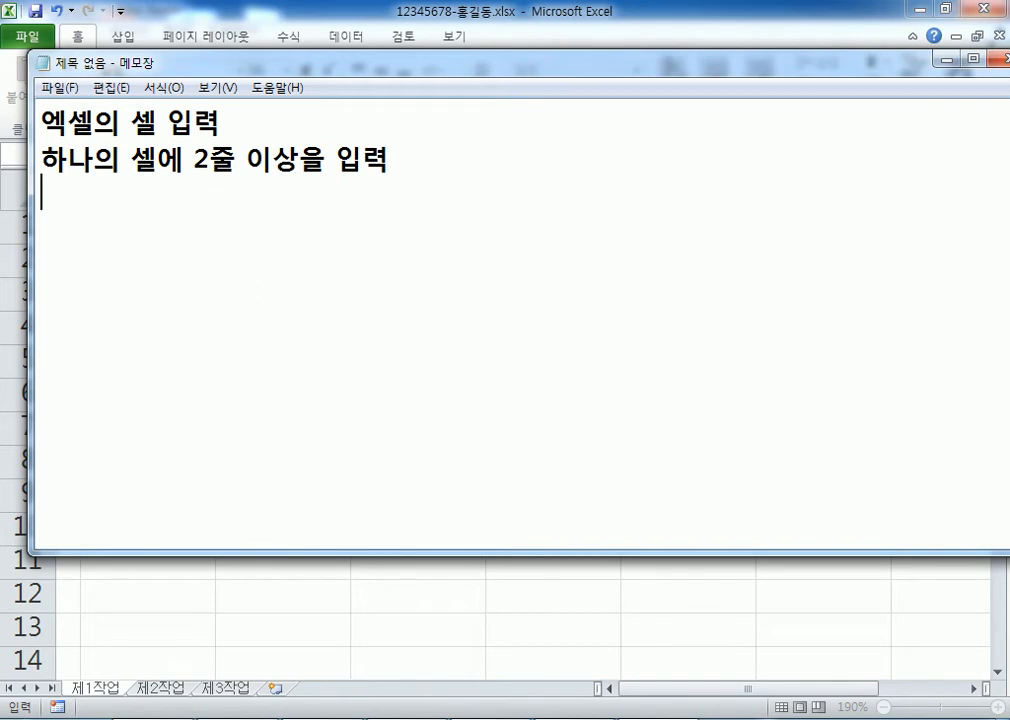
Add the numbered lines 1. 자료입력 and 2. Alt + 엔터 to the notes, below a blank line
key("Return")
type("1. 자료입력")
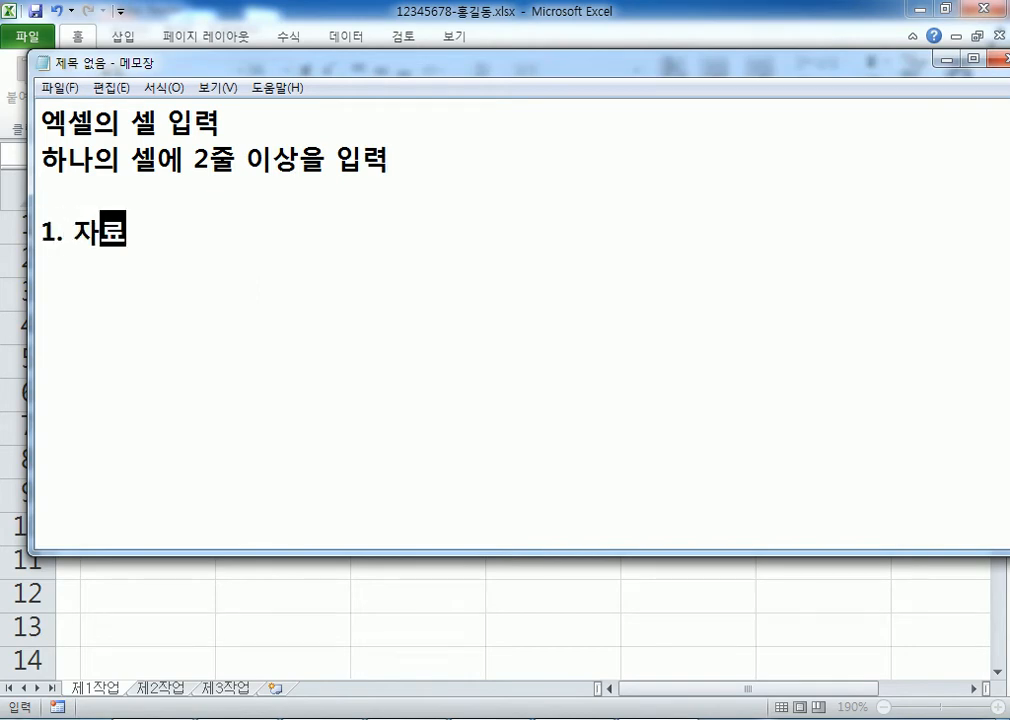
key("Return")
type("2.,")
key("BackSpace")
key("BackSpace")
type("Alt + ")
type("dps")
key("BackSpace")
key("BackSpace")
key("BackSpace")
key("Hangul")
type("에ㄴ터")
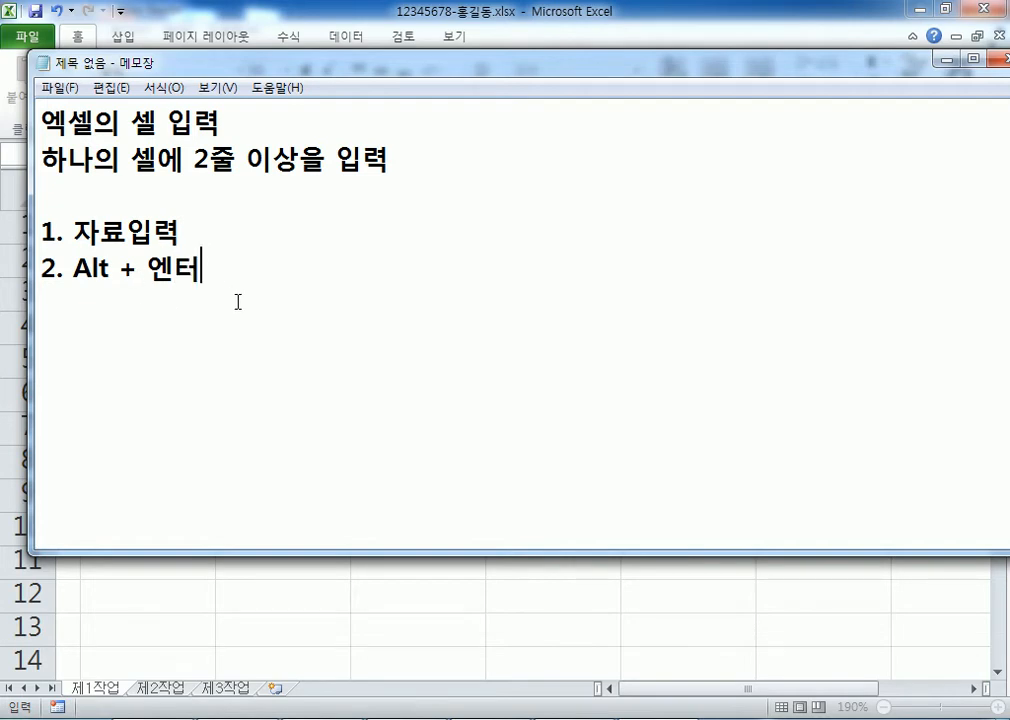
key("Return")
Switch to the Excel workbook and add (단위:명) as a second line under 주문수량 in cell E2
key("alt+Tab")
key("alt+Return")
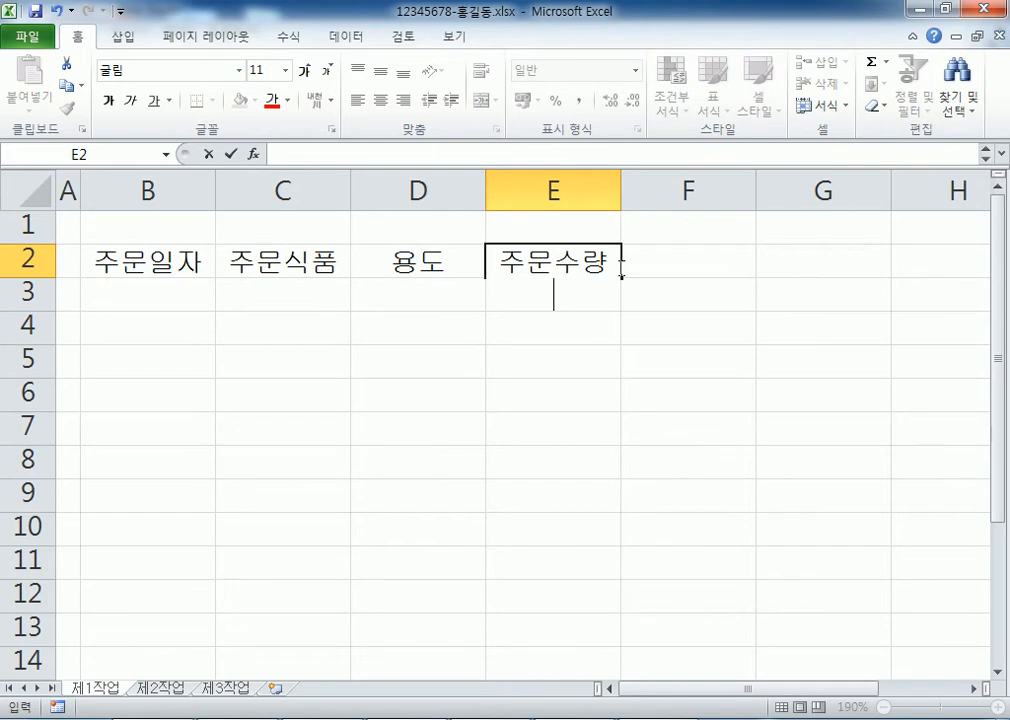
type("(단위:명)")
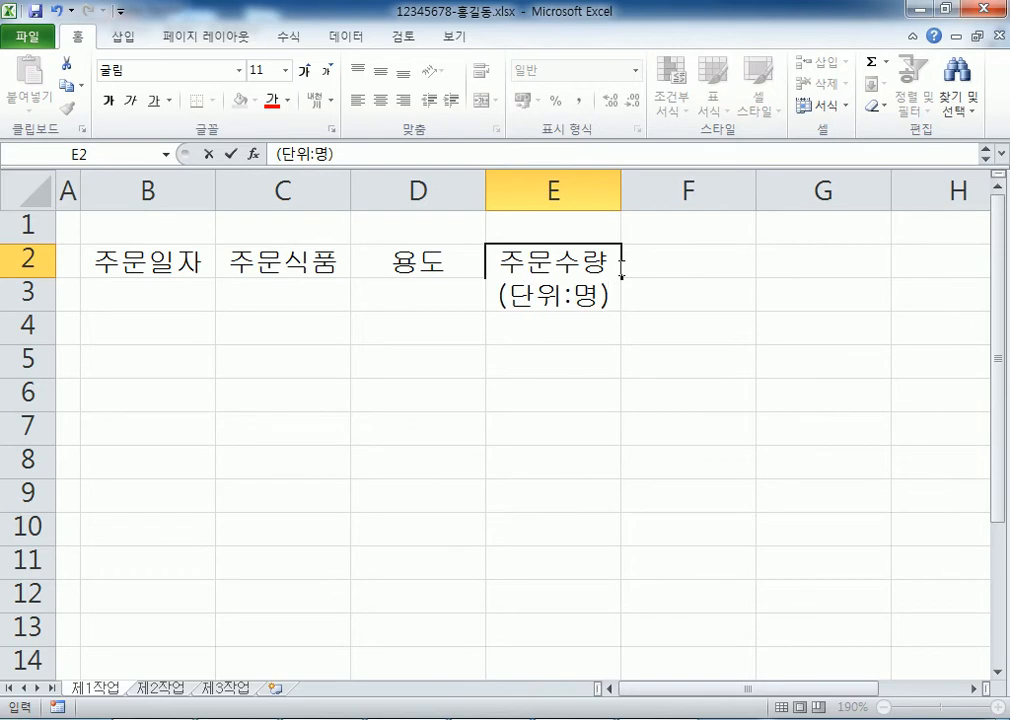
key("Tab")
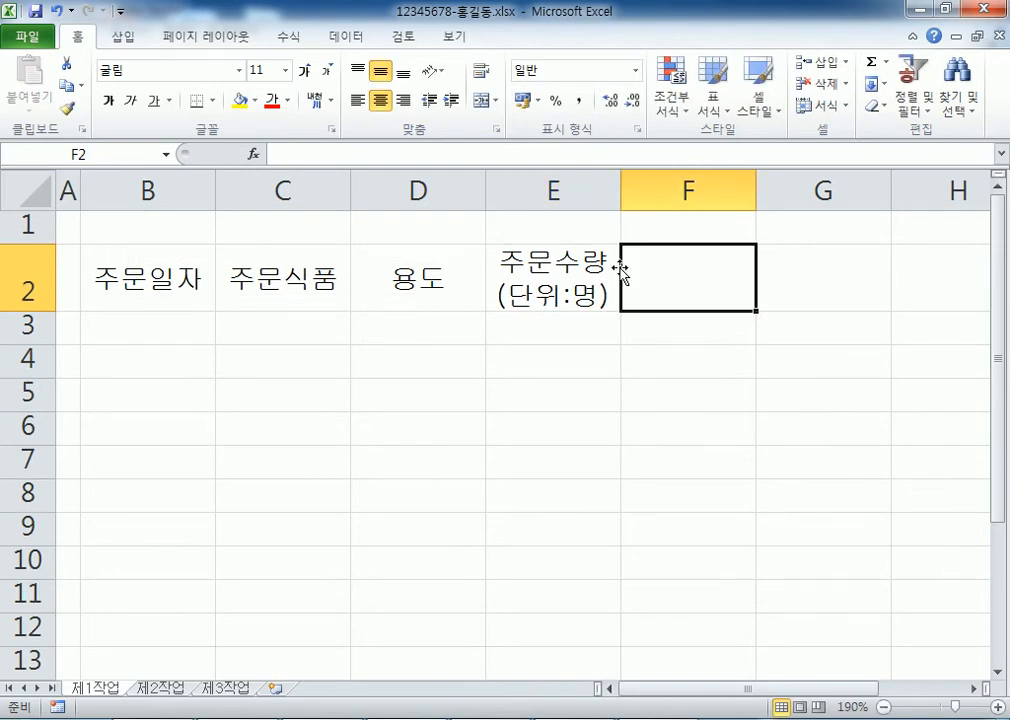
Switch to the Notepad notes, append (줄바꾸기) to line 2 and add the line 3. 나머지 자료입력
key("alt+Tab")
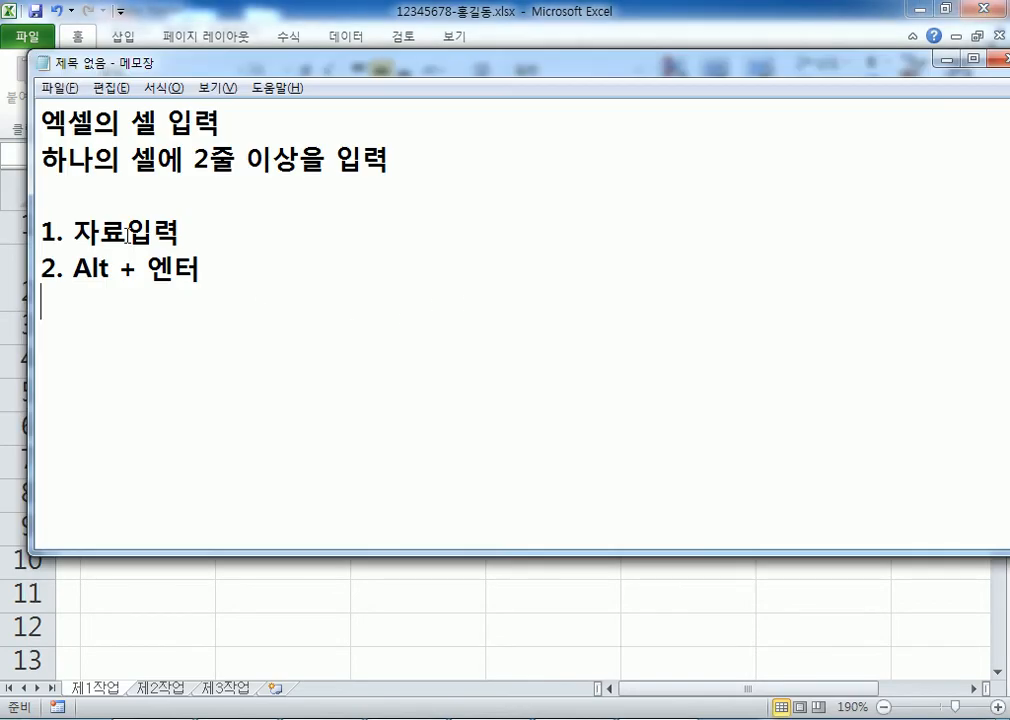
left_click(217, 270)
type("(줄빠")
key("BackSpace")
key("BackSpace")
type("바꾸기)")
key("Return")
type("3. 나머지 자료입력")
key("Return")
Return to the Excel workbook and replace the two-line heading in cell E2 with the single line 주문수량
key("alt+Tab")
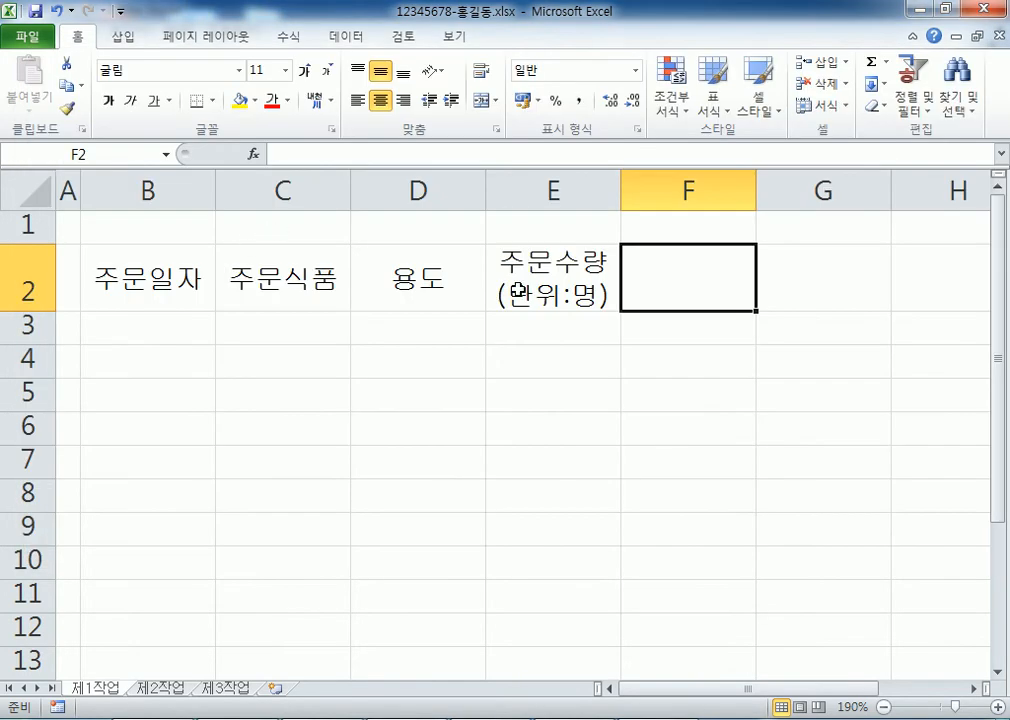
left_click(591, 255)
type("주문이")
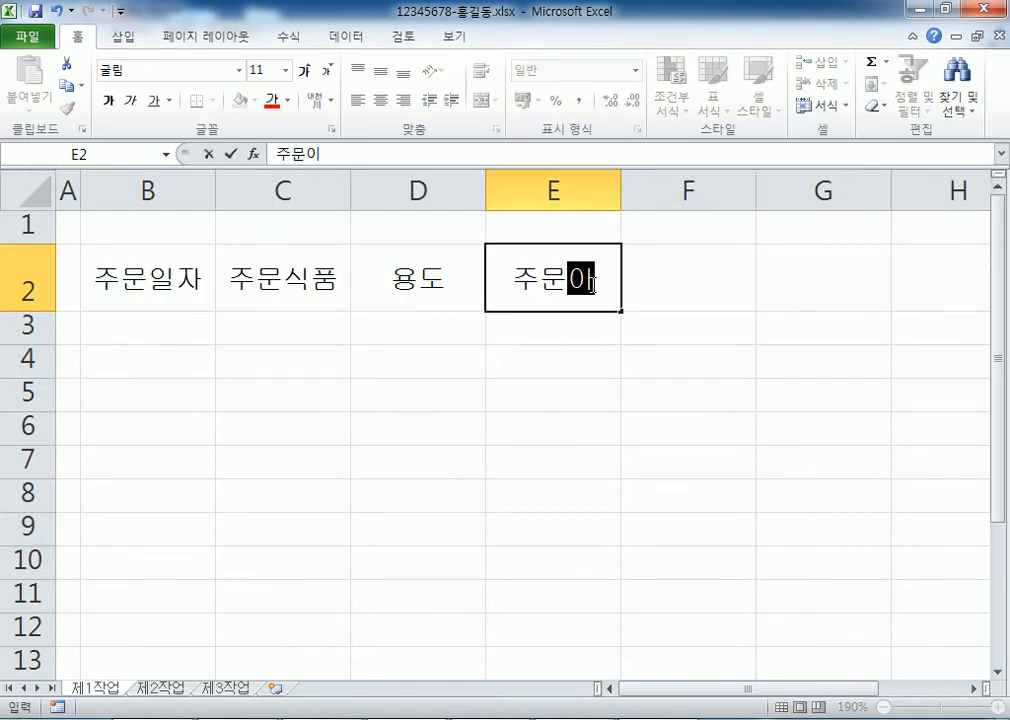
type("ㅂ")
key("BackSpace")
key("BackSpace")
key("BackSpace")
type("수량")
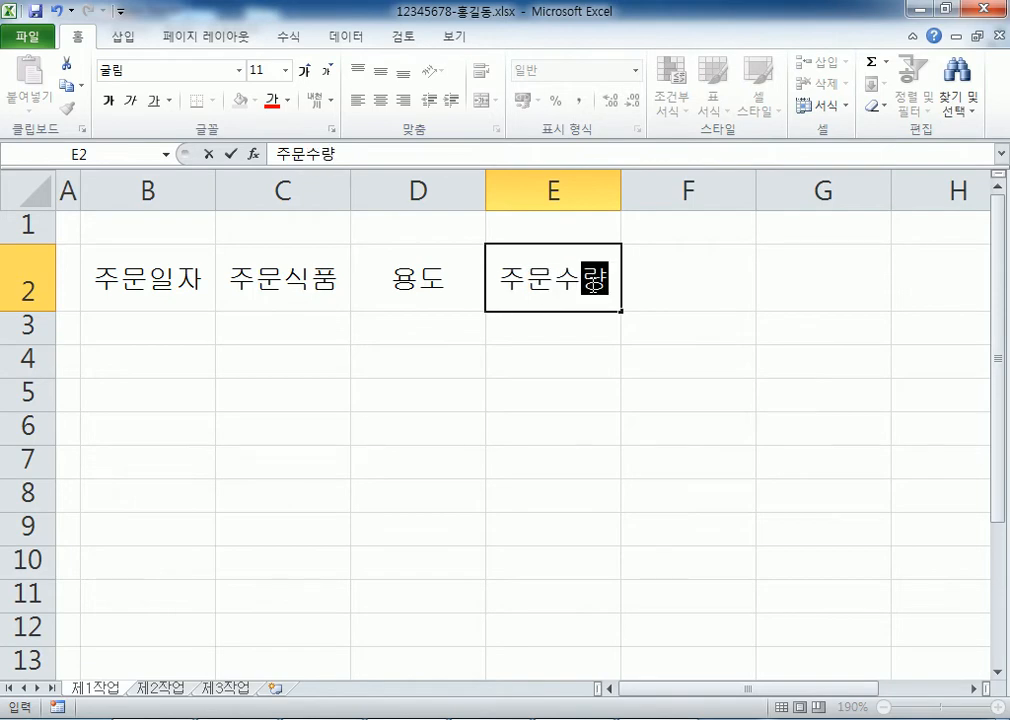
key("Tab")
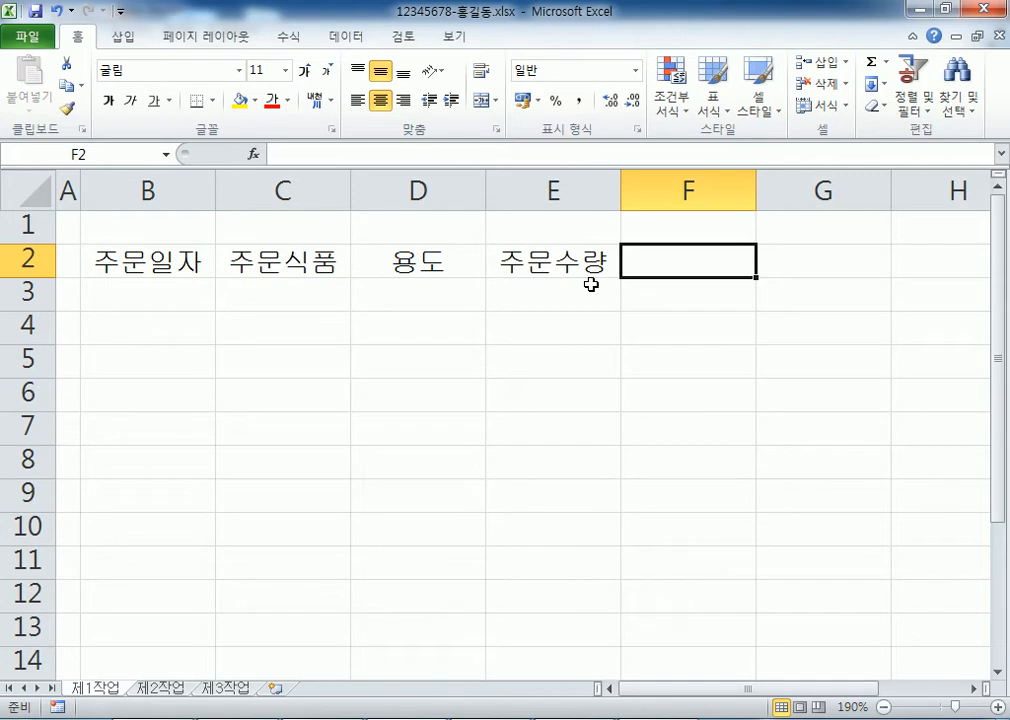
Re-enter 주문수량 in cell E2 with a line break inside the cell, leaving the second line empty
left_click(539, 262)
type("주무ㄴ수량")
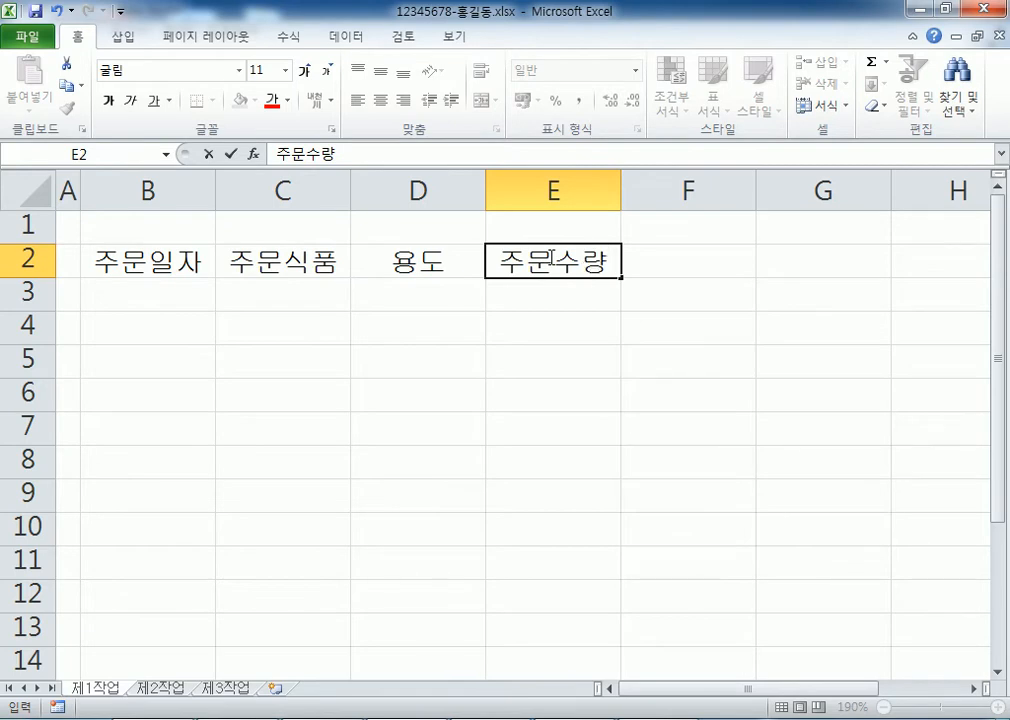
key("Return")
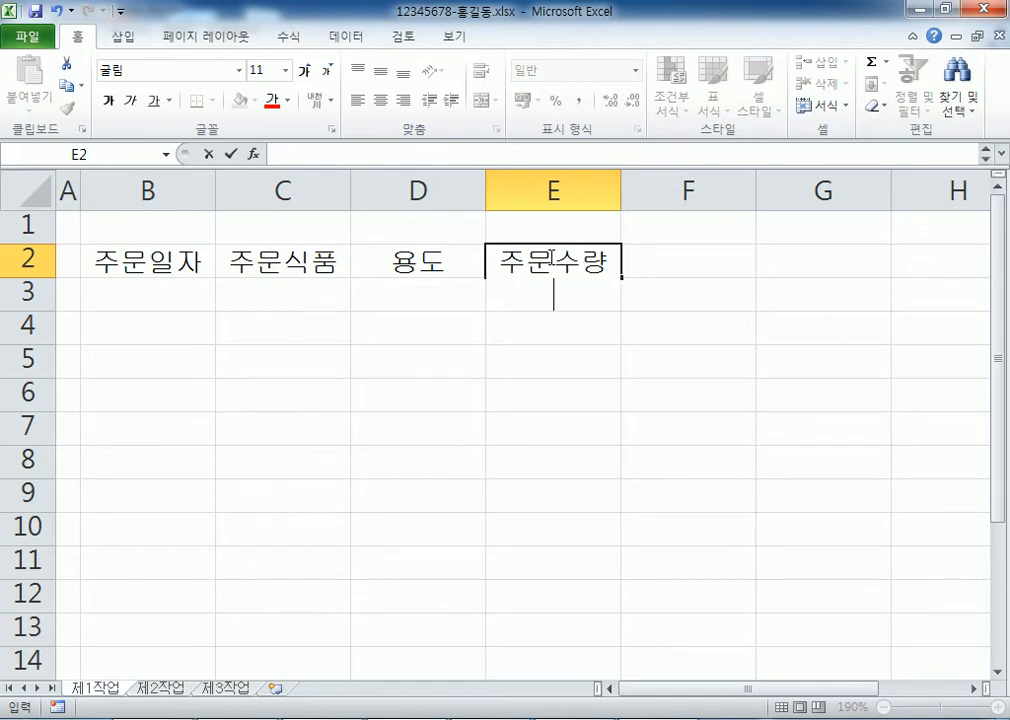
left_click(549, 258)
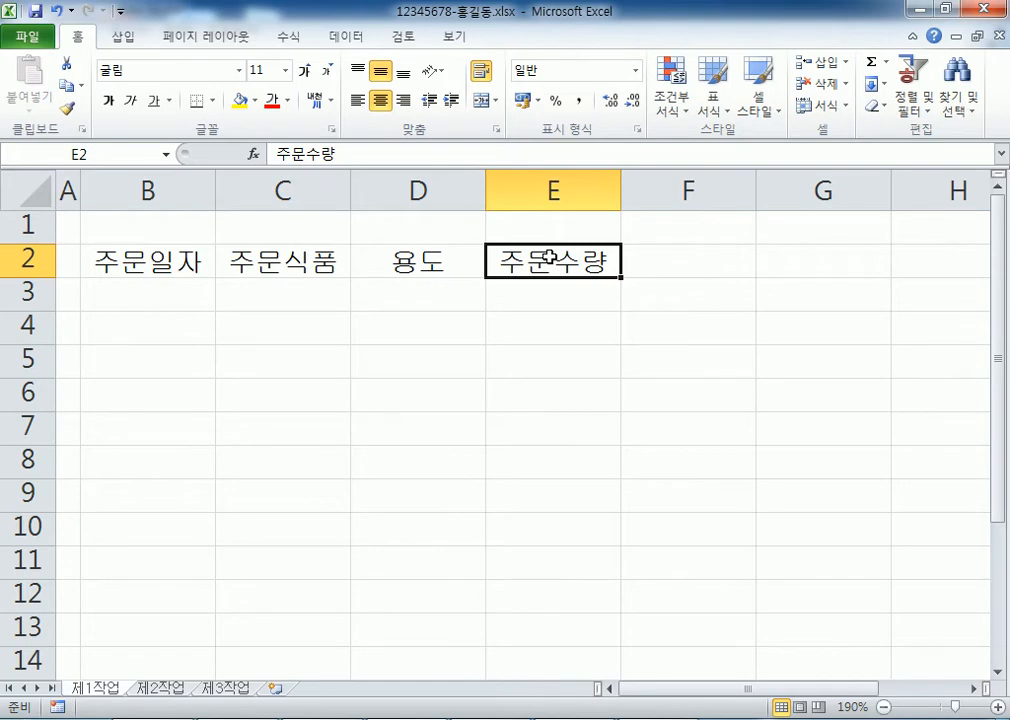
Try a two-line entry of 주문수량 and (수량: in cell E2, discard it and clear the cell
type("주문수량")
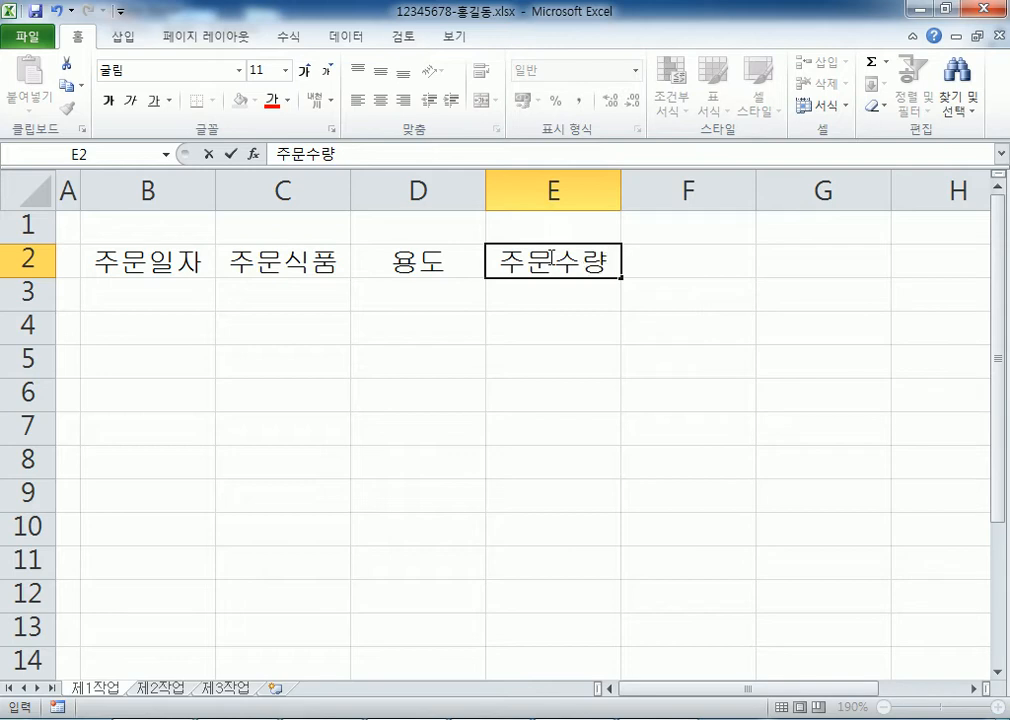
key("alt+Return")
type("(수량:")
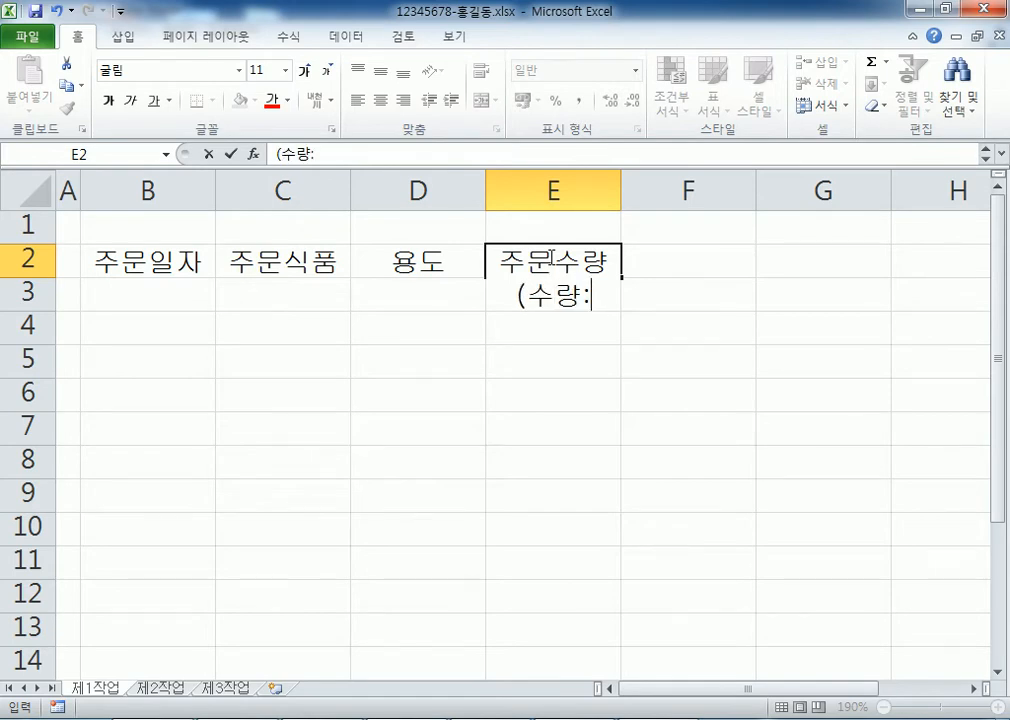
key("Escape")
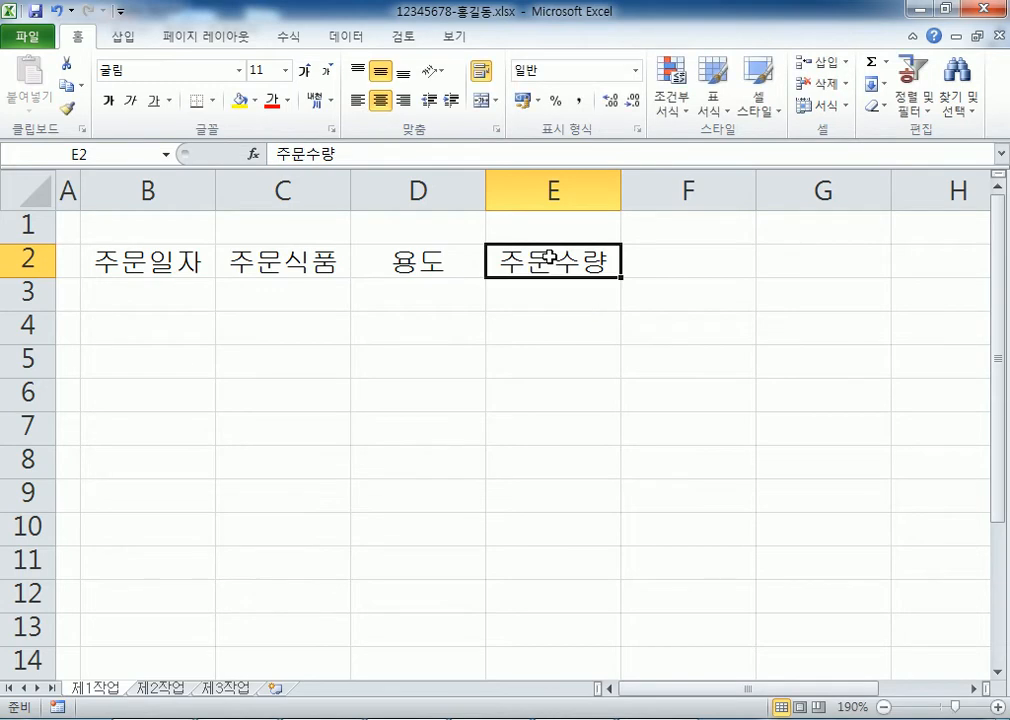
key("Delete")
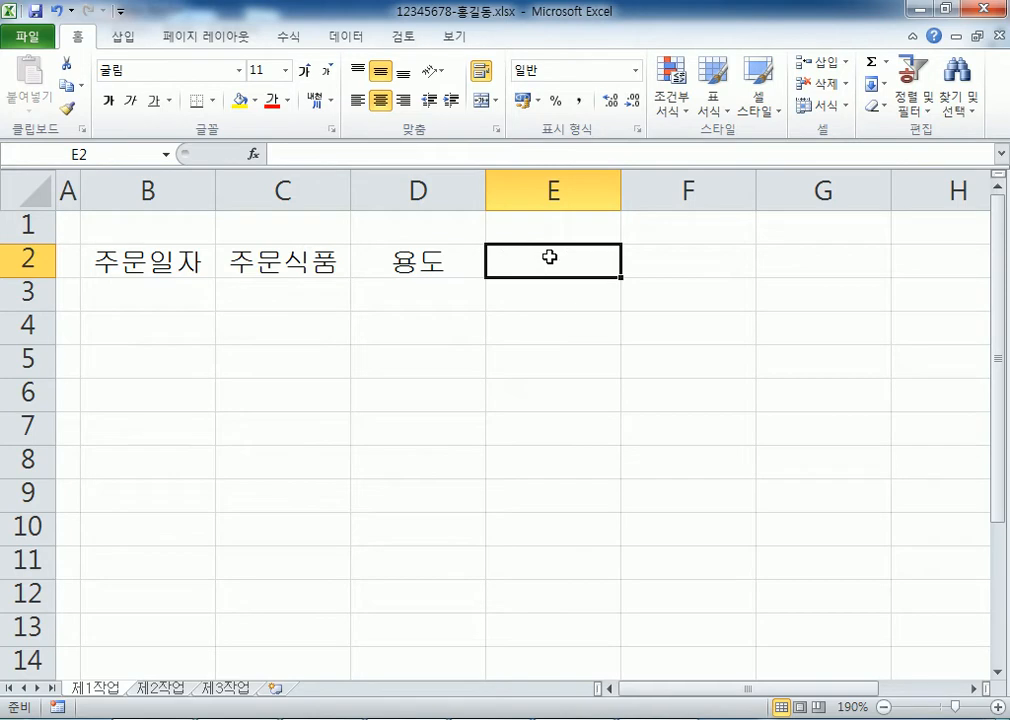
Enter 주문수량 in the emptied cell E2, followed by a line break with no second-line text
type("주문수량")
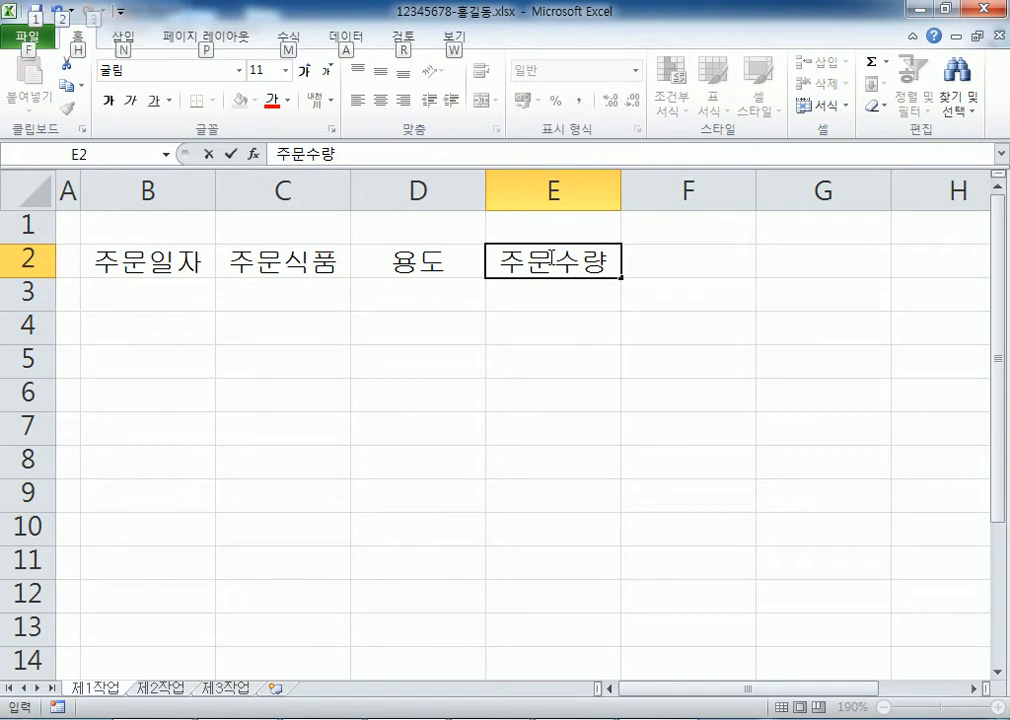
key("Return")
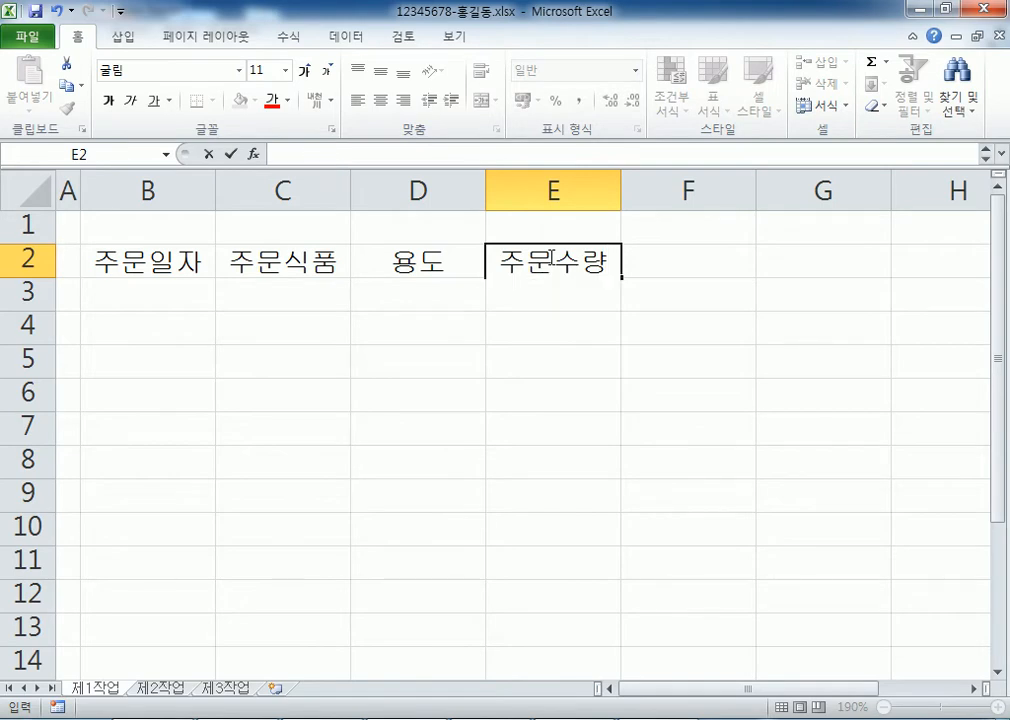
key("Return")
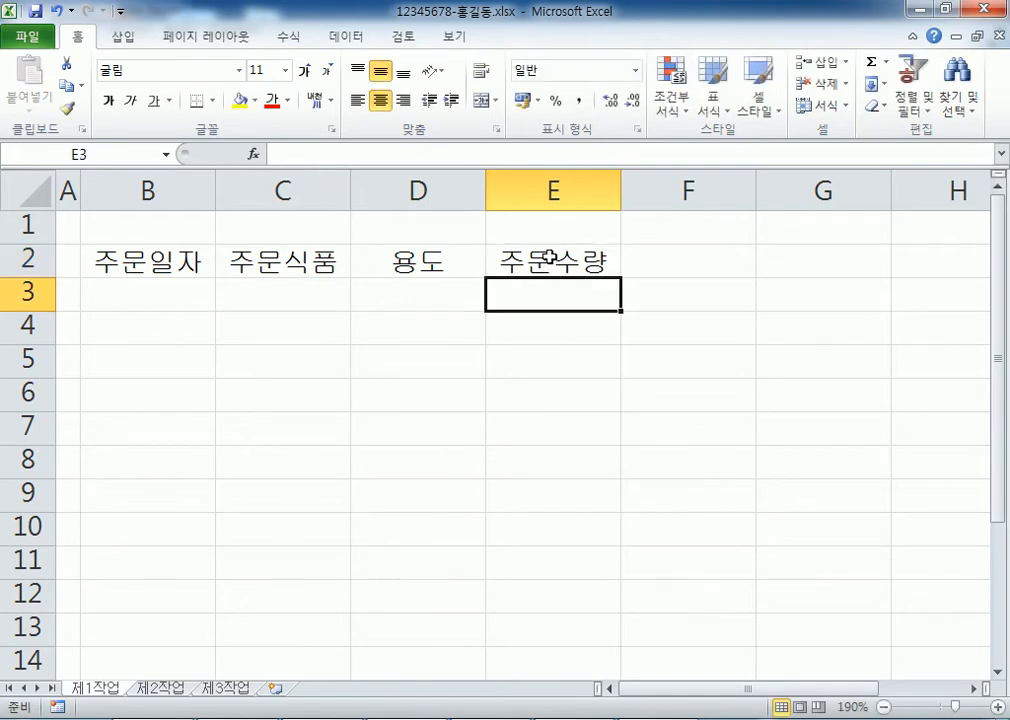
Enter the two-line heading 주문수량 and (단위:명) in cell E2
left_click(549, 257)
type("주문수량")
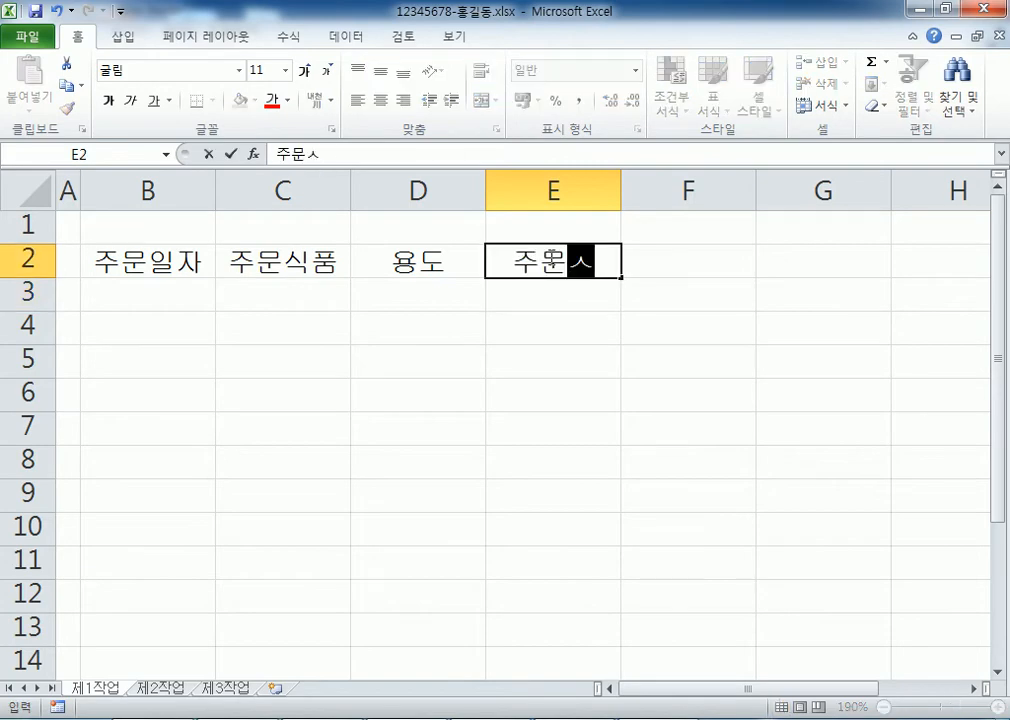
key("Return")
type("(단우ㅣ")
key("BackSpace")
type("ㅣ:명)")
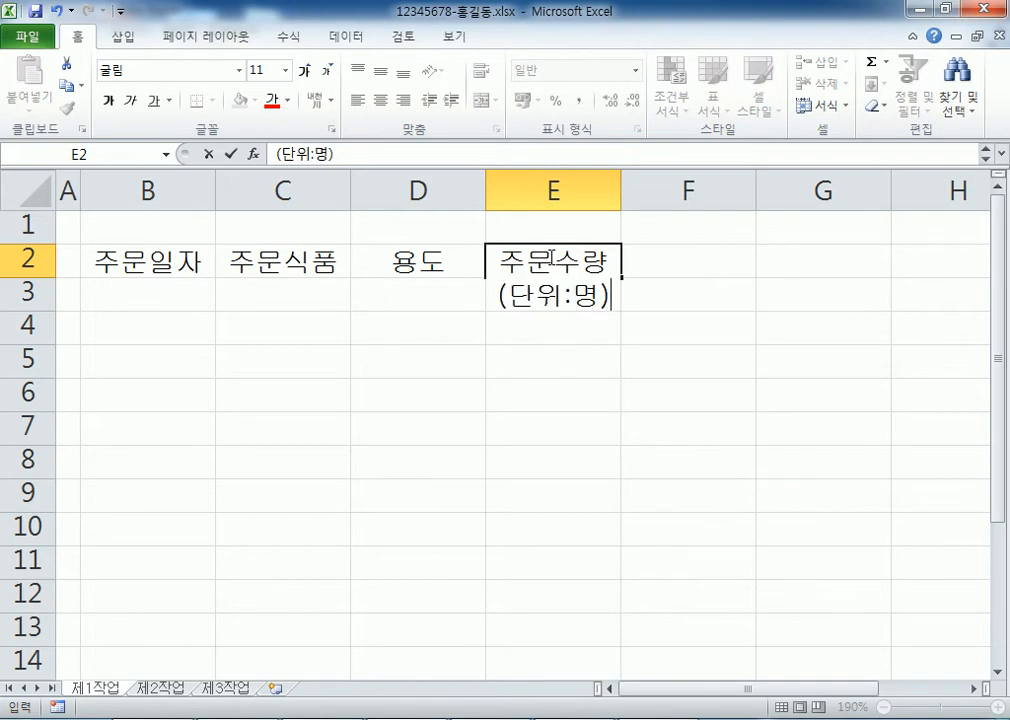
key("Tab")
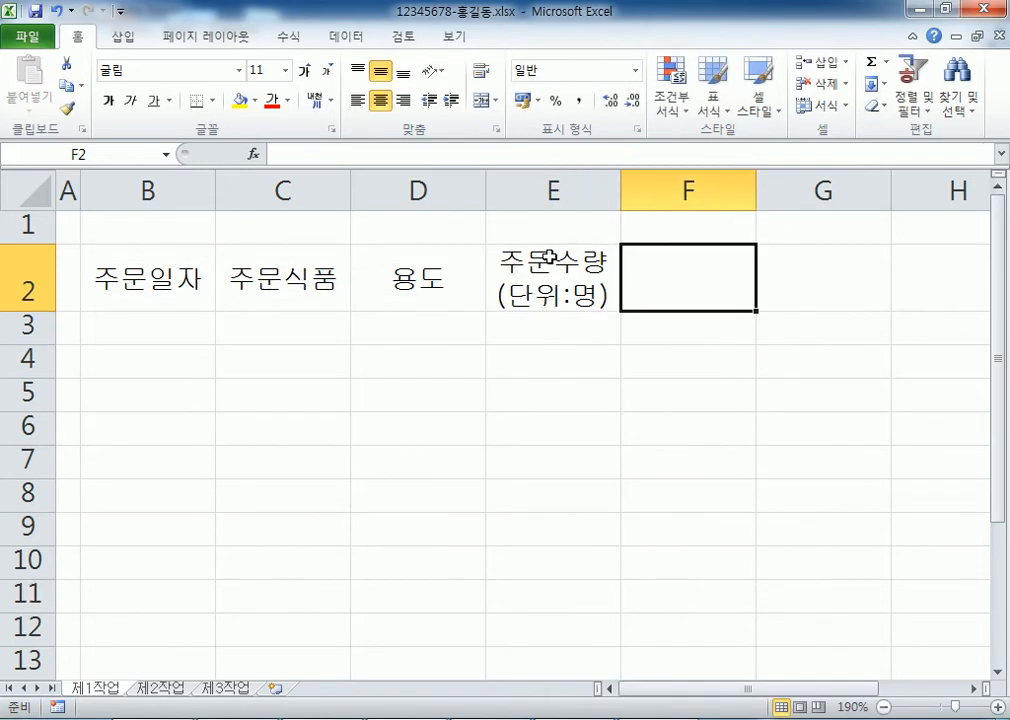
Enter the headings 가격 in F2, 납품업체 in G2 and 콜레스테롤 in H2
type("가격")
key("Tab")
type("남")
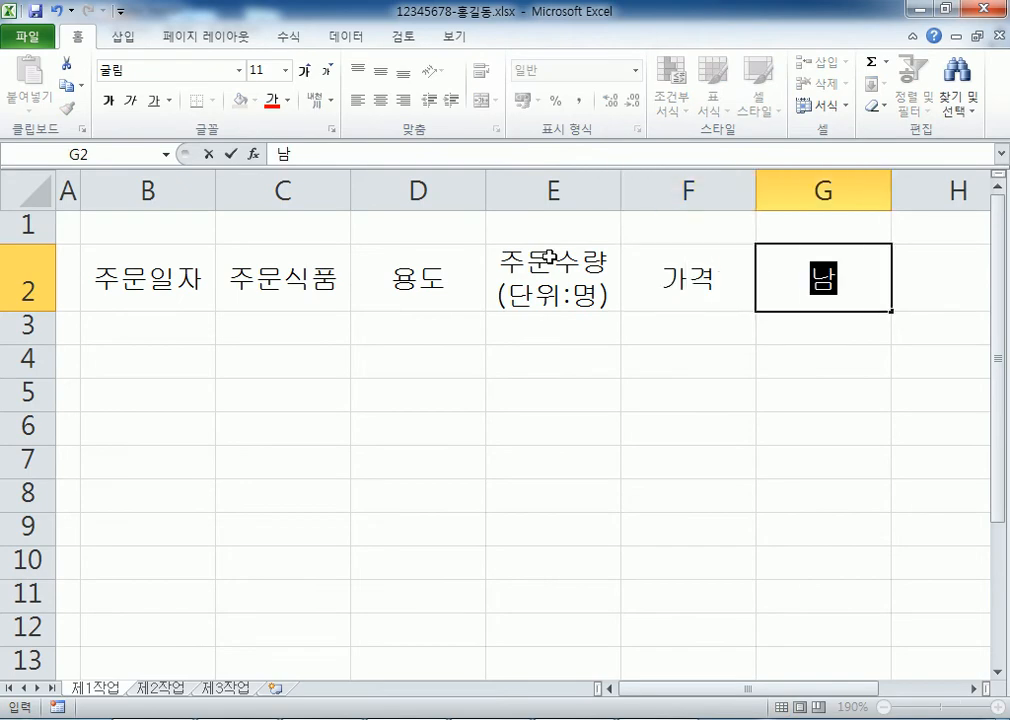
key("BackSpace")
type("ㅂ품")
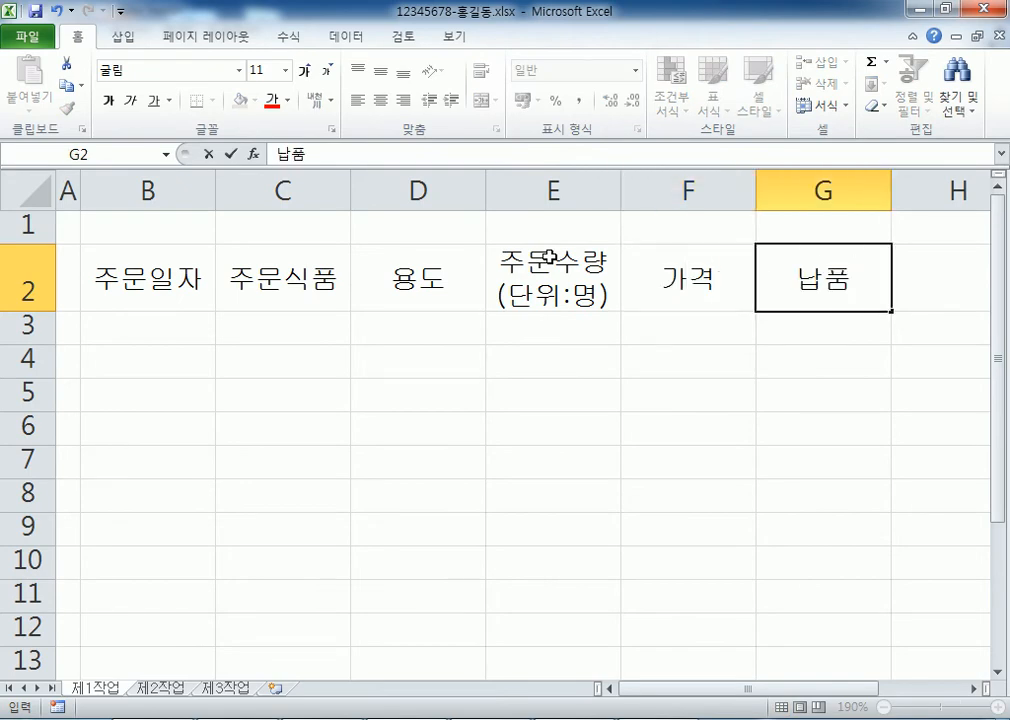
type("업체")
key("Tab")
type("콜레스")
type("테롤")
key("Tab")
Enter the two-line heading 지방 and (단위:100g) in cell I2
type("집")
type("방(")
key("BackSpace")
key("Up")
key("Down")
key("F2")
key("alt+Return")
type("(단위:")
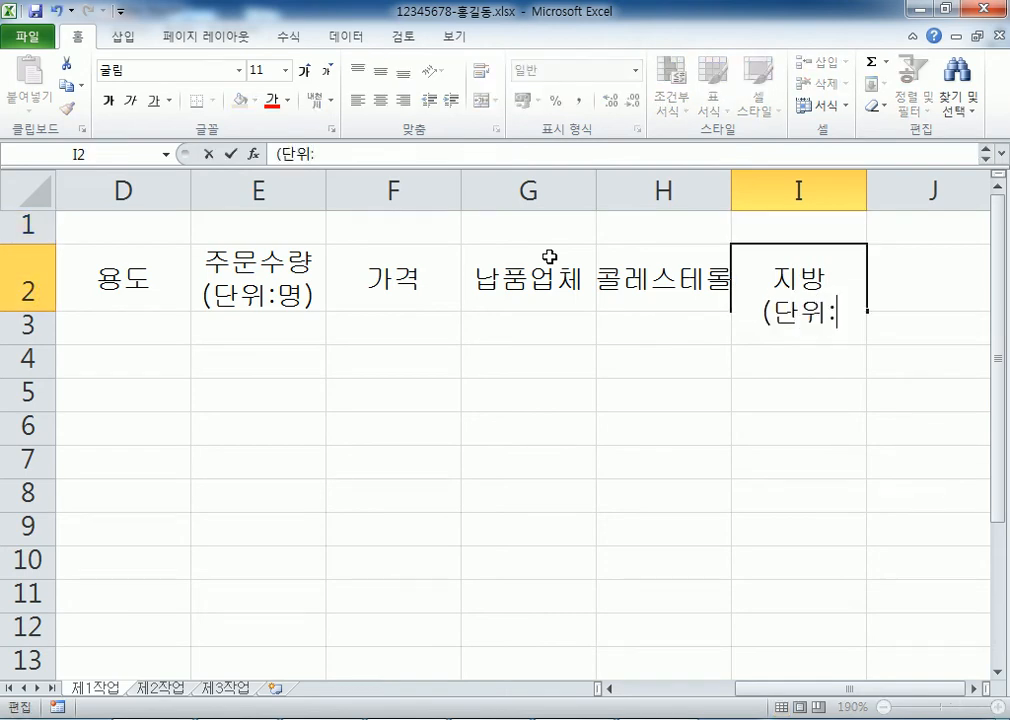
type("100g")
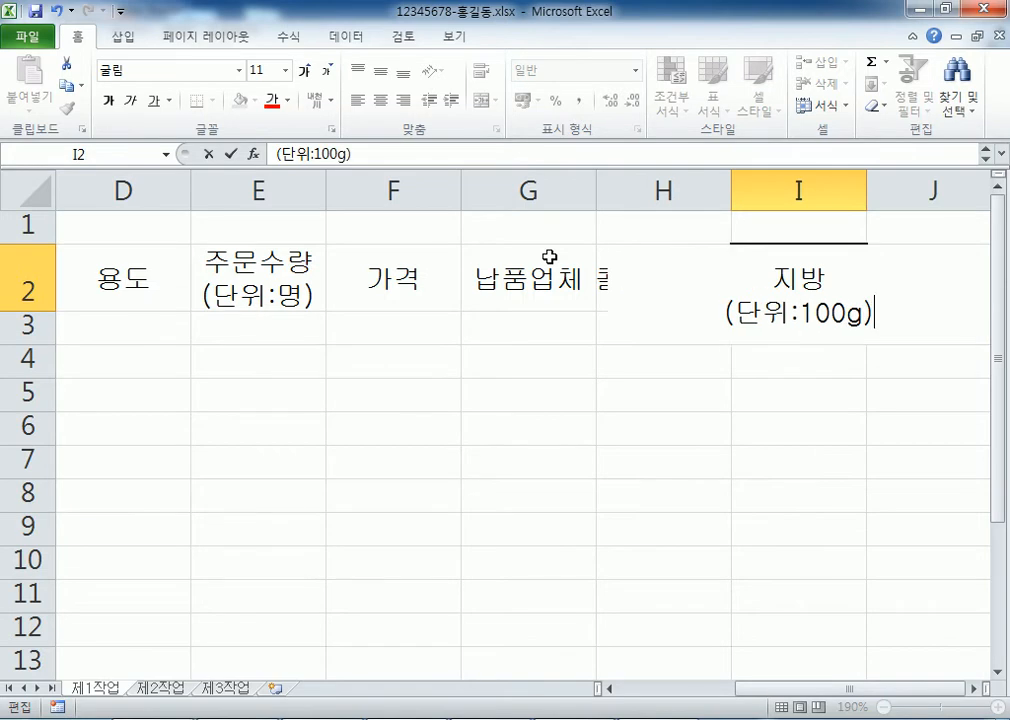
type(")")
key("Tab")
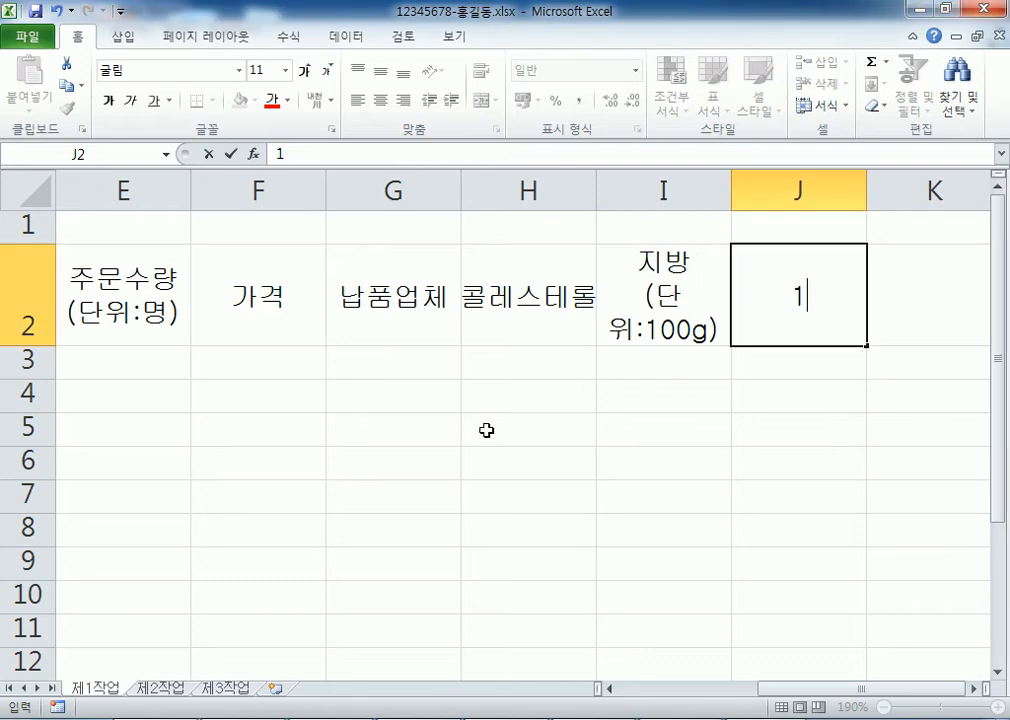
Enter the heading 1인분 가격 in cell J2
type("dls")
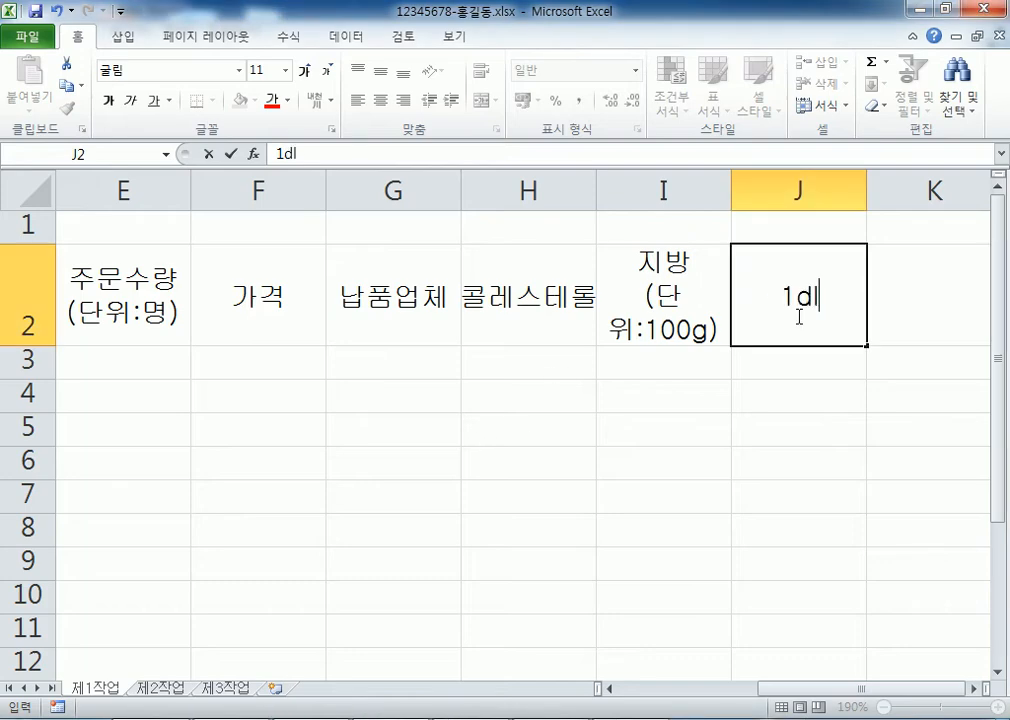
key("BackSpace")
key("BackSpace")
key("BackSpace")
key("Hangul")
type("인분")
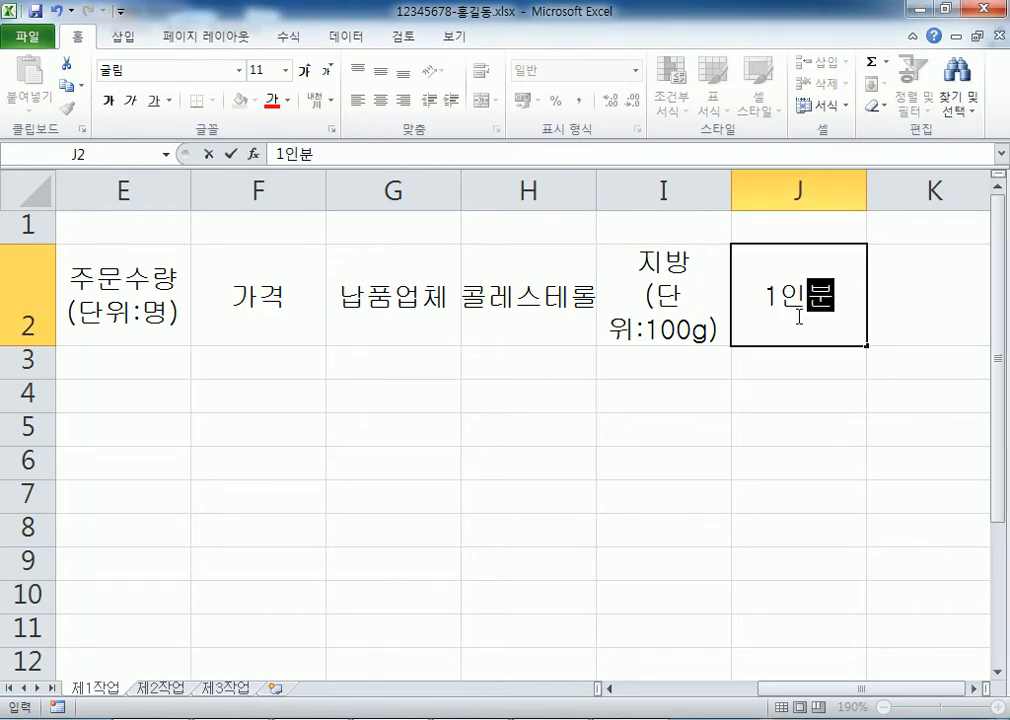
type(" 가격")
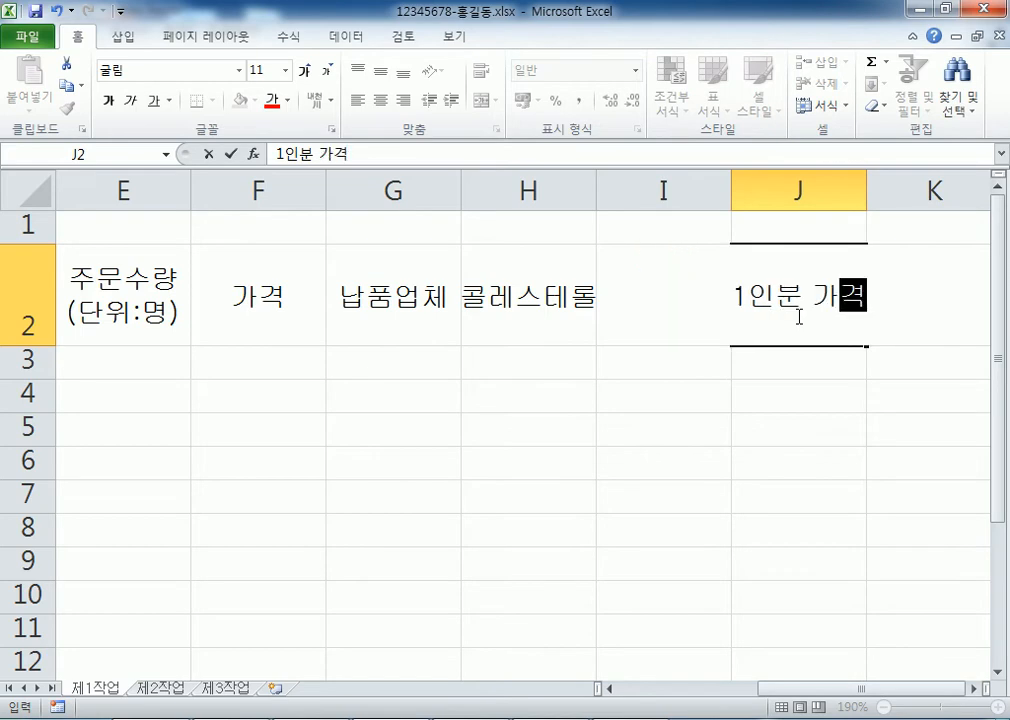
key("Return")
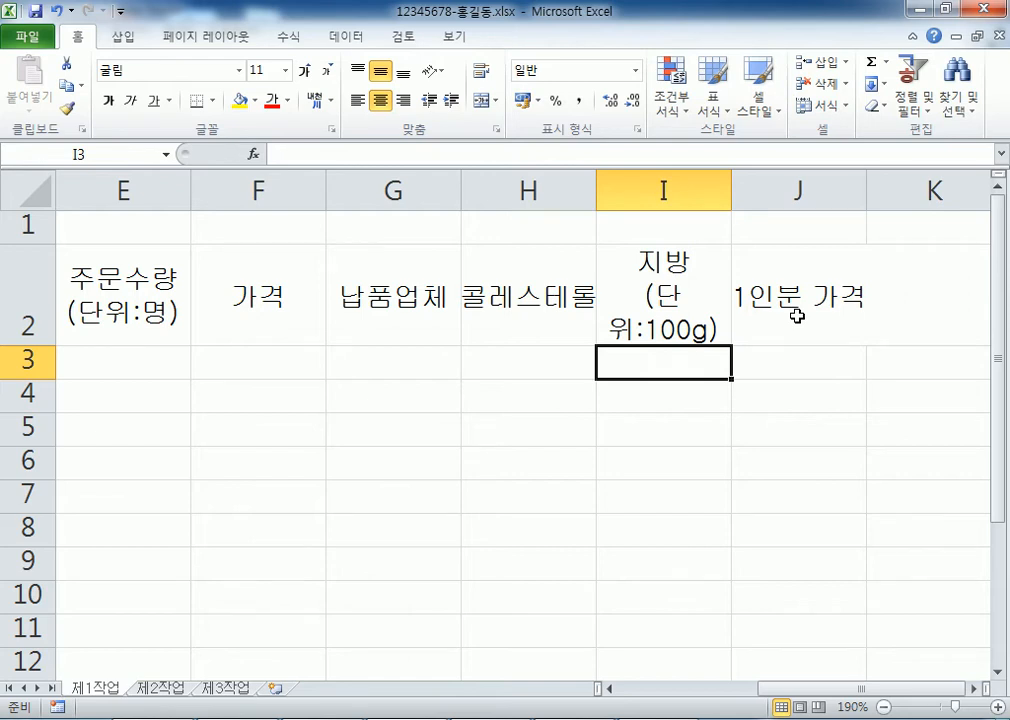
Widen column I until (단위:100g) in cell I2 fits on one line
left_click(612, 190)
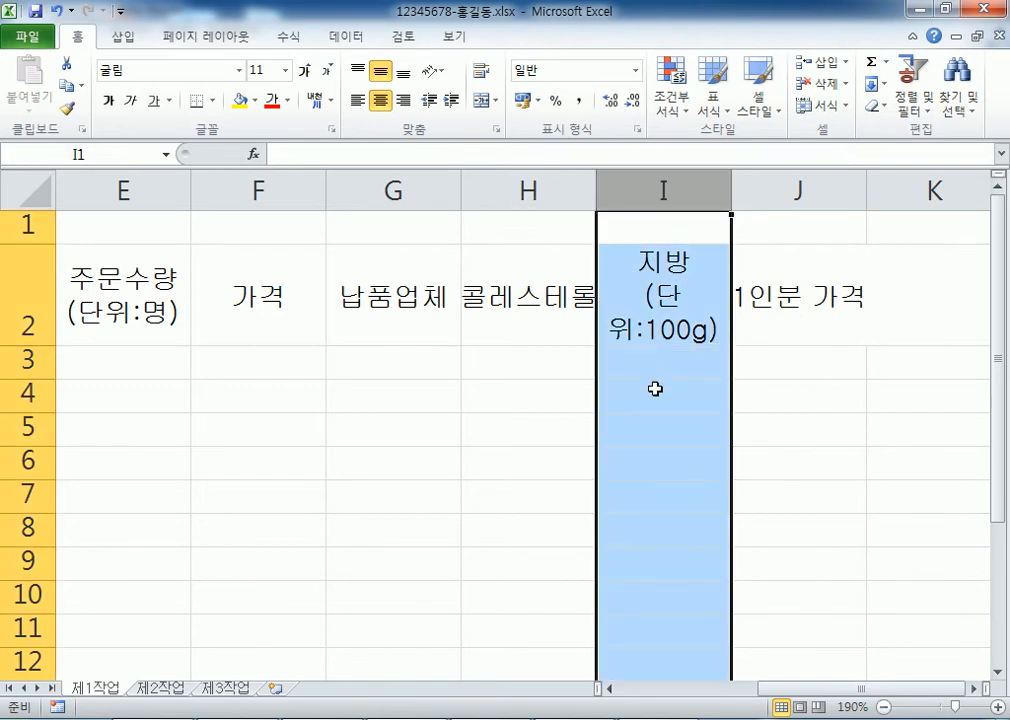
left_click(660, 283)
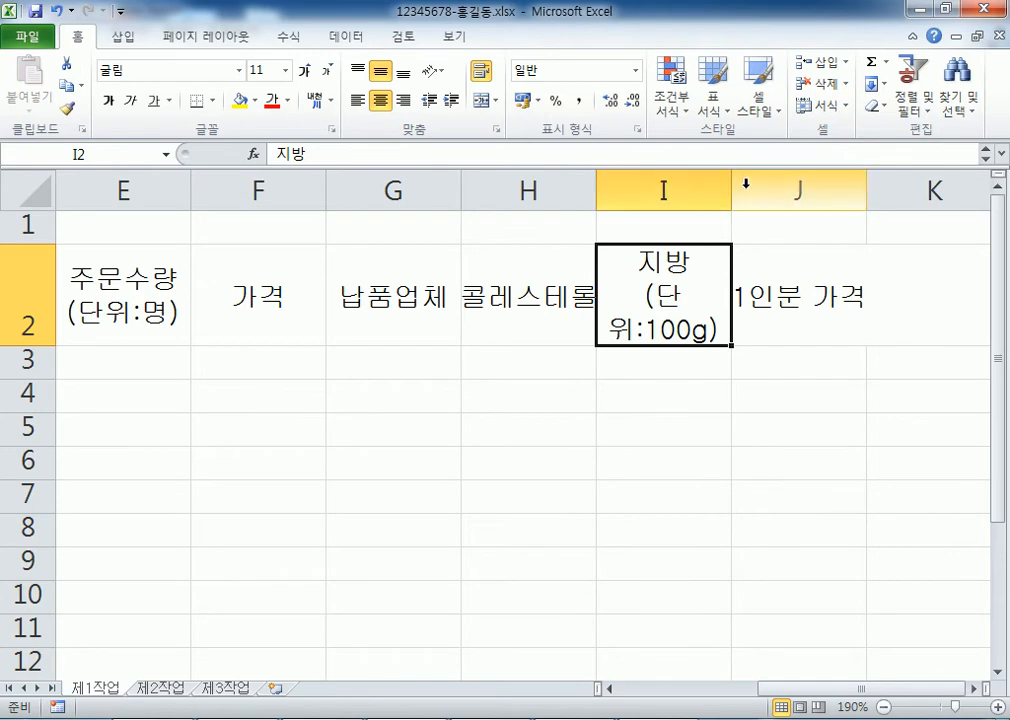
left_click_drag(731, 188, 775, 187)
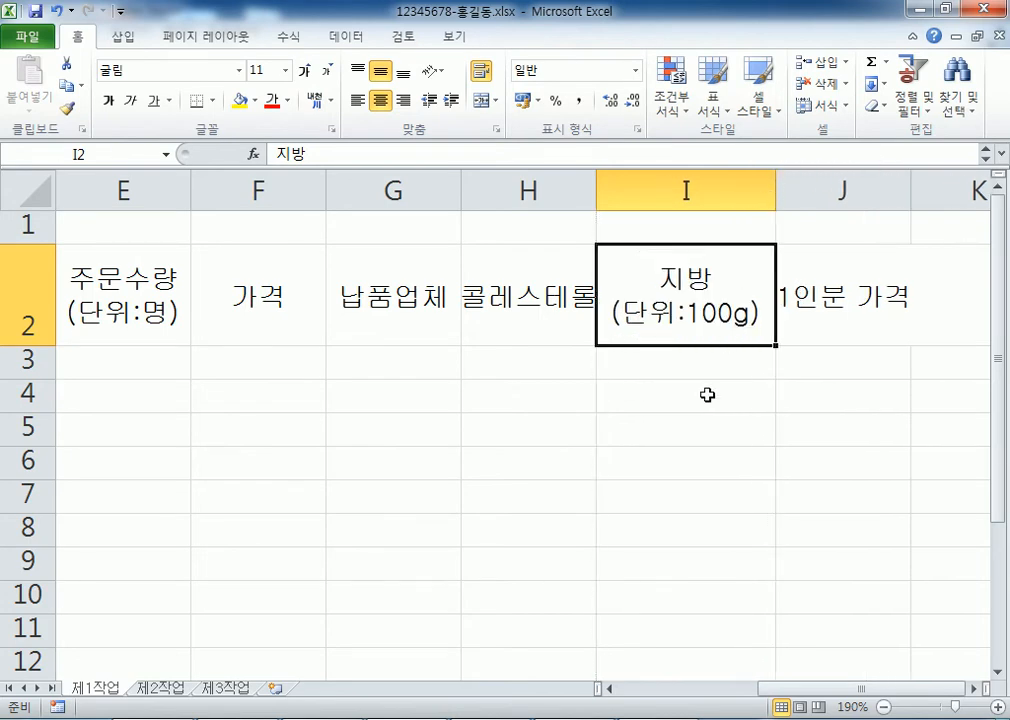
Narrow column I slightly around (단위:100g) and widen column J so the heading 1인분 가격 fits
mouse_move(775, 190)
left_mouse_down()
mouse_move(726, 190)
mouse_move(762, 190)
left_mouse_up()
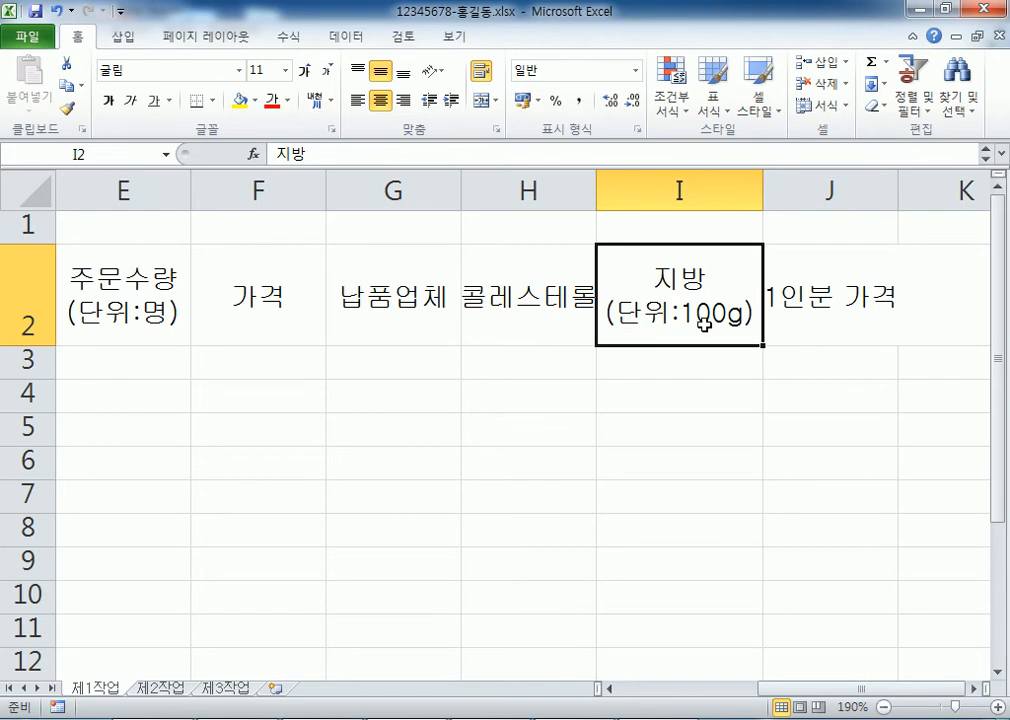
left_click(860, 197)
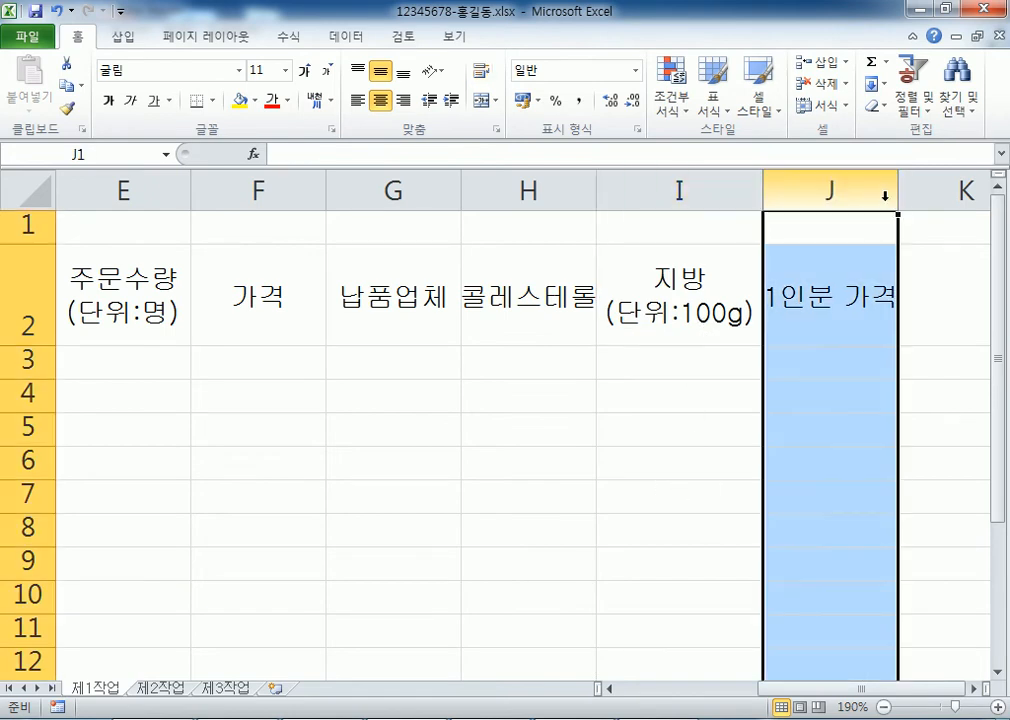
left_click_drag(899, 188, 907, 188)
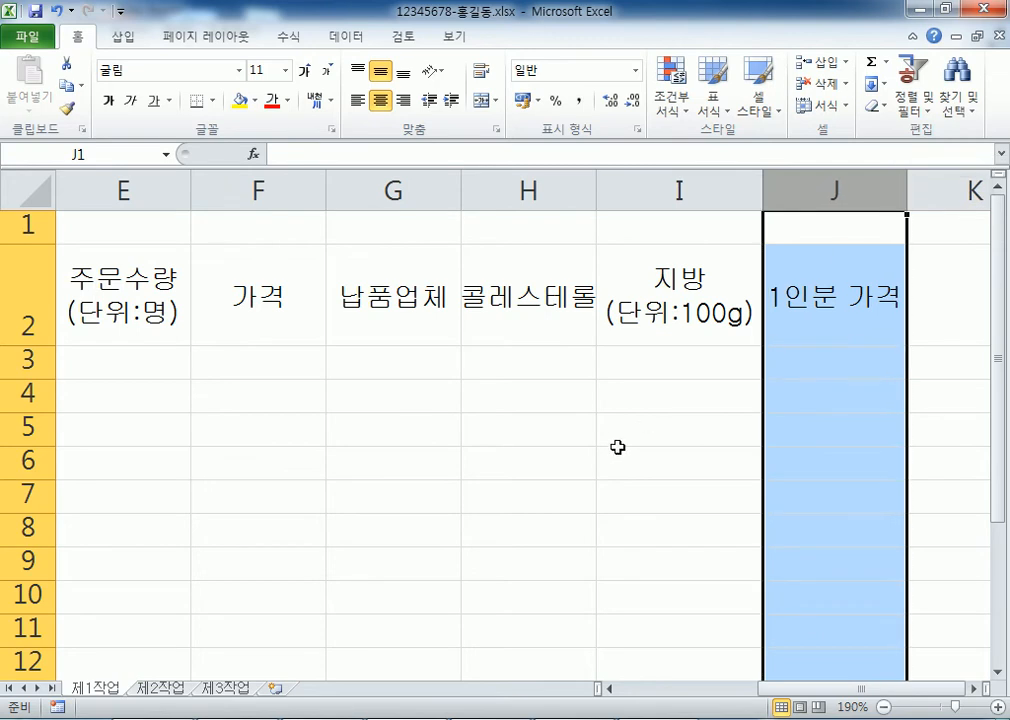
Widen column H so the heading 콜레스테롤 in H2 fits with some margin
left_click(541, 293)
left_click_drag(598, 194, 607, 194)
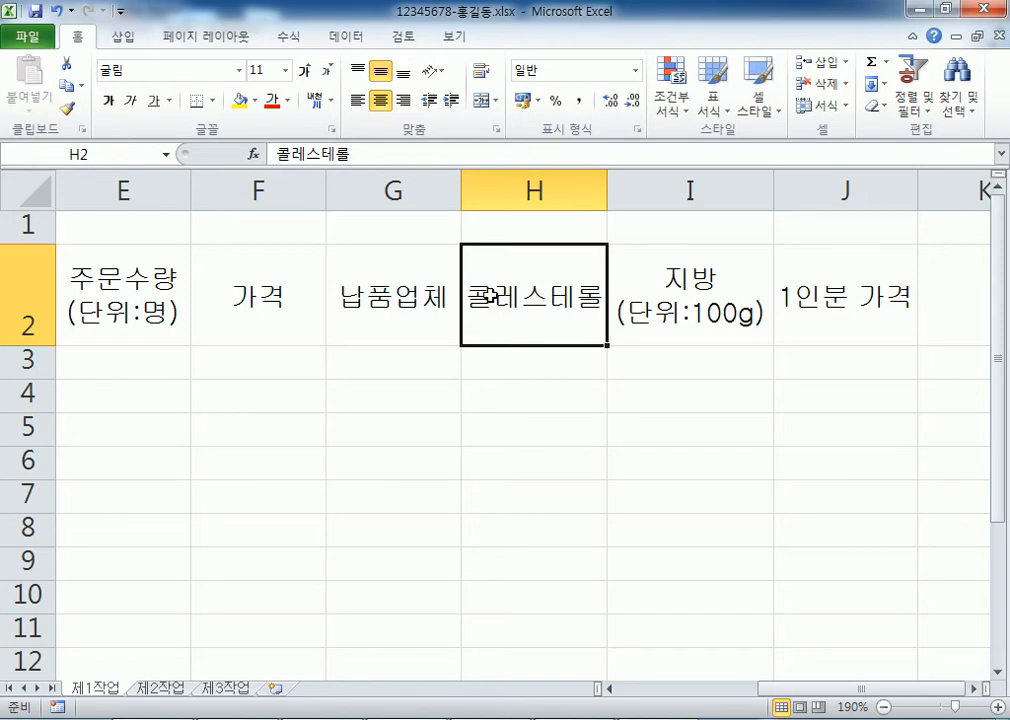
left_click_drag(607, 185, 617, 185)
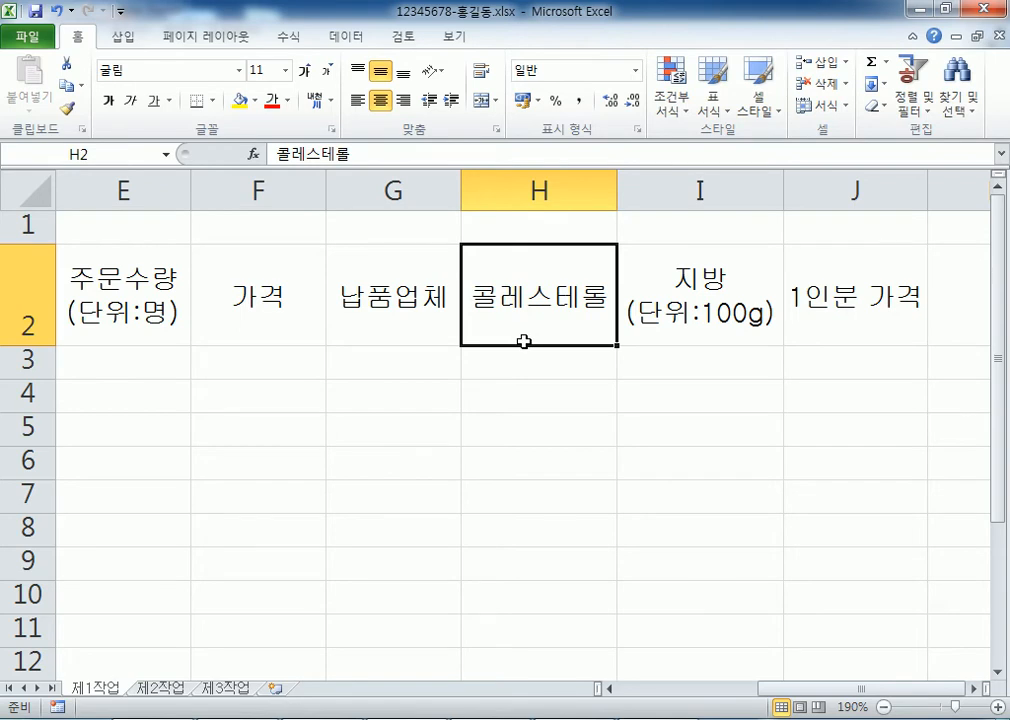
Go through the headings of row 2 from column A across to cell I2 to examine how they fit
key("Home")
key("Right")
key("Right")
key("Right")
key("Right")
key("Right")
key("Right")
key("Right")
key("Right")
key("Right")
key("Right")
key("Right")
key("Left")
key("Left")
key("Left")
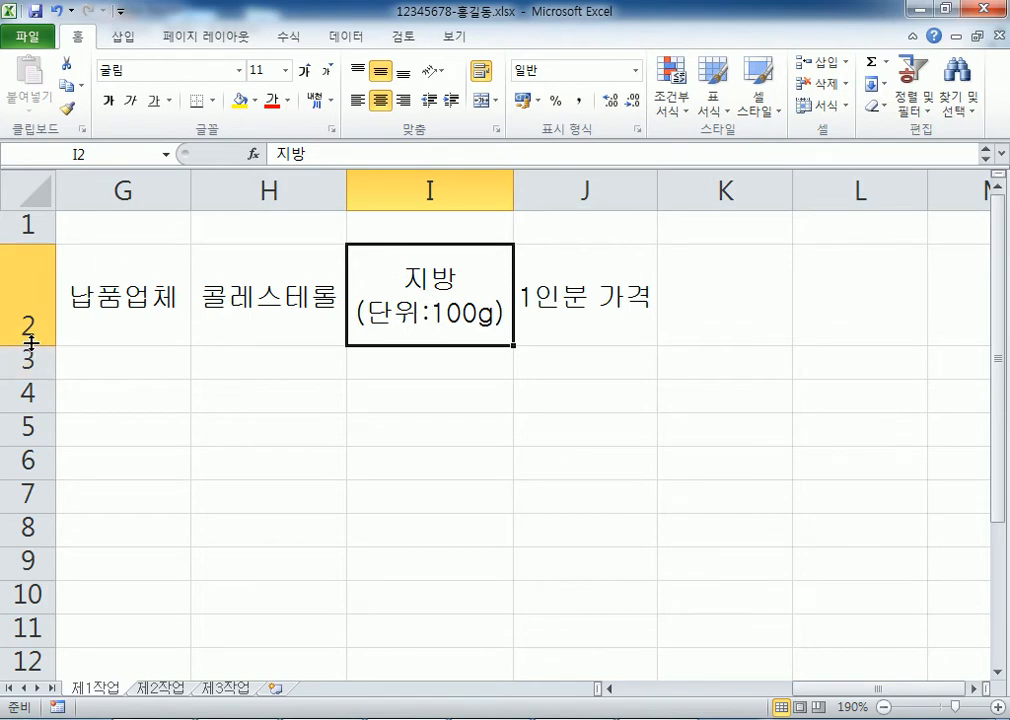
Auto-fit the height of row 2 to its two-line headings
left_click(16, 264)
left_click(32, 358)
left_click_drag(32, 356, 28, 290)
double_click(32, 343)
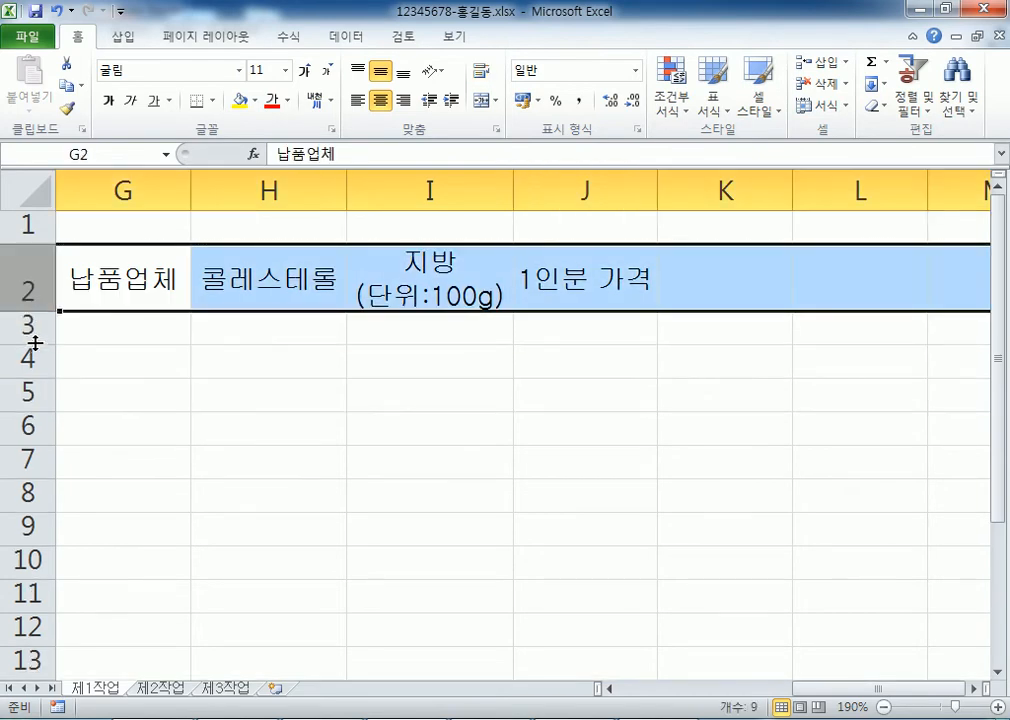
Try a taller row 2 with a narrower column I, restoring the column width and auto-fitting the row height
left_click(185, 352)
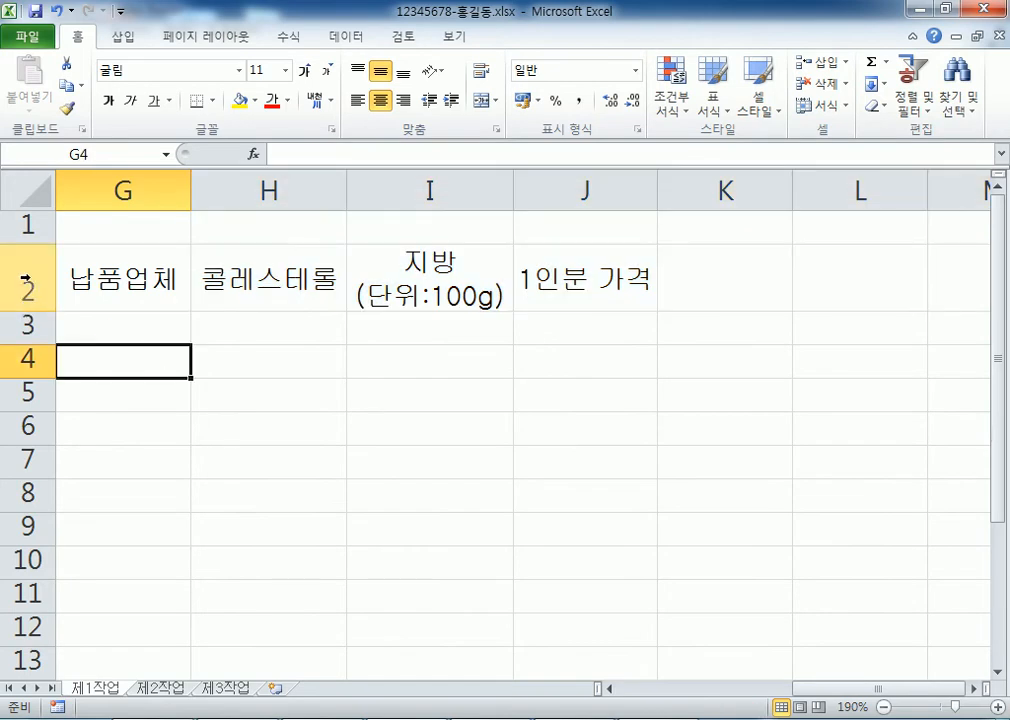
left_click_drag(37, 310, 38, 341)
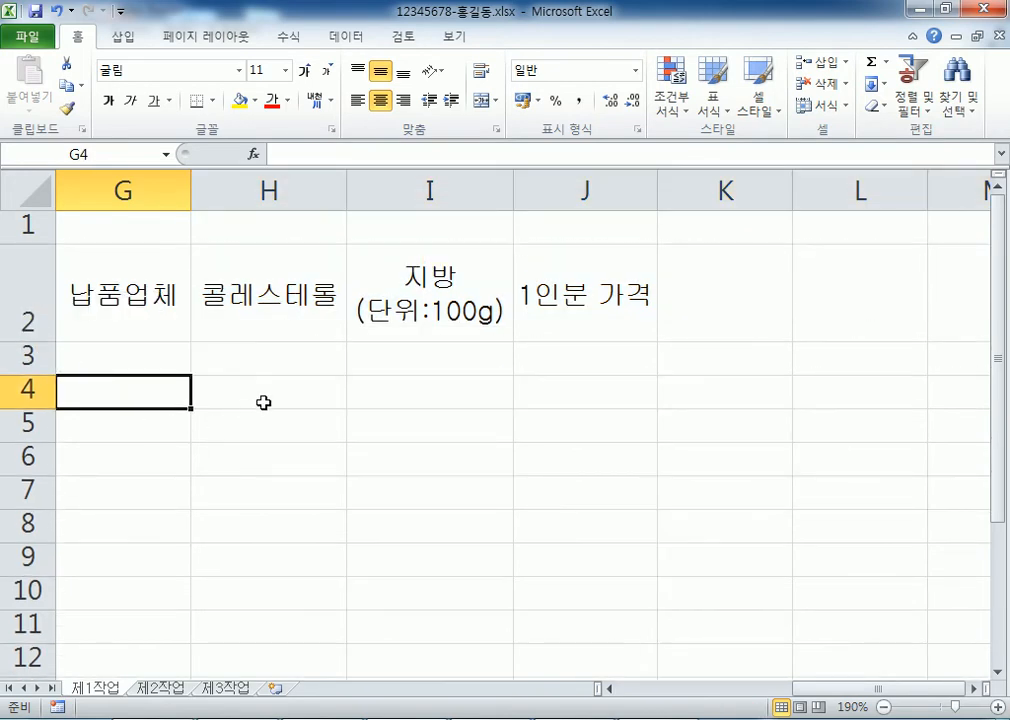
left_click(360, 315)
left_click_drag(514, 176, 462, 171)
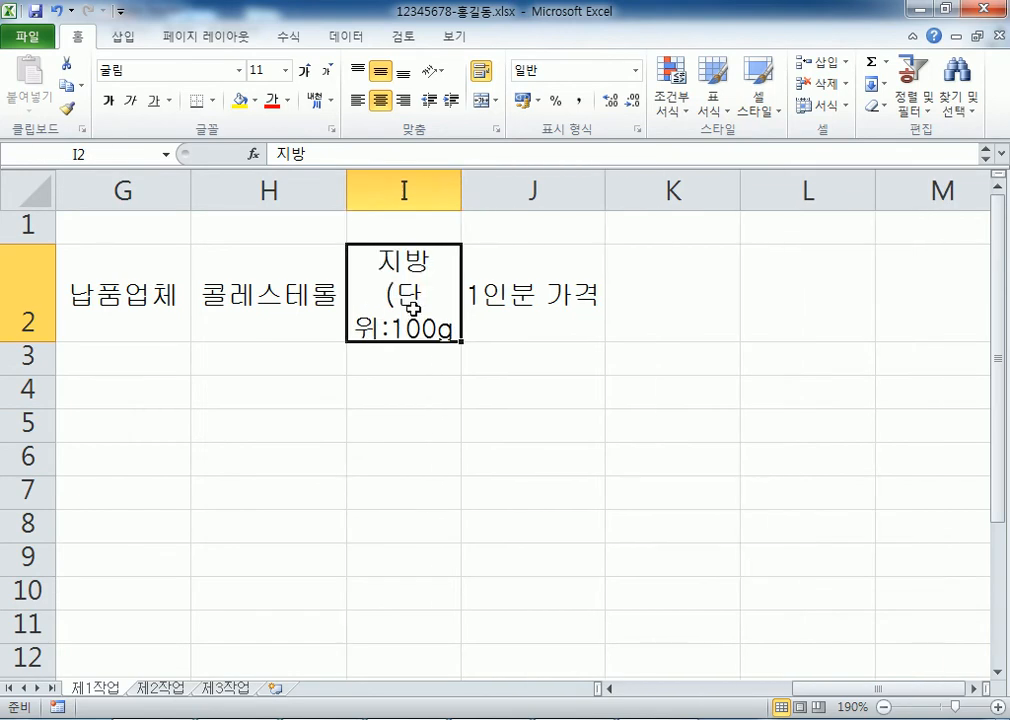
left_click_drag(461, 191, 510, 180)
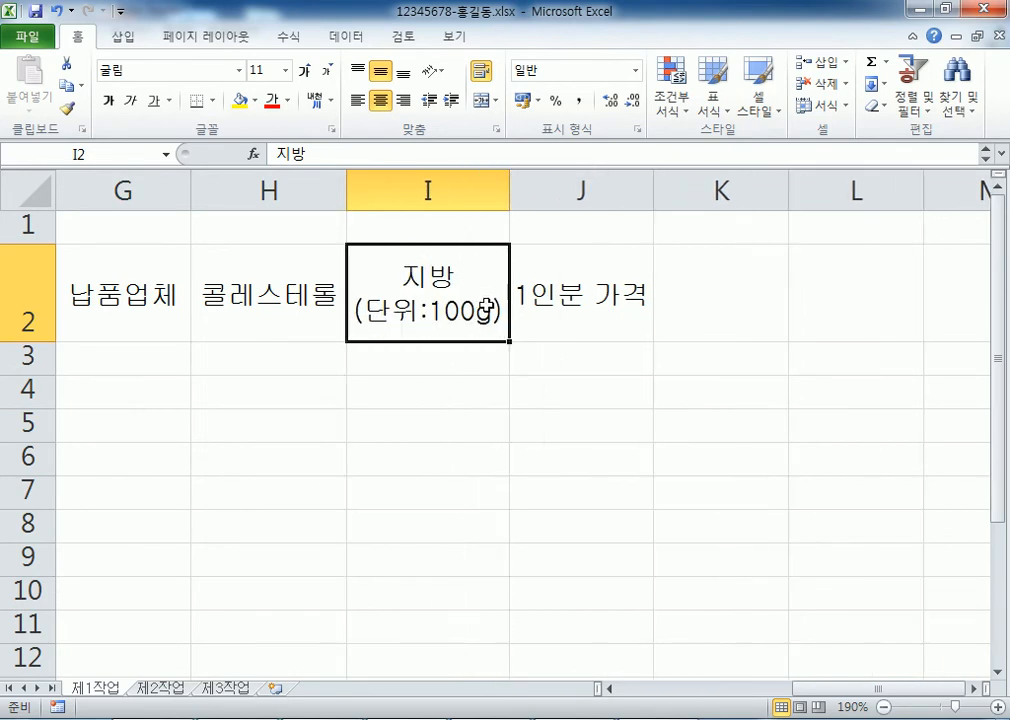
double_click(48, 341)
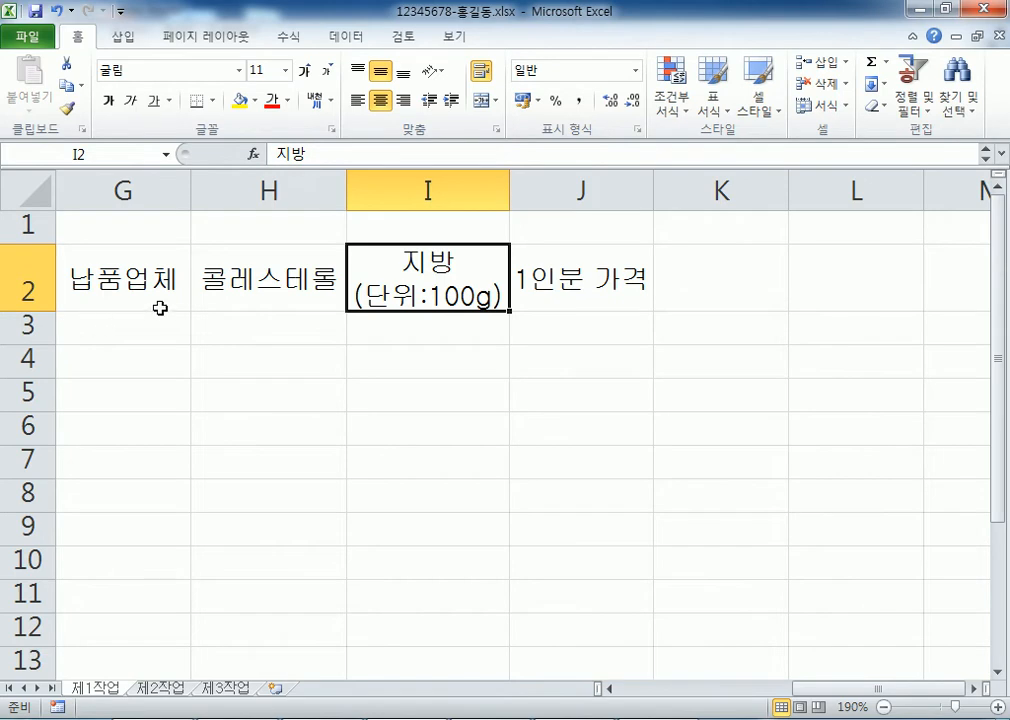
Resize column I so (단위:100g) fits on one line, and auto-fit the height of row 2
left_click_drag(509, 192, 477, 199)
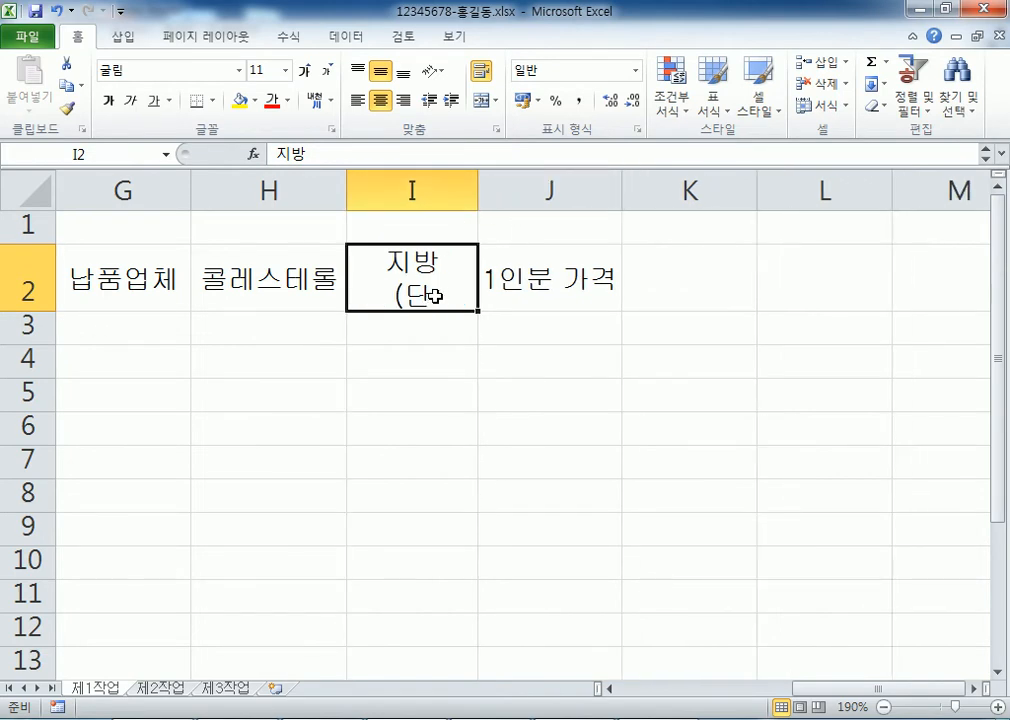
left_click_drag(41, 314, 33, 333)
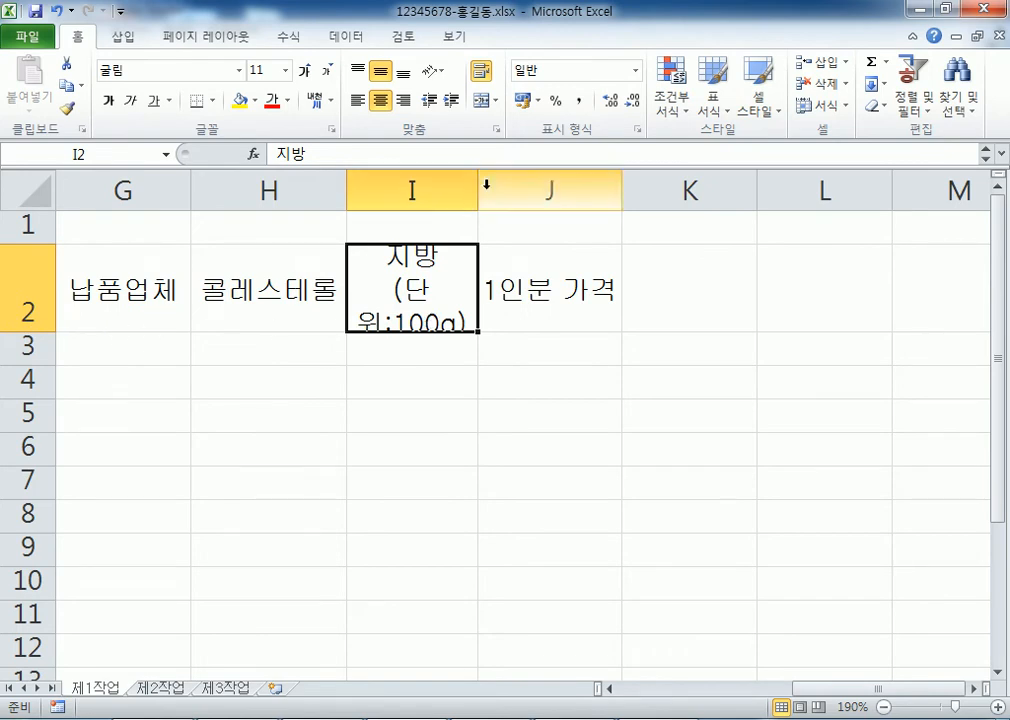
left_click_drag(477, 190, 517, 189)
double_click(30, 331)
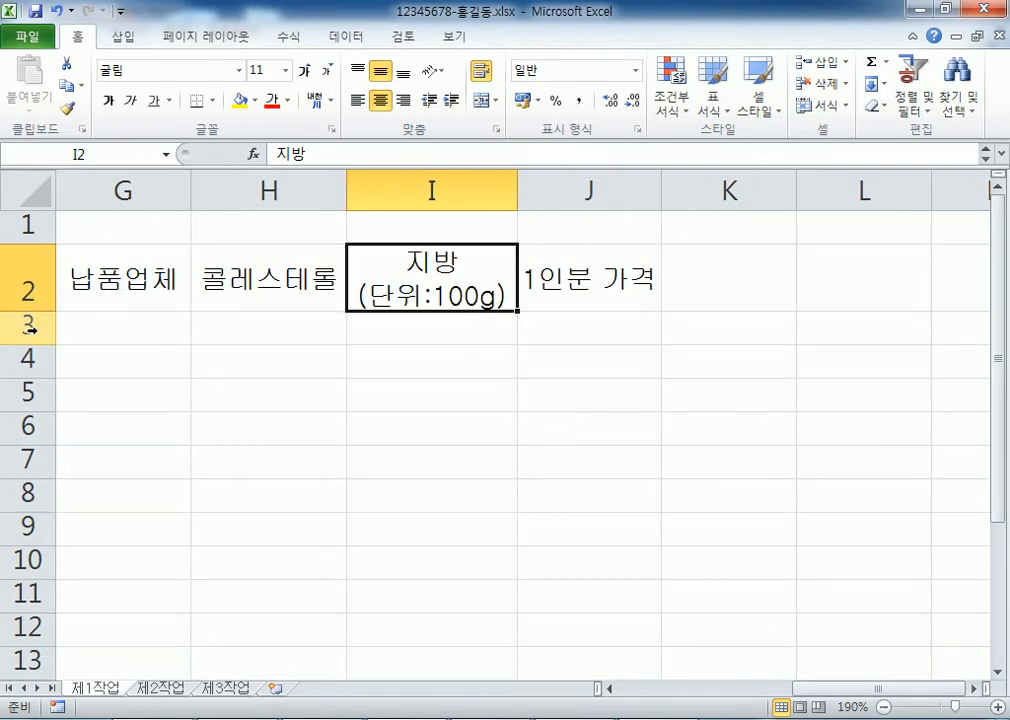
Review all the headings in B2:J2 at 130% zoom, from 주문일자 through 1인분 가격
key("Home")
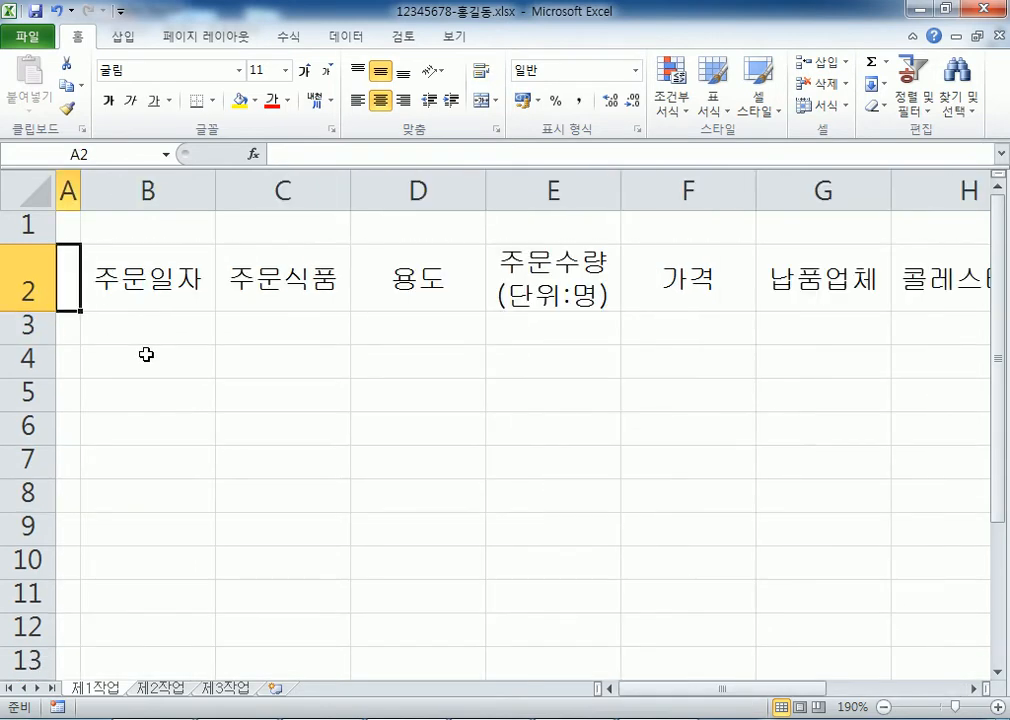
left_click(176, 337)
scroll(215, 358, "down", 1, "ctrl")
scroll(215, 358, "down", 3, "ctrl")
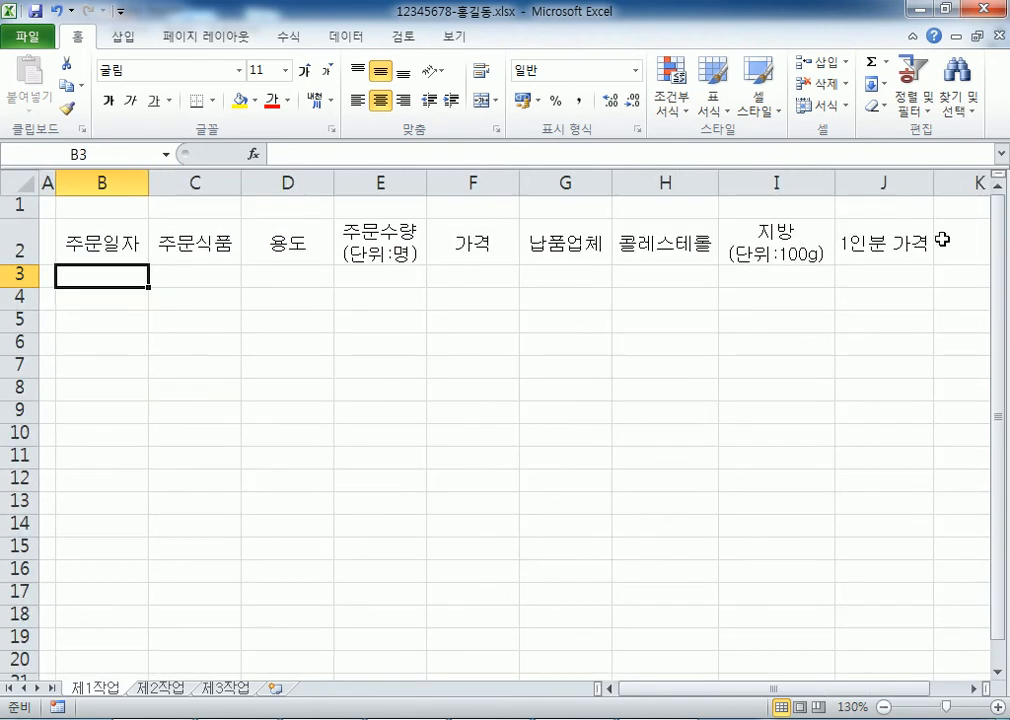
left_click_drag(113, 237, 406, 239)
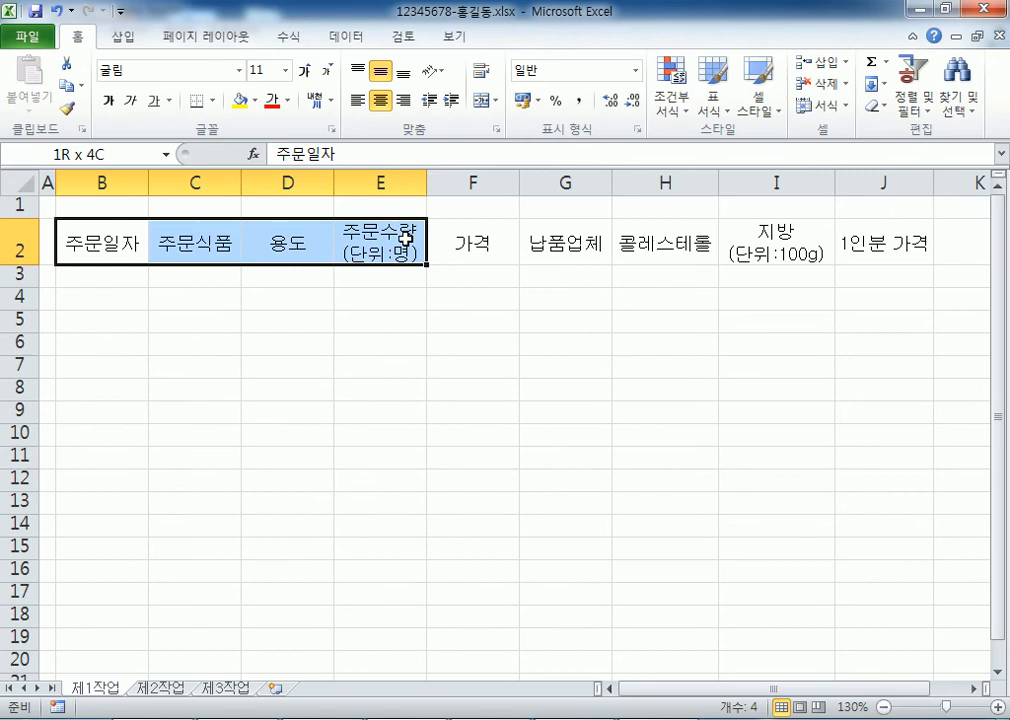
left_click(82, 250)
left_click(292, 243)
left_click(394, 231)
left_click(458, 234)
left_click(538, 240)
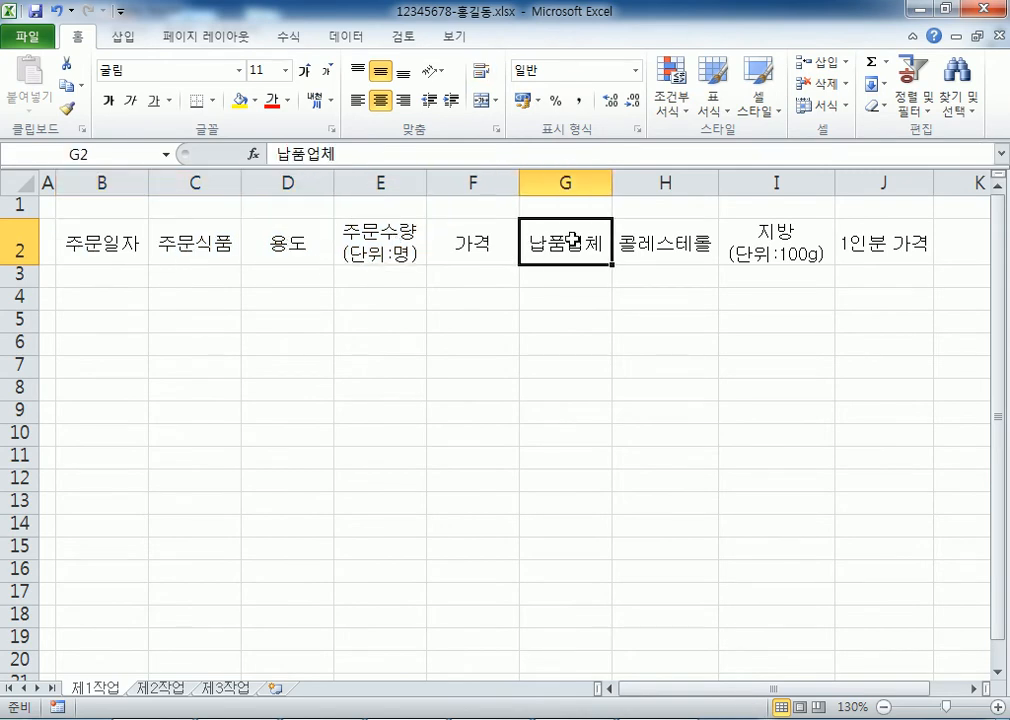
left_click(624, 232)
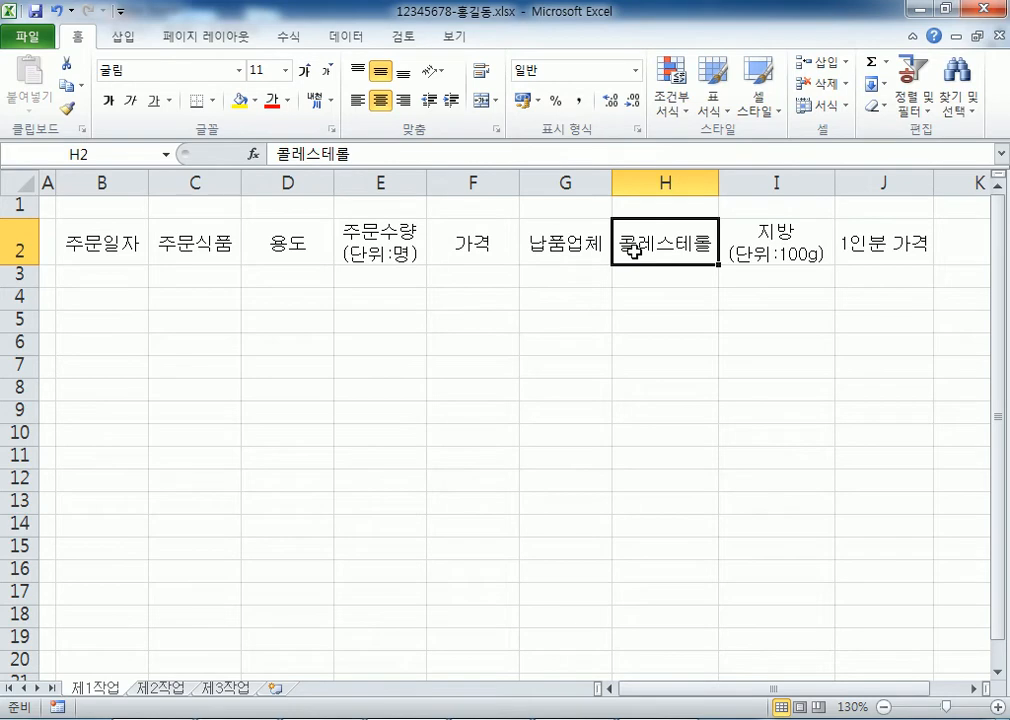
left_click(800, 253)
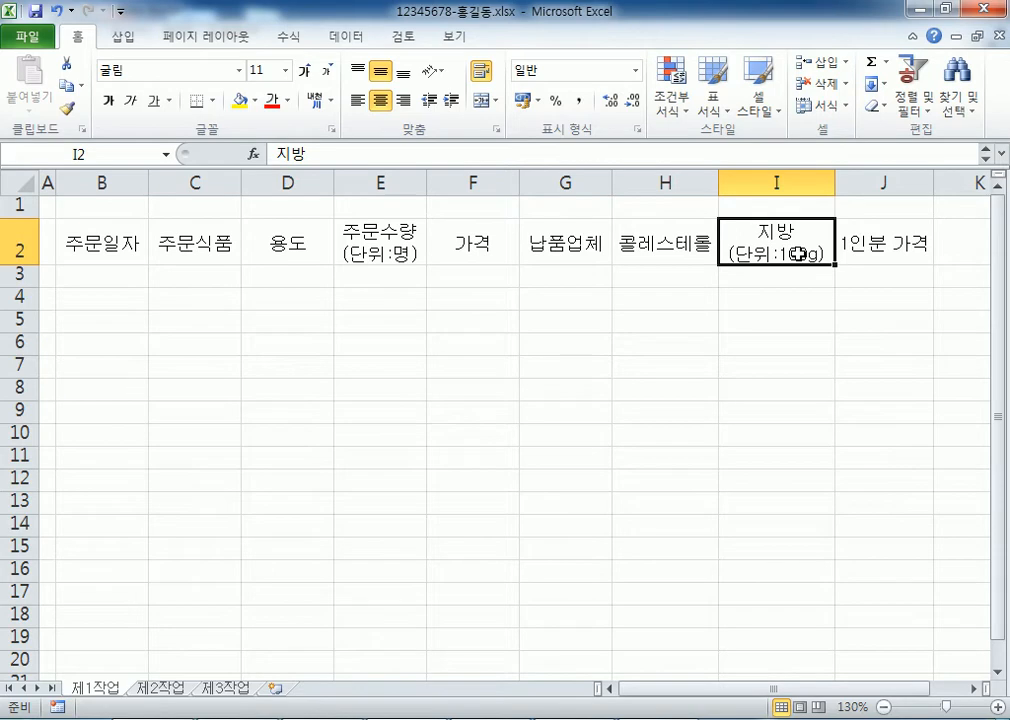
left_click_drag(84, 240, 870, 244)
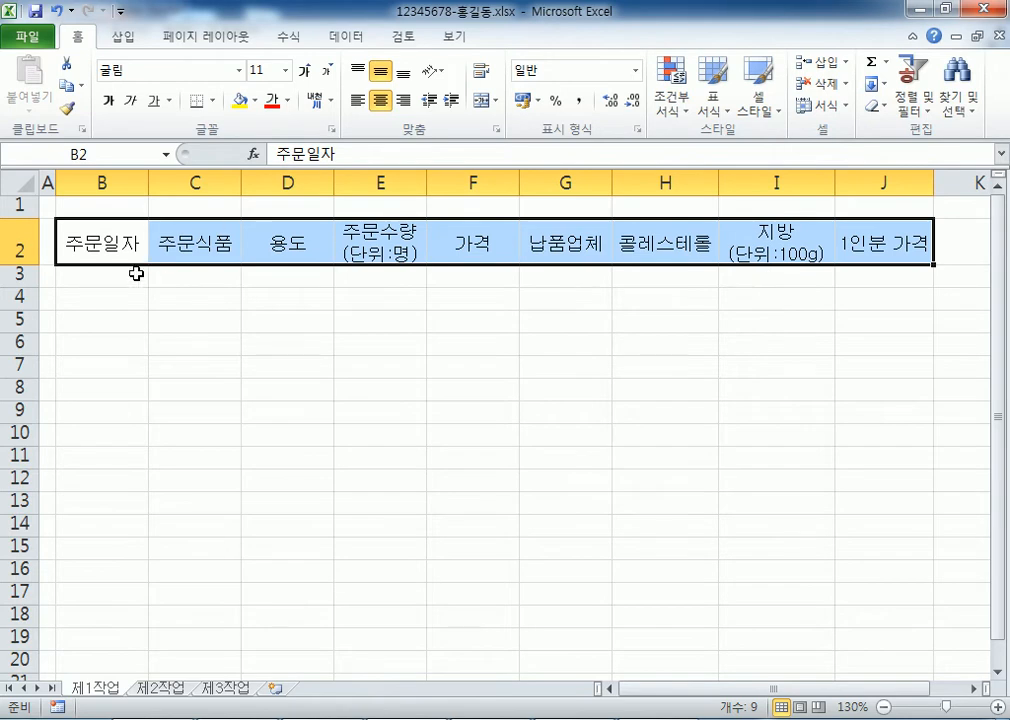
Enter the first order date, 2009년 01월 02일, in cell B3
left_click(106, 274)
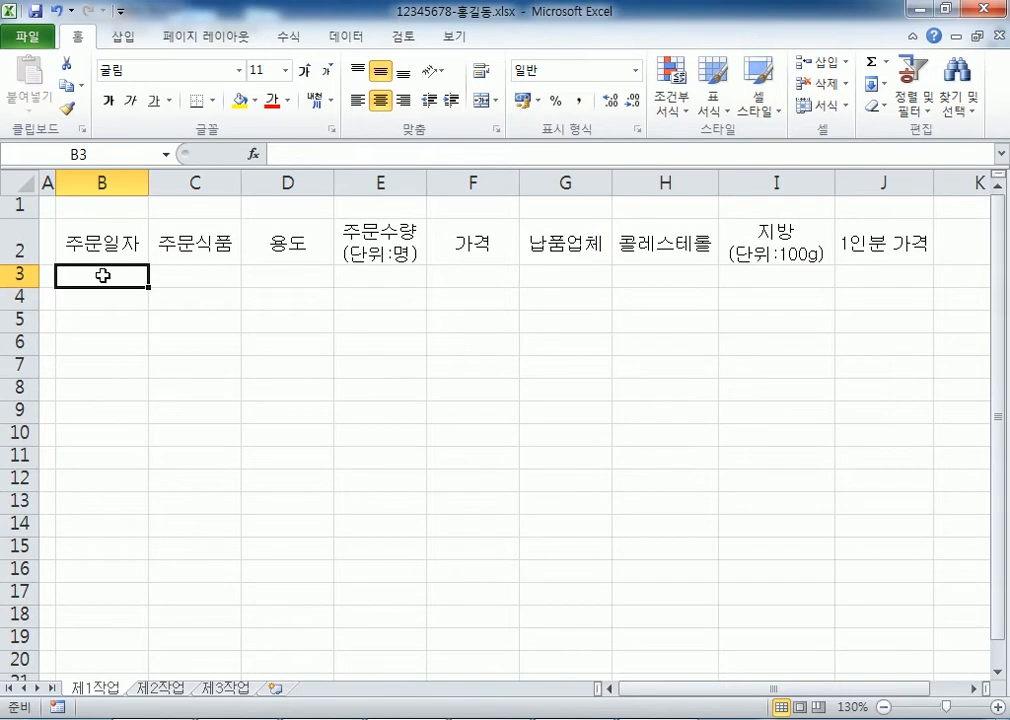
type("200")
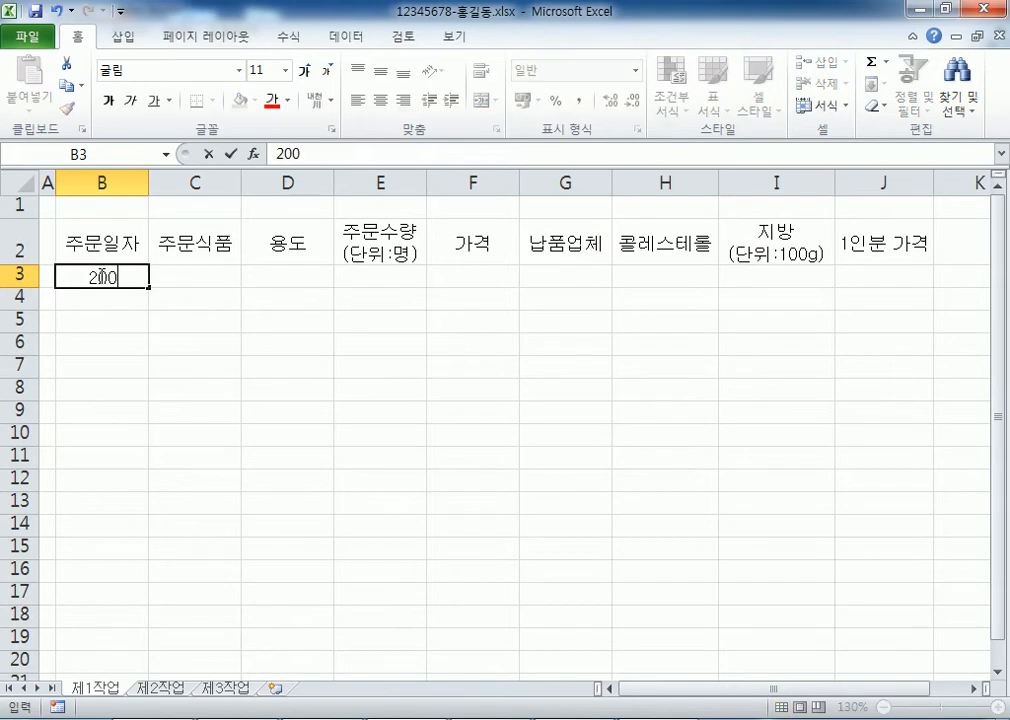
type("9년 0")
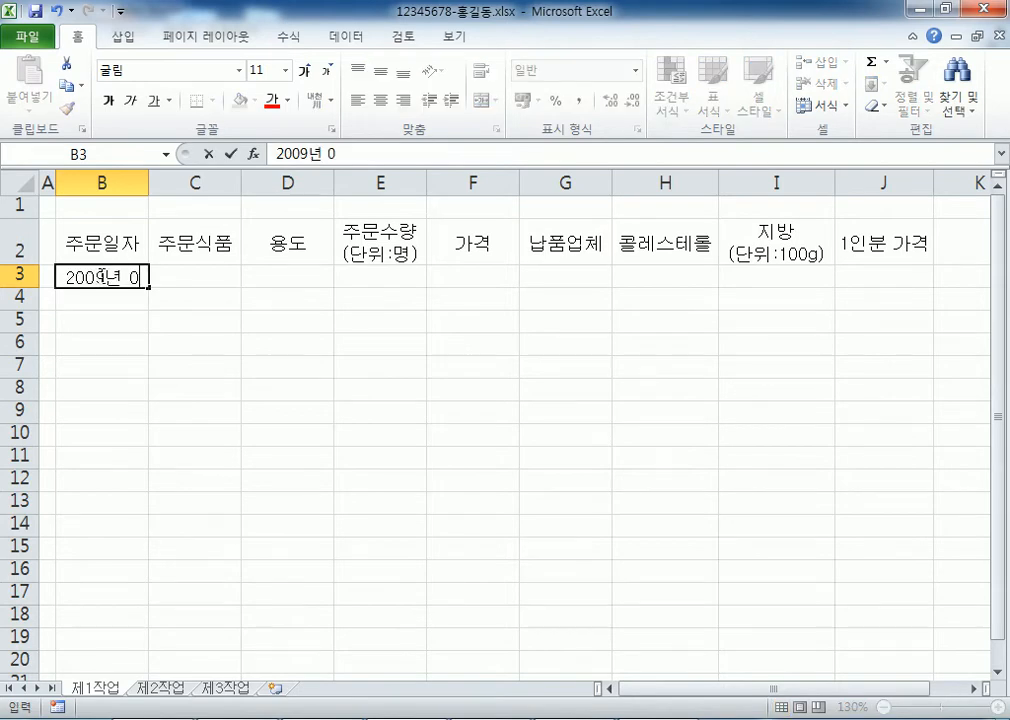
type("1월")
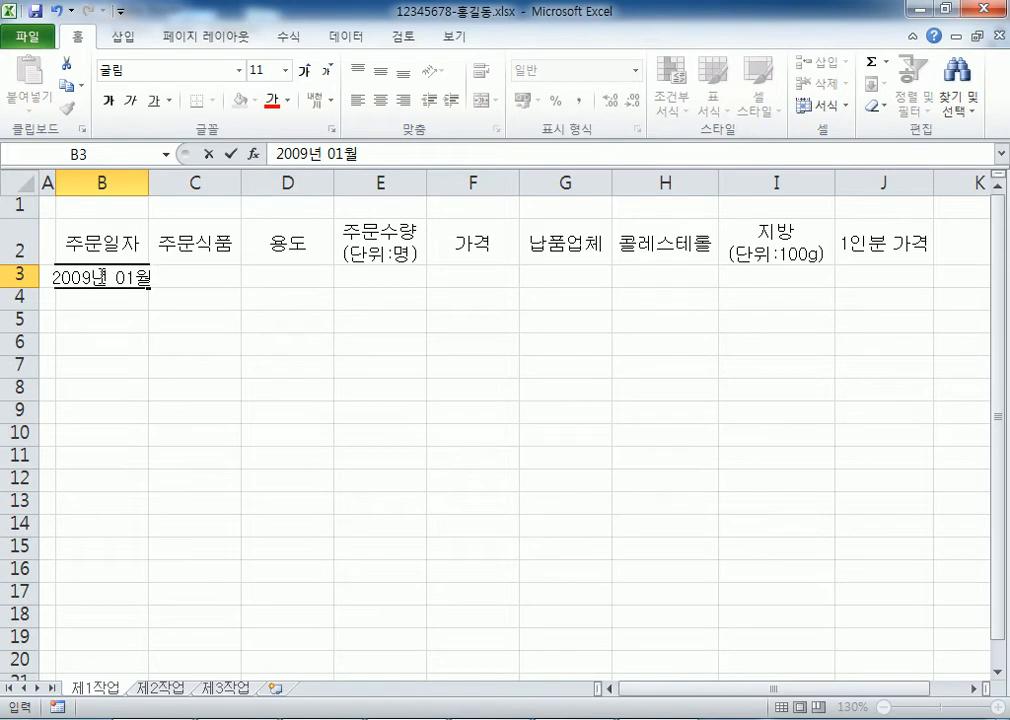
type(" 02일")
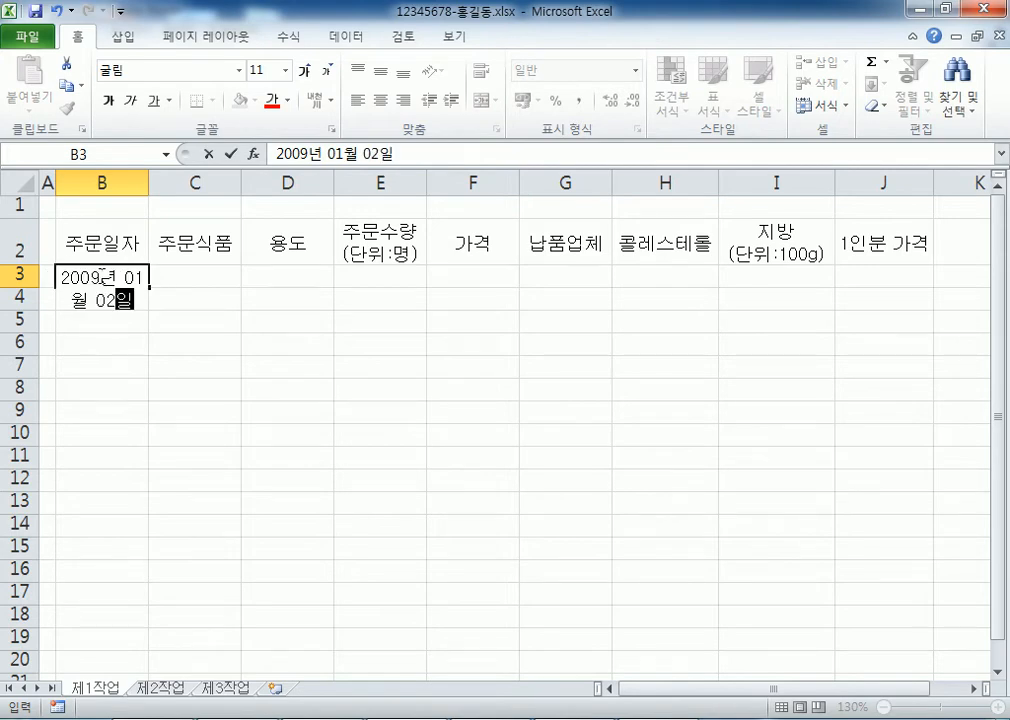
key("Return")
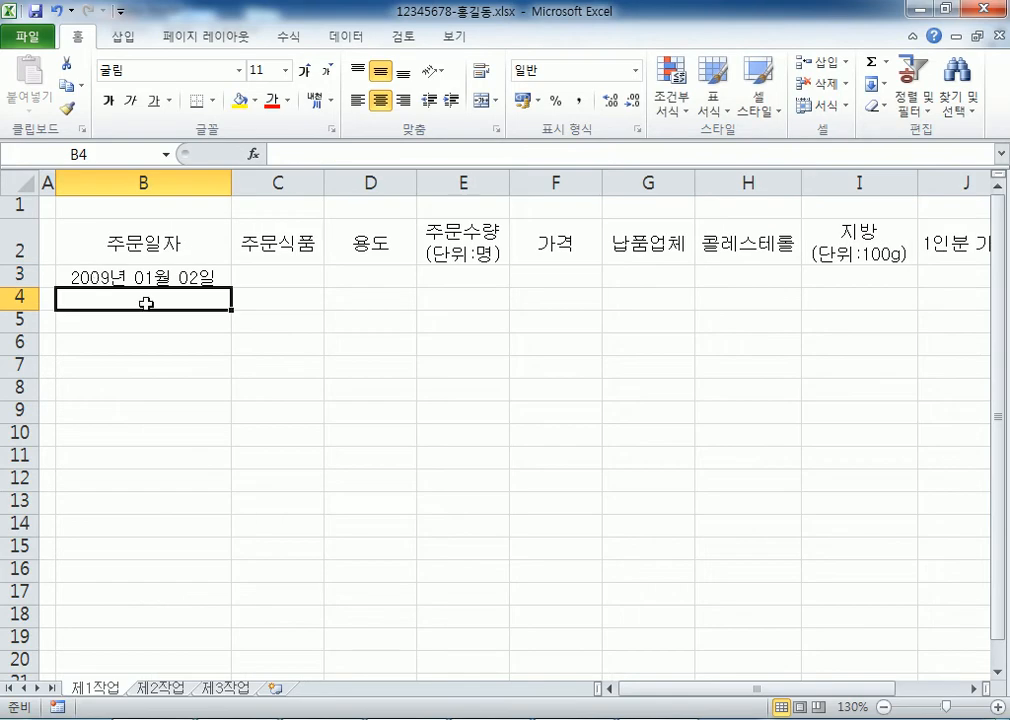
Enter the order dates 9-1-10 in cell B4 and 9-1-13 in cell B5
left_click(182, 275)
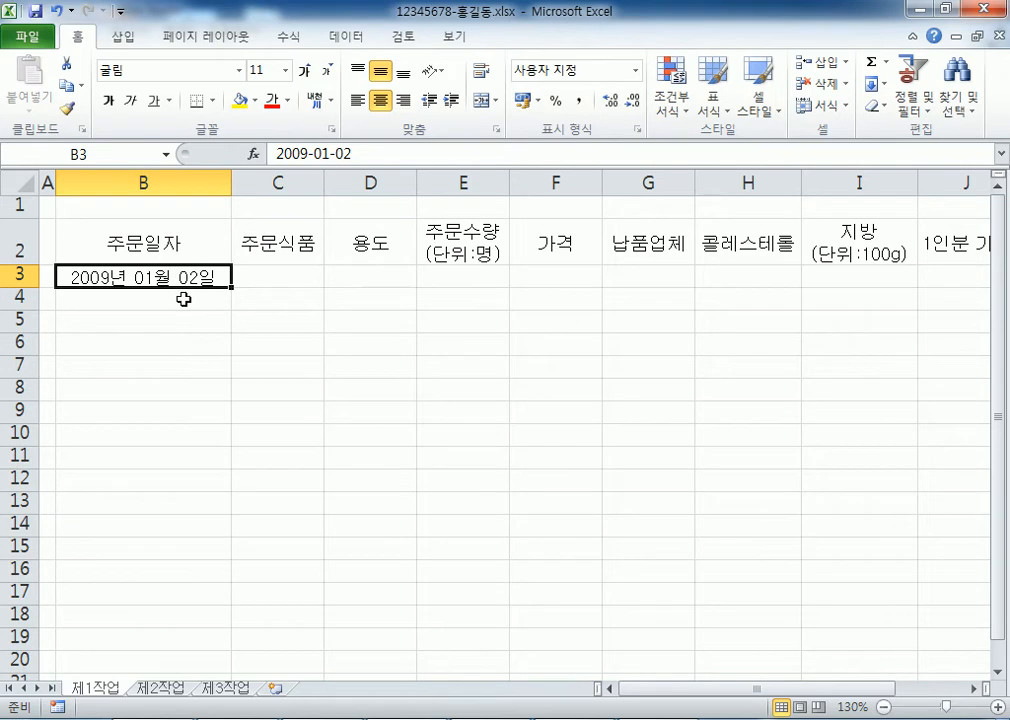
left_click(186, 298)
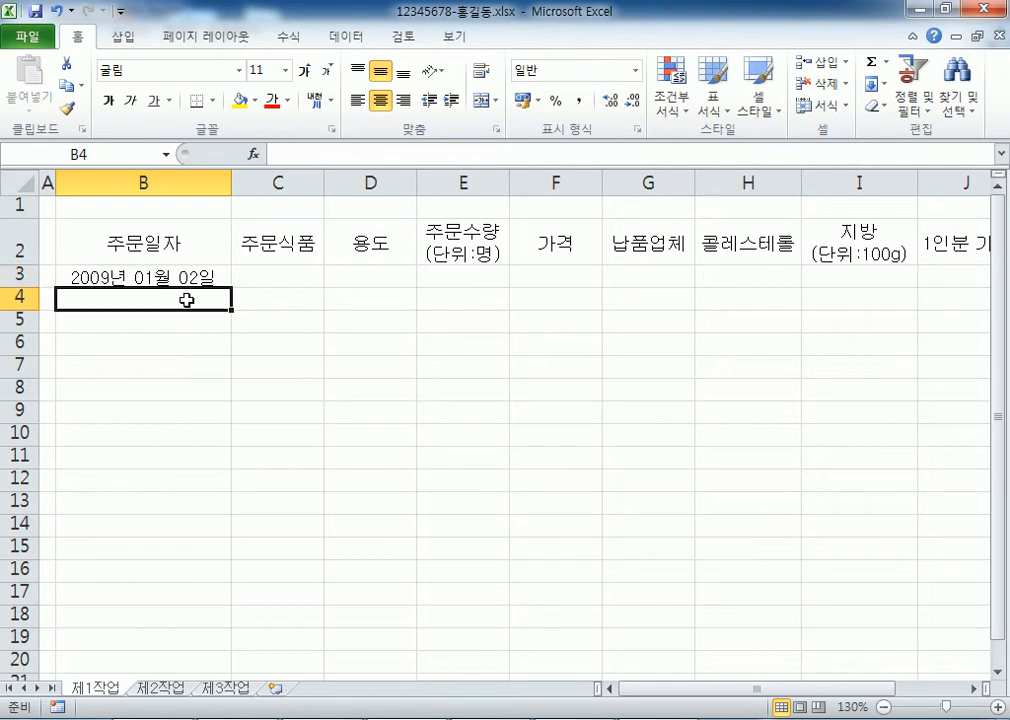
type("9-1-10")
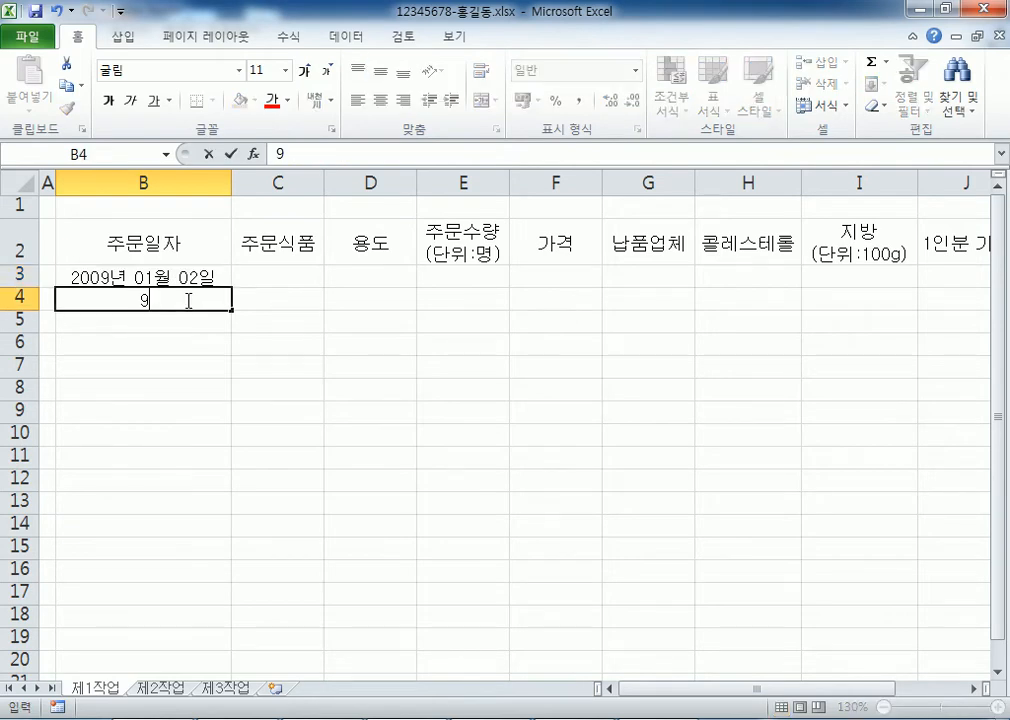
key("Return")
type("9-01-13")
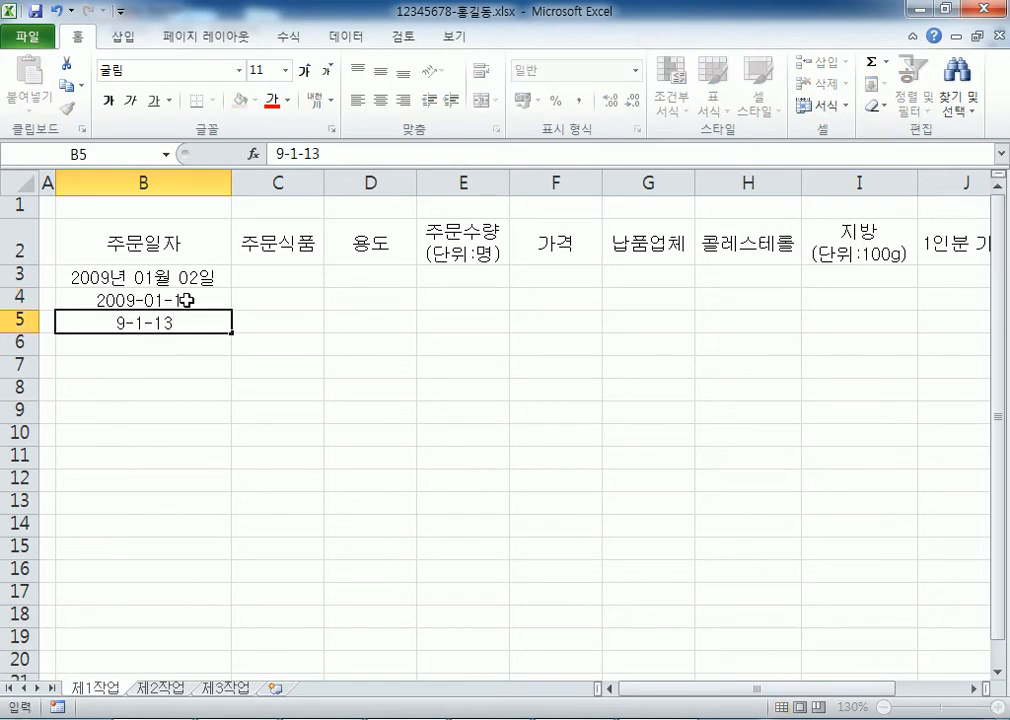
key("Return")
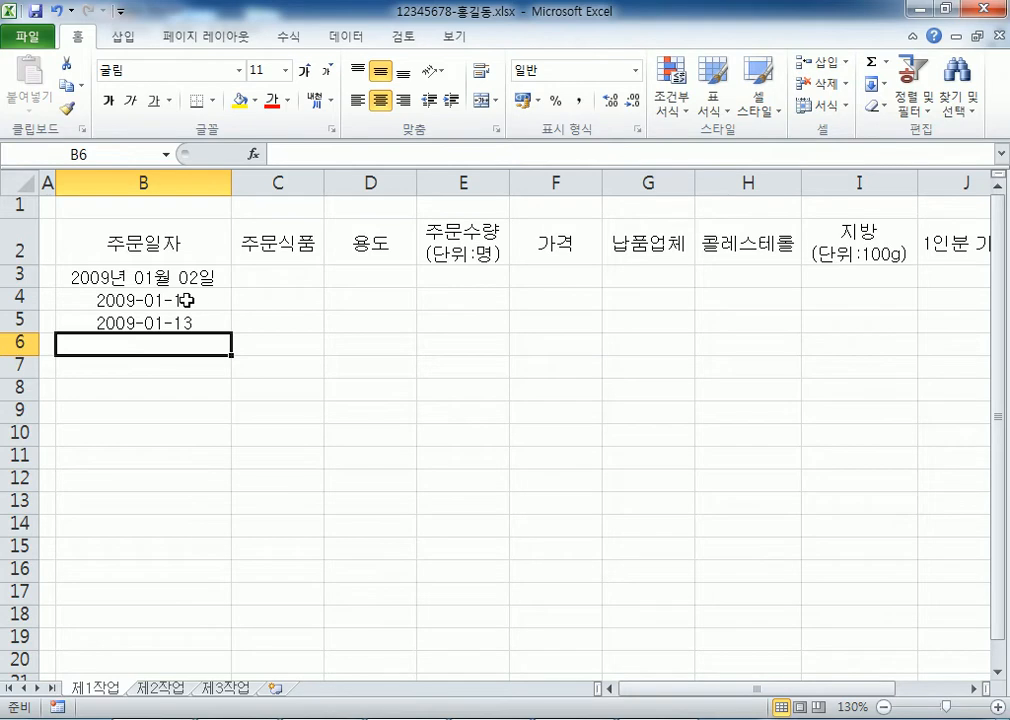
Compare how the date in B3 is displayed with the dates in B4 and B5 at 190% zoom
scroll(187, 299, "up", 4)
left_click(138, 330)
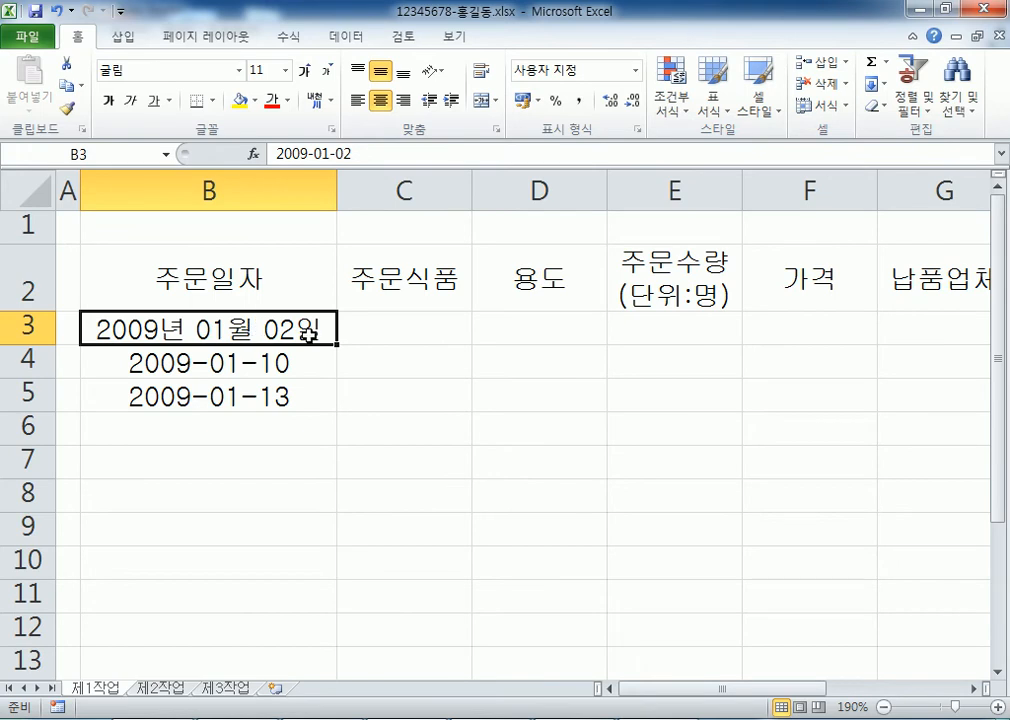
scroll(222, 330, "down", 1)
left_click(210, 312)
scroll(216, 318, "up", 1)
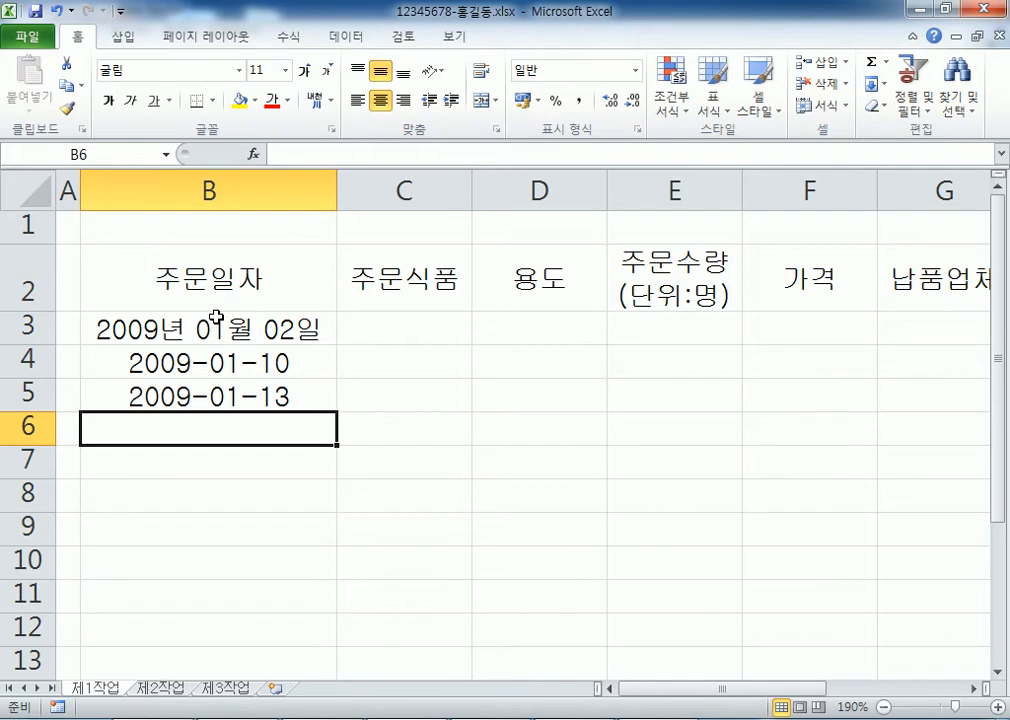
Enter the order date 9-1-24 in cell B6
type("2009")
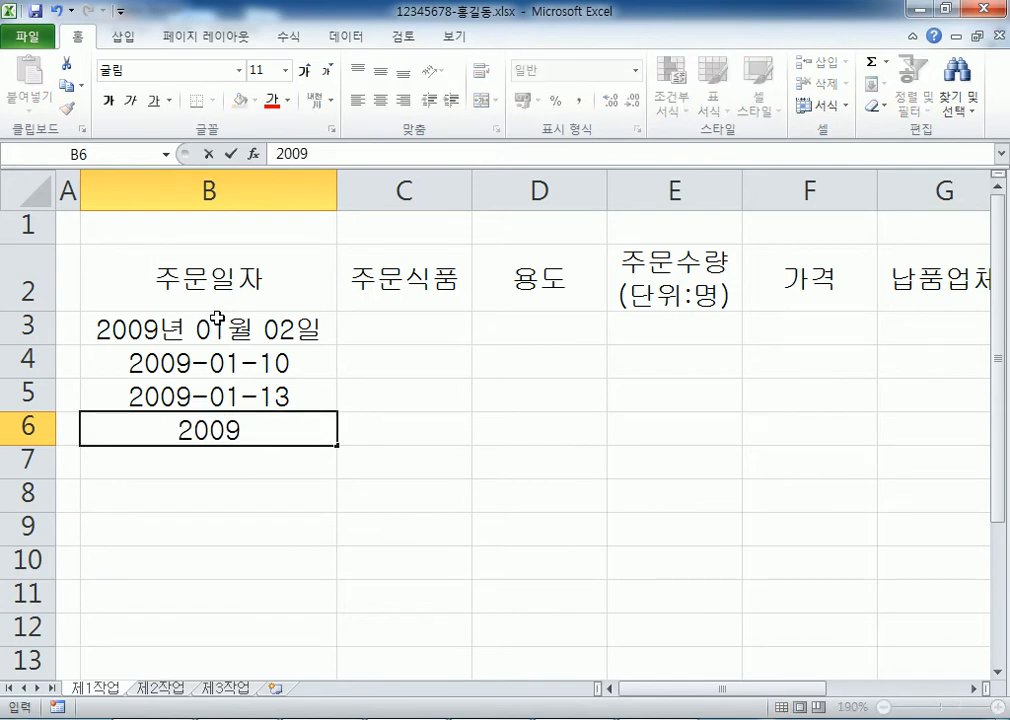
key("Escape")
type("9-")
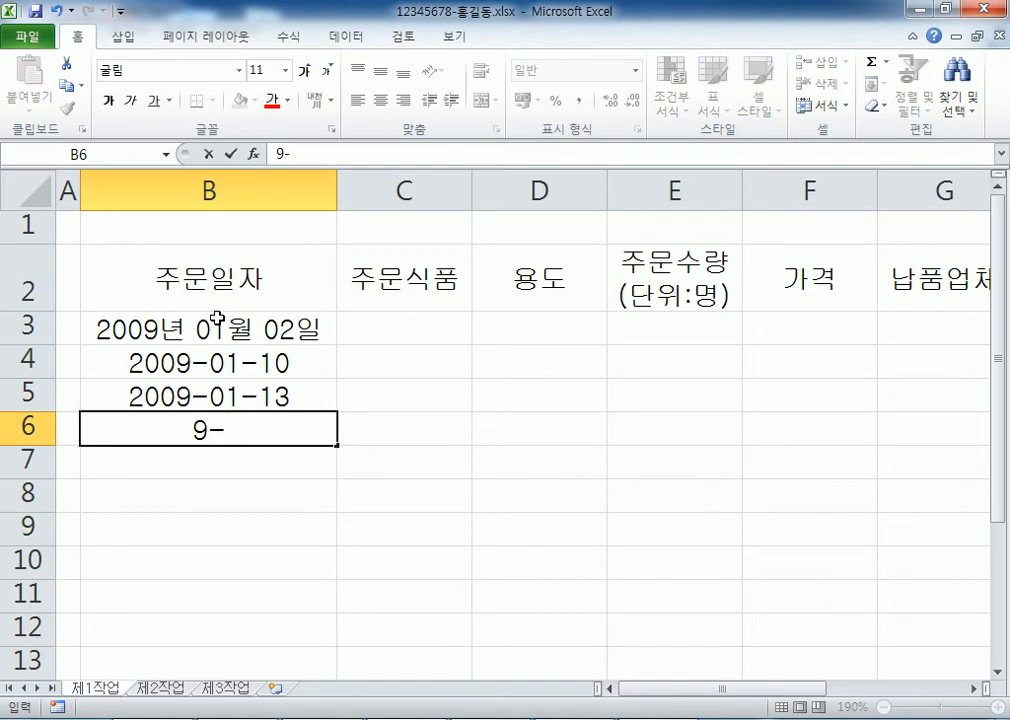
type("1-24")
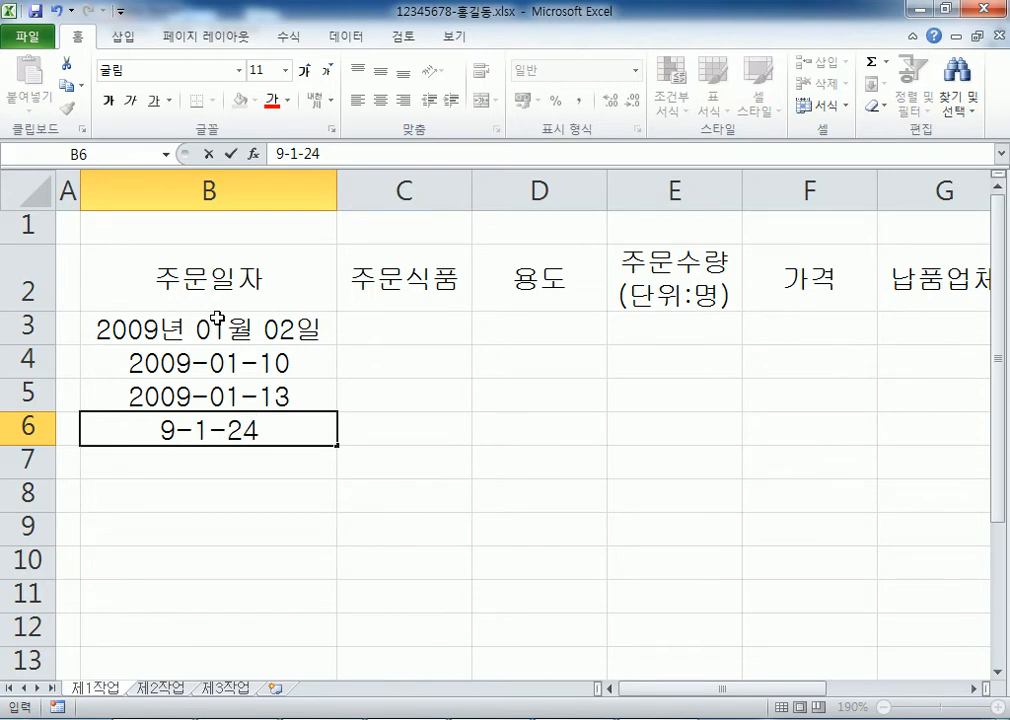
scroll(216, 318, "down", 1)
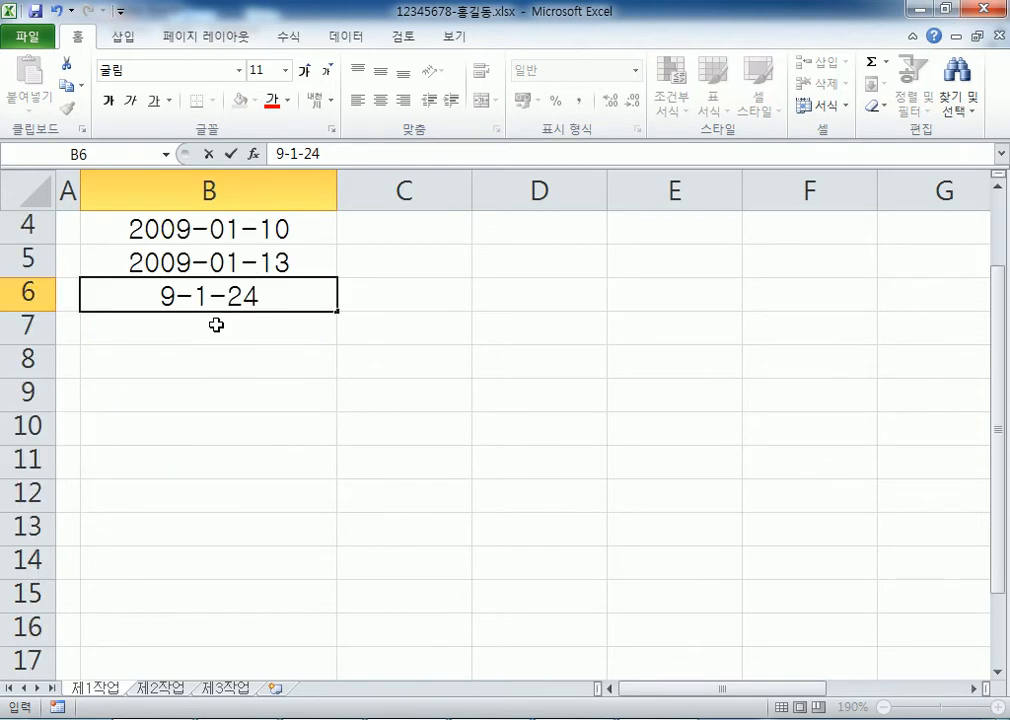
key("Return")
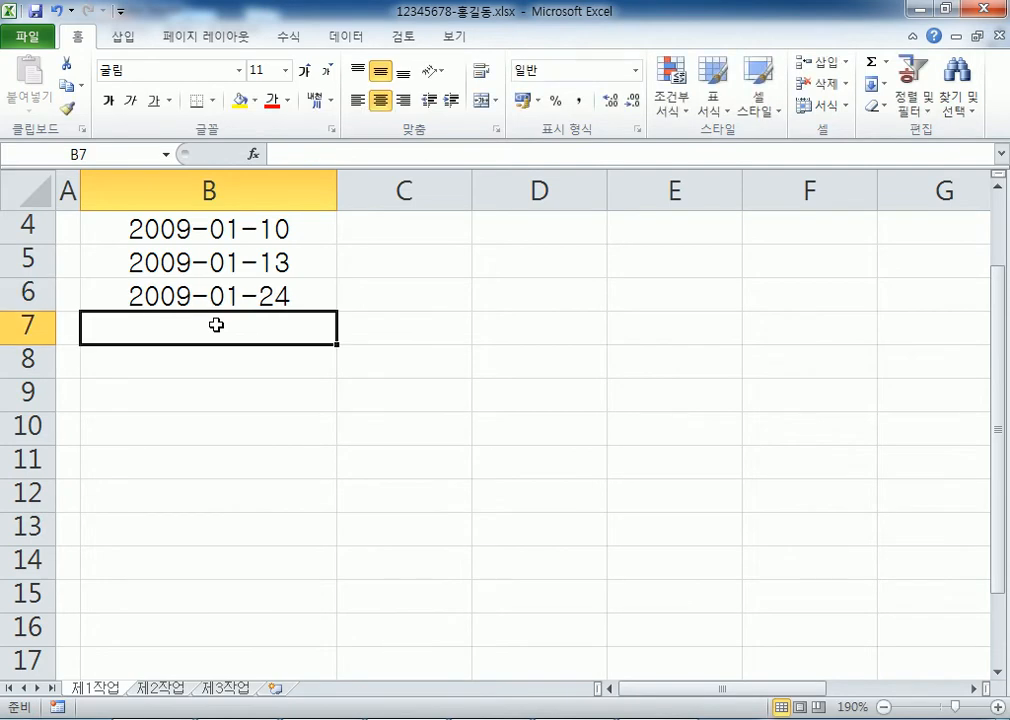
Enter the order dates 9-1-30, 9-2-5 and 9-2-11 in cells B7:B9
type("1")
key("BackSpace")
type("9-1-3")
key("Return")
type("9-2-5")
key("Return")
type("9-2-11")
key("Return")
Enter the last order dates 9-2-14, 9-2-19 and 9-2-22 in cells B10:B12
type("9-2-14")
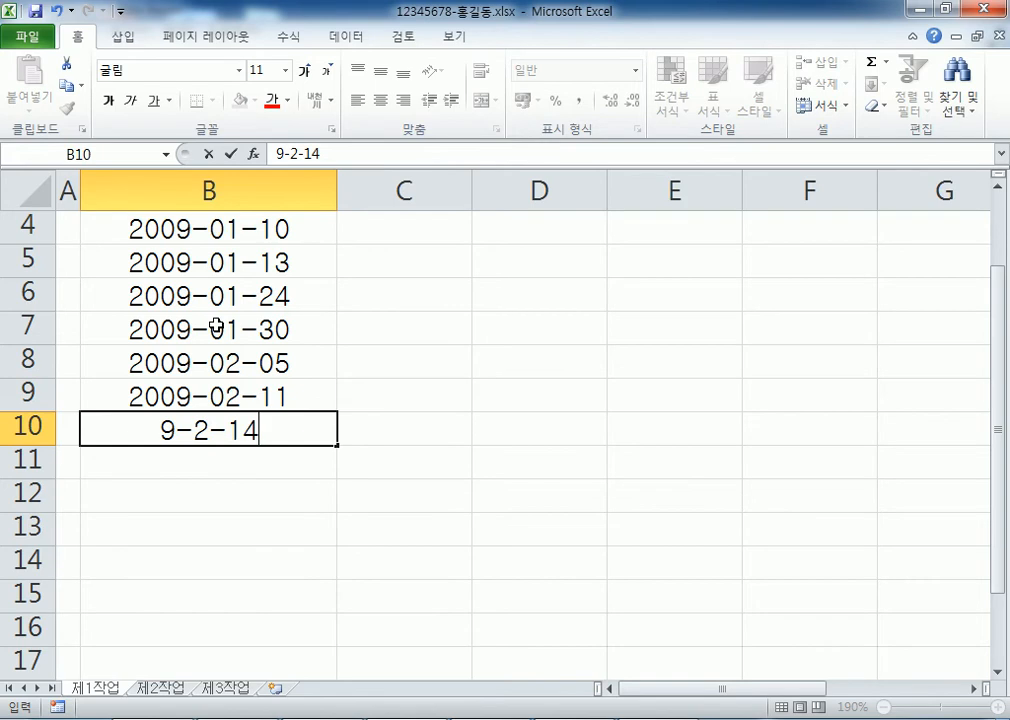
key("Return")
type("9-02-19")
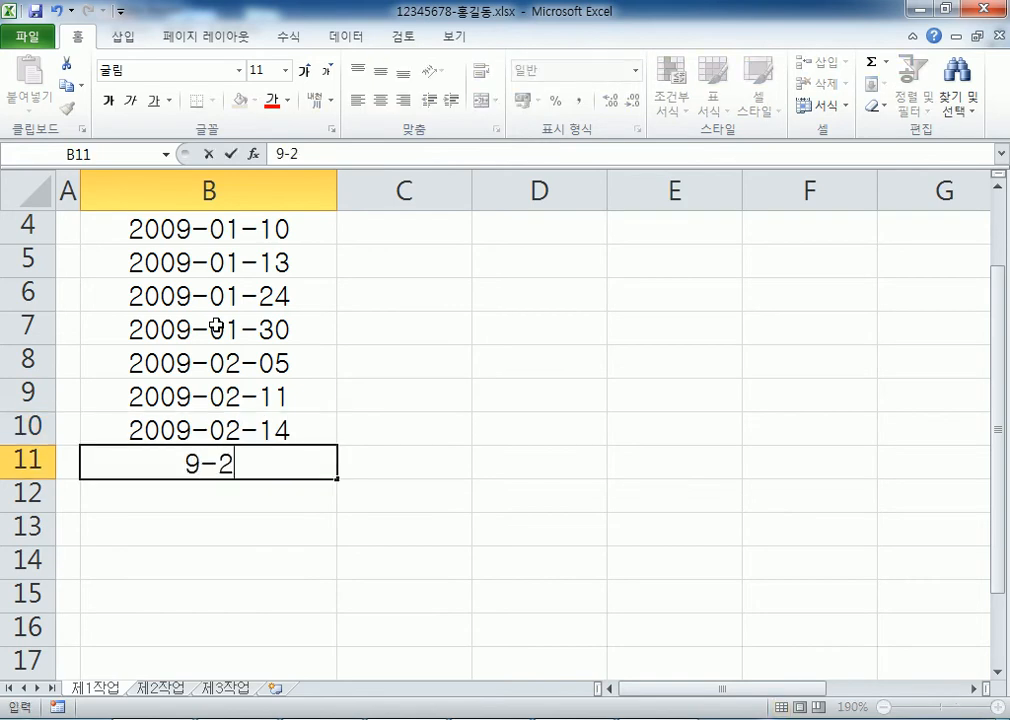
key("Return")
type("2")
key("BackSpace")
type("9-02-22")
key("Return")
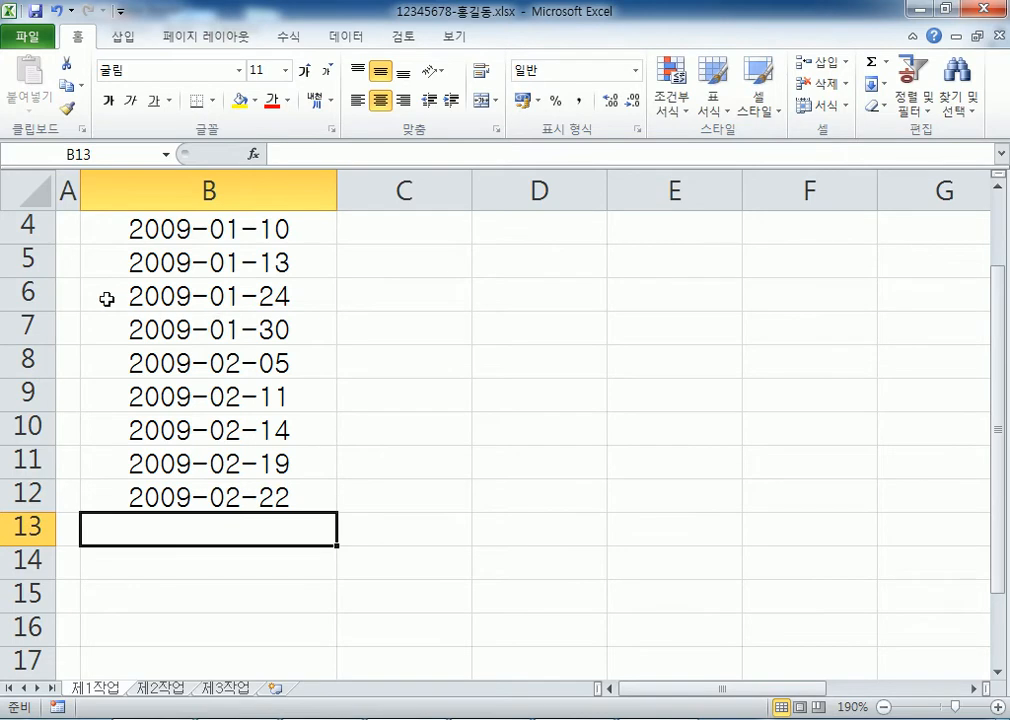
Review the completed order dates in B3:B12 and the headings in row 2 from 주문일자 through 1인분 가격
scroll(120, 300, "up", 1)
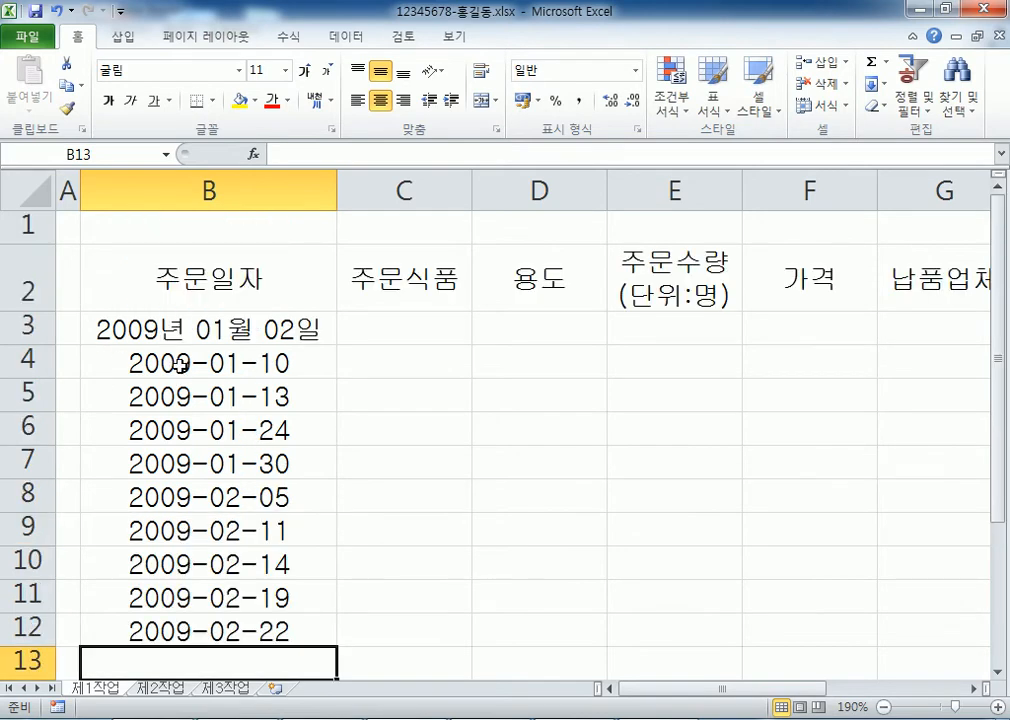
left_click_drag(225, 329, 210, 634)
left_click(403, 333)
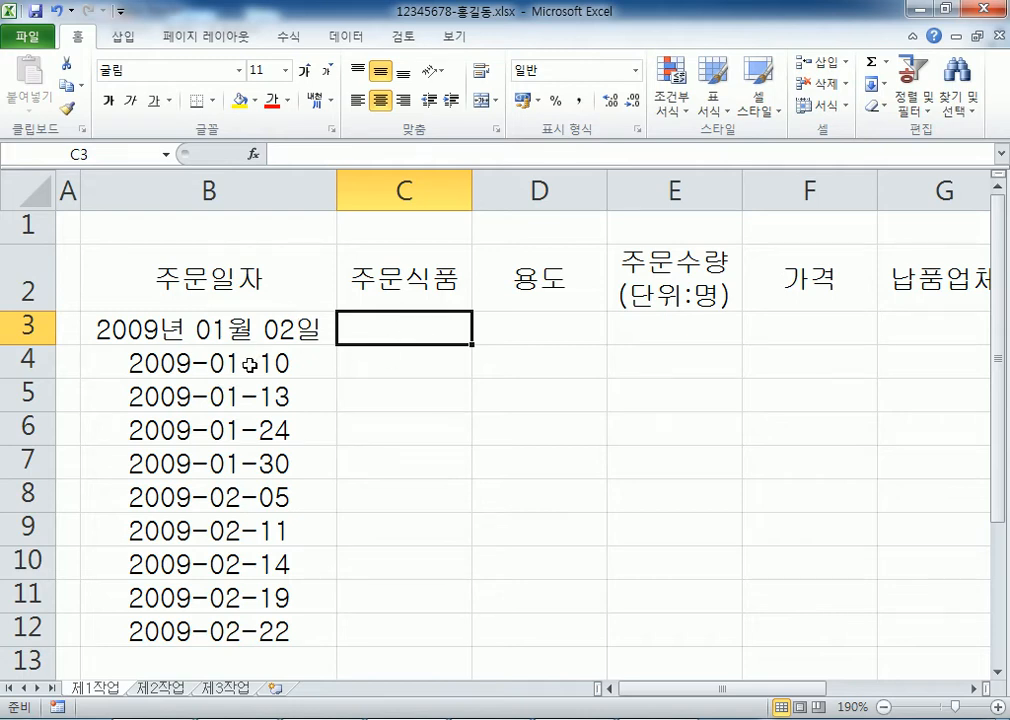
left_click_drag(163, 291, 631, 269)
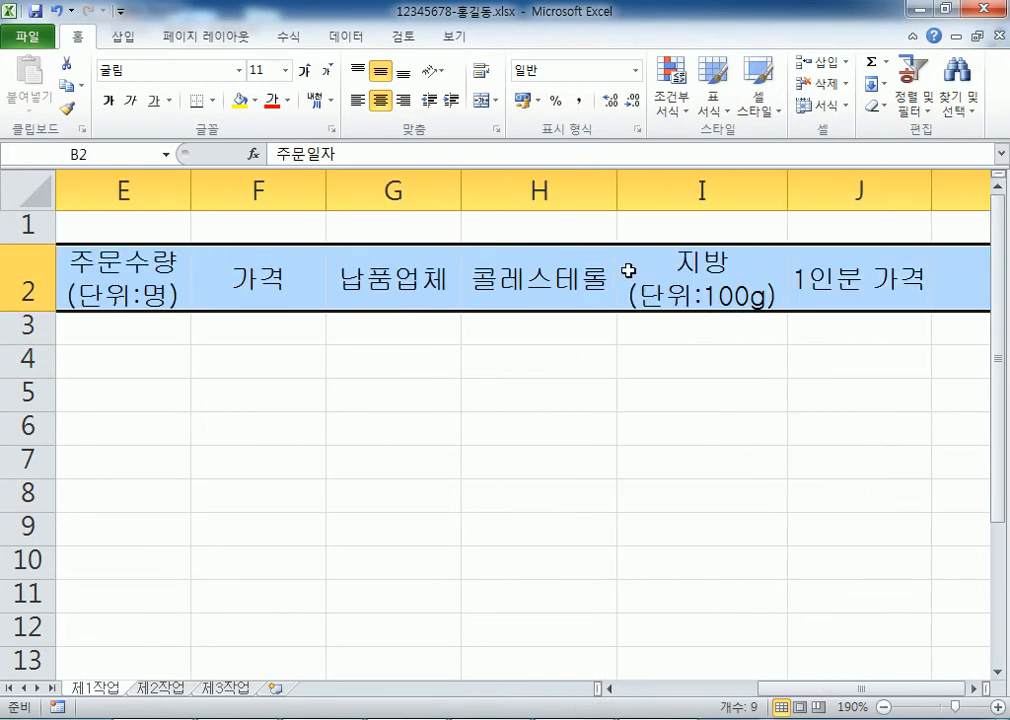
key("Home")
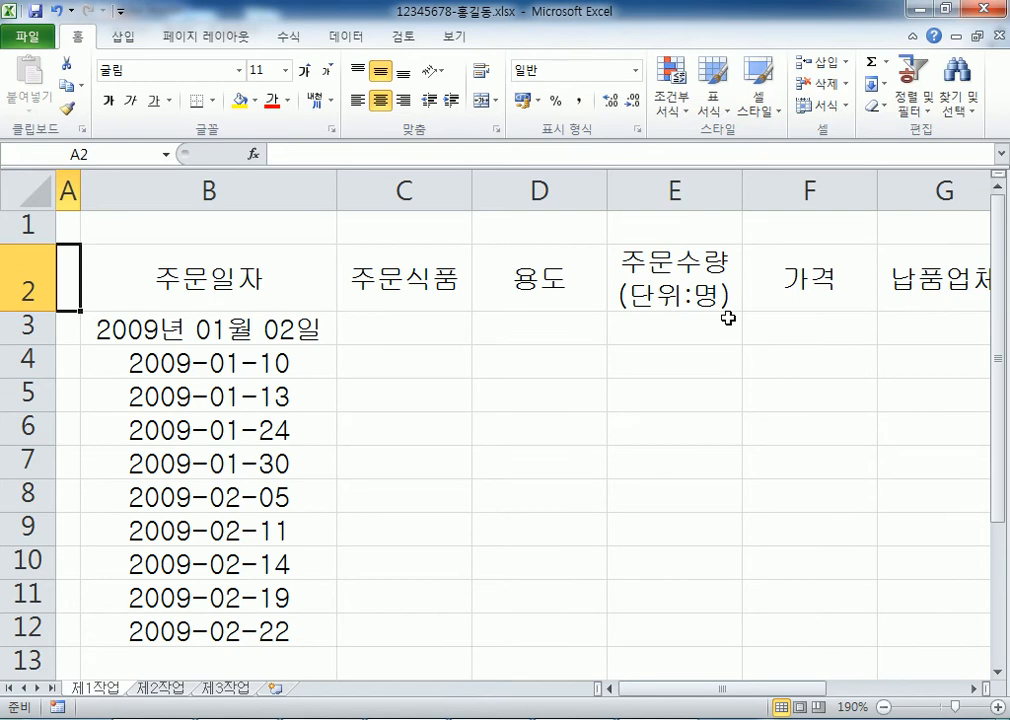
Compare the date format of B3 with that of the dates in B4:B12, viewing the sheet at 160% zoom
scroll(665, 314, "down", 2)
left_click_drag(219, 300, 207, 563)
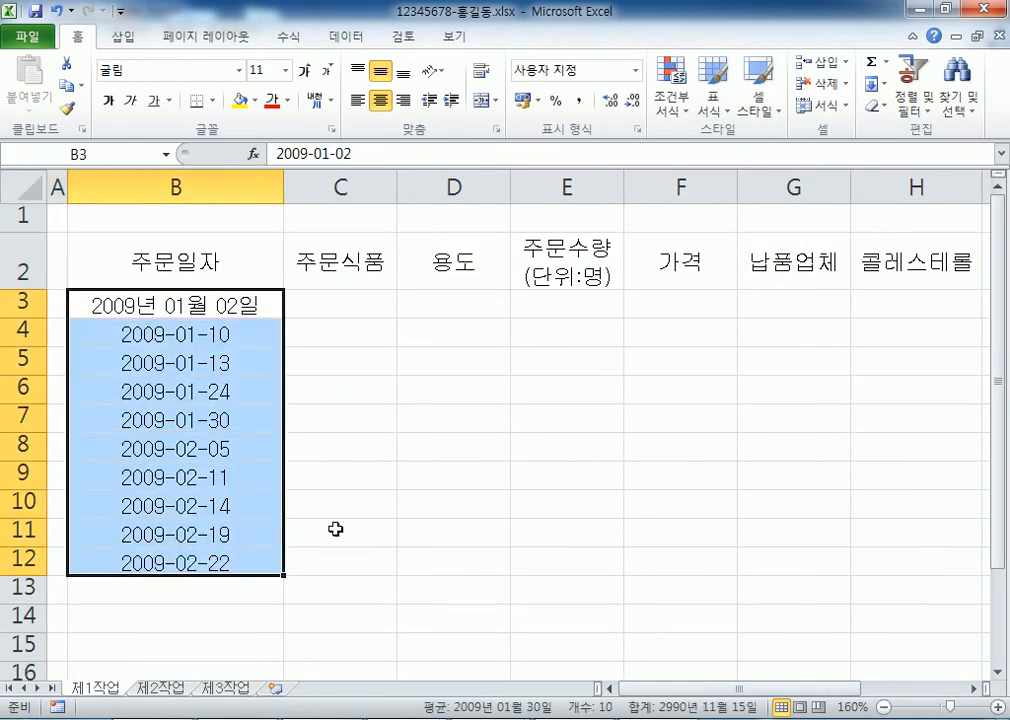
left_click_drag(132, 331, 168, 546)
left_click(149, 334)
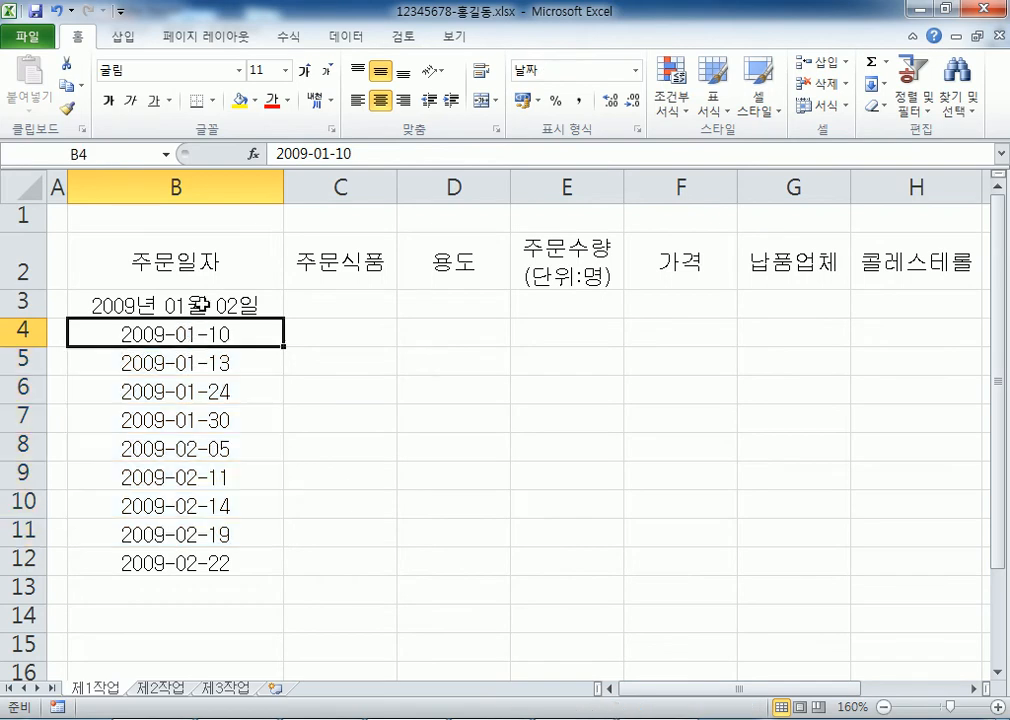
left_click(201, 305)
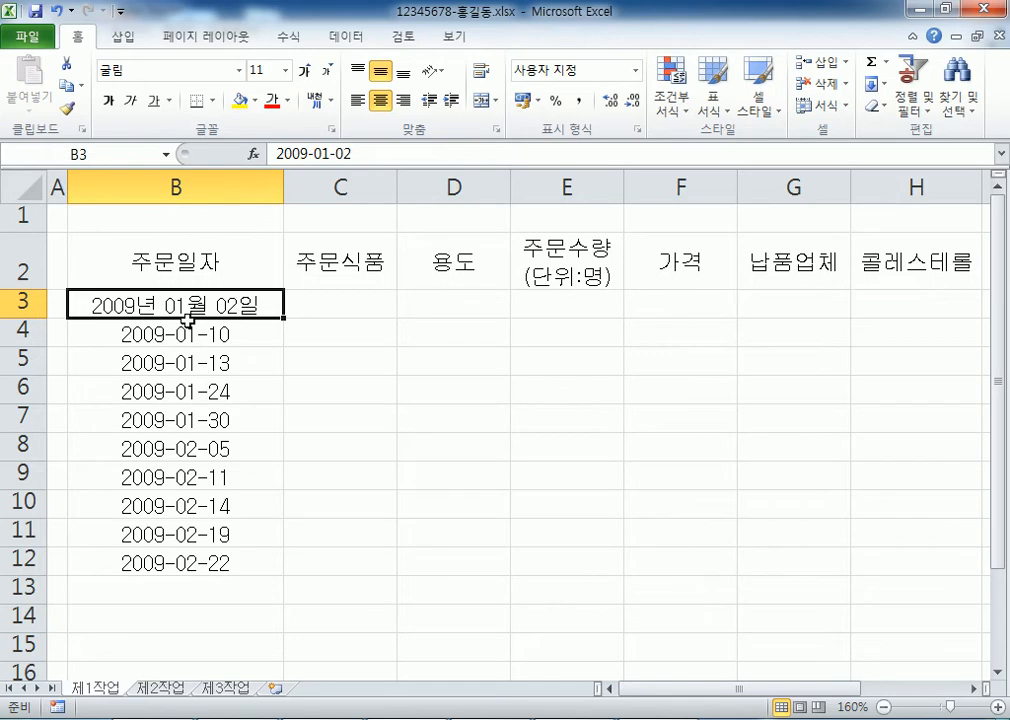
left_click(363, 294)
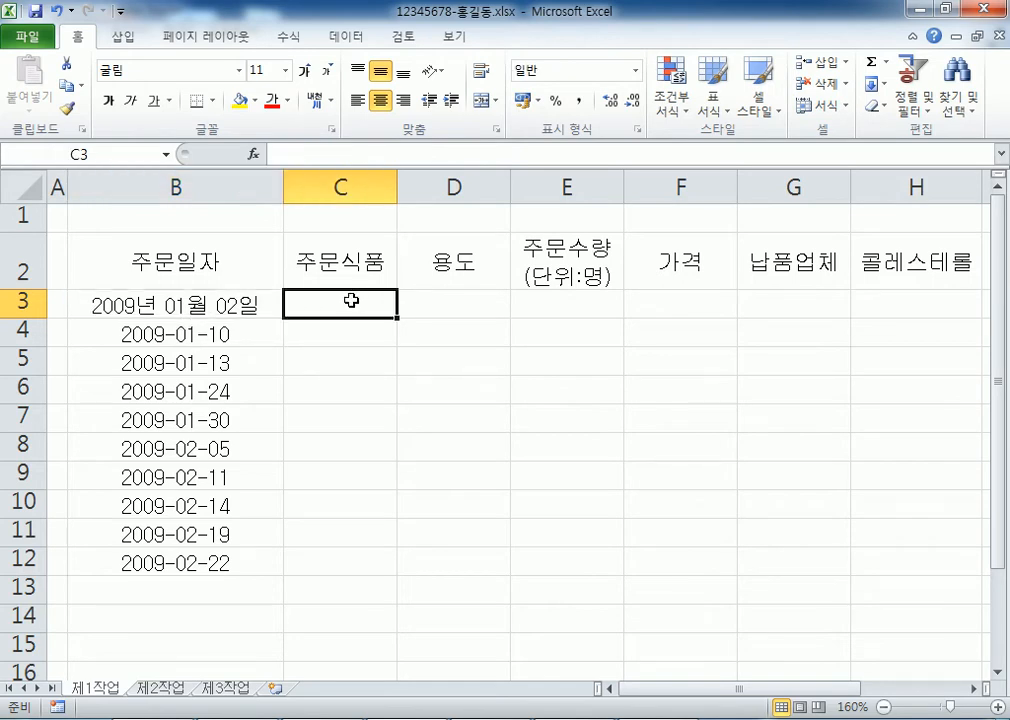
left_click_drag(351, 300, 330, 500)
Try entering the placeholder (1) in cell J3 under 1인분 가격, and clear the cell again
left_click_drag(694, 690, 798, 690)
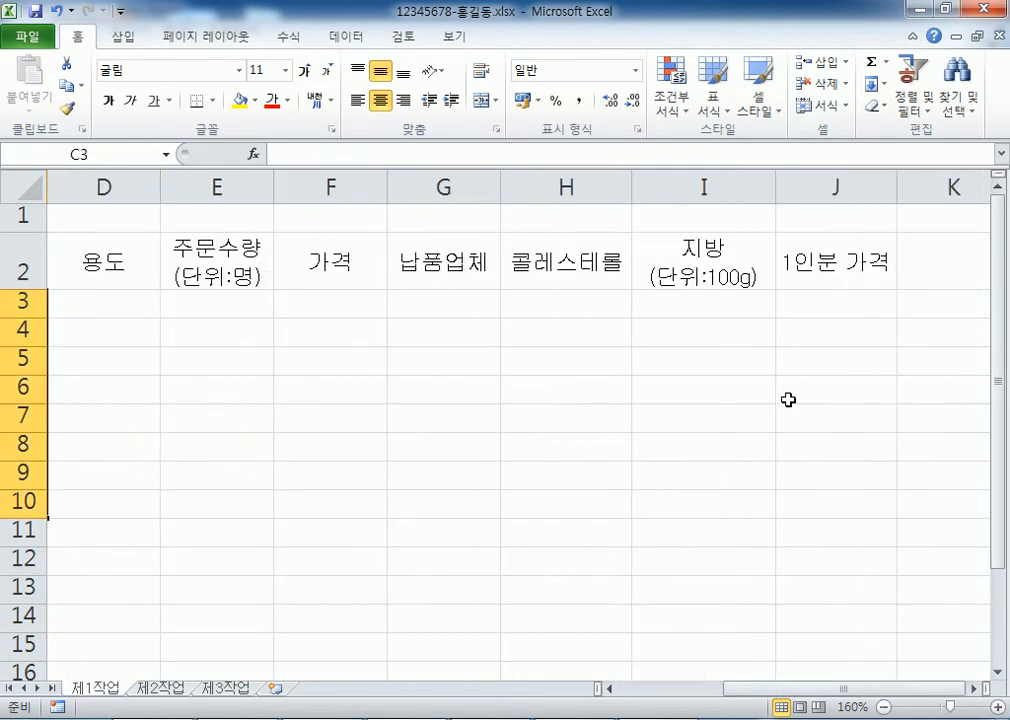
left_click(802, 301)
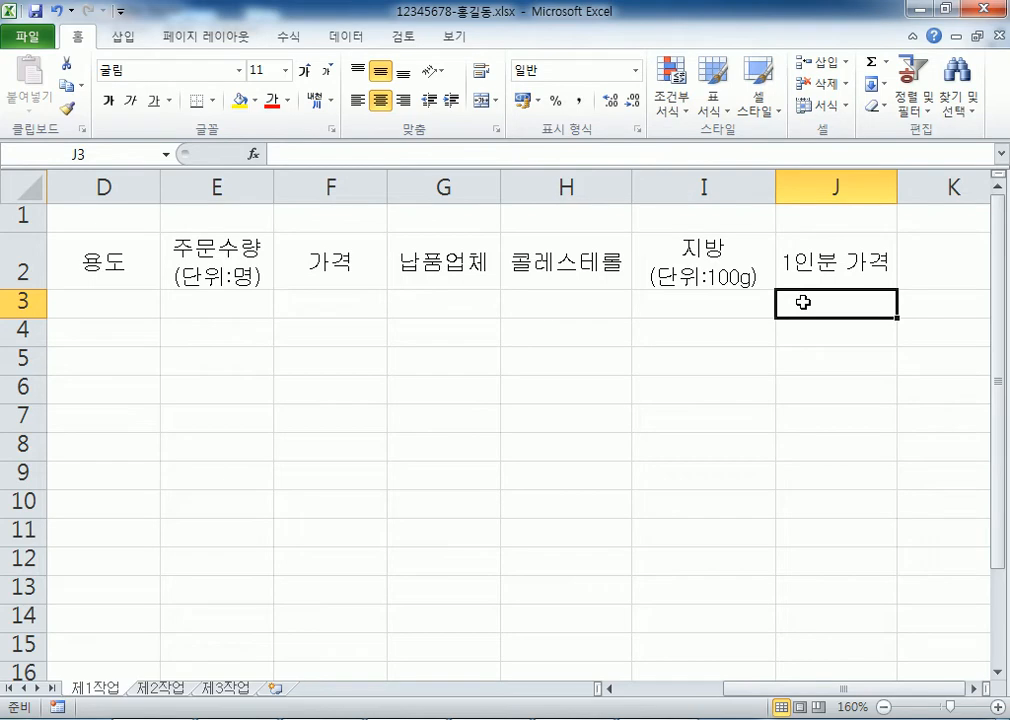
type("(1)")
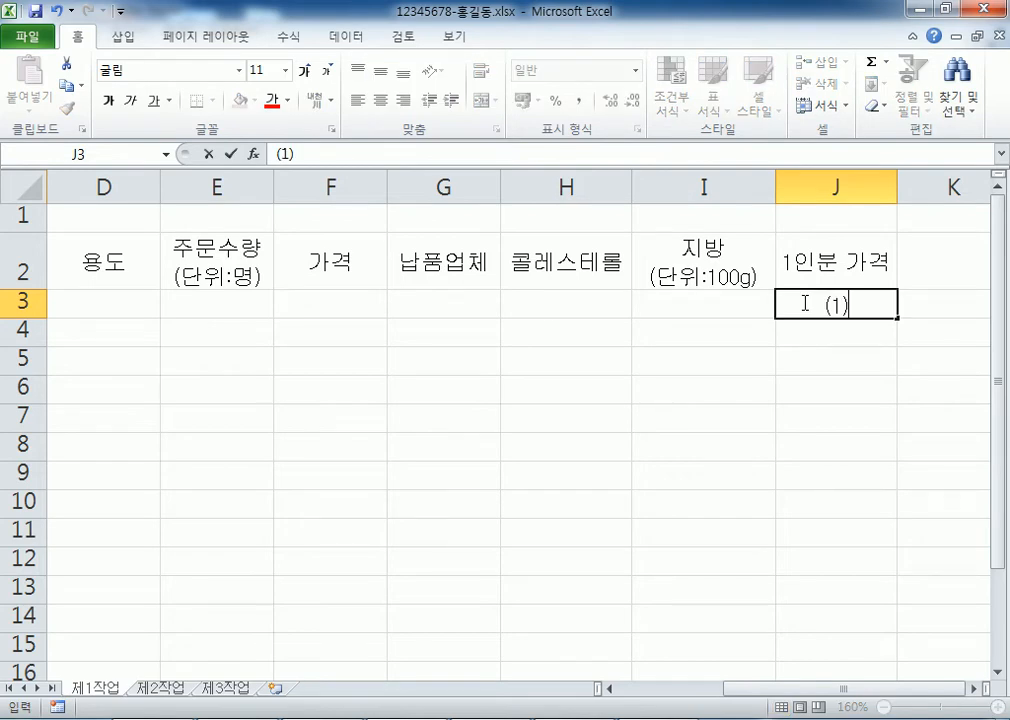
key("Return")
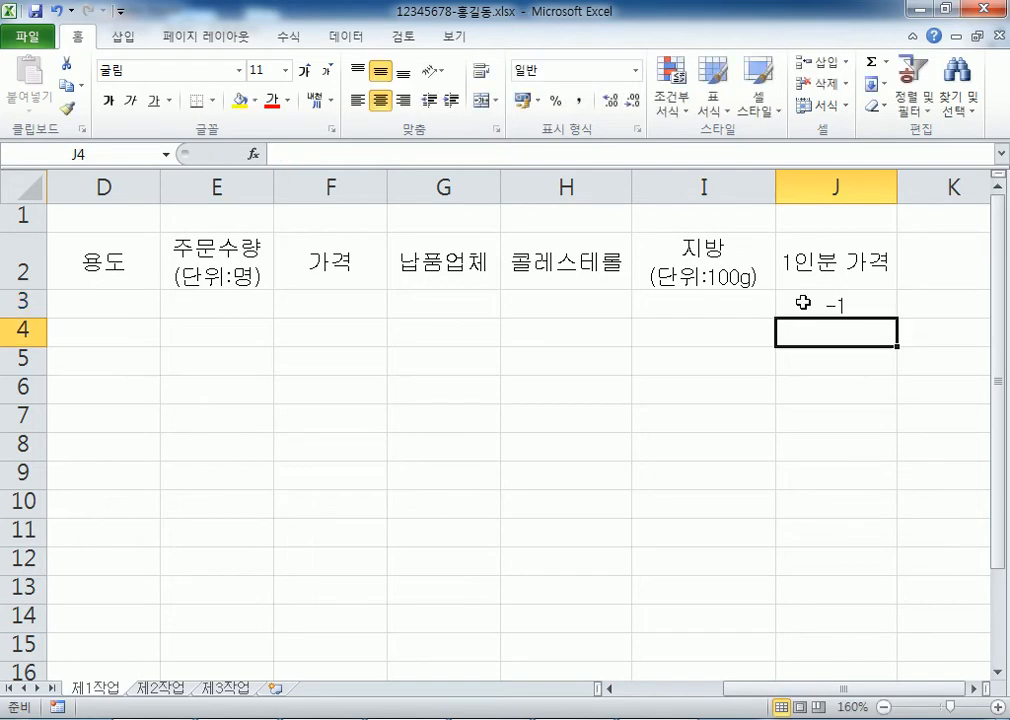
left_click(797, 308)
key("Delete")
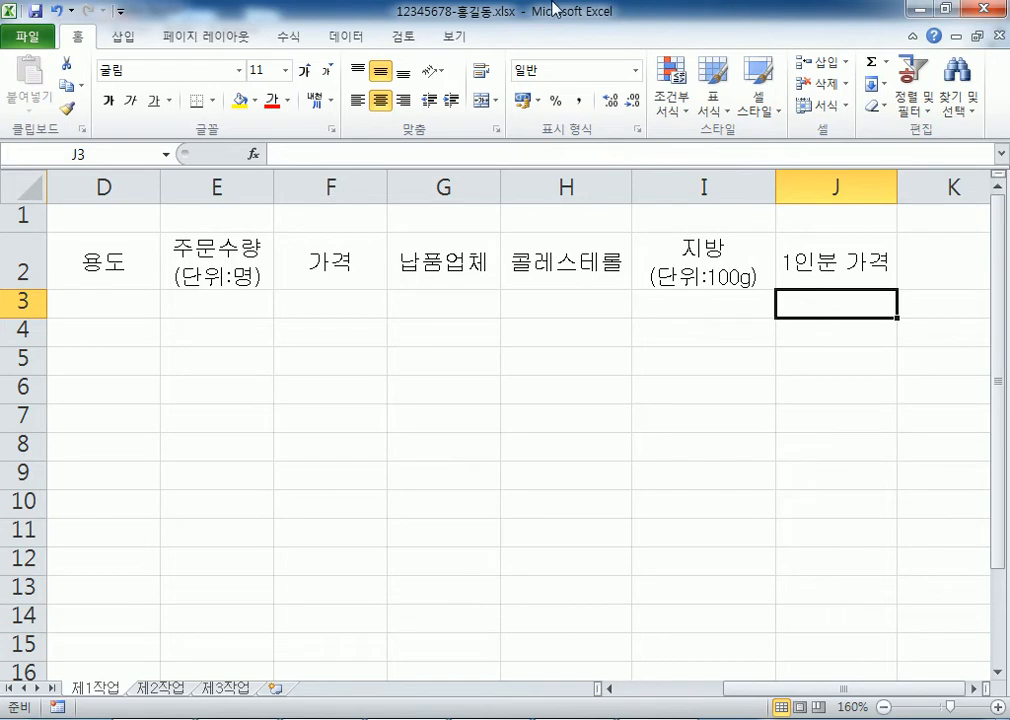
Switch to GE03-11A.pdf in Adobe Reader and examine the (1) and (2) columns and the function instruction for item (1)
key("alt+Tab")
scroll(771, 144, "up", 5)
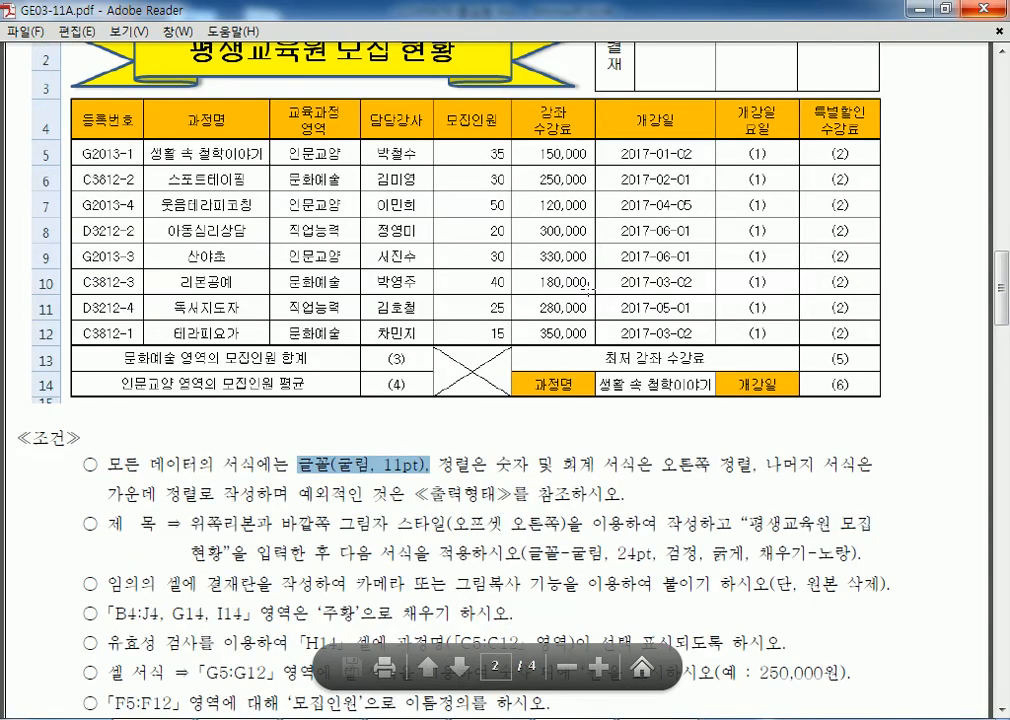
left_click_drag(735, 143, 864, 352)
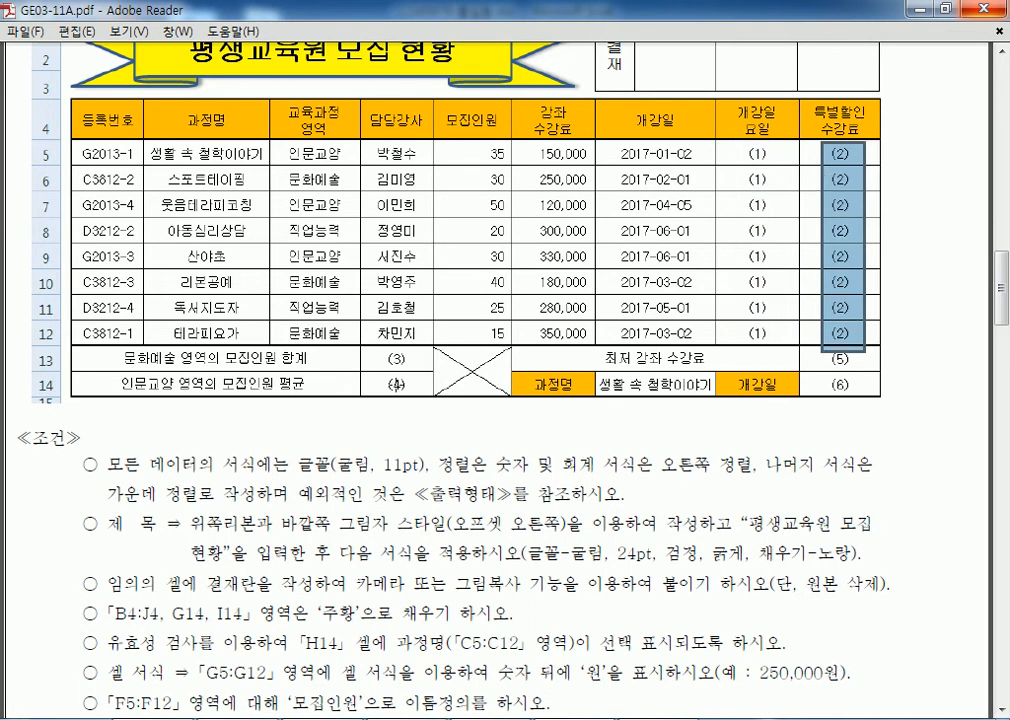
scroll(540, 378, "down", 10)
left_click_drag(157, 384, 470, 384)
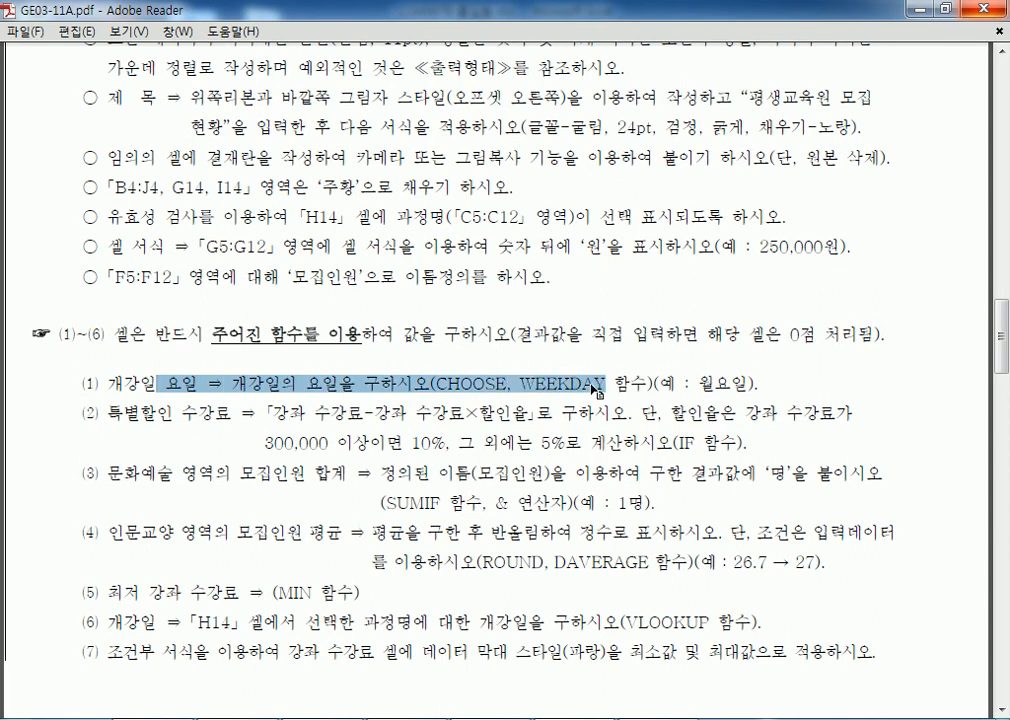
left_click(467, 384)
Examine the exam table's input columns from 등록번호 through 개강일, and return to the Excel workbook
scroll(465, 387, "up", 10)
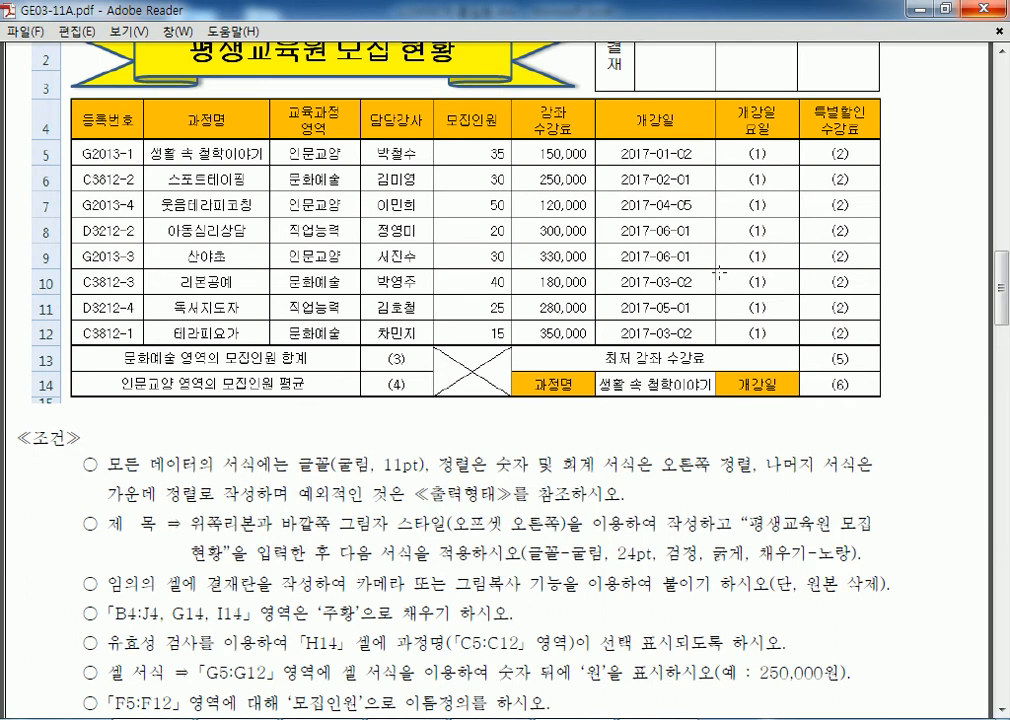
left_click_drag(88, 99, 714, 350)
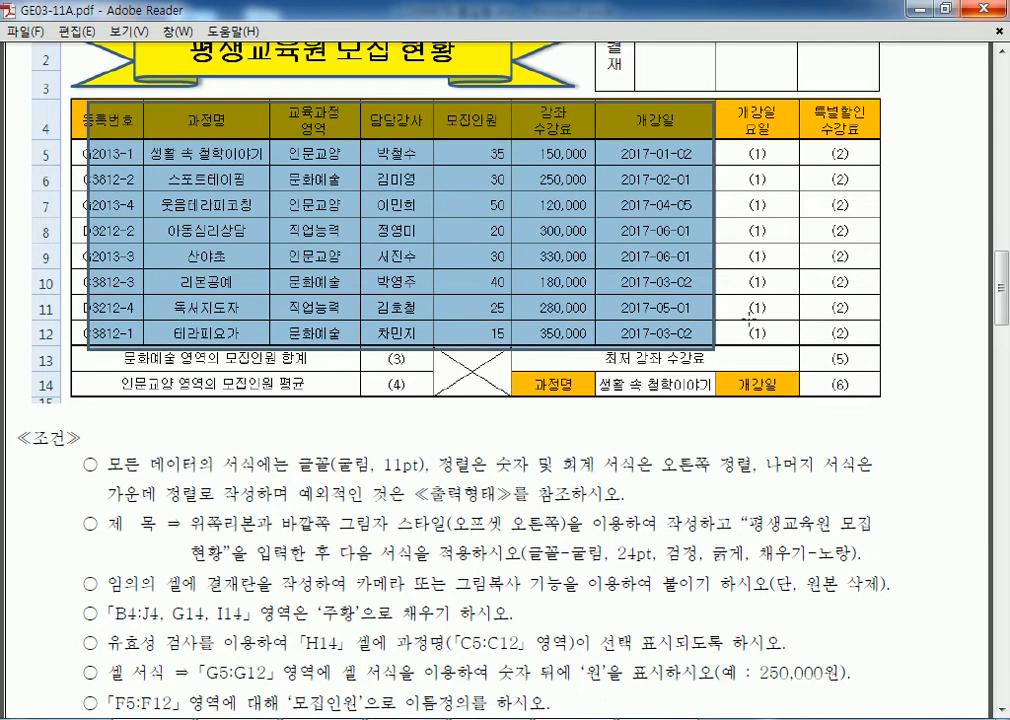
left_click(427, 408)
left_click(927, 10)
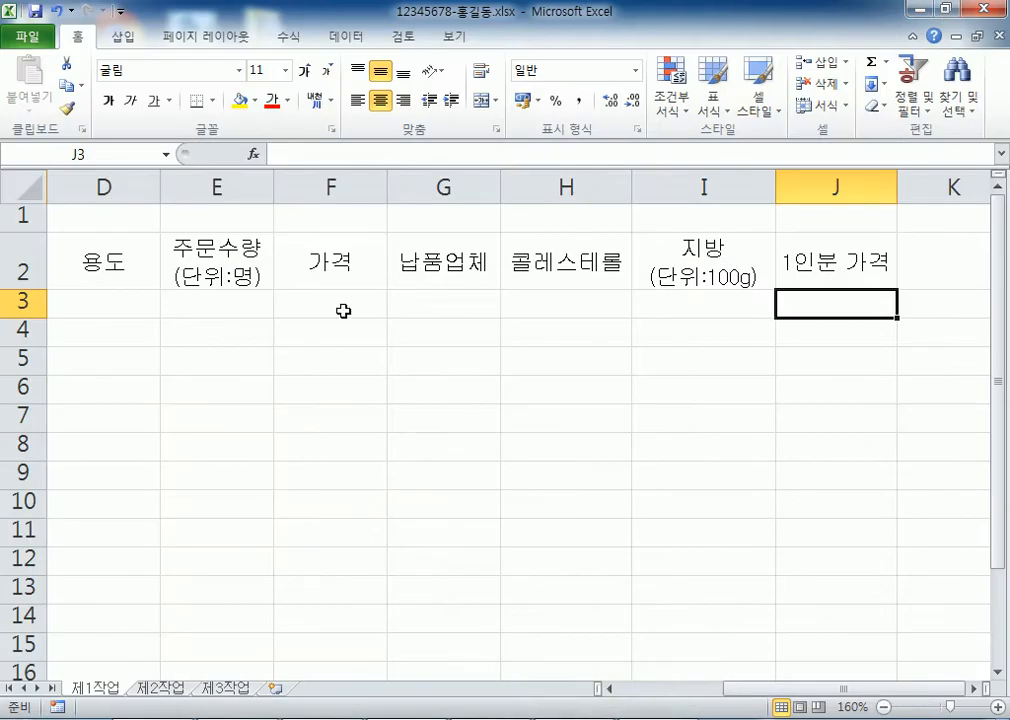
Select the data entry range C3:I12, from 주문식품 through 지방, leaving out the 1인분 가격 column
key("Home")
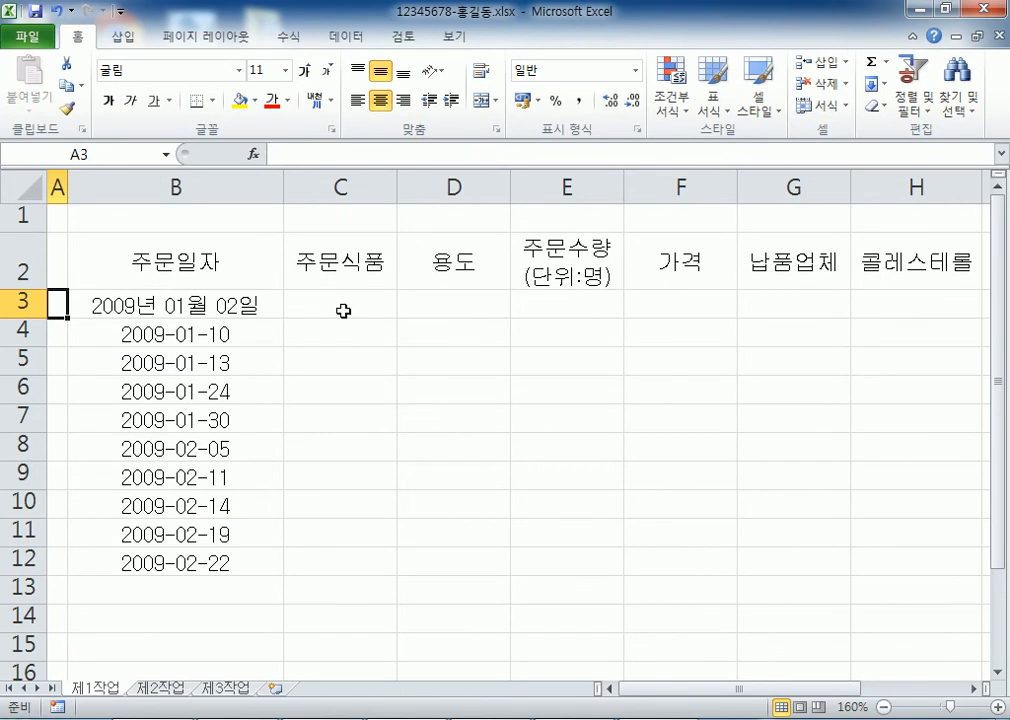
left_click(343, 311)
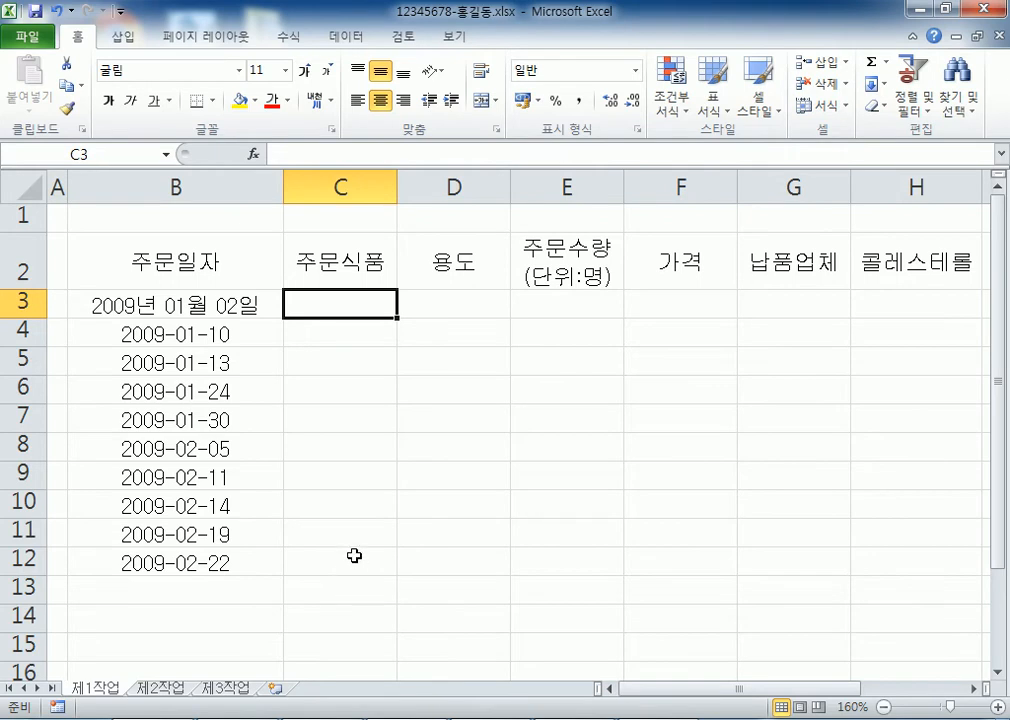
key("shift+Down")
key("shift+Down")
key("shift+Down")
key("shift+Down")
key("shift+Down")
key("shift+Down")
key("shift+Down")
key("shift+Down")
key("shift+Down")
key("shift+Right")
key("shift+Right")
key("shift+Right")
key("shift+Right")
key("shift+Right")
key("shift+Right")
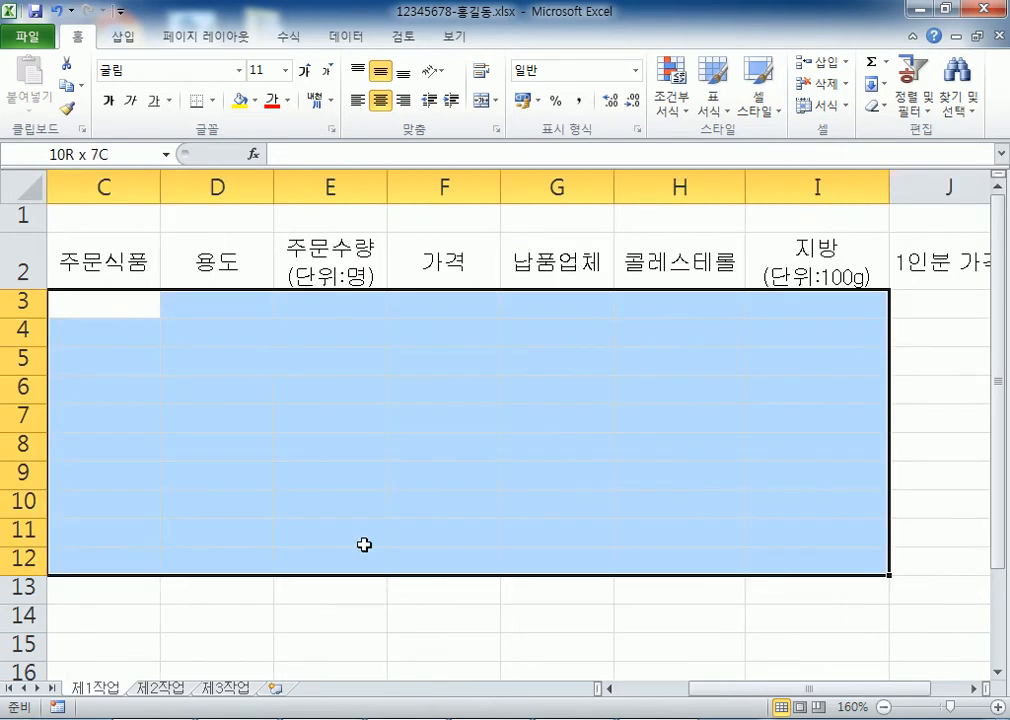
key("shift+Right")
key("shift+Left")
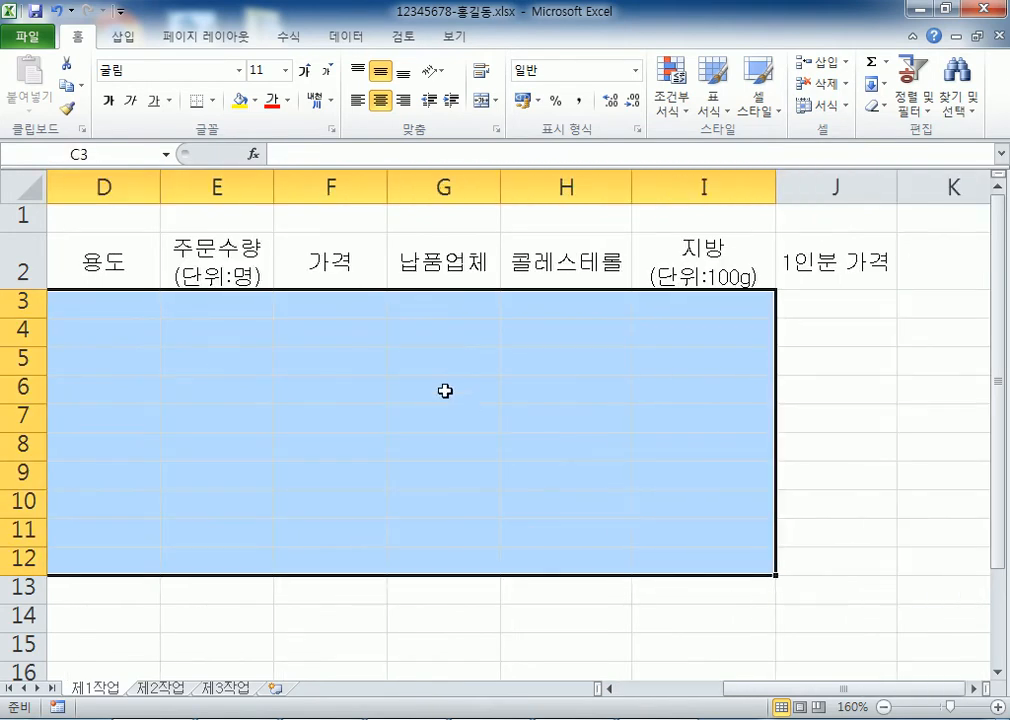
left_click_drag(728, 692, 637, 690)
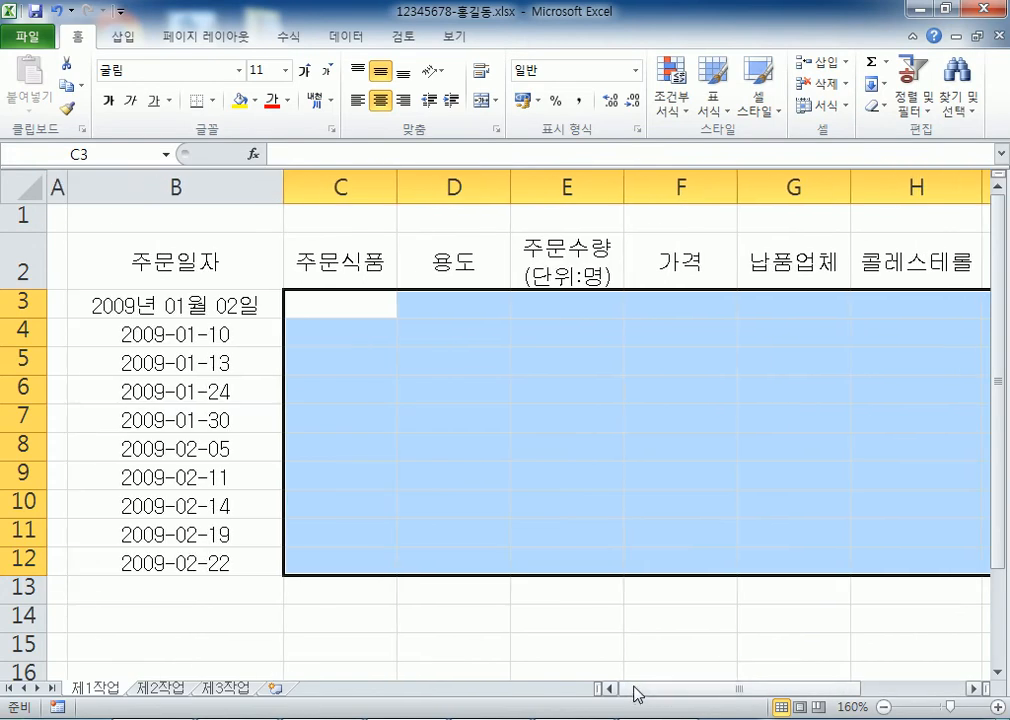
Enter 닭고기, 소곱창 and 소꼬리 in cells C3 to C5 under 주문식품
type("닭고기")
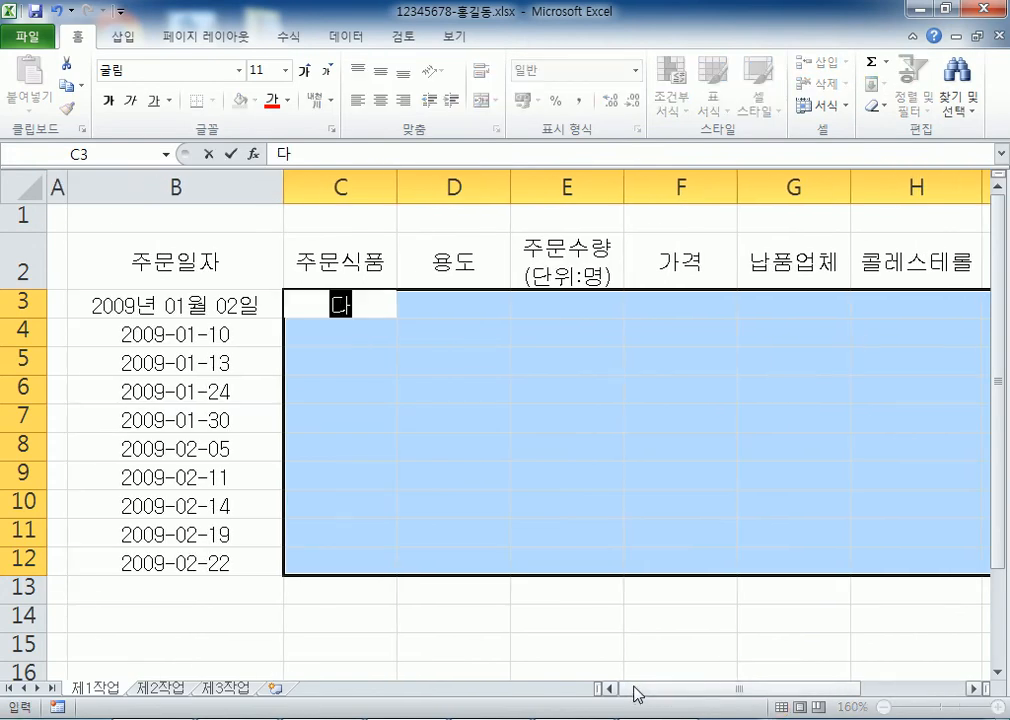
key("Return")
type("소곱창")
key("Return")
type("소꼬리소")
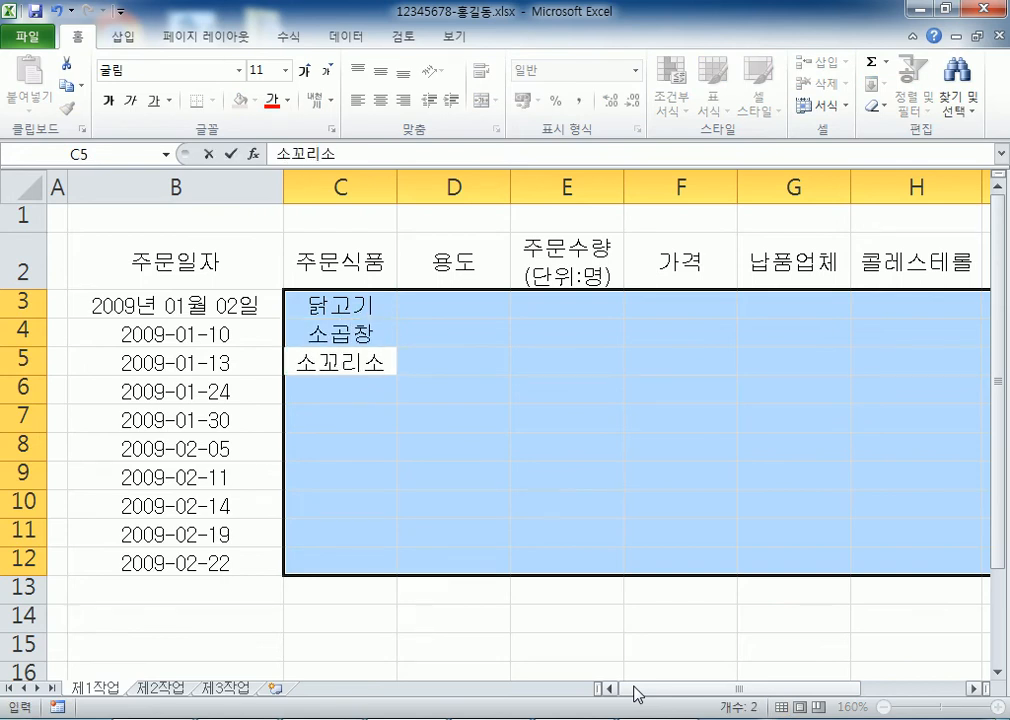
key("BackSpace")
key("Return")
Fill in 소살코기, 닭살코기 and 물오징어 in cells C6 to C8 of the 주문식품 column
type("소")
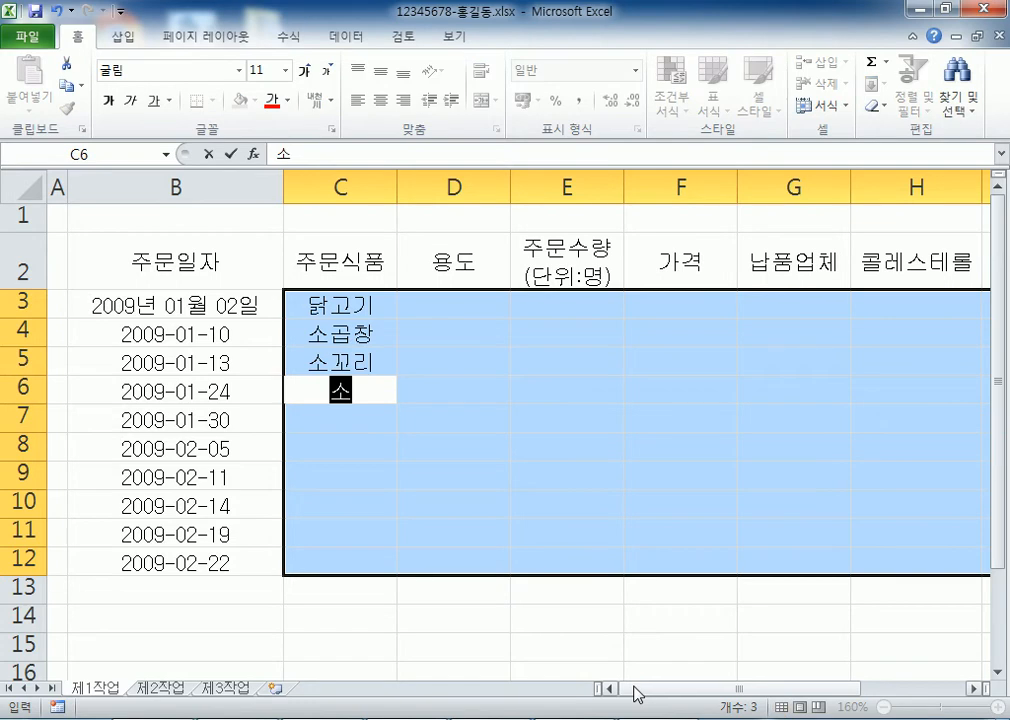
type("살코기")
key("Return")
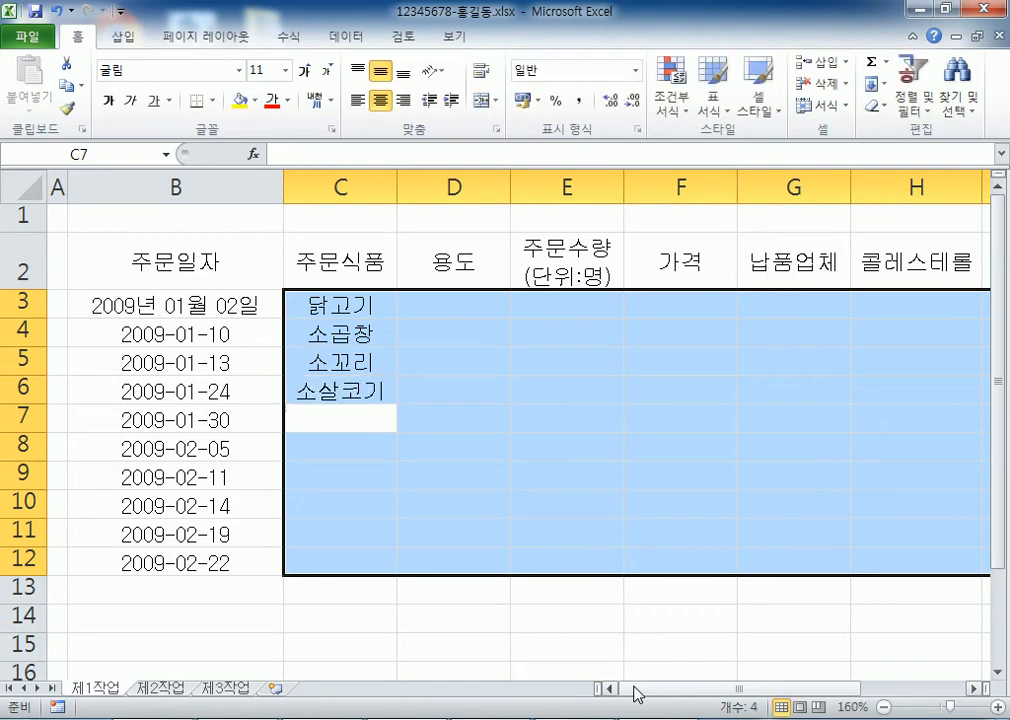
type("닭살ㅋ")
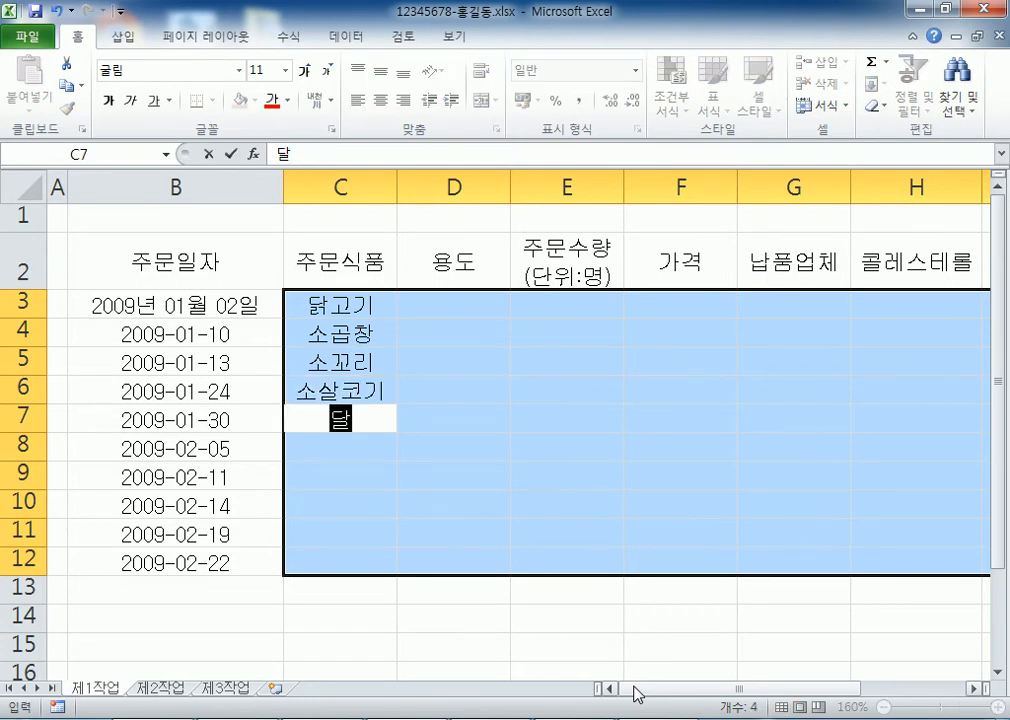
type("ㅗ기")
key("Return")
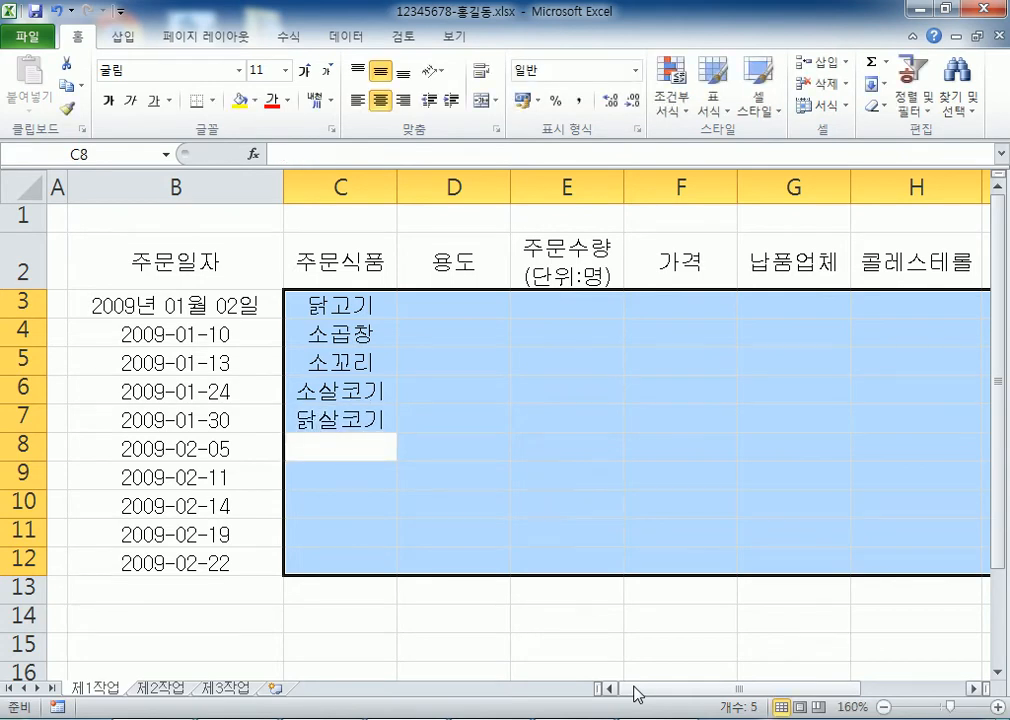
type("물오징어")
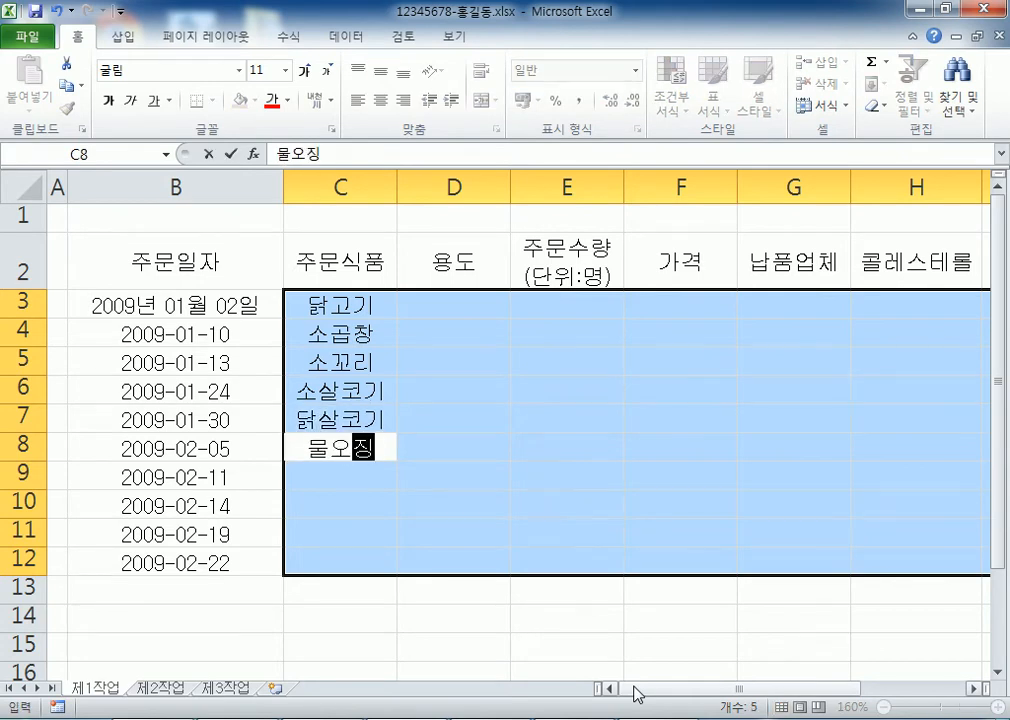
key("Return")
Enter 삼겹살 in cell C9 as the ordered food for 2009-02-11
type("삽겹사")
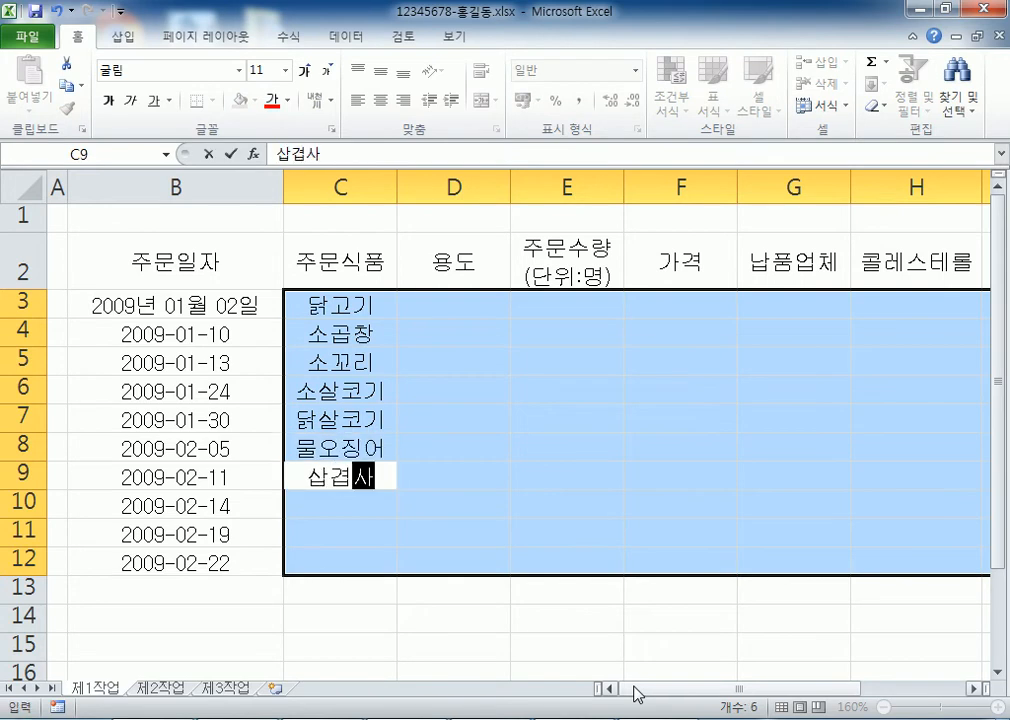
key("BackSpace")
key("BackSpace")
key("BackSpace")
key("BackSpace")
type("삼겹사")
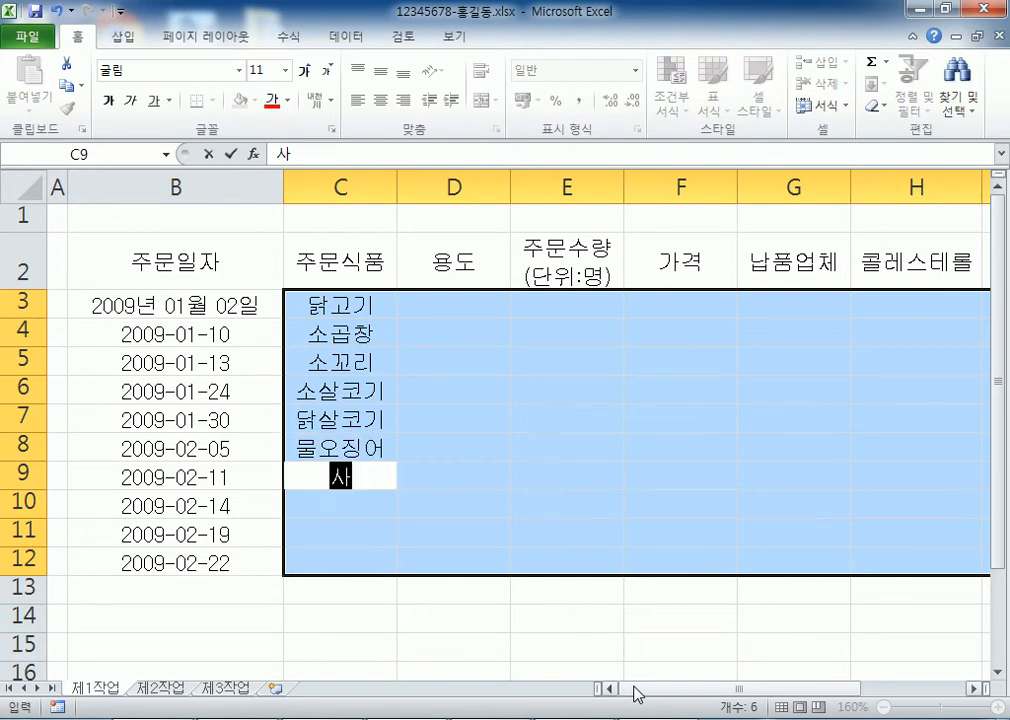
type("ㄹ")
key("Return")
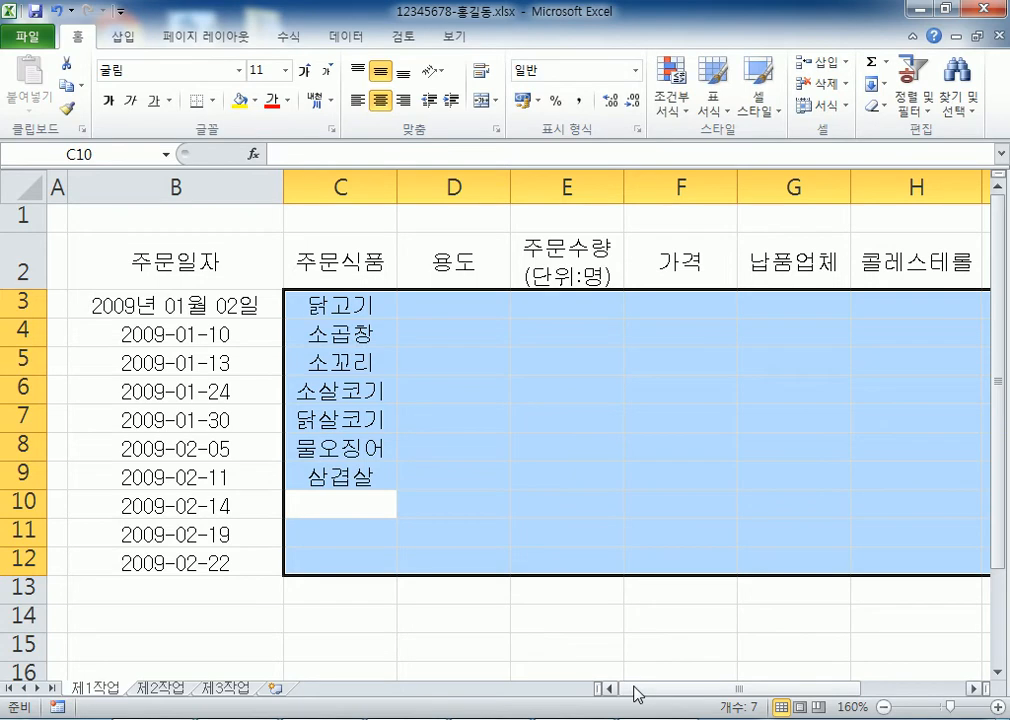
Complete the 주문식품 column with 장어, 돼지 and 새우 in cells C10 to C12
type("장어")
key("Return")
type("돼지")
key("Return")
type("새우")
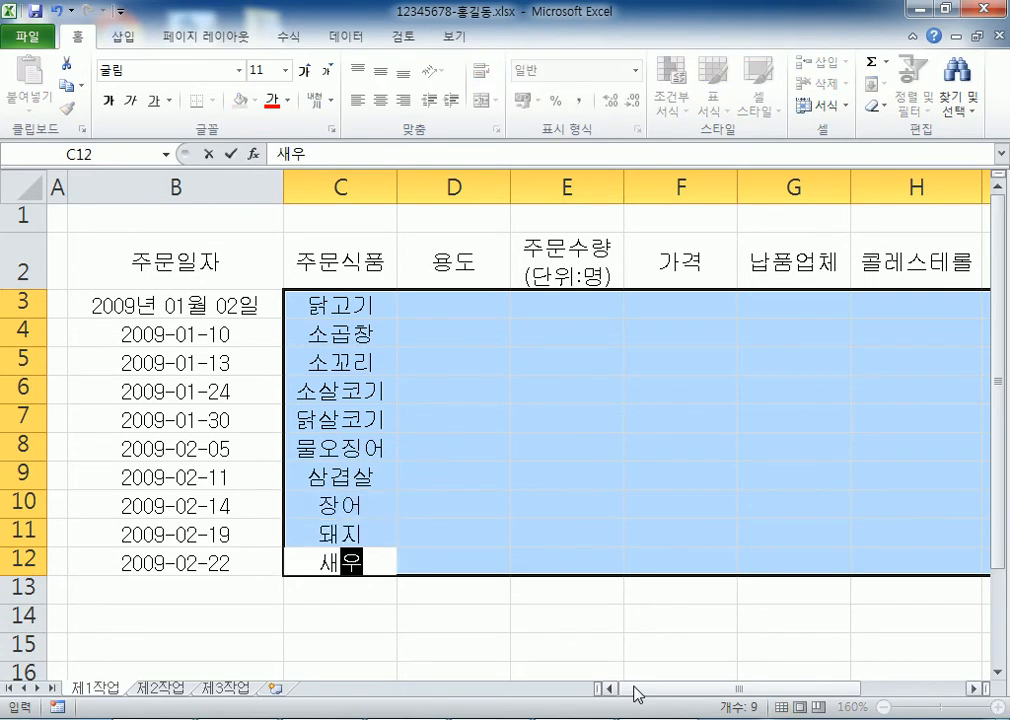
key("Return")
Enter 반찬(도리탕) in cell D3 and 반찬(볶음) in cell D4 under 용도
type("반ㅊㅏㄴ(도리차")
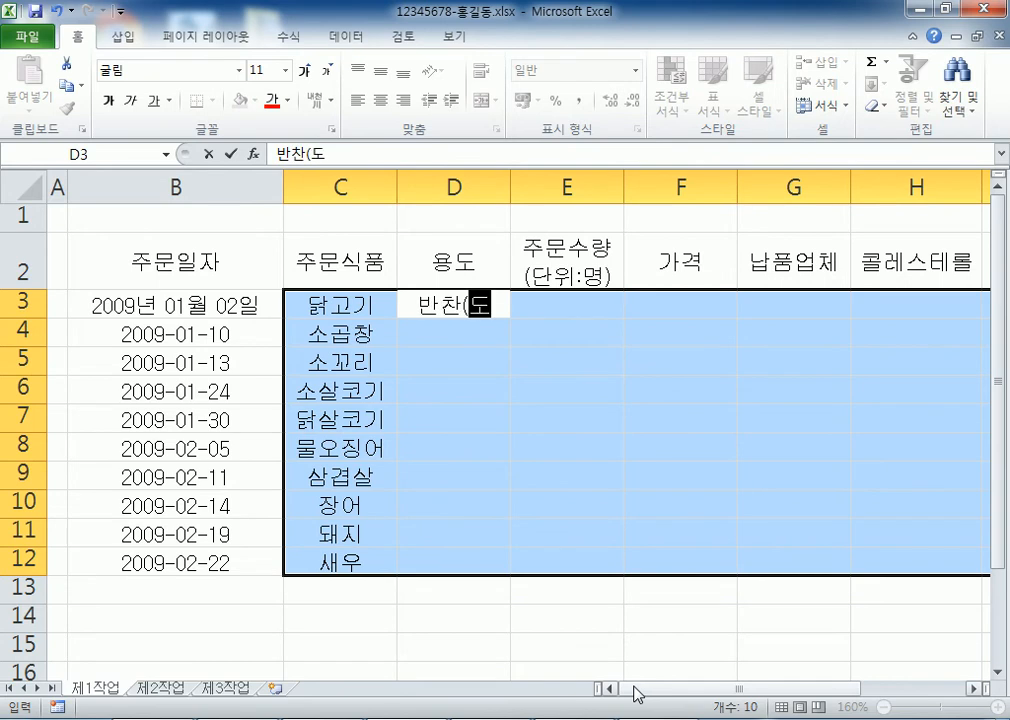
key("BackSpace")
key("BackSpace")
type("탕)")
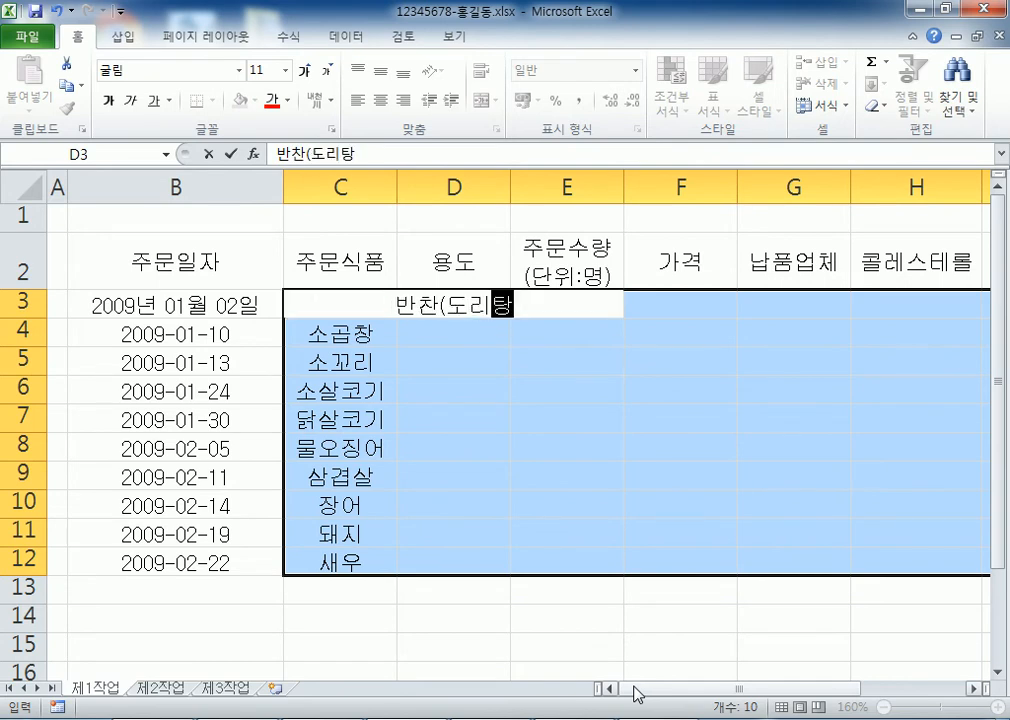
key("Return")
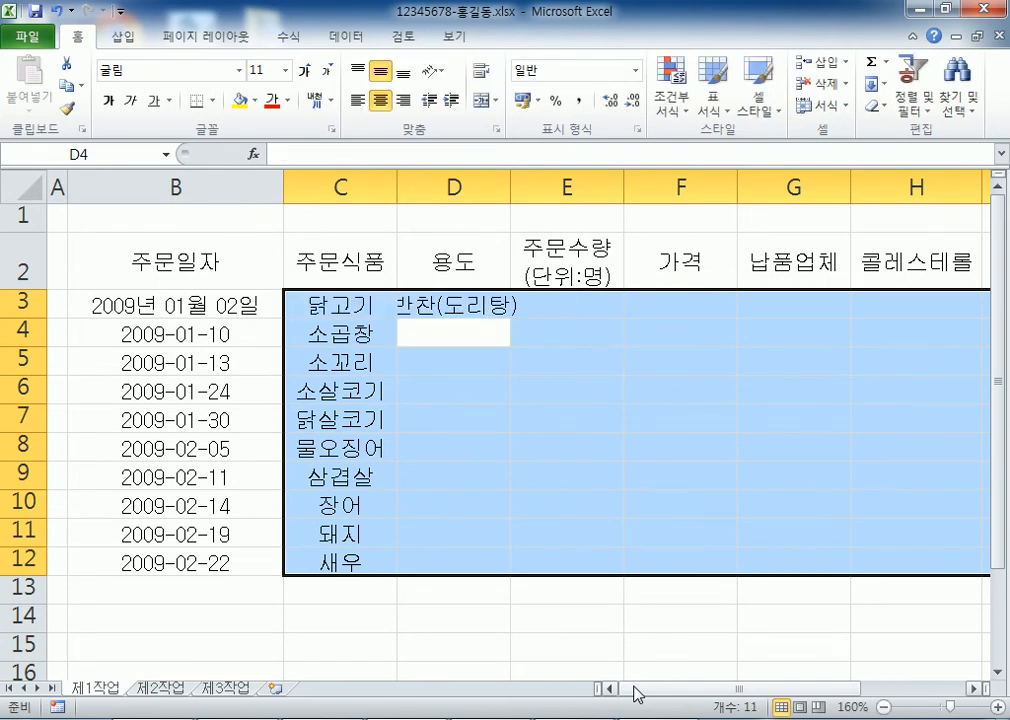
type("반찬(")
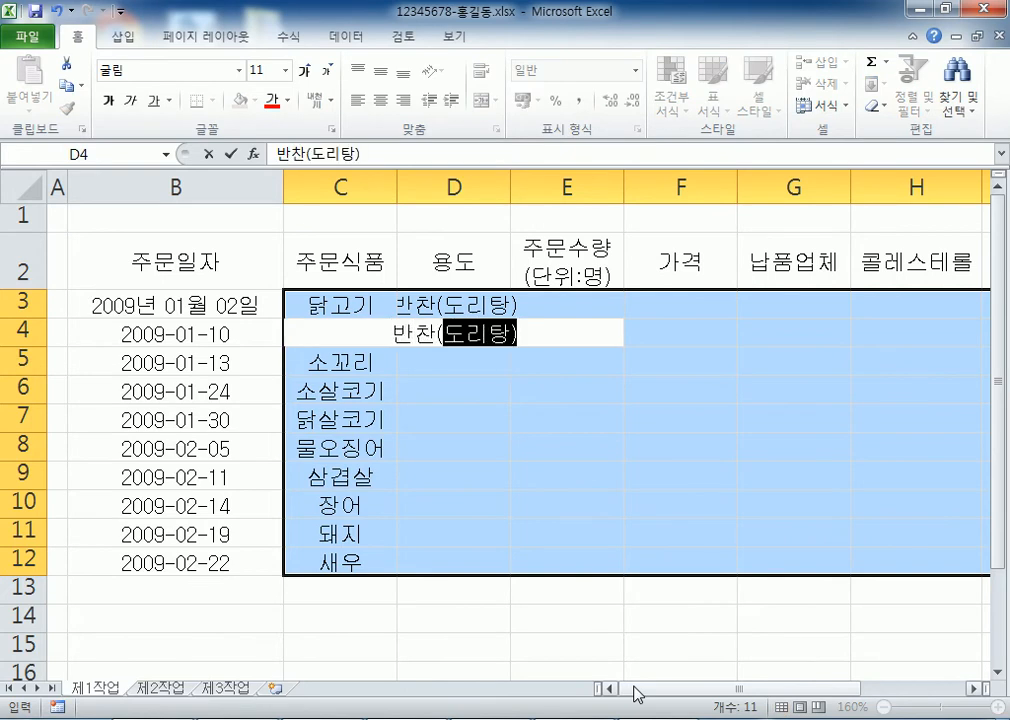
type("볶음)")
key("Return")
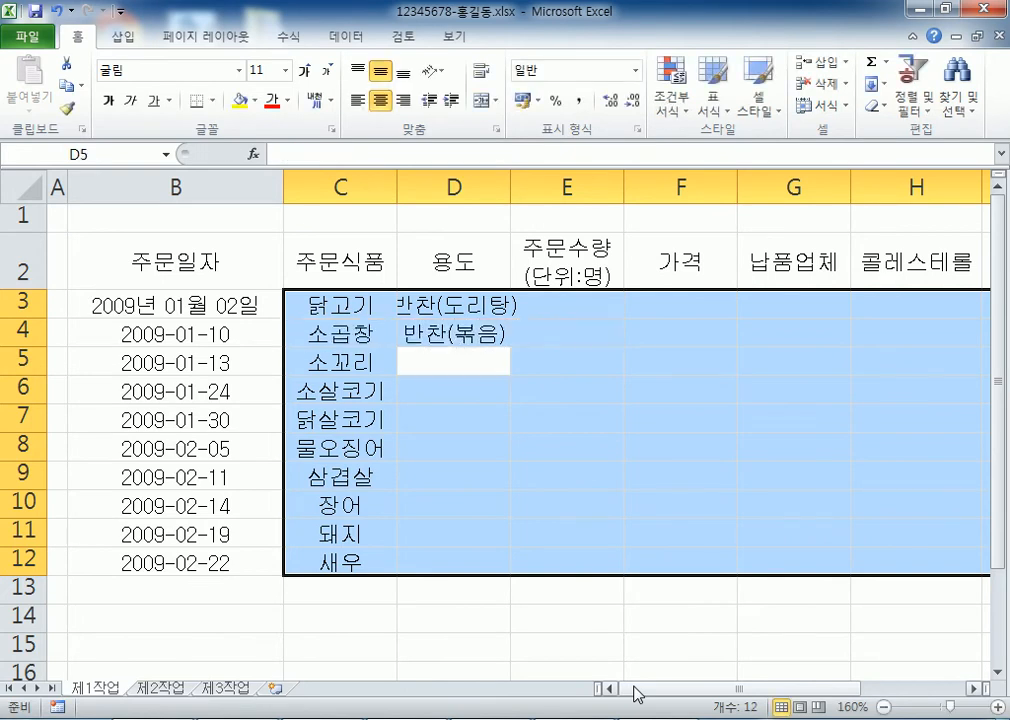
Fill in 국(곰탕), 국(미역국) and 국(육개장) in cells D5 to D7 of the 용도 column
type("국(")
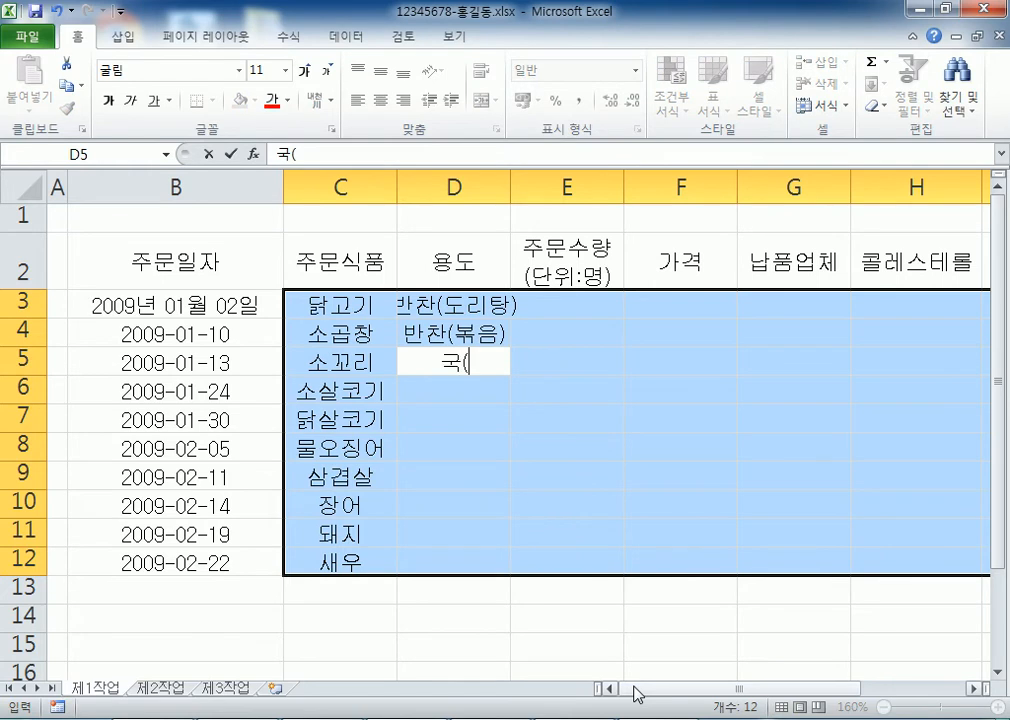
type("곰ㅌ탕)")
key("Return")
type("국(미")
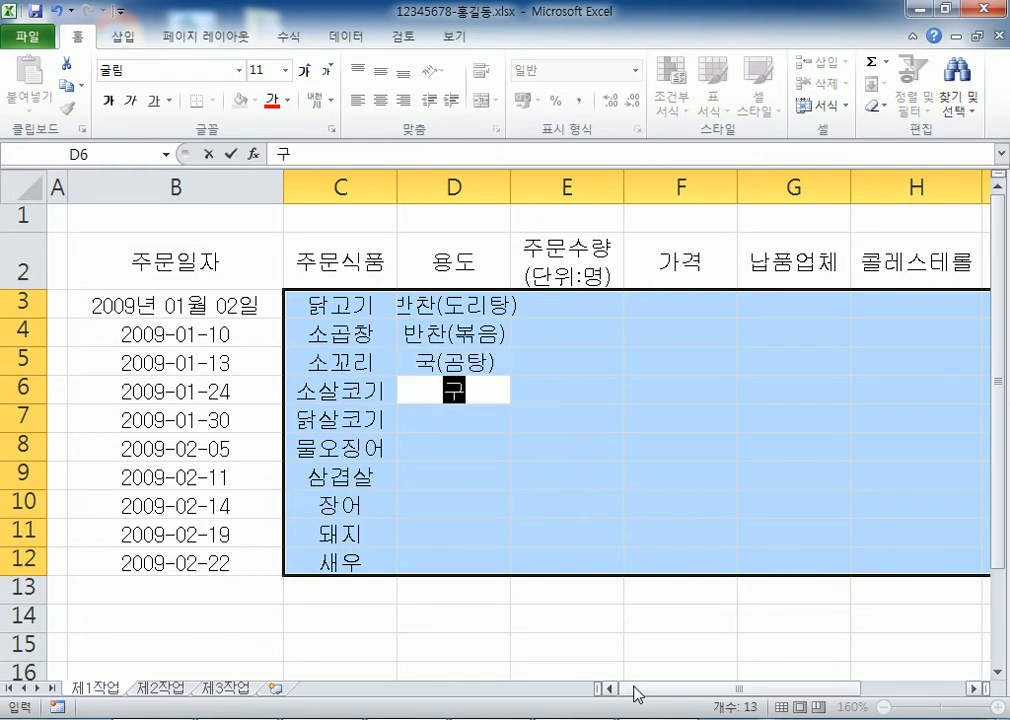
type("역국)")
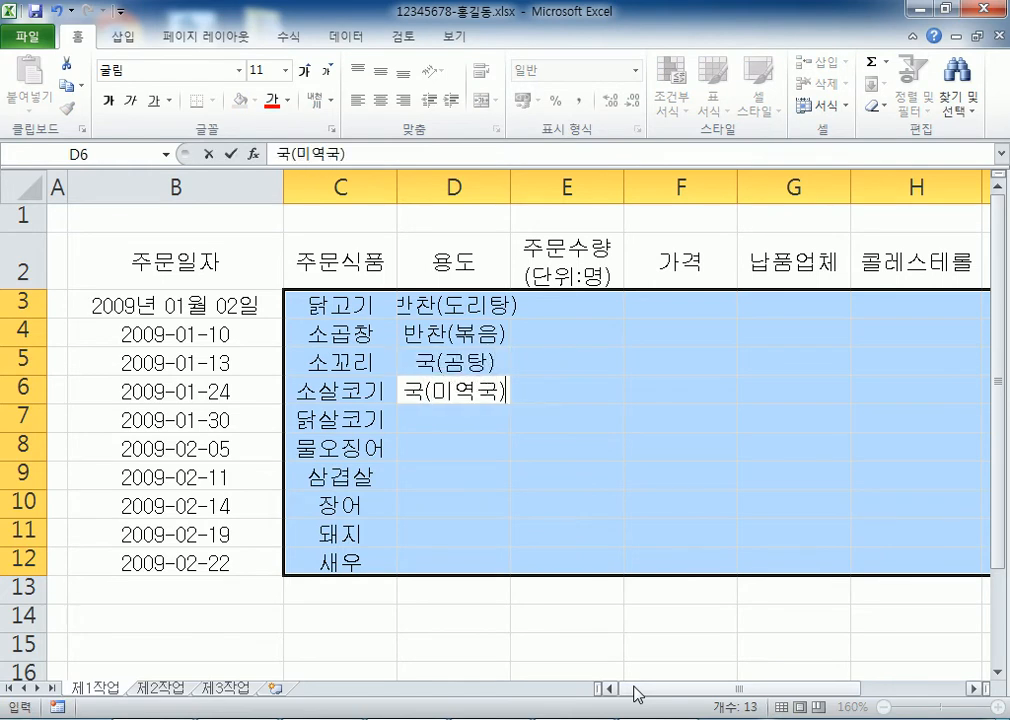
key("Return")
type("국(육")
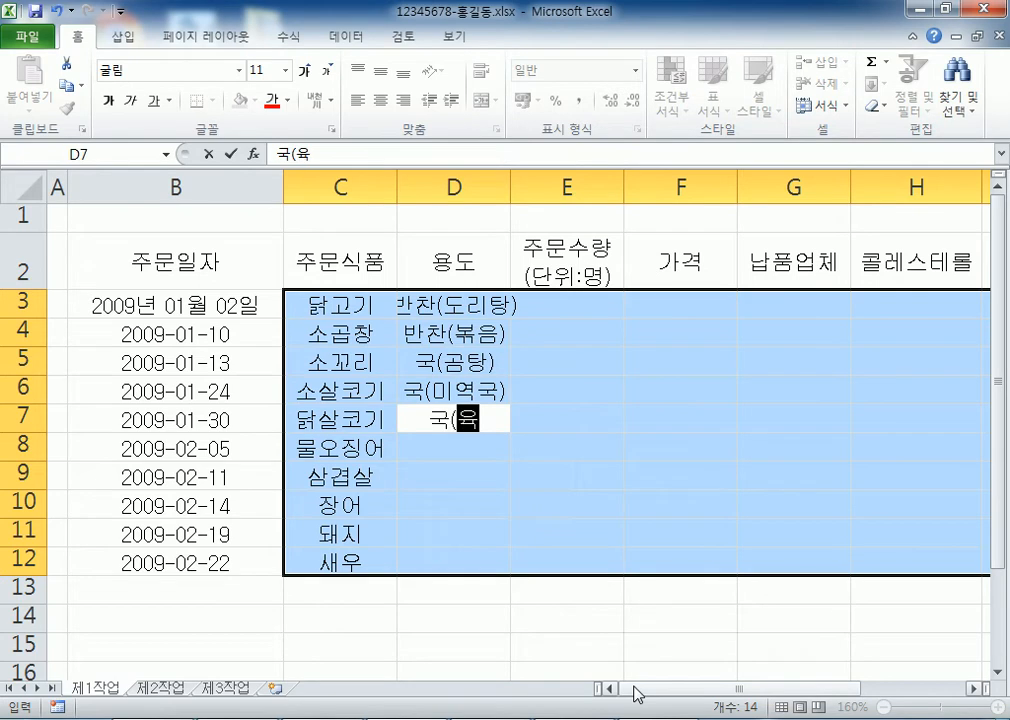
type("ㄱ개장)")
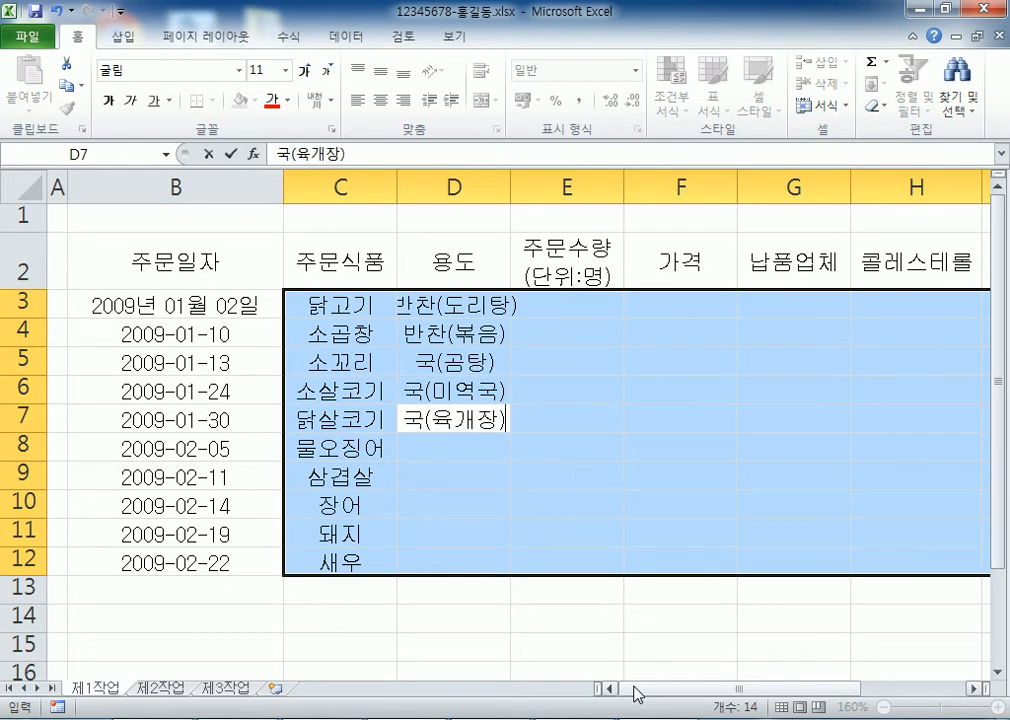
key("Return")
Enter 반찬(볶음) as the 용도 for both 물오징어 and 삼겹살 in cells D8 and D9
type("반찬(")
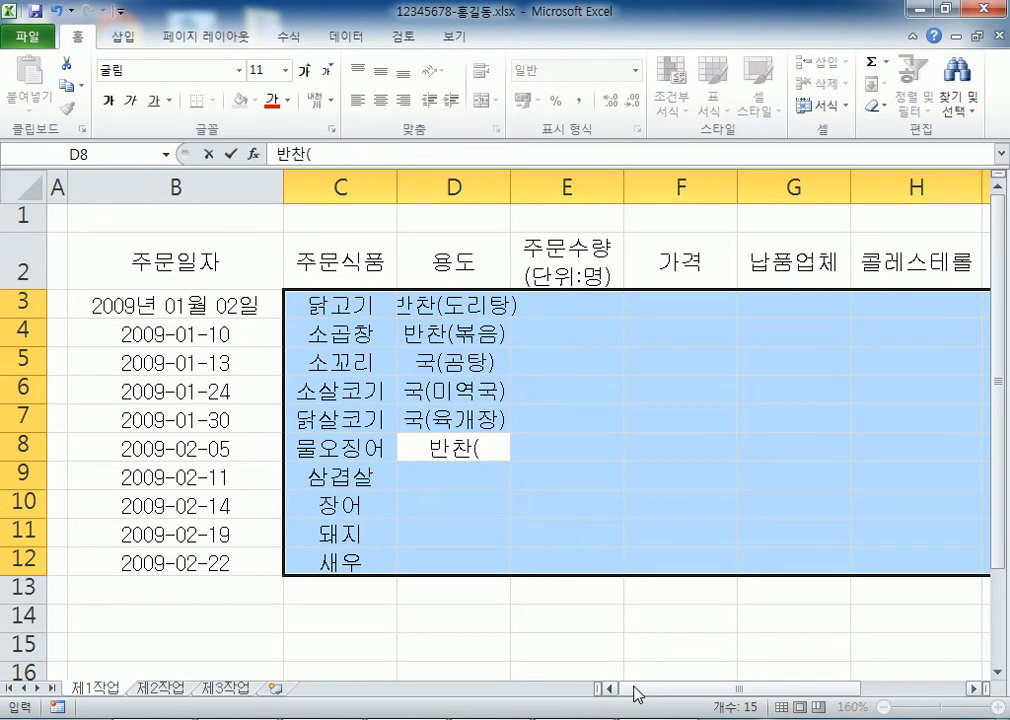
type("볶음)")
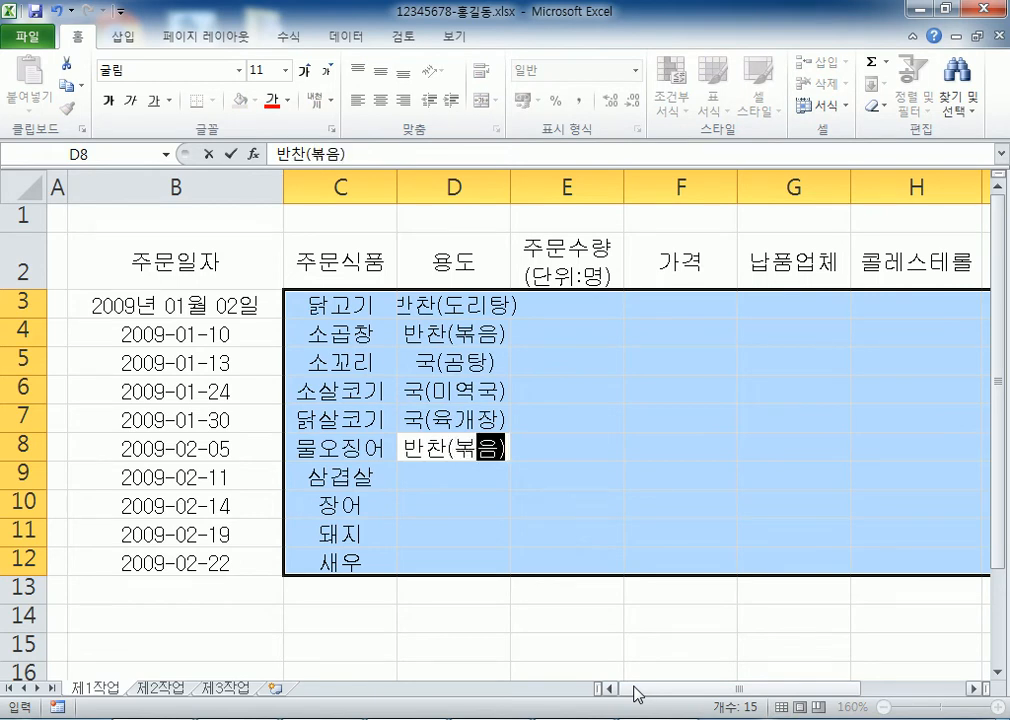
key("Return")
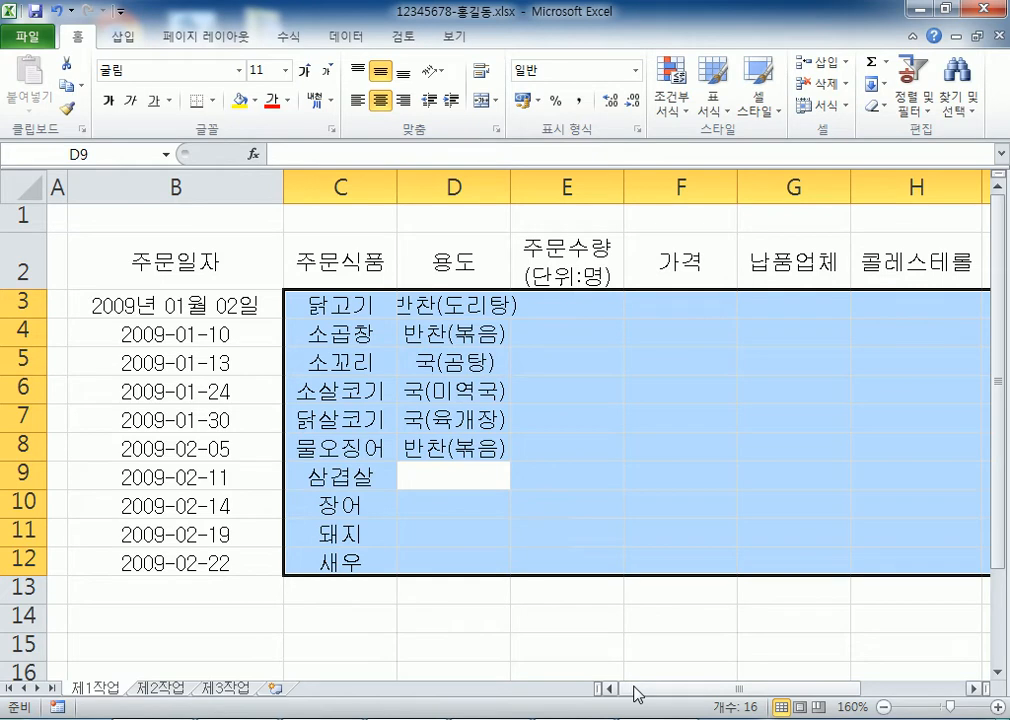
type("반찬")
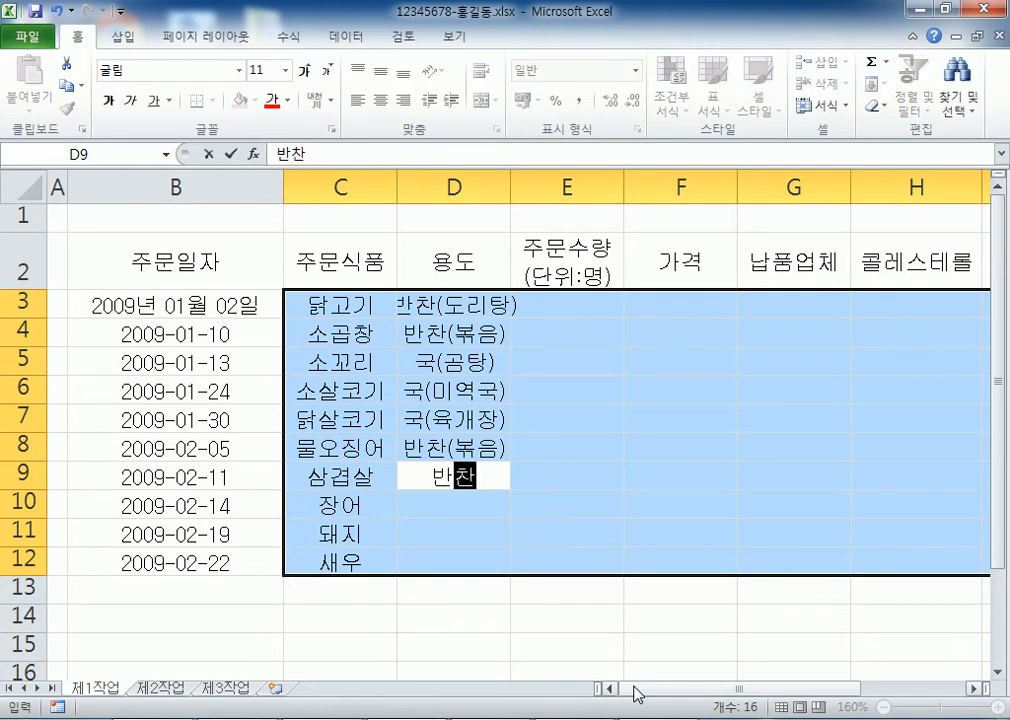
type("(보볶음)")
key("Return")
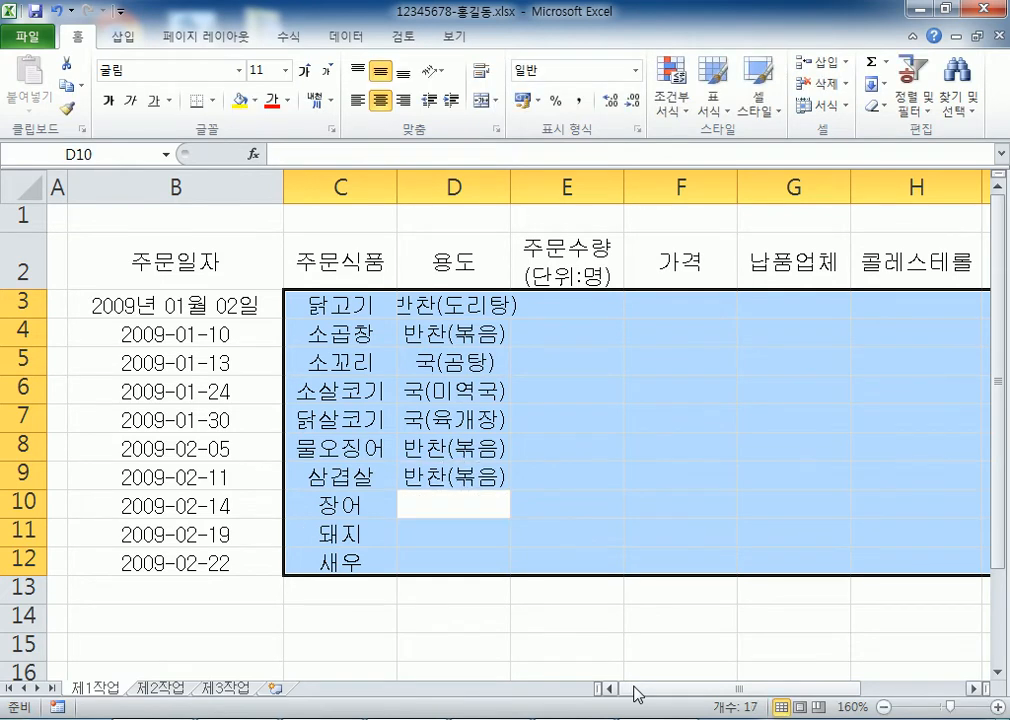
Complete the 용도 column with 반찬(구이), 반찬(카레) and 국(해물탕) in cells D10 to D12
type("반")
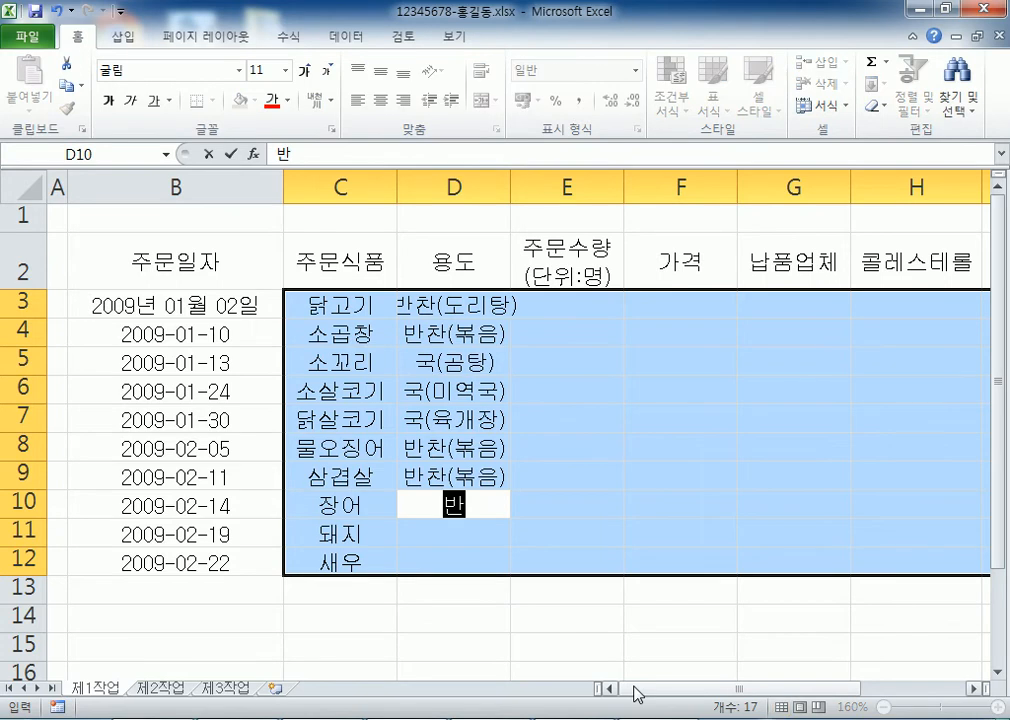
type("찬(구이)")
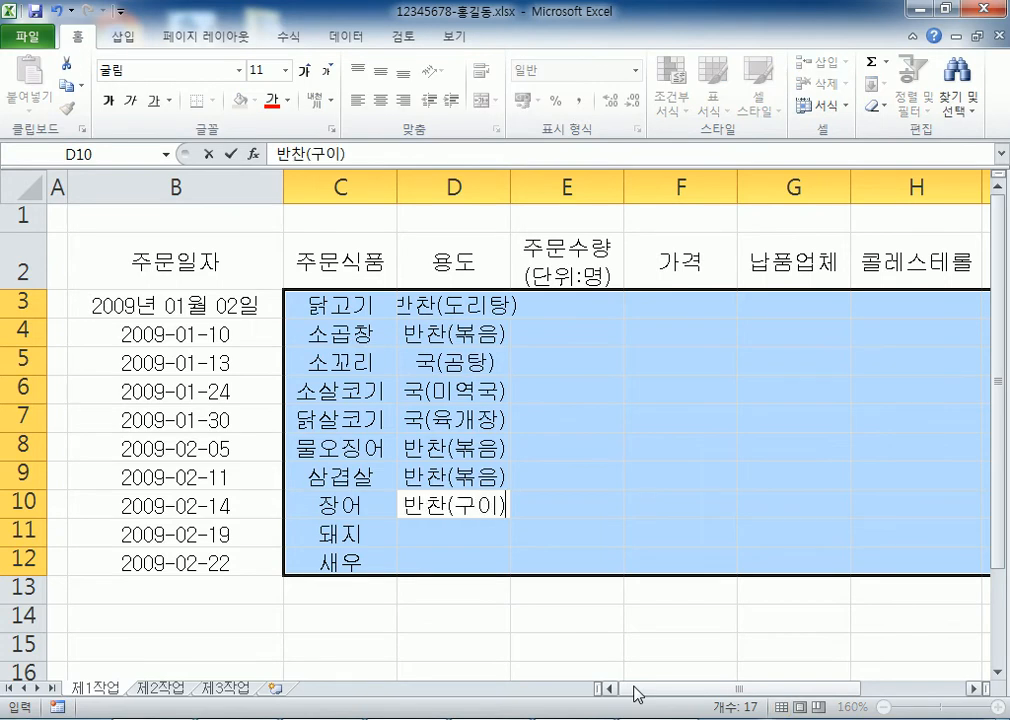
key("Return")
type("반찬")
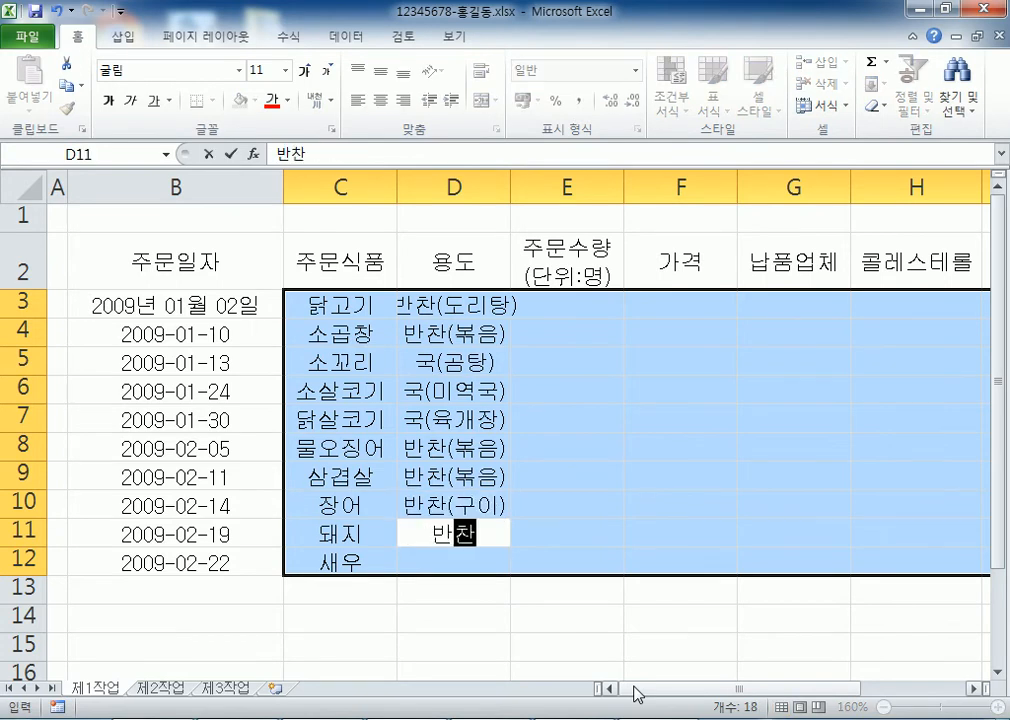
type("(카레)")
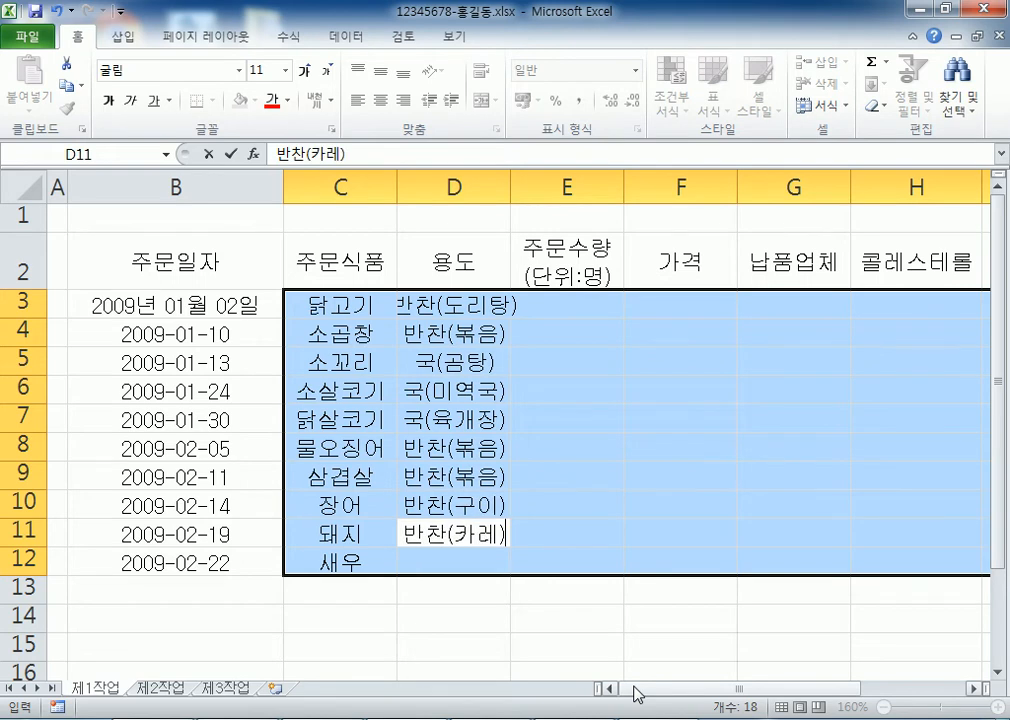
key("Return")
type("국")
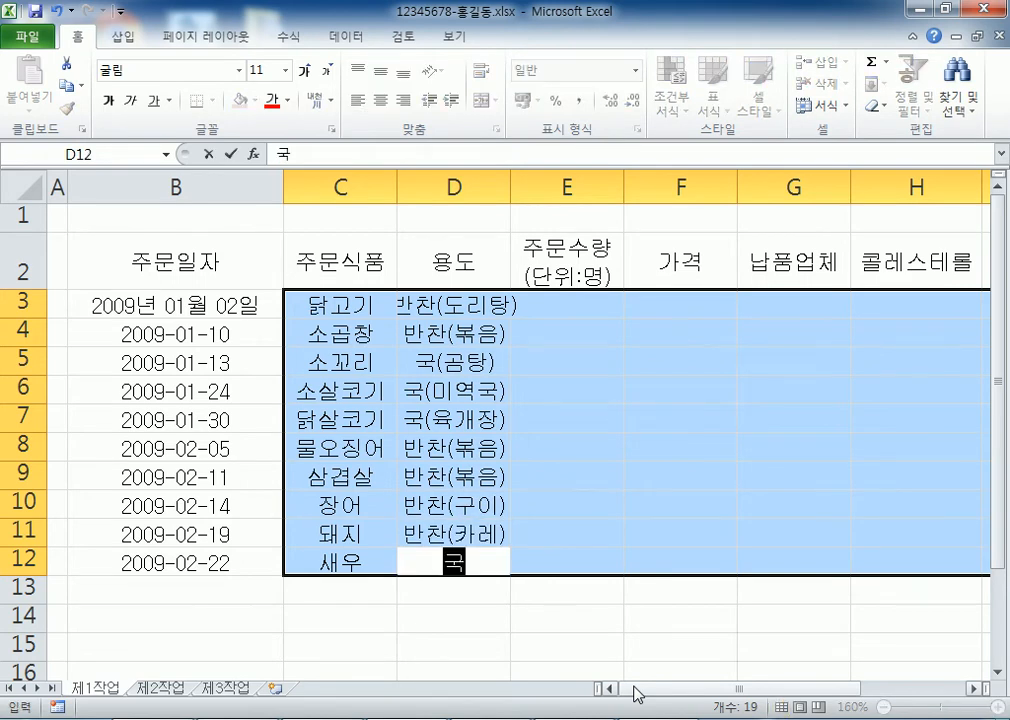
type("(해무물탕)")
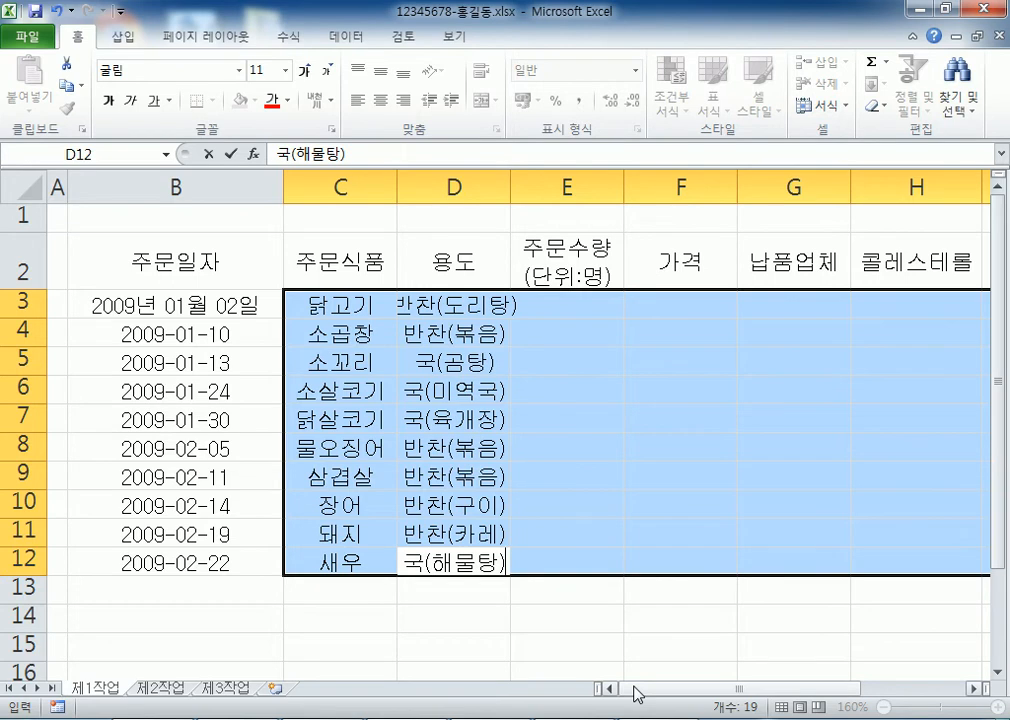
left_click(362, 309)
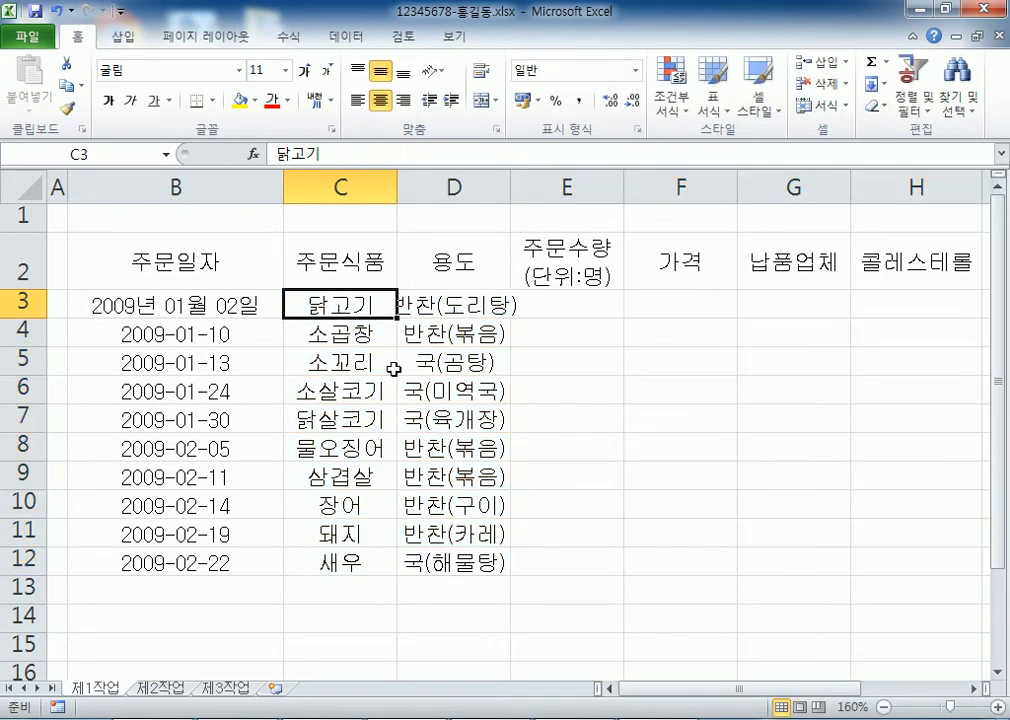
Select the empty data range E3:H12, from 주문수량 through 콜레스테롤
left_click(361, 357)
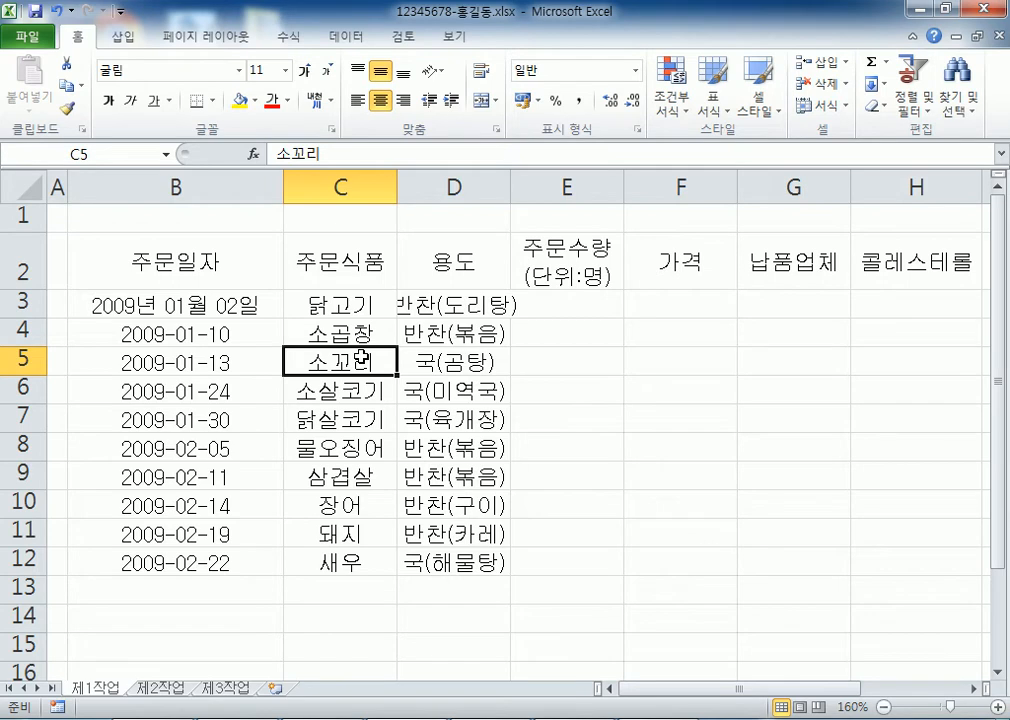
left_click_drag(570, 312, 893, 552)
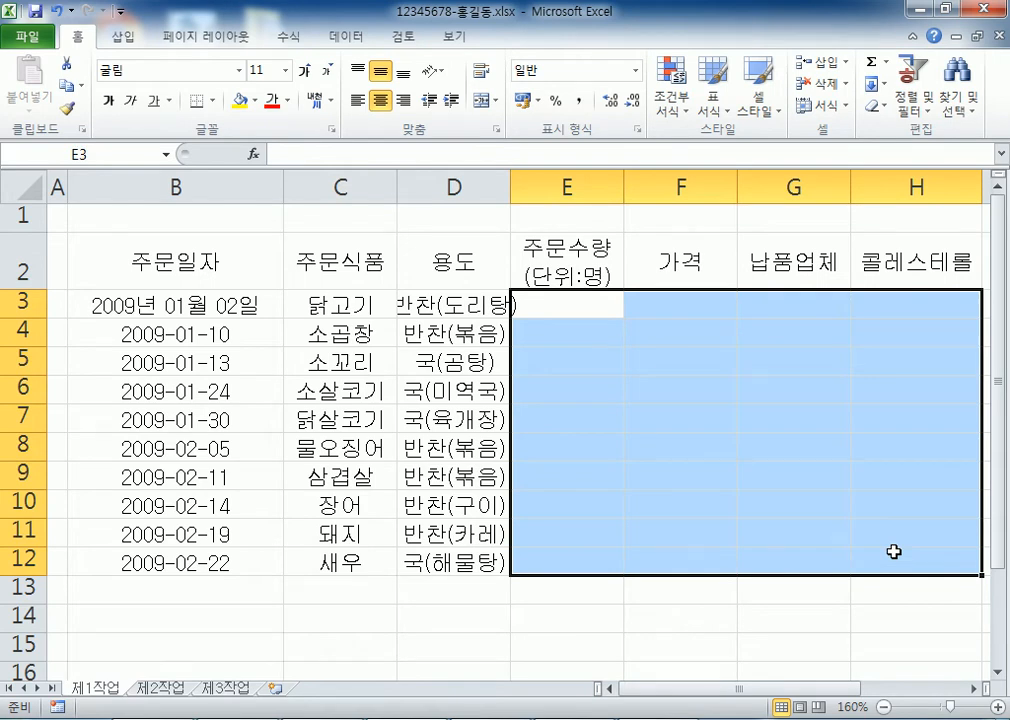
Enter the quantities 92, 40, 53 and 87 in cells E3 to E6 of the 주문수량 column
type("92")
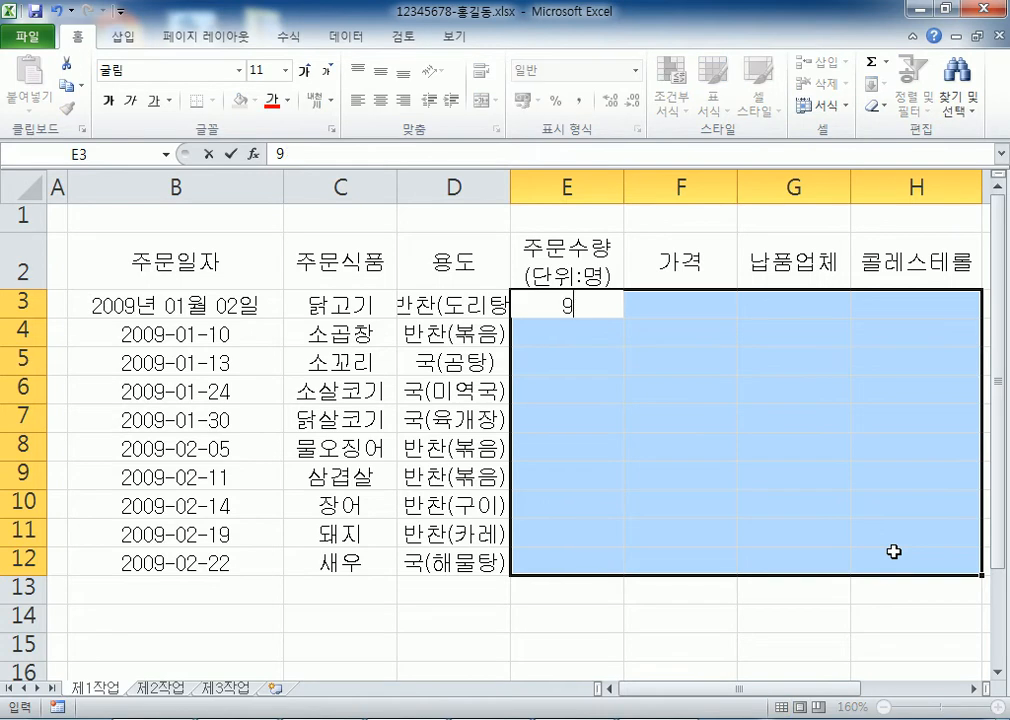
key("Return")
type("40")
key("Return")
type("5")
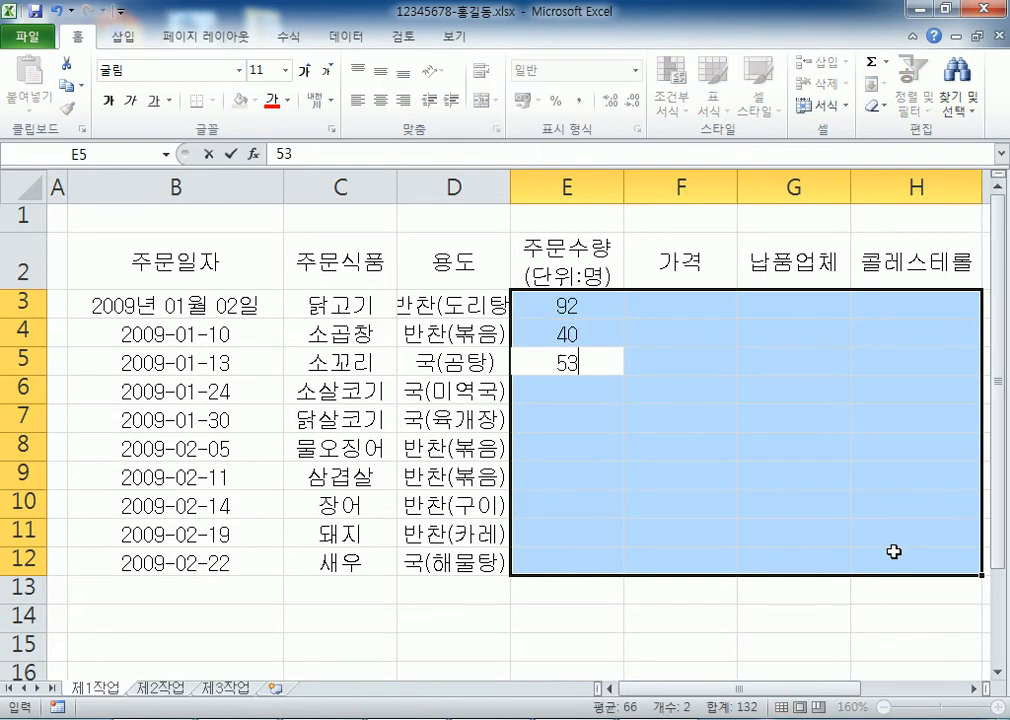
type("3")
key("Return")
type("87")
key("Return")
Enter 38, 64 and 94 as the 주문수량 for 닭살코기, 물오징어 and 삼겹살 in cells E7 to E9
type("38")
key("Return")
type("64")
key("Return")
type("94")
key("Return")
Complete the 주문수량 column with 39, 37 and 76 in cells E10 to E12
type("369")
key("Return")
type("37")
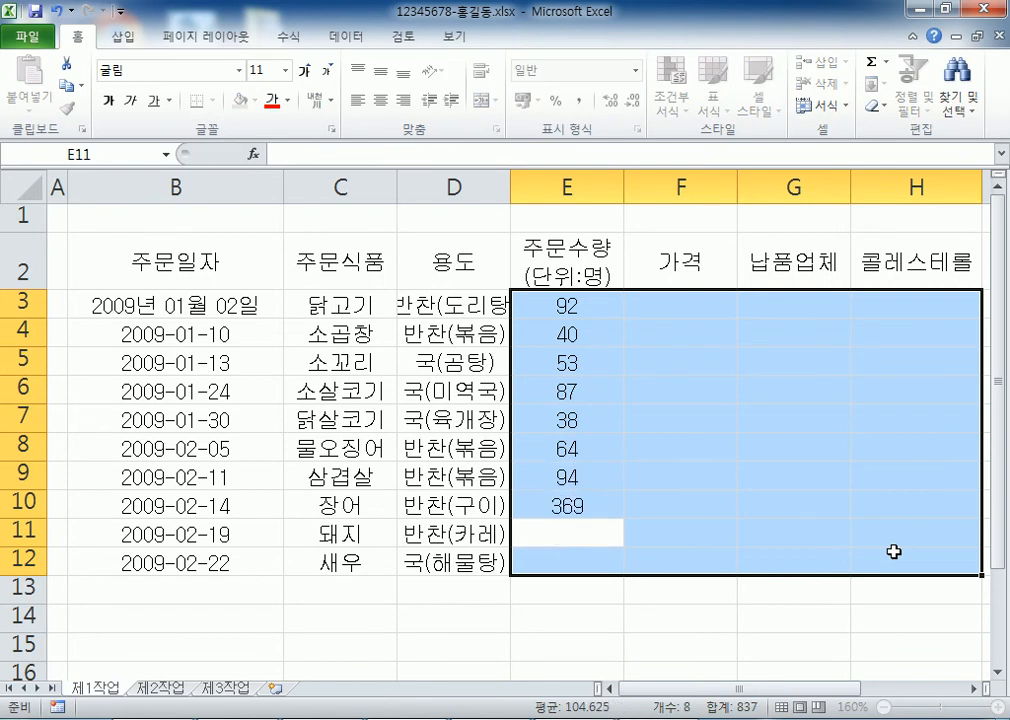
key("Return")
key("Up")
key("Up")
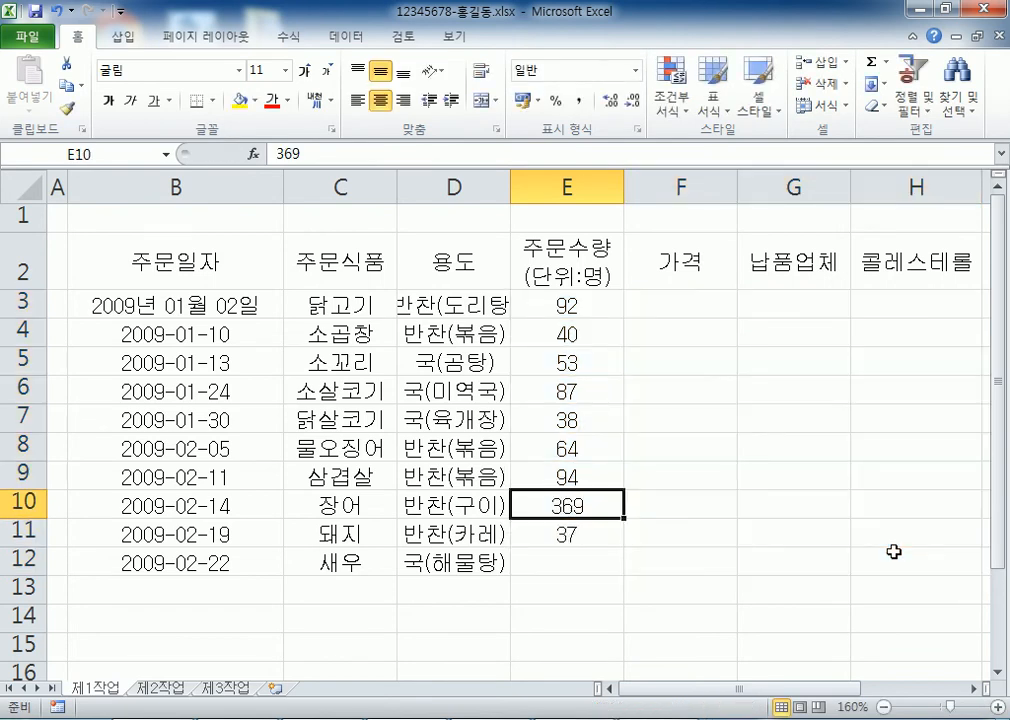
type("39")
key("Return")
type("37")
key("Return")
type("7")
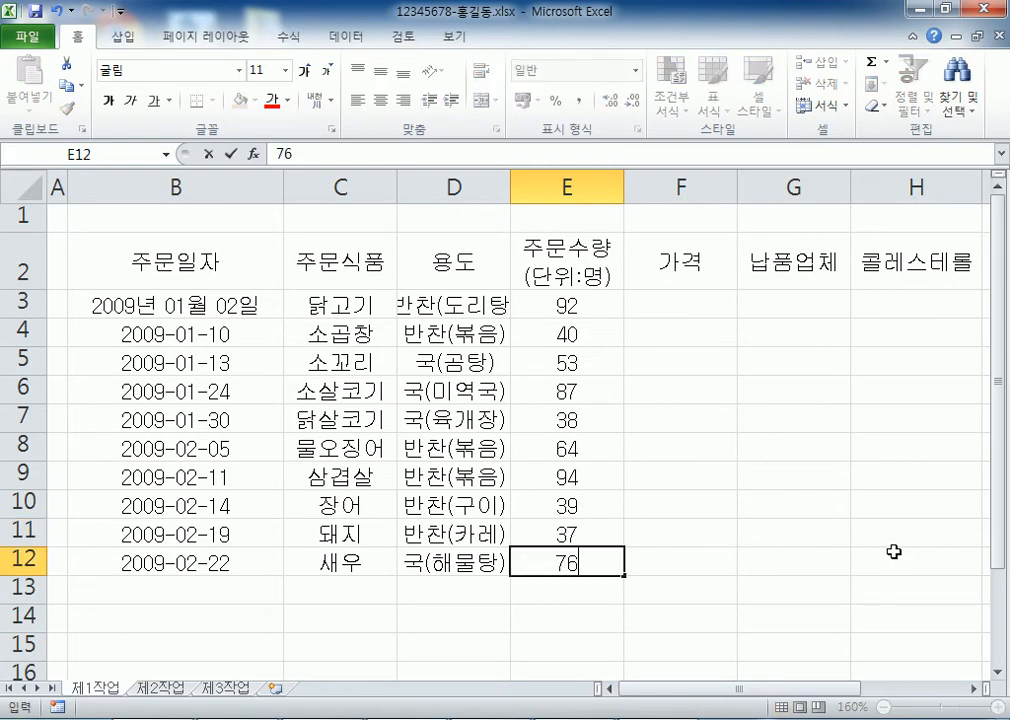
type("6")
Enter the prices 98000, 41500 and 67000 in cells F3 to F5 of the 가격 column
key("Right")
key("Up")
key("Up")
key("Up")
key("Up")
key("Up")
key("Up")
key("Up")
key("Up")
key("Up")
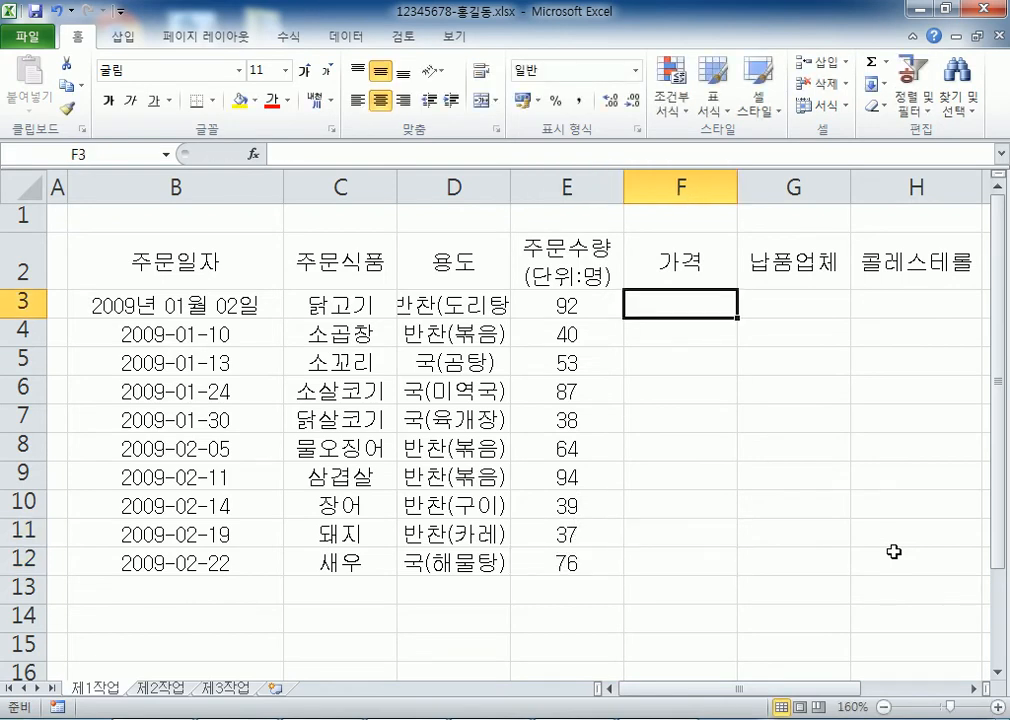
type("98000")
key("Return")
type("41500")
key("Return")
type("67000")
key("Return")
Enter the prices 62000, 19500 and 55000 in cells F6 to F8 of the 가격 column
type("6822")
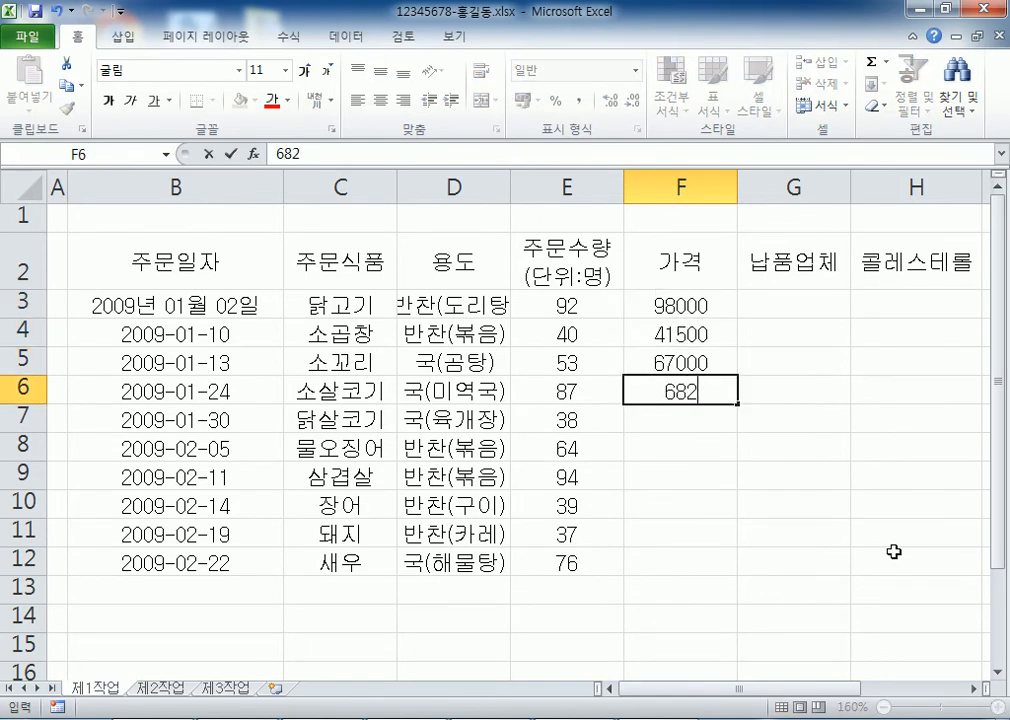
key("BackSpace")
key("BackSpace")
key("BackSpace")
type("2000")
key("Return")
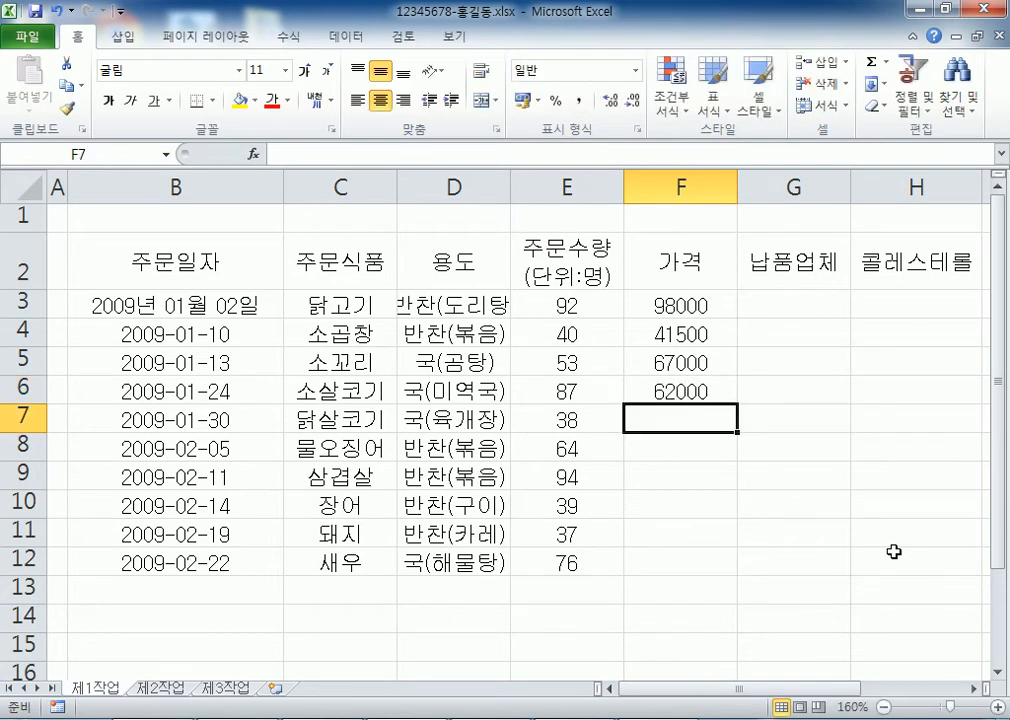
type("19500")
key("Return")
type("55000")
key("Return")
Complete the 가격 column with 117000, 64000, 28900 and 57000 in cells F9 to F12
type("1170")
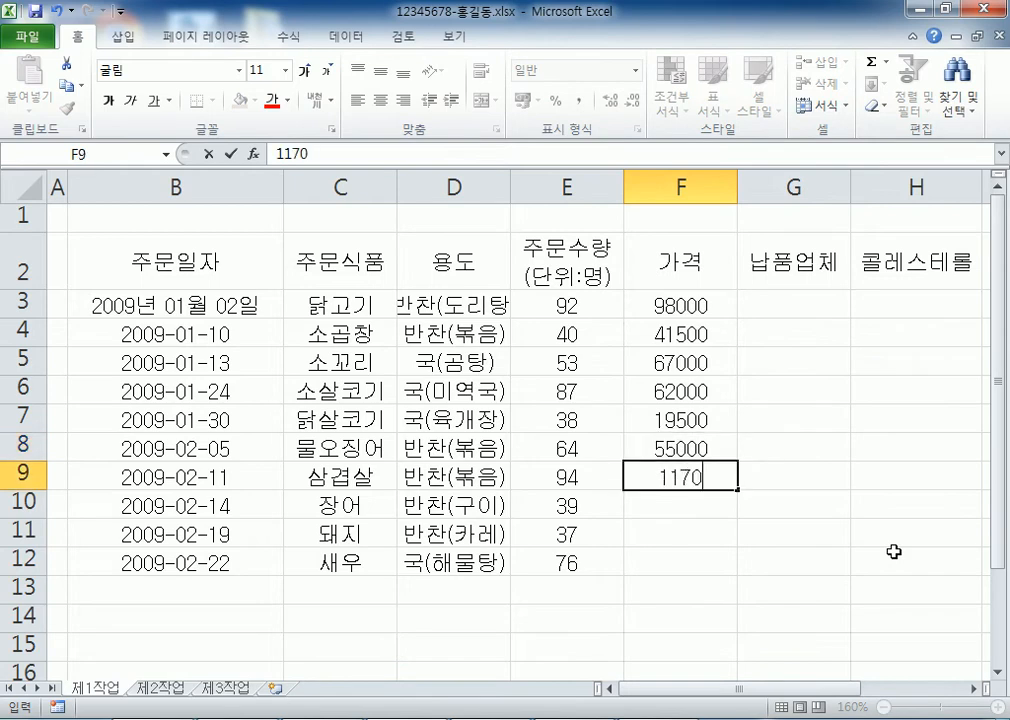
type("00")
key("Return")
type("640000")
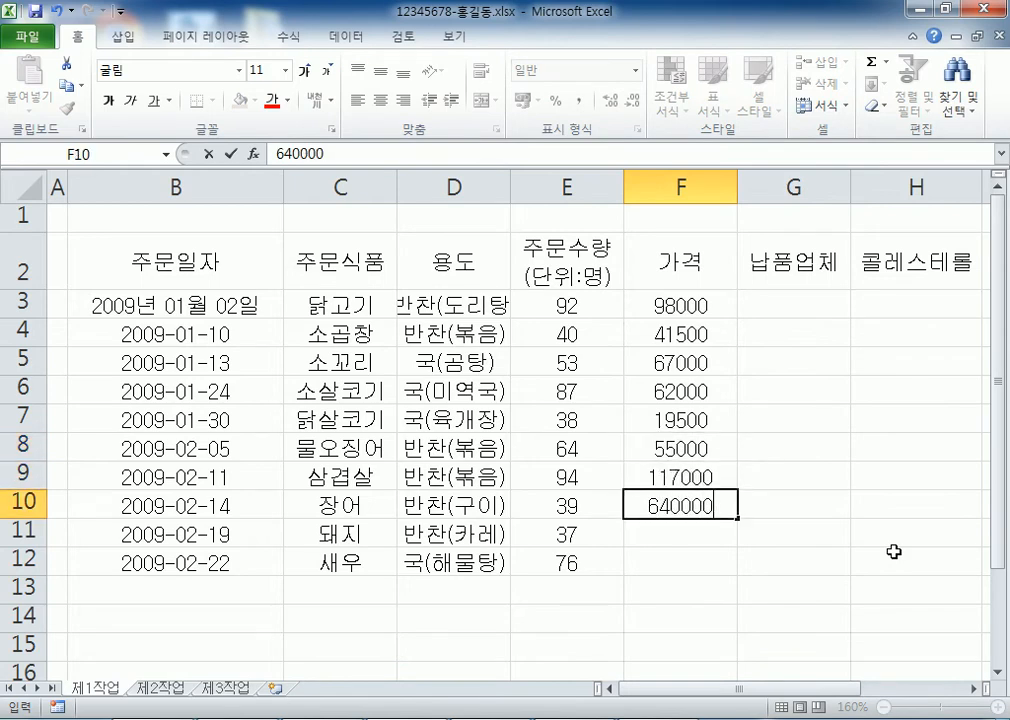
key("BackSpace")
key("Return")
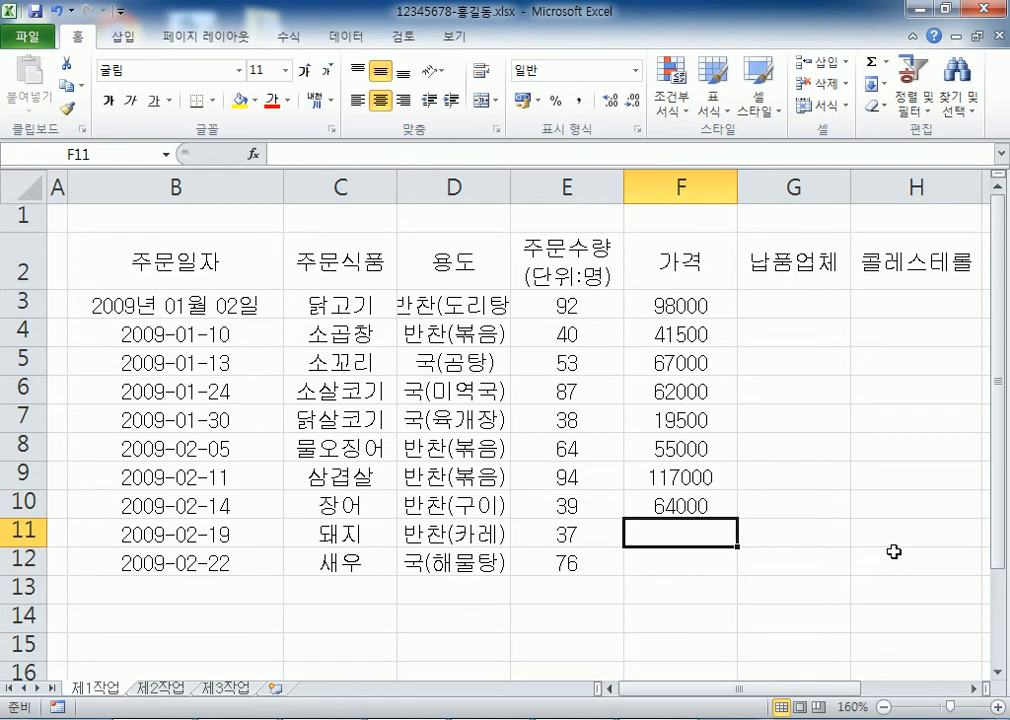
type("28900")
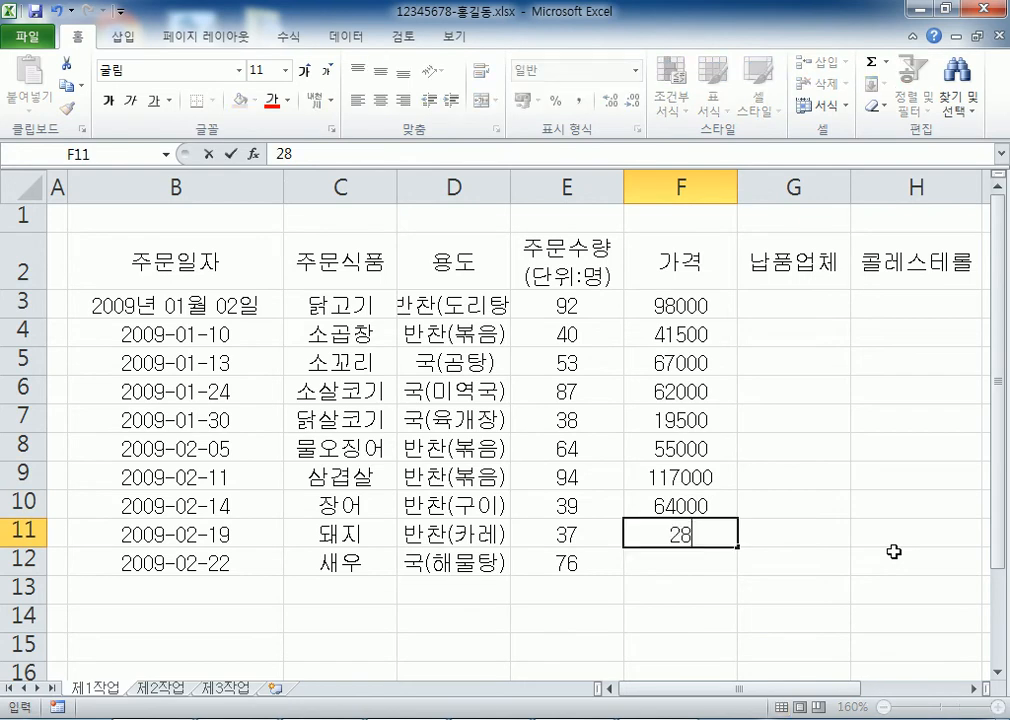
key("Return")
type("57000")
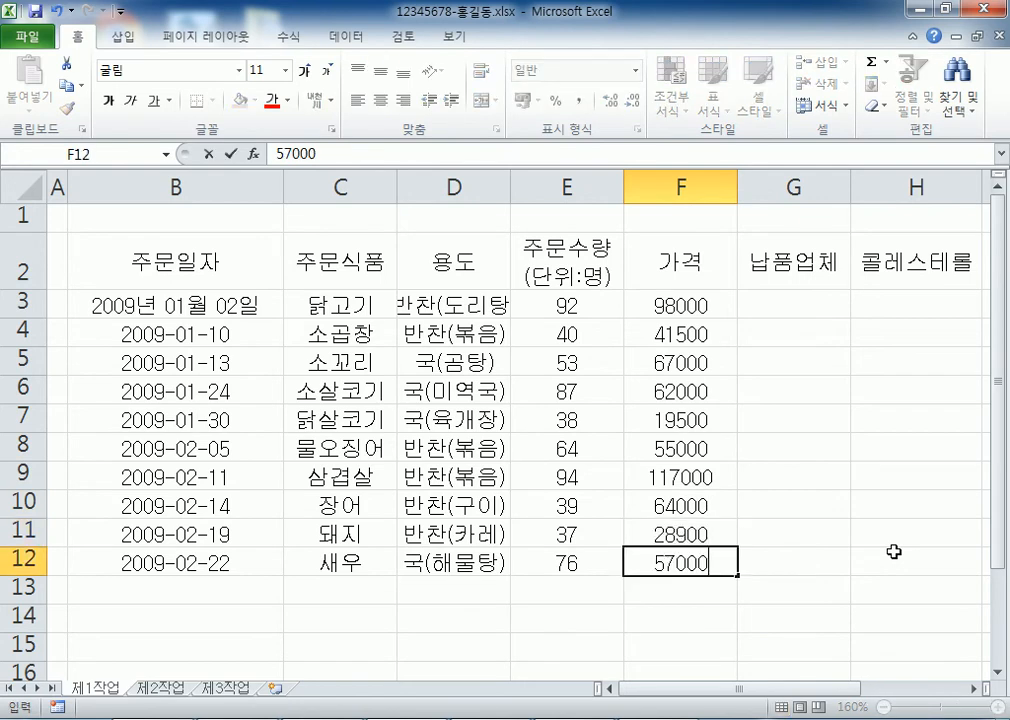
key("Return")
Enter 계림농산 in G3 and 영진마트 in G4 as the first two suppliers in the 납품업체 column
key("Up")
key("Up")
key("Up")
key("Up")
key("Up")
key("Up")
key("Up")
key("Up")
key("Up")
key("Up")
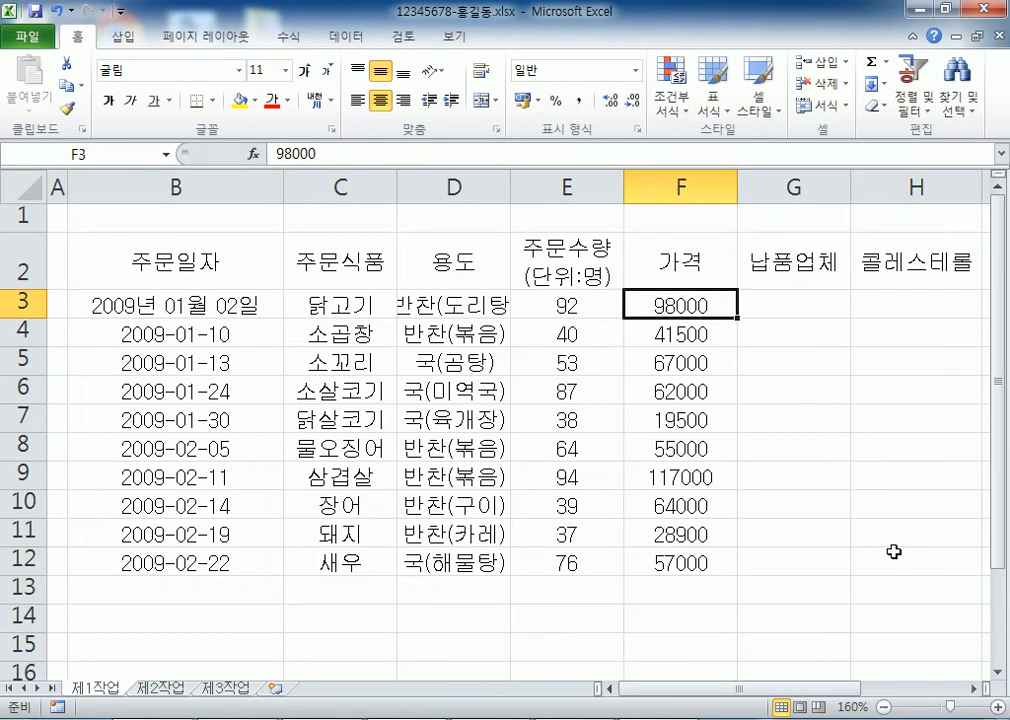
key("Right")
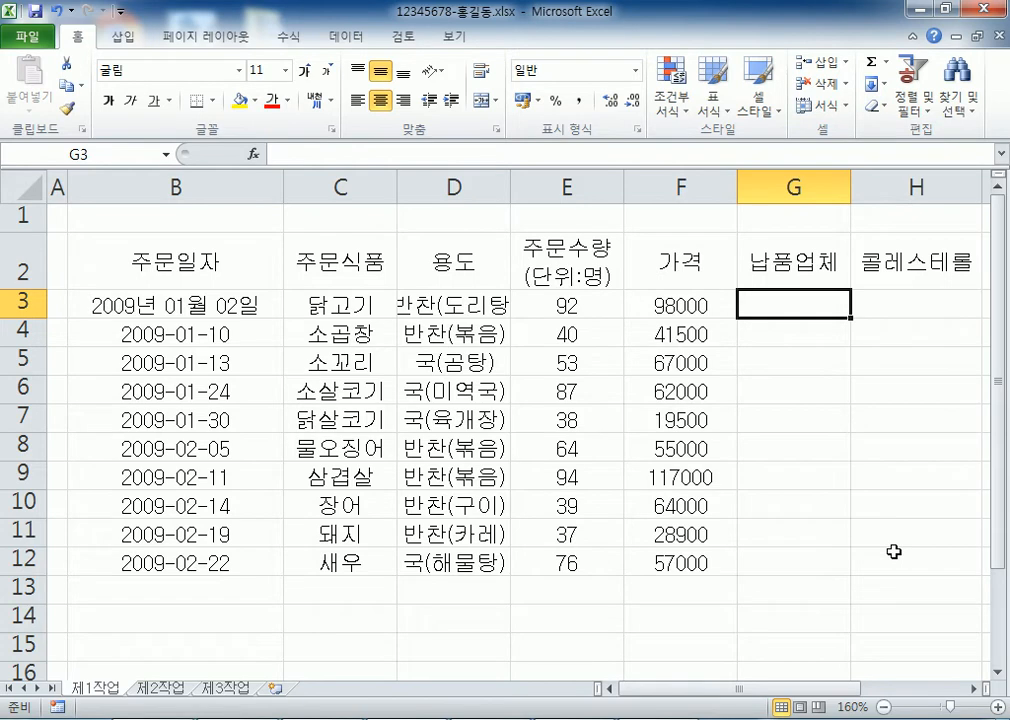
type("계")
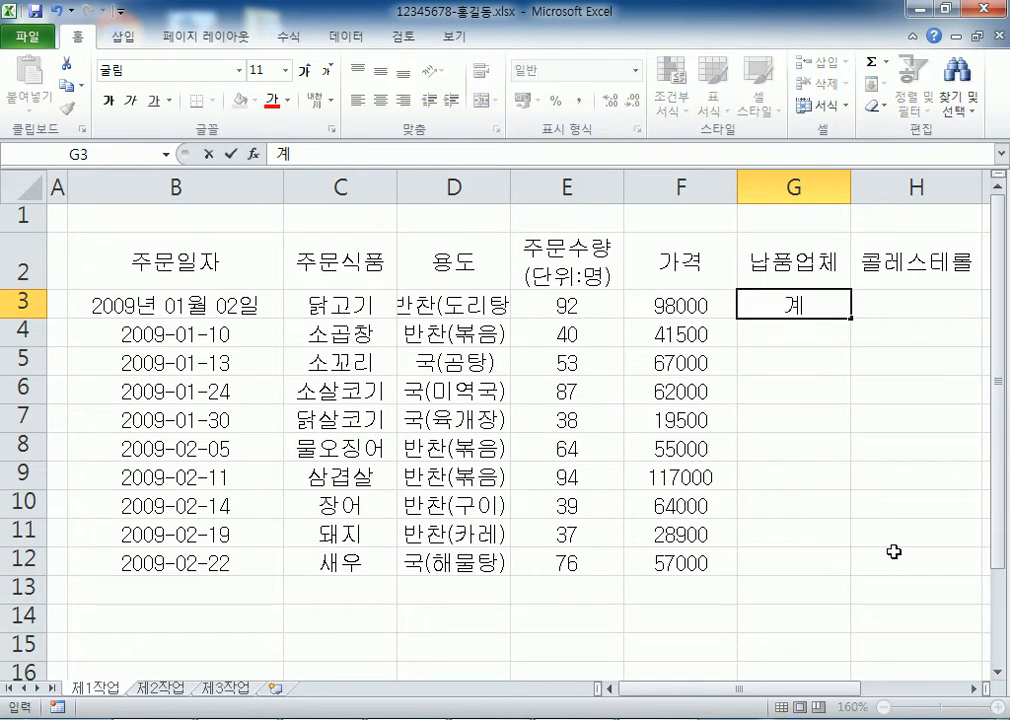
type("림농산")
key("Return")
type("영진마트")
key("Return")
Enter 영진마트 as the 납품업체 for both 소꼬리 and 소살코기 in cells G5 and G6
type("여ㅛㅇ")
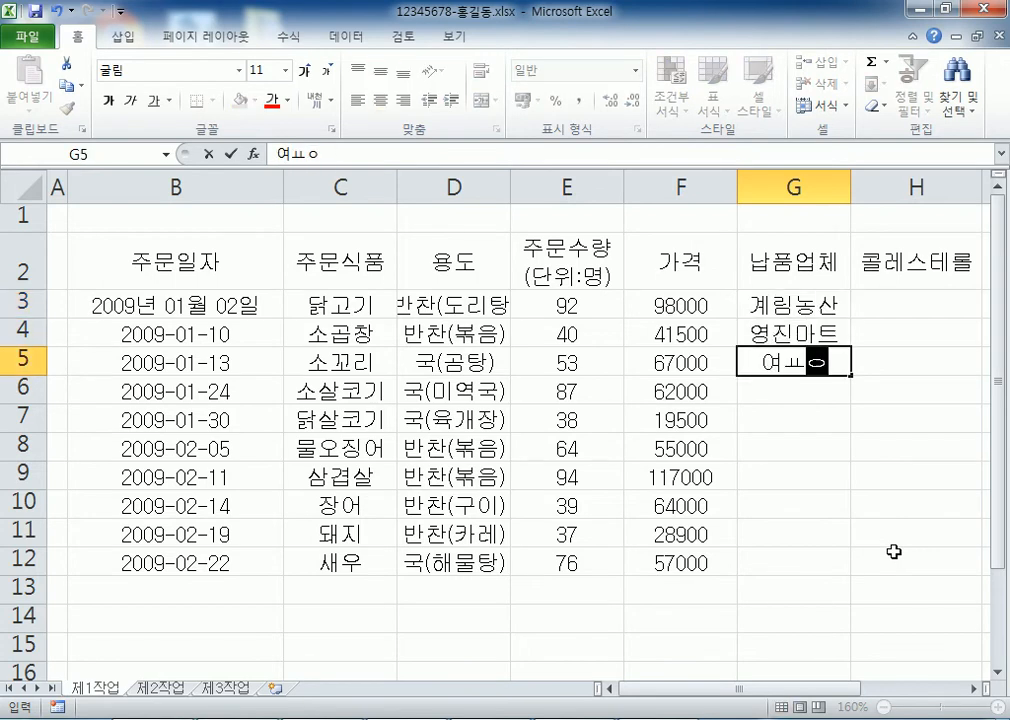
key("BackSpace")
key("BackSpace")
key("BackSpace")
type("용")
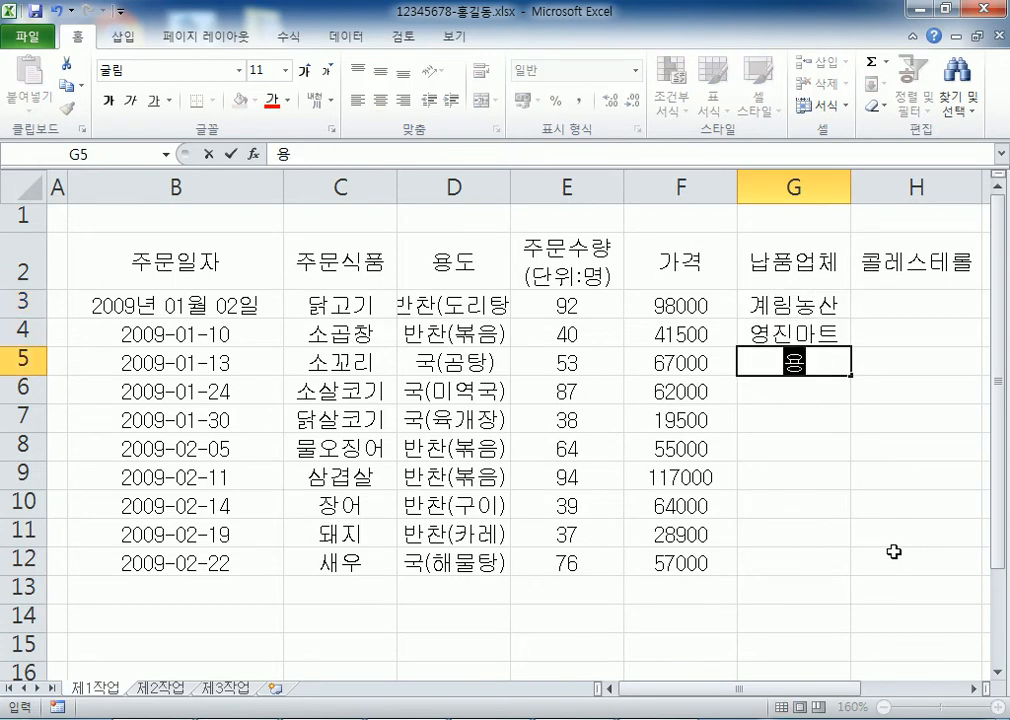
key("BackSpace")
type("영")
key("Return")
type("영")
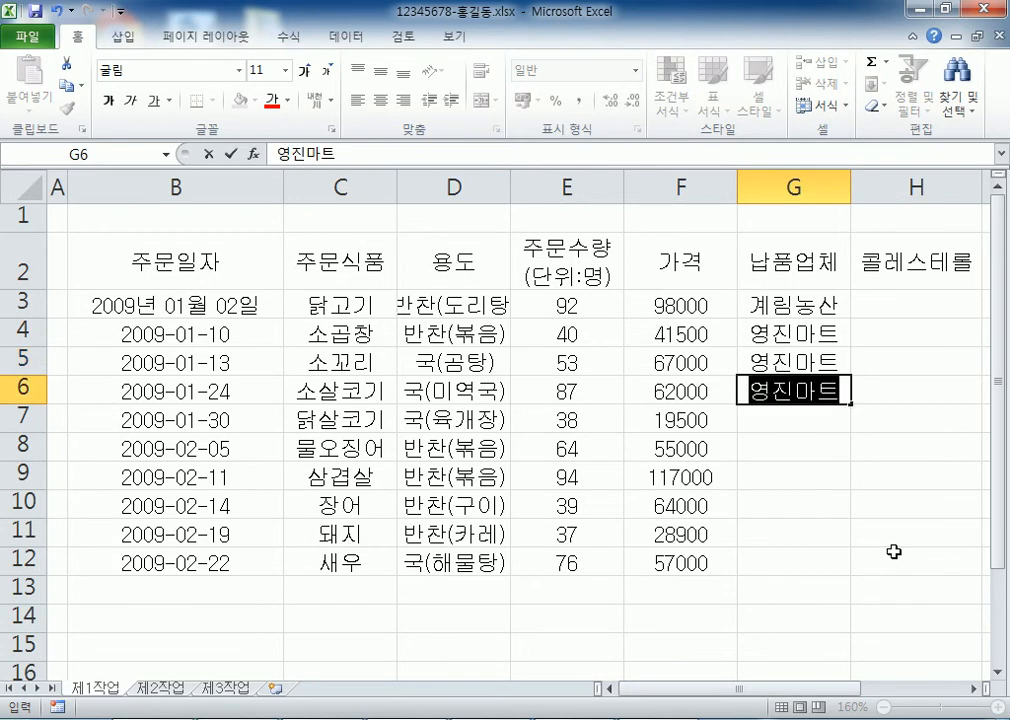
key("Return")
Enter 계림농산 in G7 and 현잔상사 in G8 of the 납품업체 column
type("개")
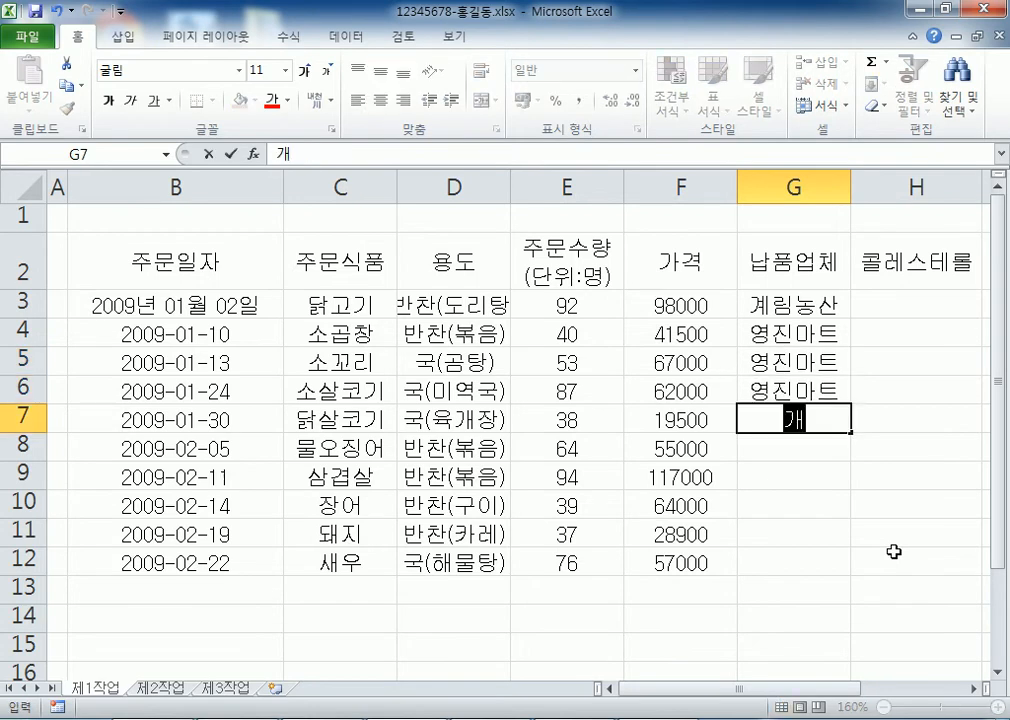
key("BackSpace")
type("계림농산")
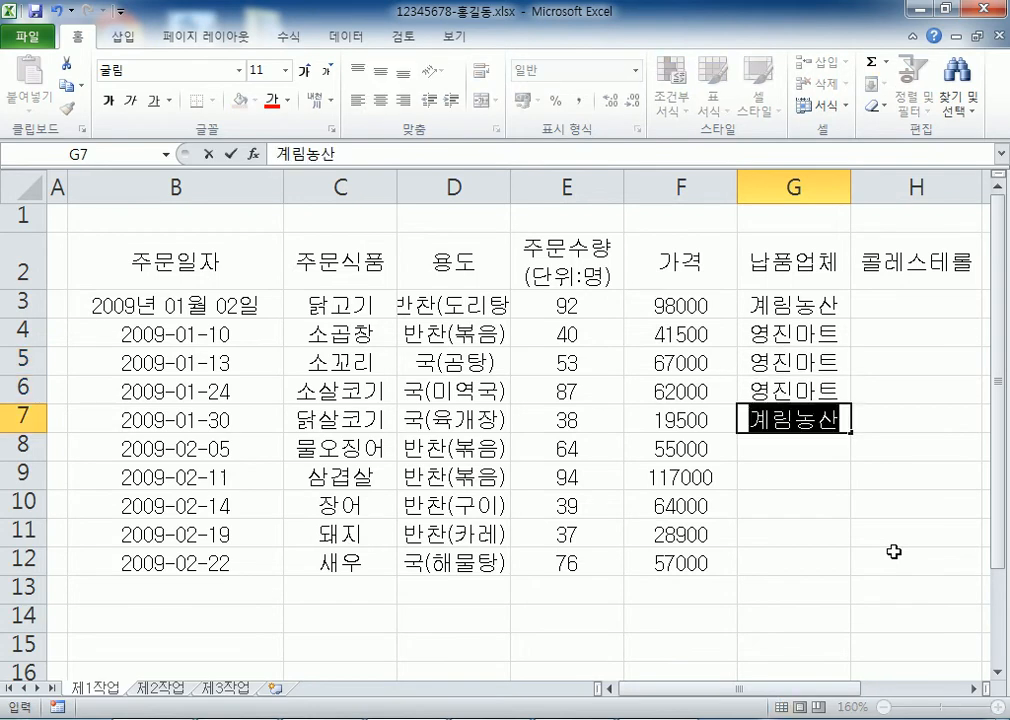
key("Return")
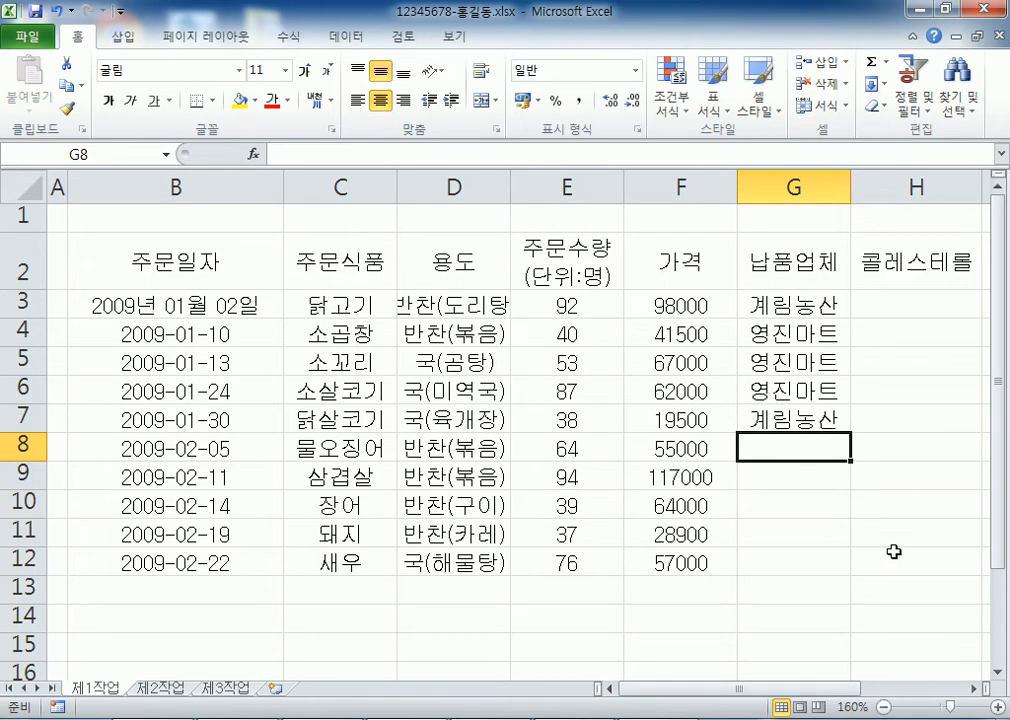
type("현잔상사")
key("Return")
Fill cells G9 to G12 of the 납품업체 column with 영진마트, 현잔상사, 영진마트 and 현잔상사
type("영진마트")
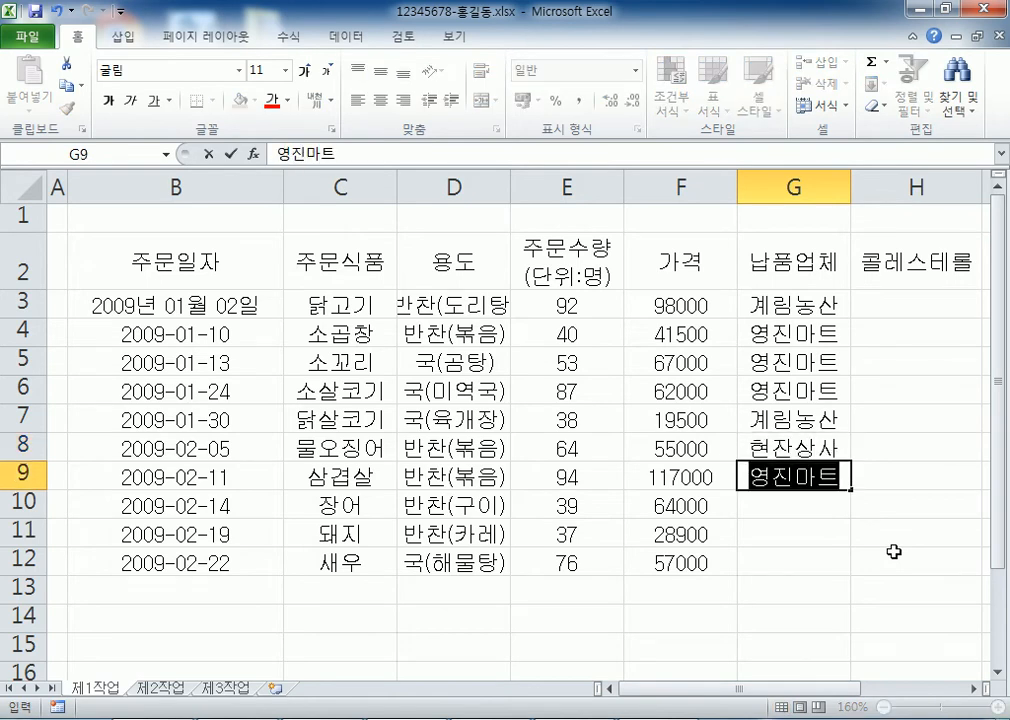
key("Return")
type("현")
key("Return")
type("영진마트")
key("Return")
type("현")
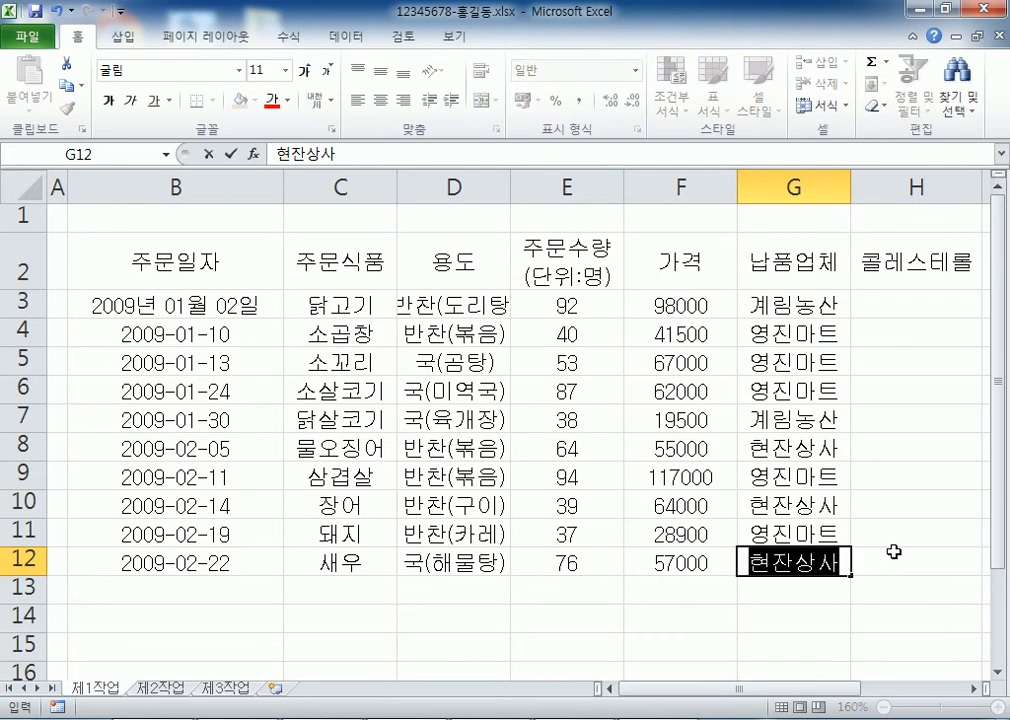
key("Return")
Correct the supplier name for 물오징어 in cell G8 to 현진상사
key("Up")
key("Up")
key("Up")
key("Up")
key("Up")
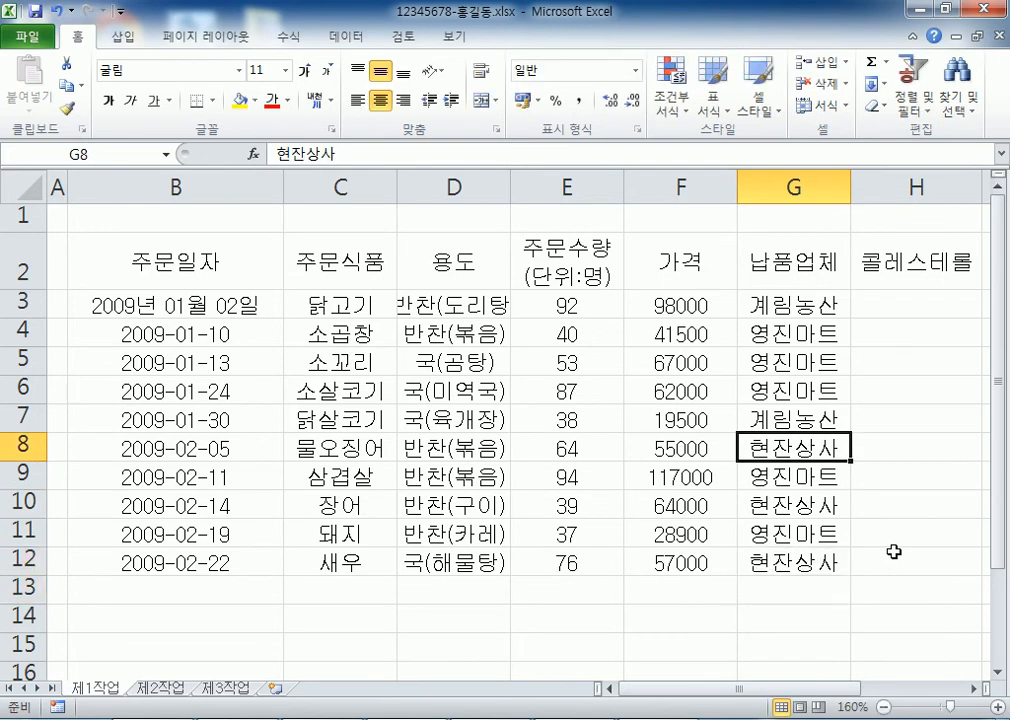
key("F2")
key("Left")
key("Left")
key("Left")
type("ㅈㅣㄴ")
key("Return")
Replace the misspelled supplier names in cells G10 and G12 with 현진상사
key("Down")
type("현")
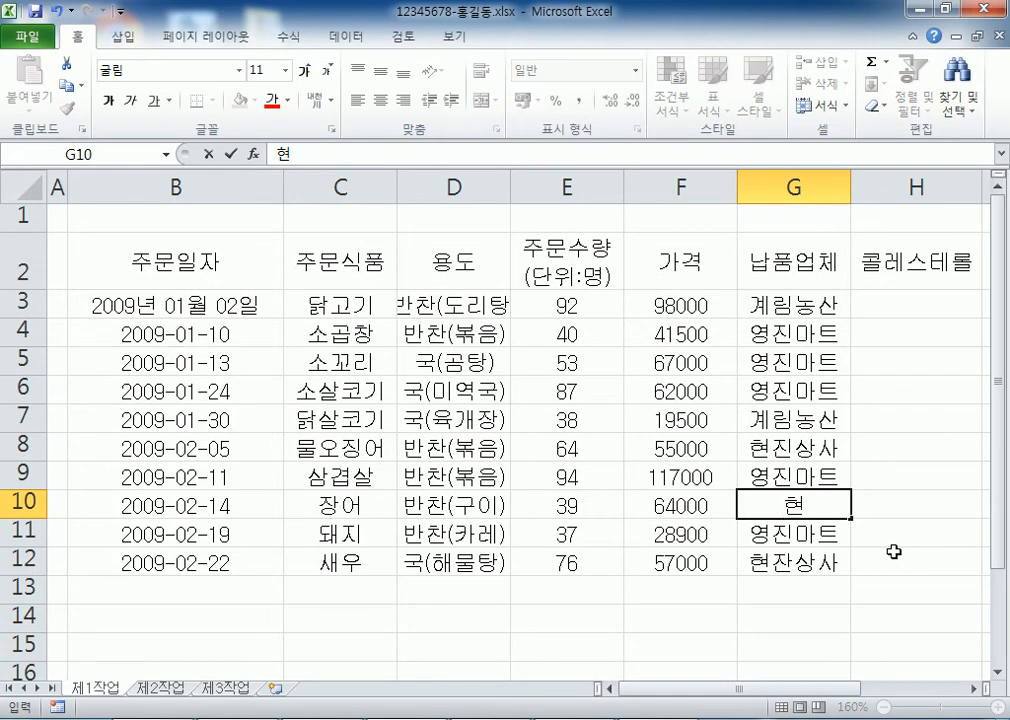
key("Escape")
key("Down")
key("Down")
key("Up")
key("Up")
type("현")
key("Return")
key("Down")
type("현")
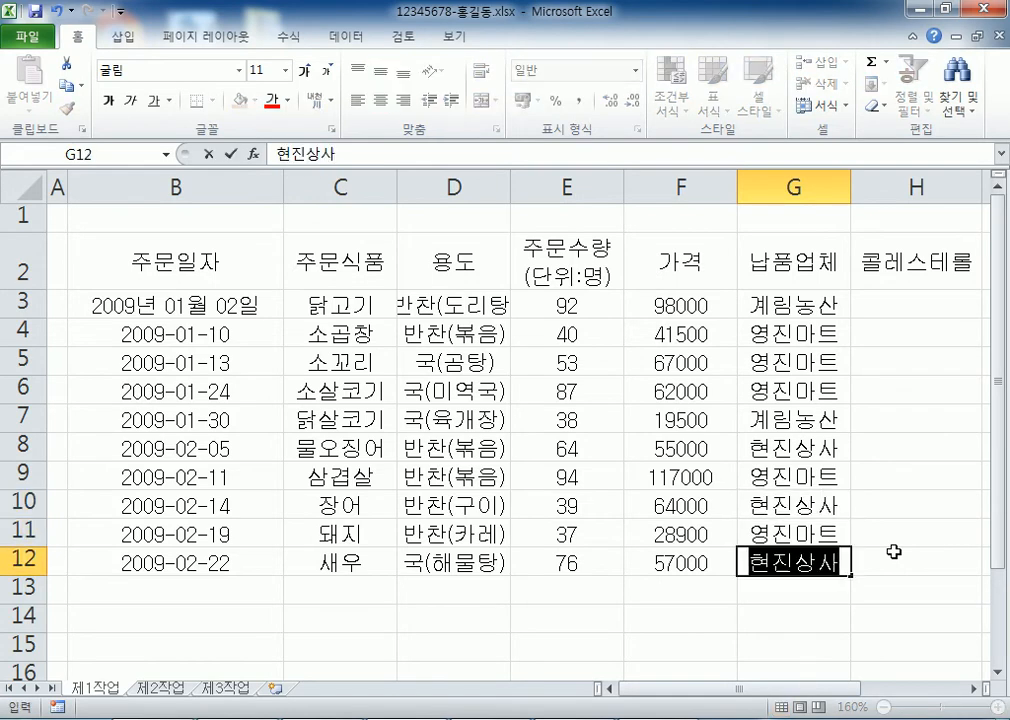
key("Tab")
Select the empty range H3:I12 and enter 110, 221 and 75 in cells H3 to H5 of the 콜레스테롤 column
key("Up")
key("Up")
key("Up")
key("Up")
key("Up")
key("Up")
key("Up")
key("Up")
key("Up")
key("Up")
key("Down")
key("shift+Right")
key("shift+Down")
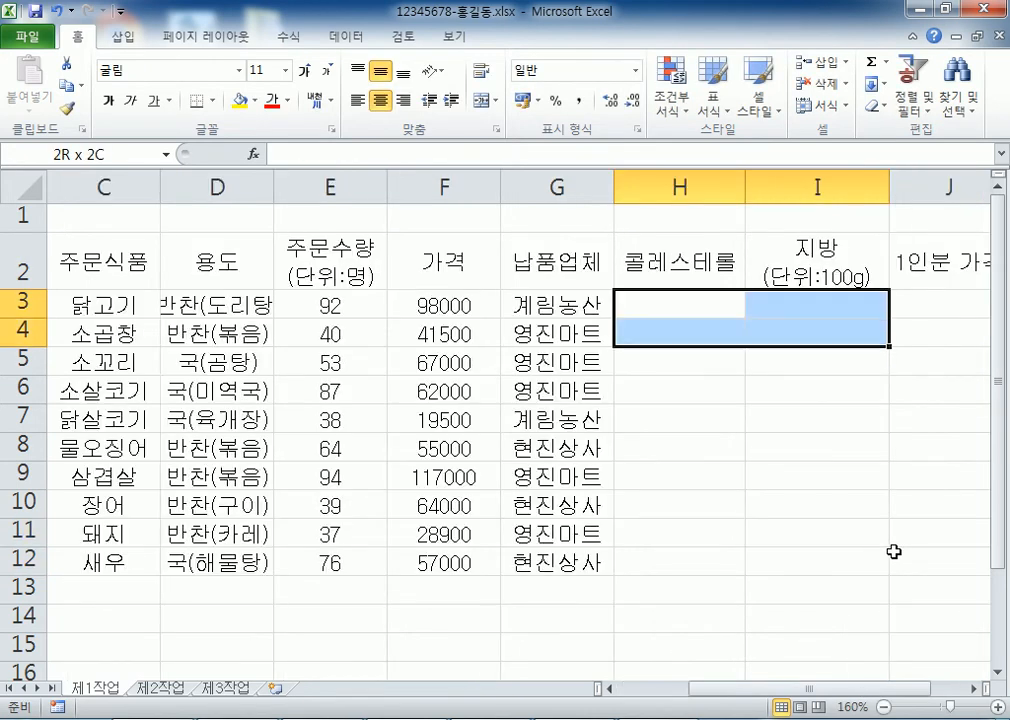
key("shift+Down")
key("shift+Down")
key("shift+Down")
key("shift+Down")
key("shift+Down")
key("shift+Down")
key("shift+Down")
key("shift+Down")
type("110")
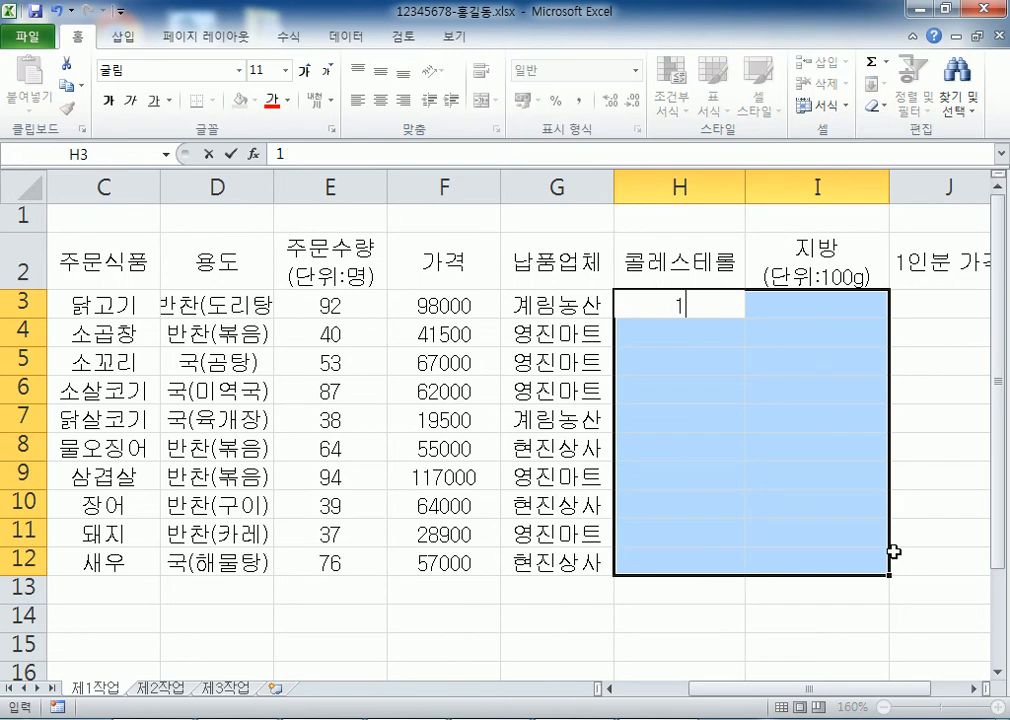
key("Return")
type("221")
key("Return")
type("75")
key("Return")
Enter 75, 60 and 300 as the 콜레스테롤 values for 소살코기, 닭살코기 and 물오징어 in cells H6 to H8
type("75")
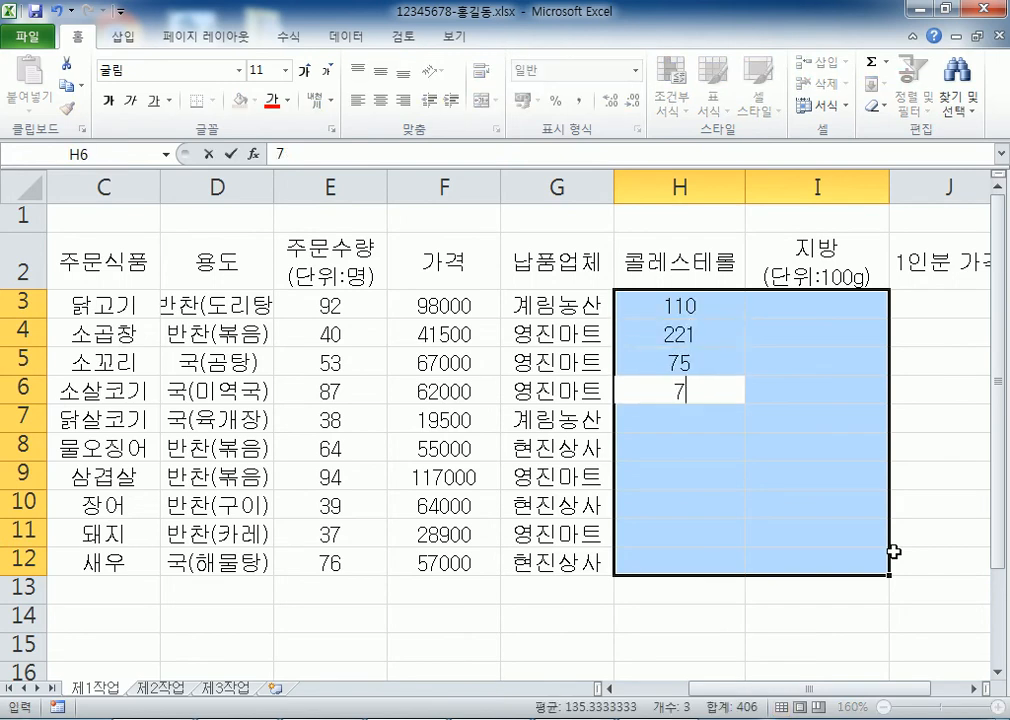
key("Return")
type("60")
key("Return")
type("300")
key("Return")
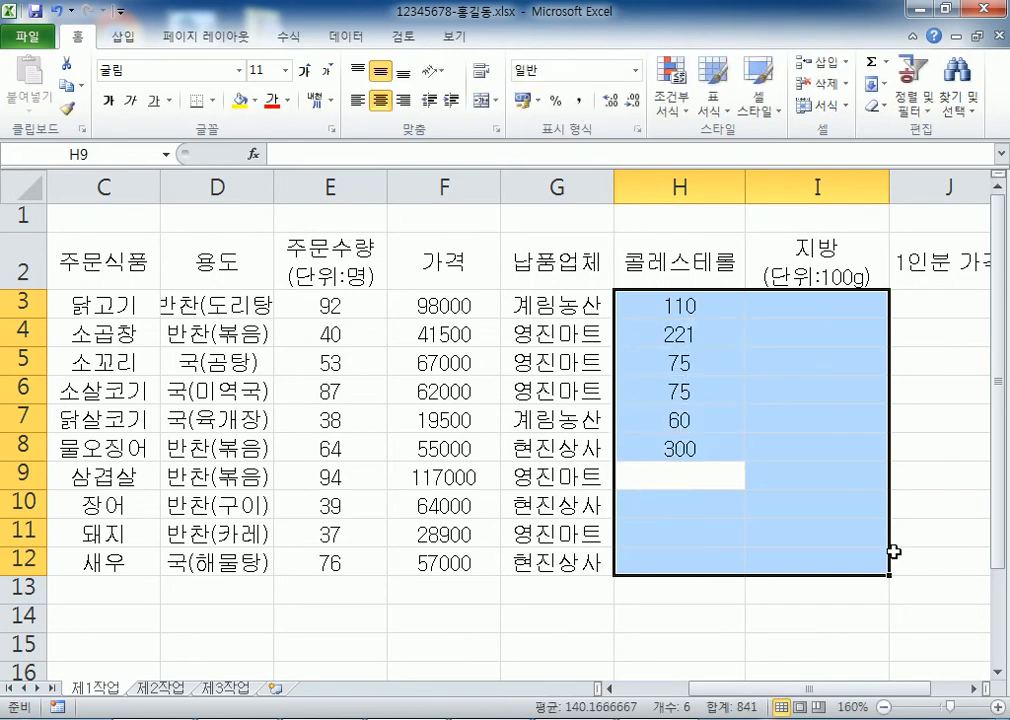
Enter 70, 200, 70 and 130 as the 콜레스테롤 values in cells H9 to H12
type("70")
key("Return")
type("200")
key("Return")
type("70")
key("Return")
type("130")
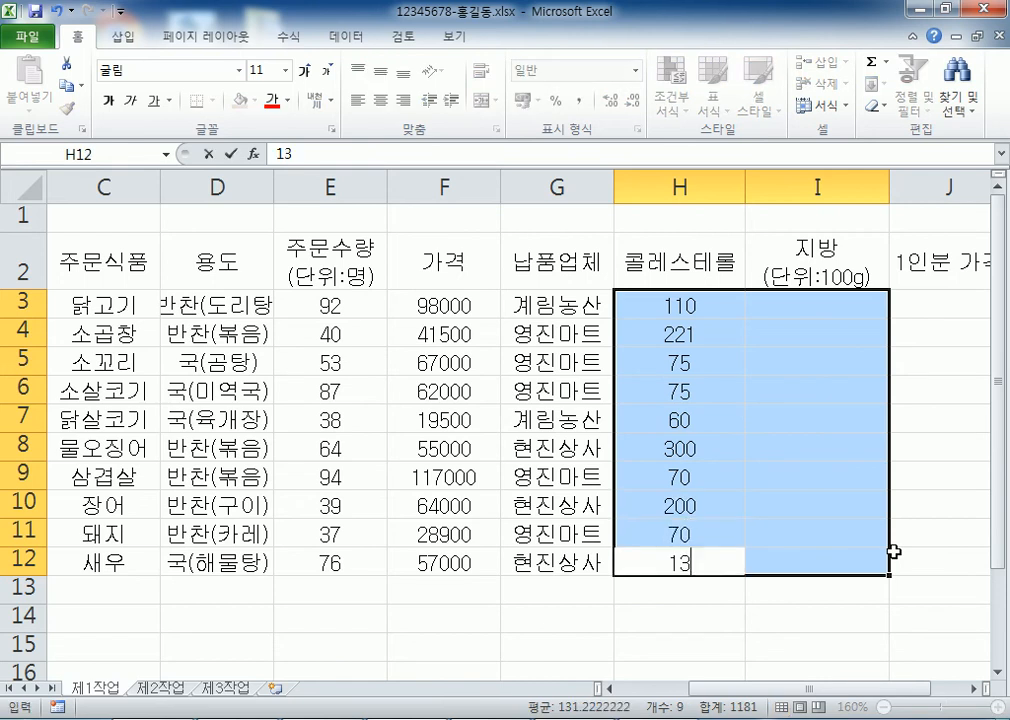
key("Return")
Enter 1500, 1080, 4700, 1590 and 290 as the 지방 values in cells I3 to I7
type("1500")
key("Return")
type("1080")
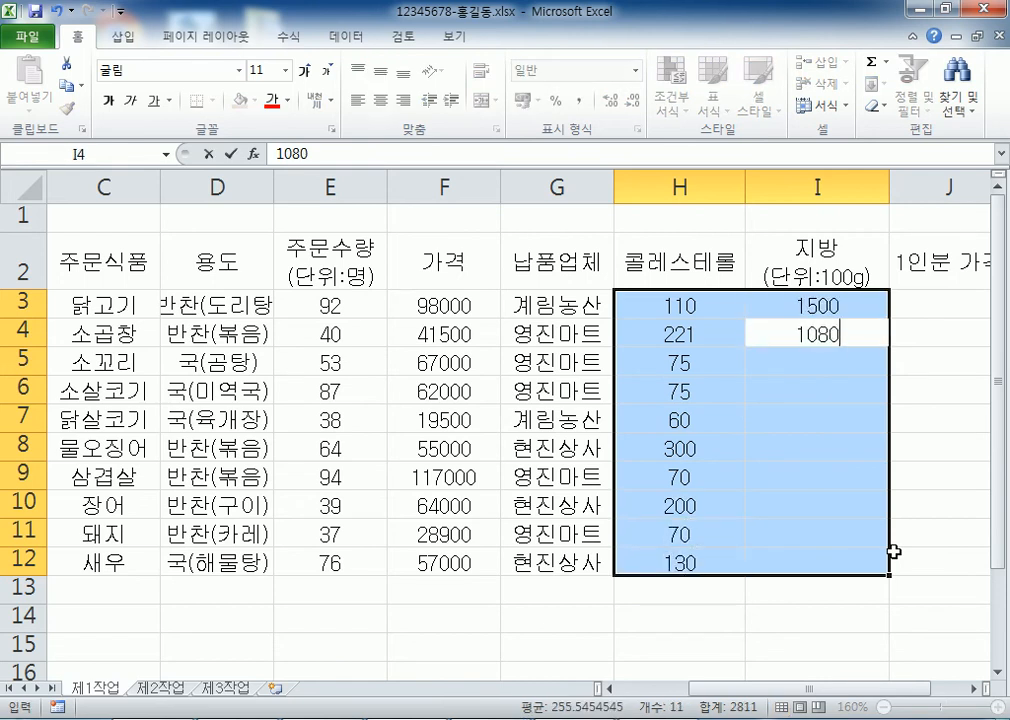
key("Return")
type("4700")
key("Return")
type("1590")
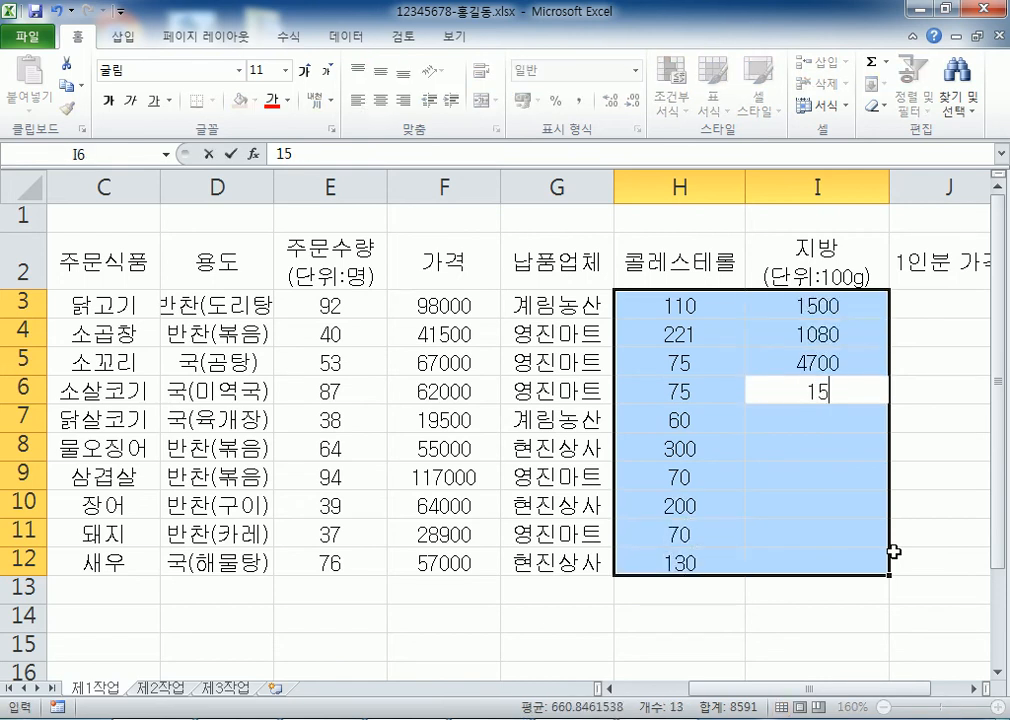
key("Return")
type("290")
key("Return")
Enter 100, 2560, 2130, 1320 and 50 as the 지방 values in cells I8 to I12
type("100")
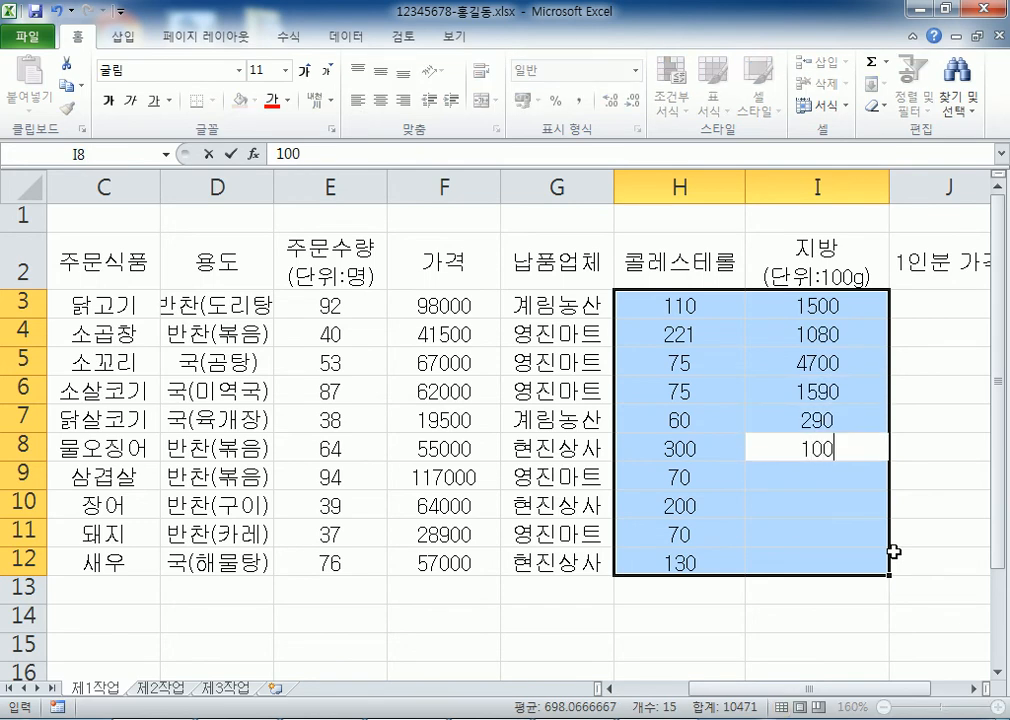
key("Return")
type("2560")
key("Return")
type("2130")
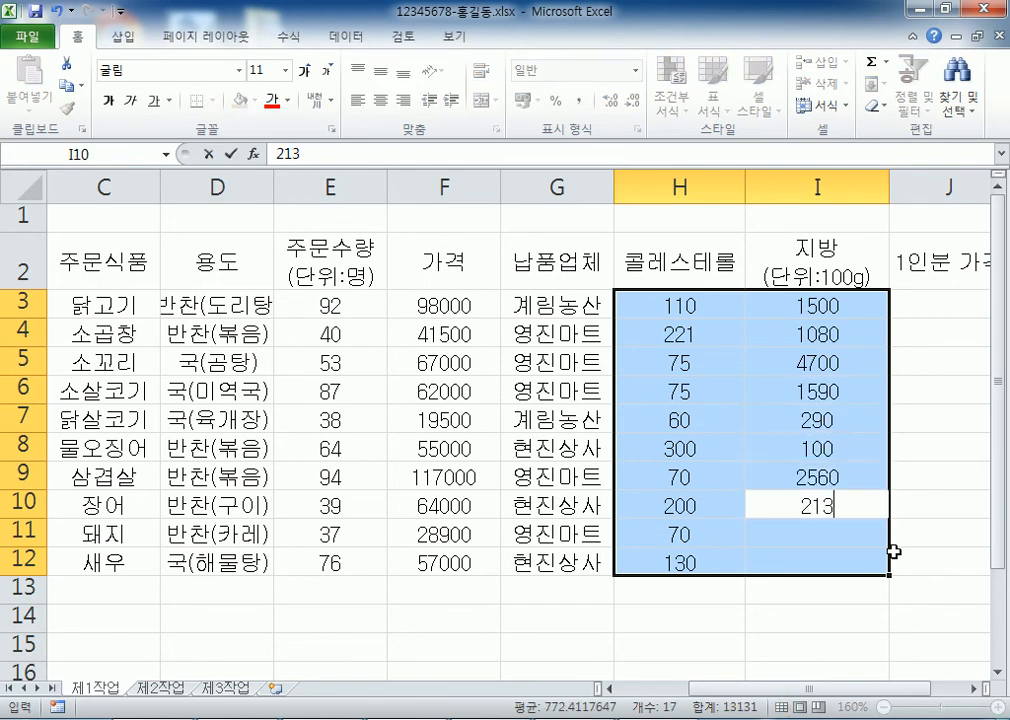
key("Return")
type("1320")
key("Return")
type("50")
key("Return")
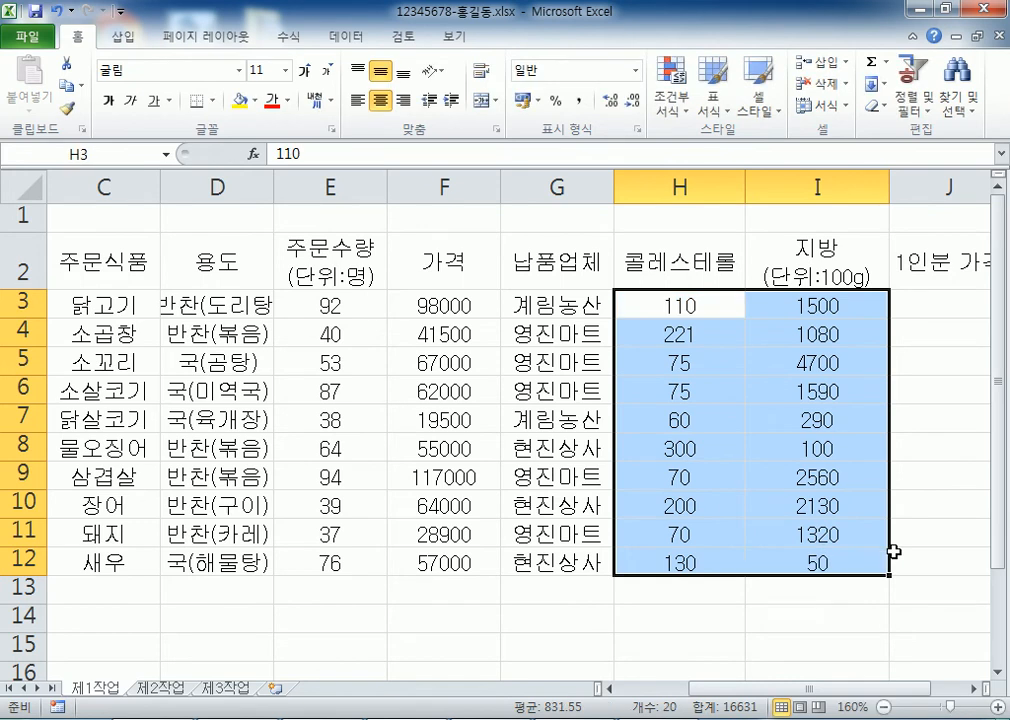
Enter the summary labels 검수 및 위생 점검일 in cell B13 and 가장 비싼 주문식품 in cell B14
key("ctrl+Home")
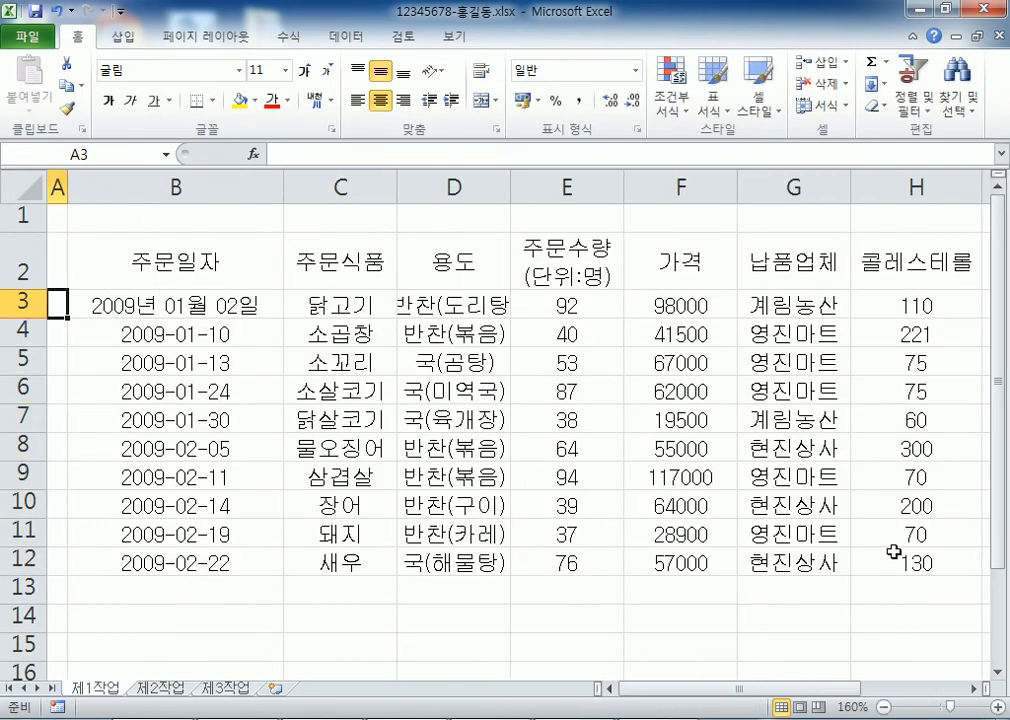
scroll(893, 551, "down", 3)
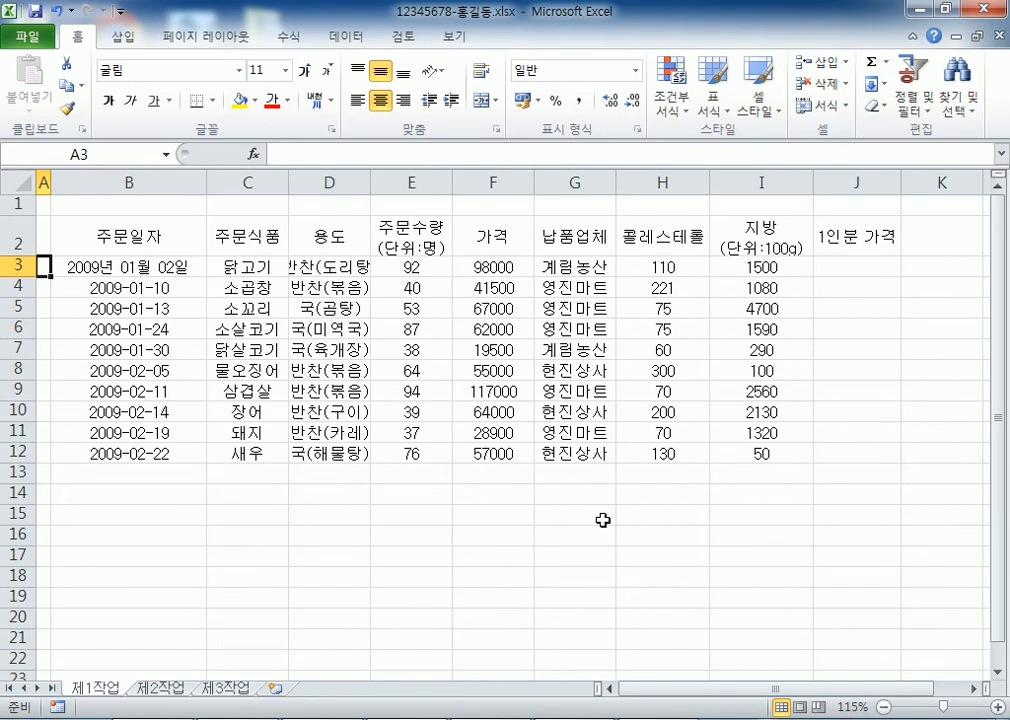
key("Right")
key("ctrl+Down")
key("Down")
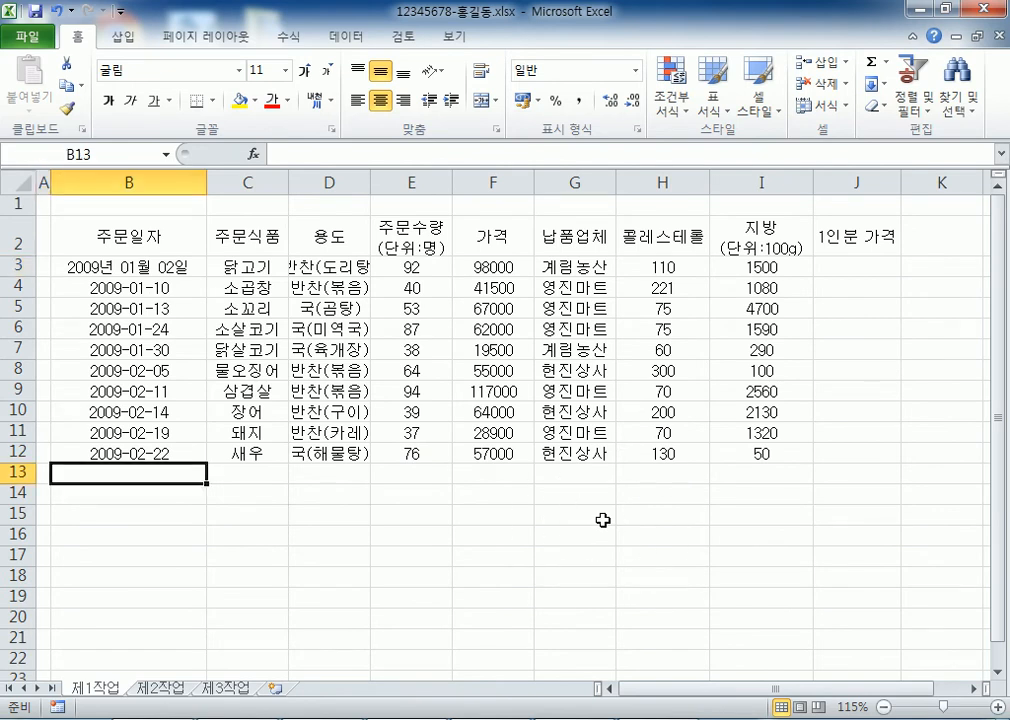
type("검수 및 위생 점검이")
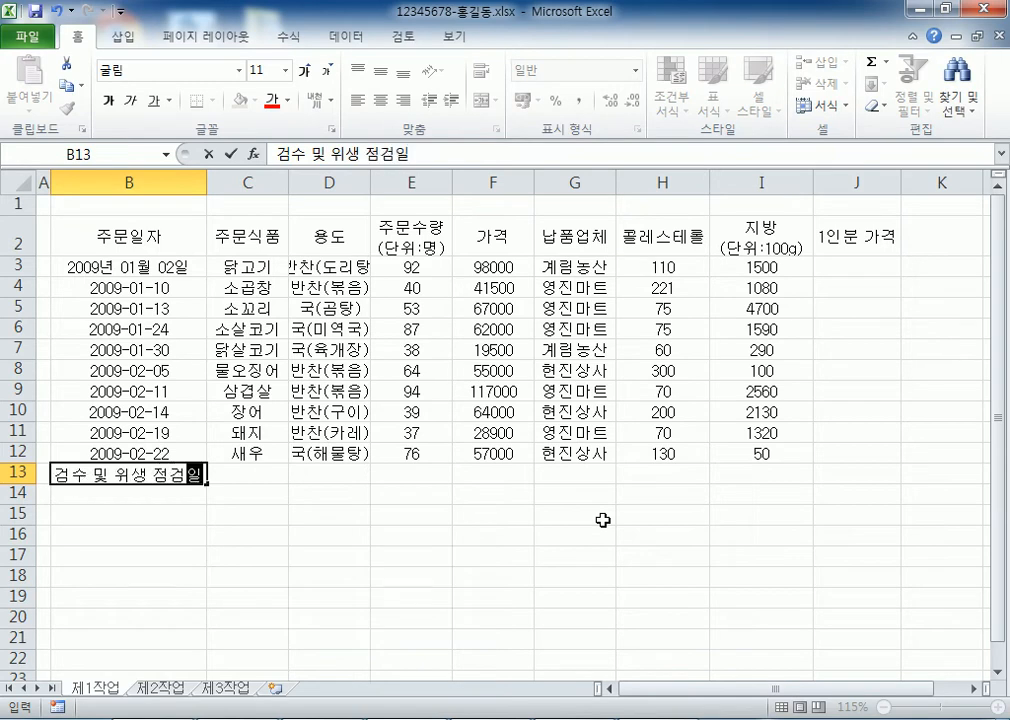
type("ㄹ")
key("Return")
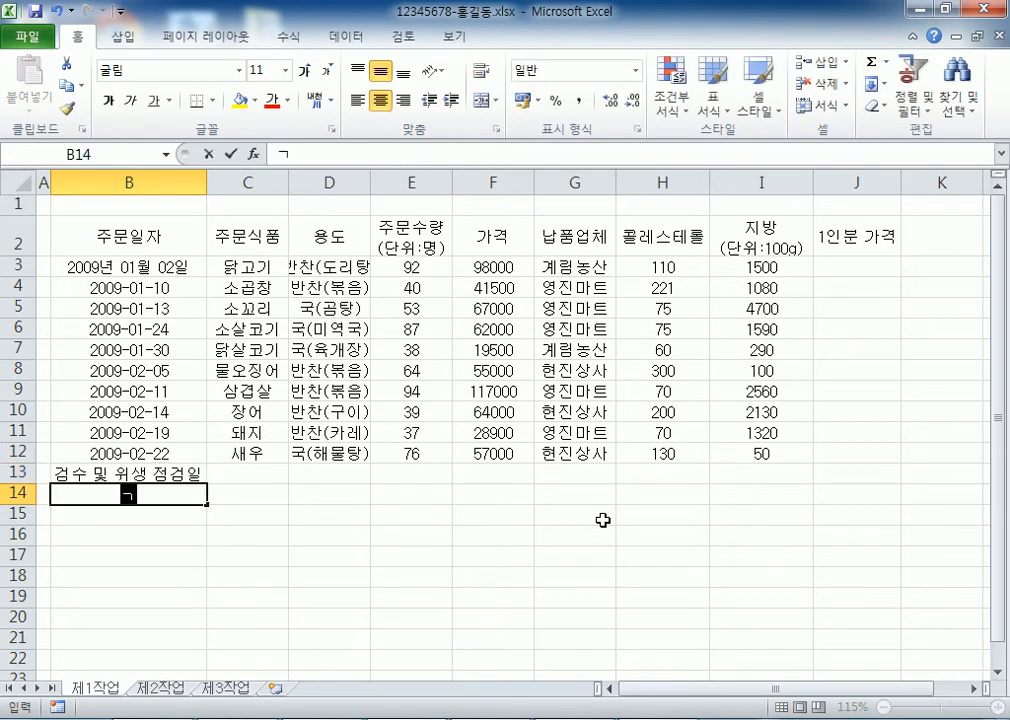
type("가장 비싼 줌")
type("ㅜ식품")
key("Tab")
Enter the summary label 주문식품 용도가 반찬인 개수 in cell G13
key("Tab")
key("Right")
key("Up")
key("Right")
key("Right")
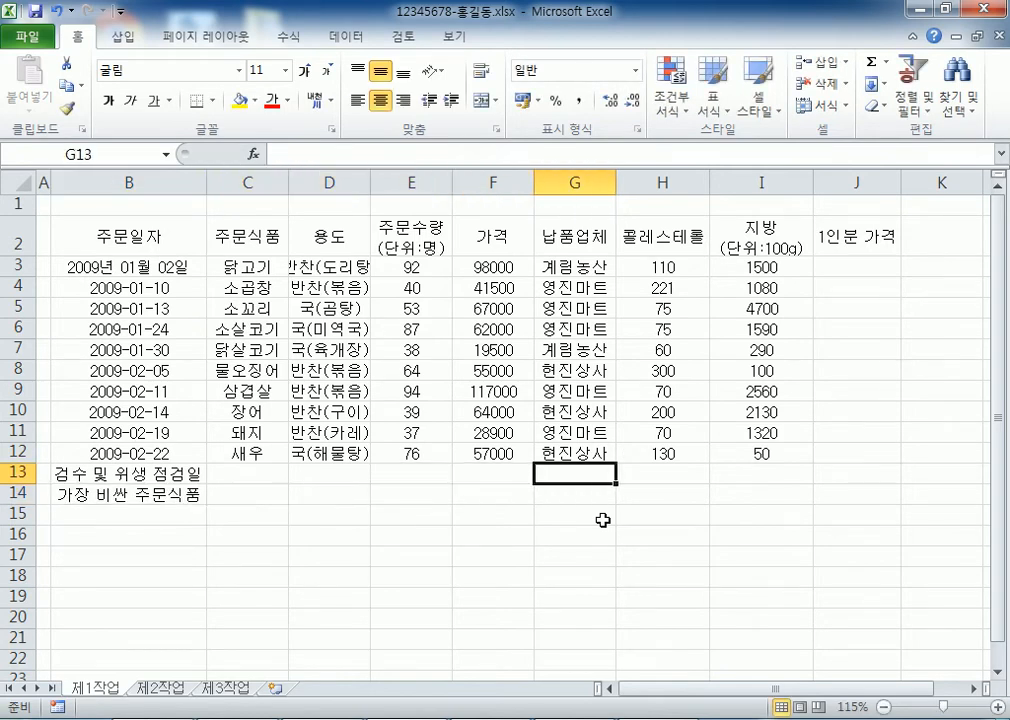
type("주문식품 용")
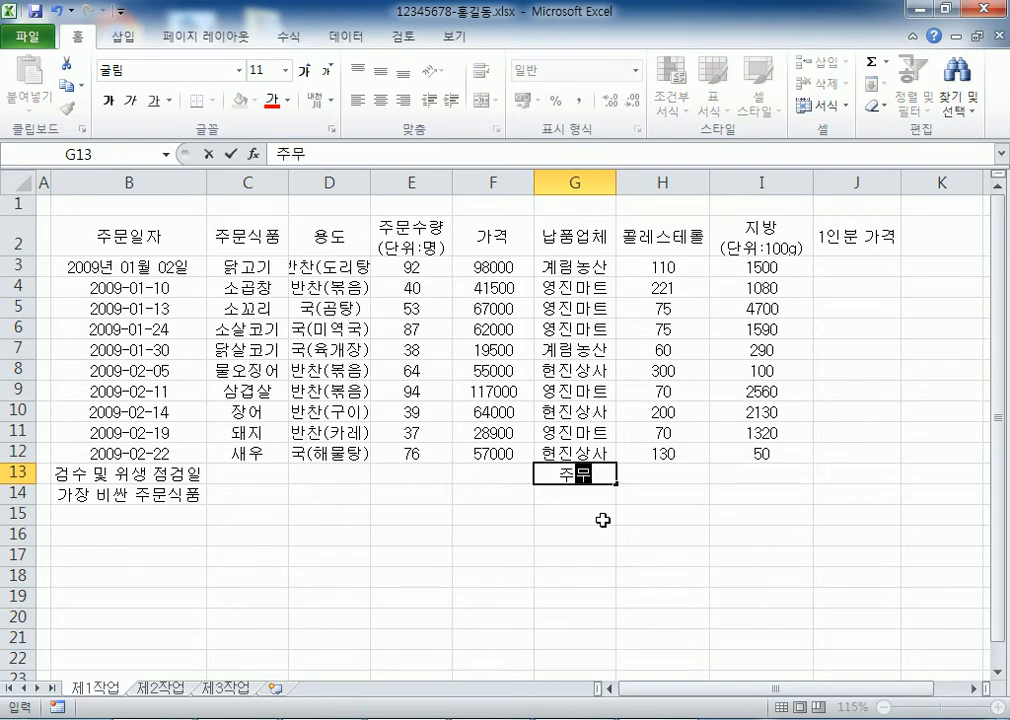
type("도가")
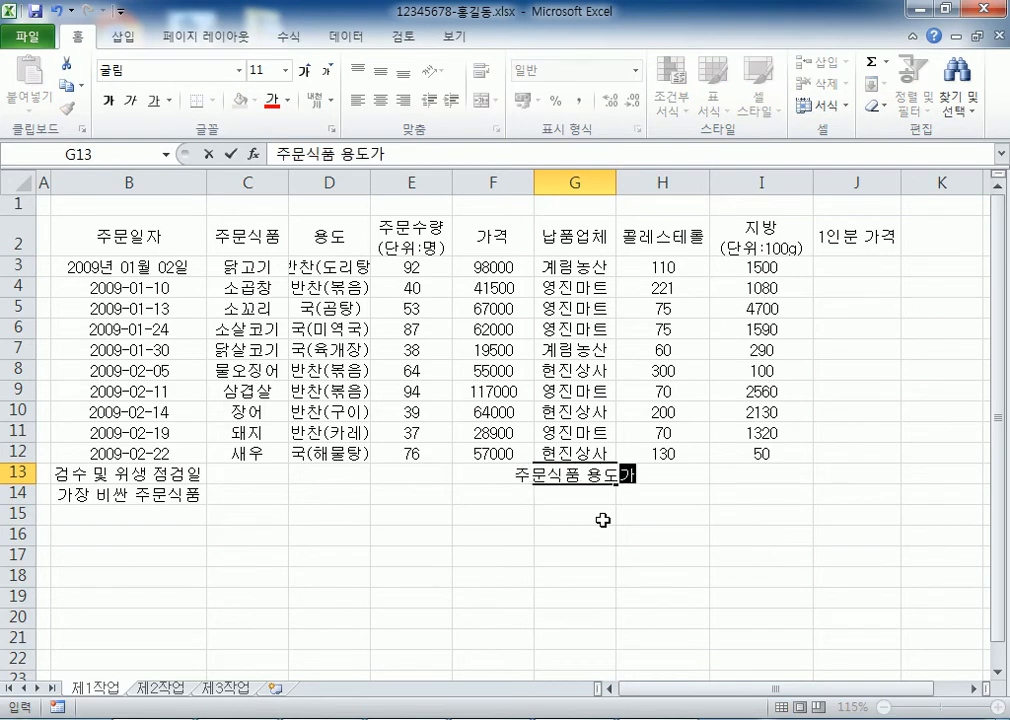
type(" 반찬이ㄴ 개수")
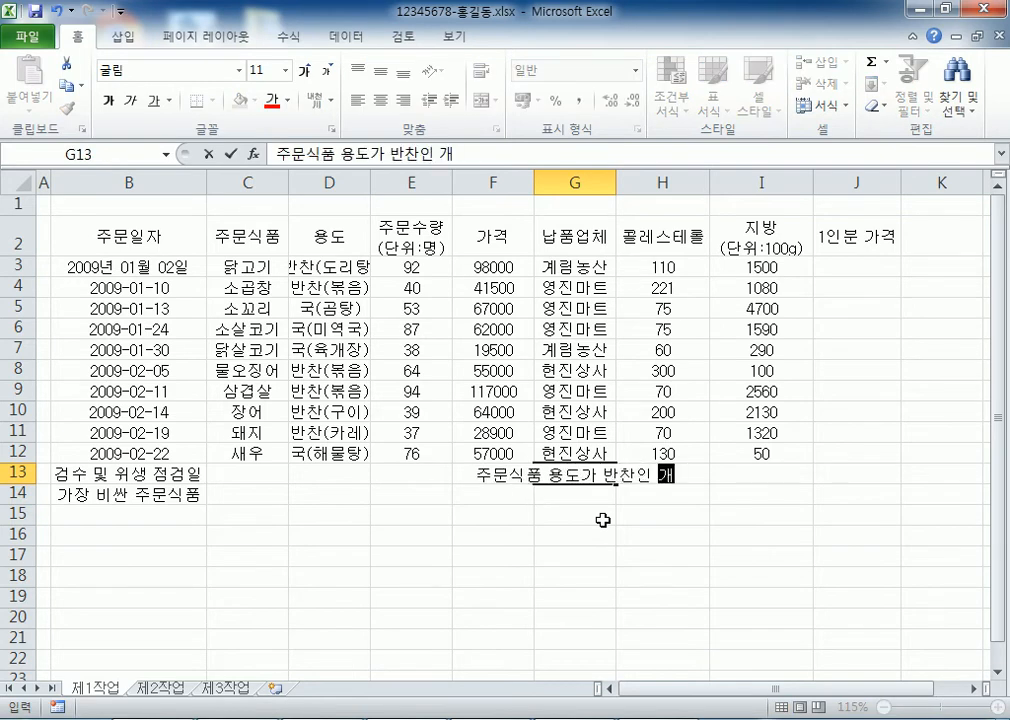
key("Return")
Fill row 14 with 납품업체 in G14, 계림농산 in H14 and 가격 합계, with a space between the words, in I14
type("나")
type("품업체")
key("Tab")
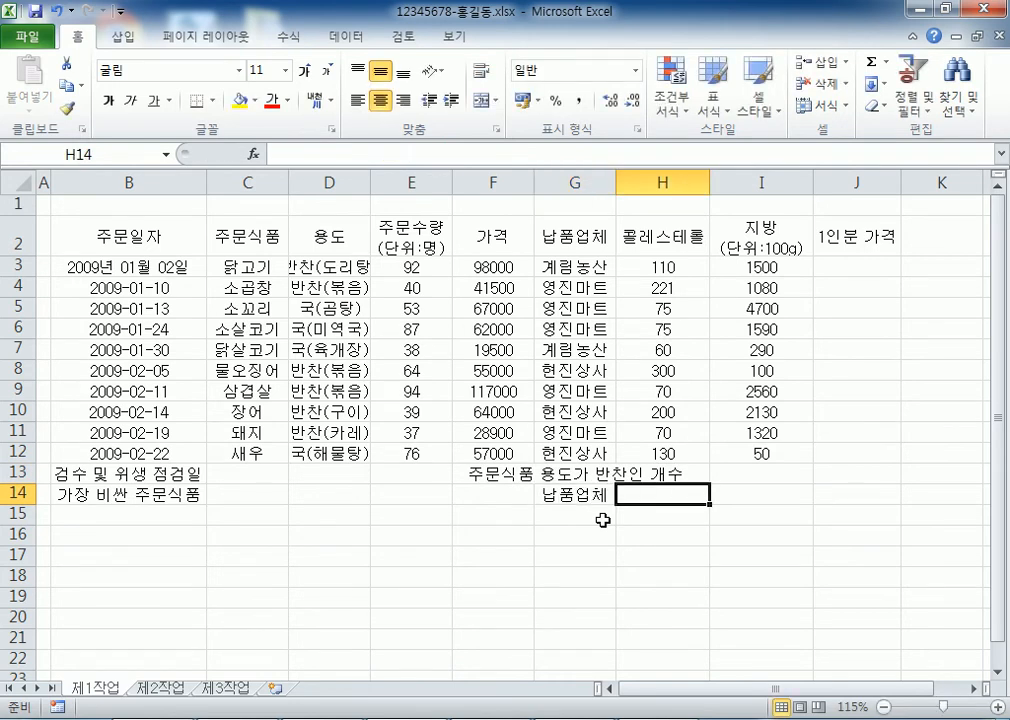
type("계림농산")
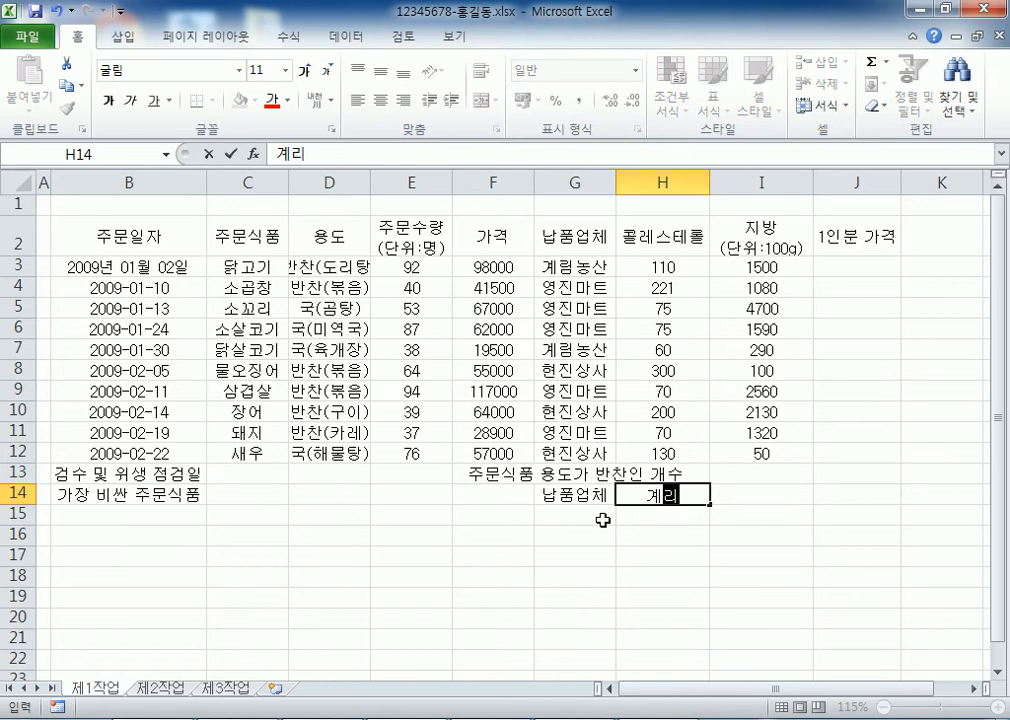
key("Tab")
type("가격합ㄱ")
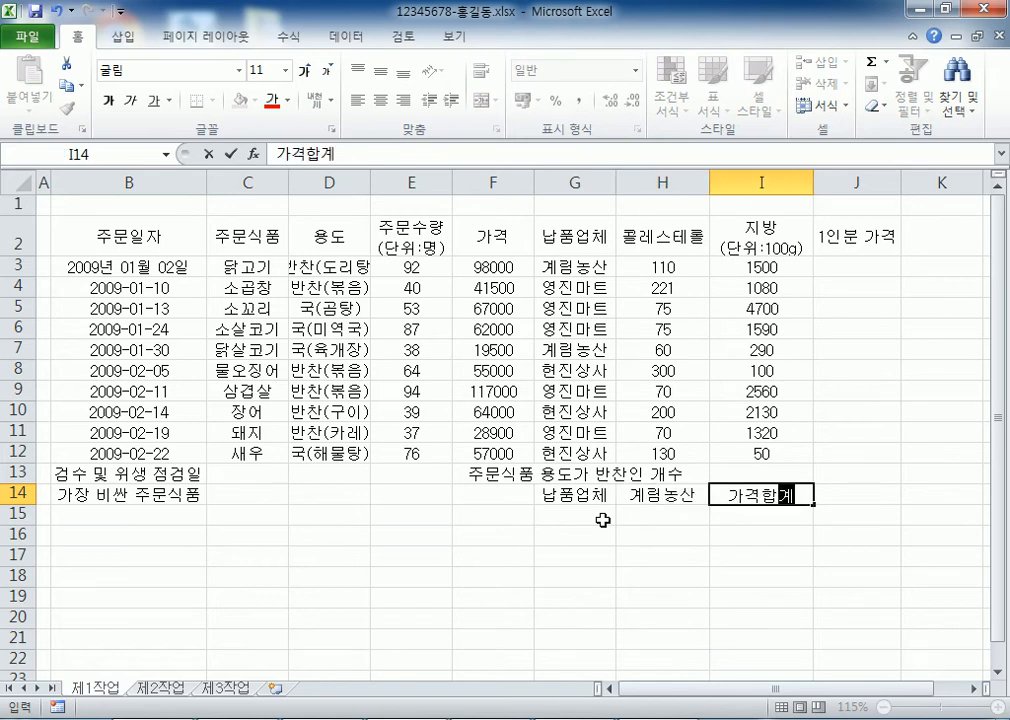
key("F2")
key("Left")
key("Left")
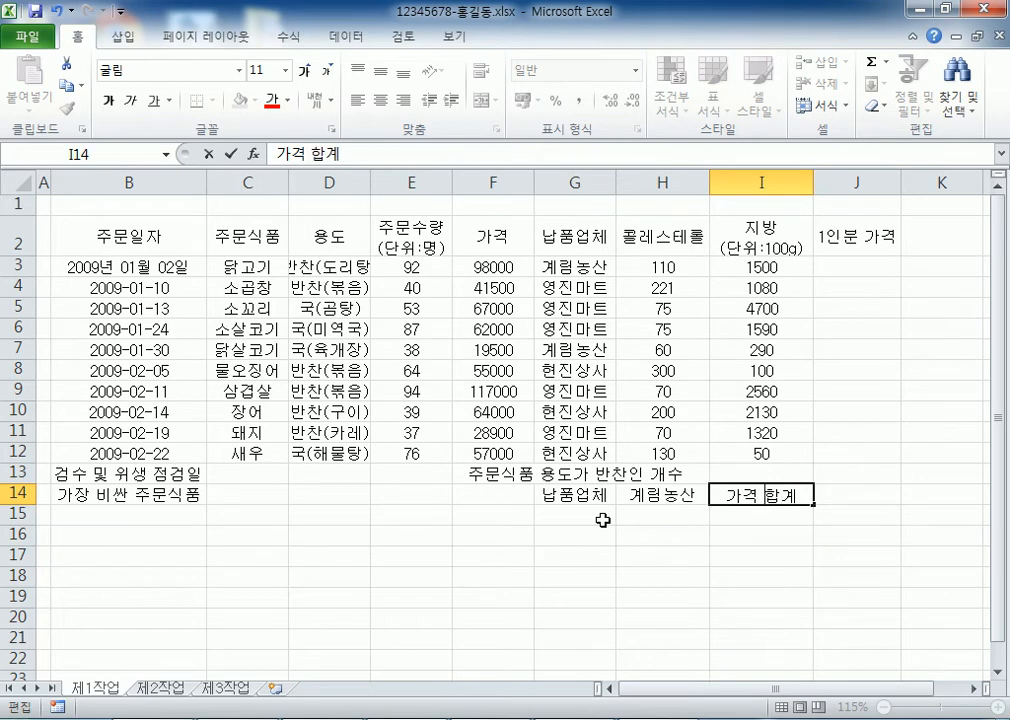
key("Return")
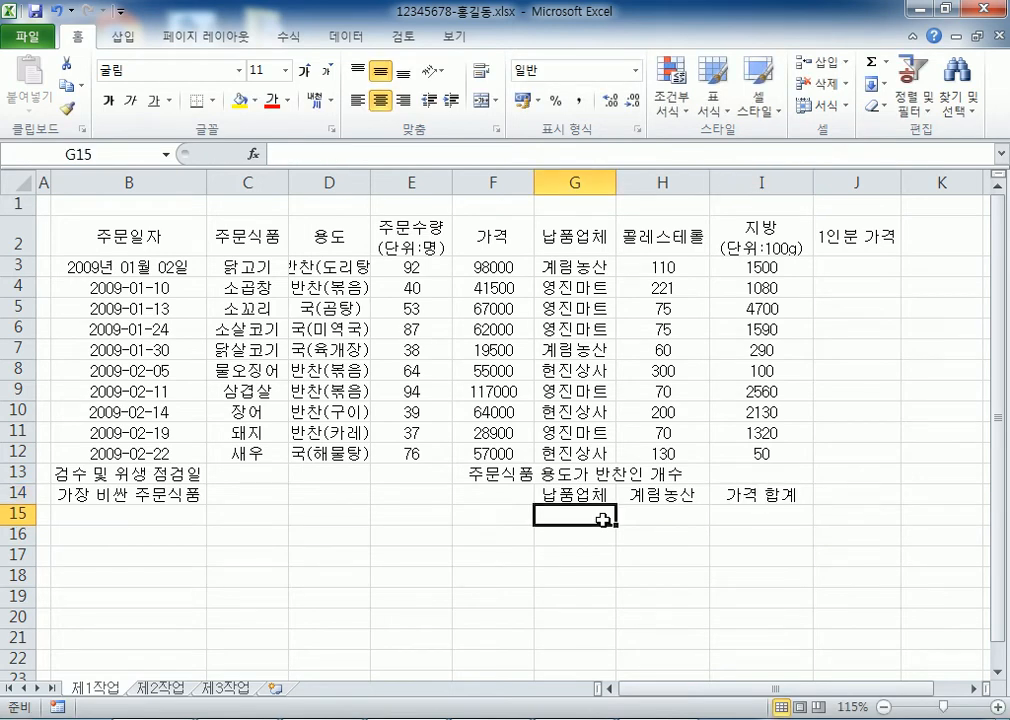
Clear the supplier names in G3:G12, then re-enter 계림농산 in G3 and 영진마트 in G4
left_click(578, 265)
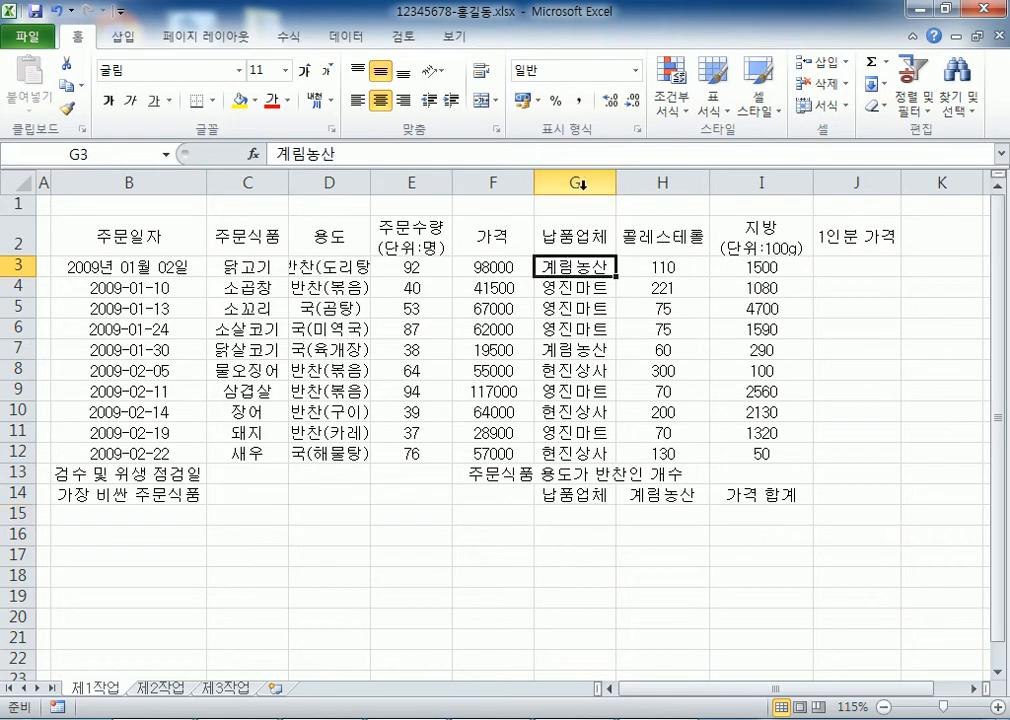
left_click_drag(570, 264, 572, 451)
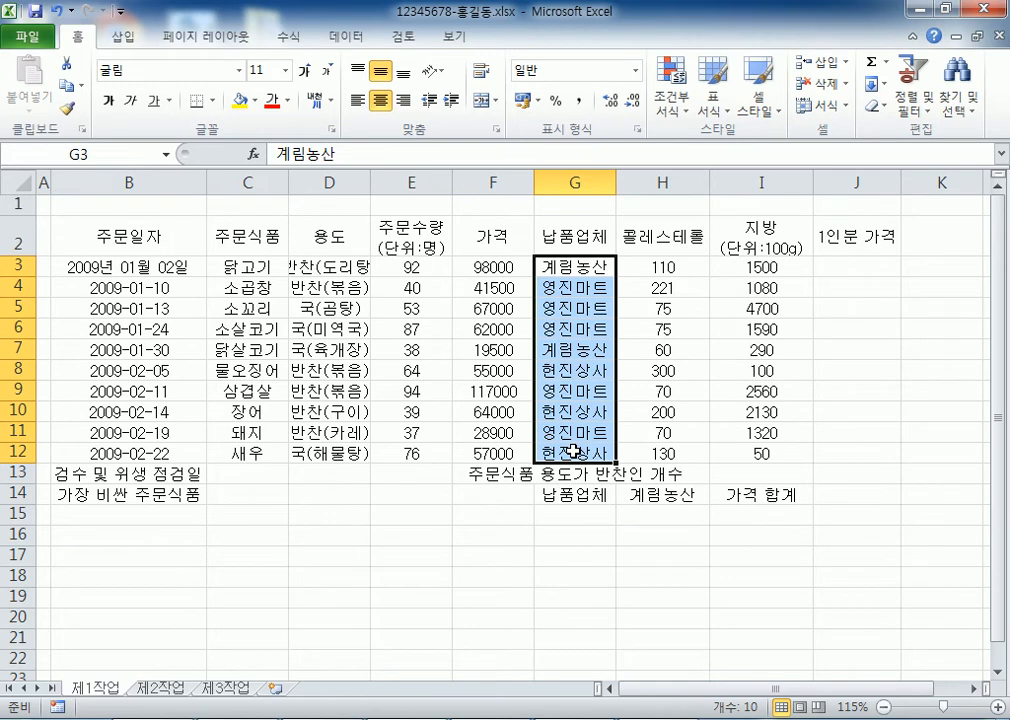
key("Delete")
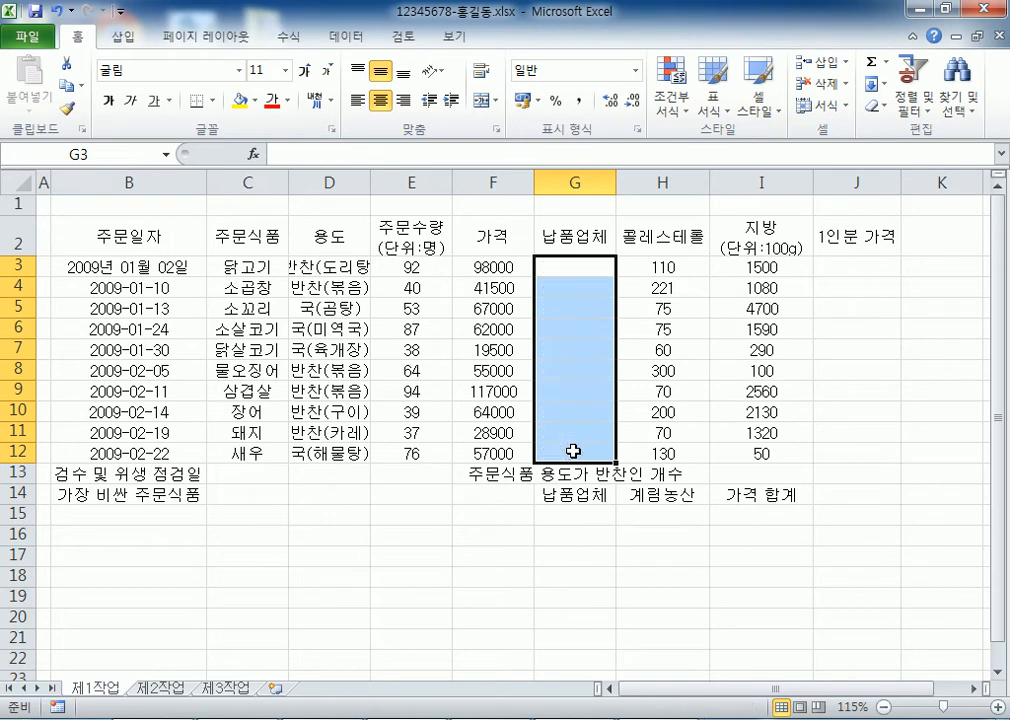
scroll(525, 356, "up", 6)
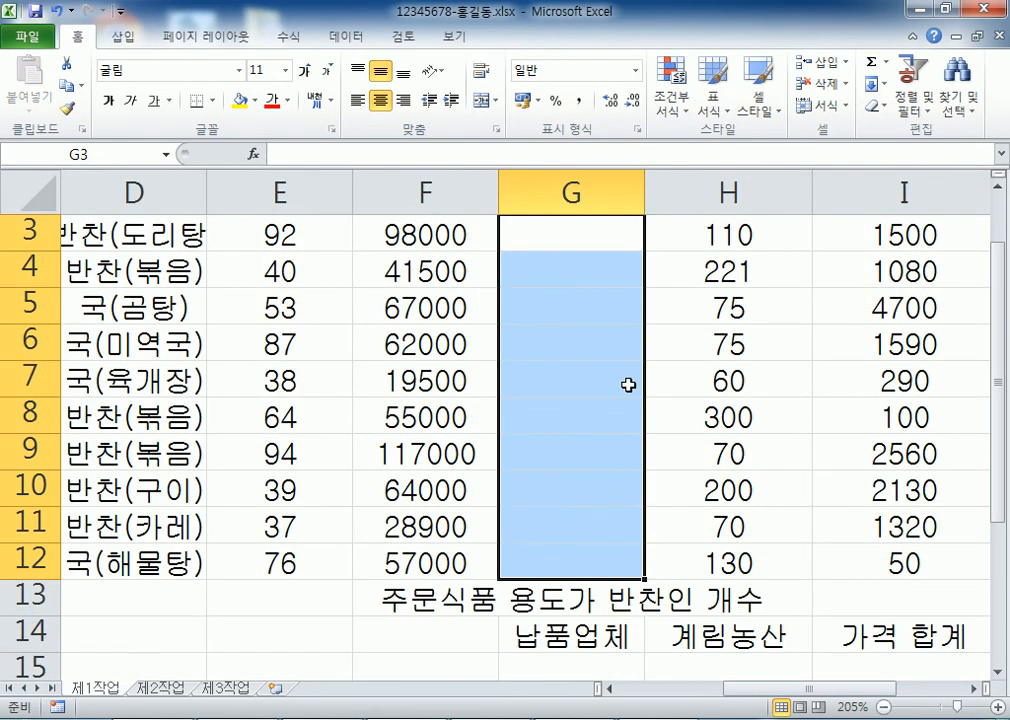
type("계림농산")
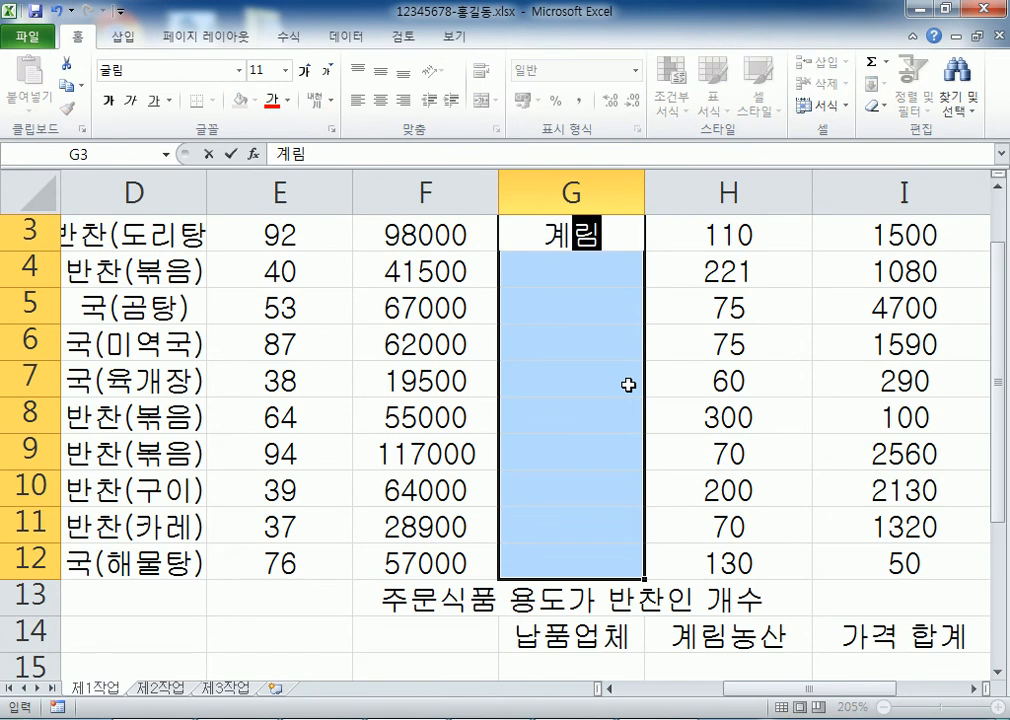
type("영진마트")
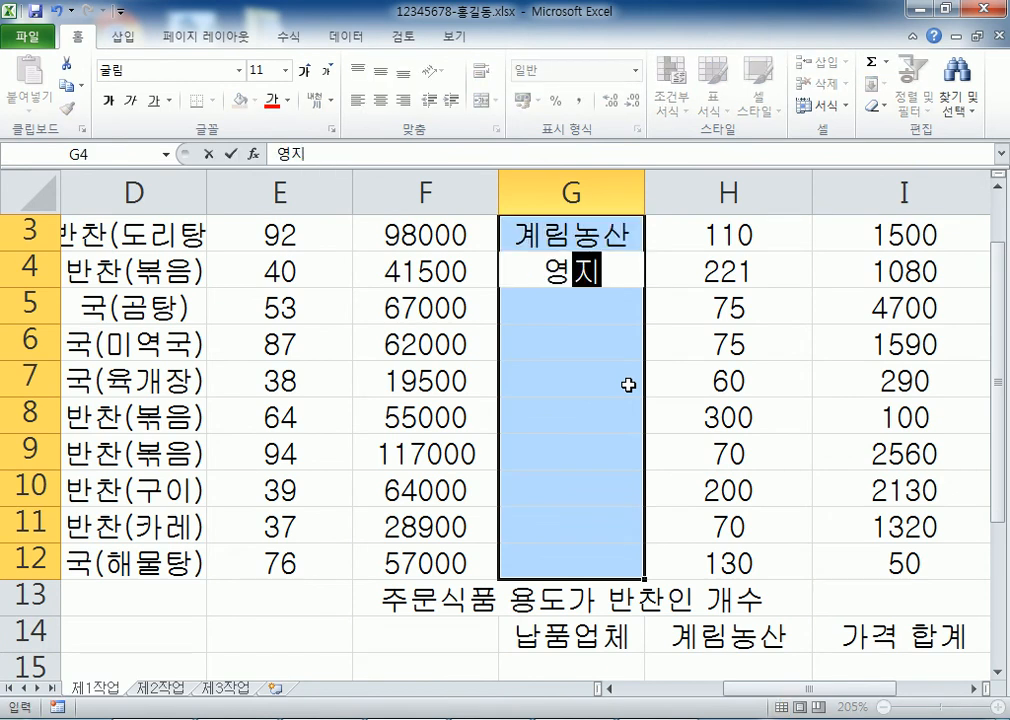
key("Return")
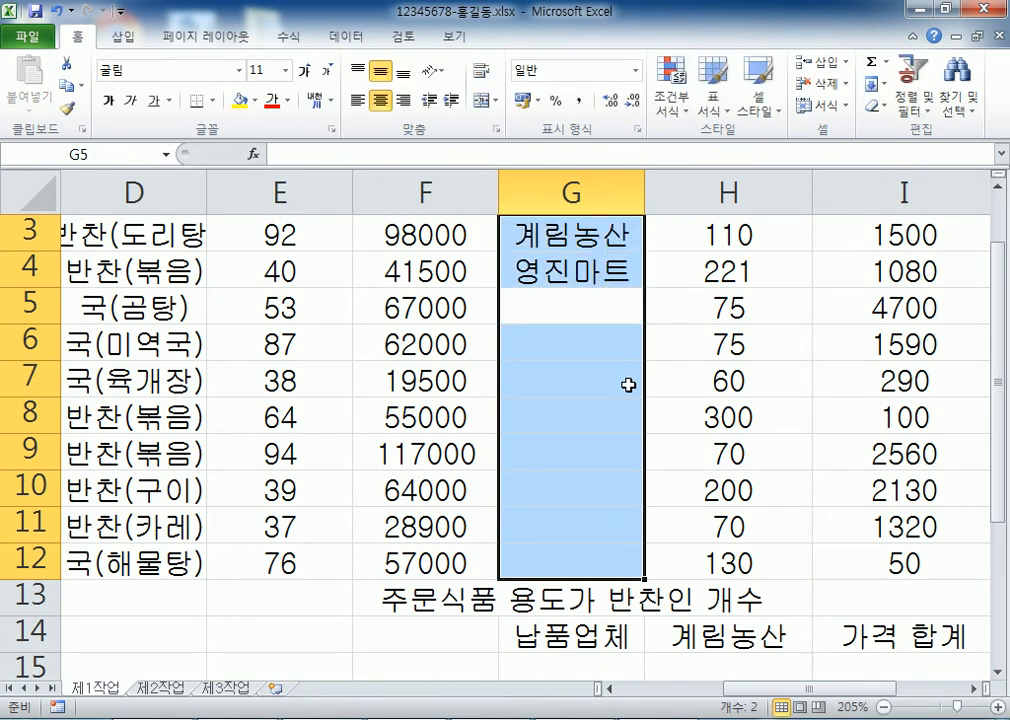
Enter 영진마트 in cells G5 and G6 using the autocomplete suggestion from the entries above
type("영")
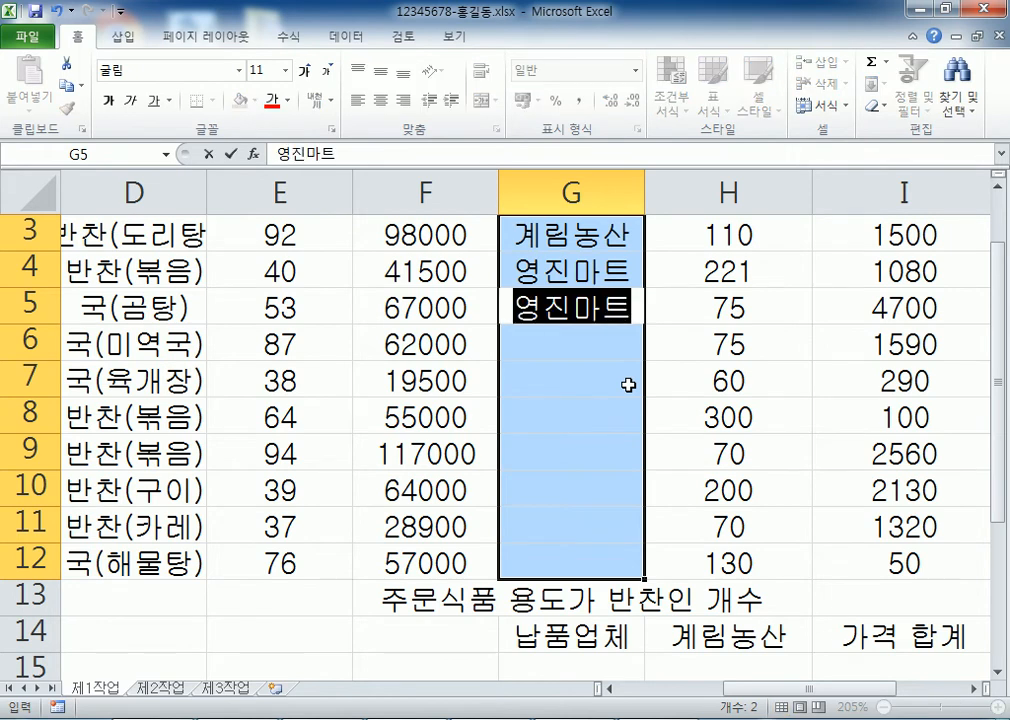
type("진")
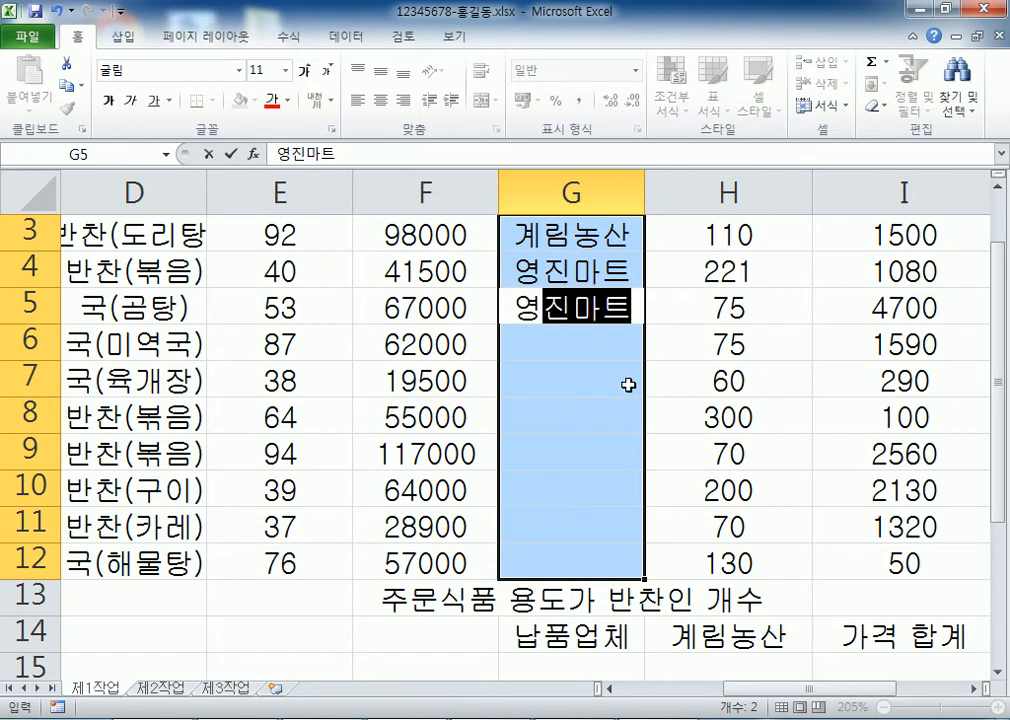
key("Escape")
type("영")
key("Return")
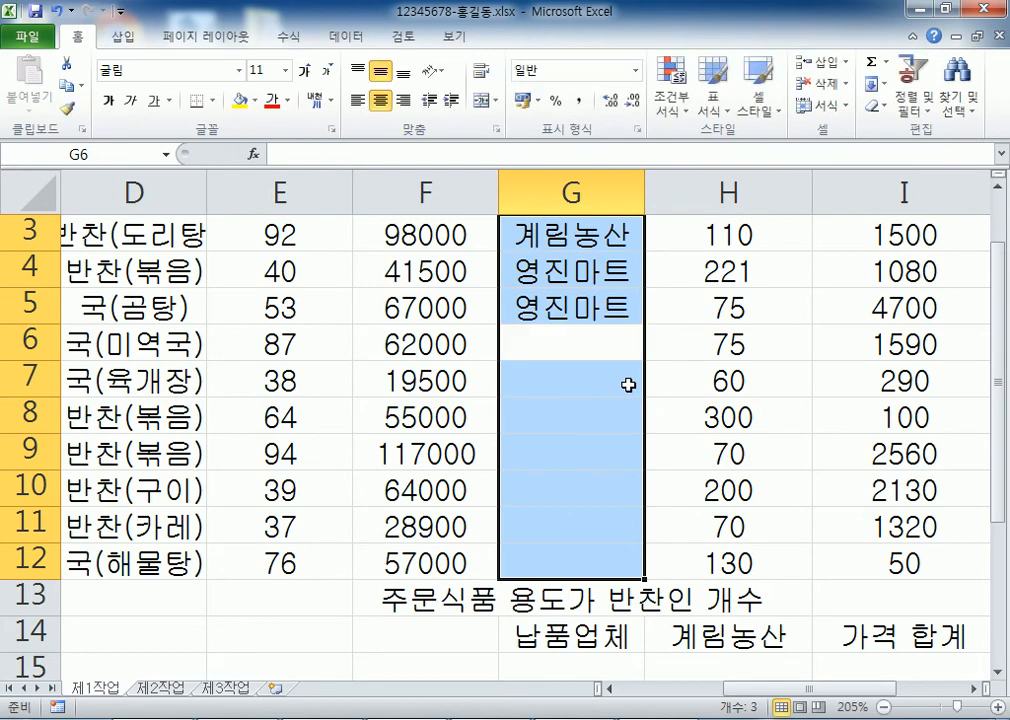
type("영")
key("Return")
Enter the supplier names 계림농산 in cell G7 and 현진상사 in cell G8
type("계림농산")
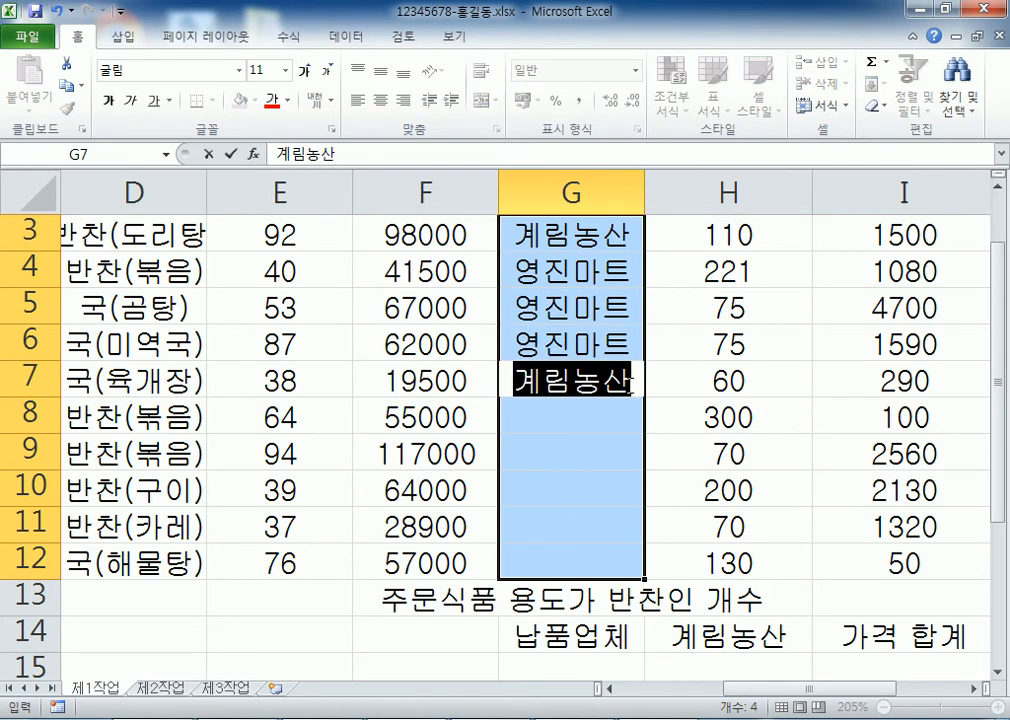
key("Return")
type("현진상")
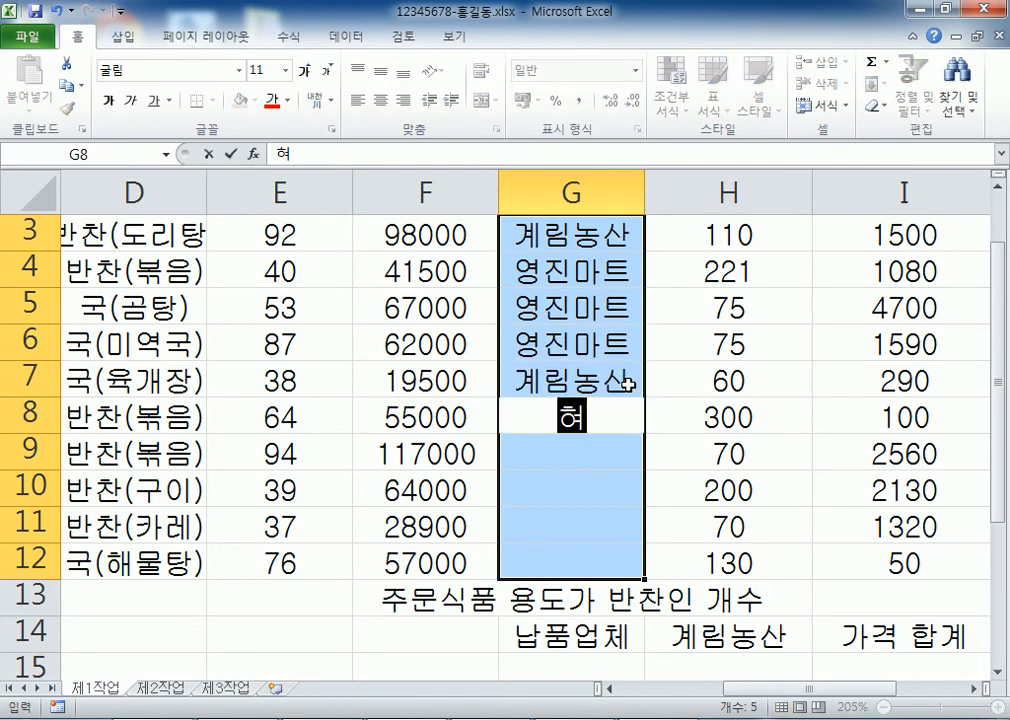
type("사")
key("Return")
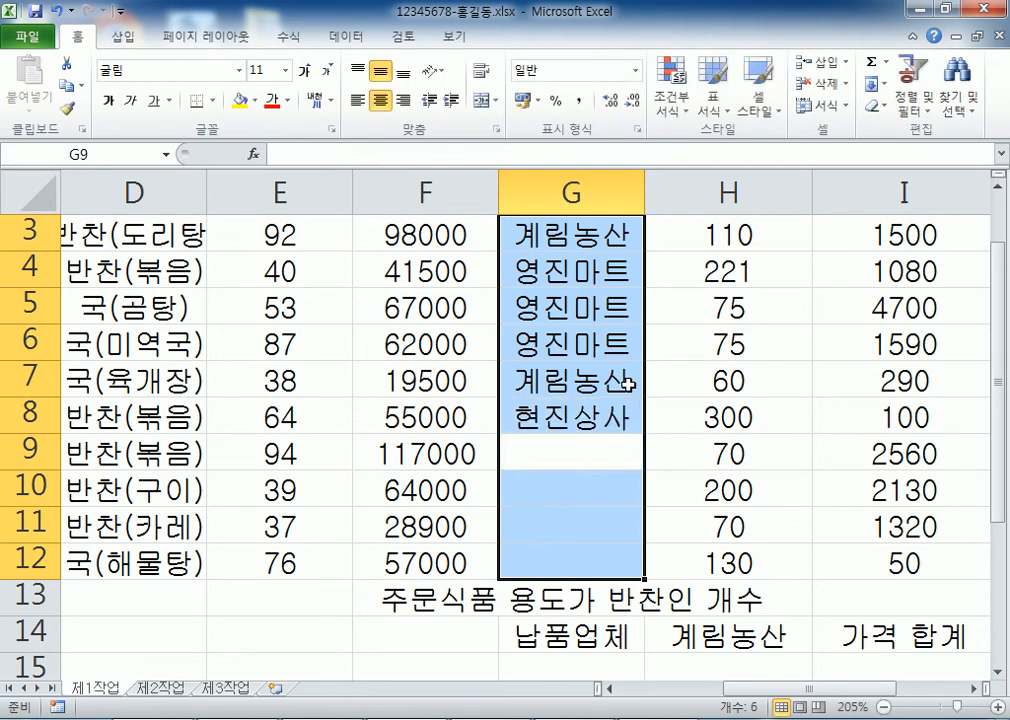
Fill cells G9 to G12 with 영진마트, 현진상사, 영진마트 and 현진상사 using autocomplete
type("영")
key("Return")
type("현")
key("Return")
type("영")
key("Return")
type("현")
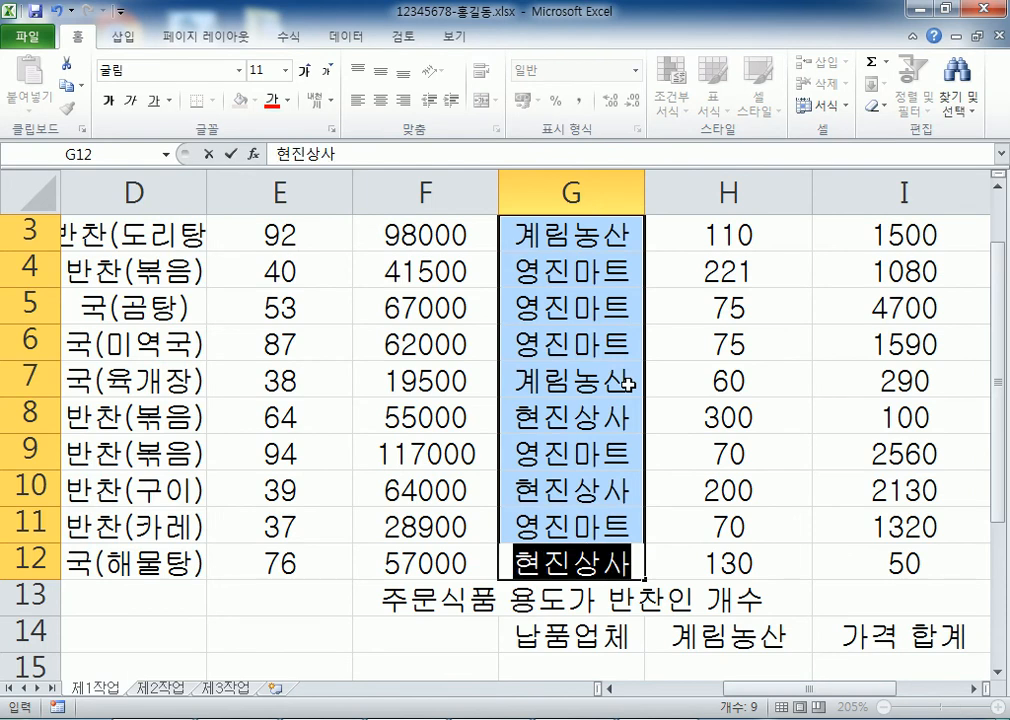
key("Return")
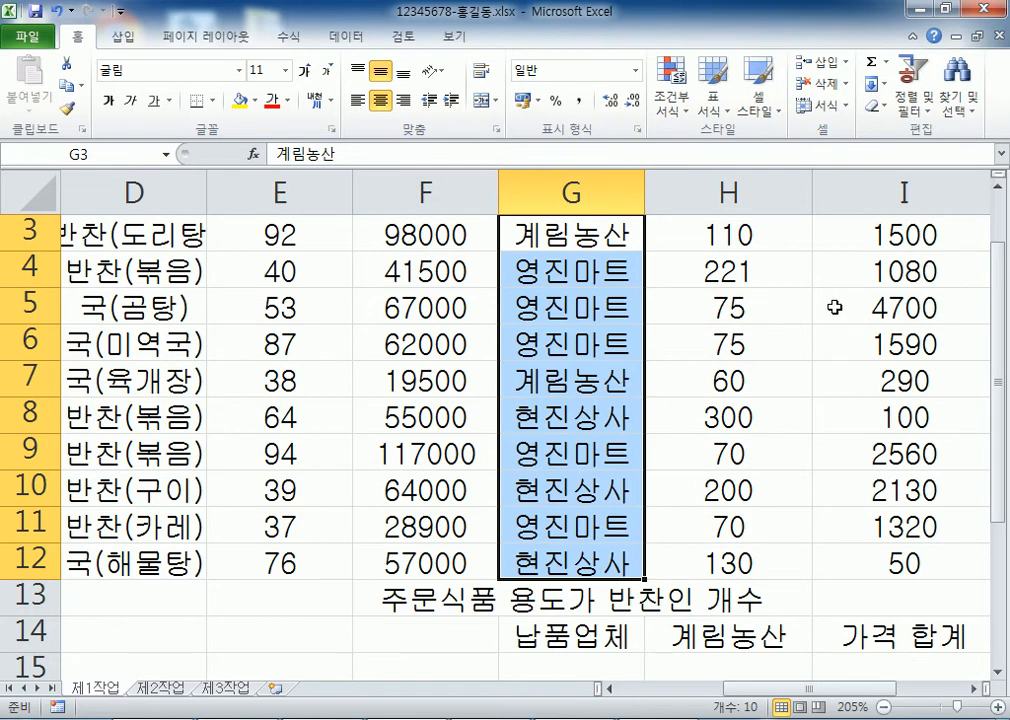
AutoFit the width of column D (용도) so the full text 반찬(도리탕) fits in its cell
scroll(825, 309, "up", 1)
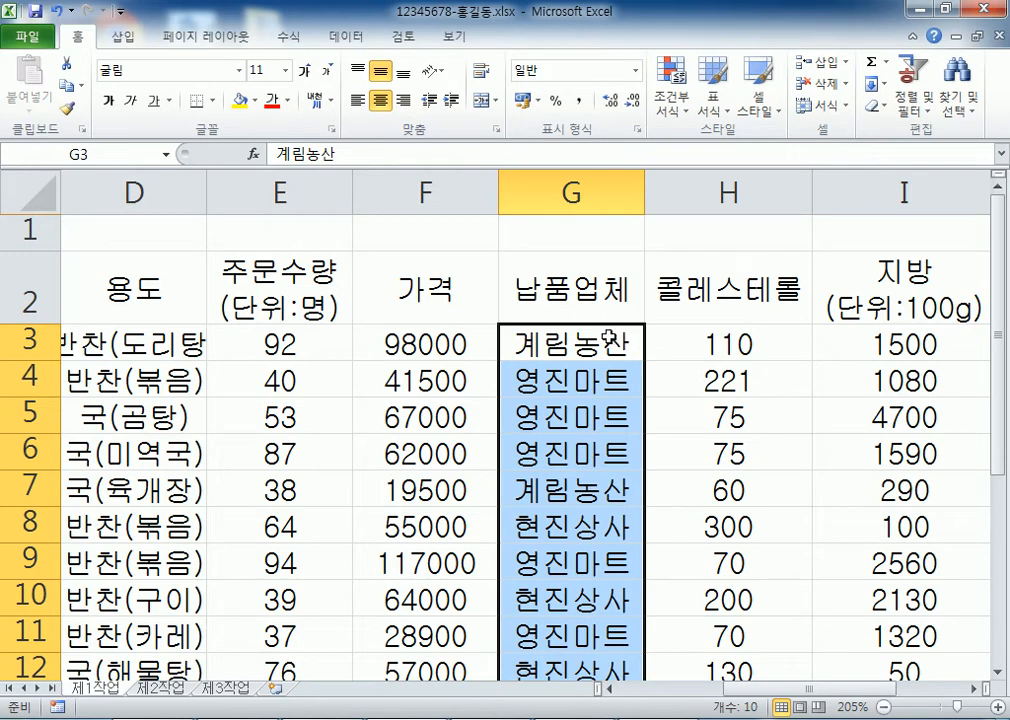
scroll(485, 335, "down", 3)
scroll(480, 341, "down", 2)
left_click(182, 280)
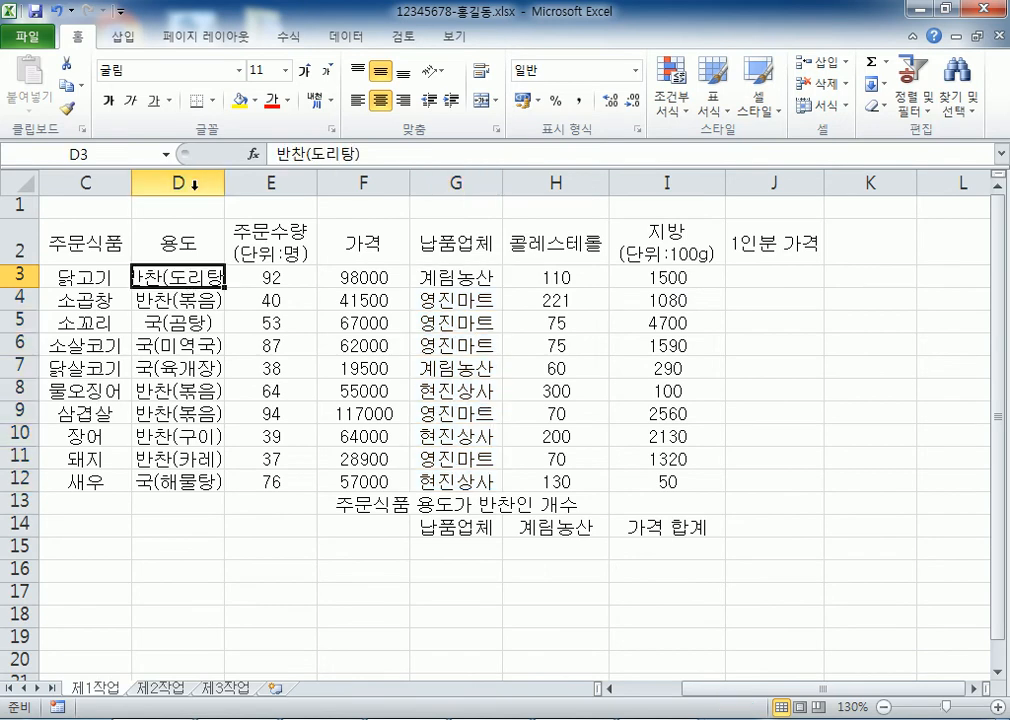
left_click(196, 181)
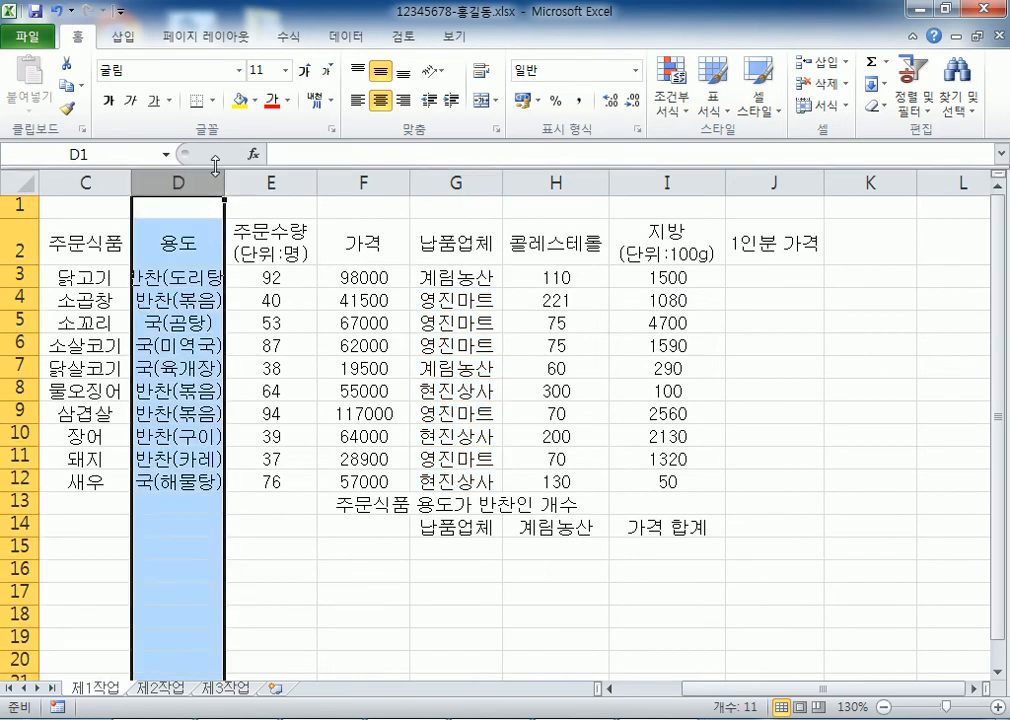
left_click_drag(226, 180, 227, 179)
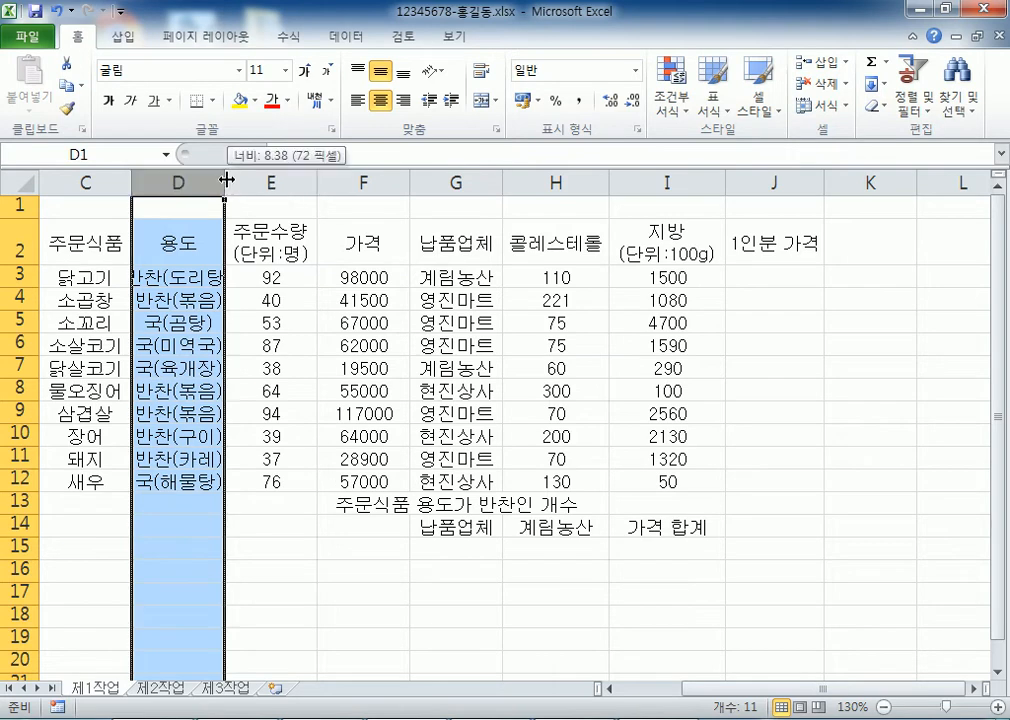
double_click(227, 179)
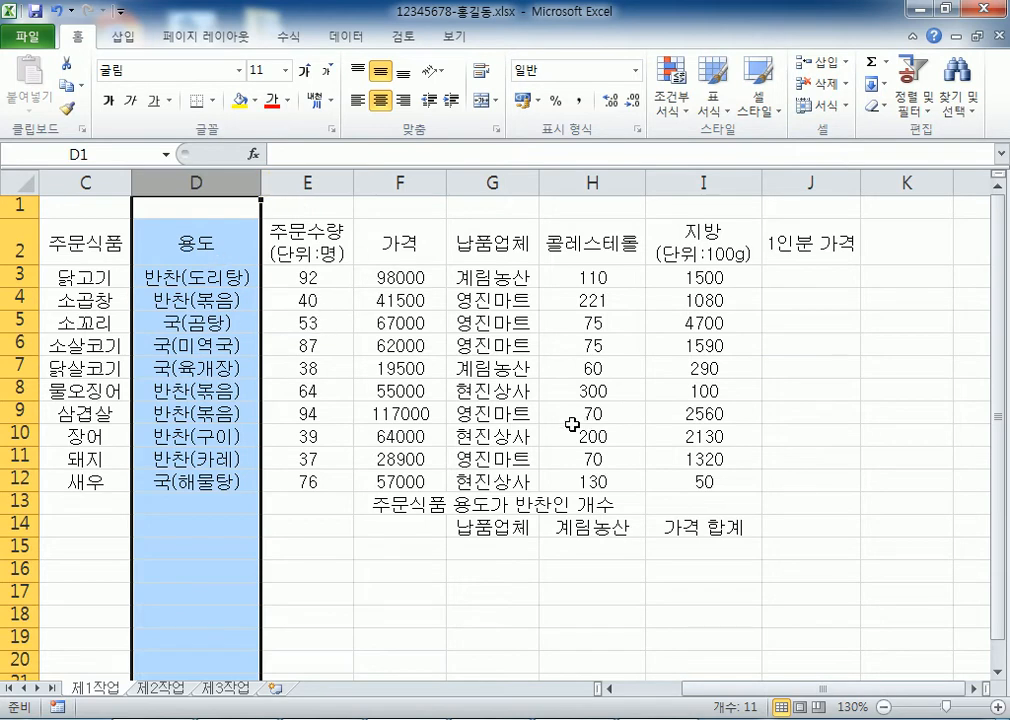
Select the row 13 cells from the 검수 및 위생 점검일 label in B13 across to C13
left_click(96, 504)
key("Home")
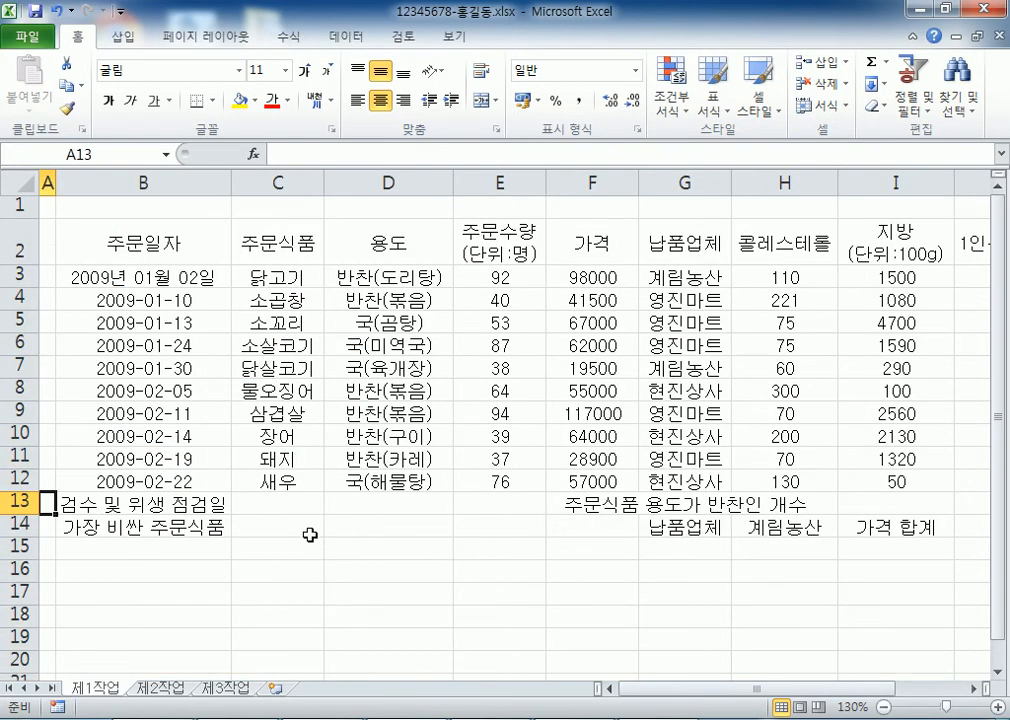
scroll(310, 537, "down", 2)
left_click(133, 344)
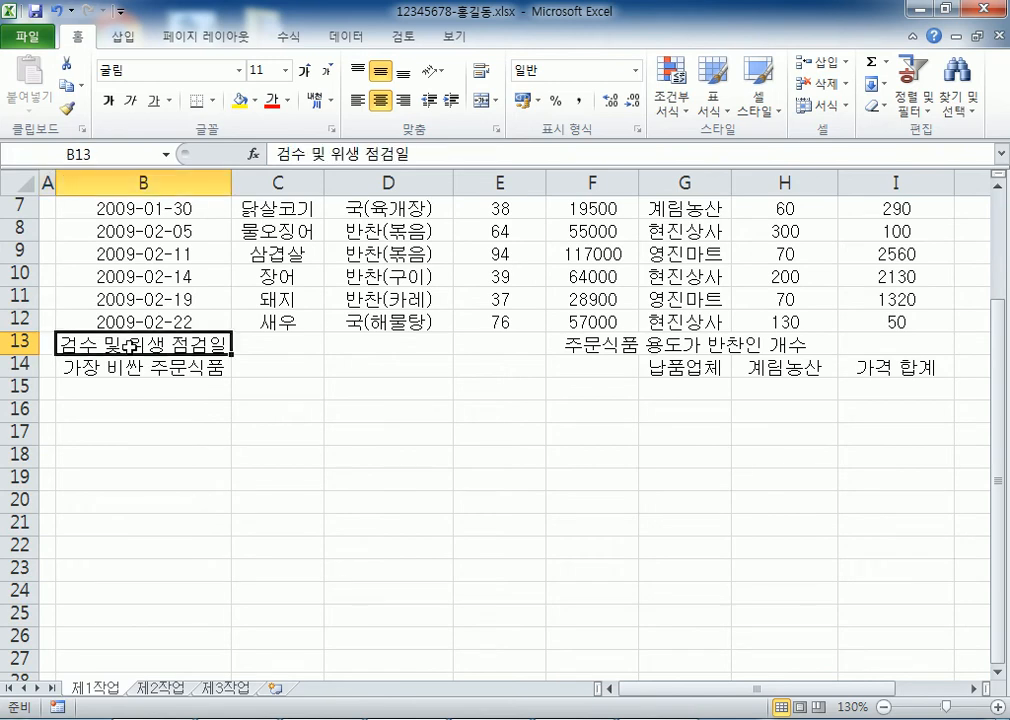
left_click_drag(163, 352, 286, 349)
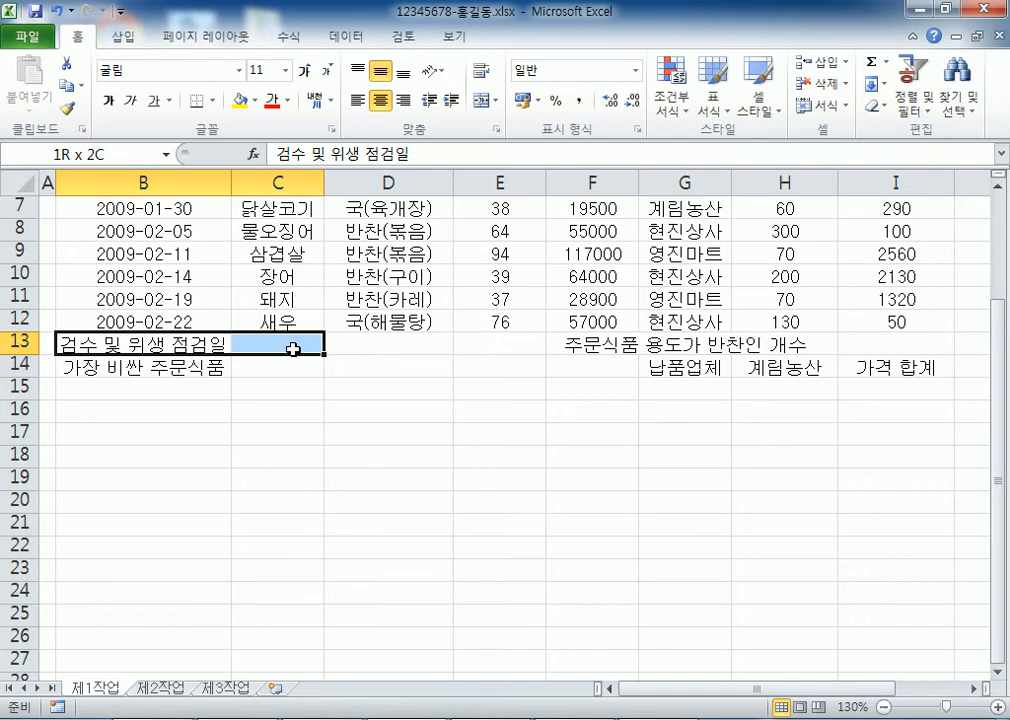
Try merging and centering cells B13:C13, and split them back into separate cells
left_click(480, 103)
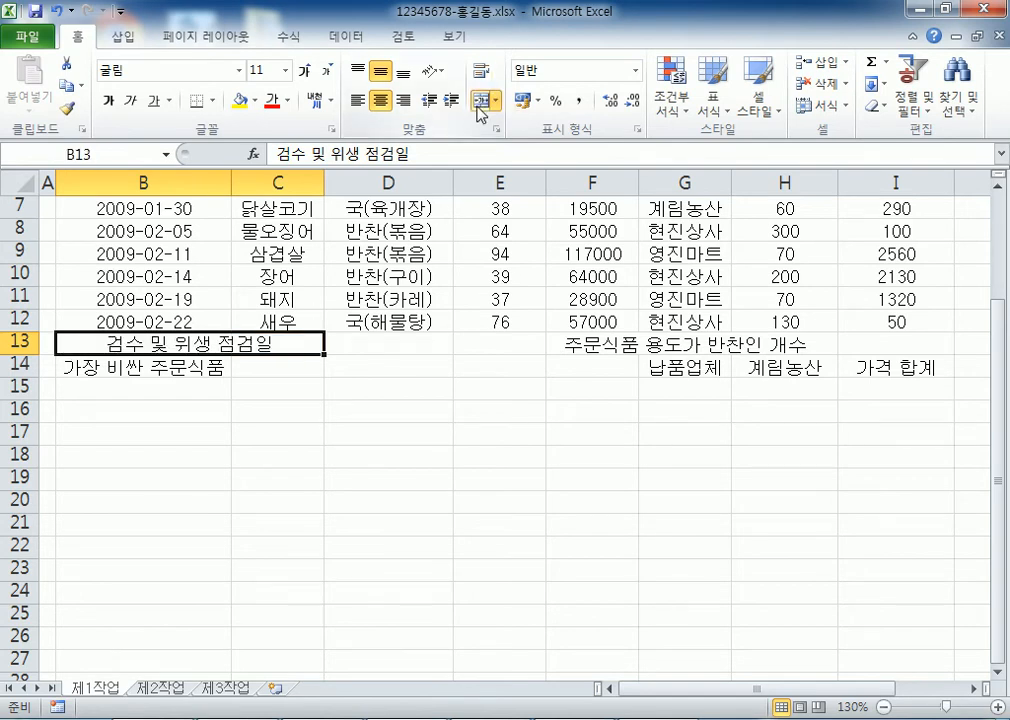
left_click(480, 103)
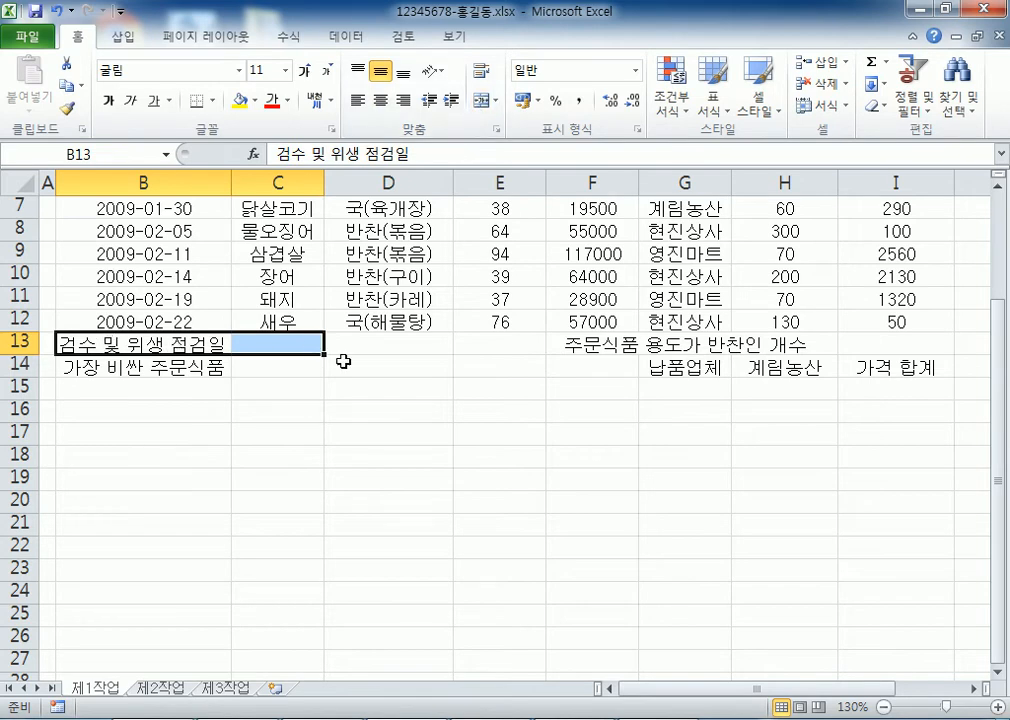
left_click(517, 344)
left_click_drag(517, 344, 517, 362)
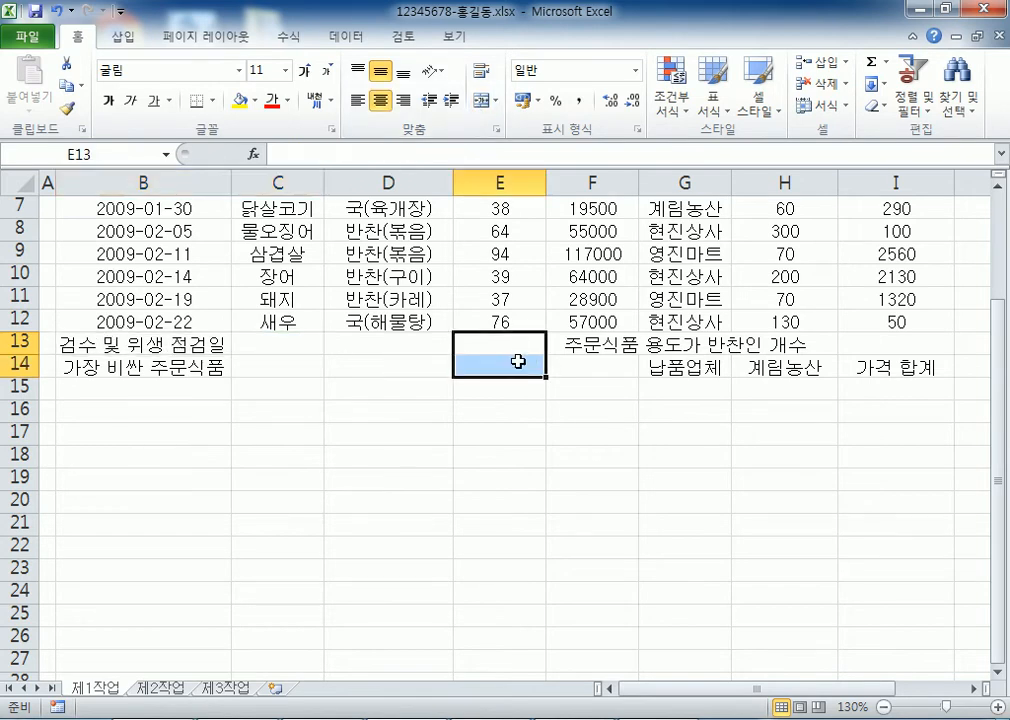
left_click_drag(582, 358, 582, 345)
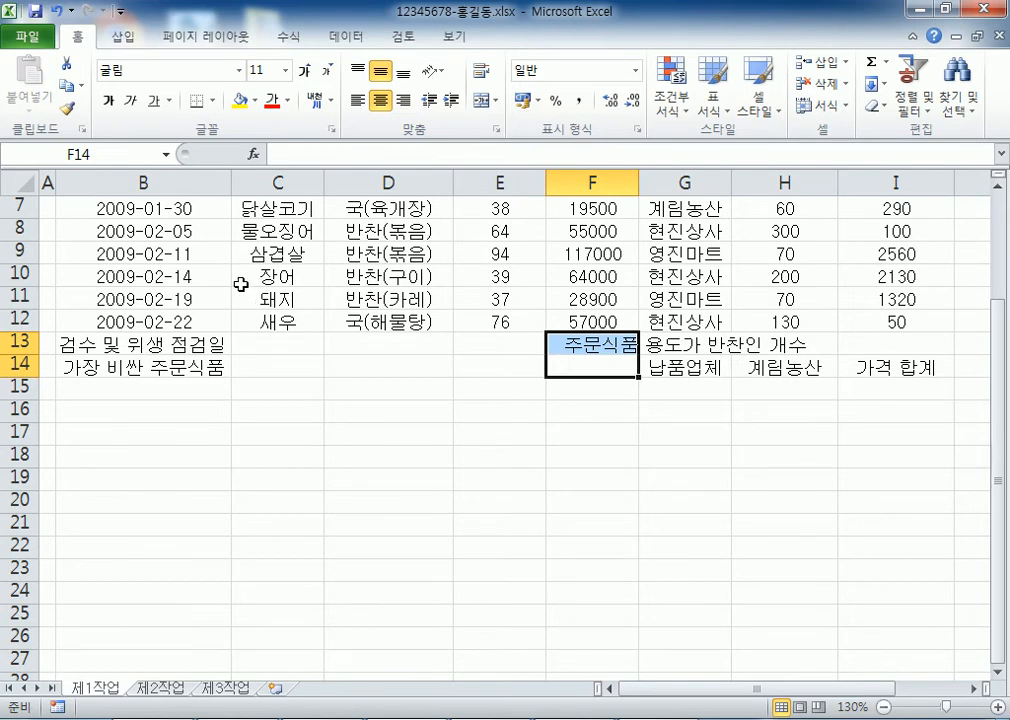
Try entering 20090102 without separators as the first order date in B3, and undo the entry
scroll(237, 284, "up", 2)
left_click(157, 234)
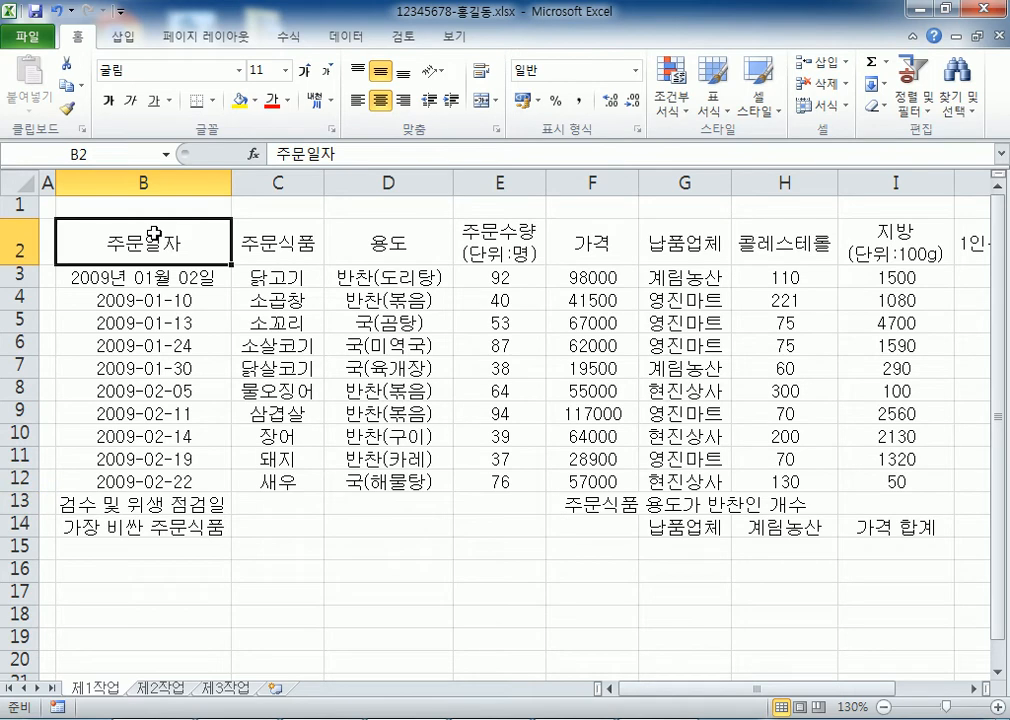
left_click(188, 298)
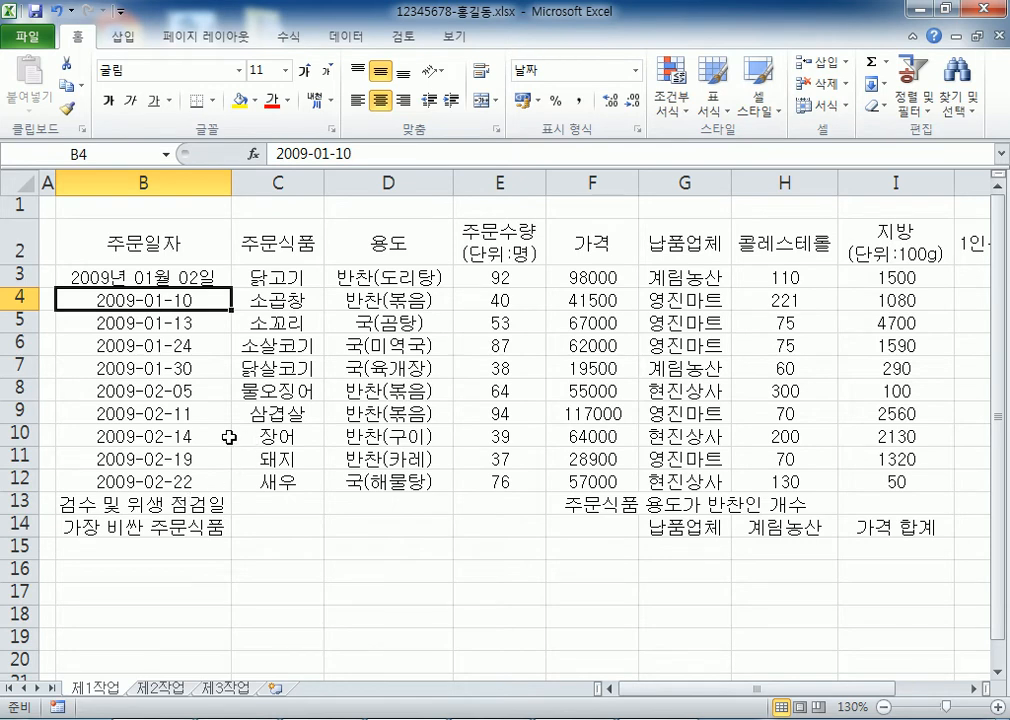
scroll(170, 418, "up", 3)
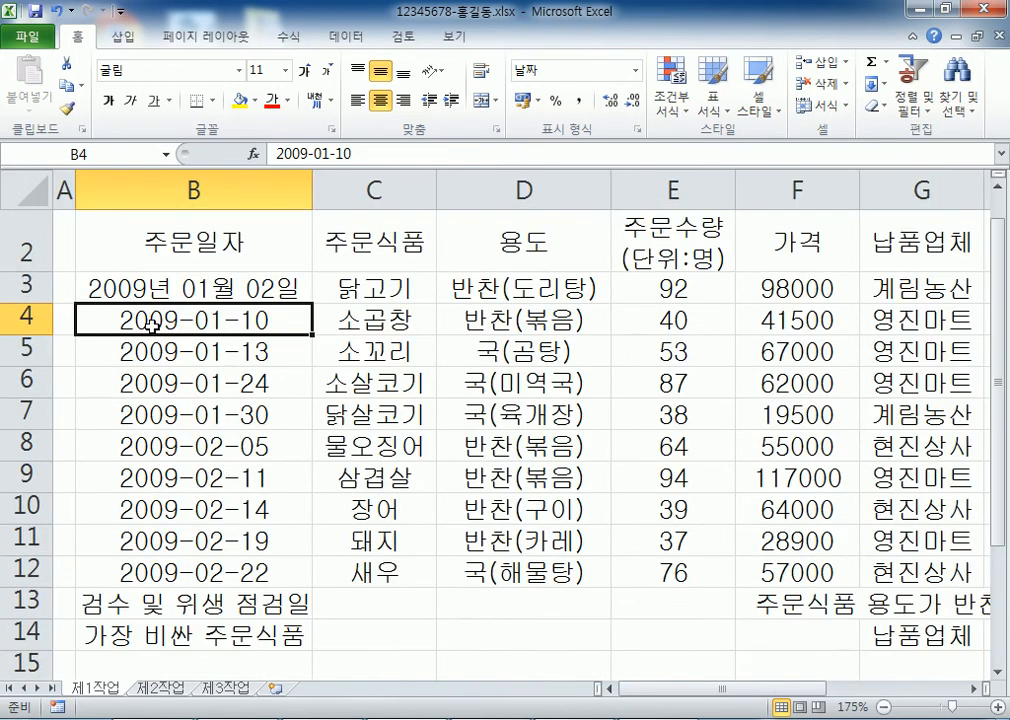
left_click(228, 300)
type("200")
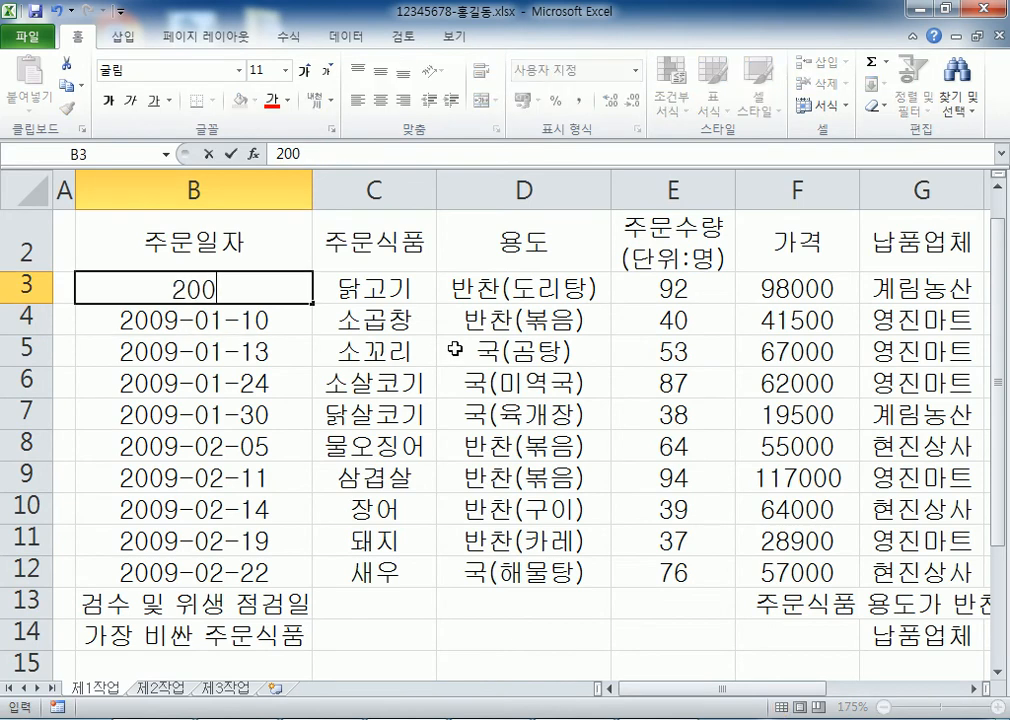
type("90102")
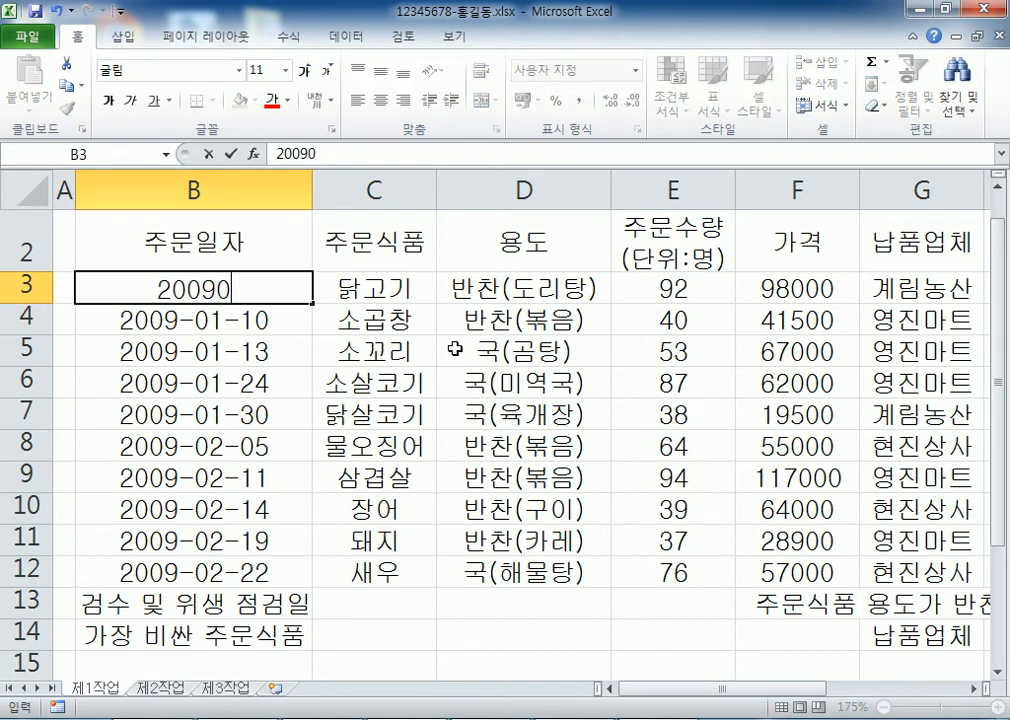
key("Return")
key("Up")
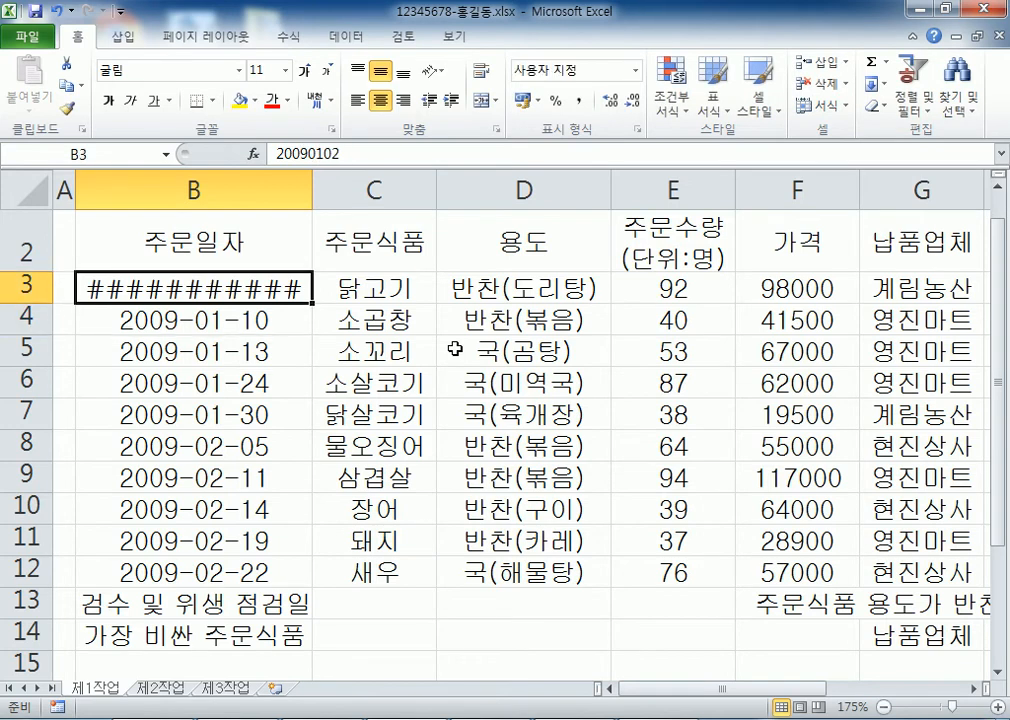
key("F2")
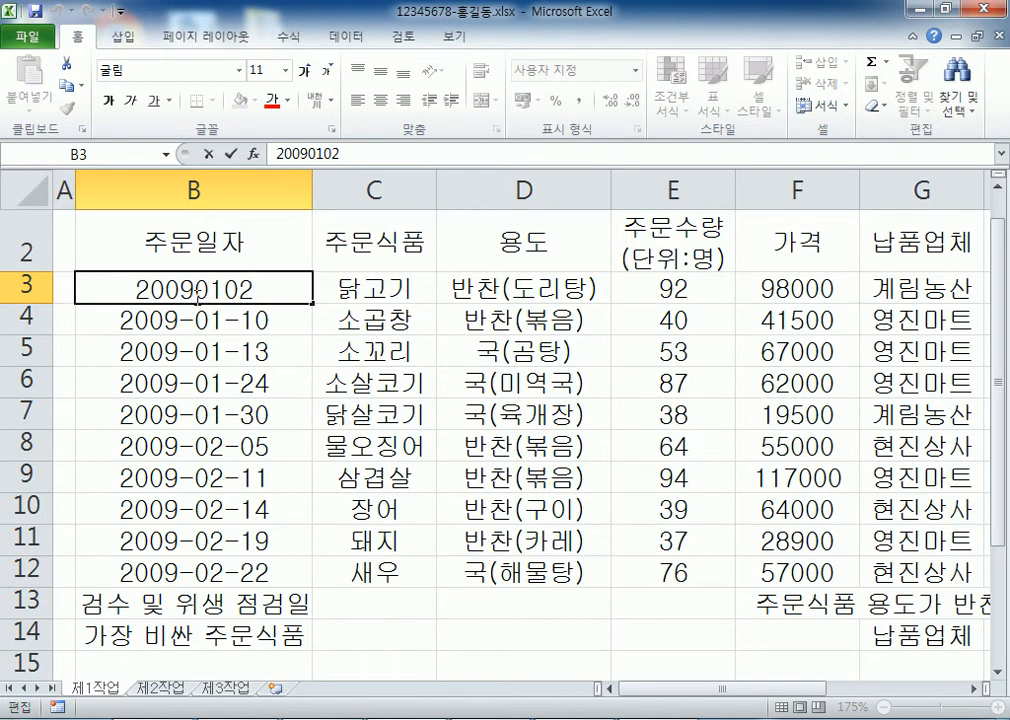
key("ctrl+Return")
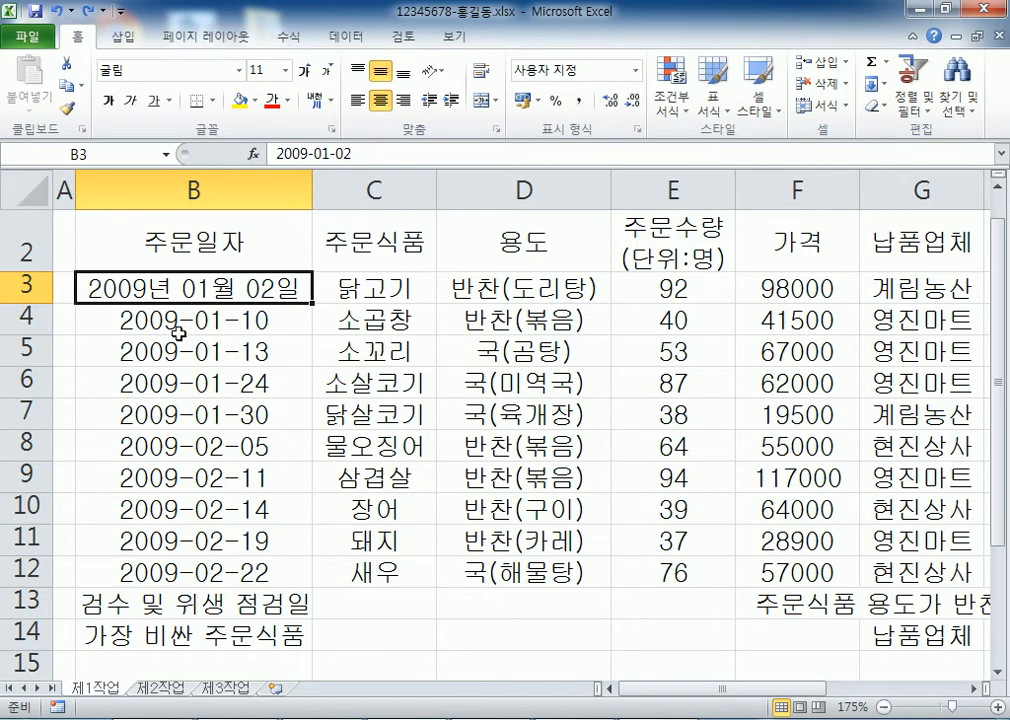
Switch to GE03-11A.pdf in Adobe Reader and examine the 강좌 수강료 and 개강일 columns of the sample table
key("alt+Tab")
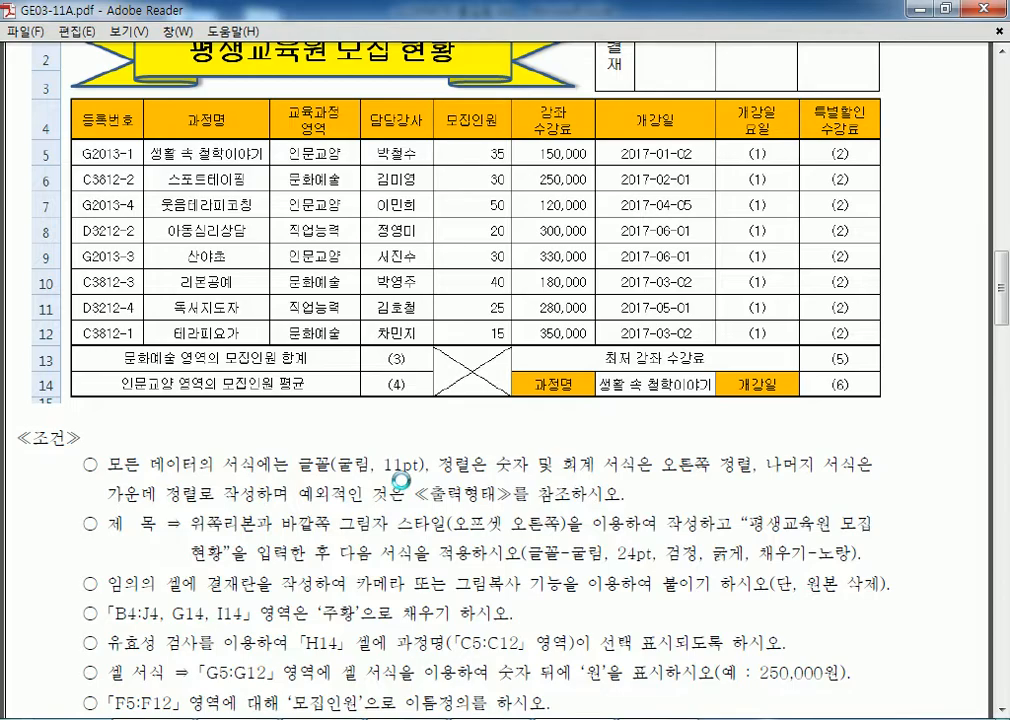
key("alt+Tab")
key("alt+Tab")
left_click_drag(522, 145, 609, 337)
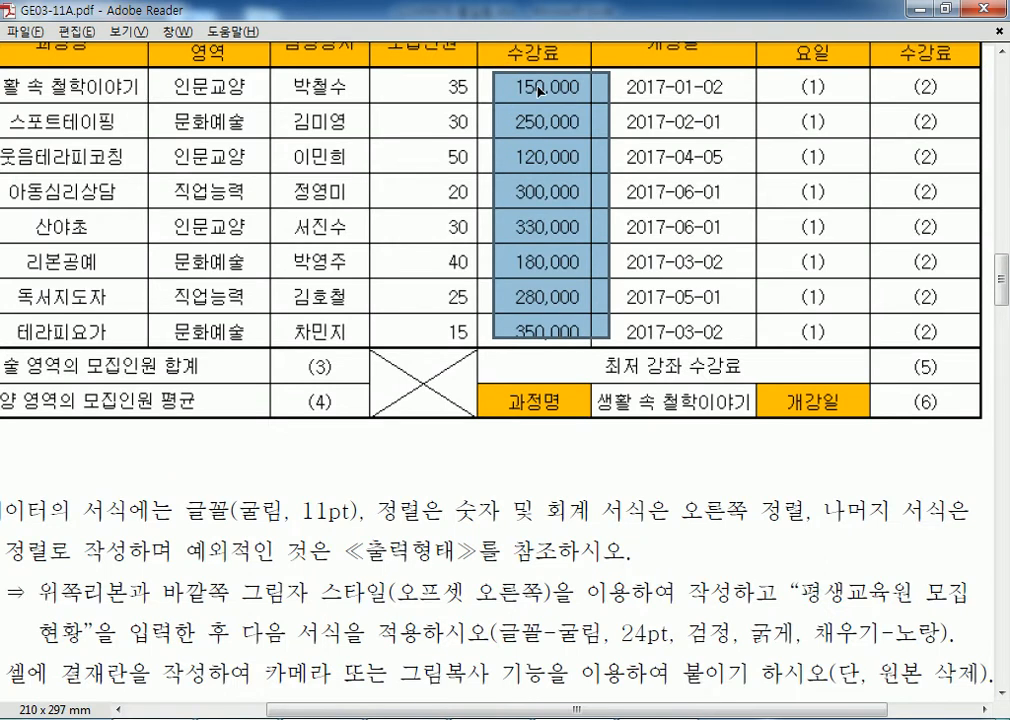
left_click(618, 149)
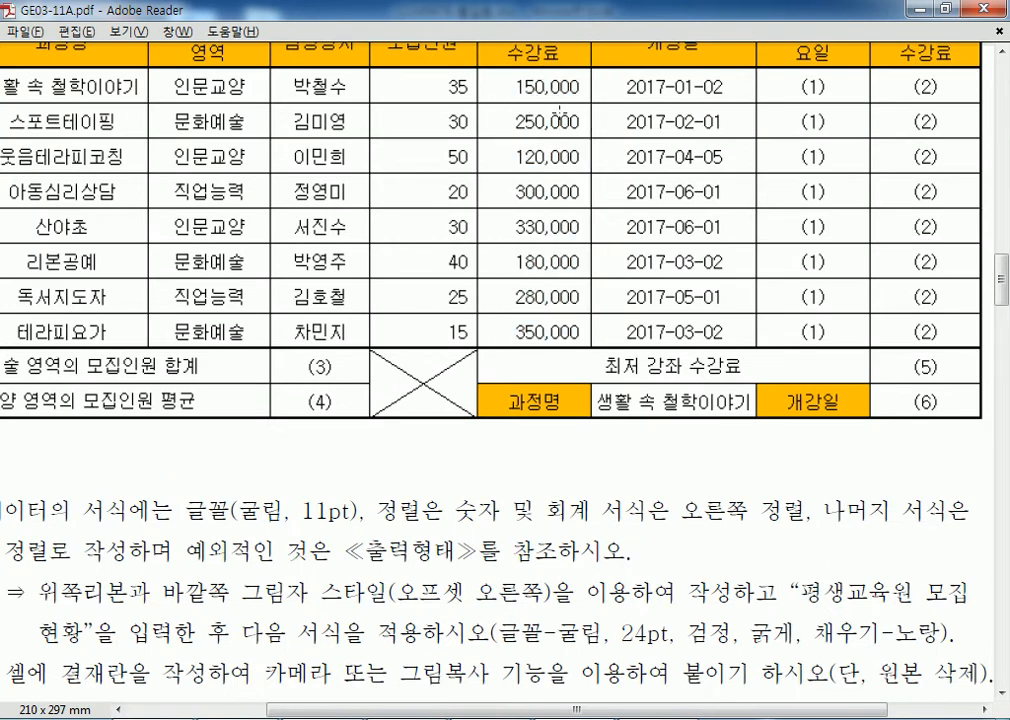
scroll(541, 90, "up", 2)
left_click_drag(619, 166, 740, 447)
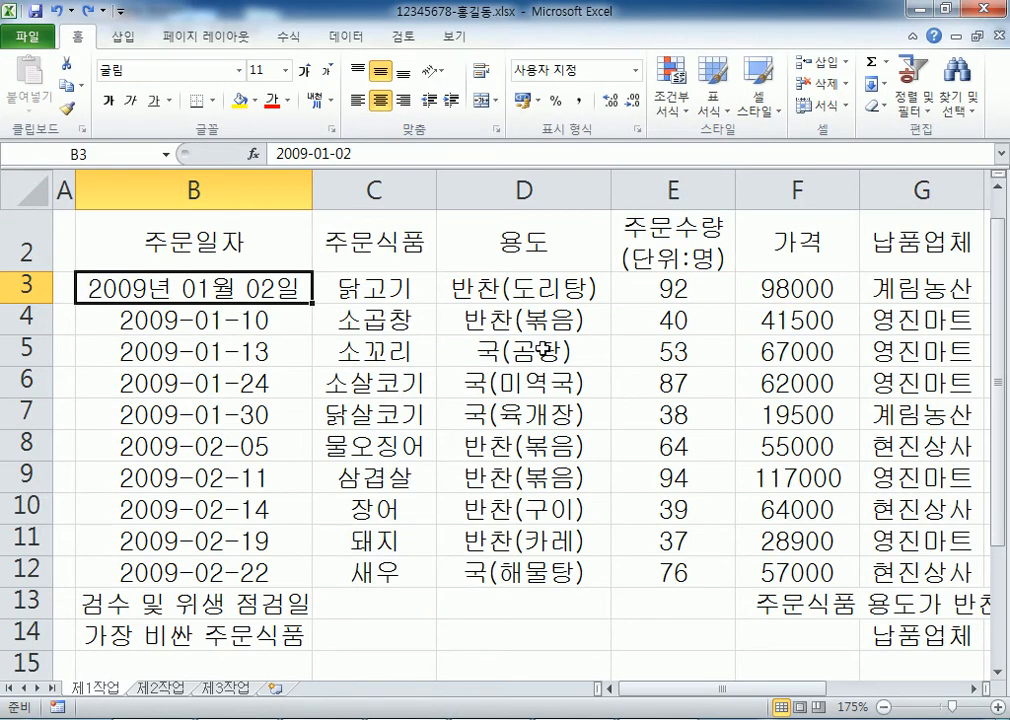
In the Excel sheet, enter the order dates in B3:B5 as plain numbers 20090102, 20090110 and 20090113
type("20090102")
key("Return")
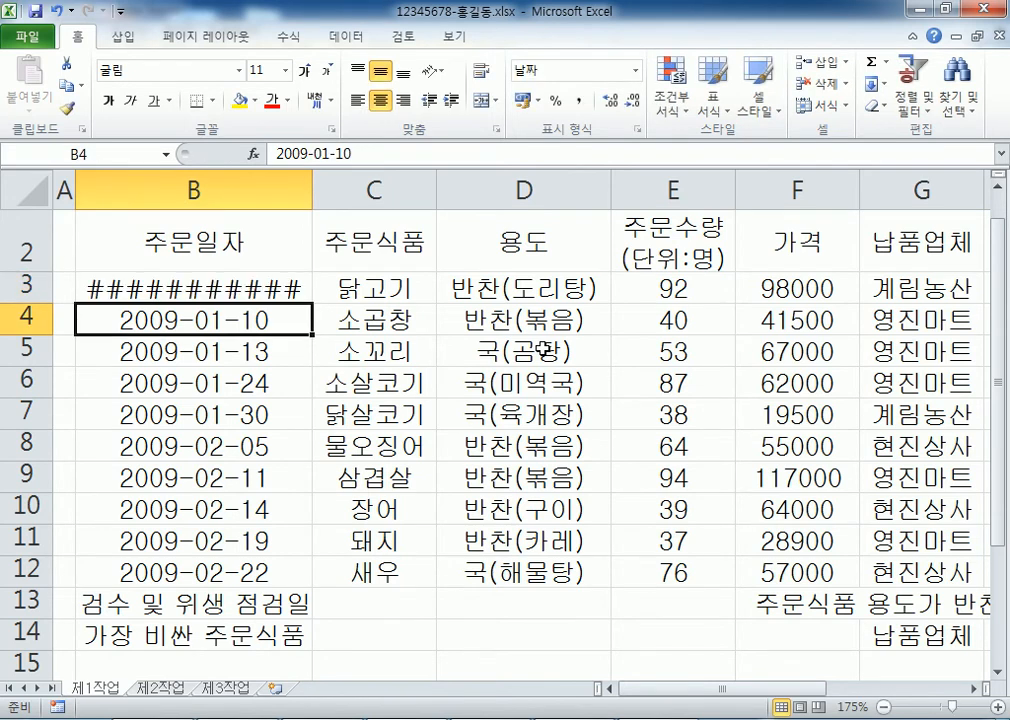
mouse_move(201, 289)
type("200901")
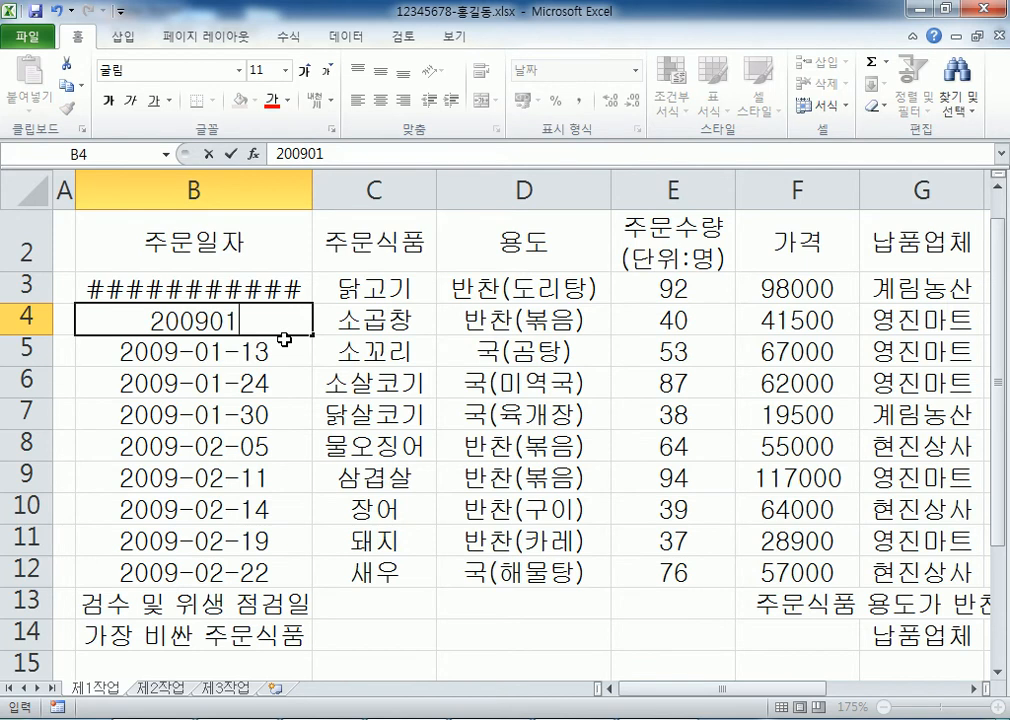
key("Return")
type("200")
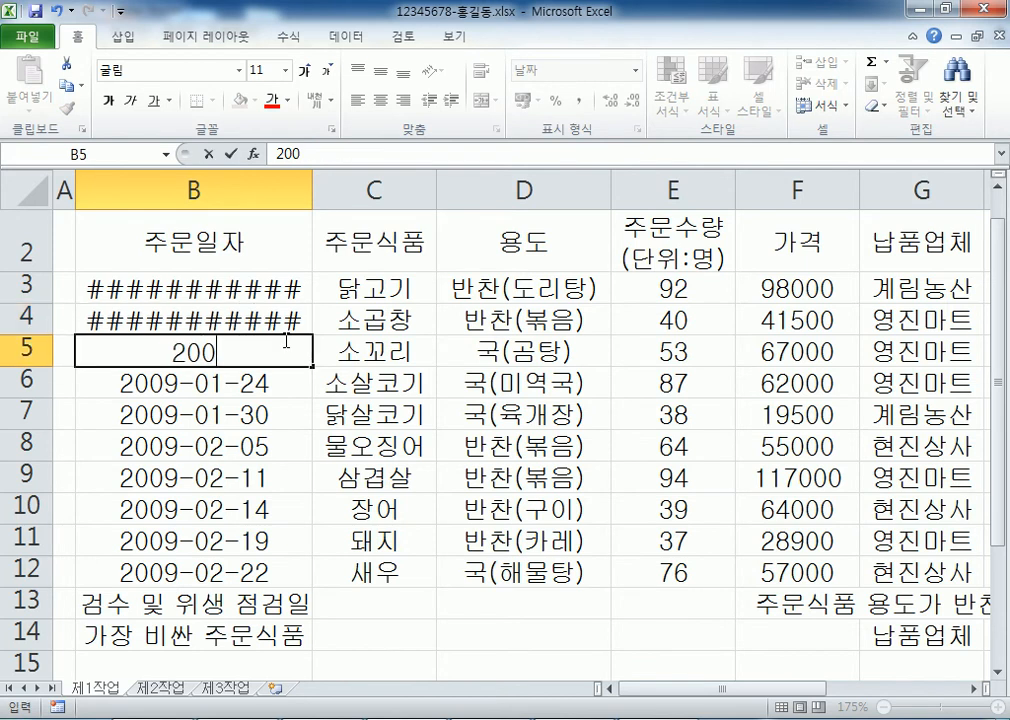
type("901")
key("Return")
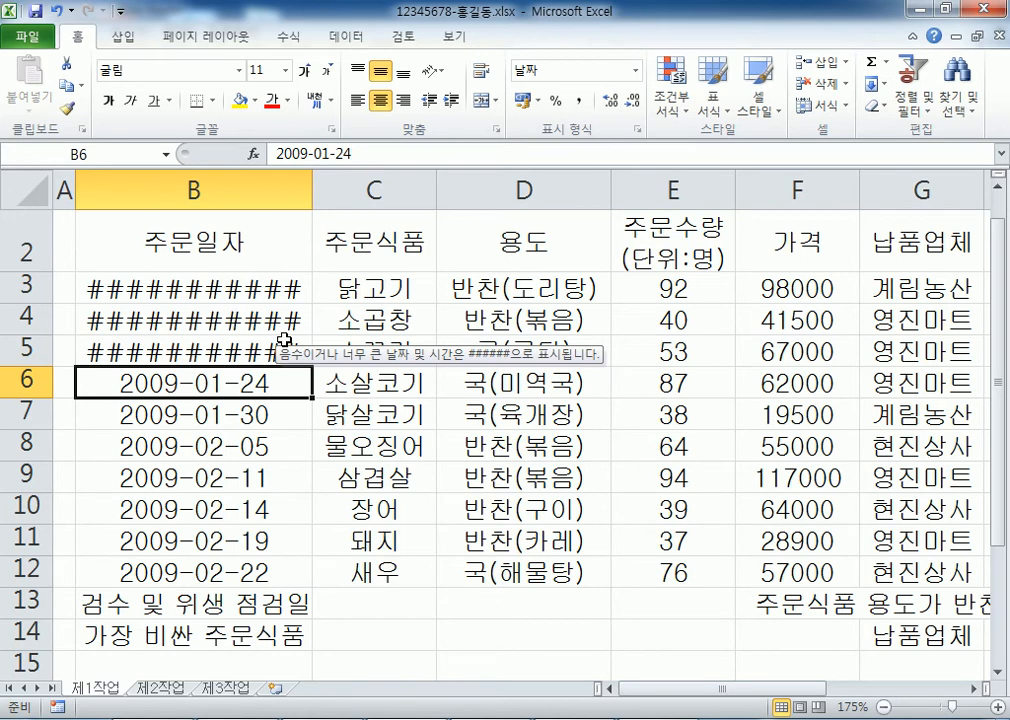
Replace the order dates in B6 and B7 with the plain numbers 20090124 and 20090130
mouse_move(296, 305)
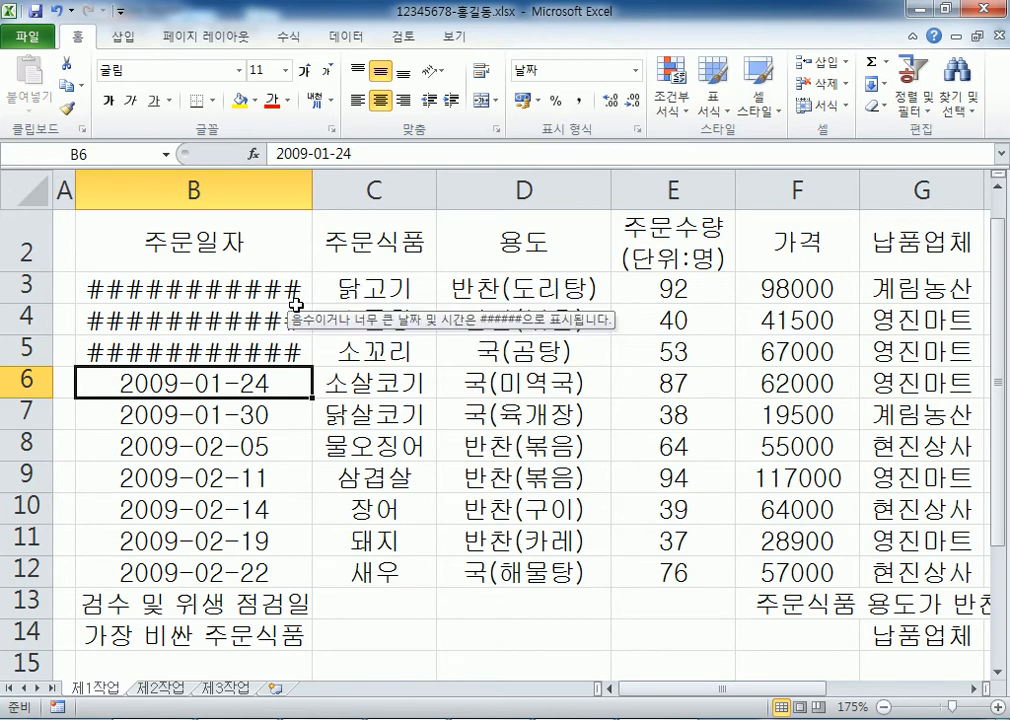
type("200901")
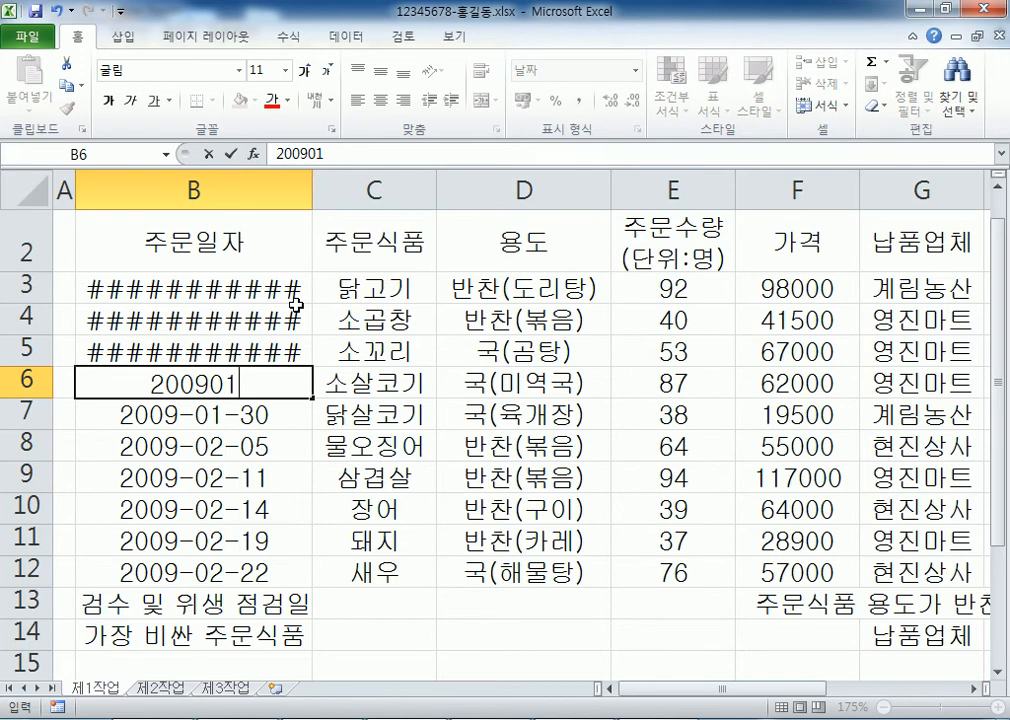
type("24")
key("Return")
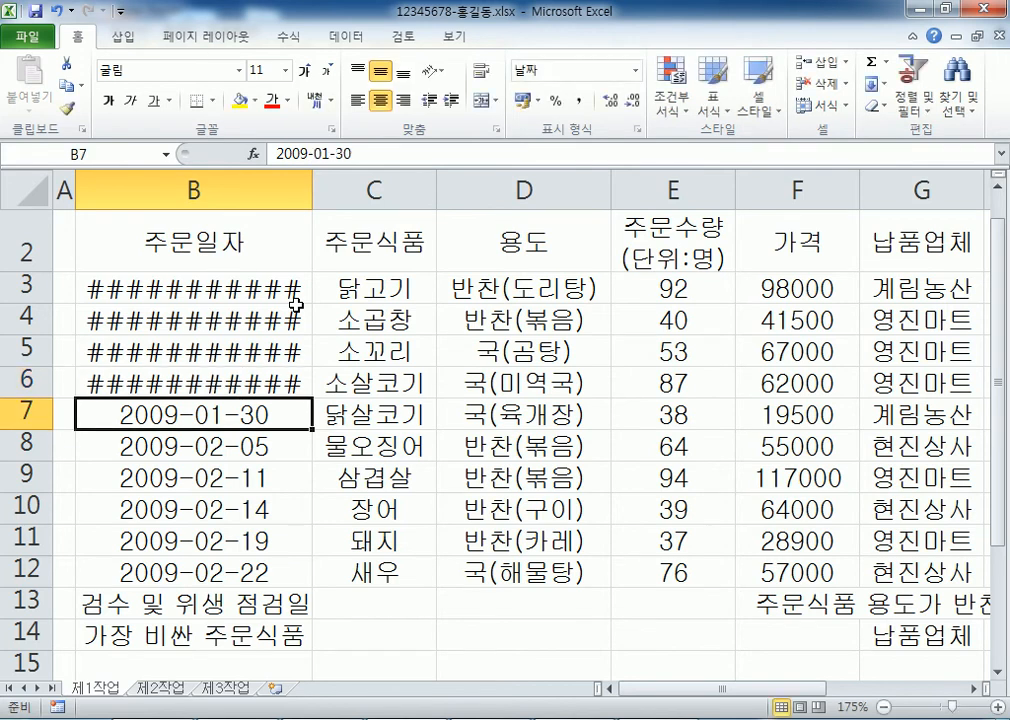
type("20090130")
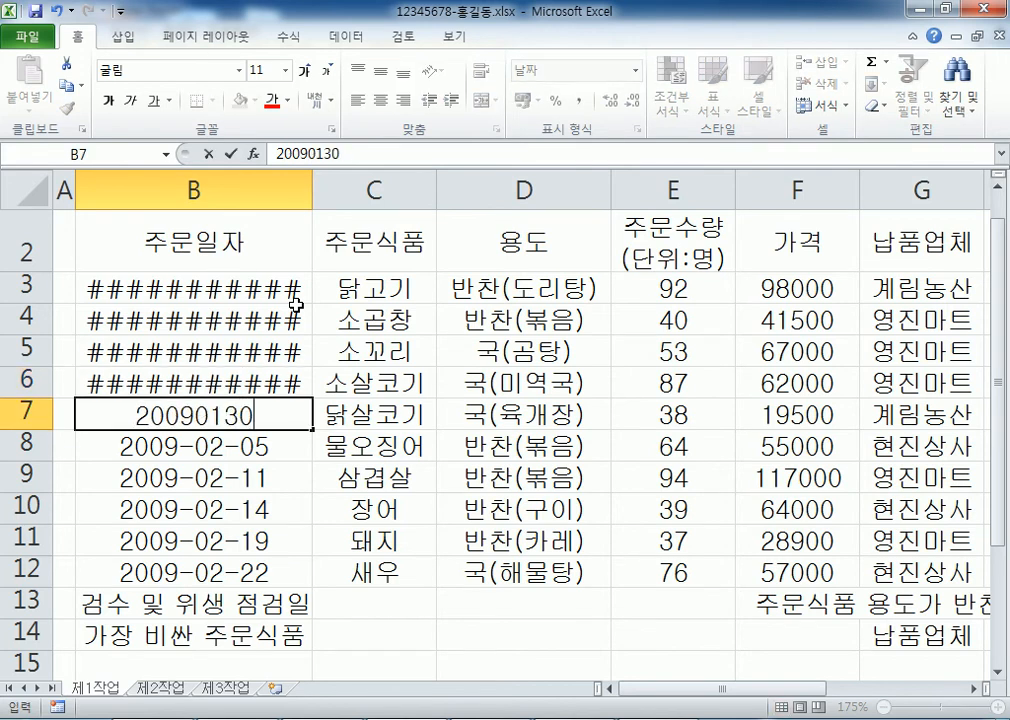
key("Return")
Replace the order dates in B8 and B9 with the plain numbers 20090205 and 20090211
type("2009")
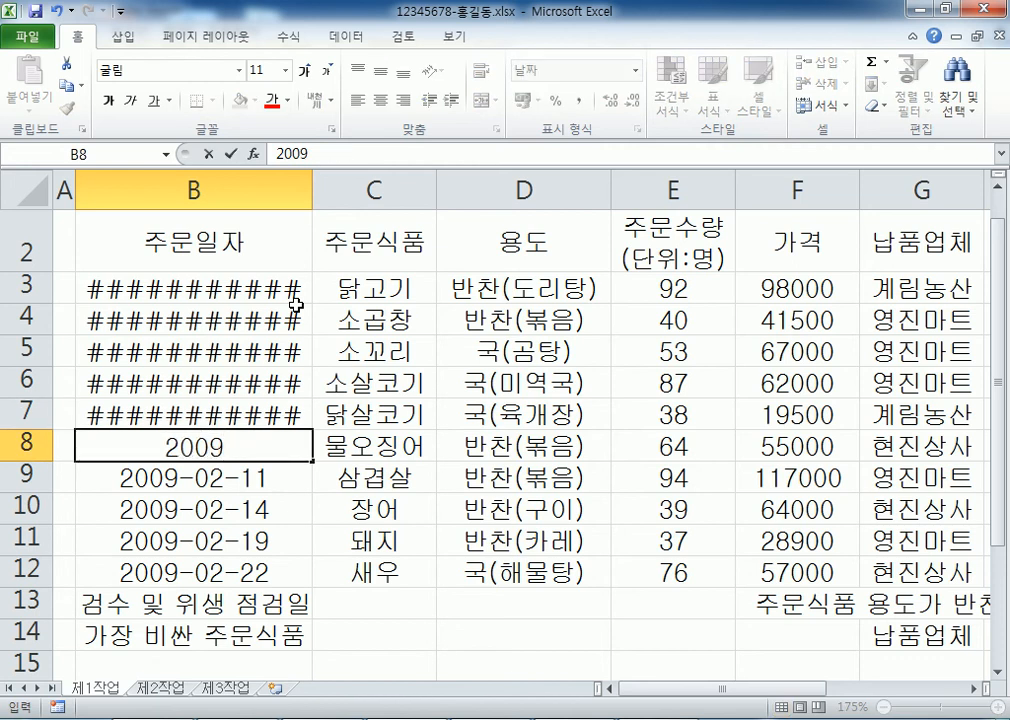
type("0205")
key("Return")
type("22")
key("BackSpace")
type("0090211")
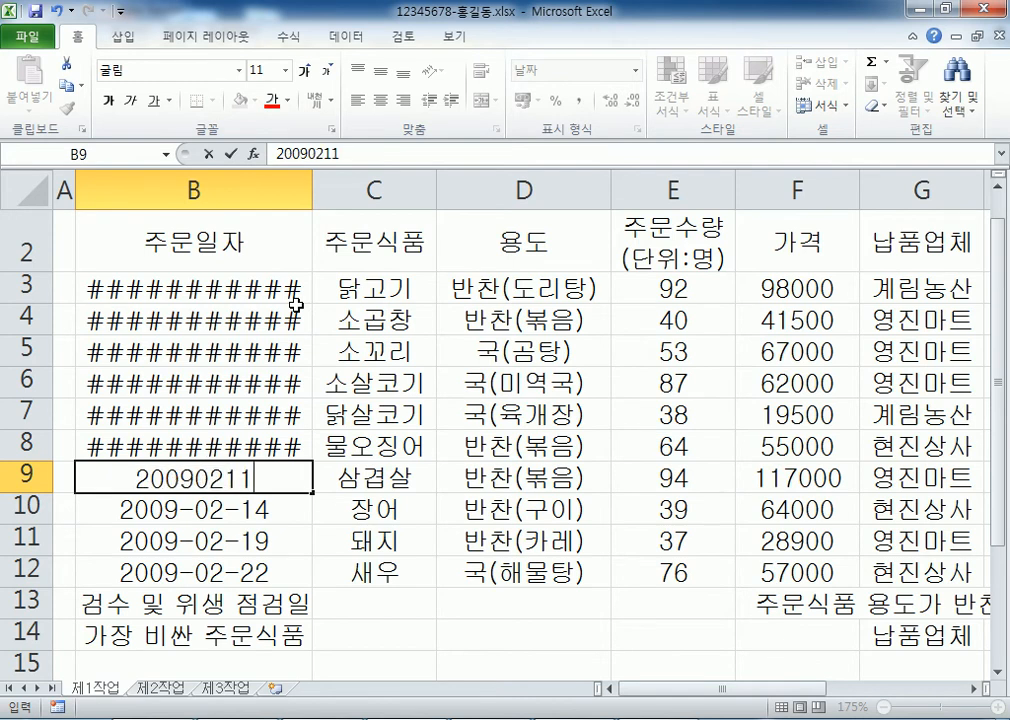
key("Return")
Replace the order dates in B10:B12 with the plain numbers 20090214, 20090219 and 20090222
type("200")
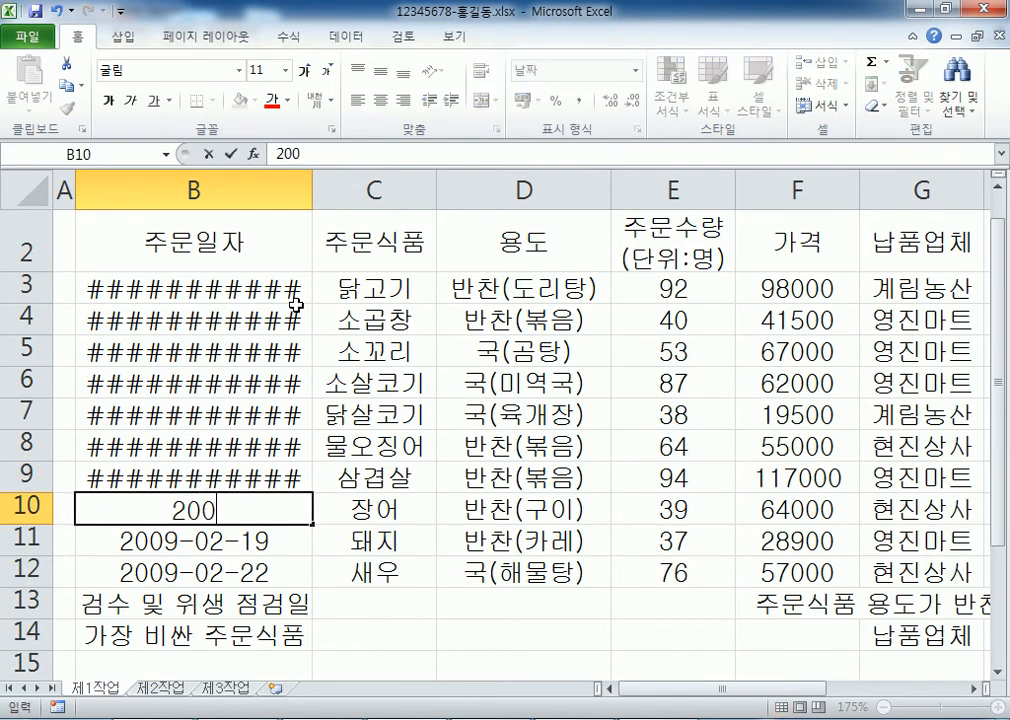
type("90214")
key("Return")
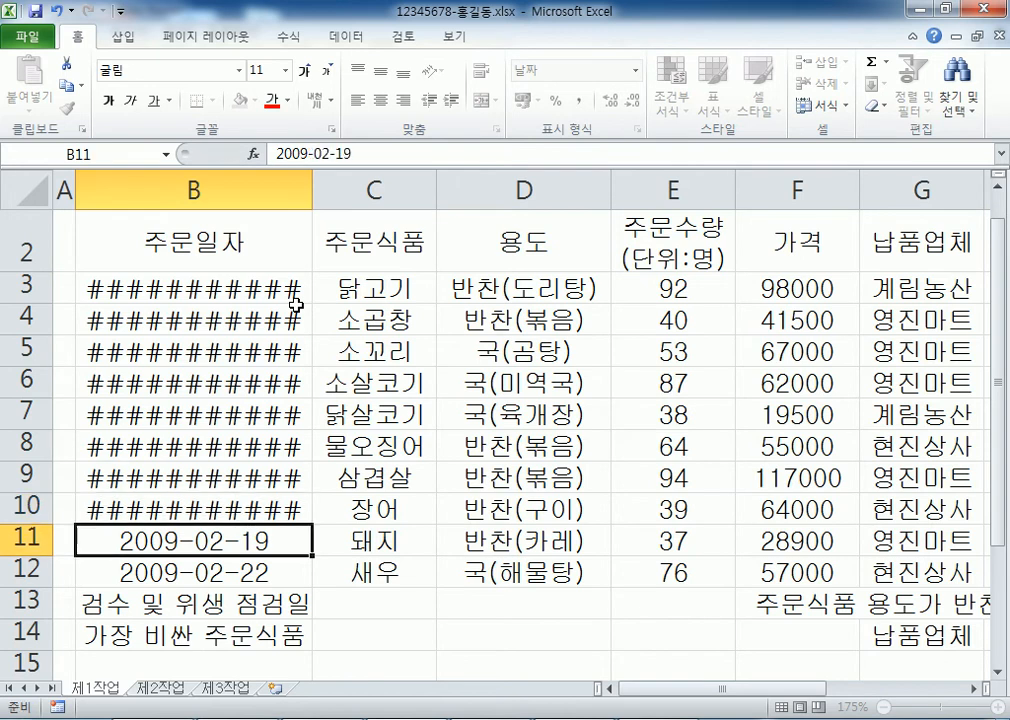
type("2009")
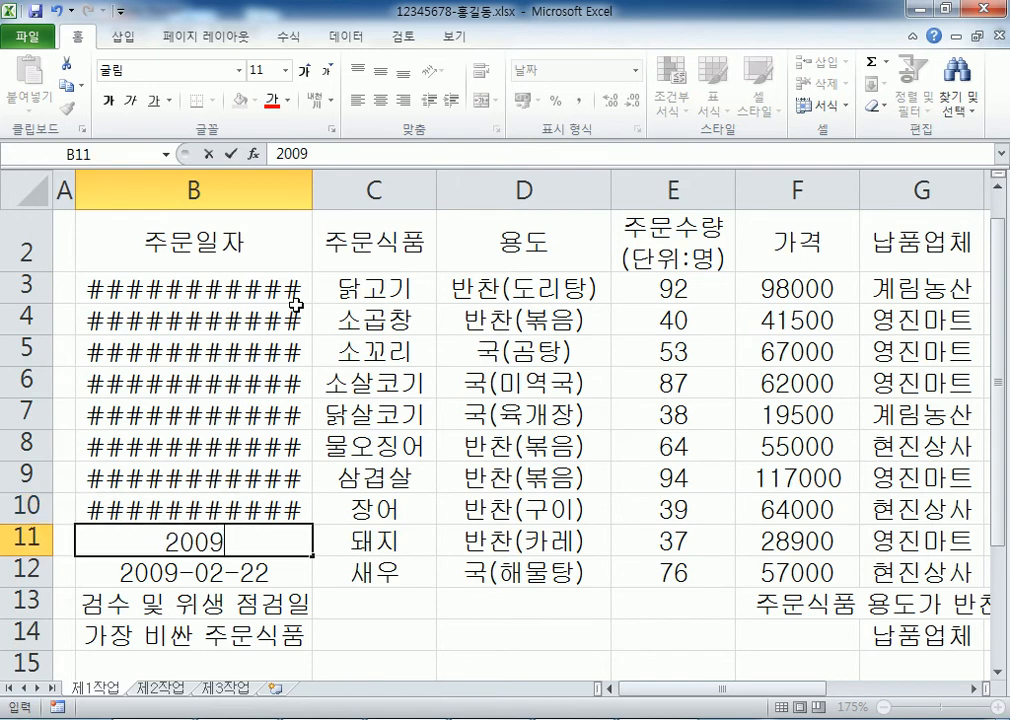
type("0219")
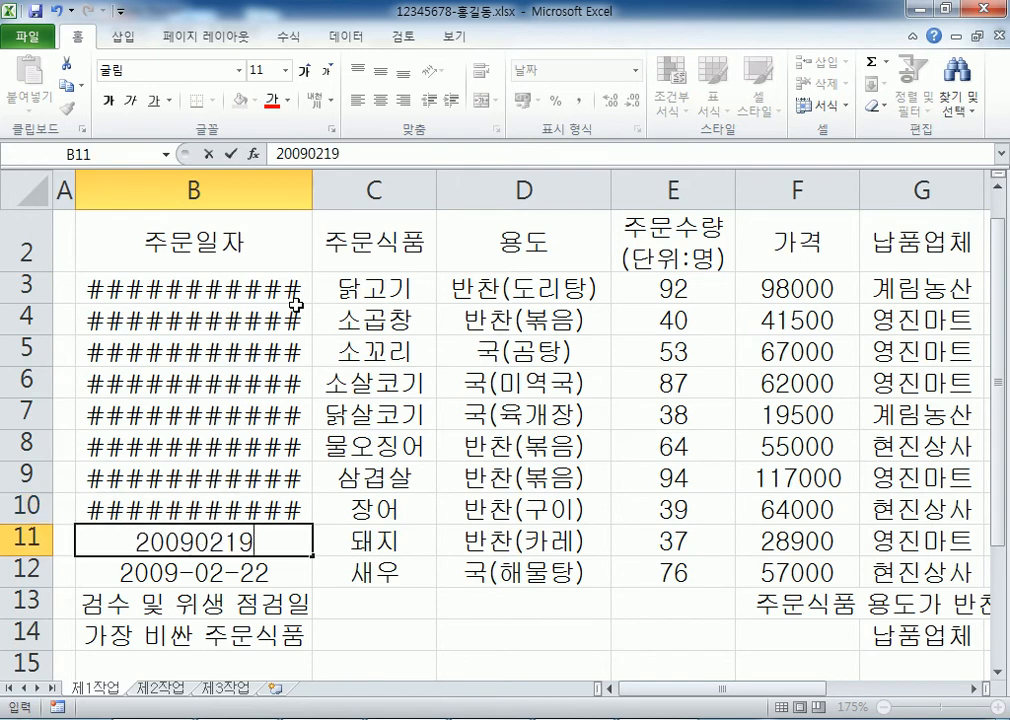
key("Return")
type("20090222")
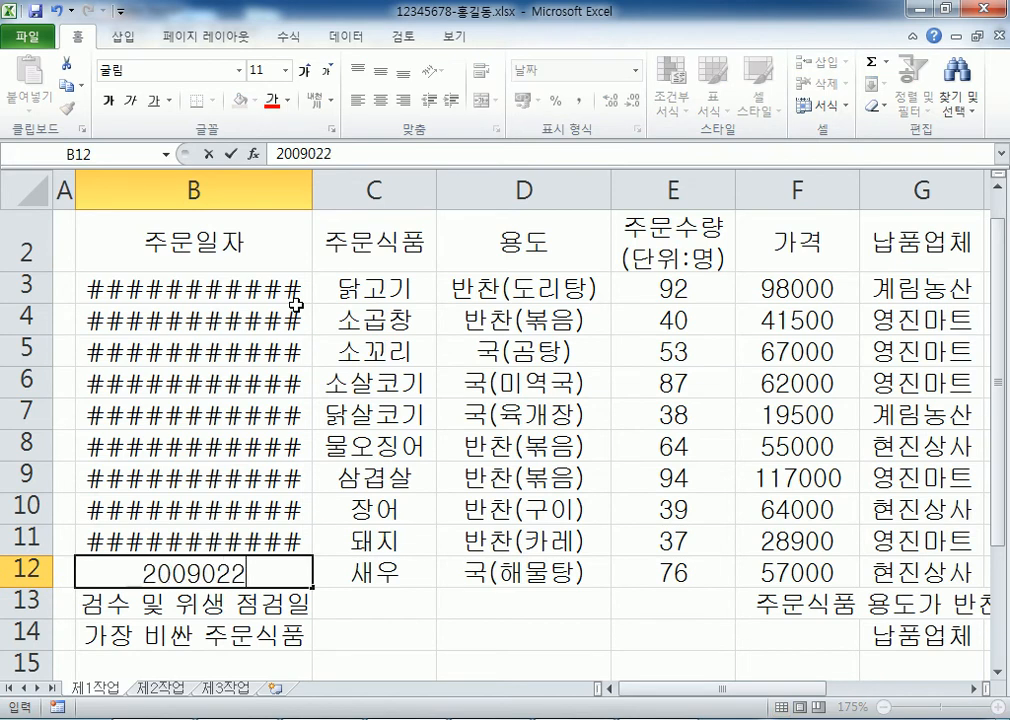
key("Return")
Try the comma style on the order dates in B3:B12, and set their number format to 일반 (General)
left_click_drag(194, 287, 179, 568)
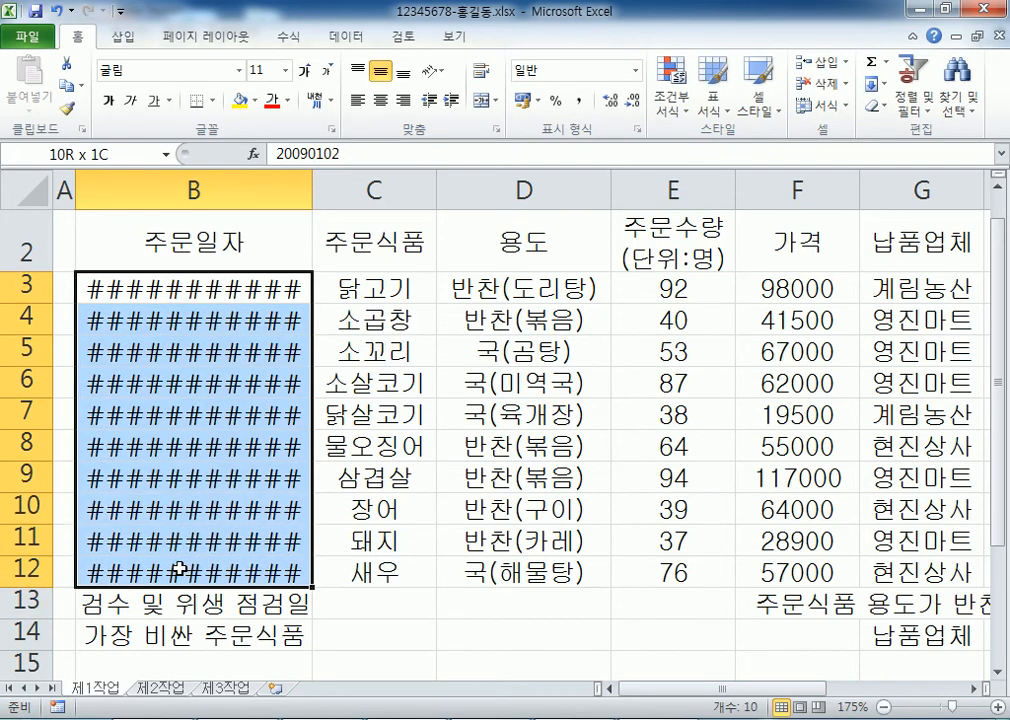
left_click(581, 101)
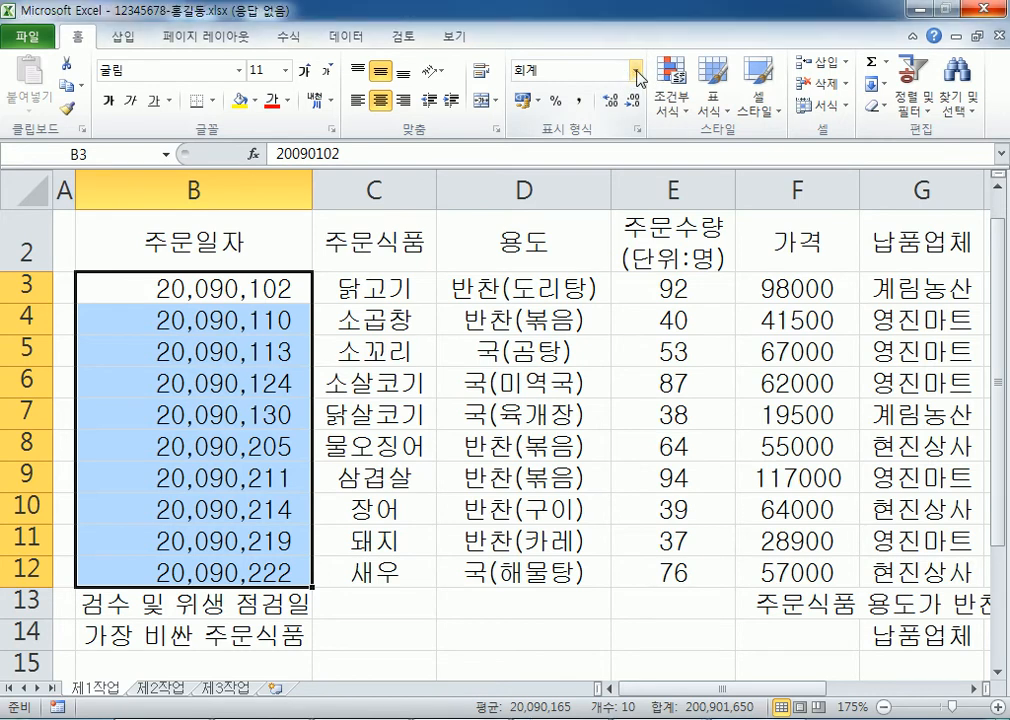
left_click(637, 74)
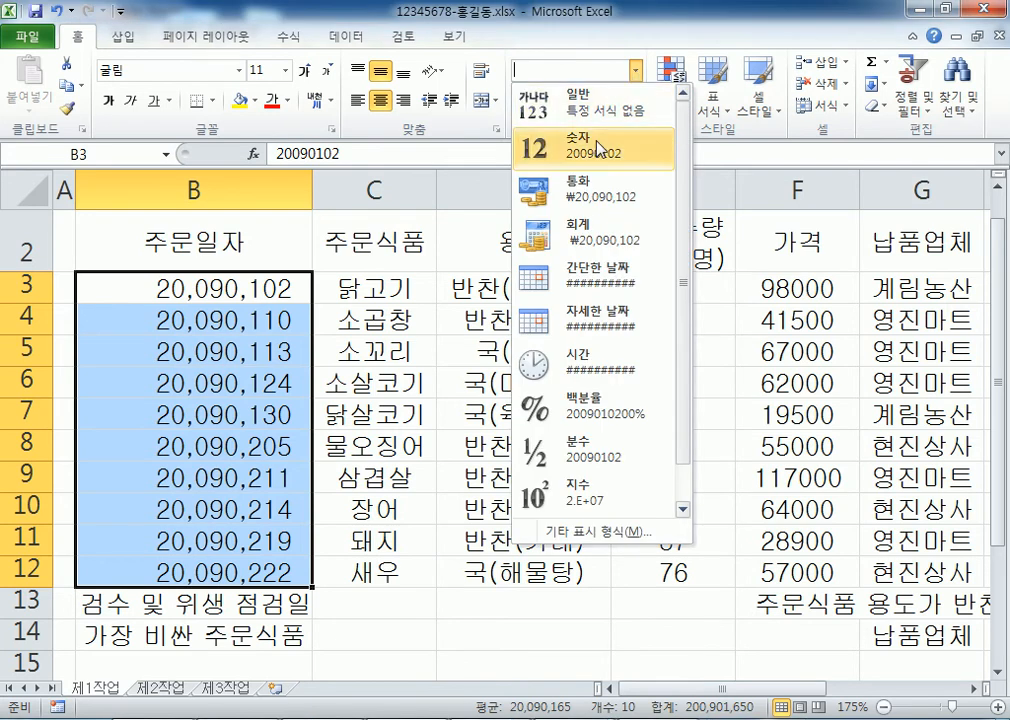
left_click(595, 103)
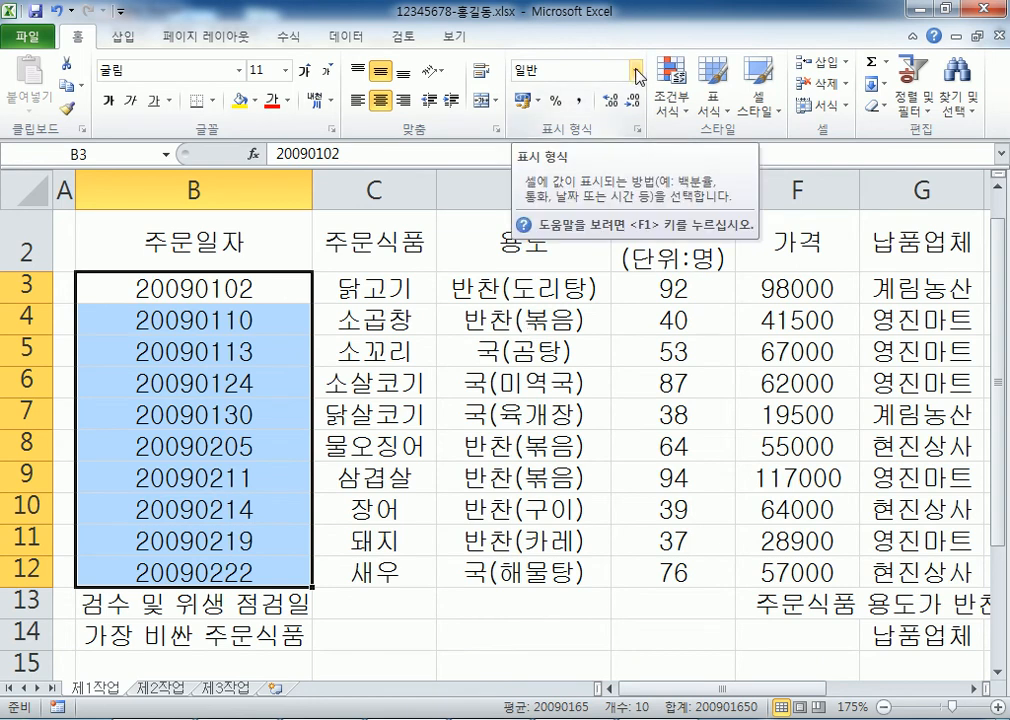
Undo the last two number-format changes on the order dates in B3:B12, and set their format to 일반 (General)
left_click(56, 12)
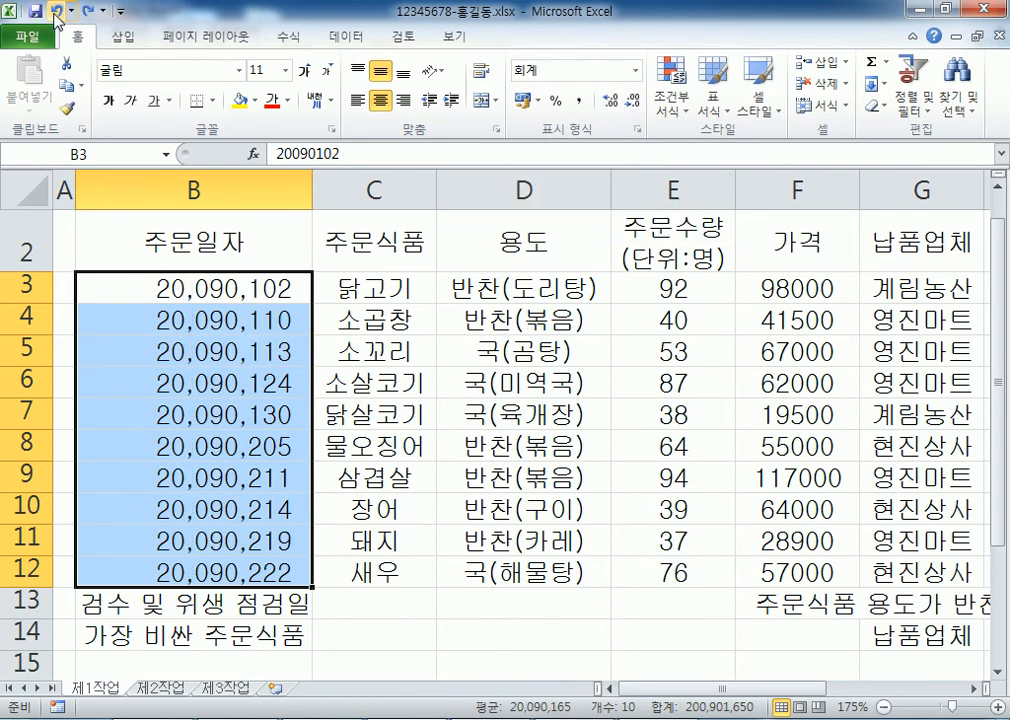
left_click(56, 12)
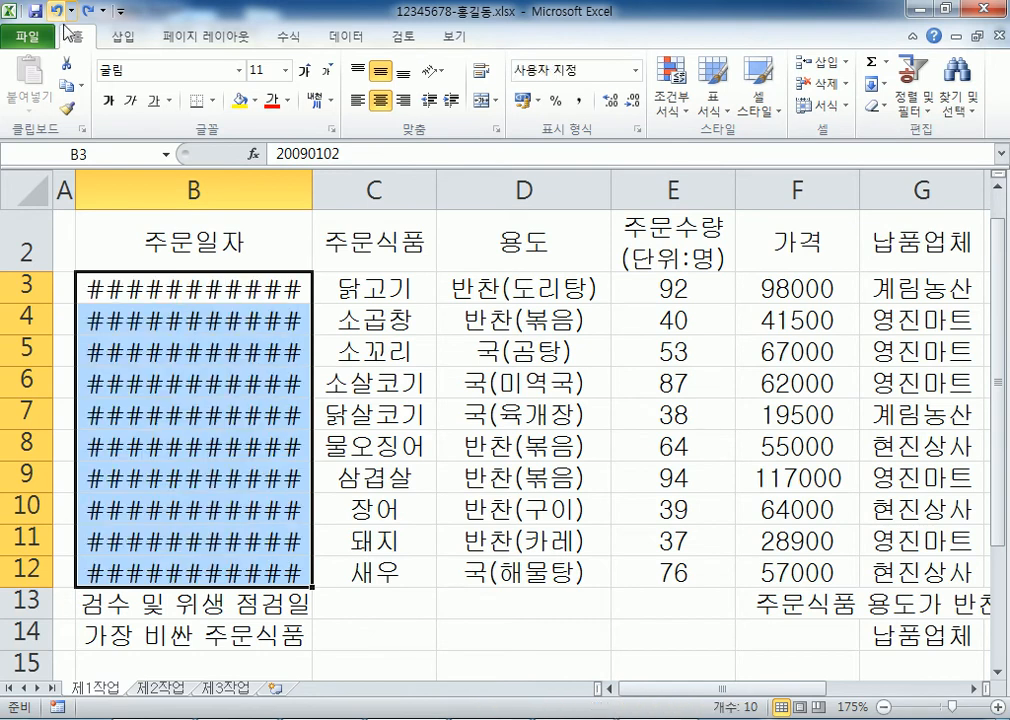
mouse_move(172, 352)
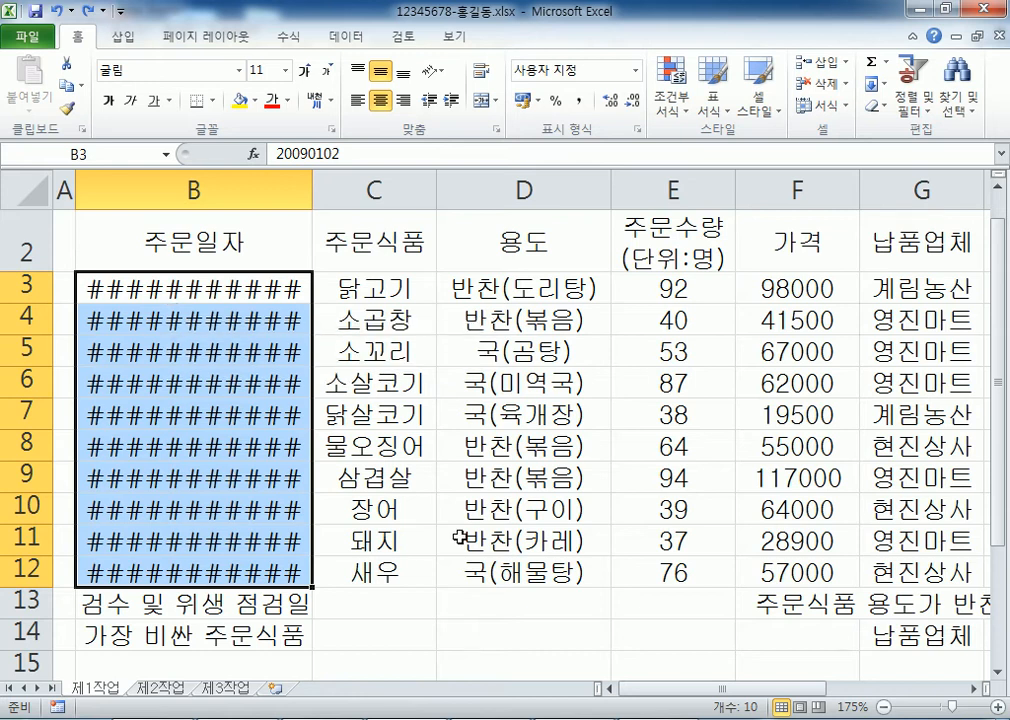
left_click(196, 288)
left_click_drag(190, 312, 190, 572)
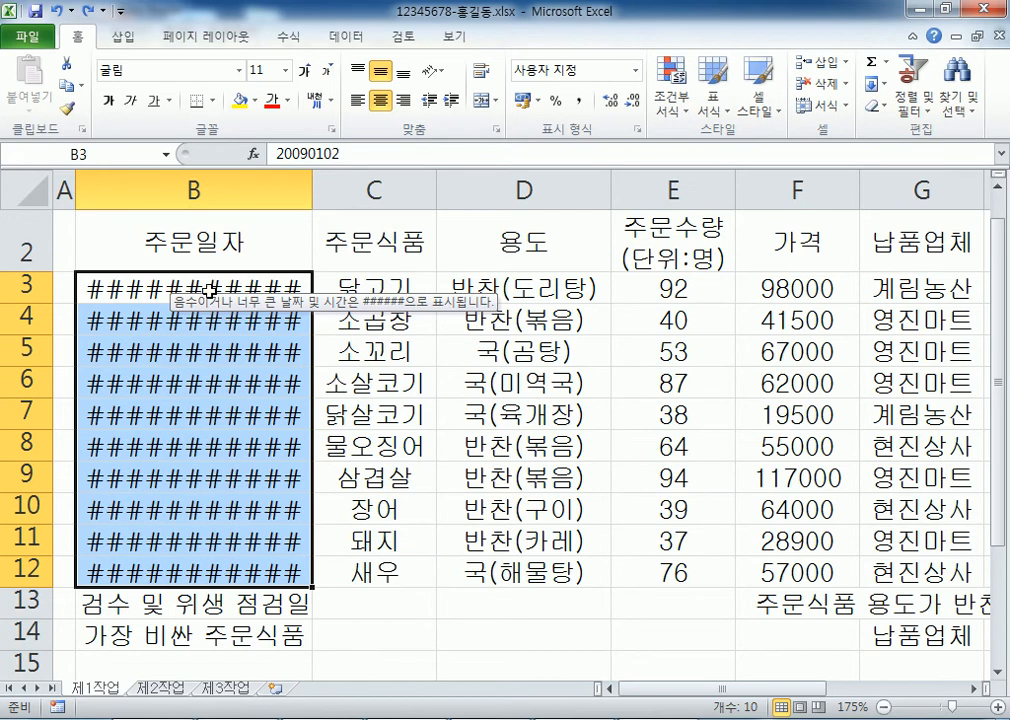
left_click(636, 71)
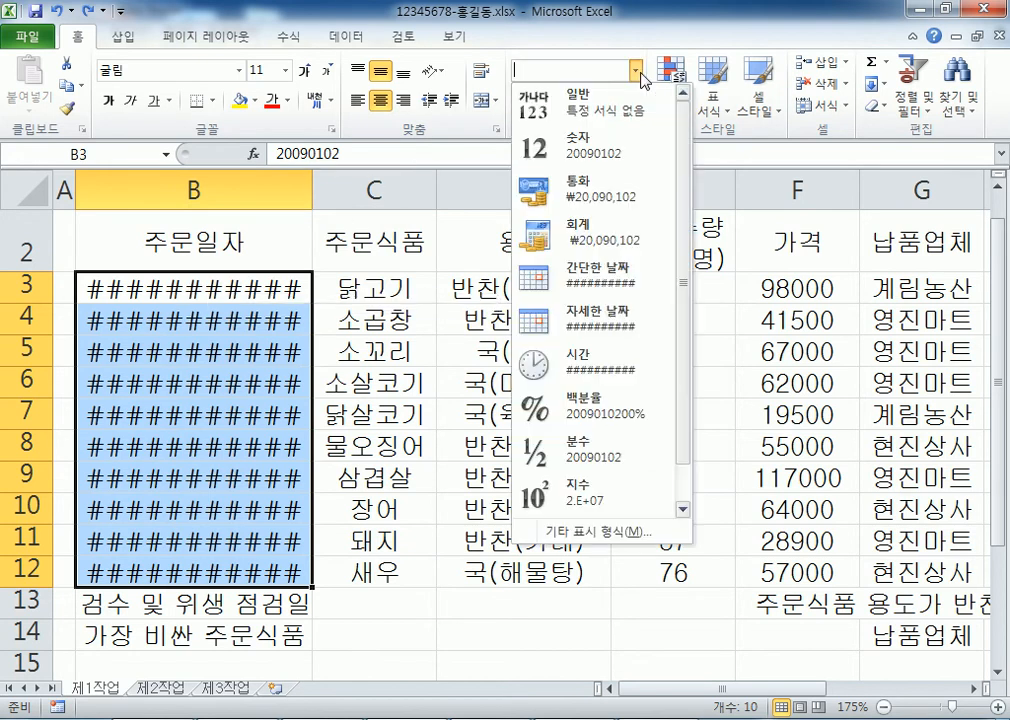
left_click(603, 118)
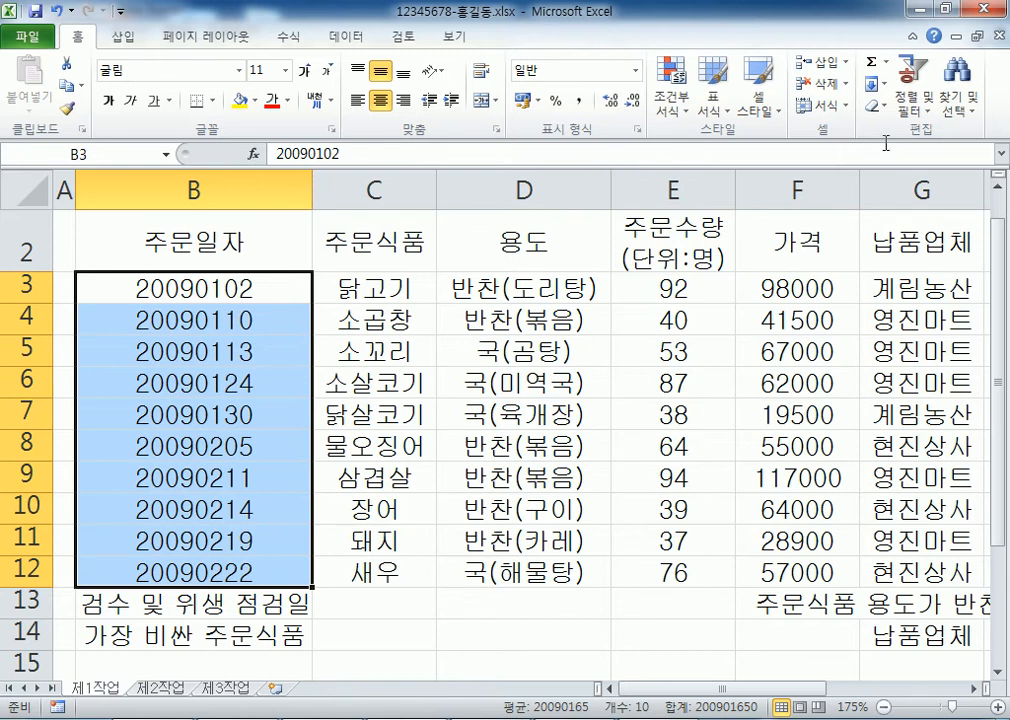
left_click(832, 110)
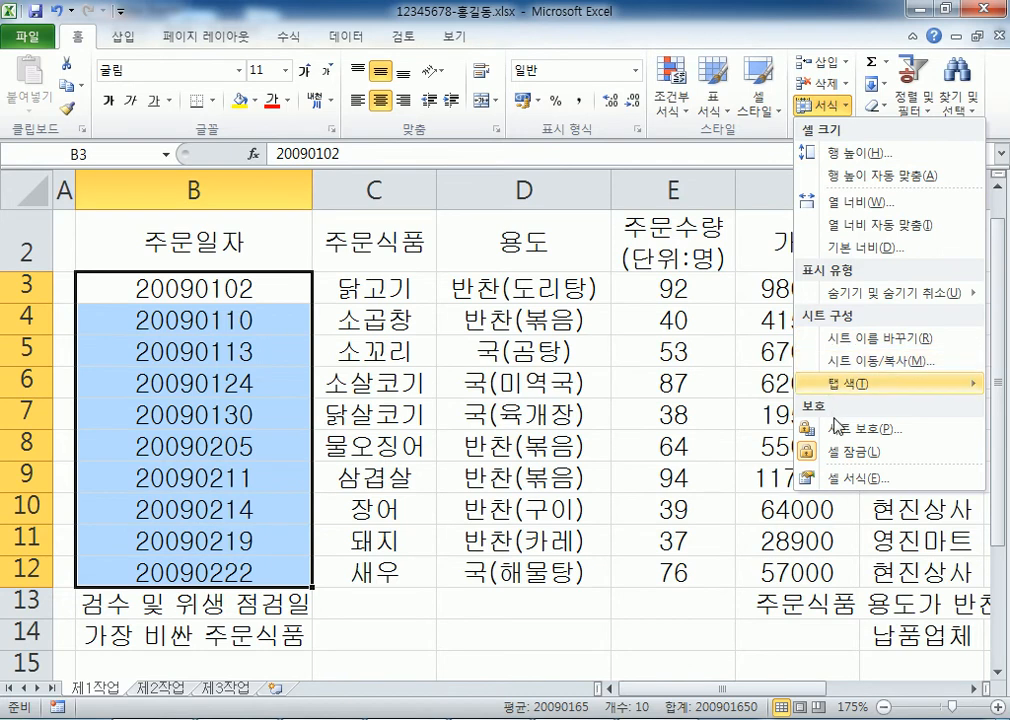
left_click(857, 347)
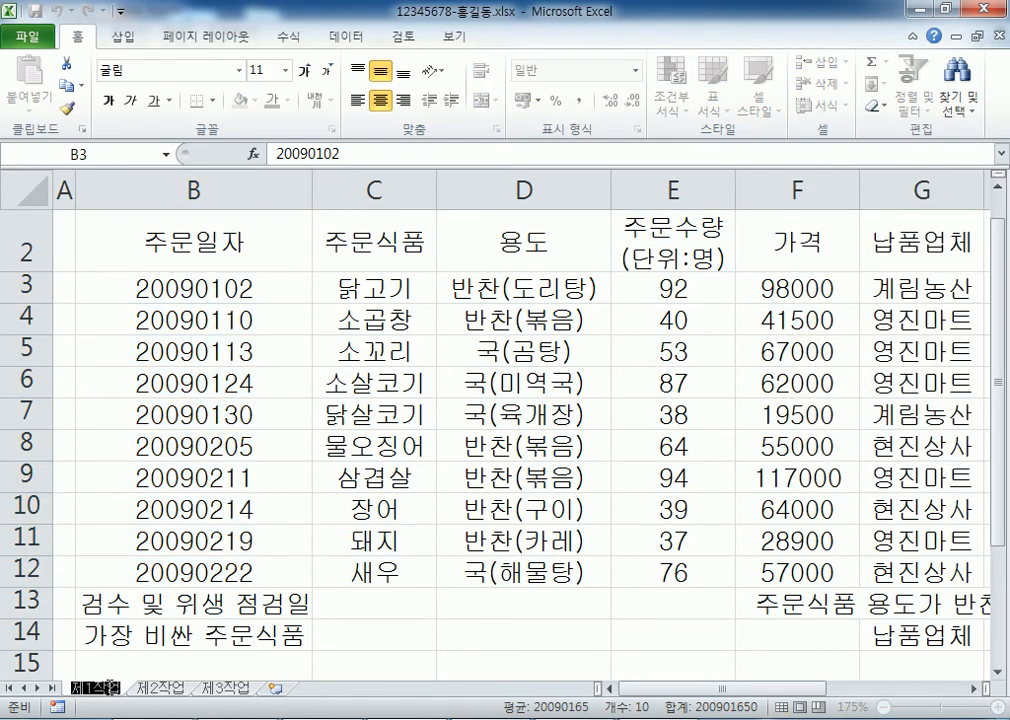
left_click(870, 129)
left_click(881, 106)
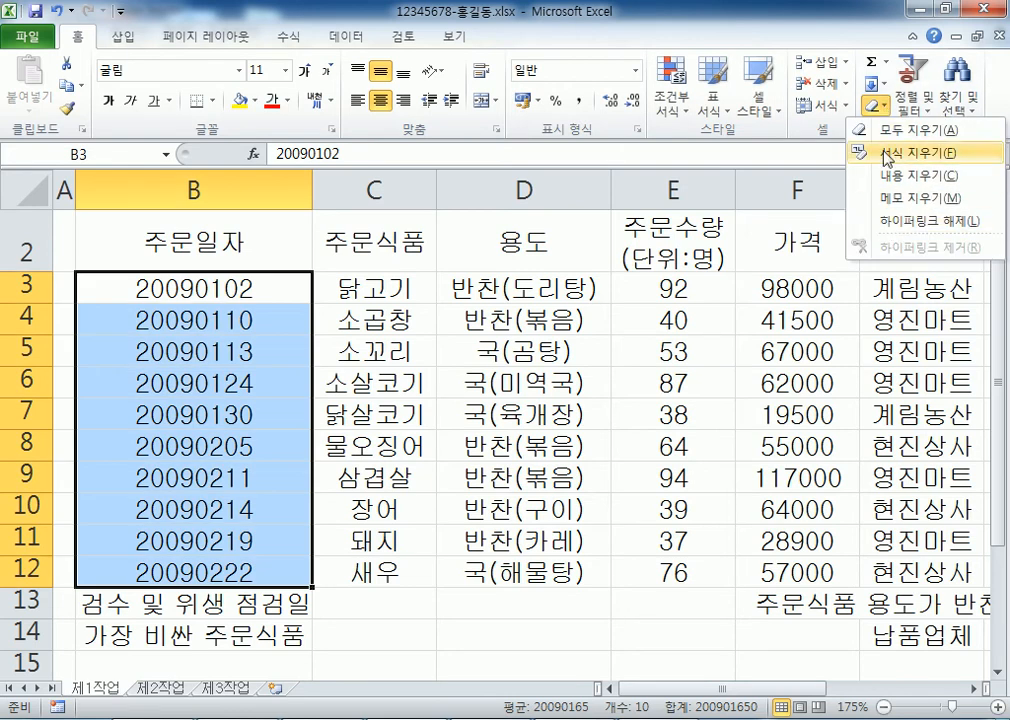
left_click(845, 108)
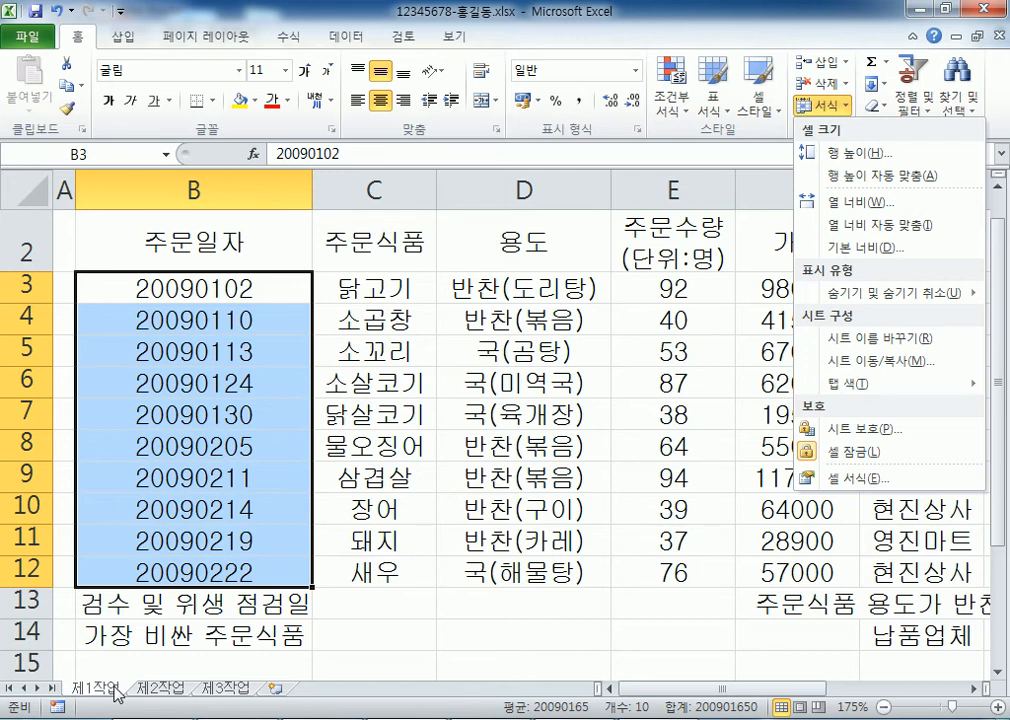
Try the 간단한 날짜, 시간 and 숫자 formats on the order dates in B3:B12, and return them to 일반 (General)
left_click(635, 74)
left_click(604, 118)
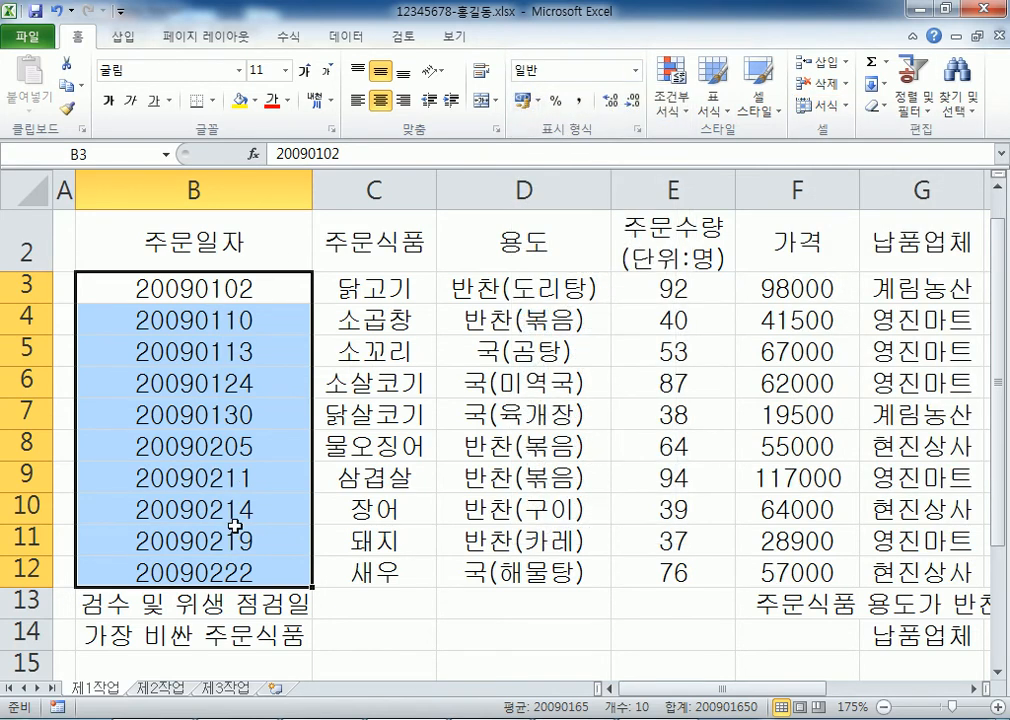
left_click(635, 71)
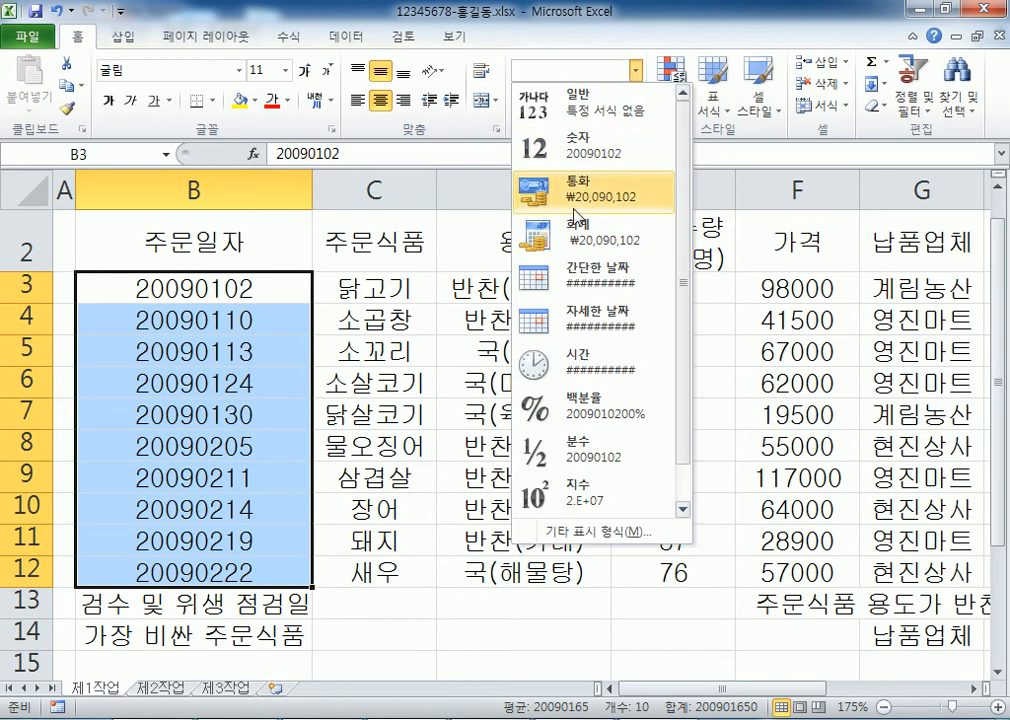
left_click(578, 273)
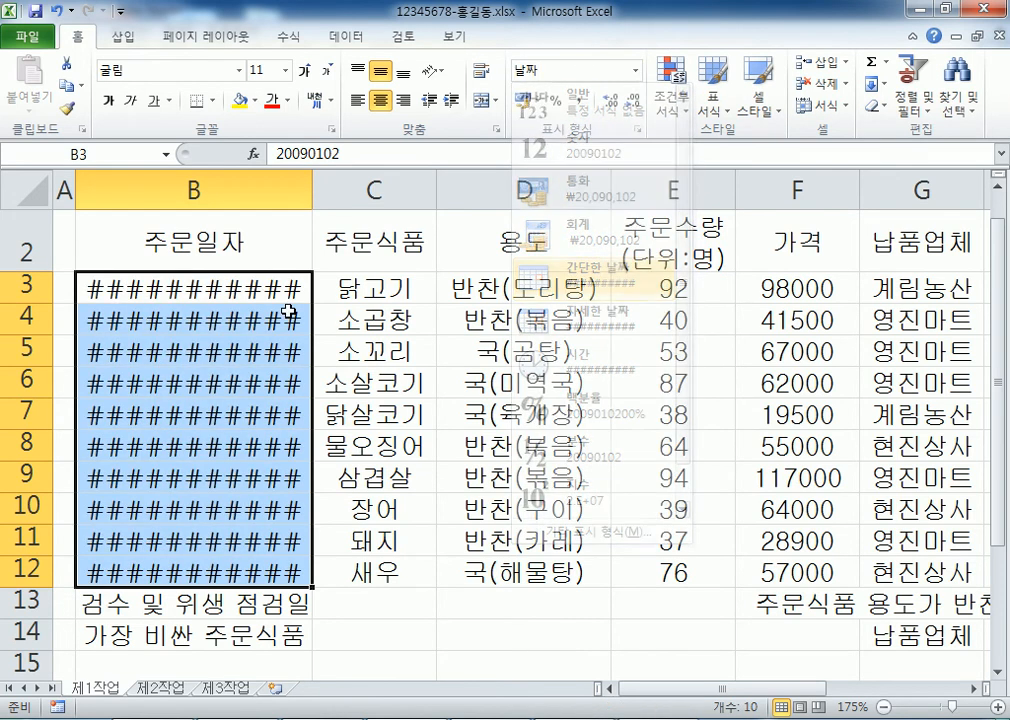
left_click(635, 71)
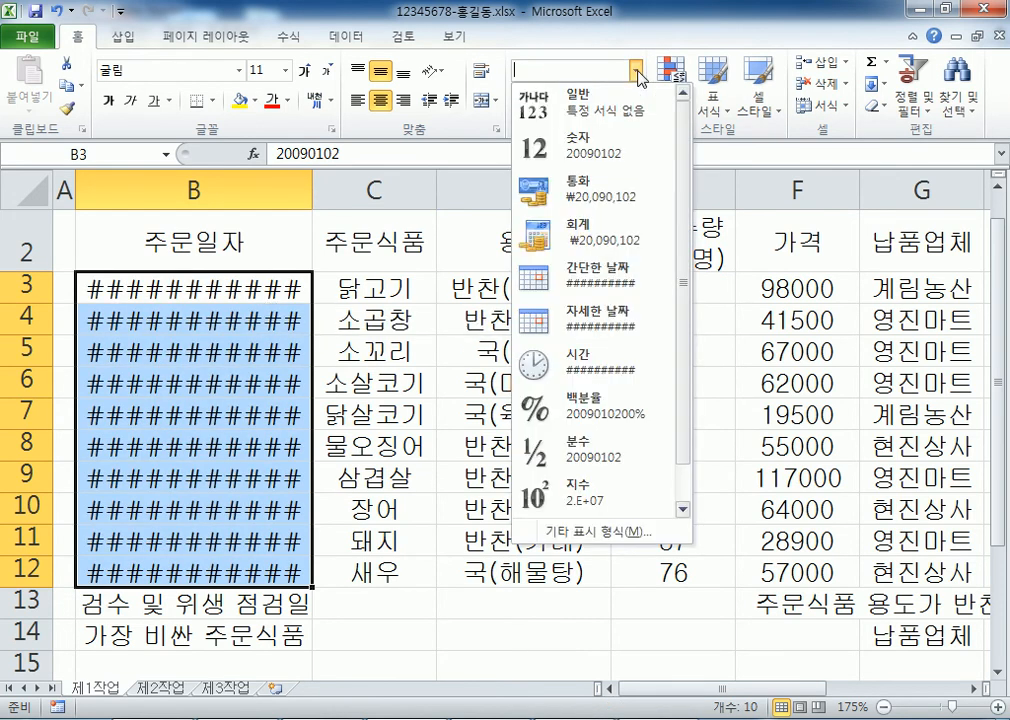
left_click(580, 362)
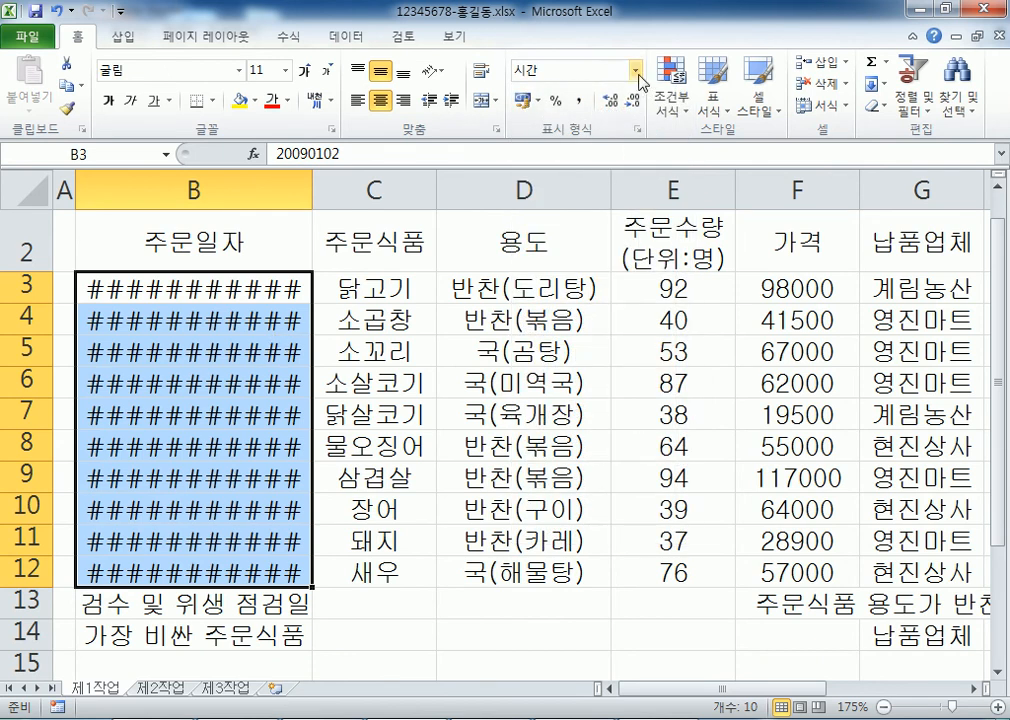
left_click(516, 70)
left_click(585, 145)
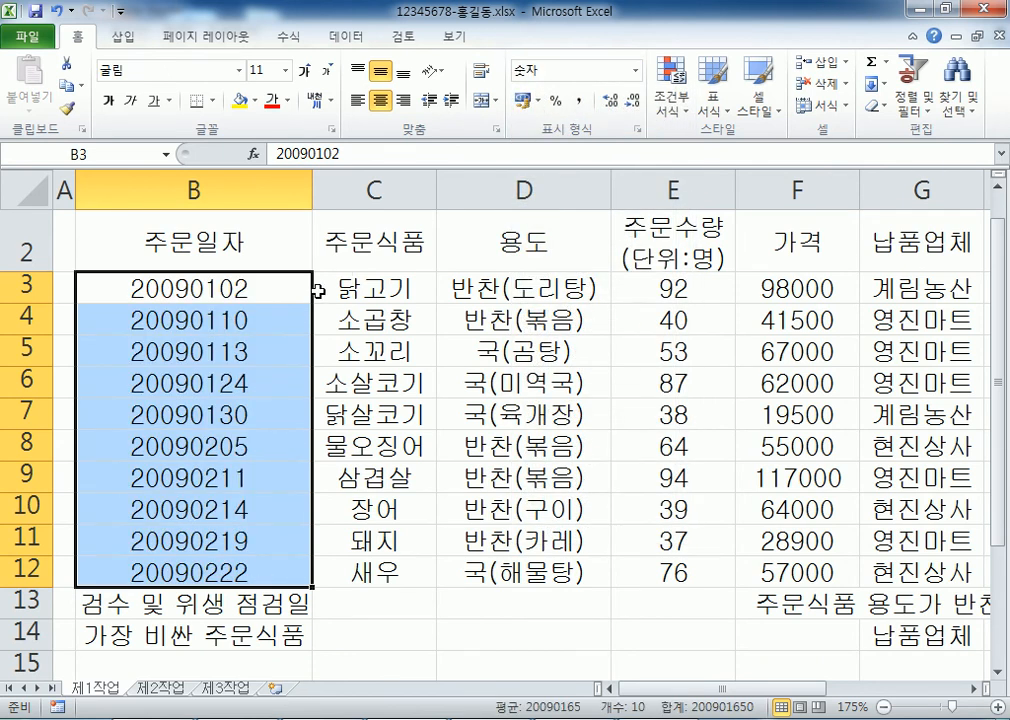
left_click(635, 71)
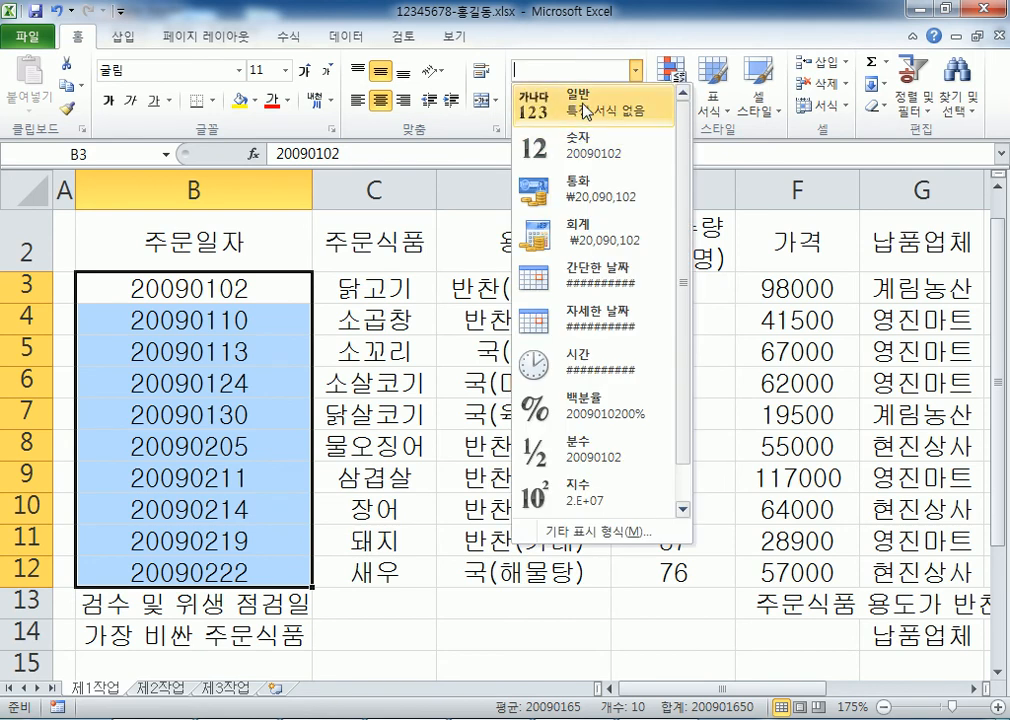
left_click(582, 100)
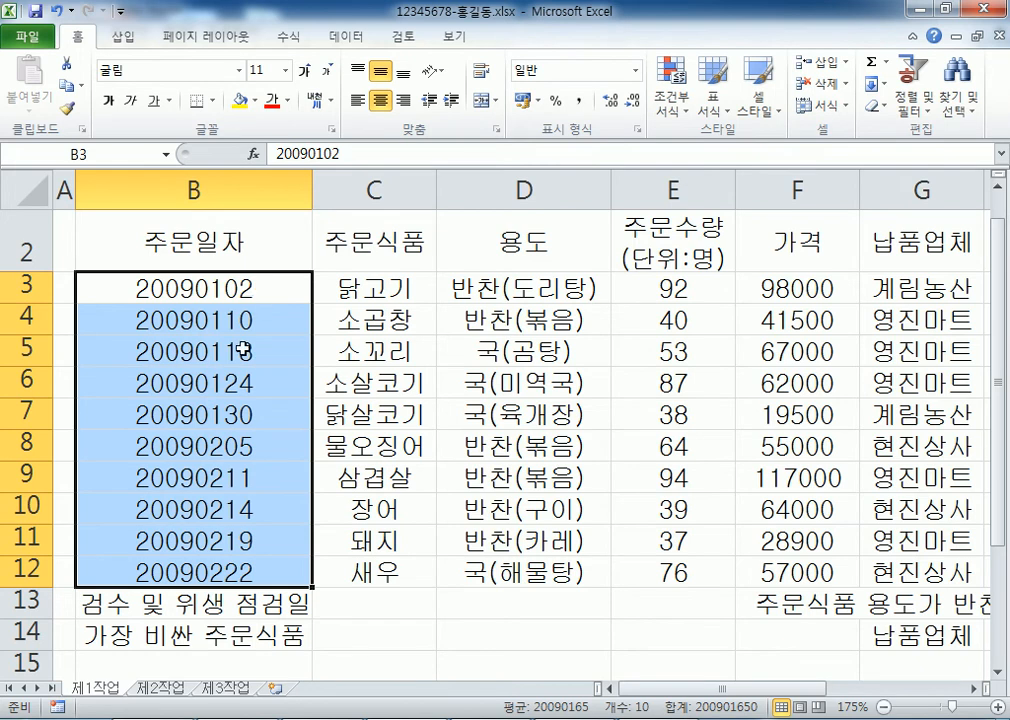
Merge and center B13:C13, which holds the label 검수 및 위생 점검일
scroll(178, 515, "down", 1)
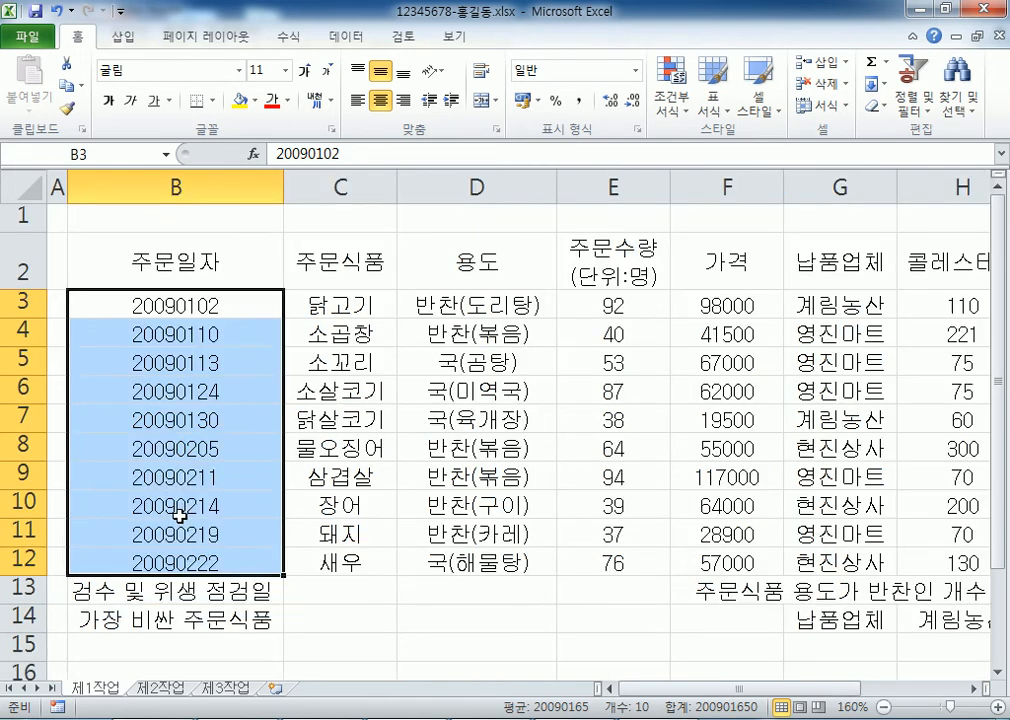
scroll(176, 505, "down", 2)
left_click(160, 390)
left_click_drag(160, 390, 354, 393)
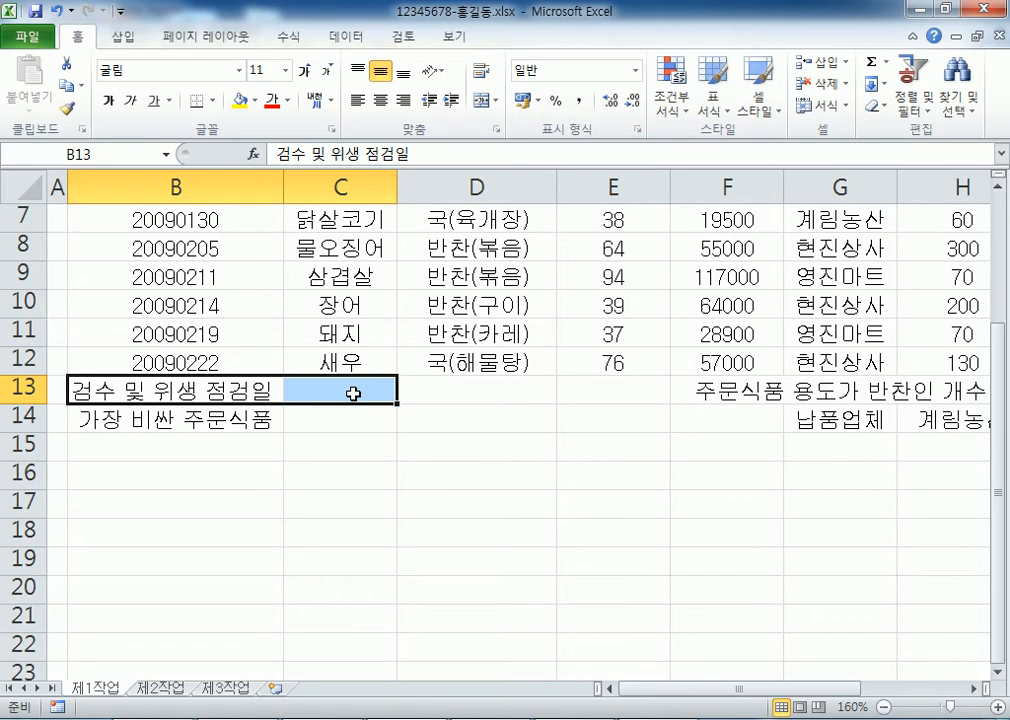
left_click_drag(280, 390, 336, 383)
left_click_drag(266, 386, 355, 390)
left_click_drag(228, 386, 348, 384)
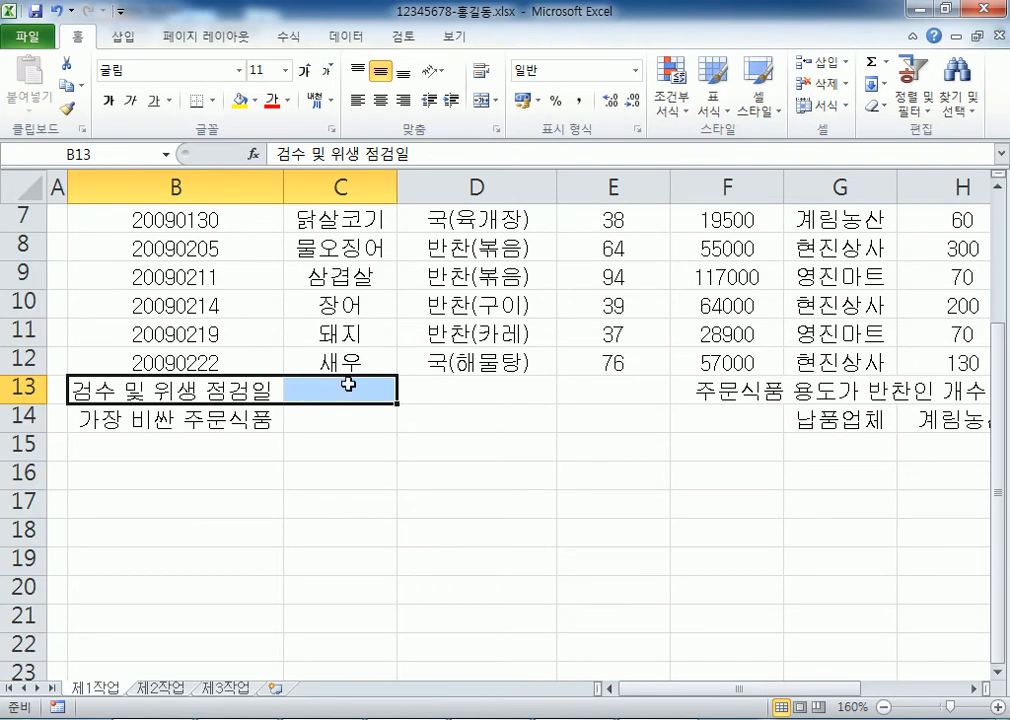
left_click(494, 101)
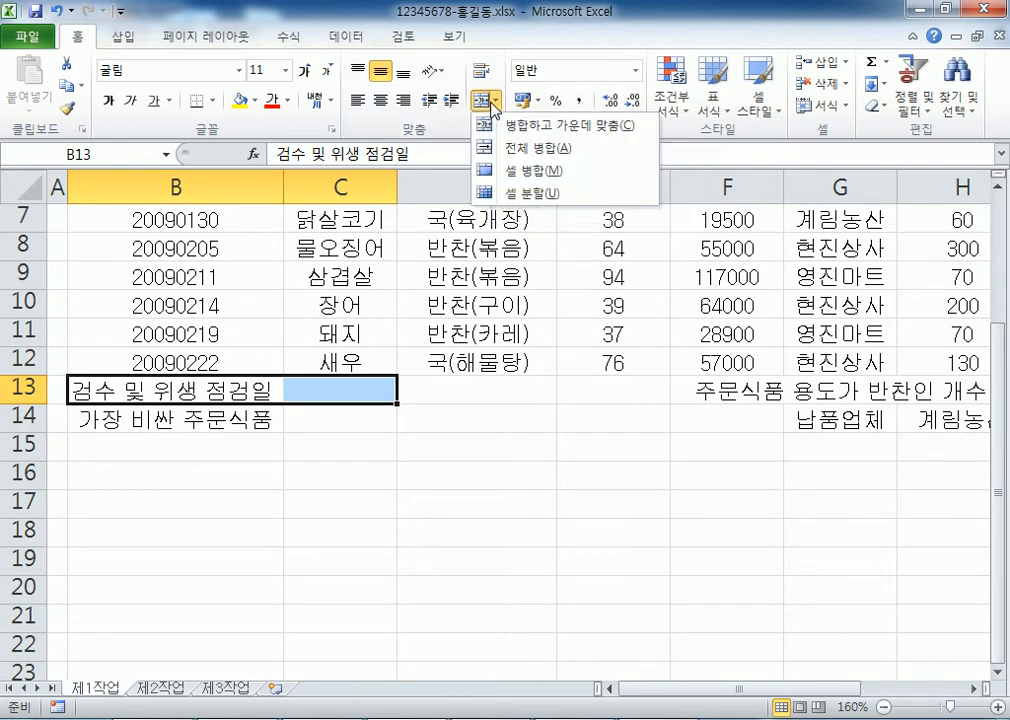
left_click(480, 101)
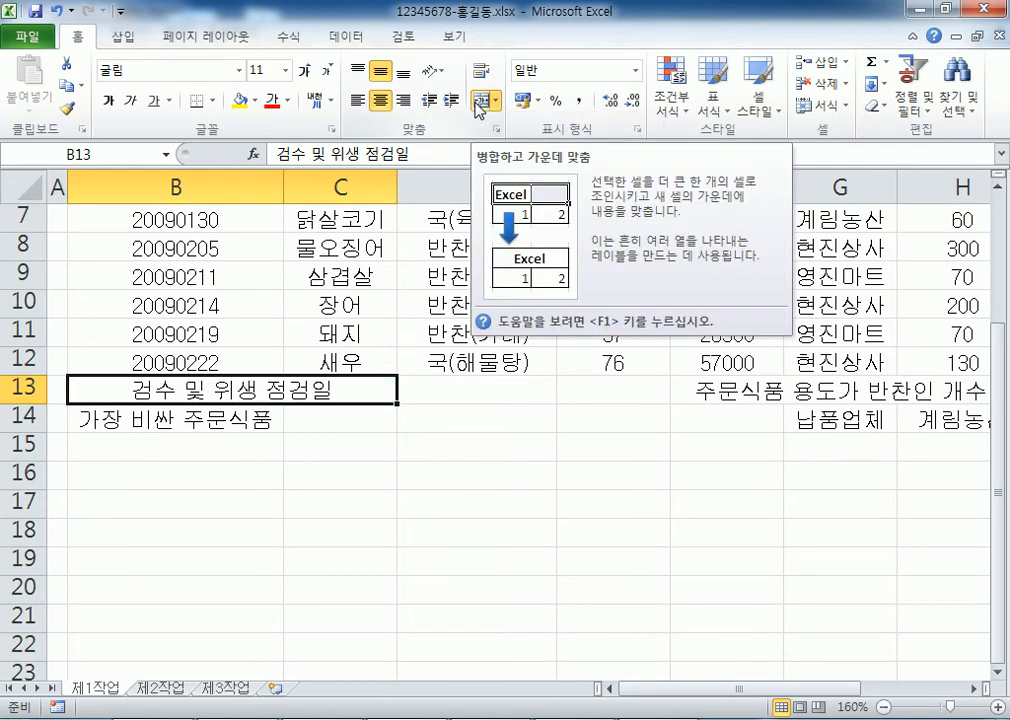
Try merging B13:D13 instead, and restore the merged and centered range to B13:C13
left_click_drag(349, 388, 440, 390)
left_click(480, 101)
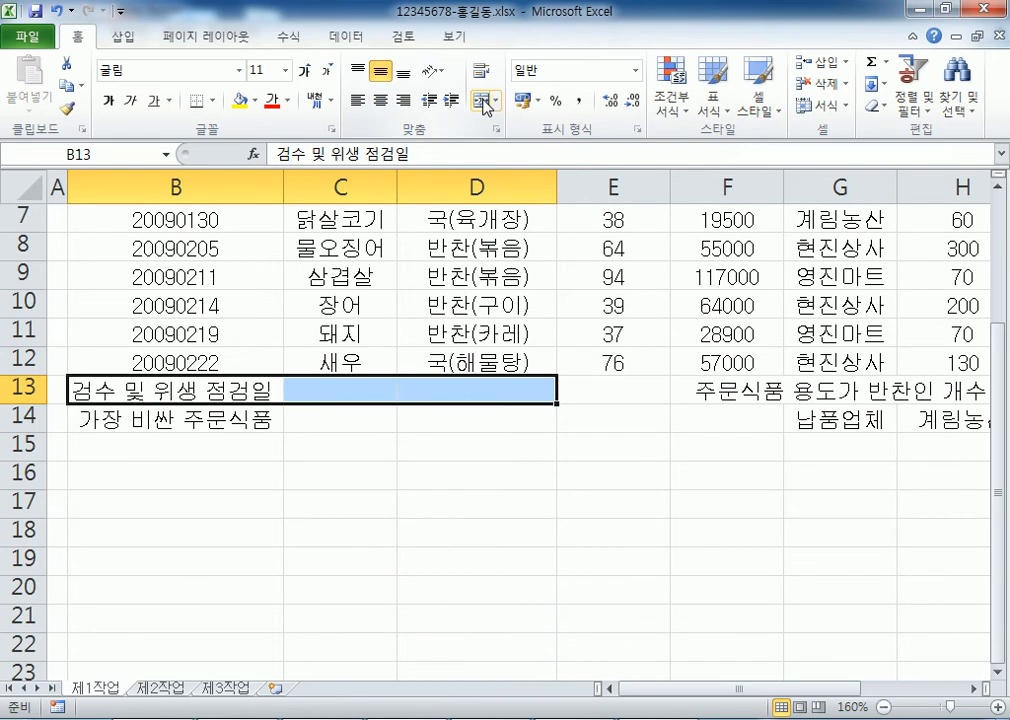
left_click(480, 101)
left_click(484, 103)
left_click_drag(240, 390, 340, 390)
left_click(484, 101)
Merge and center B14:C14, which holds the label 가장 비싼 주문식품
left_click_drag(216, 422, 320, 414)
left_click(495, 101)
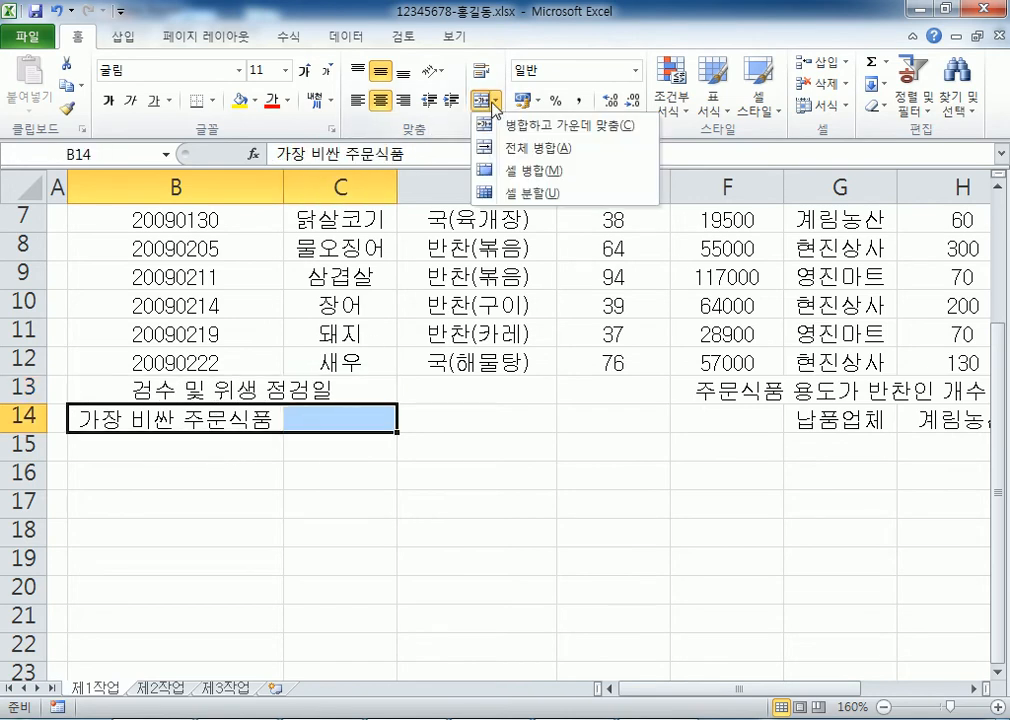
left_click(545, 125)
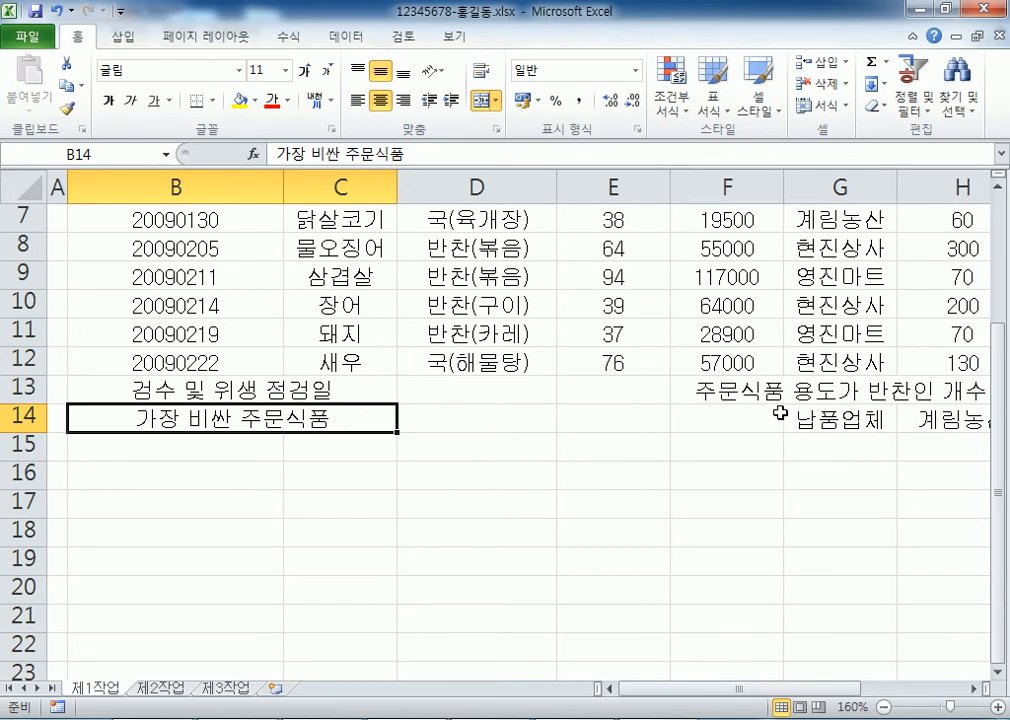
Merge and center G13:I13, which holds the label 주문식품 용도가 반찬인 개수
left_click_drag(790, 390, 602, 396)
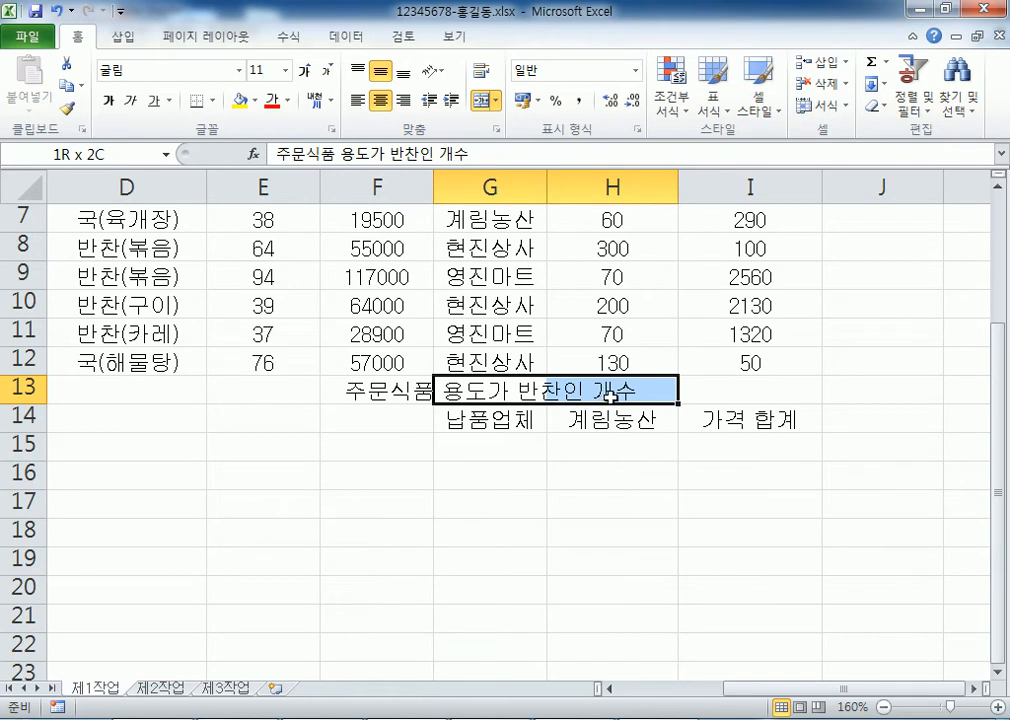
left_click_drag(390, 392, 583, 396)
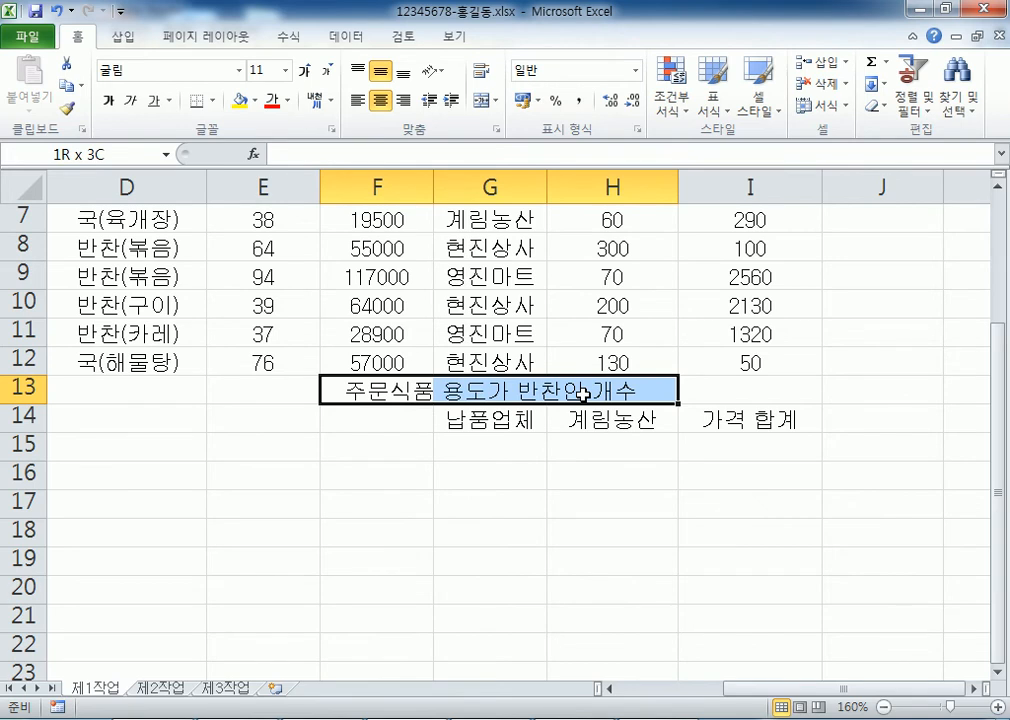
scroll(561, 394, "up", 2)
scroll(561, 394, "down", 2)
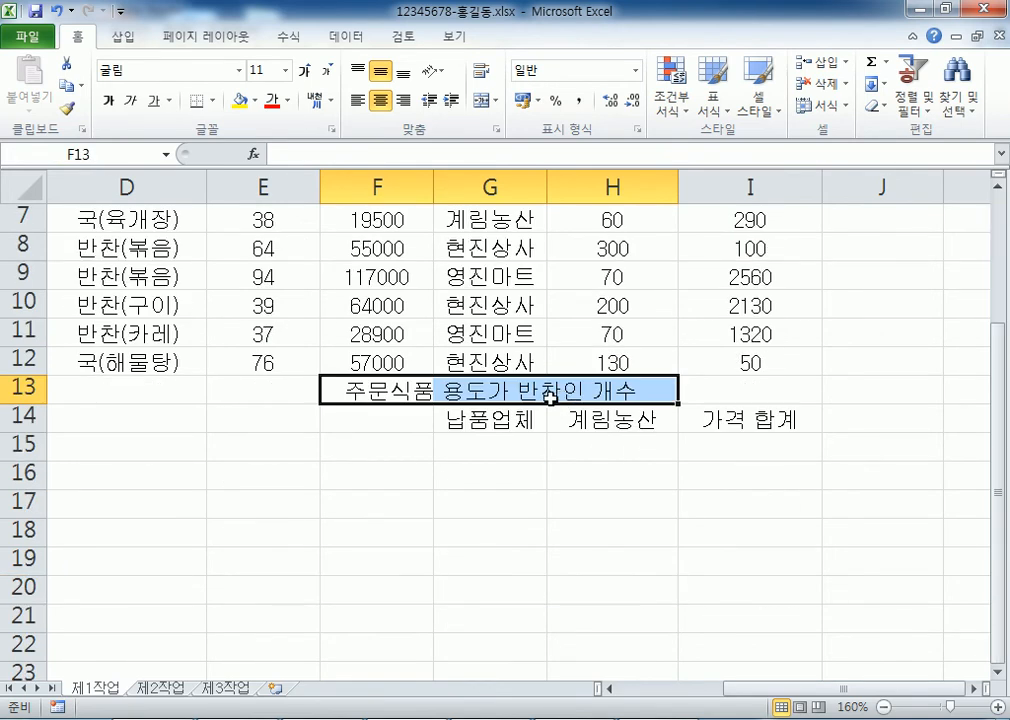
left_click(502, 390)
left_click_drag(500, 390, 691, 398)
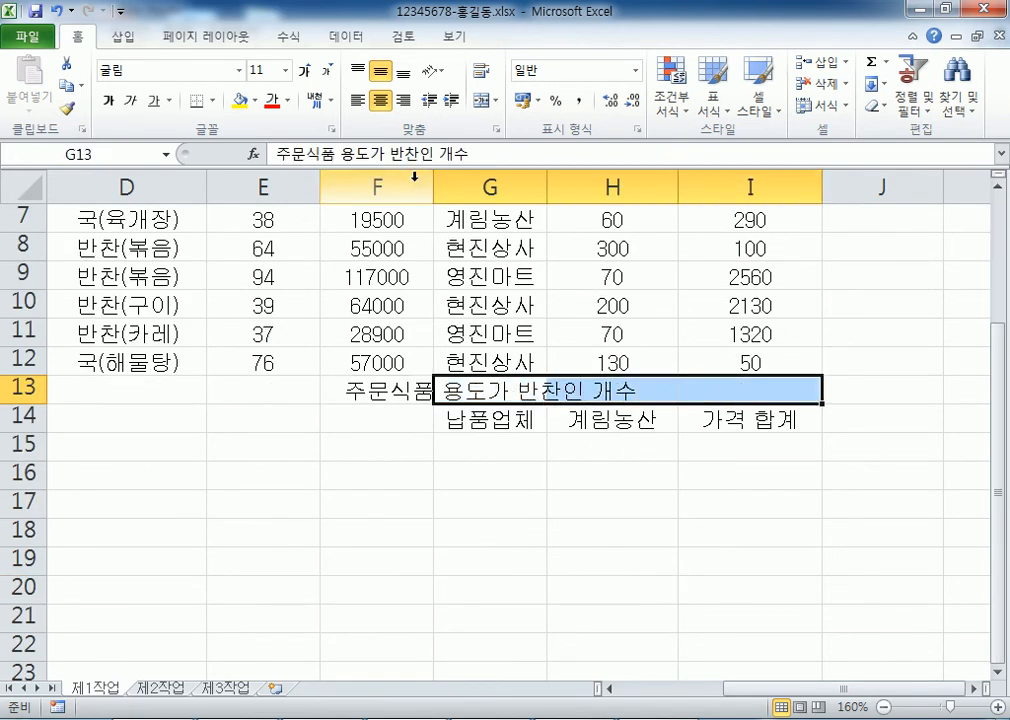
left_click(485, 100)
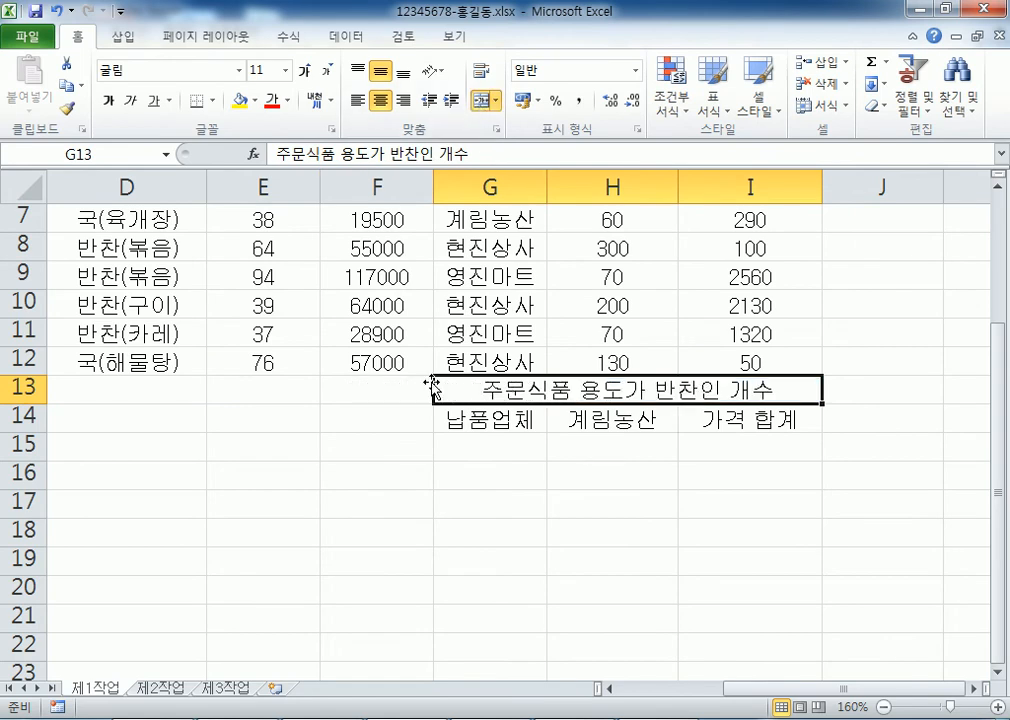
Merge and center the empty cells F13:F14 below the 가격 column
left_click_drag(390, 388, 387, 415)
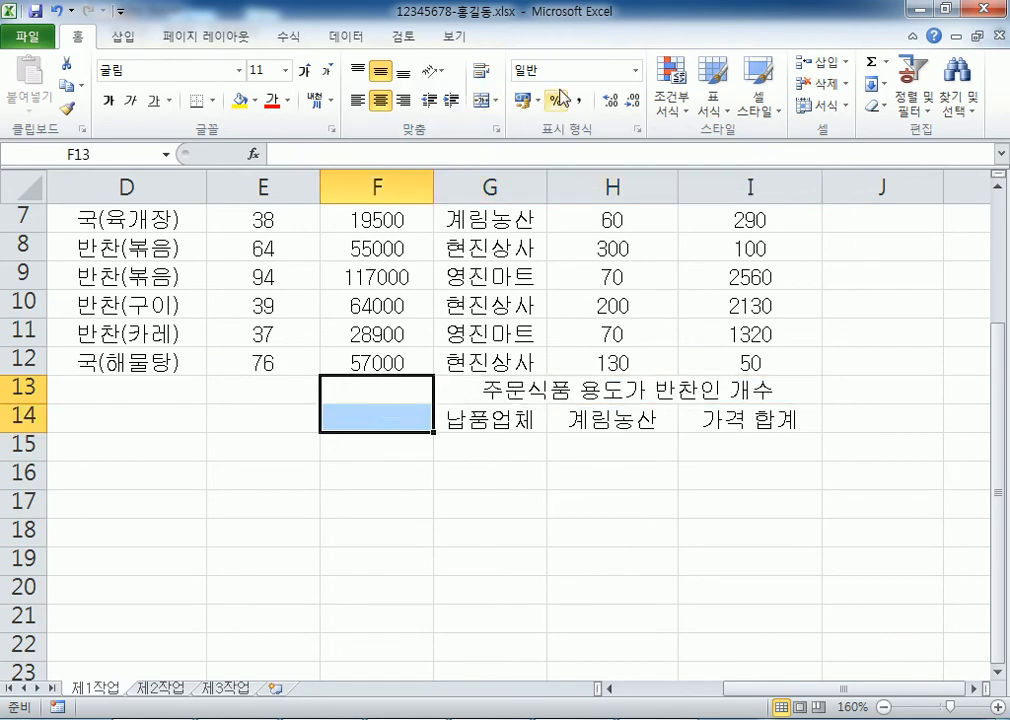
left_click(484, 101)
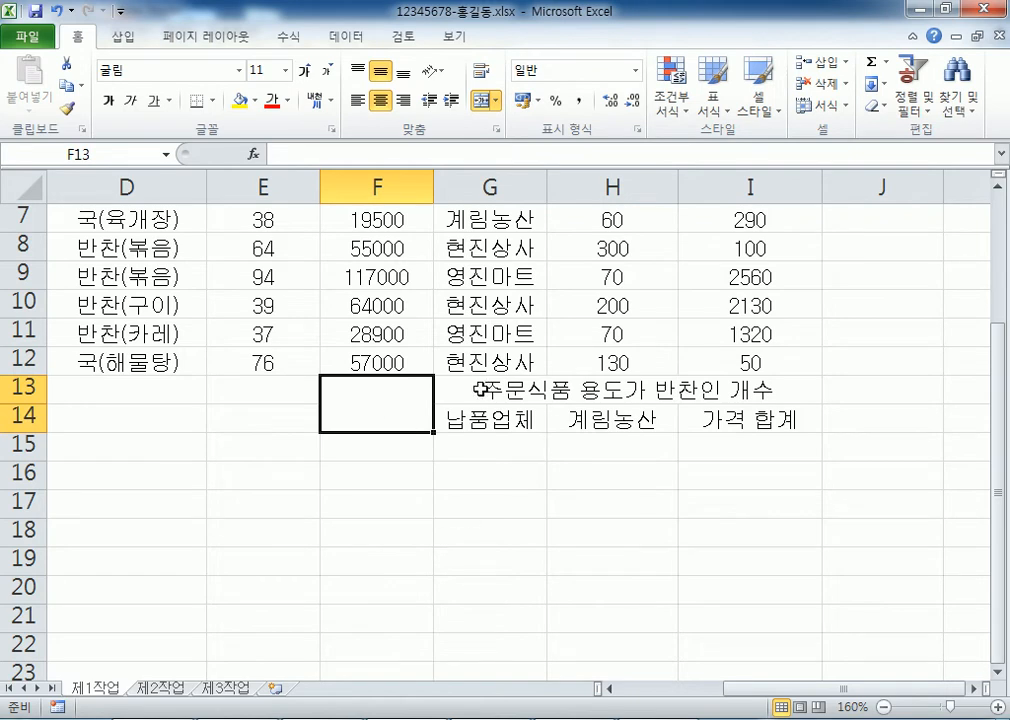
left_click(438, 389)
left_click(372, 391)
scroll(357, 297, "down", 2)
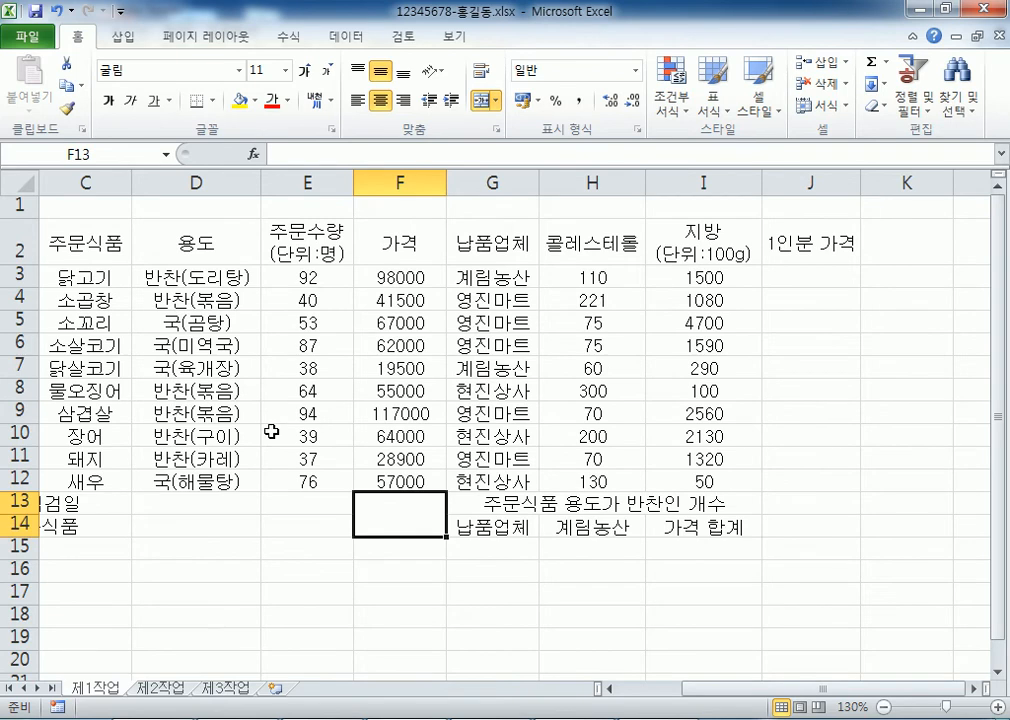
key("Home")
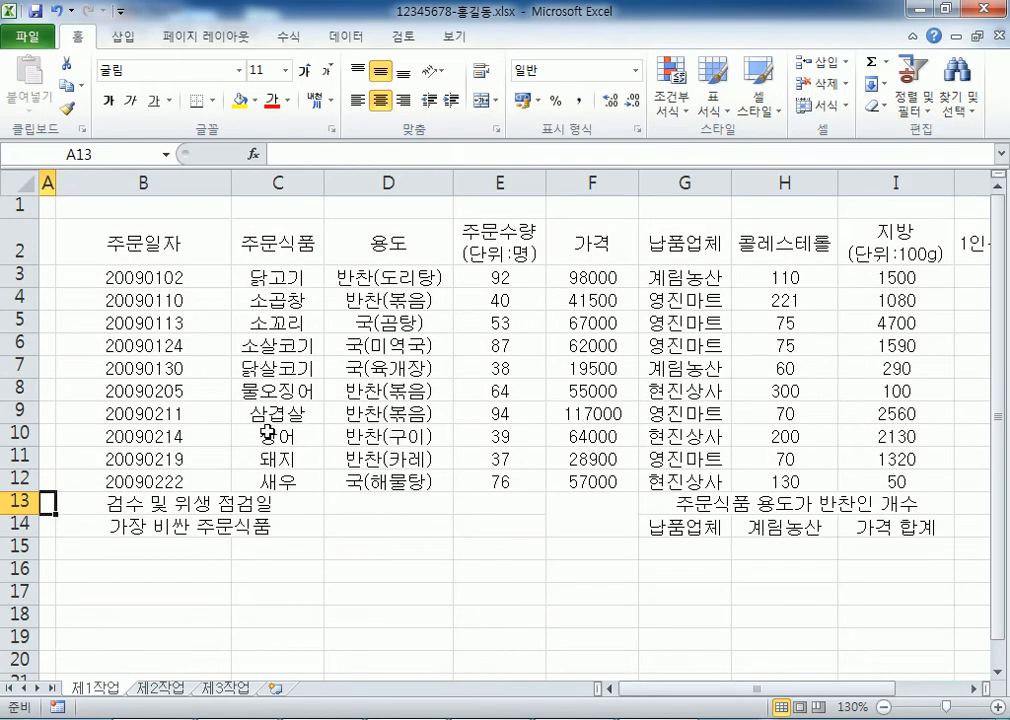
left_click(582, 514)
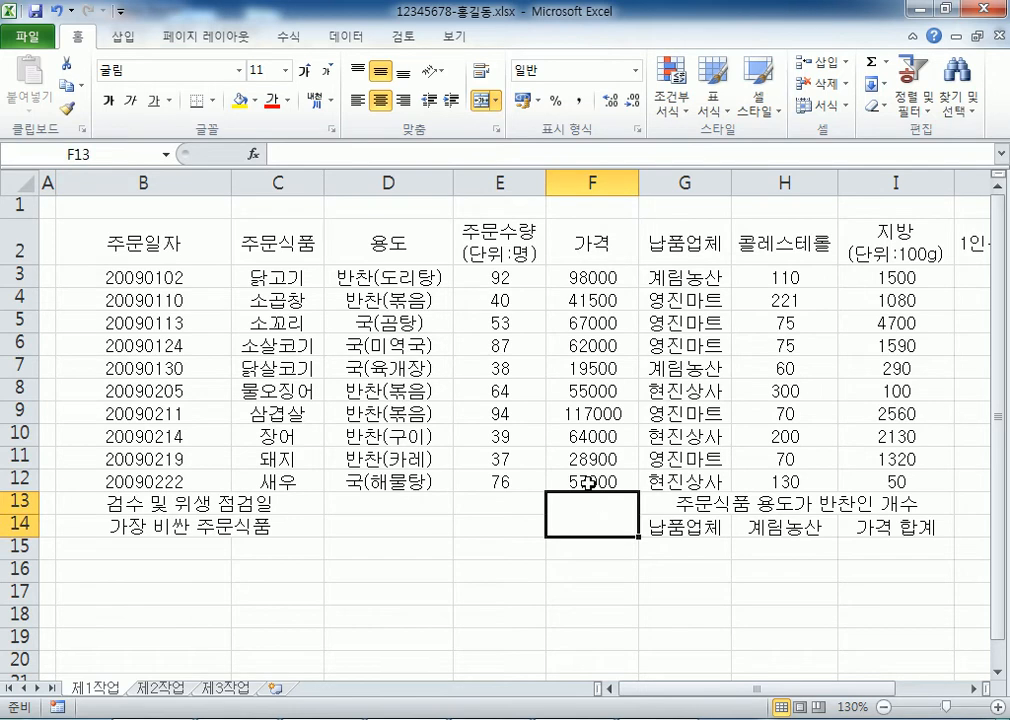
scroll(588, 483, "down", 1)
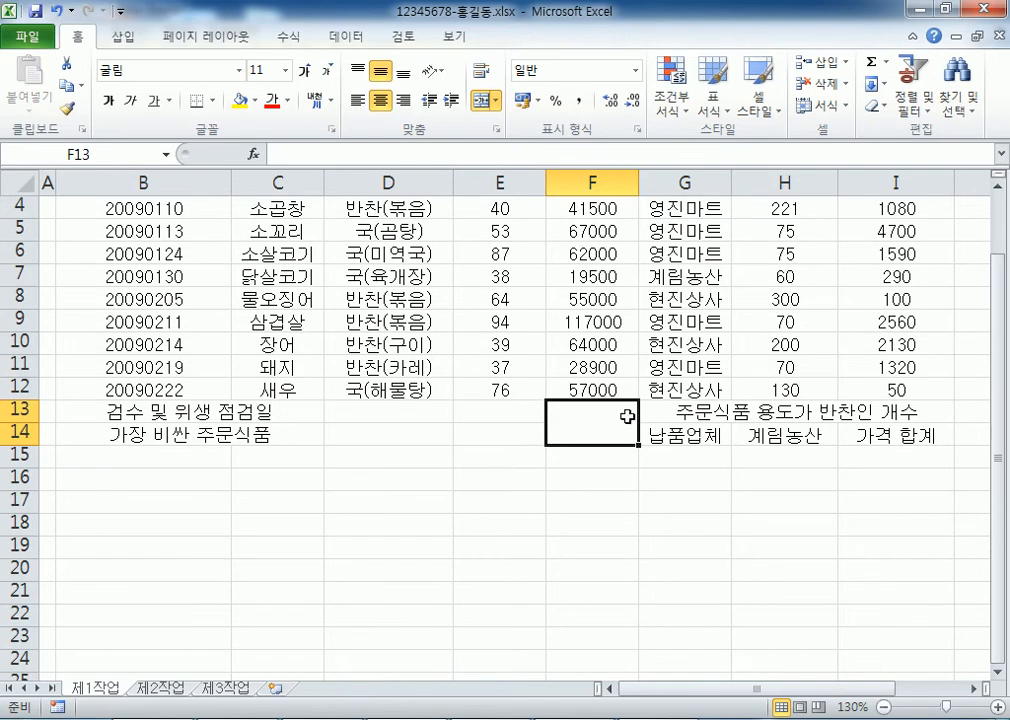
scroll(515, 358, "up", 1)
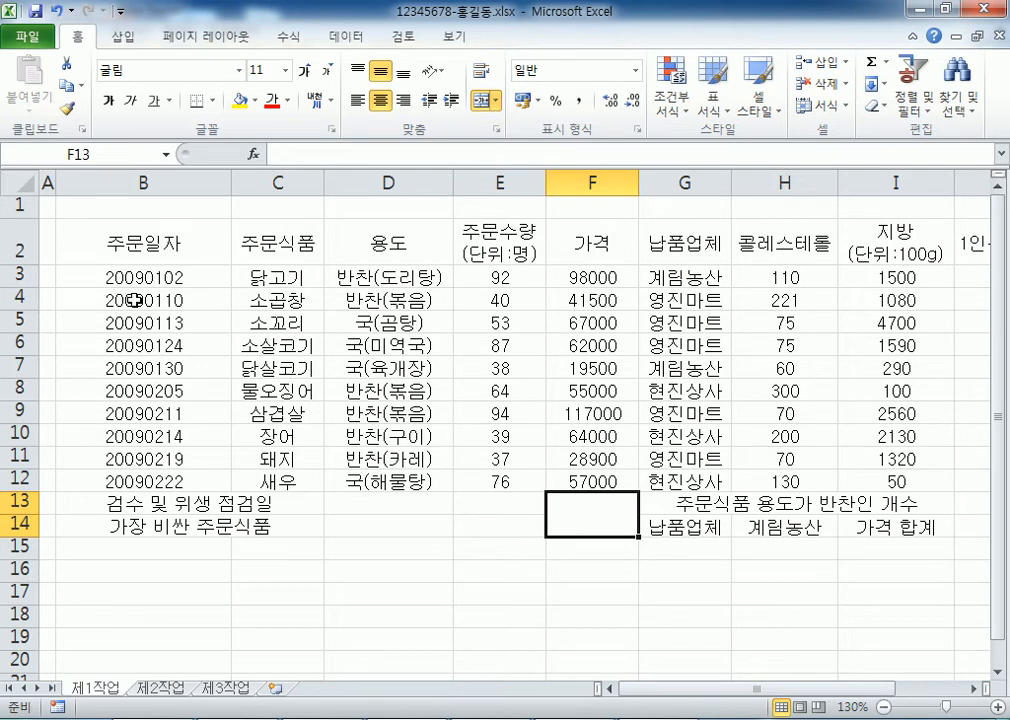
left_click(147, 253)
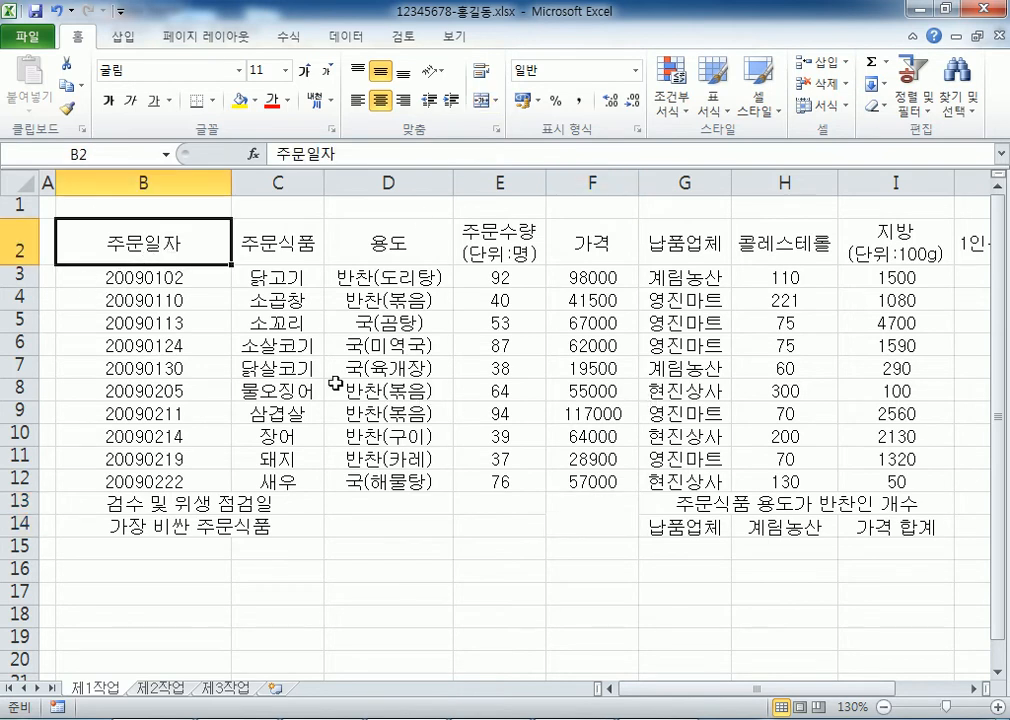
scroll(272, 378, "down", 1, "ctrl")
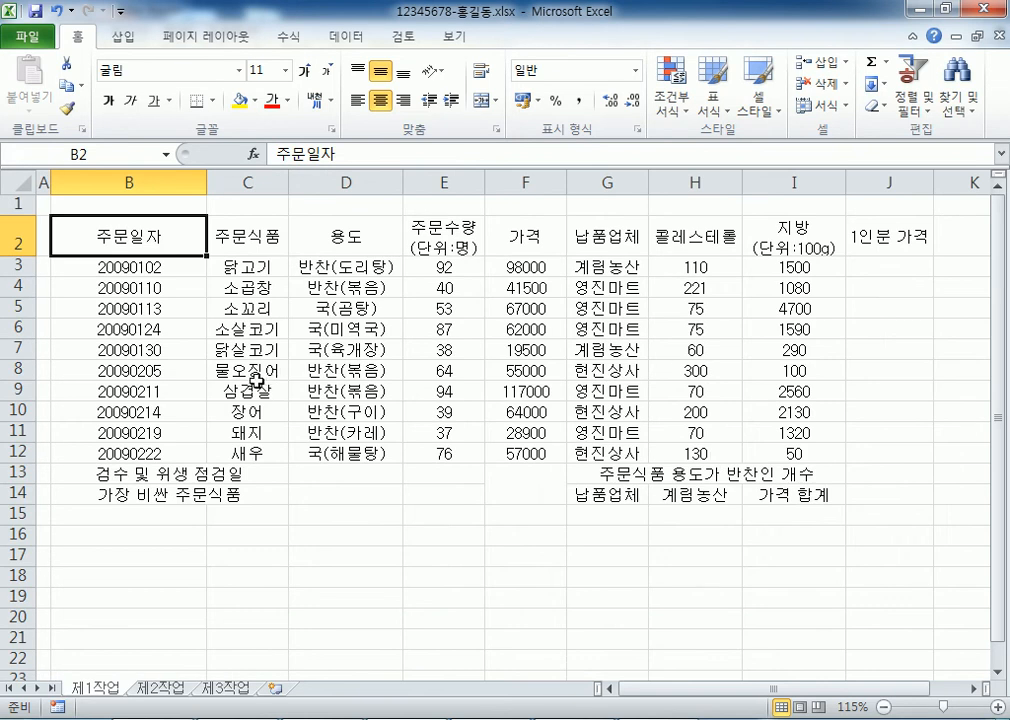
scroll(234, 388, "down", 1, "ctrl")
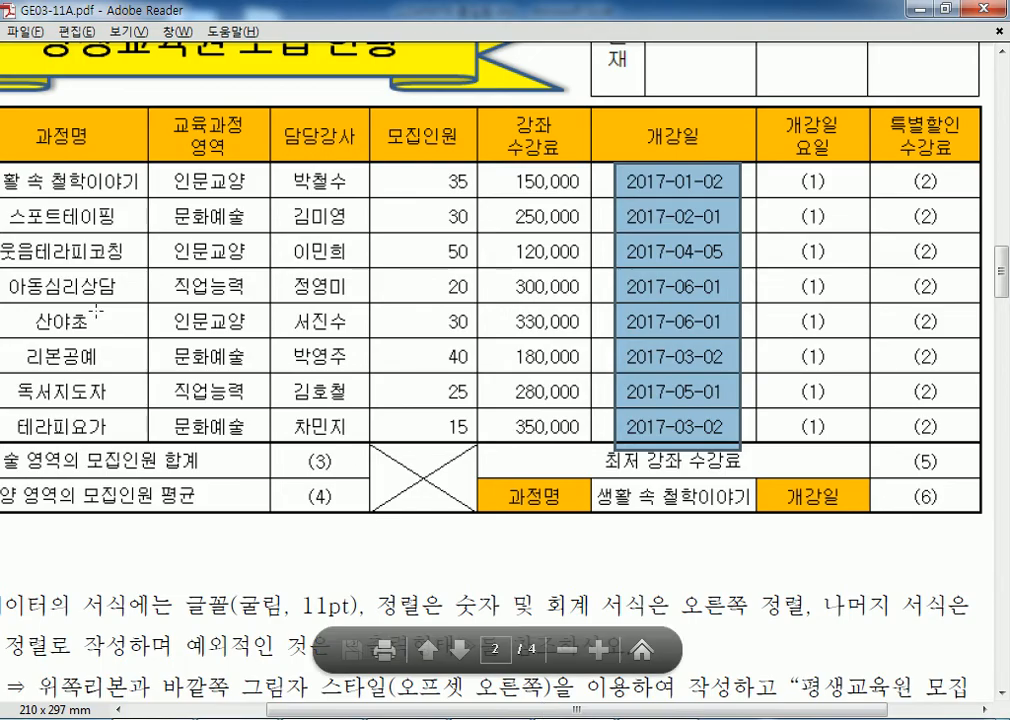
Read the formatting conditions below the sample table in GE03-11A.pdf in Adobe Reader, and return to the Excel workbook
scroll(386, 426, "down", 3)
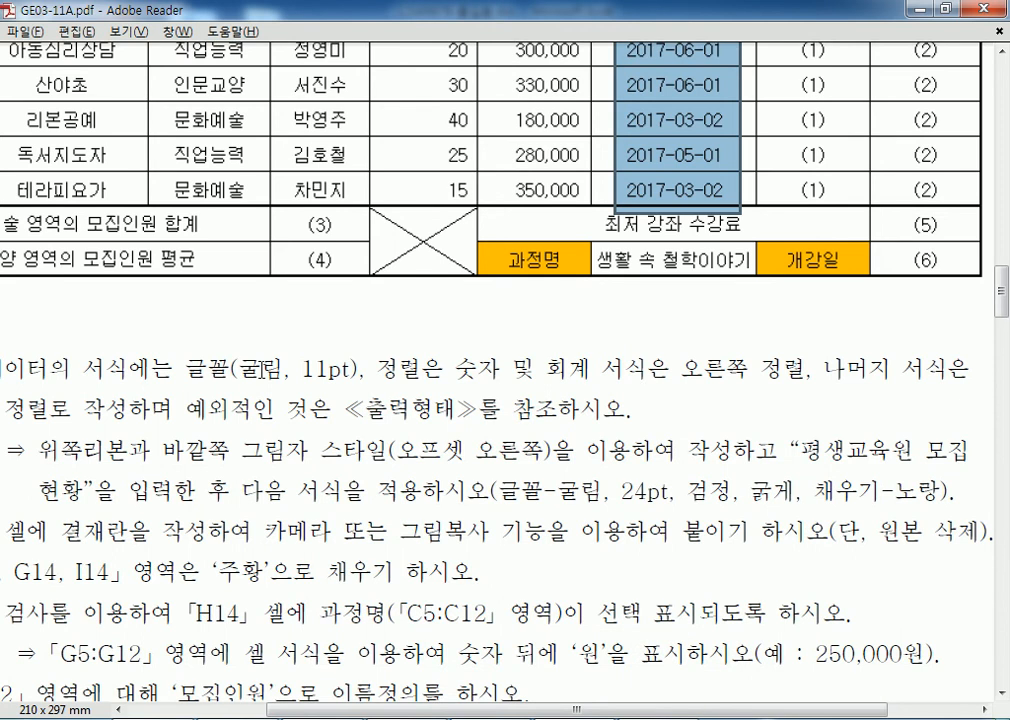
scroll(262, 370, "down", 3)
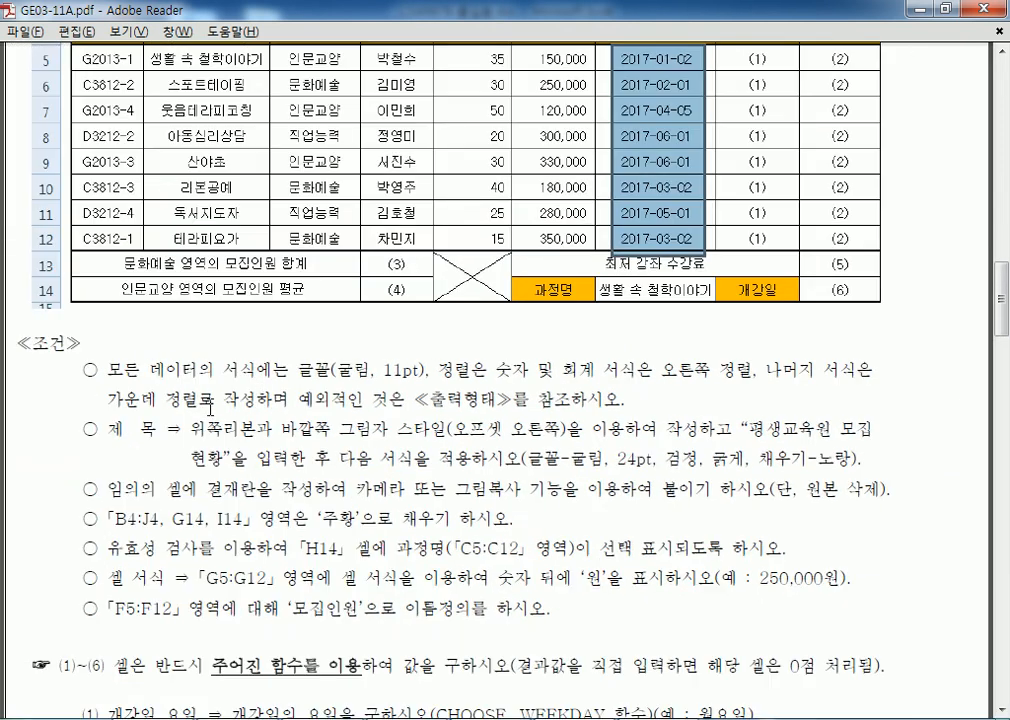
scroll(235, 388, "down", 3)
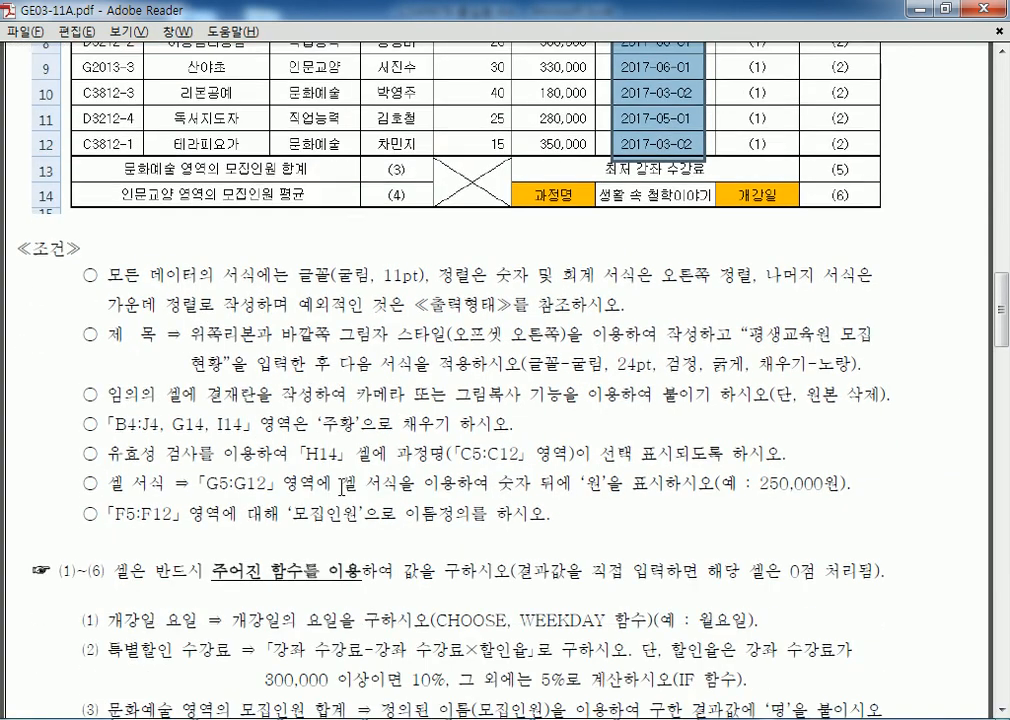
scroll(231, 392, "up", 3)
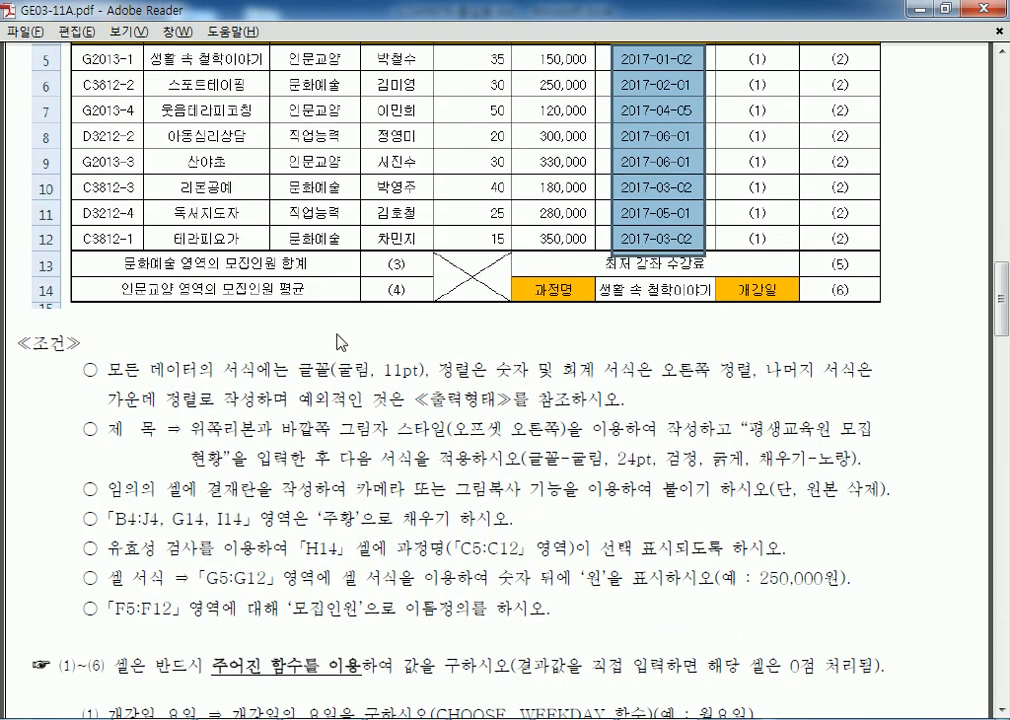
left_click(920, 11)
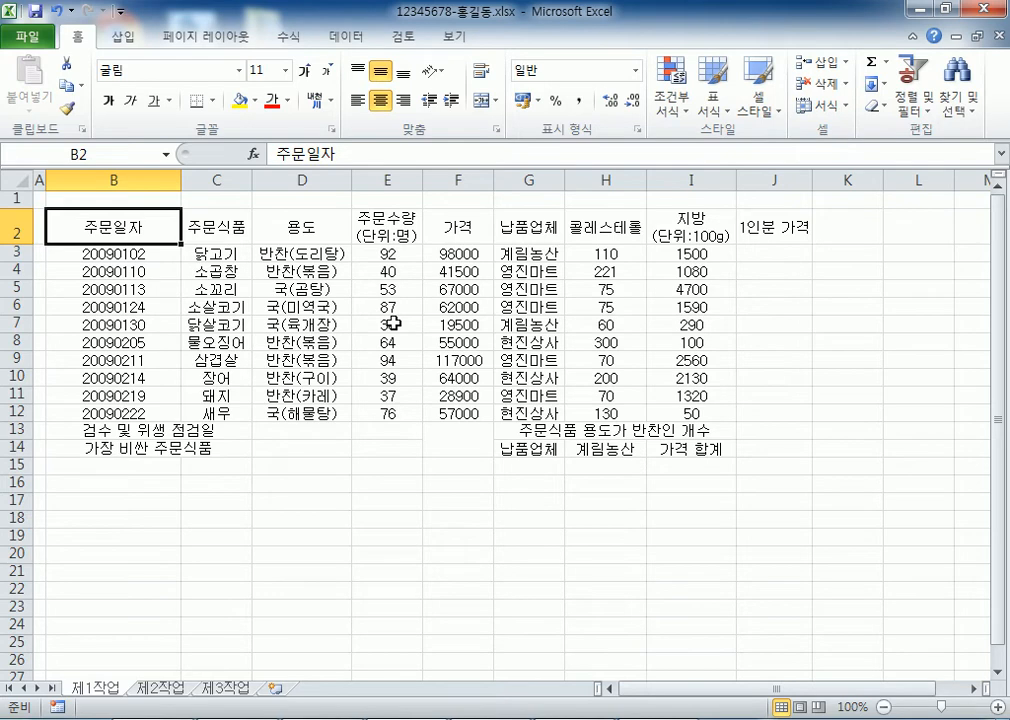
Remove the center alignment from the 지방 values in I3:I12 so the numbers align to the right
left_click_drag(387, 254, 458, 397)
left_click_drag(605, 254, 720, 410)
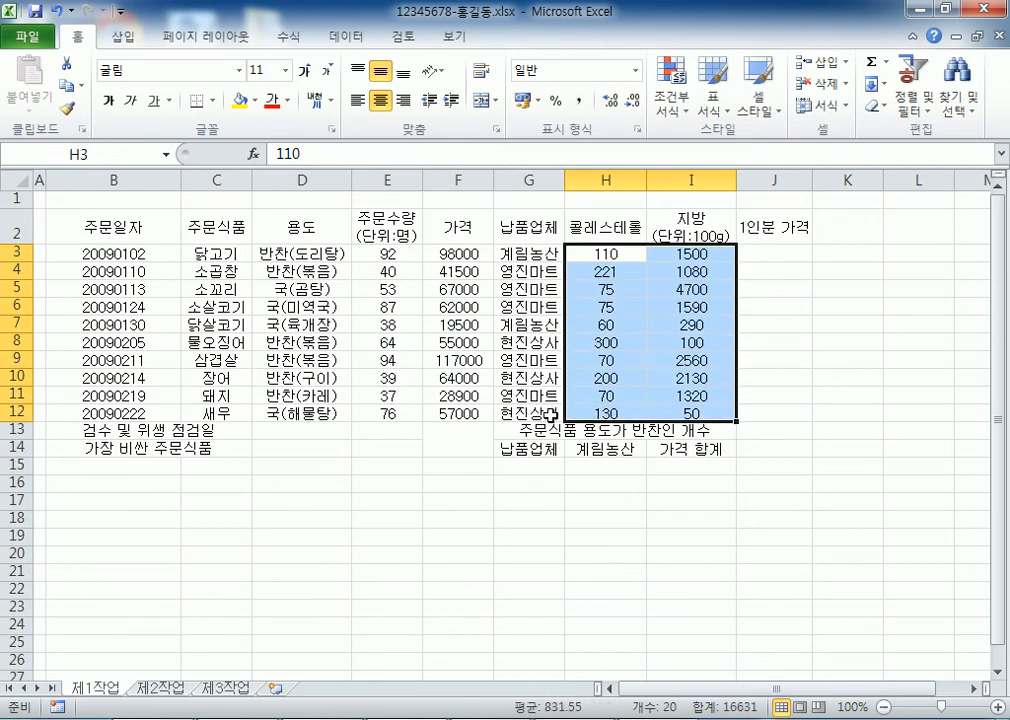
left_click_drag(604, 254, 603, 416)
left_click_drag(690, 254, 704, 416)
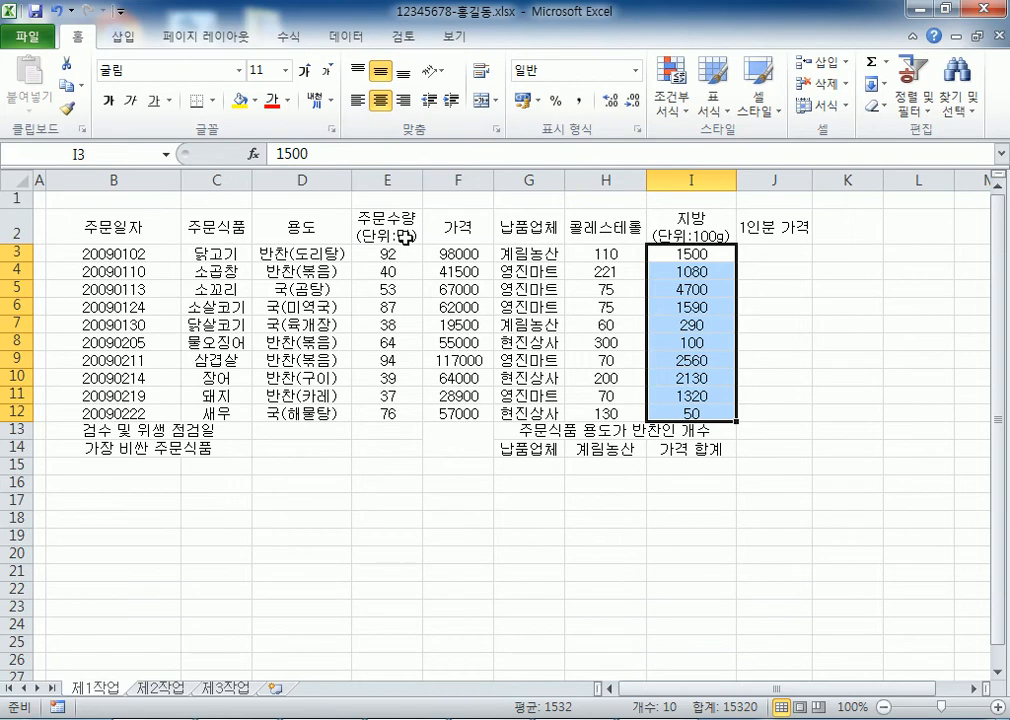
left_click(383, 102)
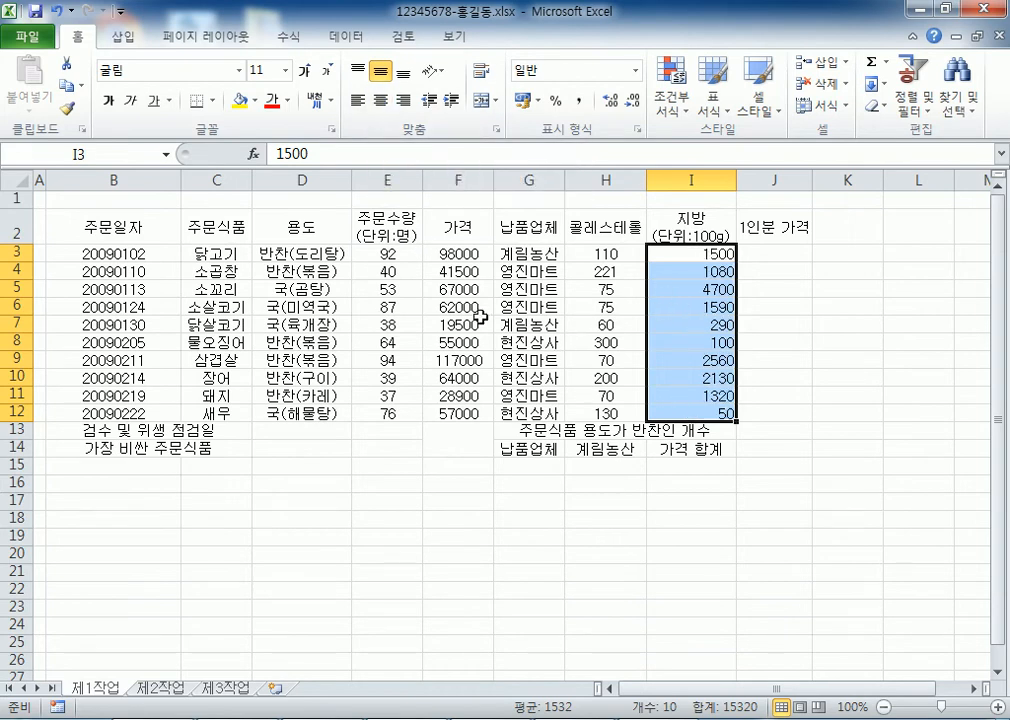
Toggle the center alignment of the 주문수량 and 가격 values in E3:F12, leaving it off so the numbers align to the right
left_click_drag(388, 254, 470, 414)
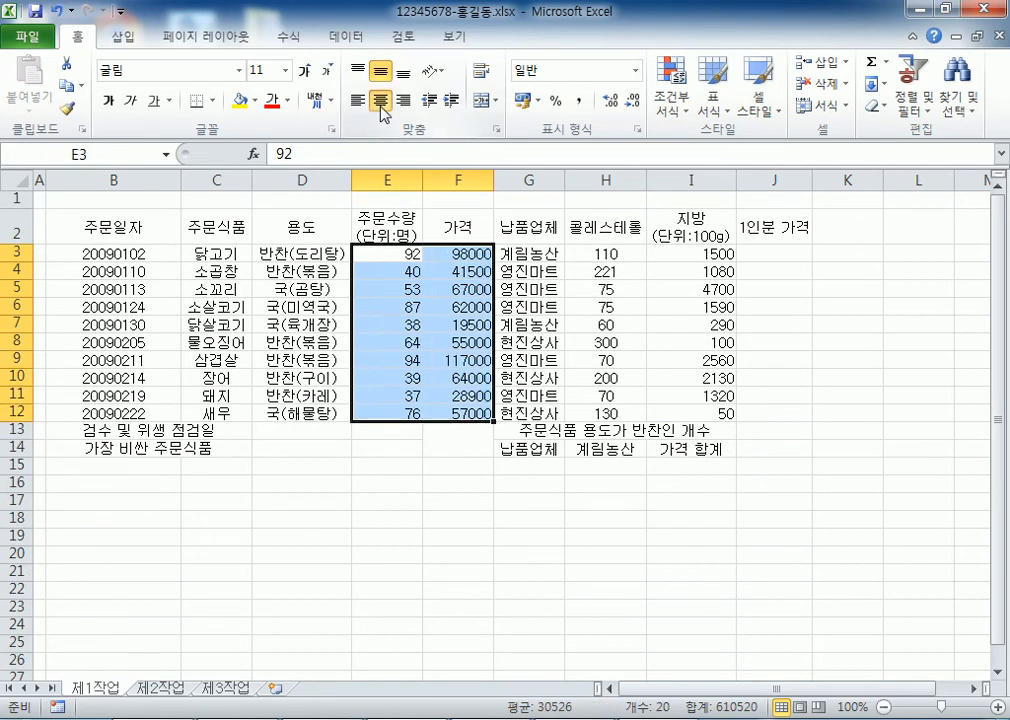
left_click(381, 100)
left_click(381, 101)
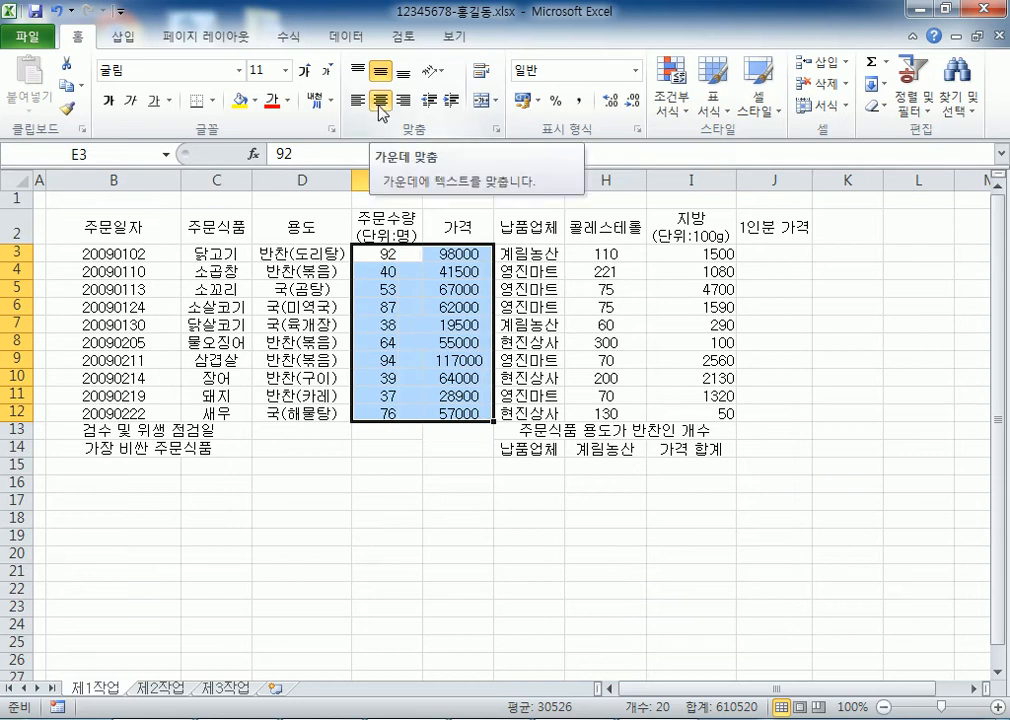
left_click(381, 101)
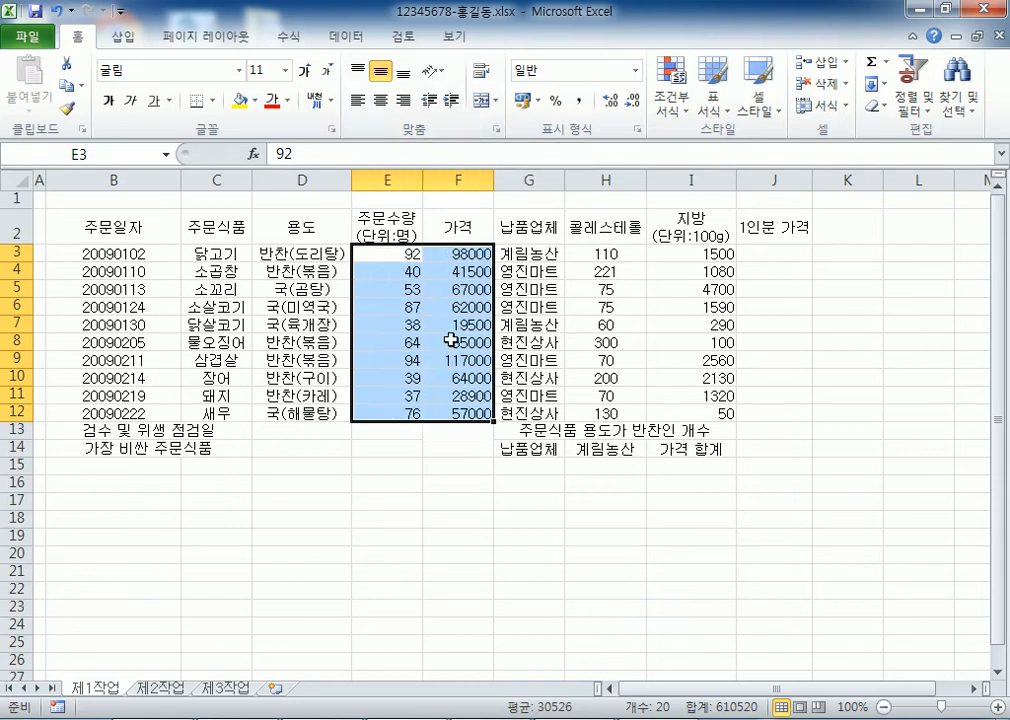
left_click_drag(613, 255, 601, 412)
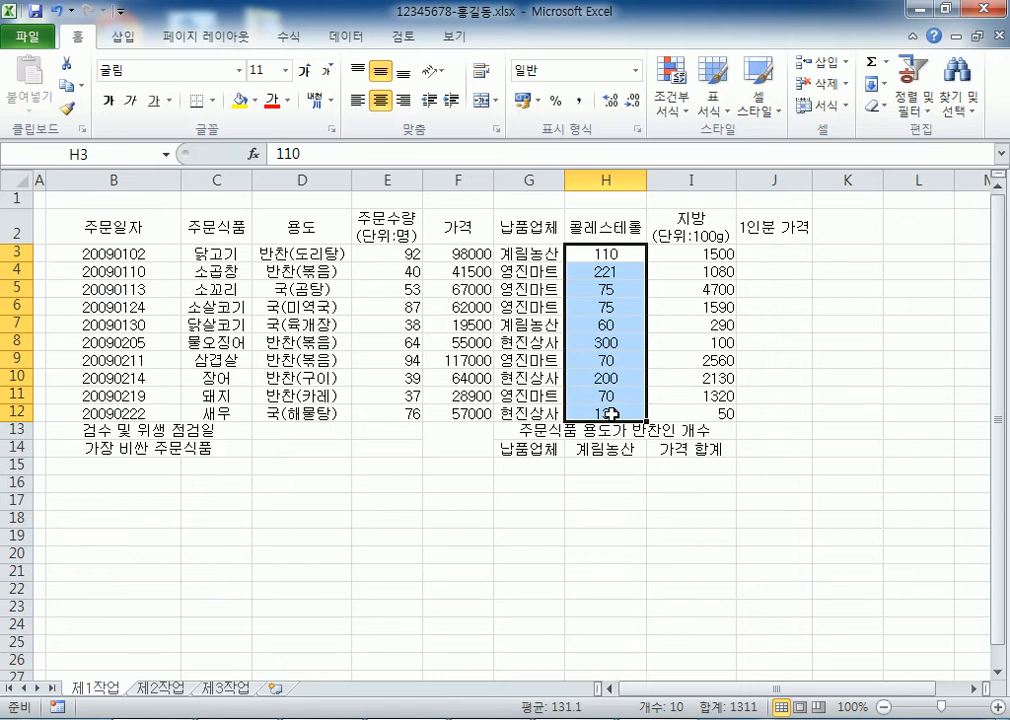
left_click(89, 217)
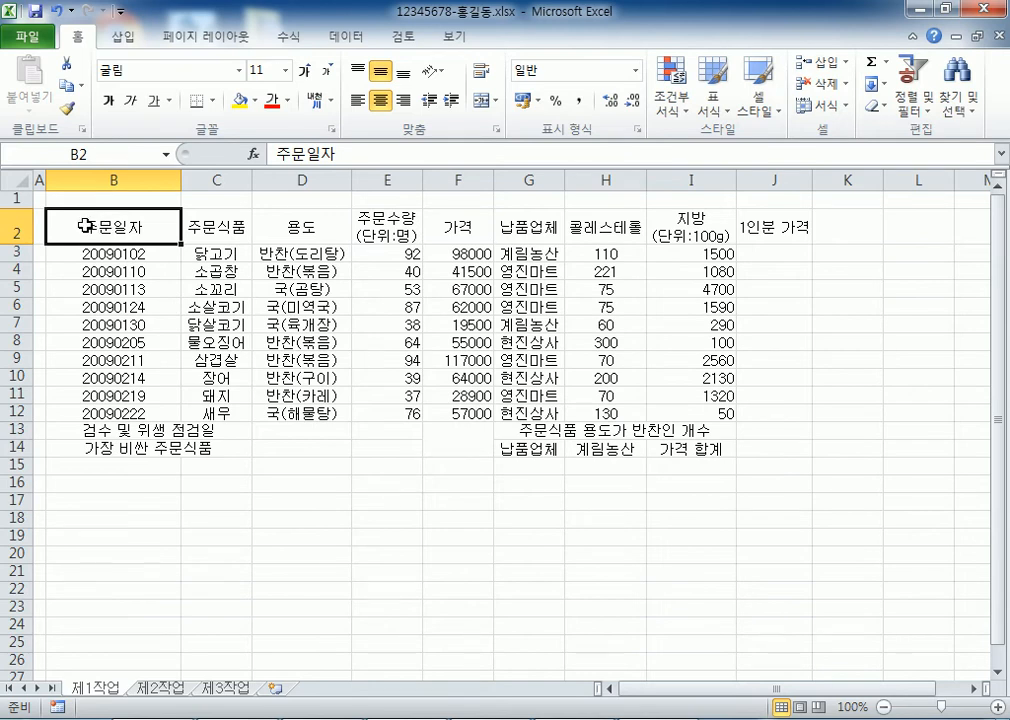
left_click_drag(88, 226, 757, 222)
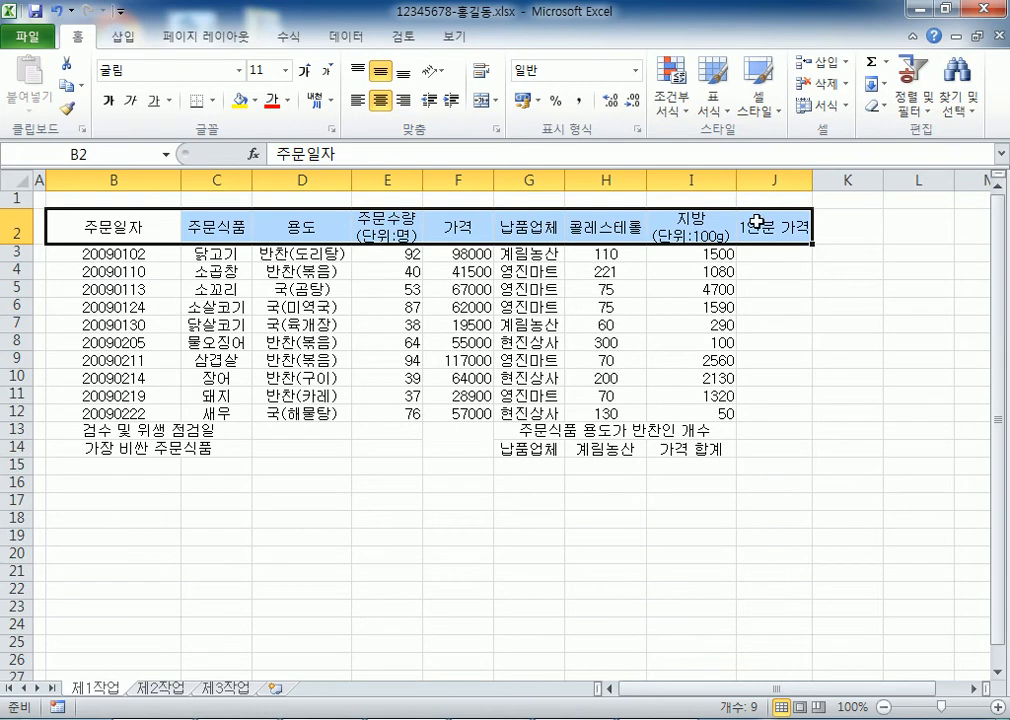
left_click(88, 228)
left_click_drag(88, 228, 771, 223)
left_click(92, 223)
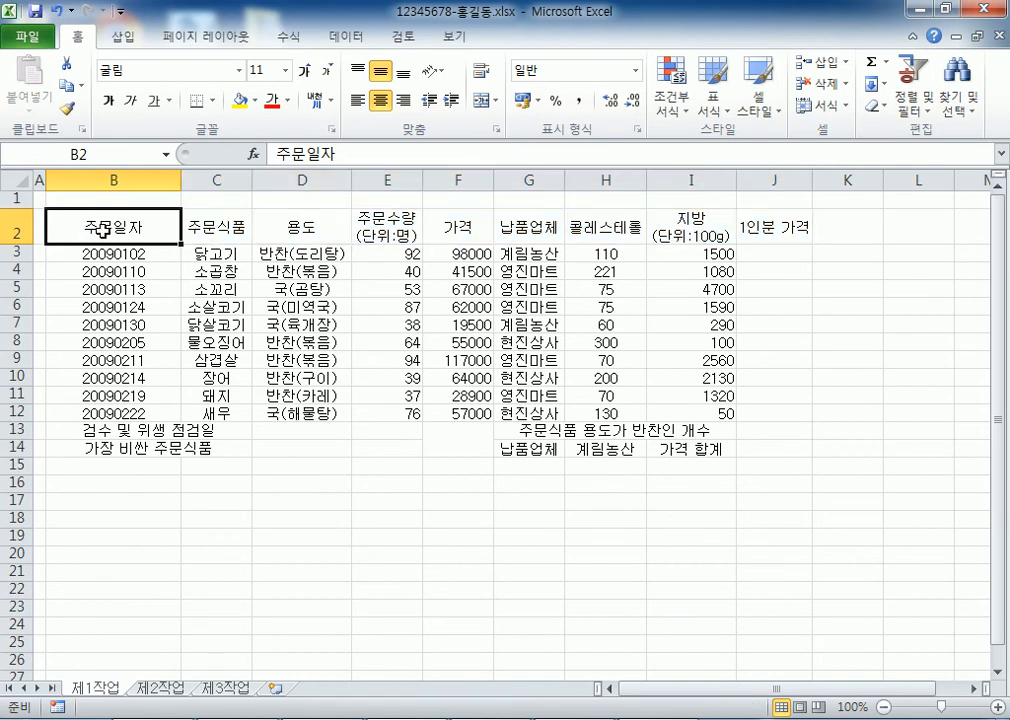
left_click(780, 228)
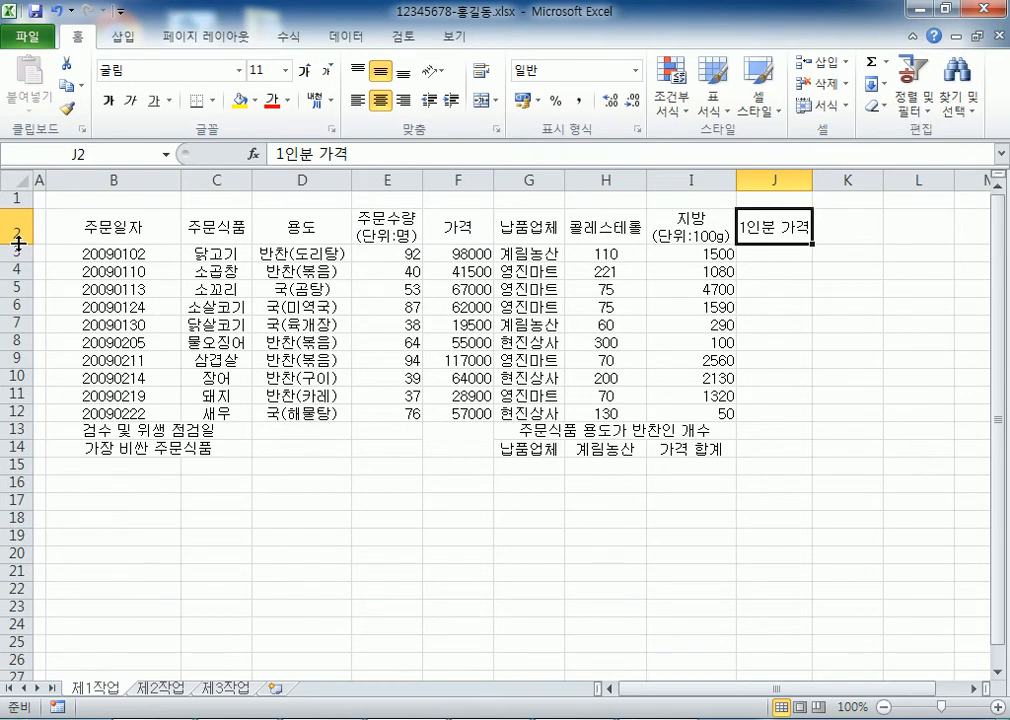
Fill the header cells B2:J2 with yellow, and replace that fill with the standard orange color
left_click_drag(128, 222, 771, 227)
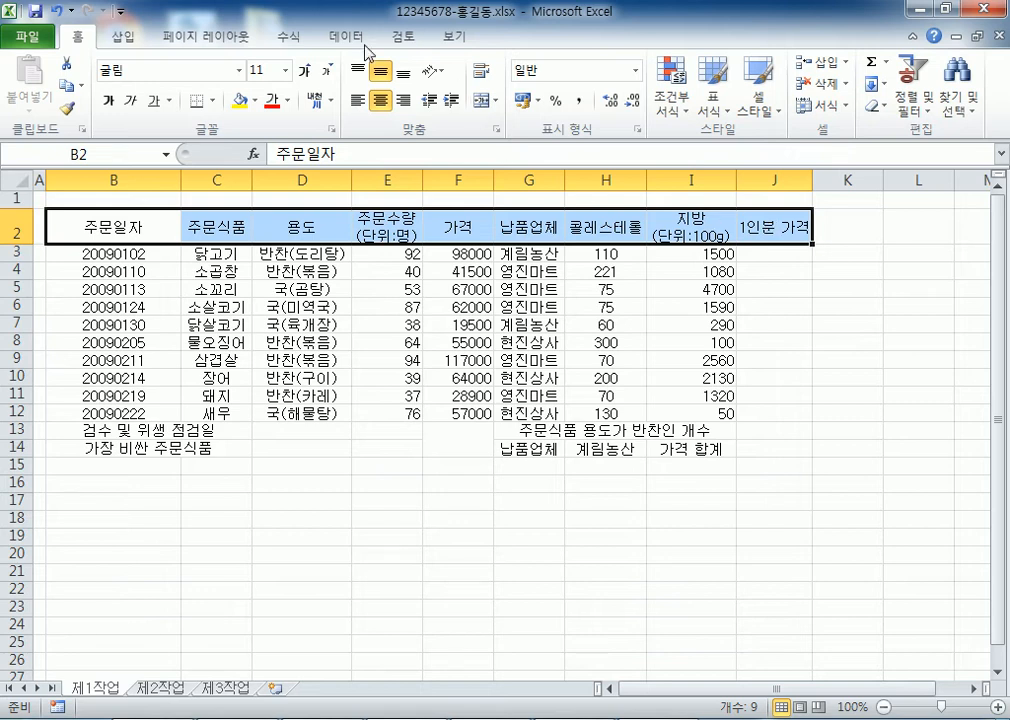
left_click(240, 101)
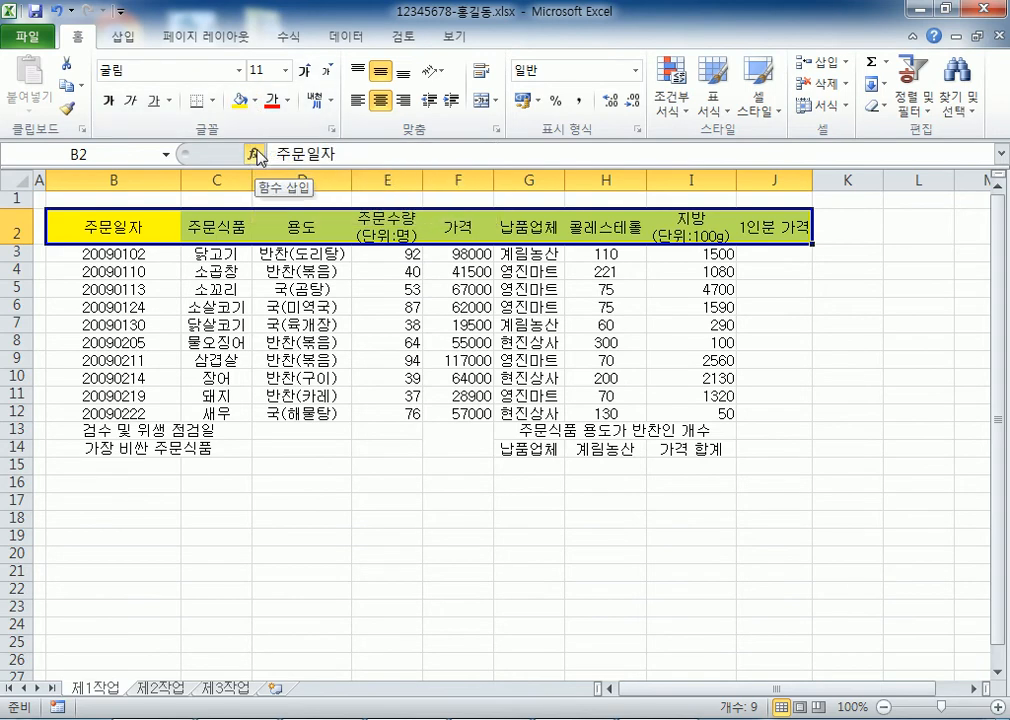
left_click(254, 101)
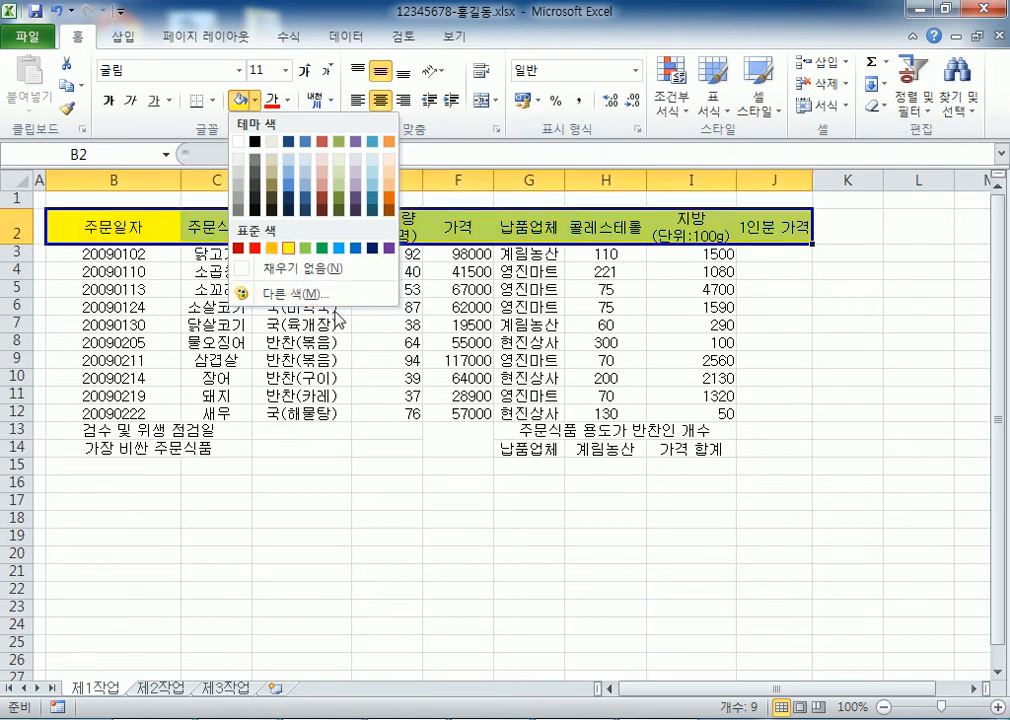
left_click(275, 252)
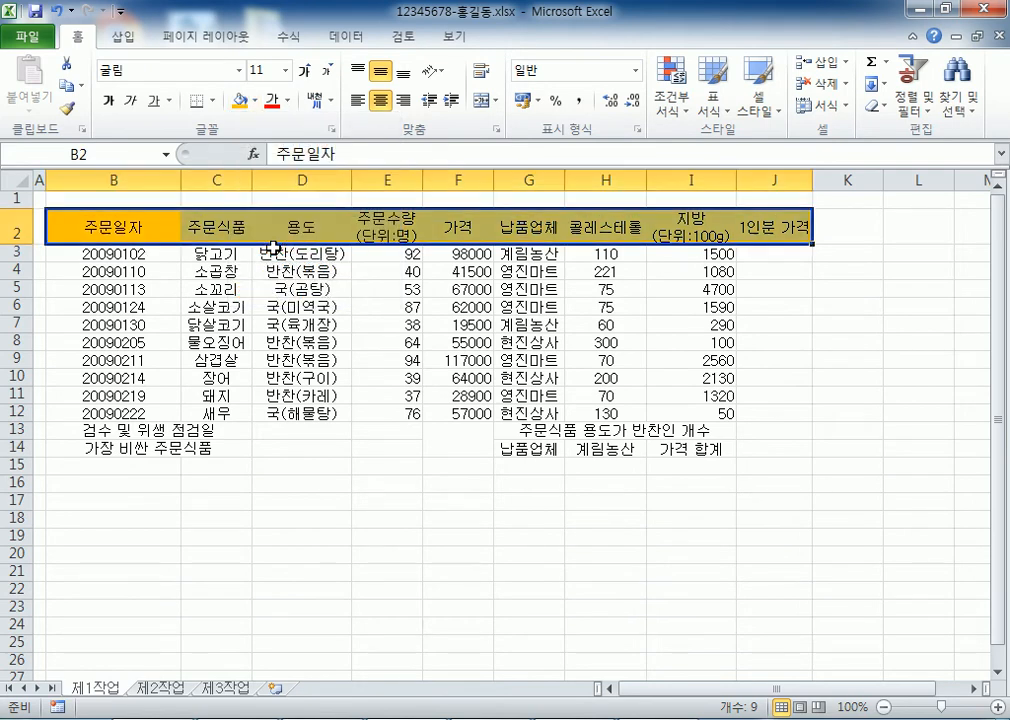
left_click(256, 102)
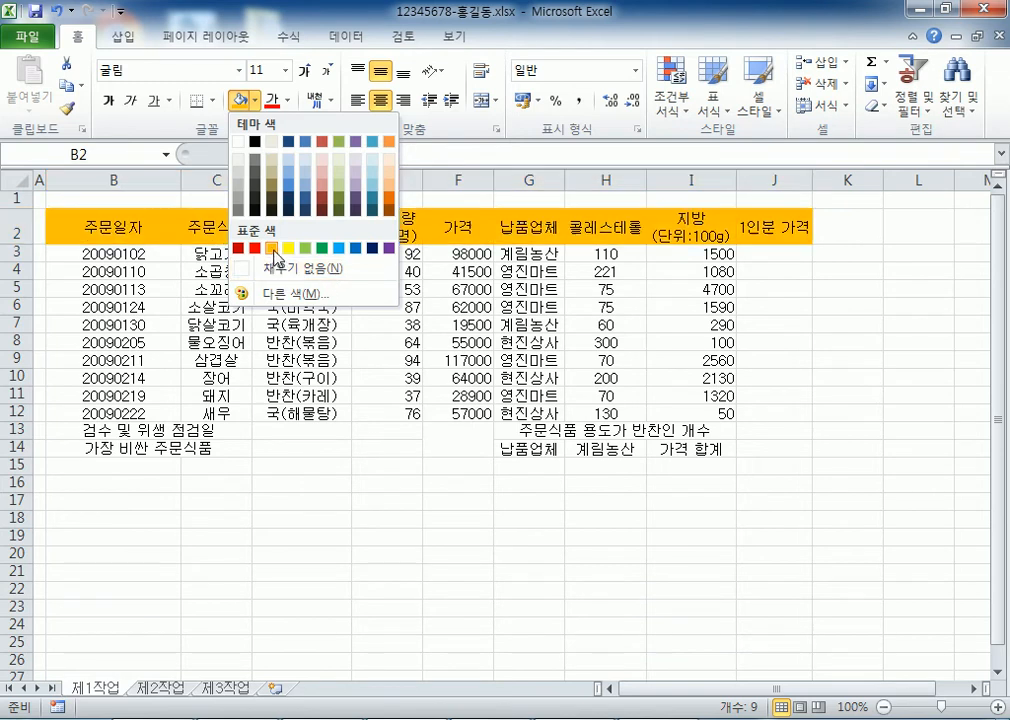
left_click(272, 249)
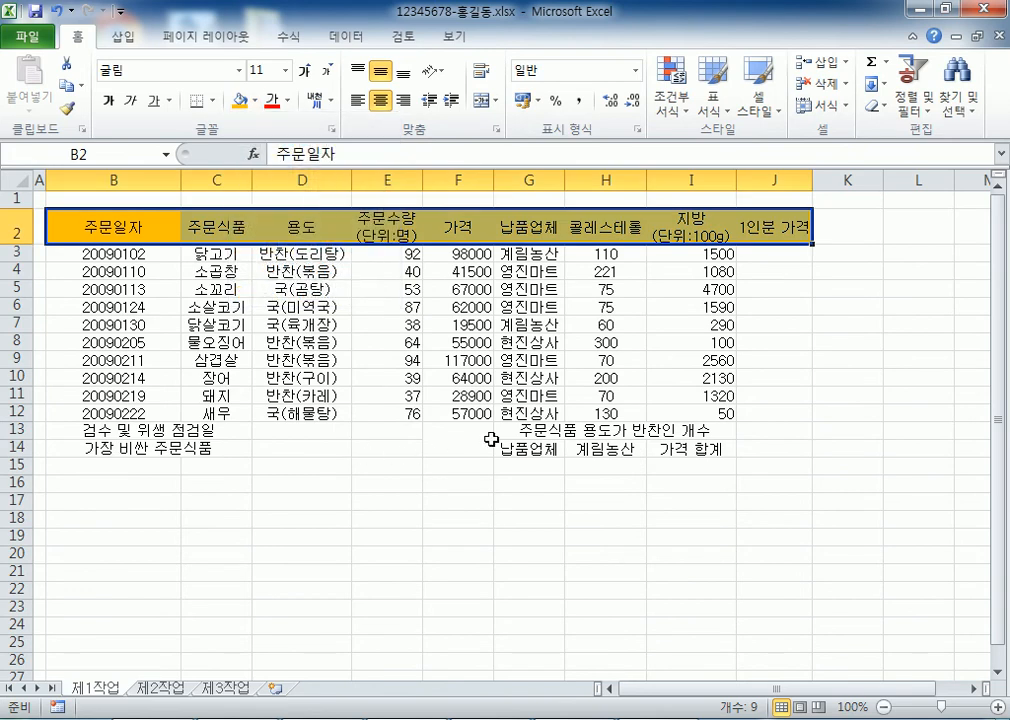
Fill the 납품업체 label cell G14 with the same orange color
scroll(500, 400, "down", 3)
left_click(527, 271)
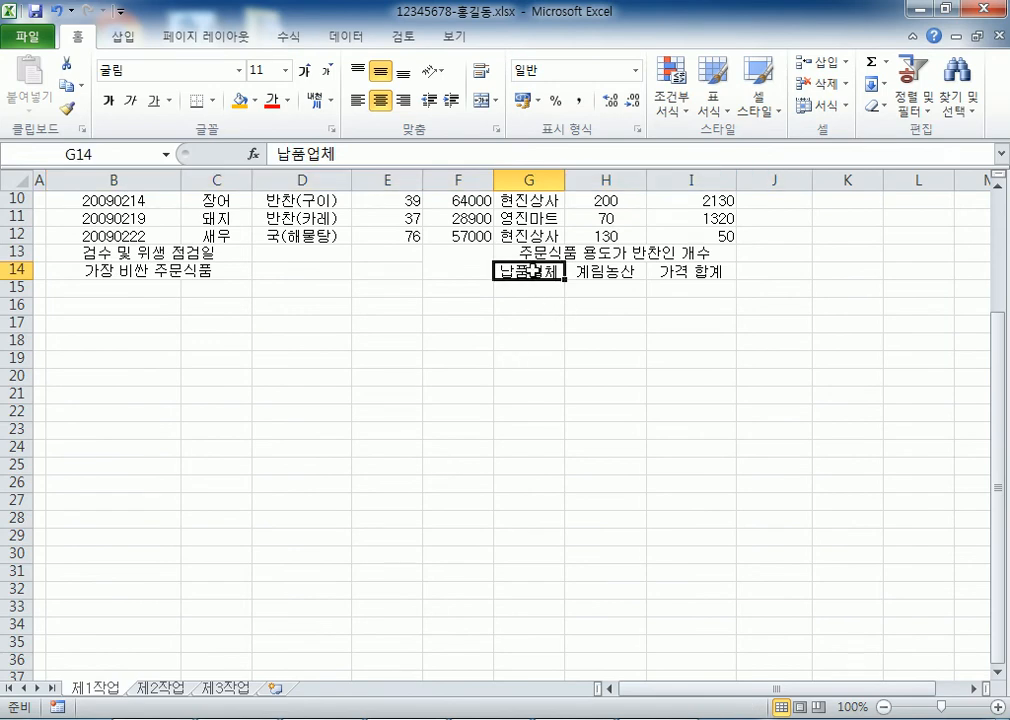
left_click(240, 100)
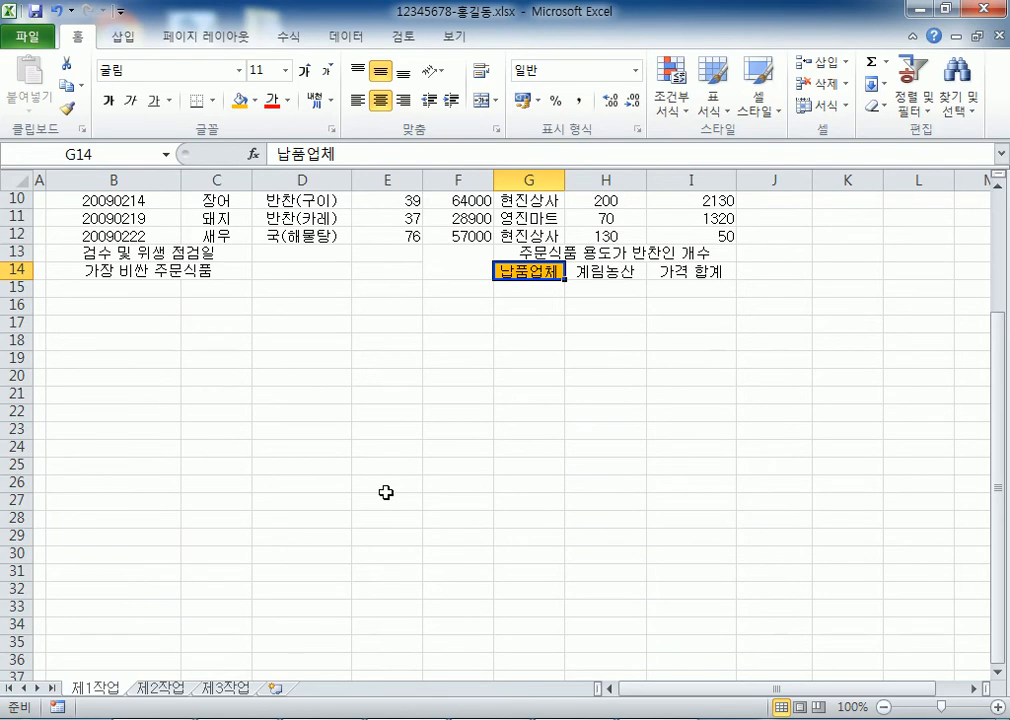
Select the 주문일자 values in B3:B12
scroll(386, 492, "up", 3)
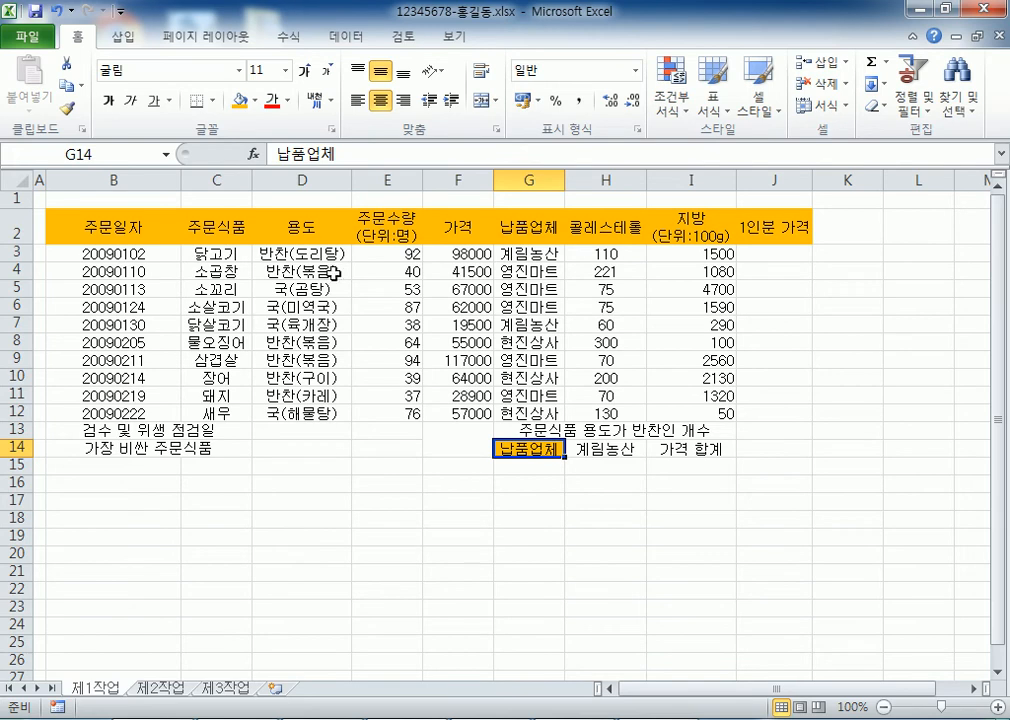
left_click(139, 251)
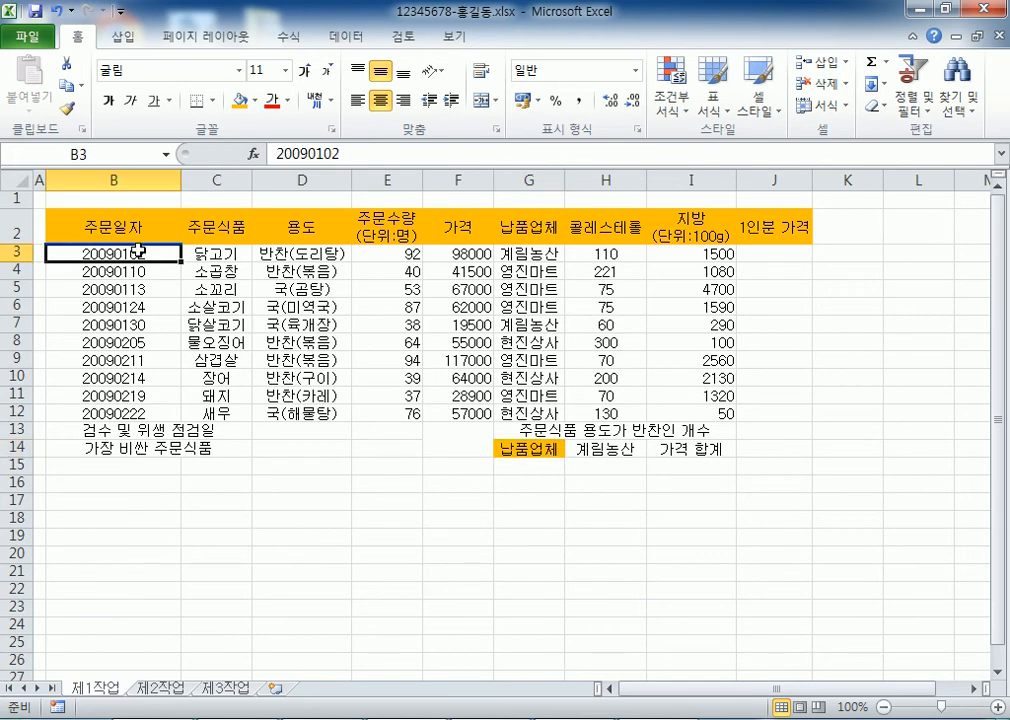
left_click_drag(139, 251, 122, 413)
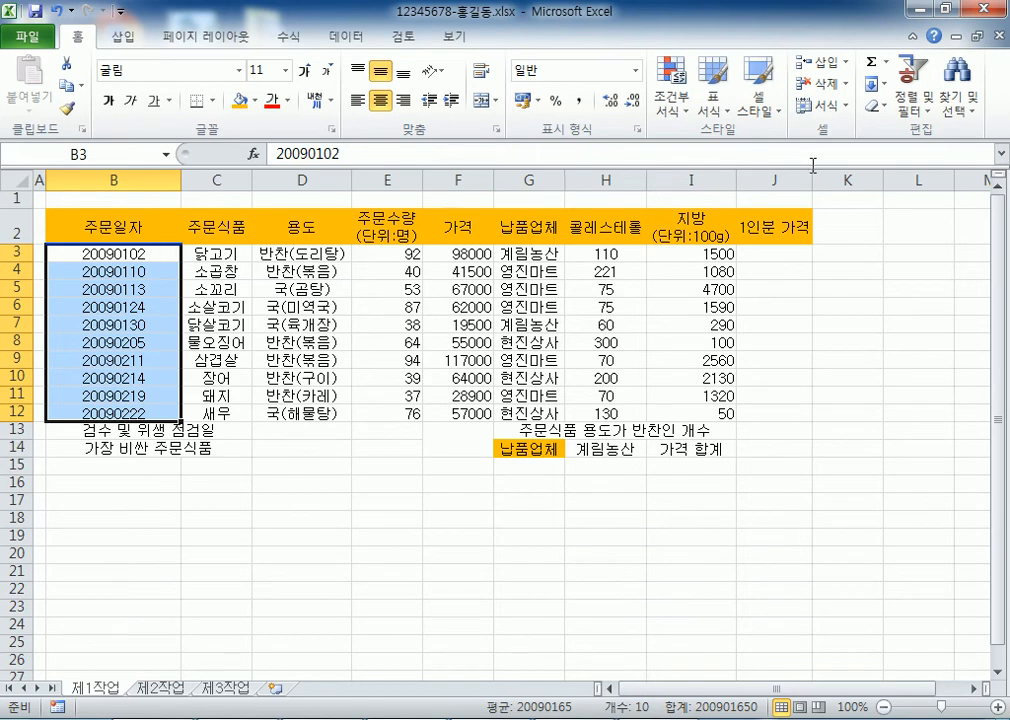
left_click(830, 105)
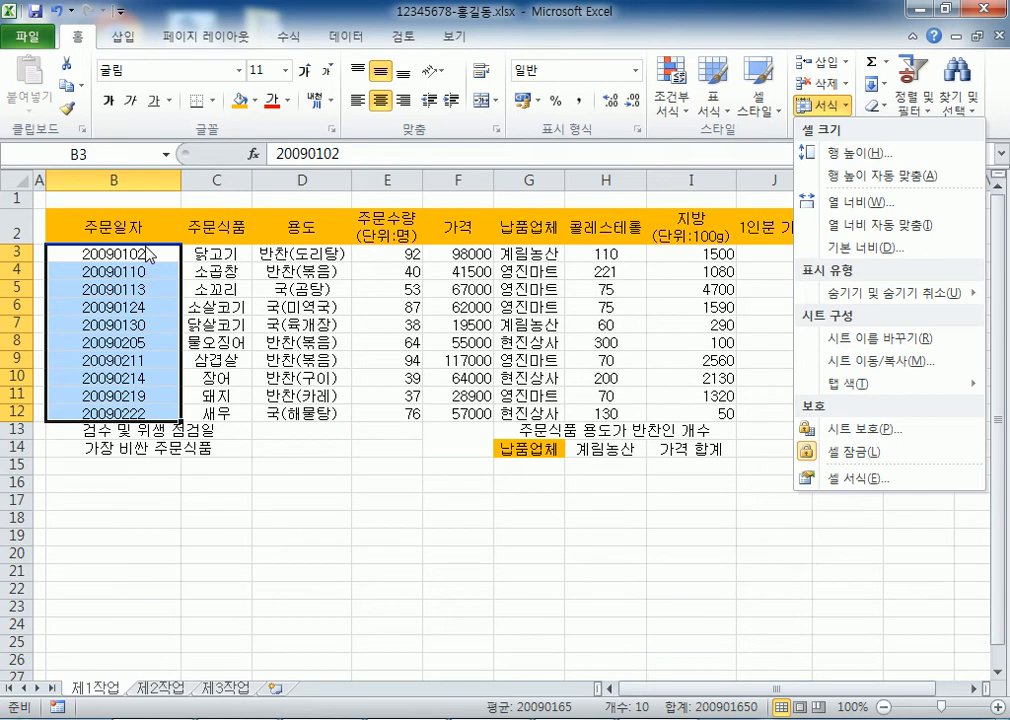
key("Escape")
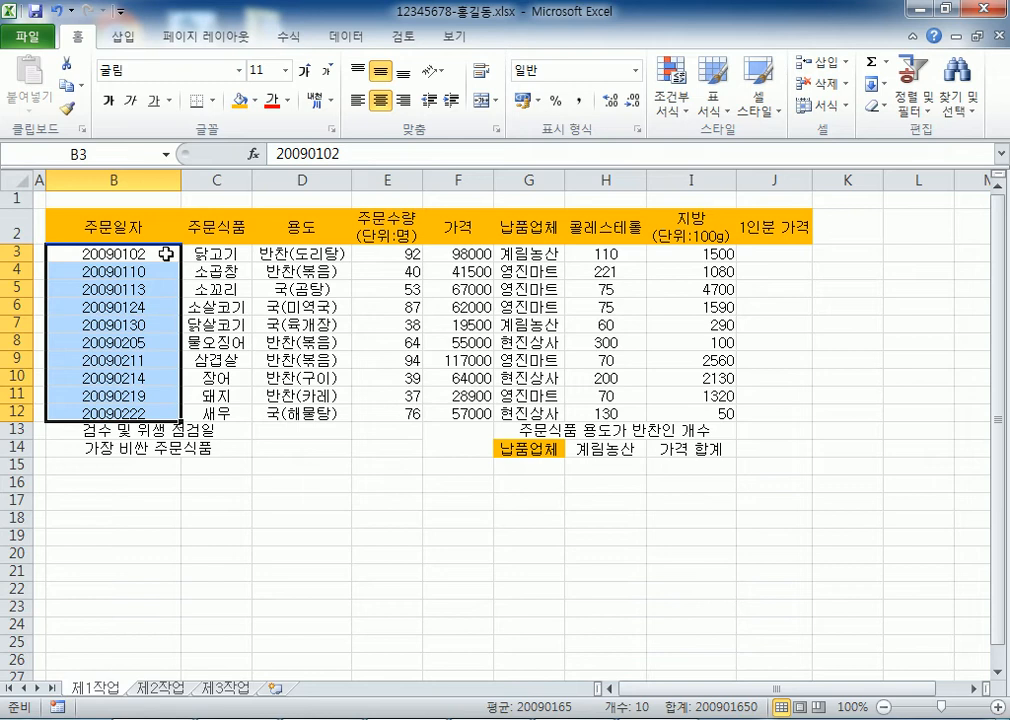
key("ctrl+1")
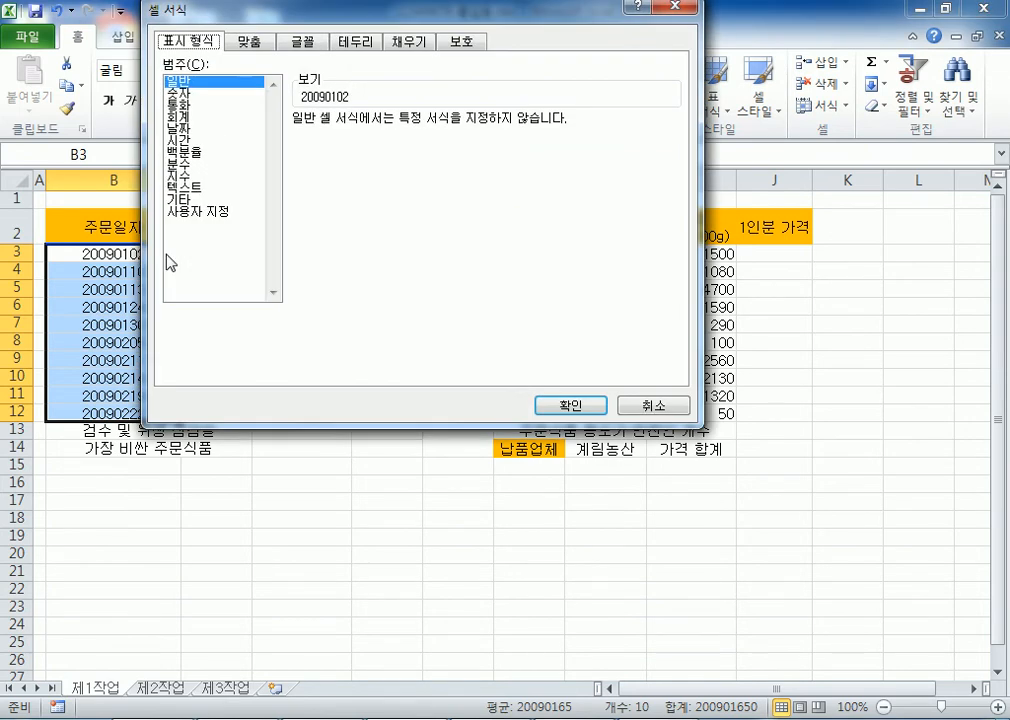
left_click(682, 8)
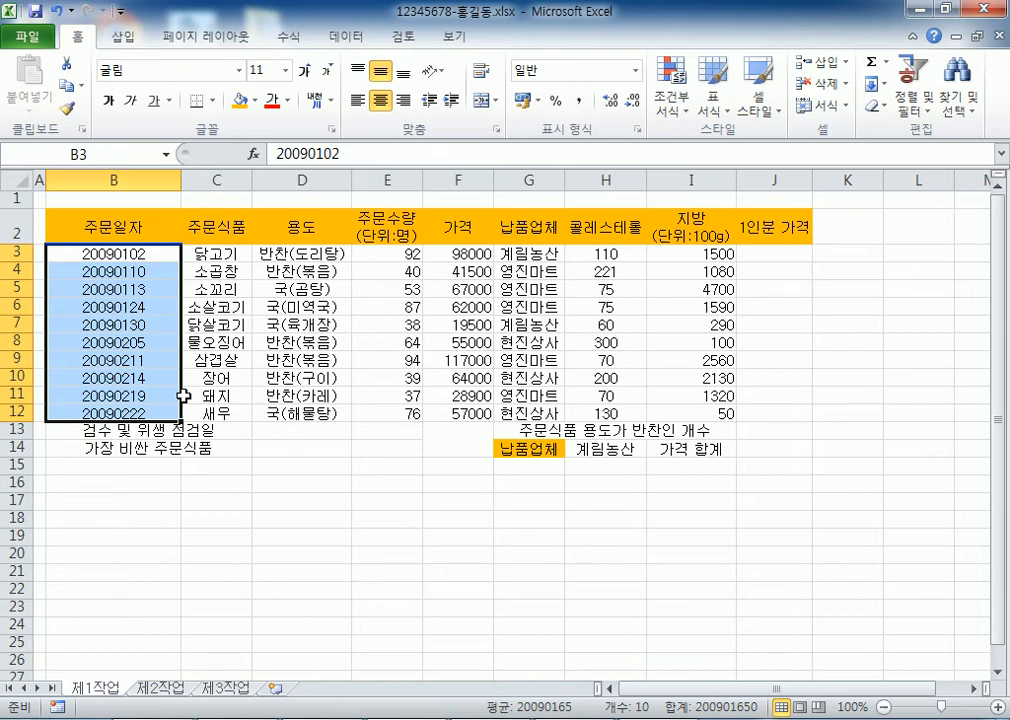
key("ctrl+1")
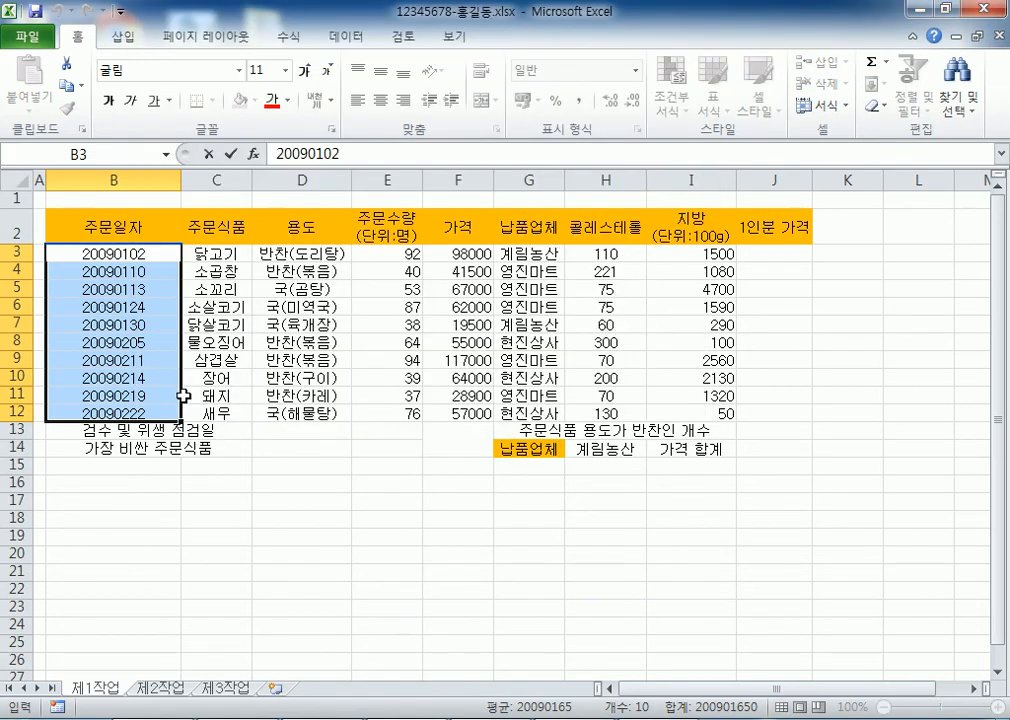
key("ctrl+1")
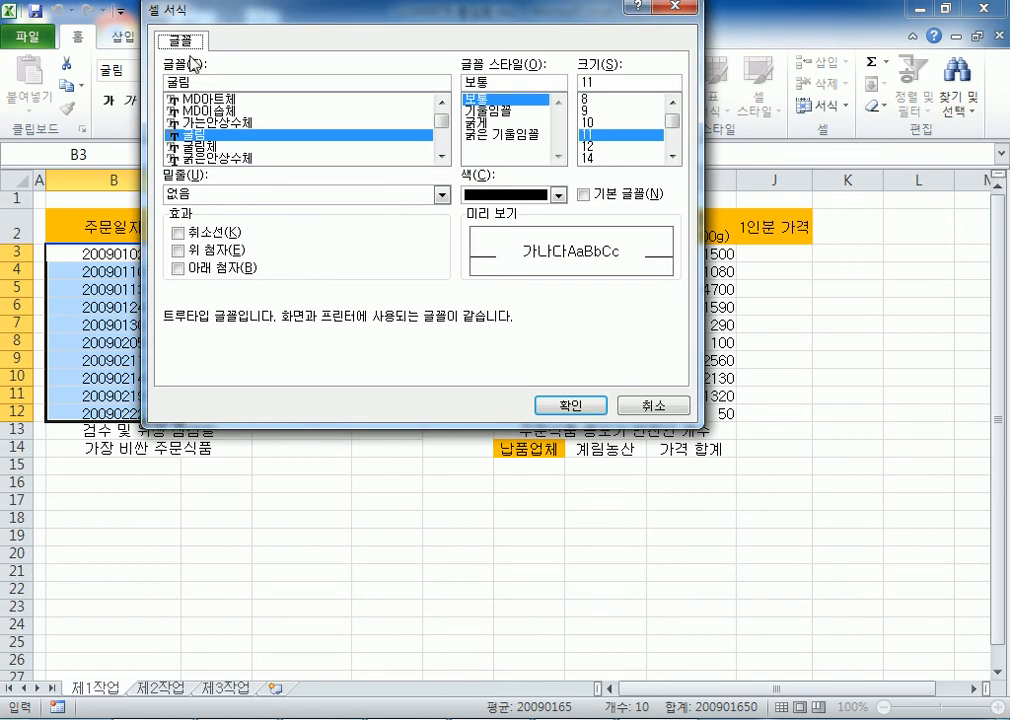
left_click_drag(241, 14, 316, 153)
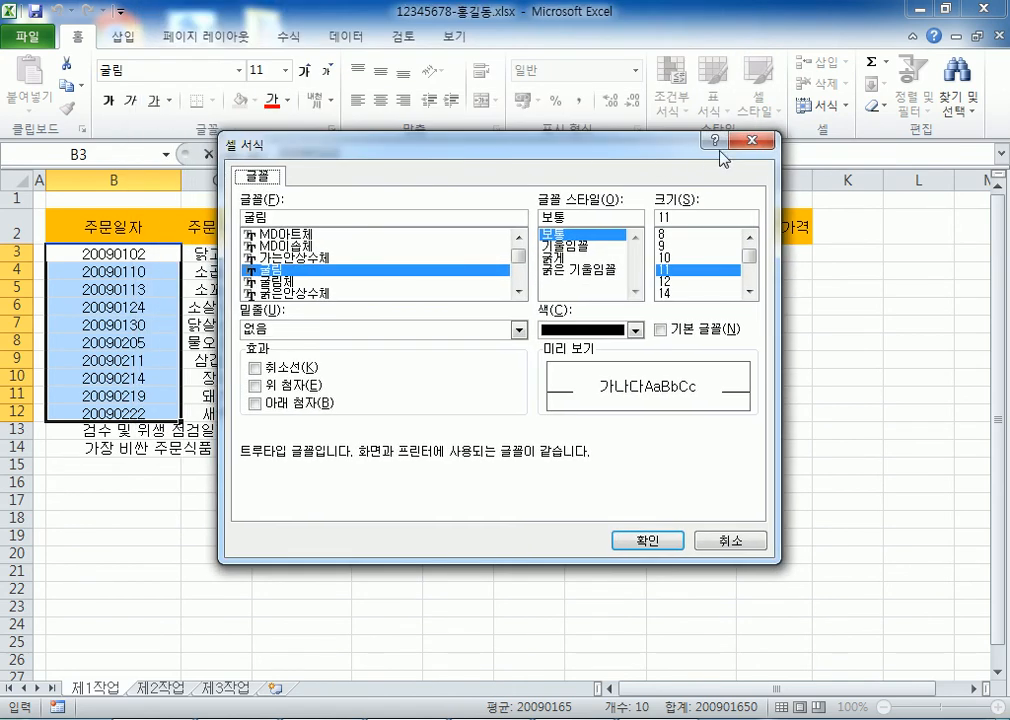
left_click(756, 141)
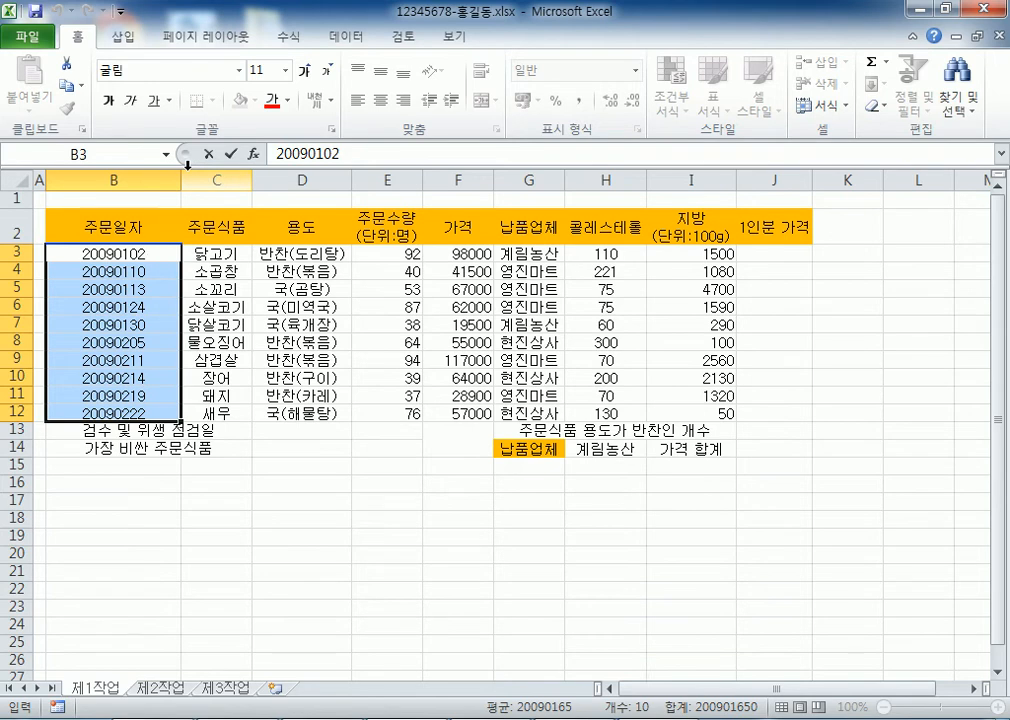
key("Escape")
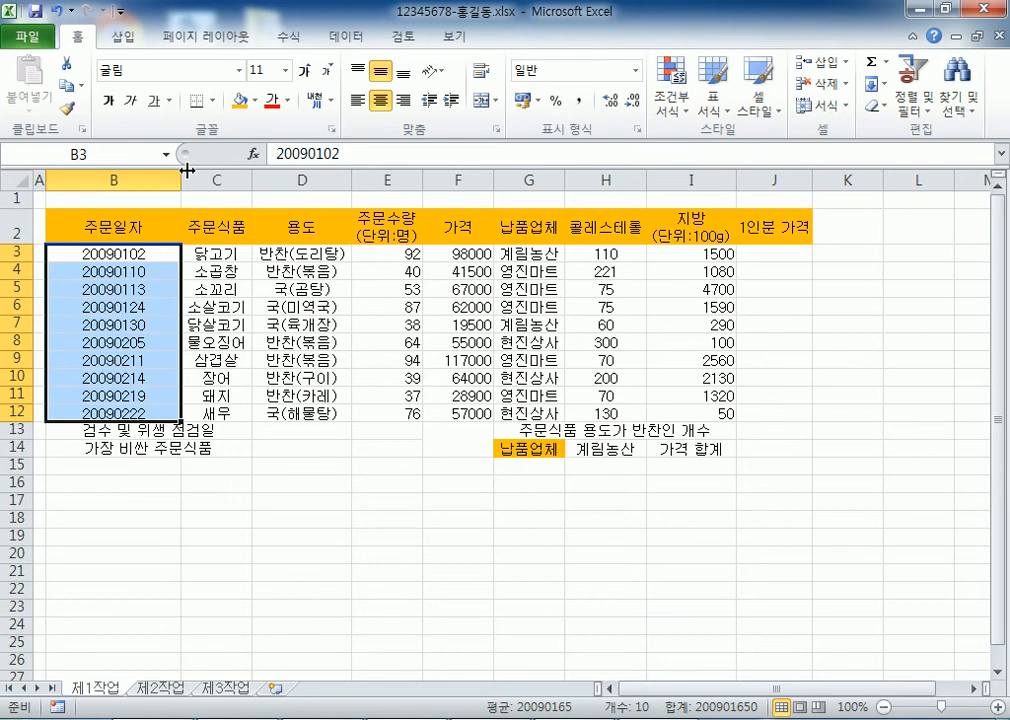
key("ctrl+1")
left_click(267, 176)
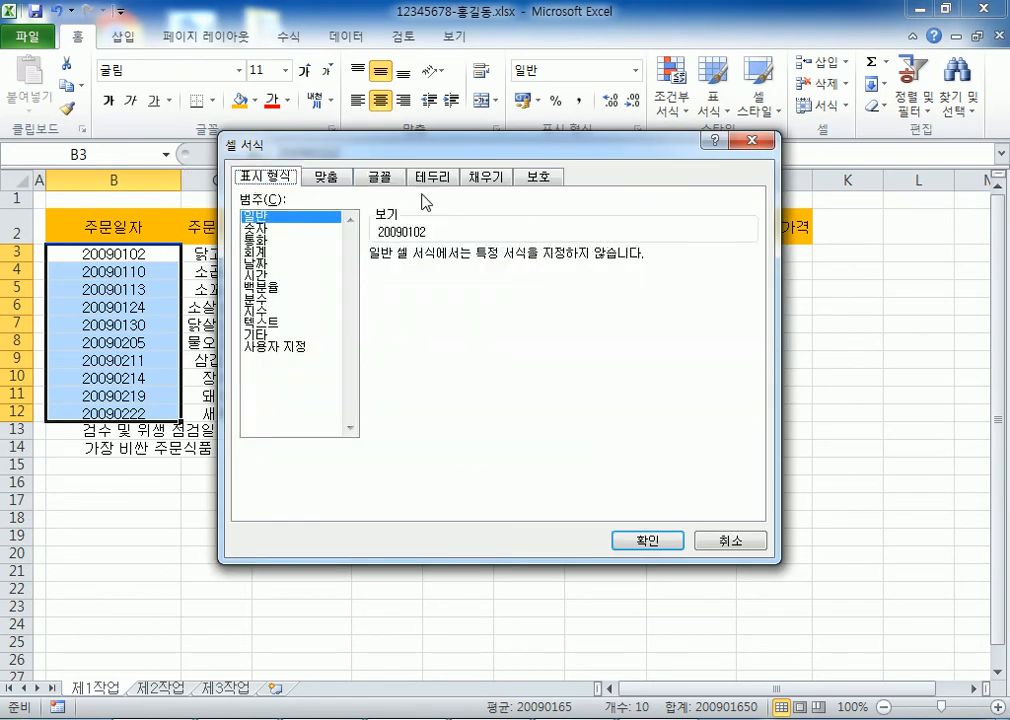
left_click_drag(471, 145, 394, 89)
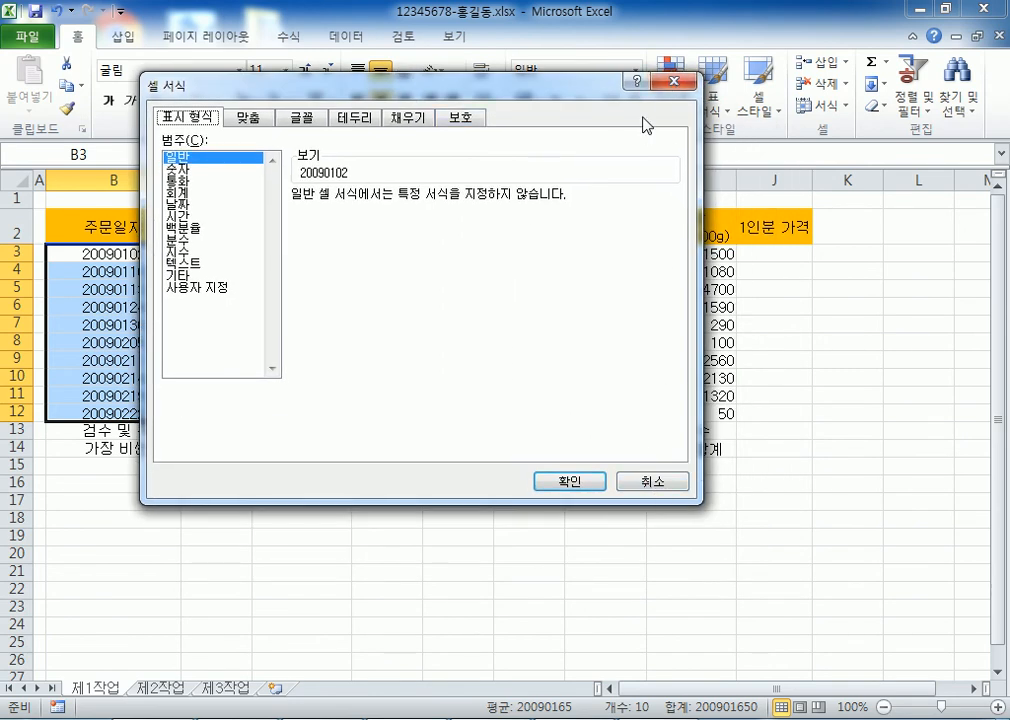
key("Escape")
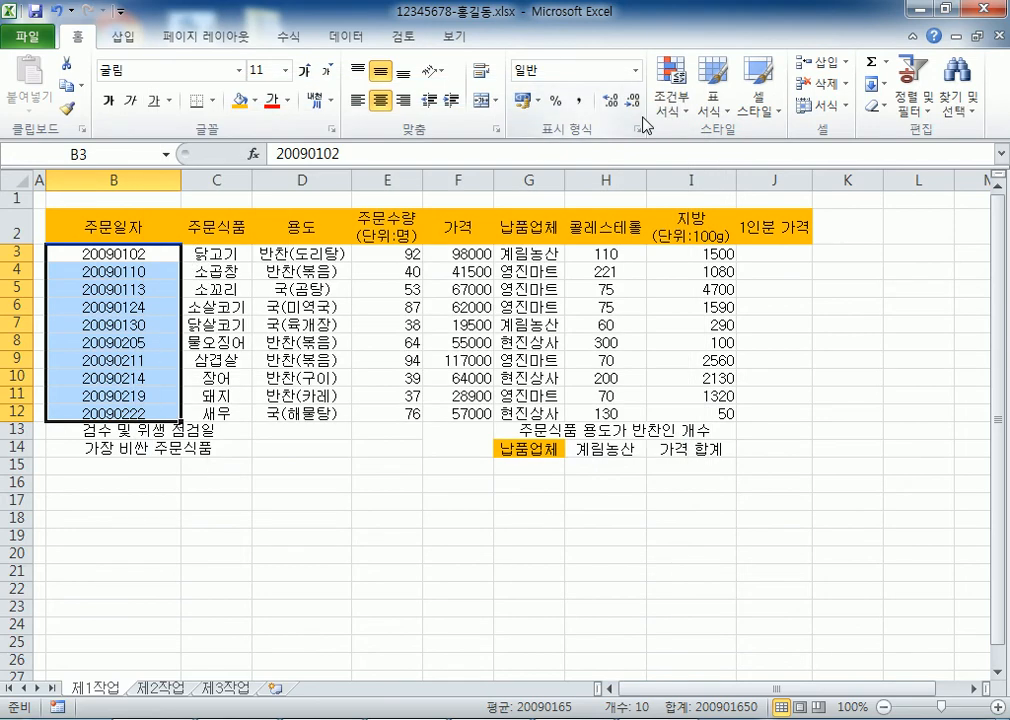
Open the cell format settings for the selected 주문일자 values, choose the custom (사용자 지정) number category and select its existing format code
key("ctrl+1")
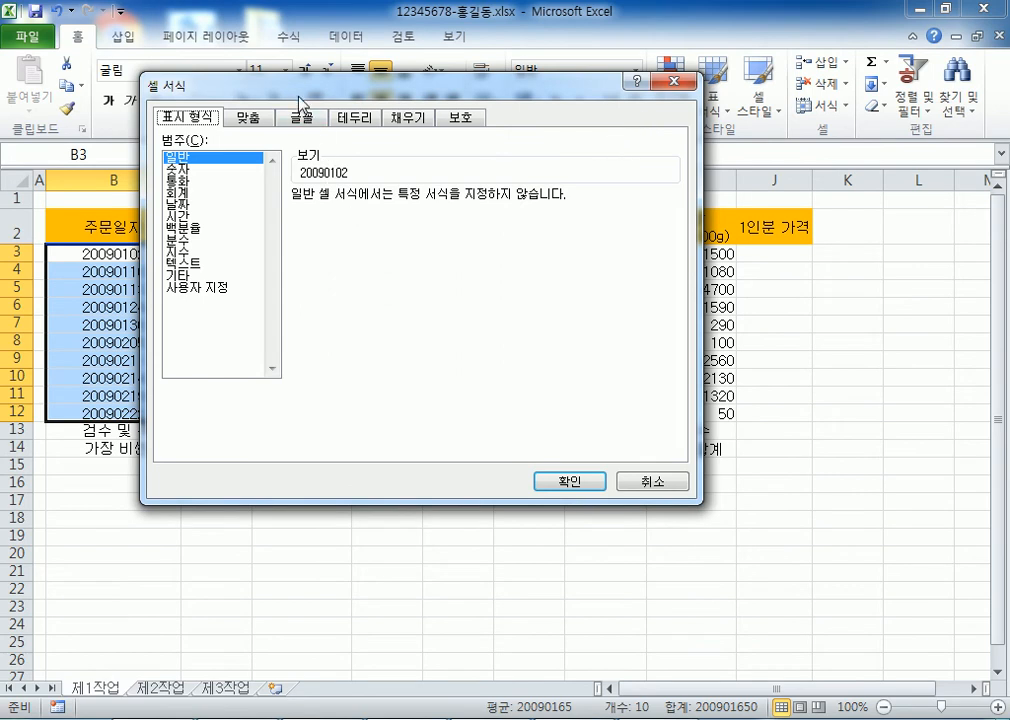
left_click_drag(301, 97, 418, 88)
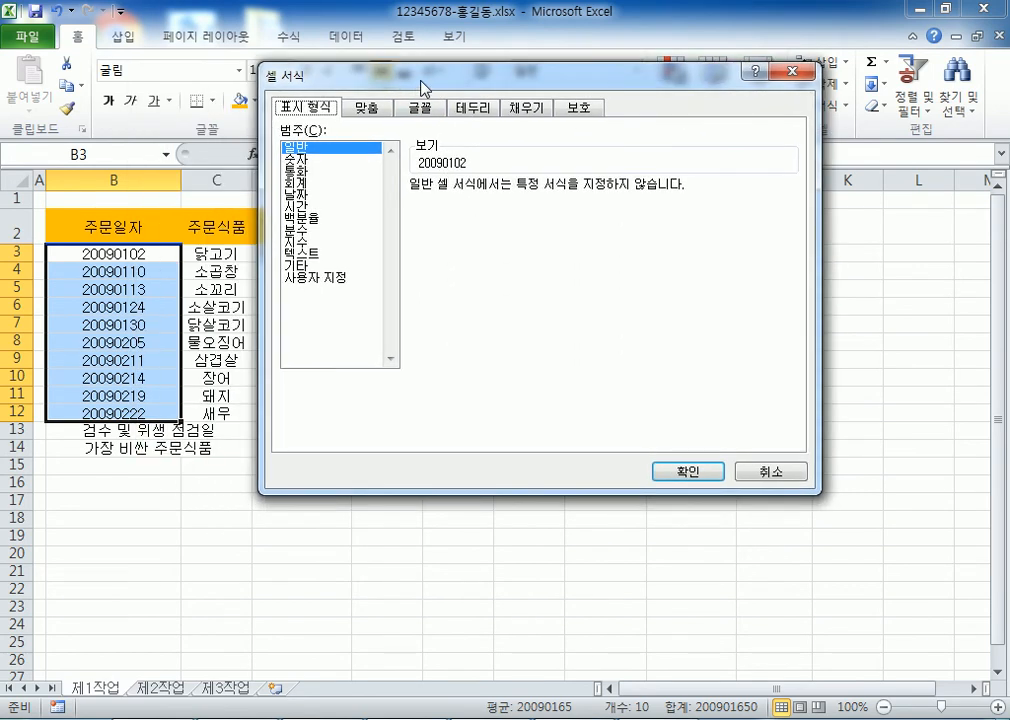
left_click(329, 282)
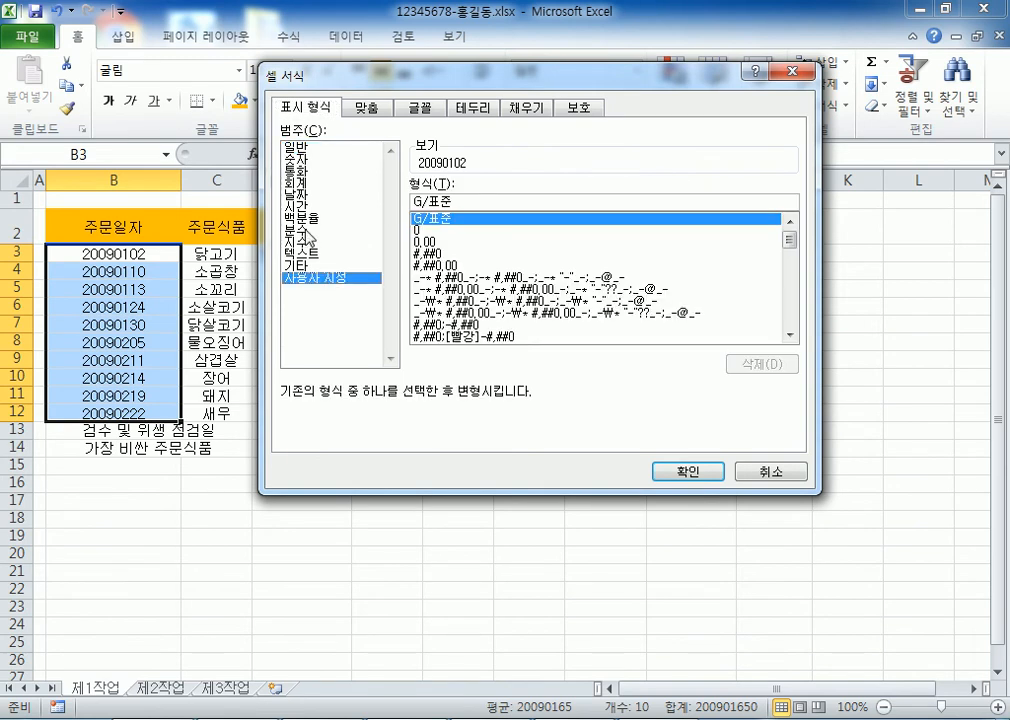
left_click_drag(352, 81, 278, 56)
double_click(390, 177)
left_click(392, 178)
left_click_drag(383, 173, 329, 172)
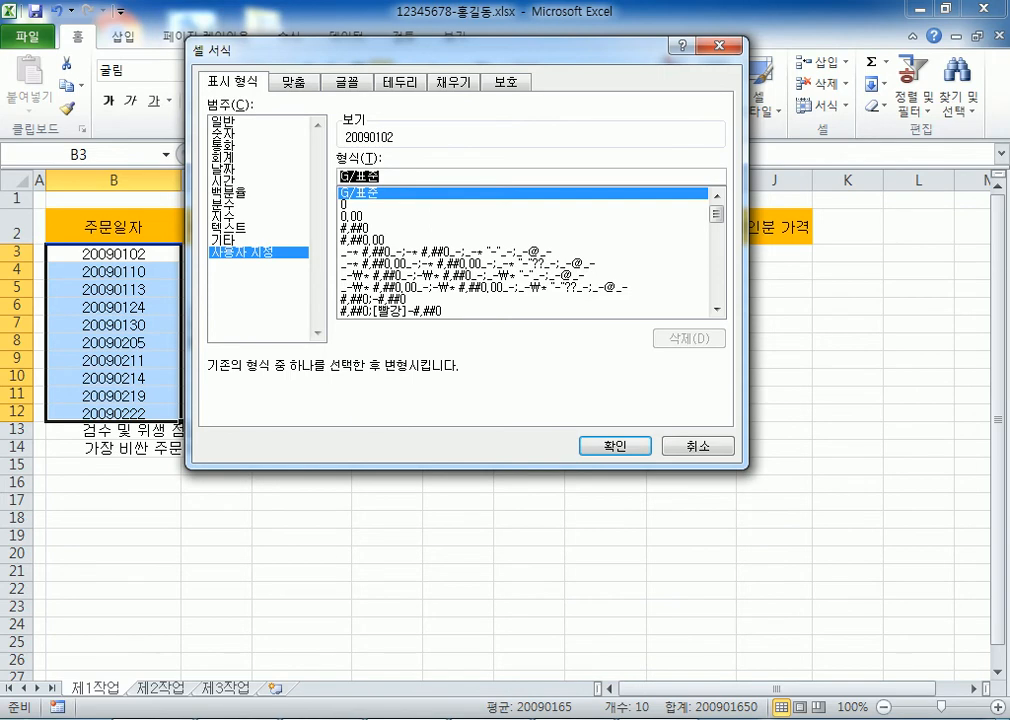
Switch to Notepad and add the sample value 20090102 below the existing notes
left_click(298, 719)
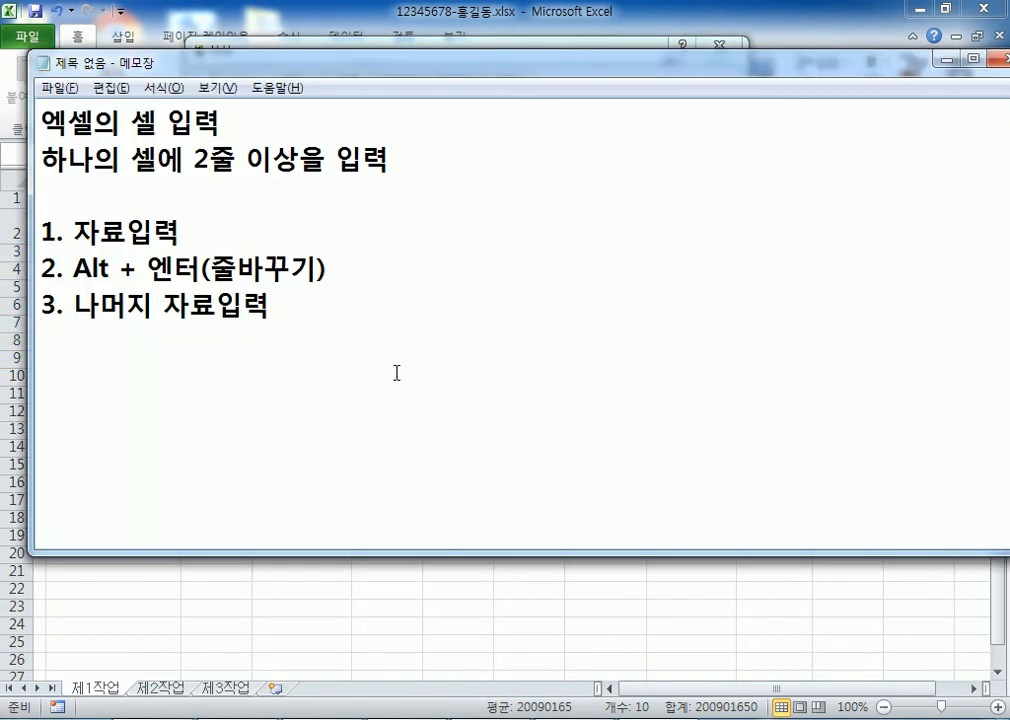
key("Return")
key("Return")
key("Return")
key("Return")
key("Return")
key("Return")
key("Return")
left_click(56, 253)
type("20090102")
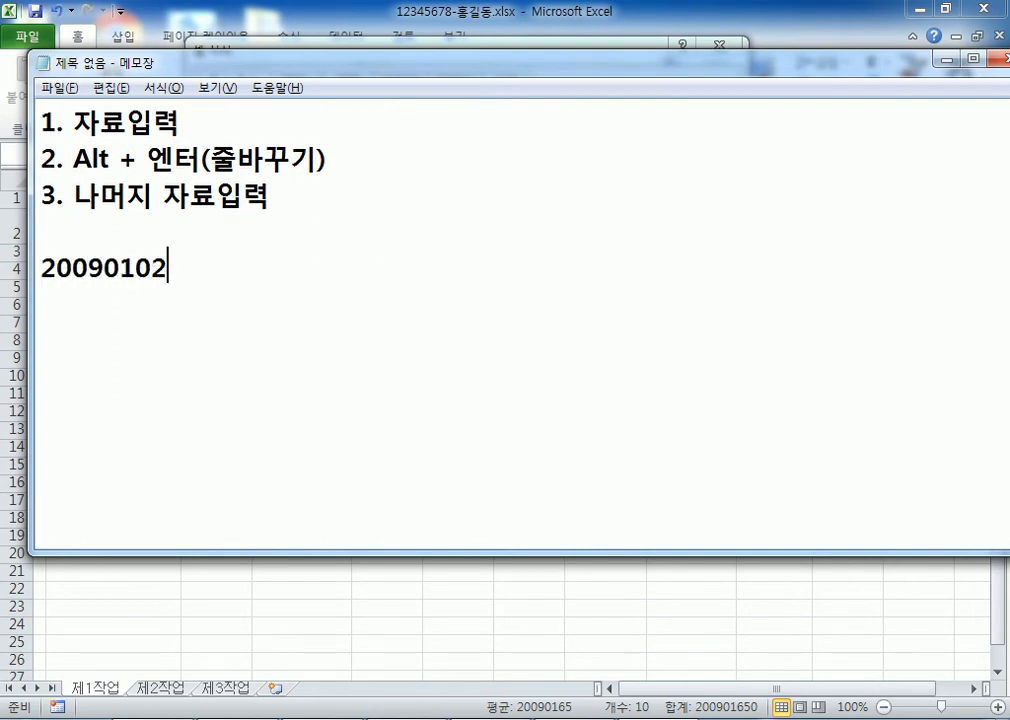
Complete the sample line in the notes so it reads "20090102 > 2009년 01월 02일"
key("Return")
type("22")
key("BackSpace")
type("009")
type("sus")
key("BackSpace")
key("BackSpace")
key("BackSpace")
key("Hangul")
type("논")
key("BackSpace")
key("BackSpace")
type("년 01우월 02일")
key("Return")
key("Up")
key("Up")
key("End")
type(">")
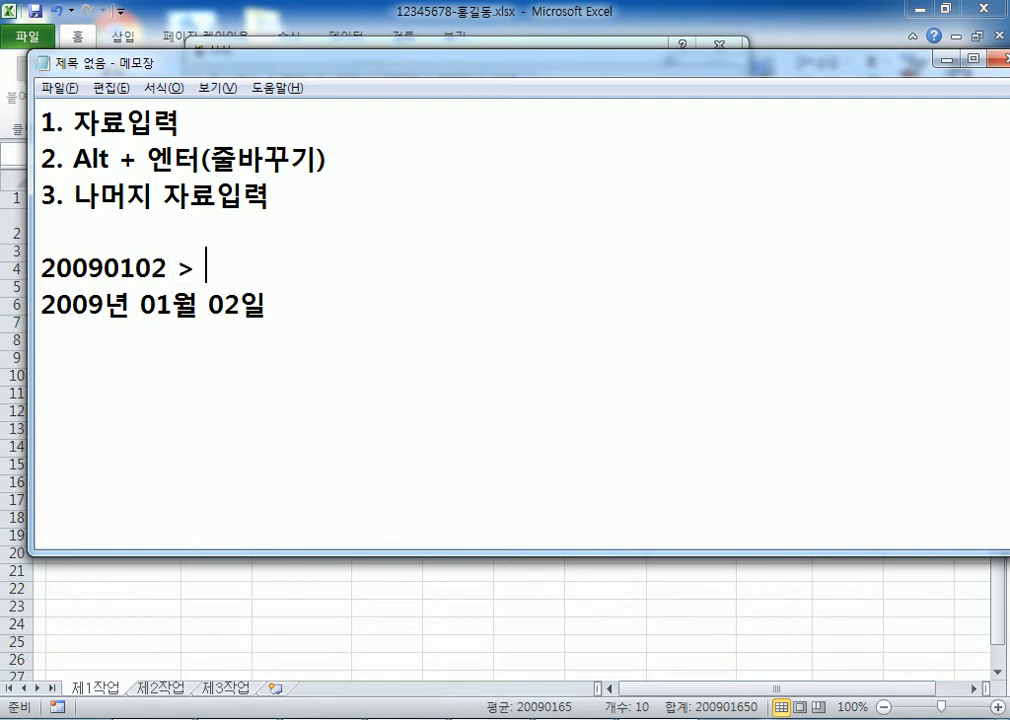
key("Delete")
key("End")
Write the format code ####년 ##월 ##일 on a new line below the sample
key("Return")
type("####년")
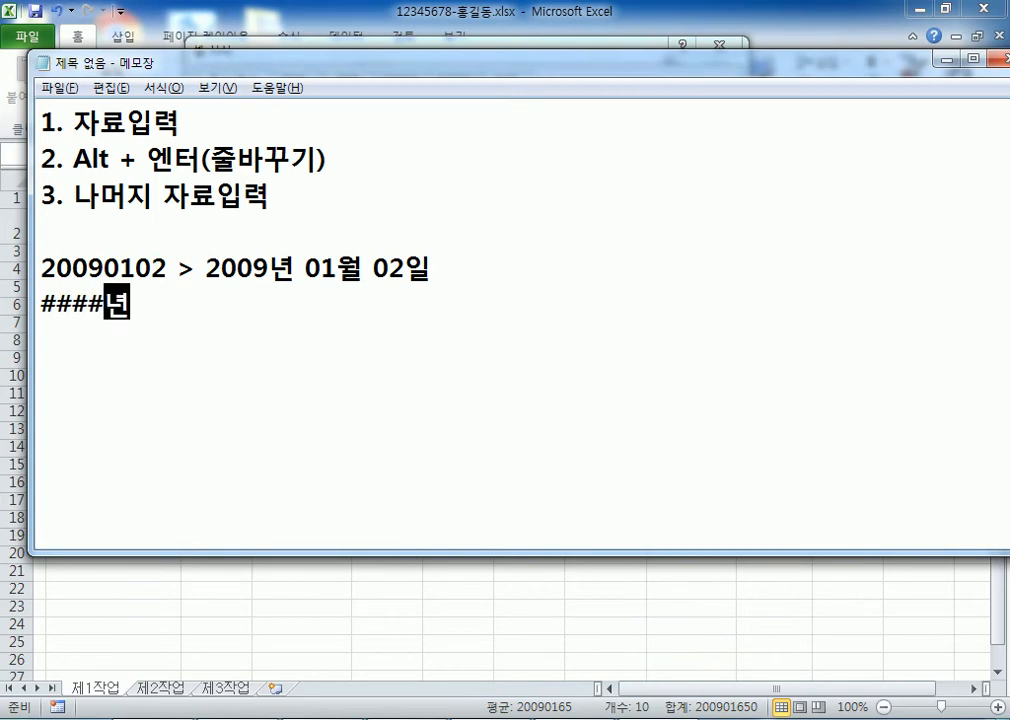
type(" ##월 ")
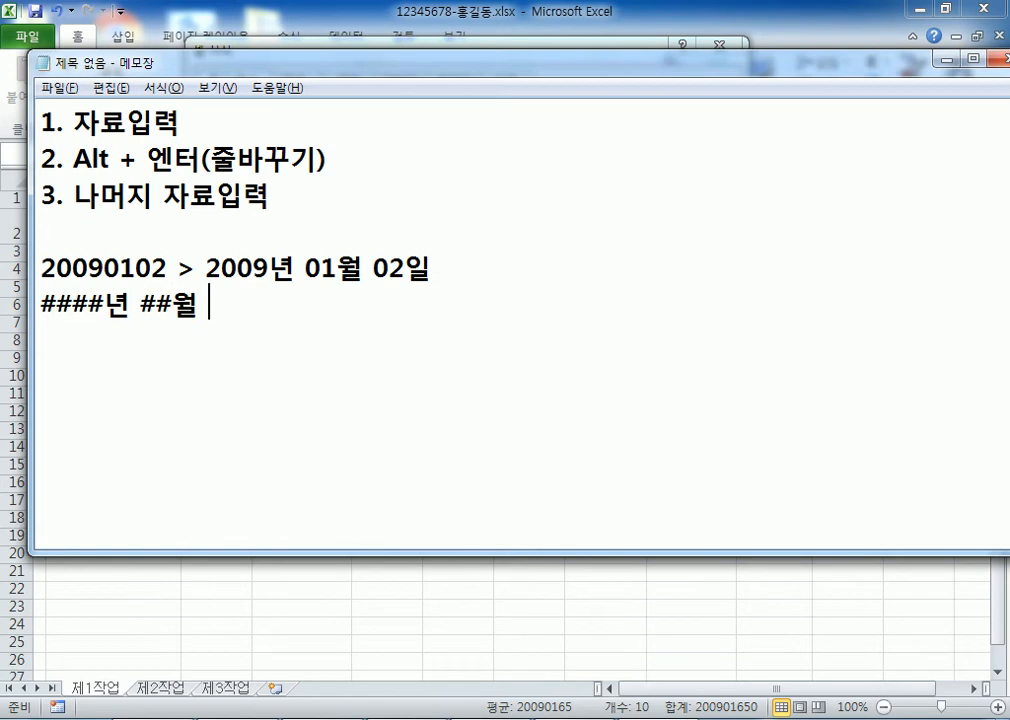
type("##일")
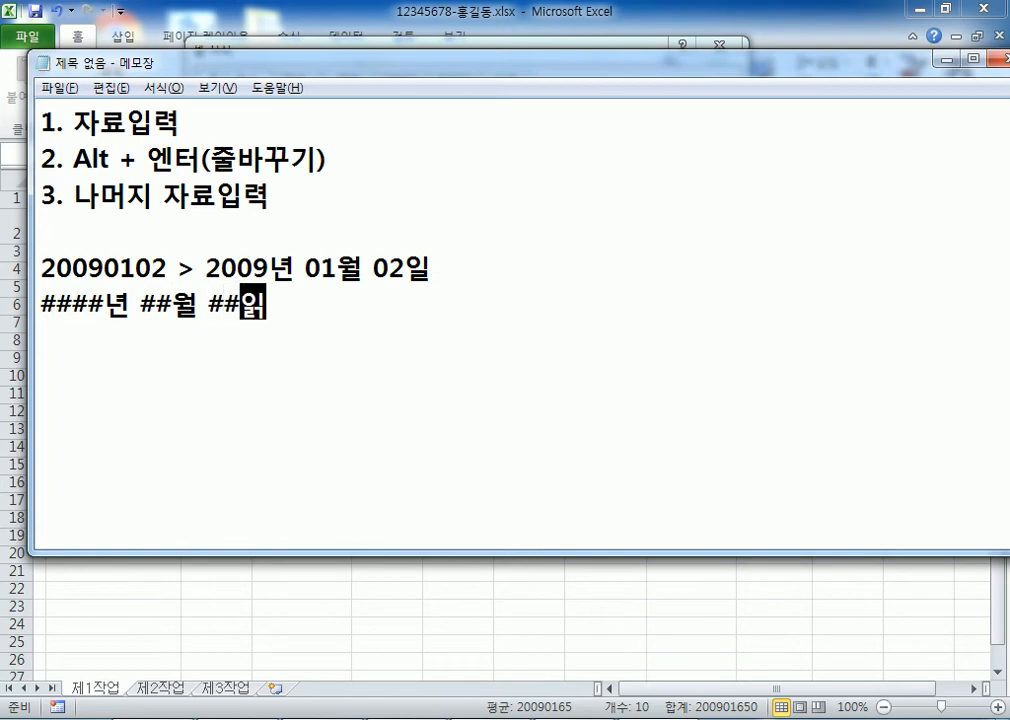
key("BackSpace")
key("Return")
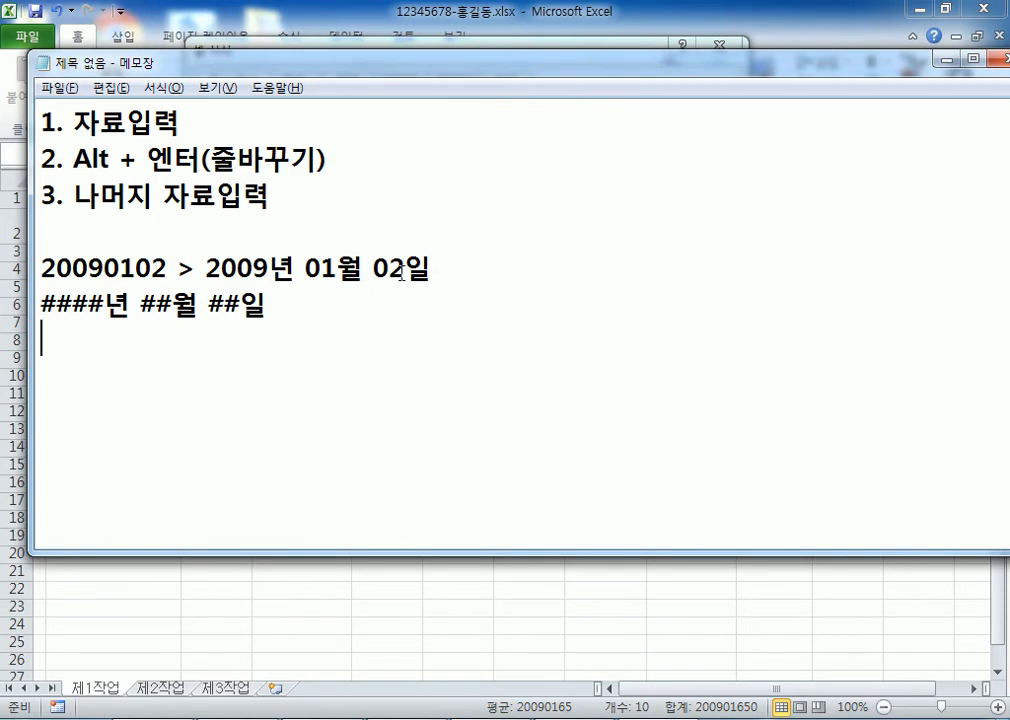
Switch back to Excel and apply the custom number format ####년 ##월 ##일 to the 주문일자 values in B3:B12
key("alt+Tab")
type("####년")
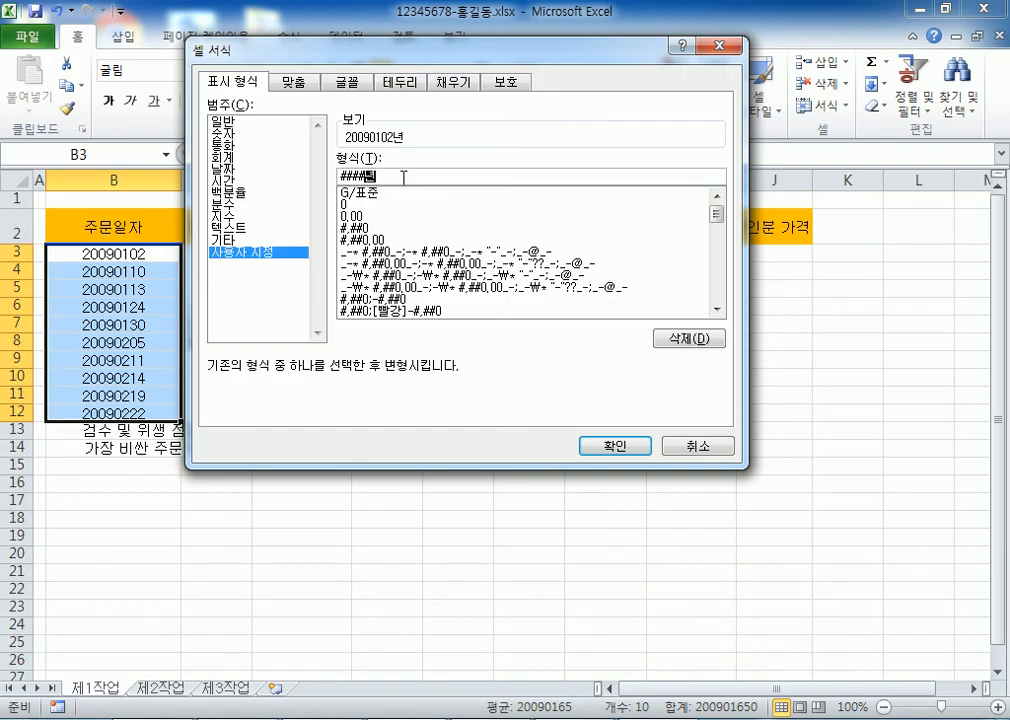
type(" ##월")
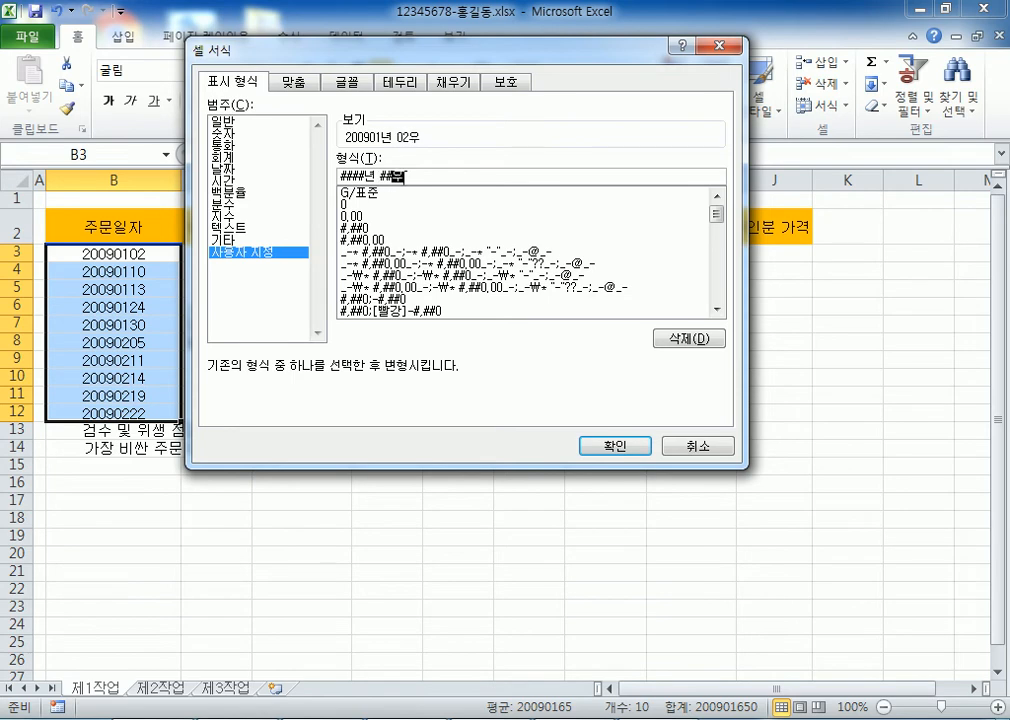
type(" @@")
key("BackSpace")
key("BackSpace")
type("##일")
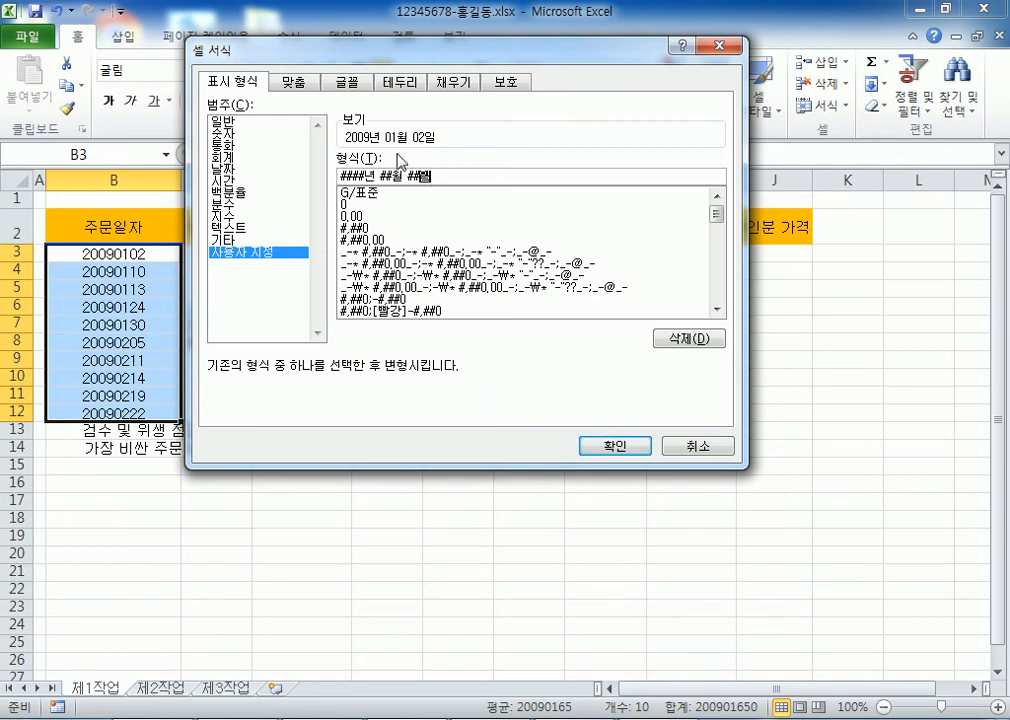
left_click(606, 449)
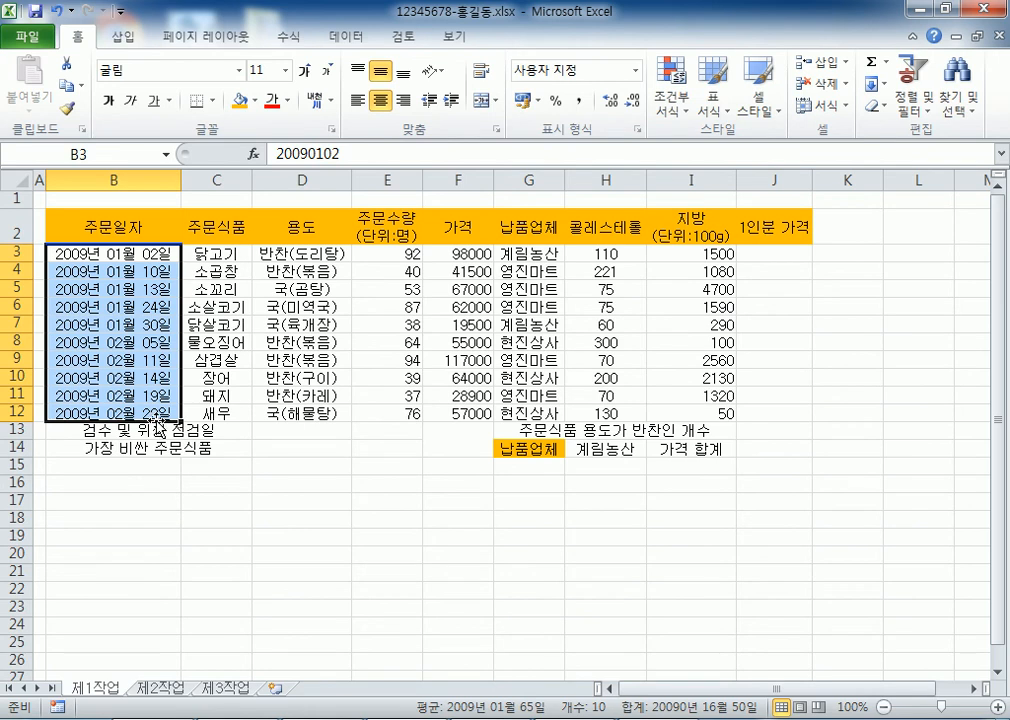
Review the format code in Notepad, then reset the 주문일자 values to the General (일반) format in Excel and undo that reset
key("alt+Tab")
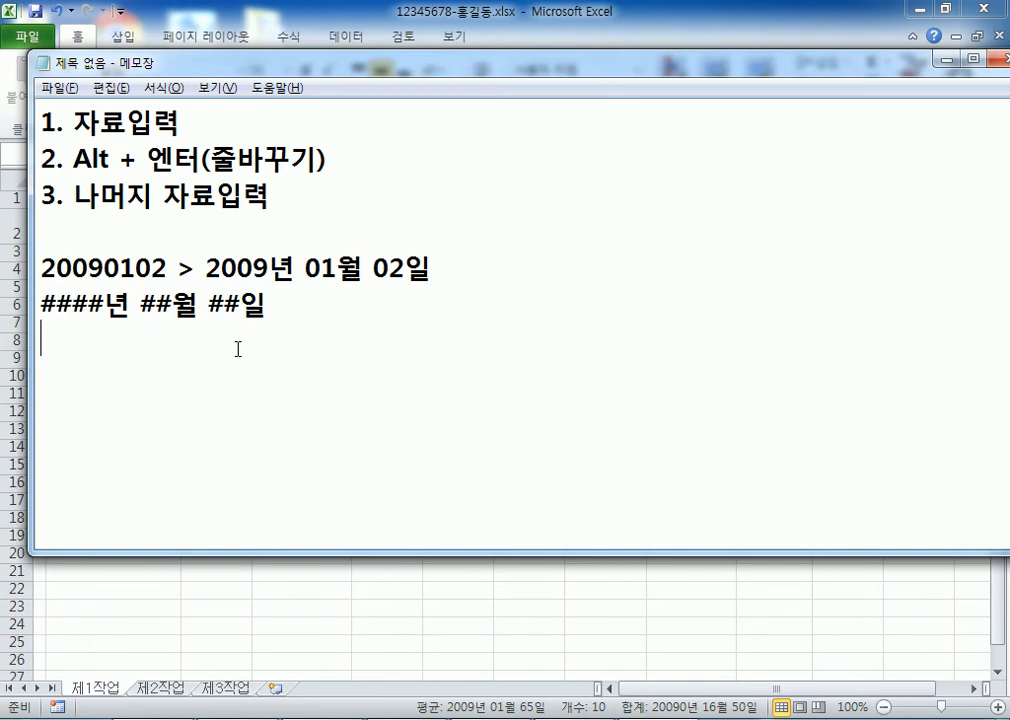
key("alt+Tab")
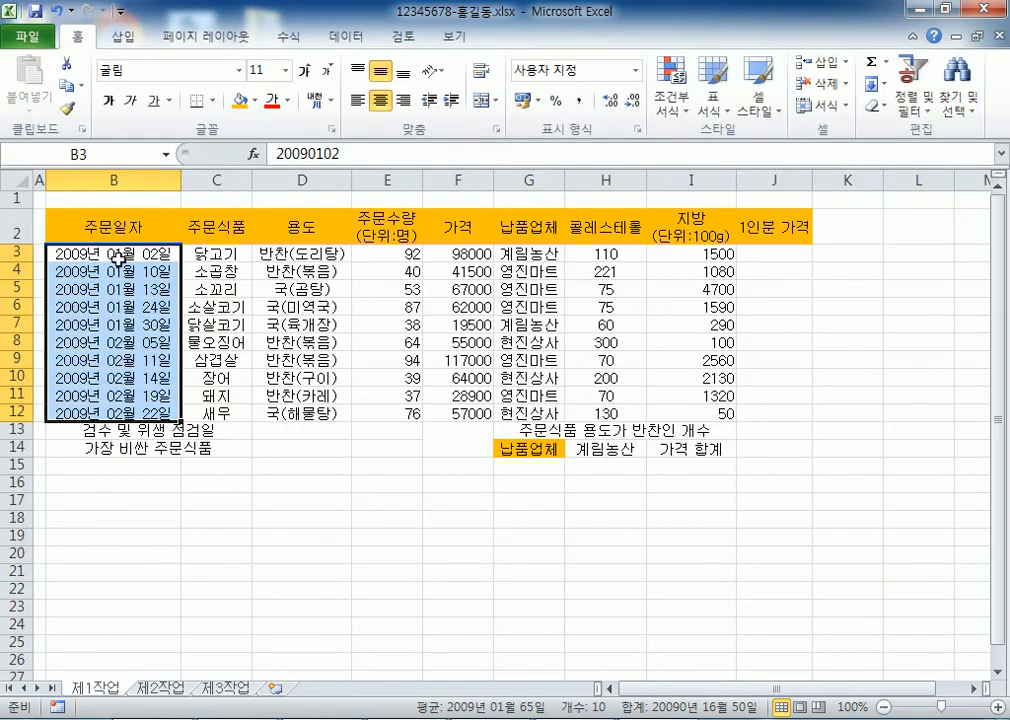
left_click(635, 70)
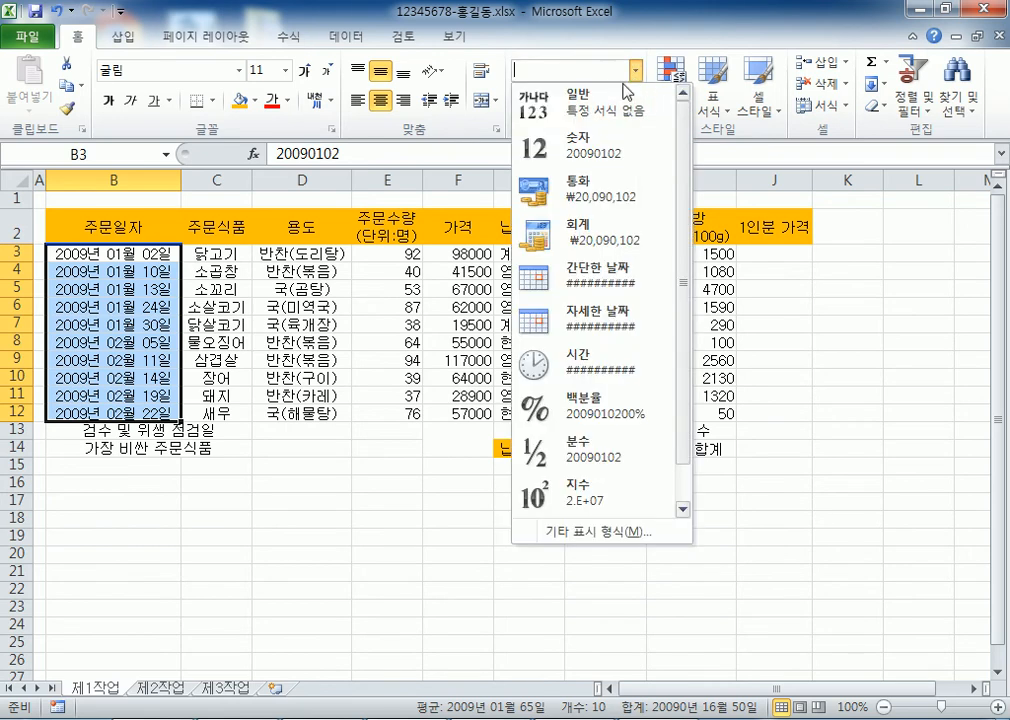
left_click(597, 107)
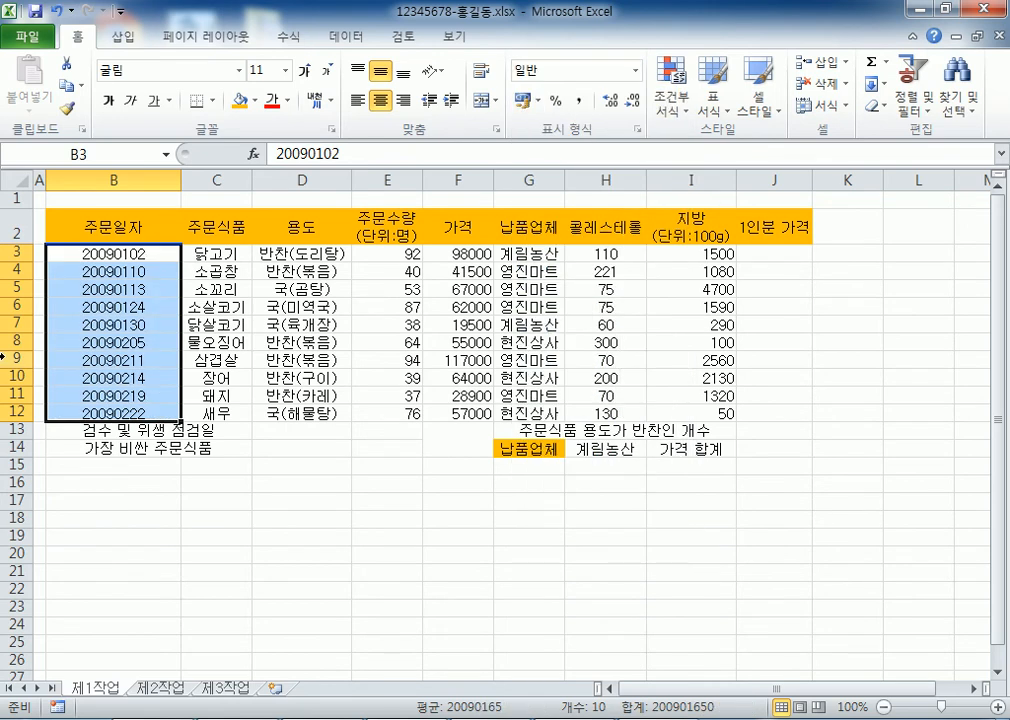
left_click(55, 11)
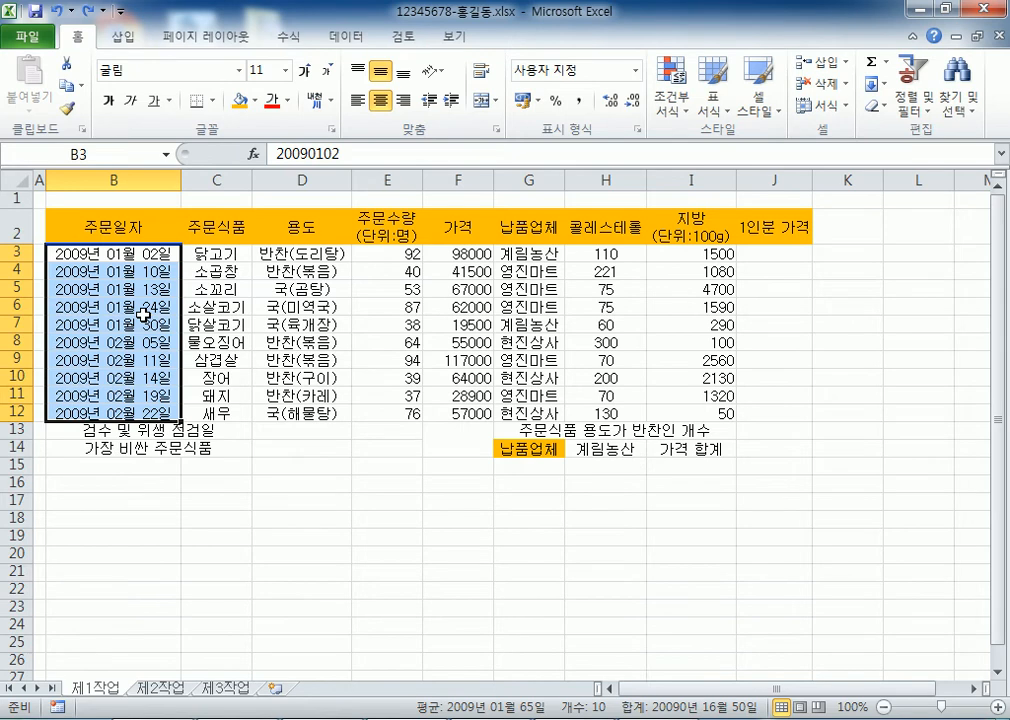
Switch the 주문일자 values in B3:B12 to the Number (숫자) format and reset them to General (일반)
left_click(634, 70)
left_click(573, 147)
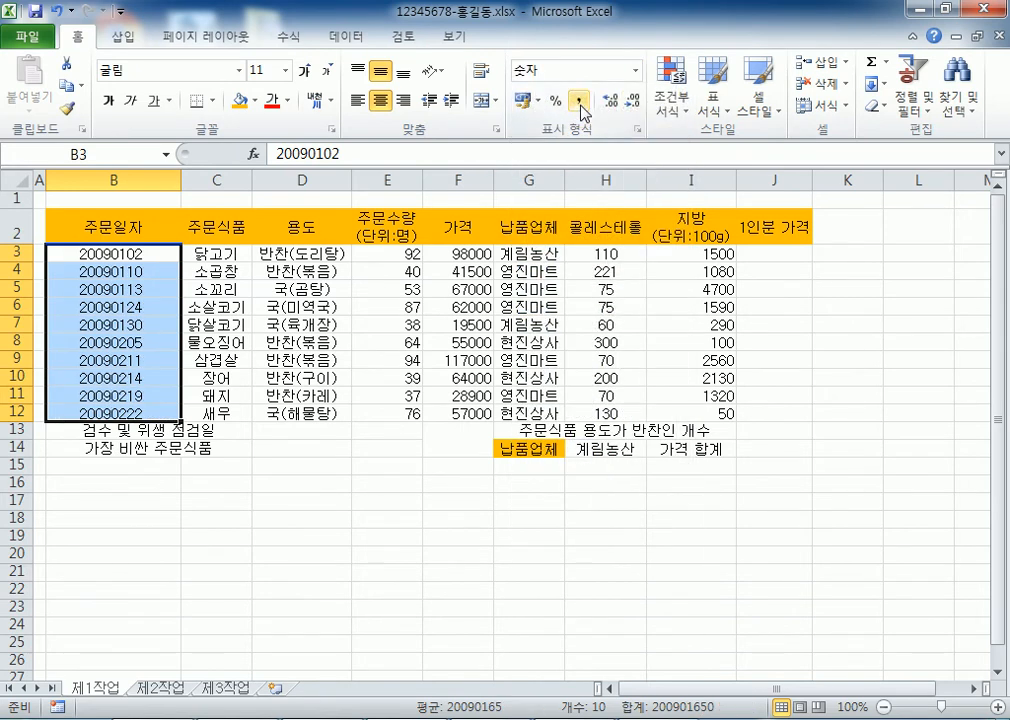
left_click(637, 72)
left_click(565, 104)
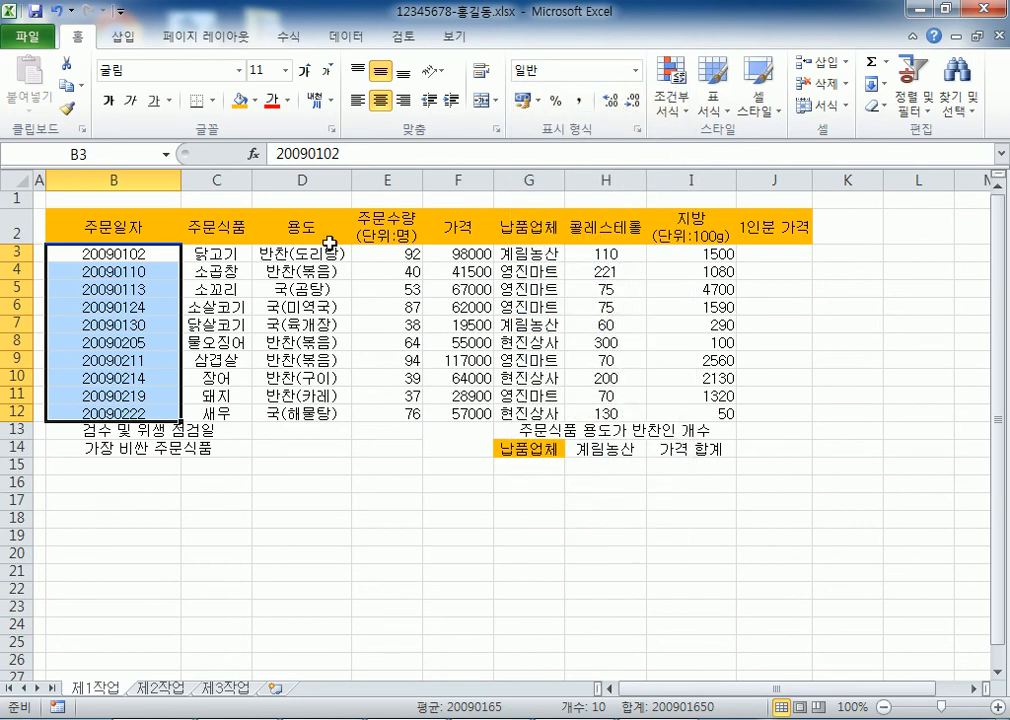
Apply the custom number format ####년 ##월 ##일 to the 주문일자 values in B3:B12
key("ctrl+1")
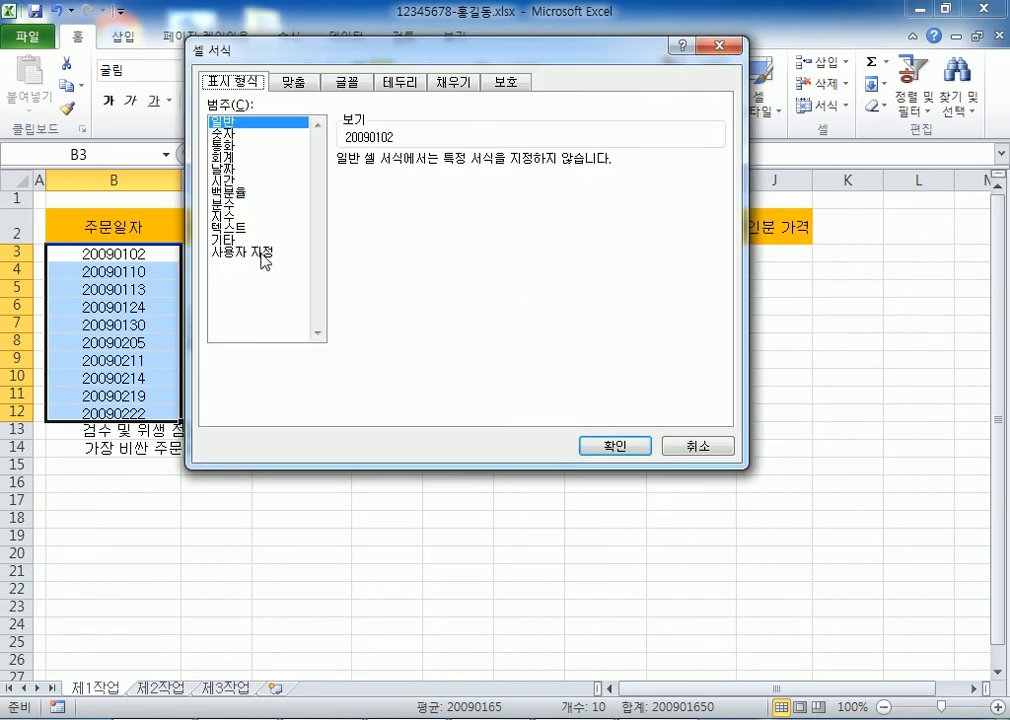
left_click(261, 253)
left_click_drag(417, 175, 298, 183)
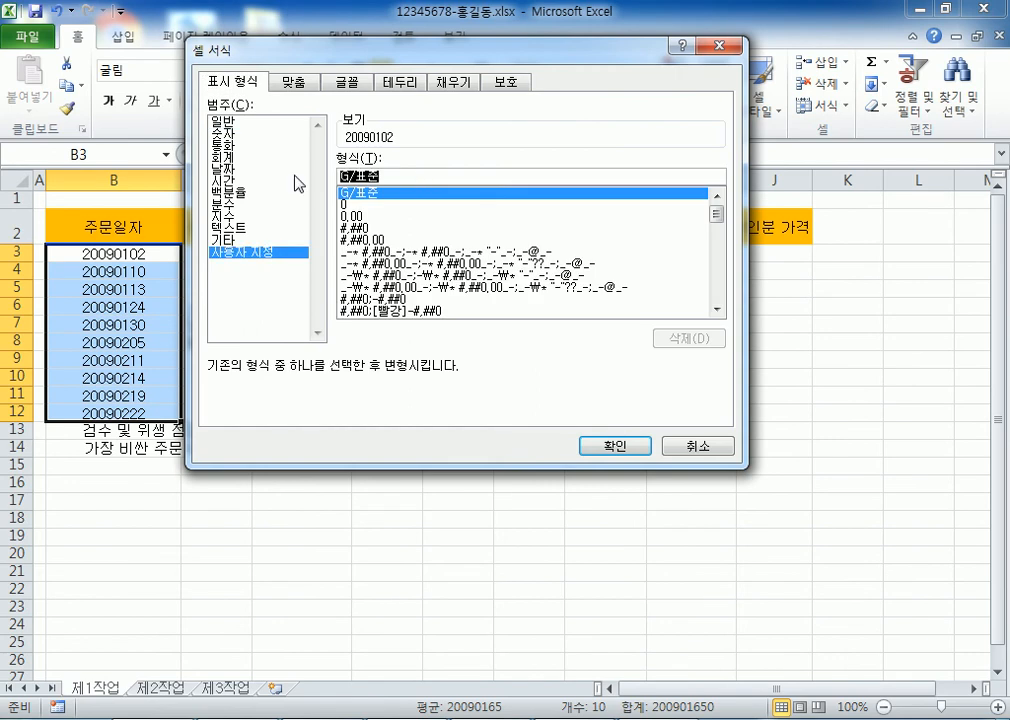
type("####년 ##월 ##일")
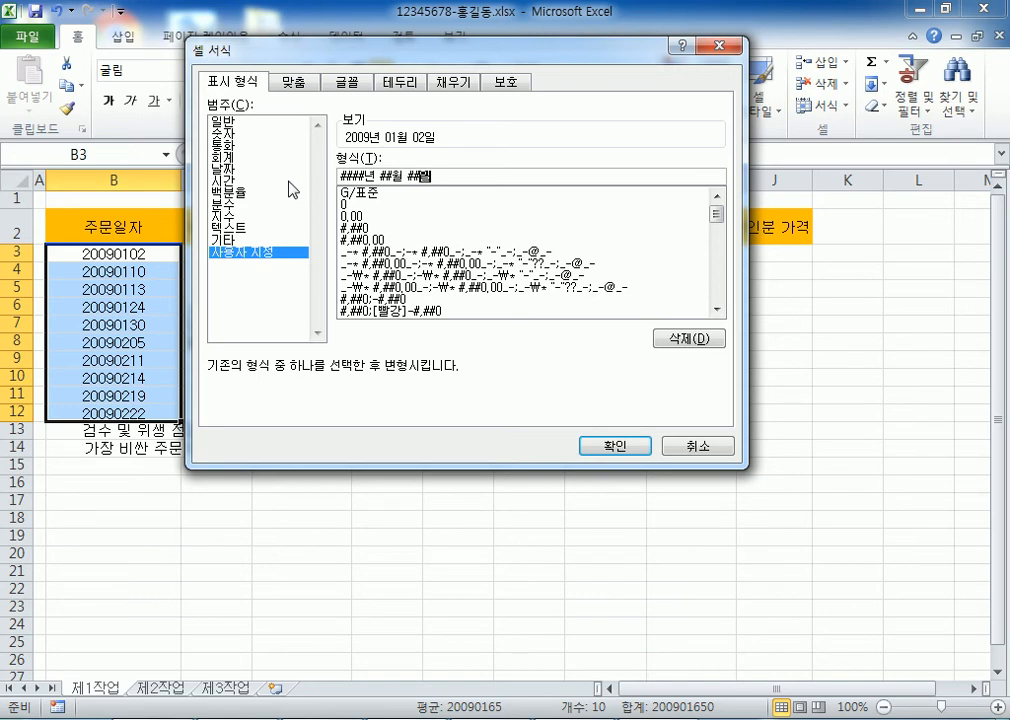
left_click(615, 446)
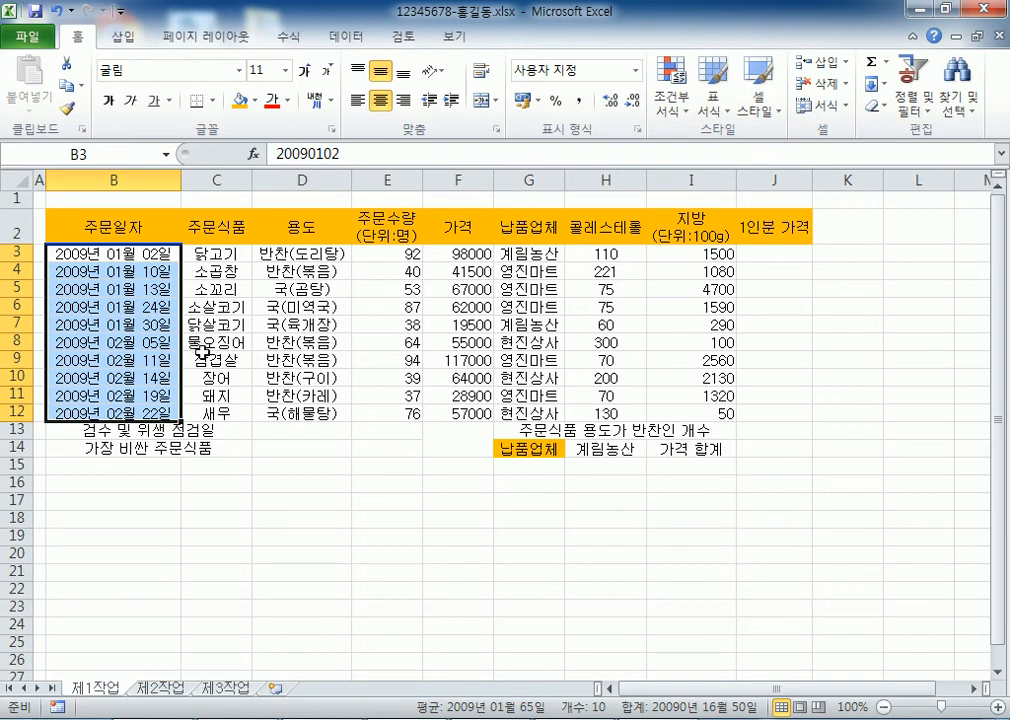
Start a custom number format for the 콜레스테롤 values in H3:H12 by adding mg after G/표준
left_click_drag(588, 254, 610, 413)
left_click_drag(637, 255, 622, 414)
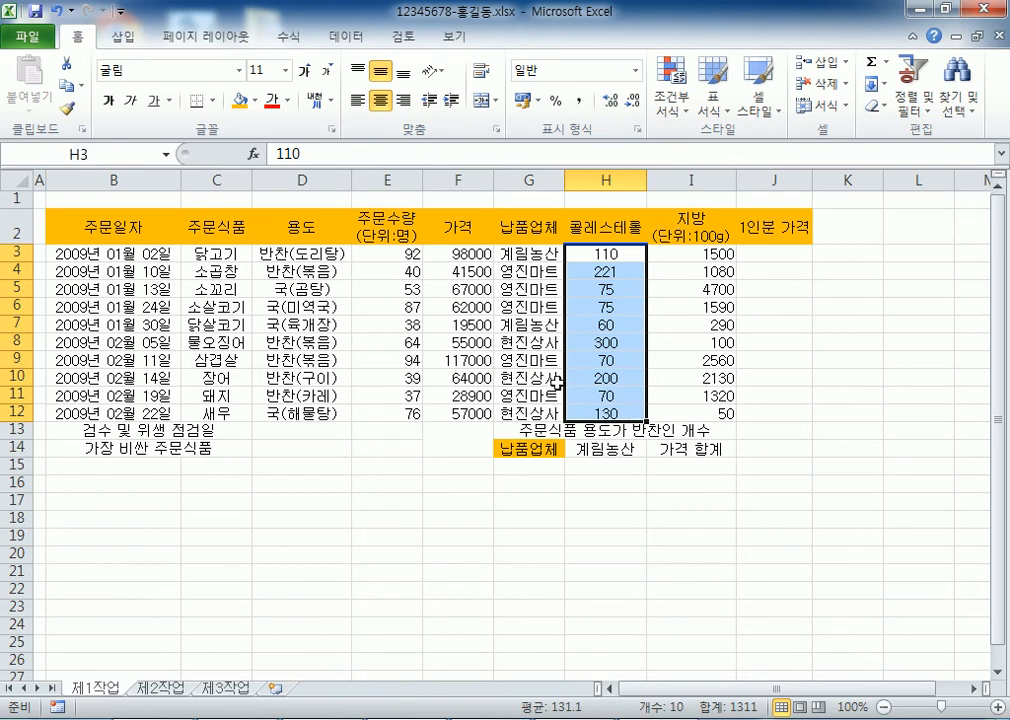
scroll(452, 303, "up", 3)
scroll(658, 344, "up", 1)
scroll(642, 327, "down", 1)
scroll(636, 318, "up", 1)
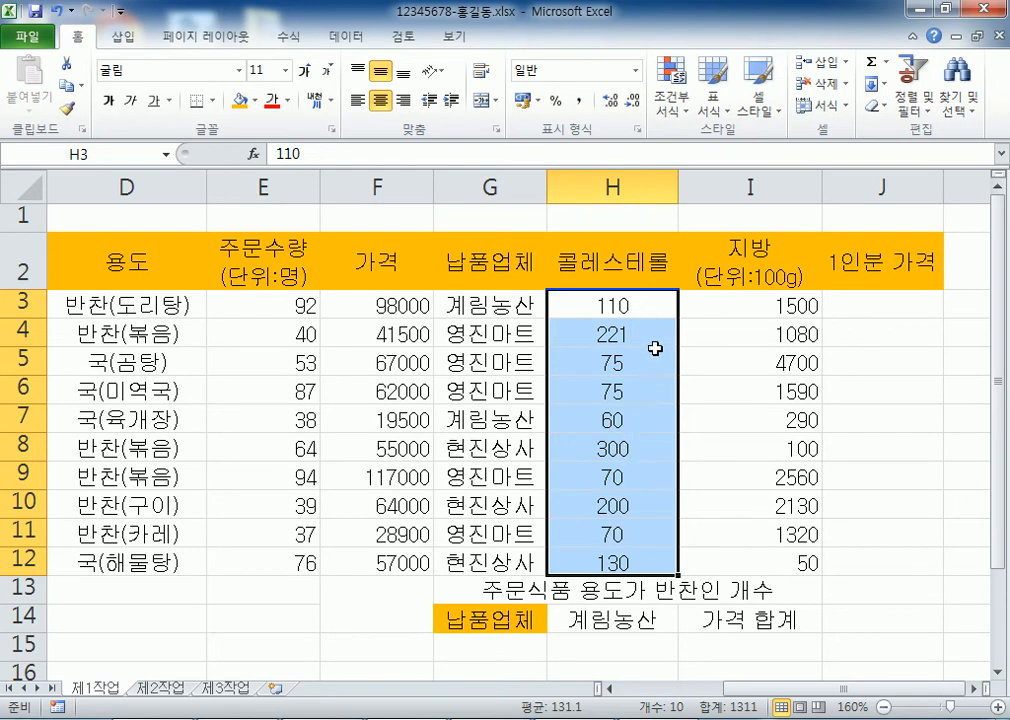
left_click_drag(638, 297, 640, 563)
key("ctrl+1")
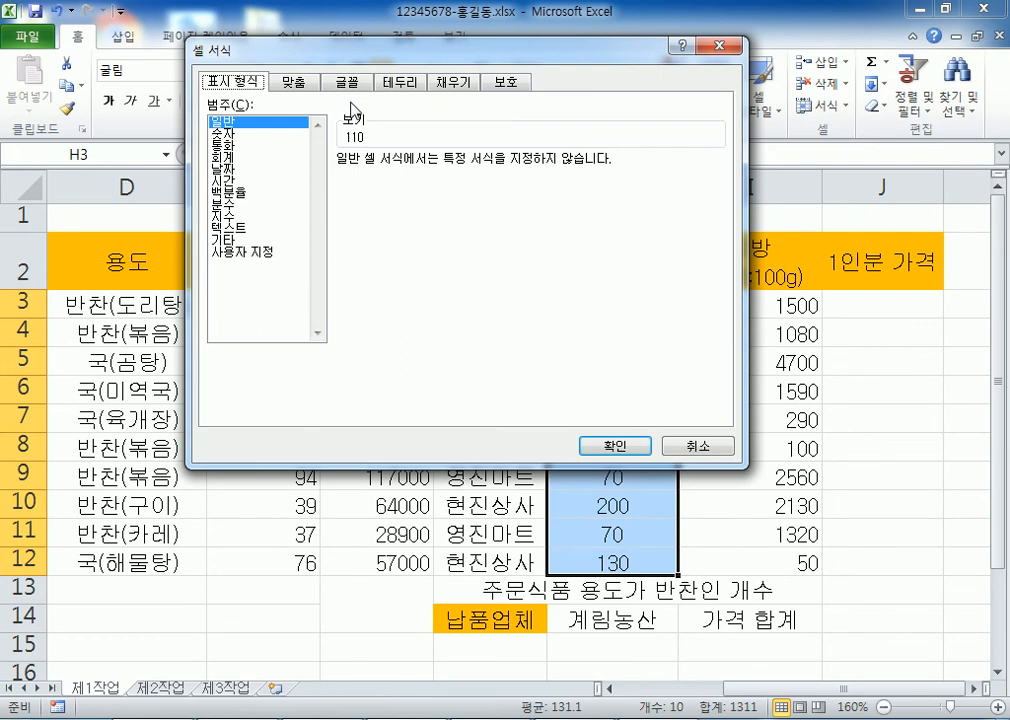
left_click(256, 257)
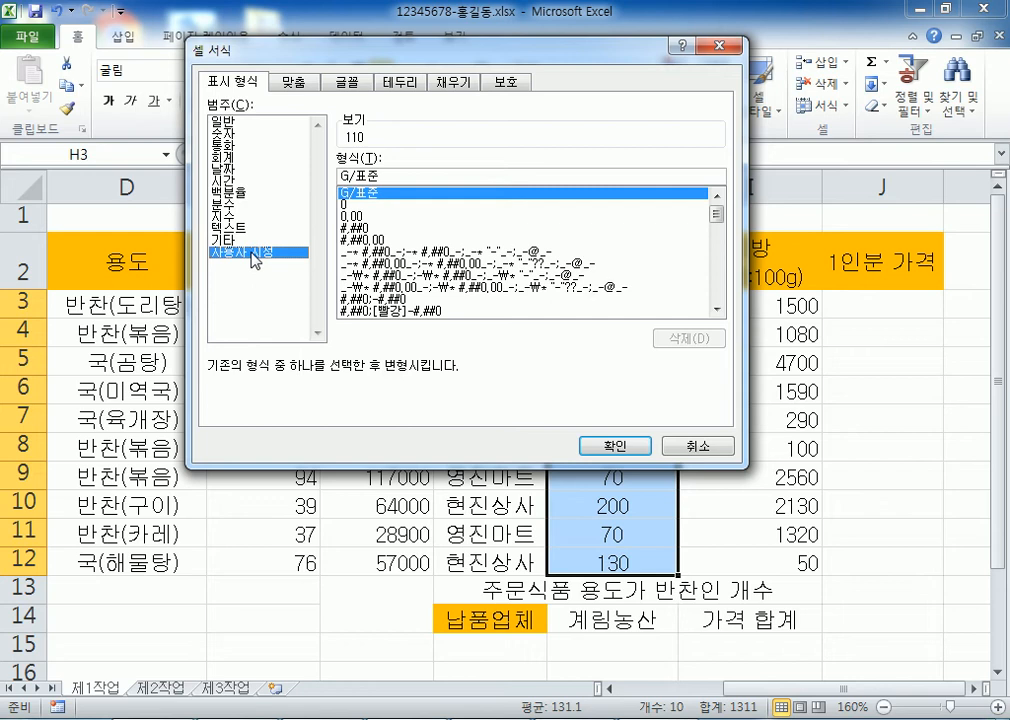
left_click(395, 178)
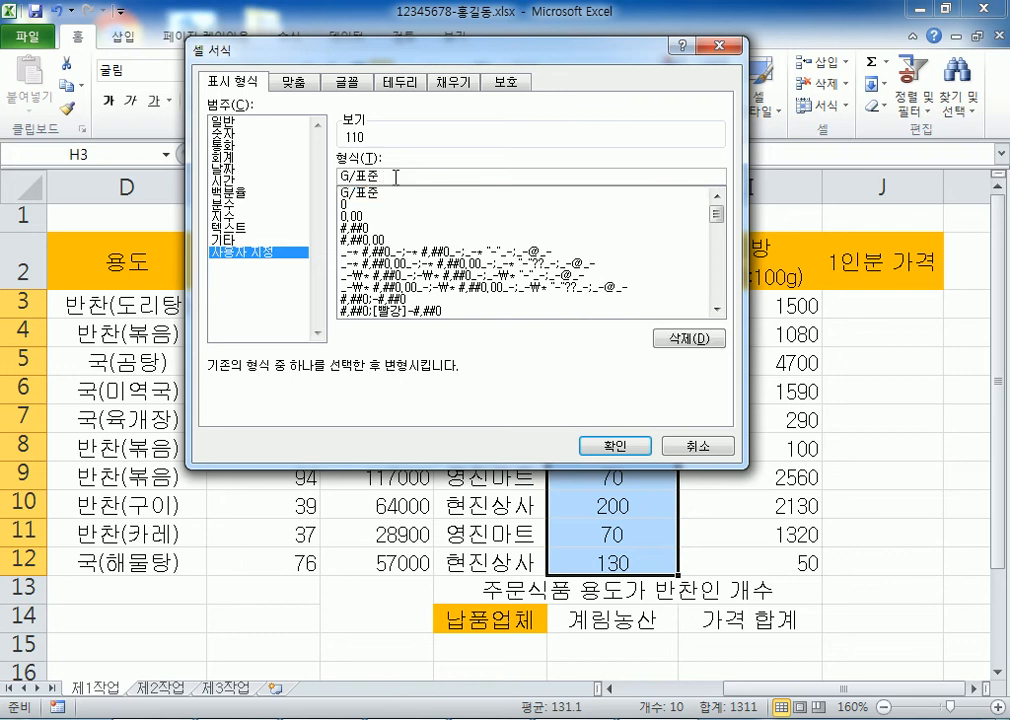
type("mg")
left_click_drag(378, 177, 439, 177)
key("BackSpace")
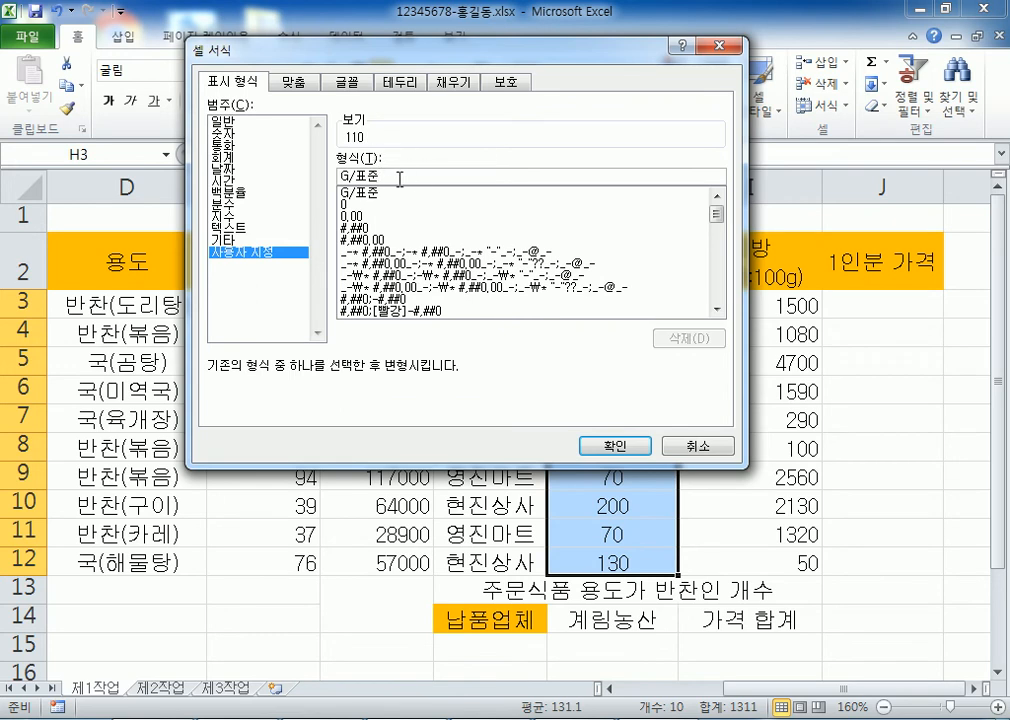
type("mg")
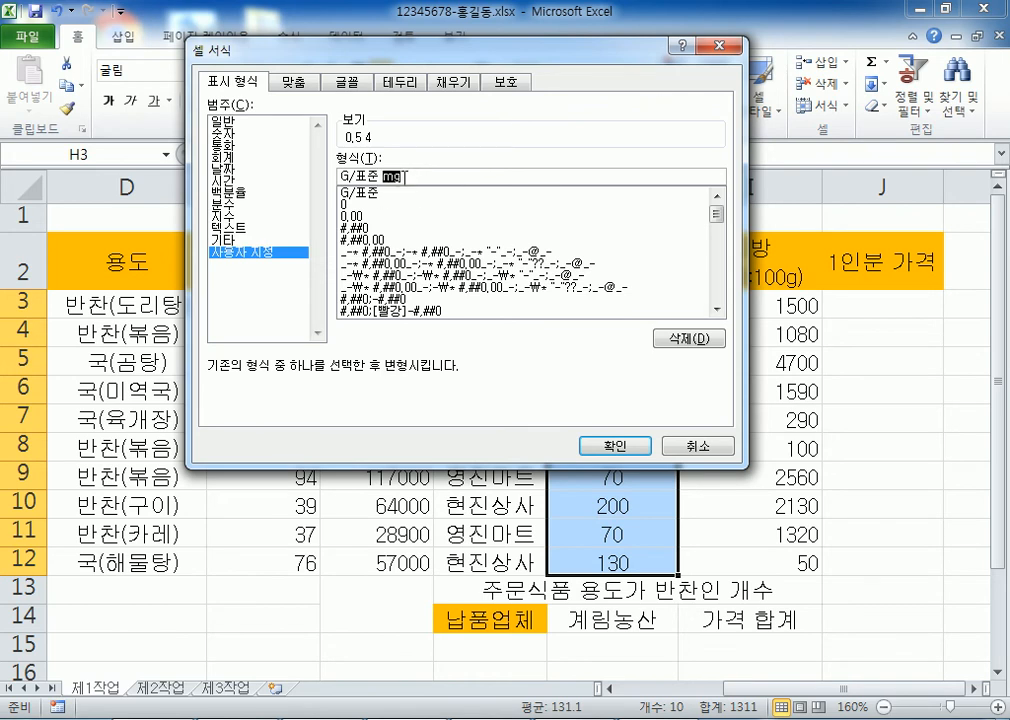
Enclose mg in quotation marks so the custom format code reads G/표준 "mg"
left_click(401, 177)
key("Left")
key("Left")
type("\"")
key("End")
type("\"")
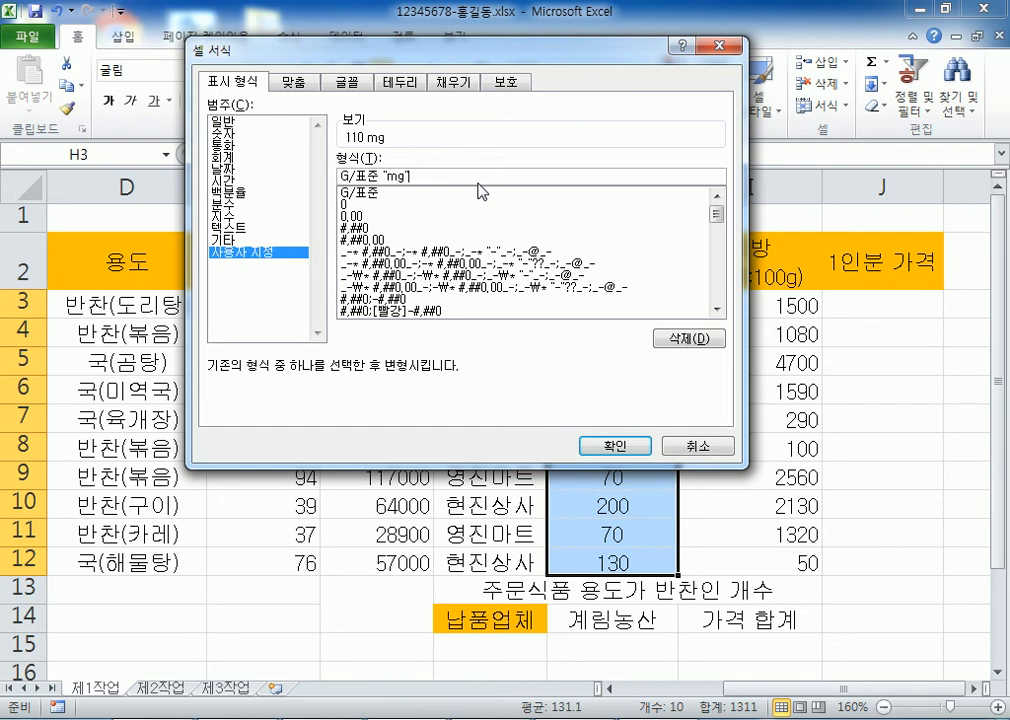
Remove and re-enter the quotation marks around mg, and apply the format G/표준 "mg" to H3:H12
left_click(385, 176)
key("BackSpace")
left_click(473, 176)
key("BackSpace")
left_click(387, 178)
type("\"mg\"")
type("\"")
left_click(383, 176)
left_click(600, 447)
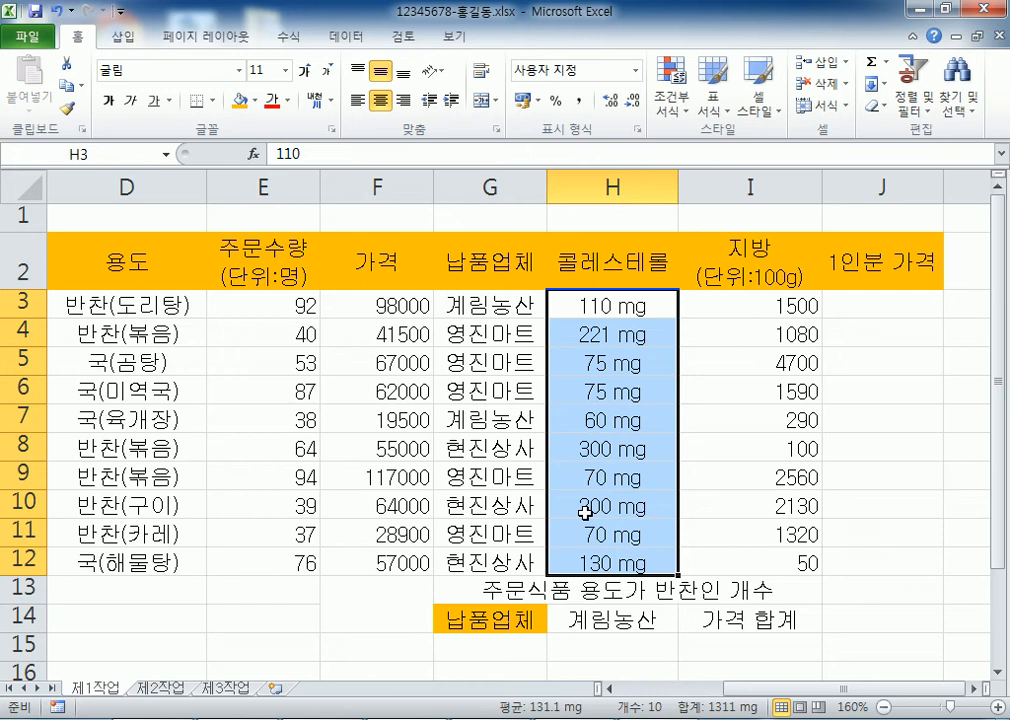
Review the formatted 주문일자 values in B3:B12 and the cells along row 3, ending on the 닭고기 cell C3
key("Home")
left_click_drag(228, 304, 168, 553)
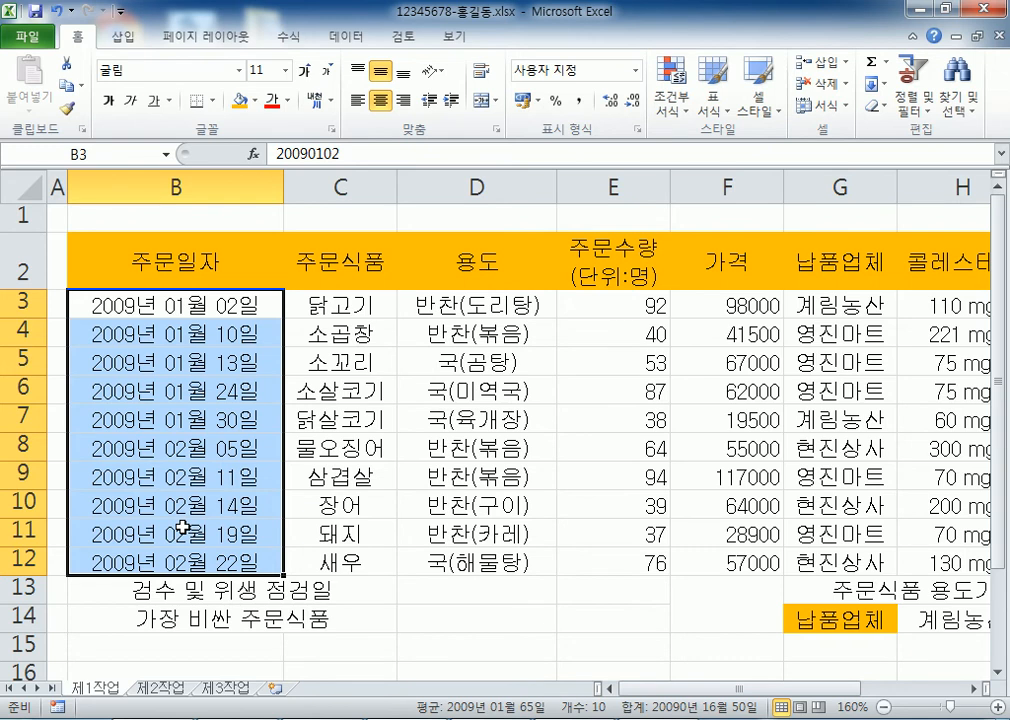
key("Right")
key("Right")
key("Right")
key("Right")
key("Right")
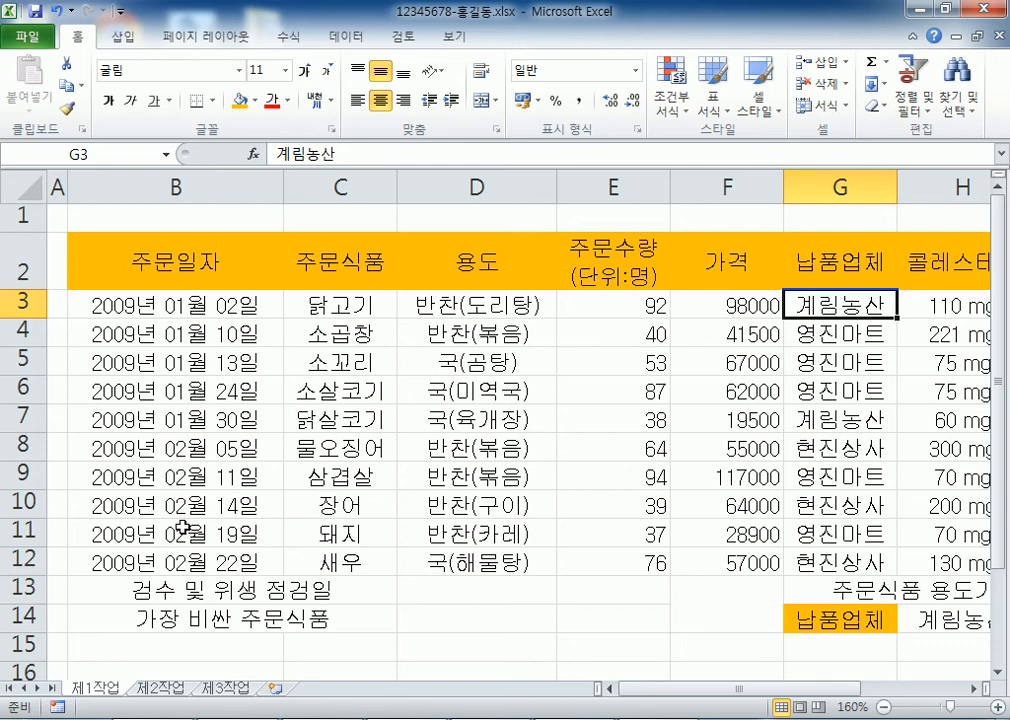
key("Left")
key("Left")
key("Left")
key("Left")
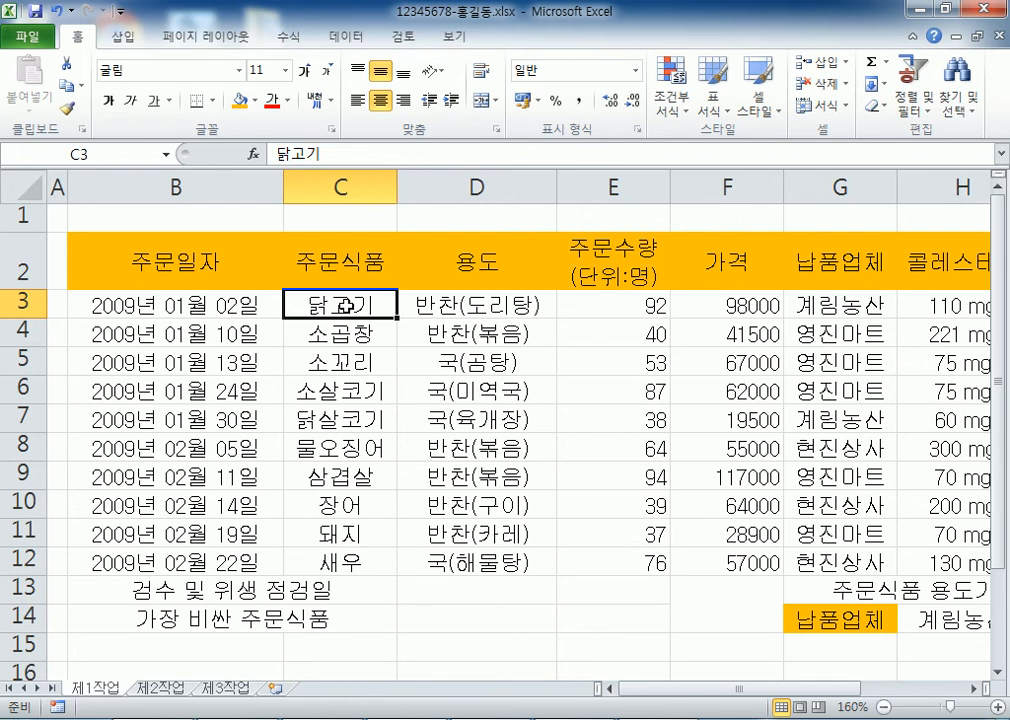
Look up the available commands for inserting a memo (메모) on the 닭고기 cell C3
left_click(405, 42)
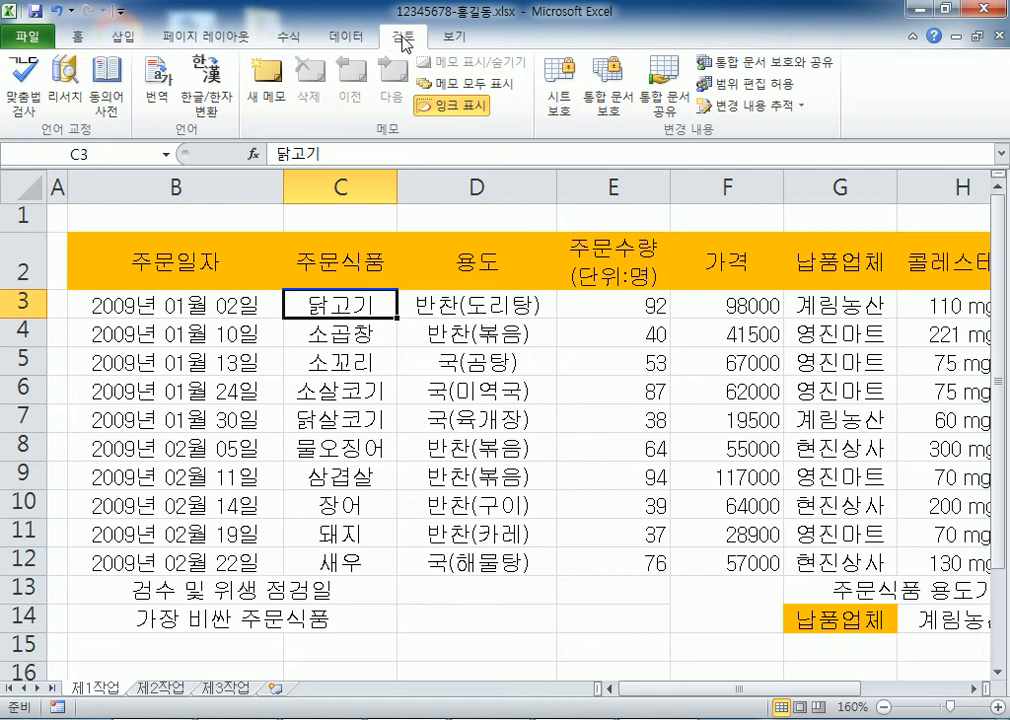
left_click(84, 38)
left_click(124, 38)
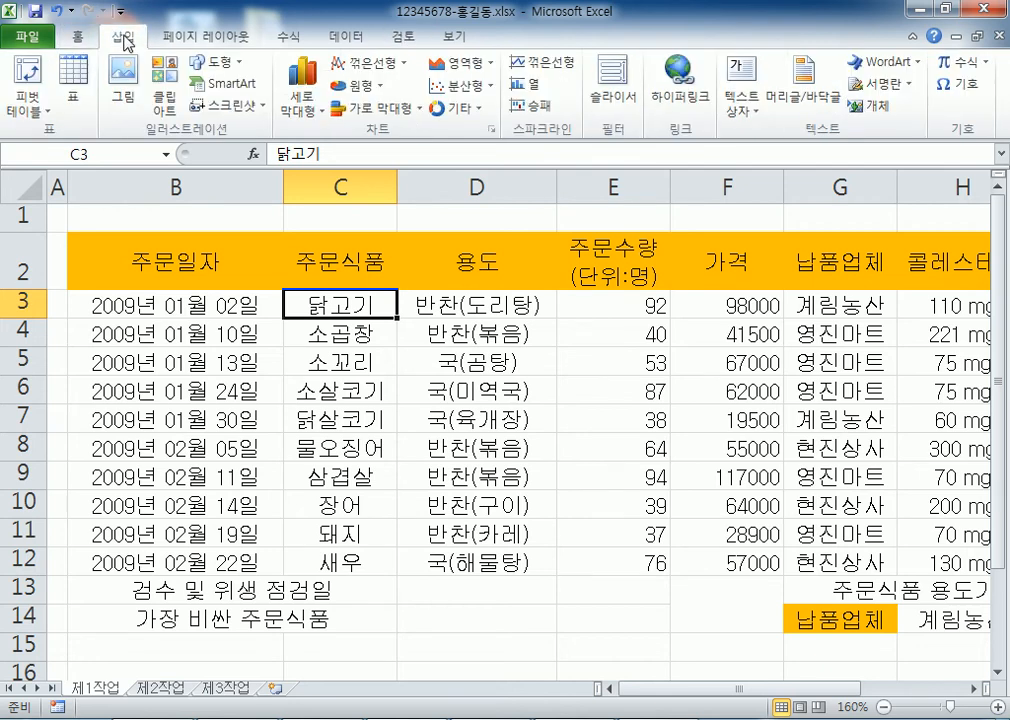
left_click(400, 40)
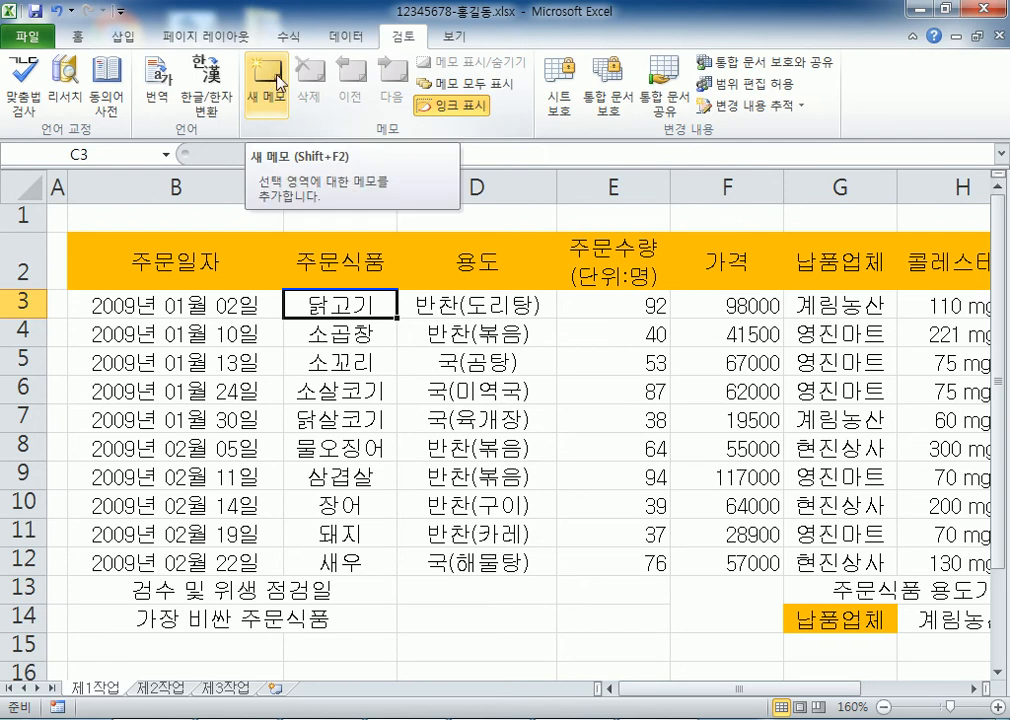
right_click(360, 312)
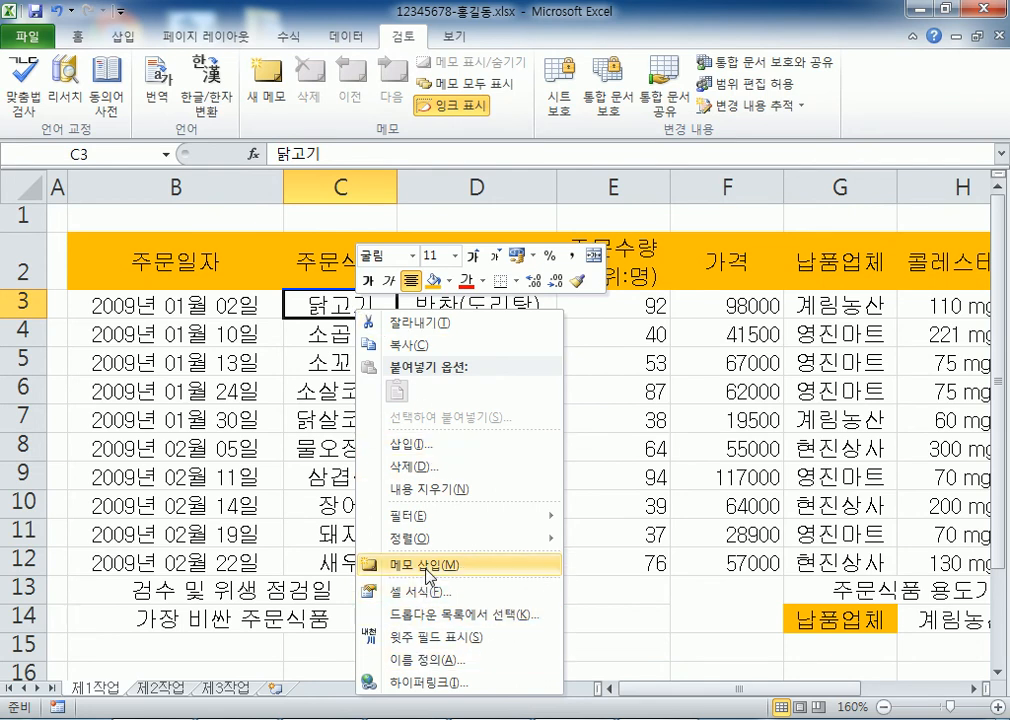
left_click(322, 300)
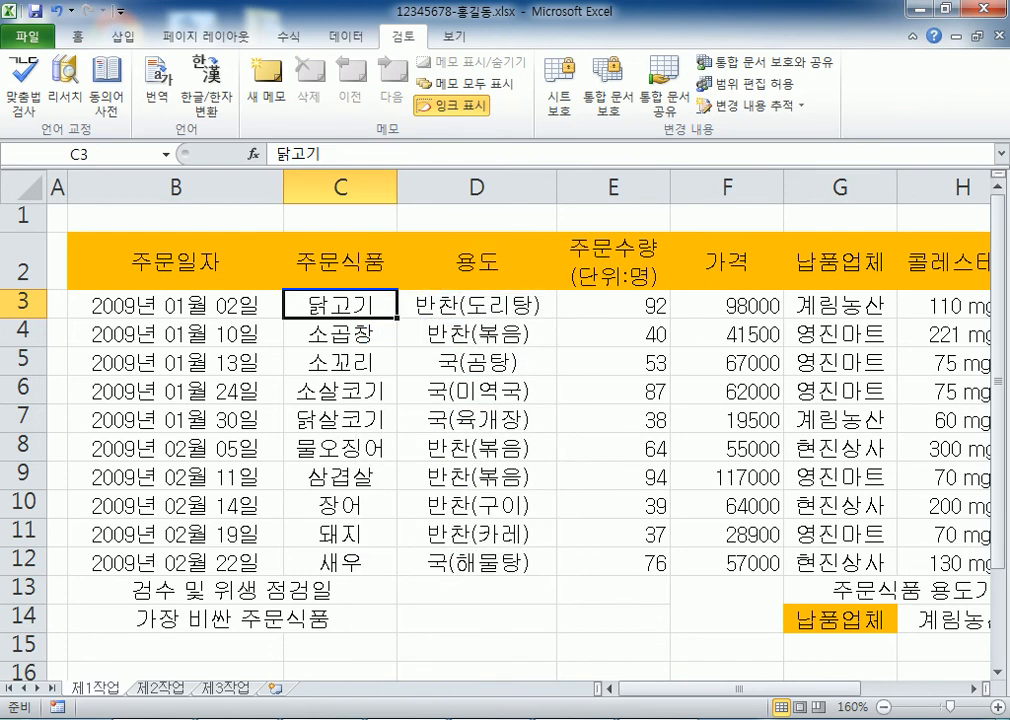
Switch to Notepad and write the heading "컴퓨터를 잘 하는 방법" below the format code, separated by a blank line
left_click(624, 717)
scroll(388, 422, "down", 2)
key("Return")
type("컴퓨")
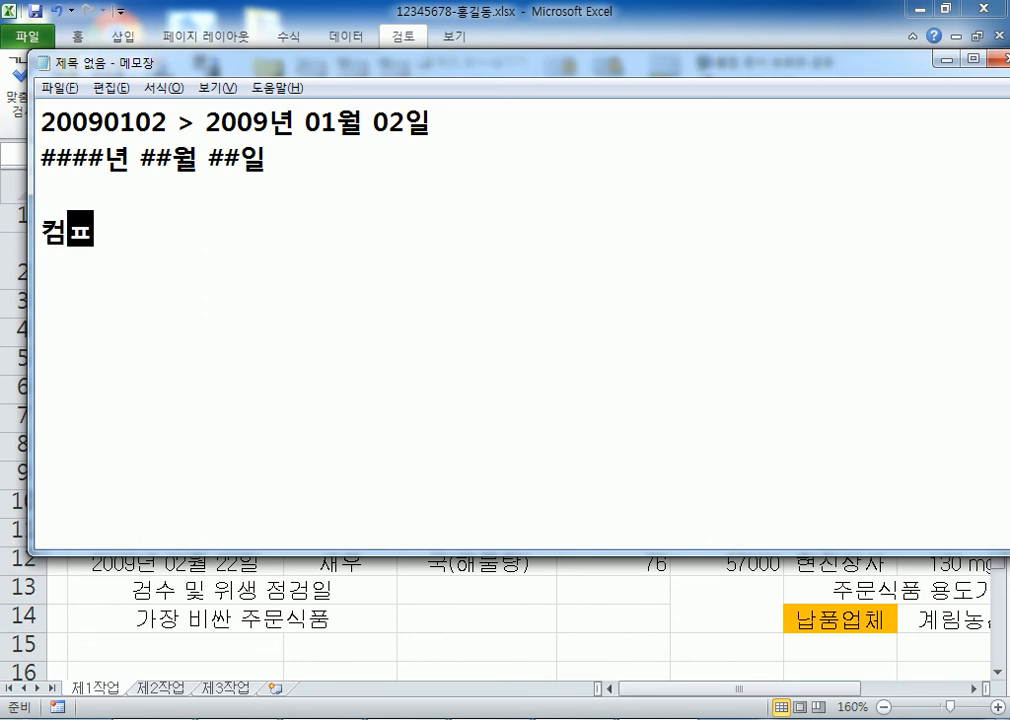
type("터를 잘 ")
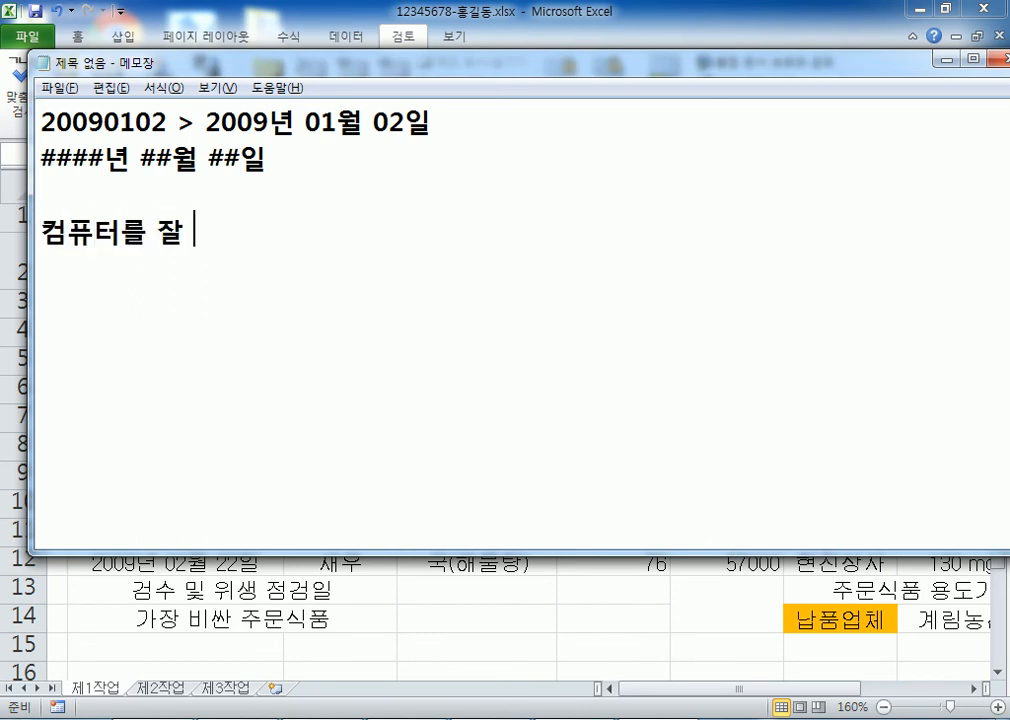
type("하는 방버")
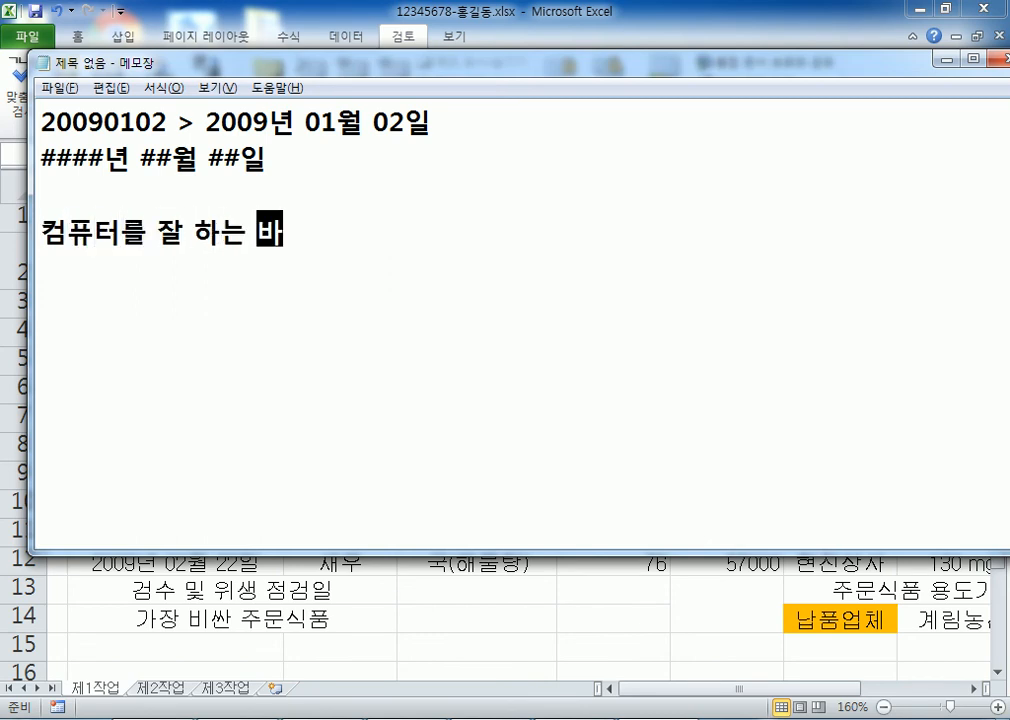
type("ㅂ")
key("Return")
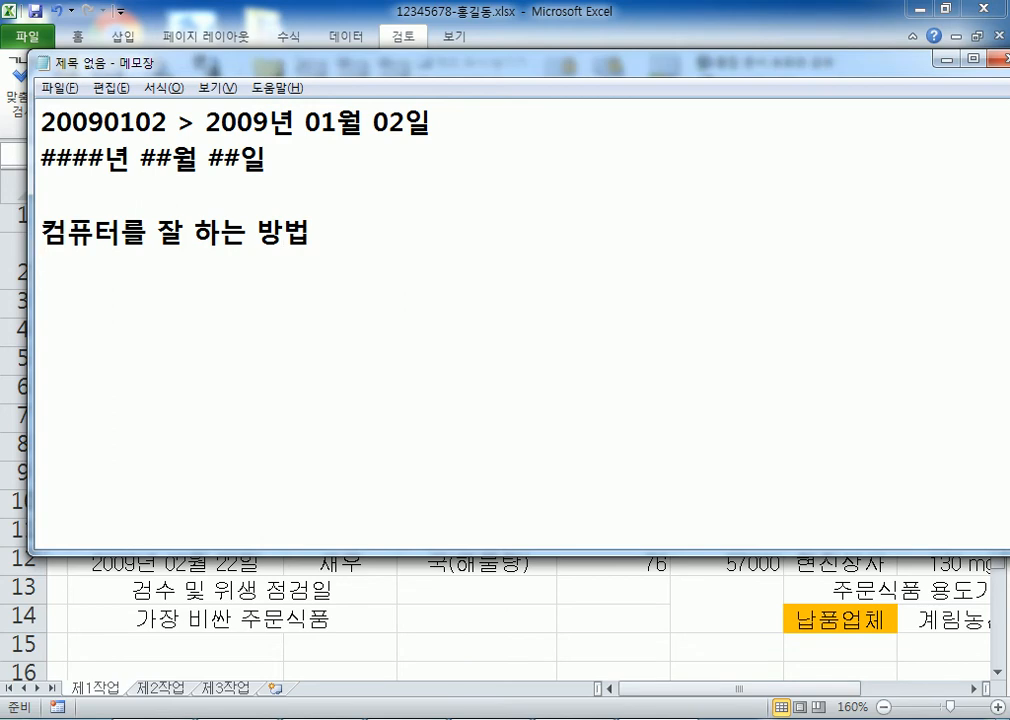
Write "그중에 한가지 : 마우스 클릭, 더블클릭, 바로가기메뉴" on the line below the heading
type("그중에 한가")
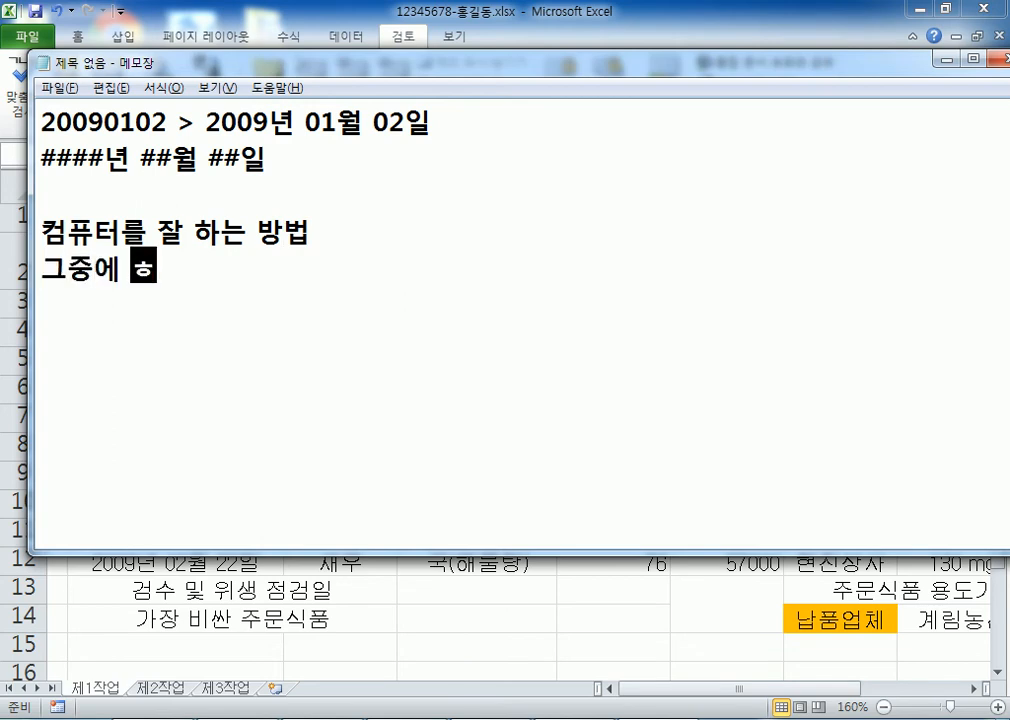
type("지 ")
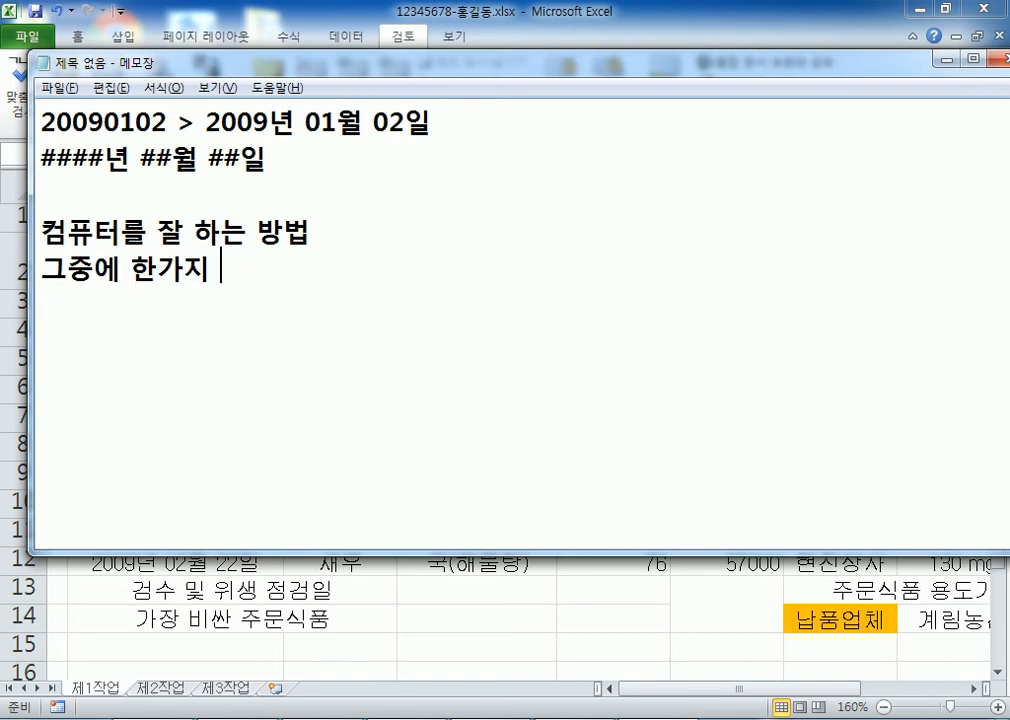
type(": 마웃스 클릭, ")
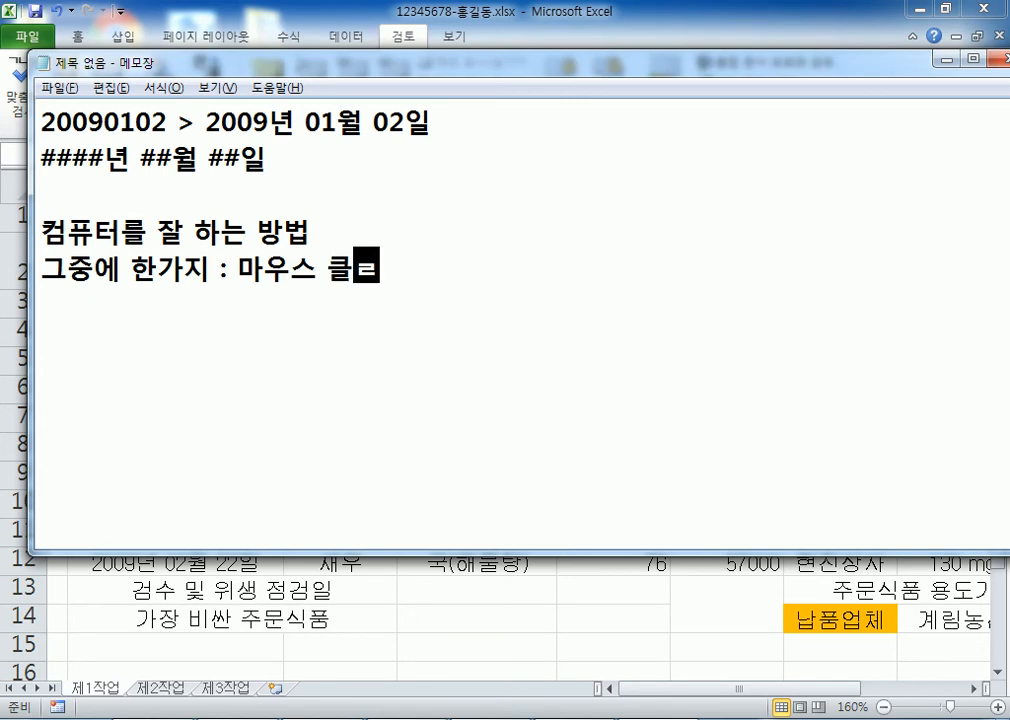
type("더")
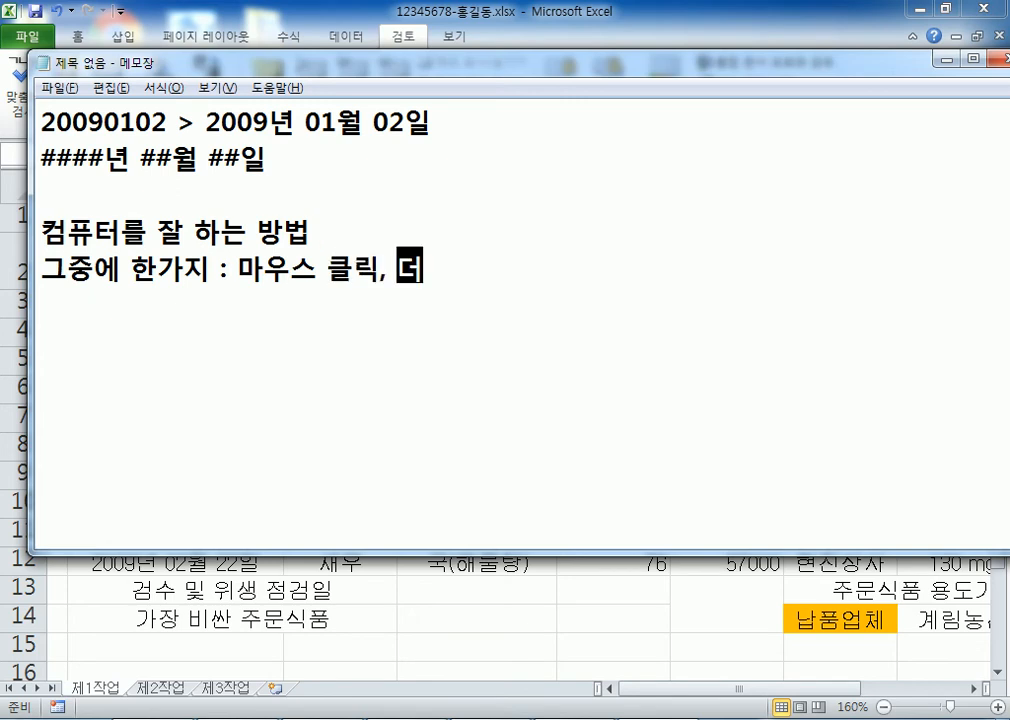
type("블클ㄹ릭, ")
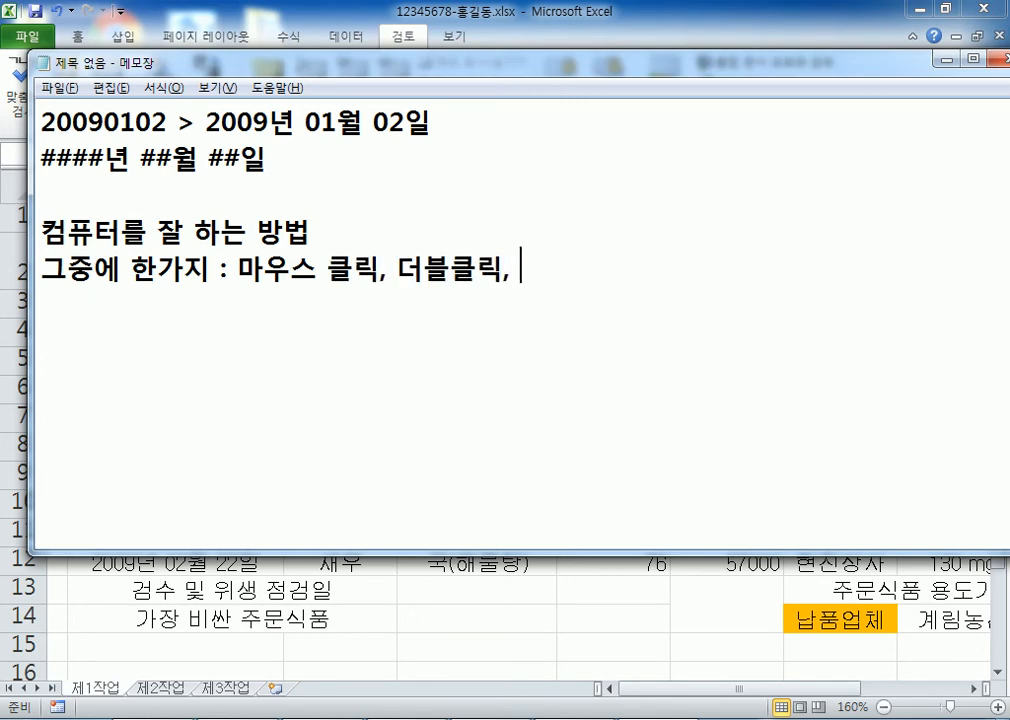
type("ㅁ바로가기멘")
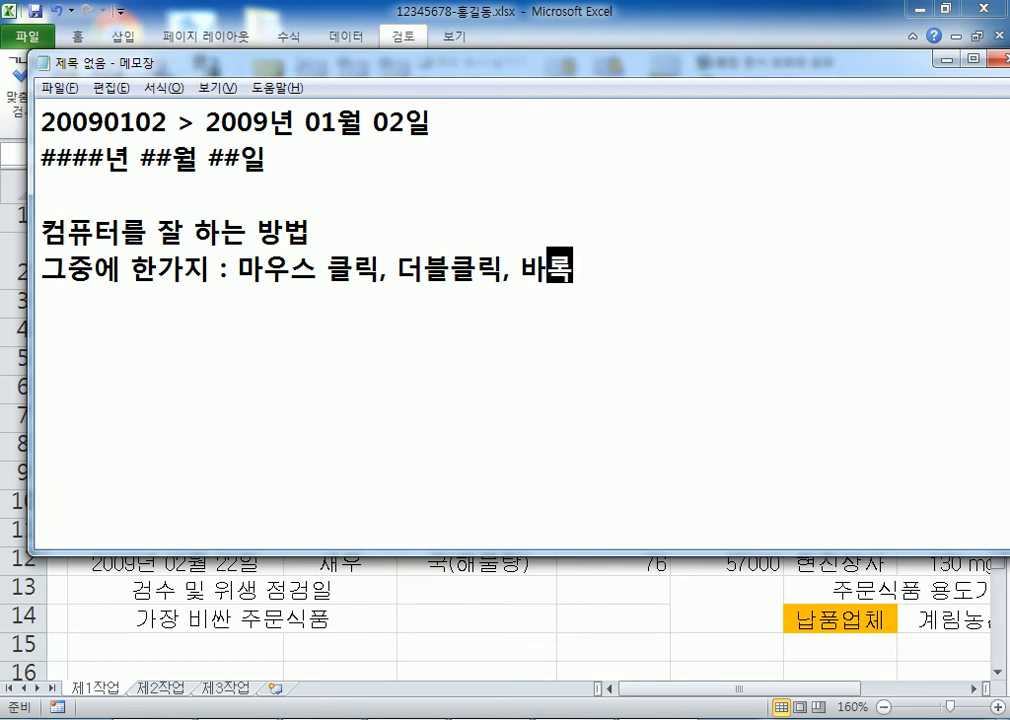
type("뉴")
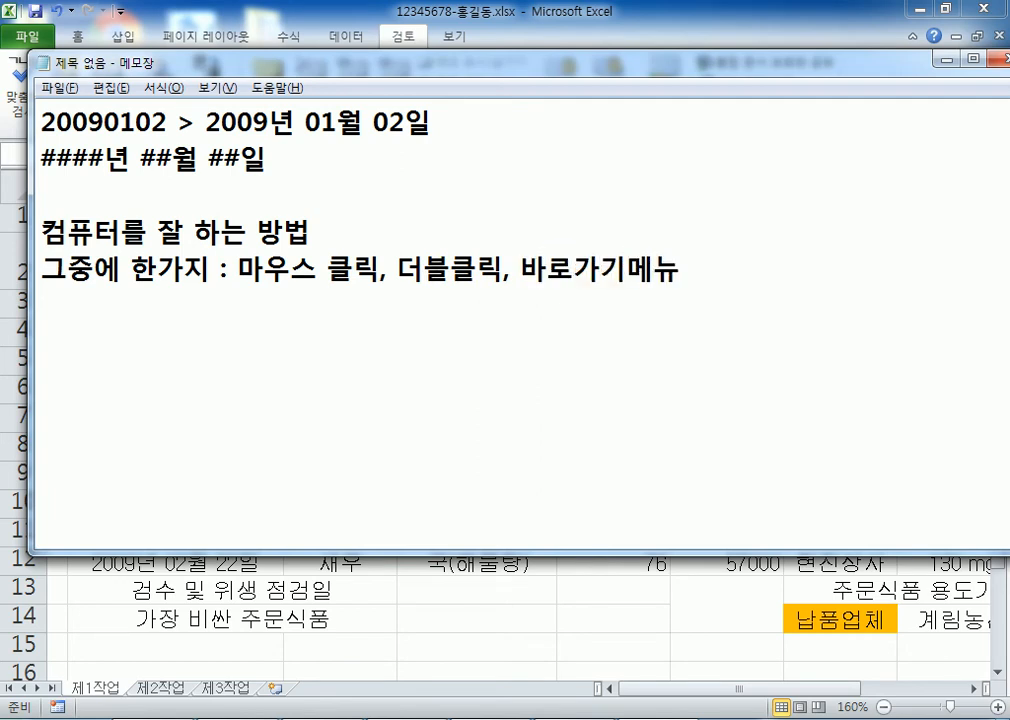
Put a space in "바로가기 메뉴" at the end of the note line and append "(마/오)" to it
key("Left")
key("Left")
key("Right")
key("Right")
type("(ㅁ")
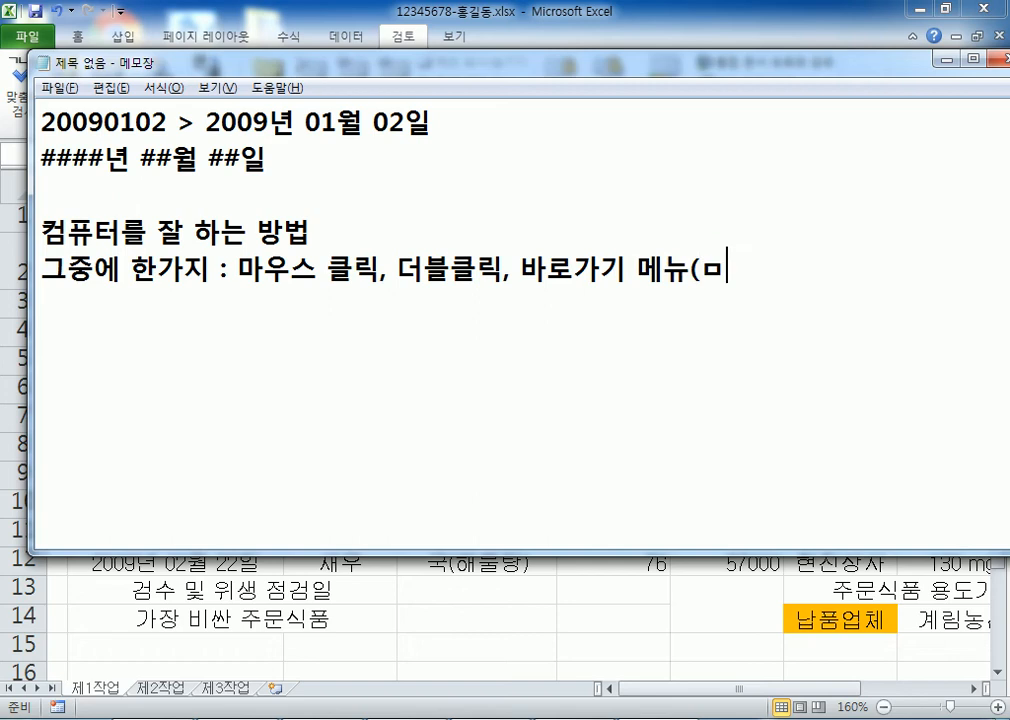
key("BackSpace")
type("마/ㅇㅎ")
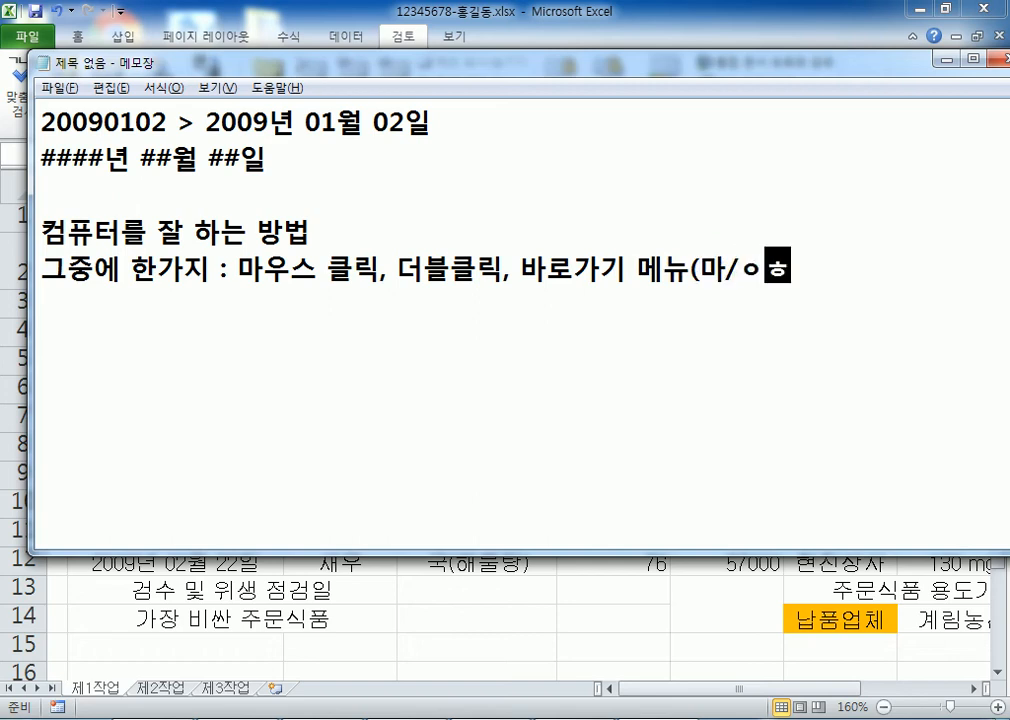
key("BackSpace")
key("BackSpace")
type("오)")
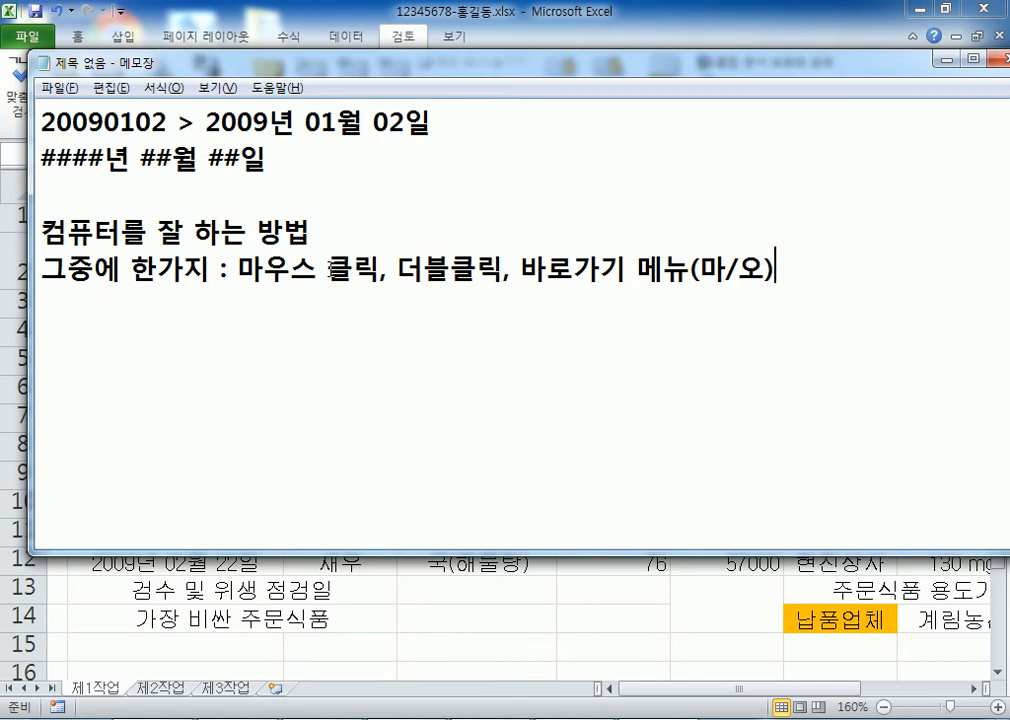
Compare the shortcut menu of the 닭고기 cell C3 in Excel with the one for the Notepad text, highlighting "바로가기 메뉴" in the note
key("alt+Tab")
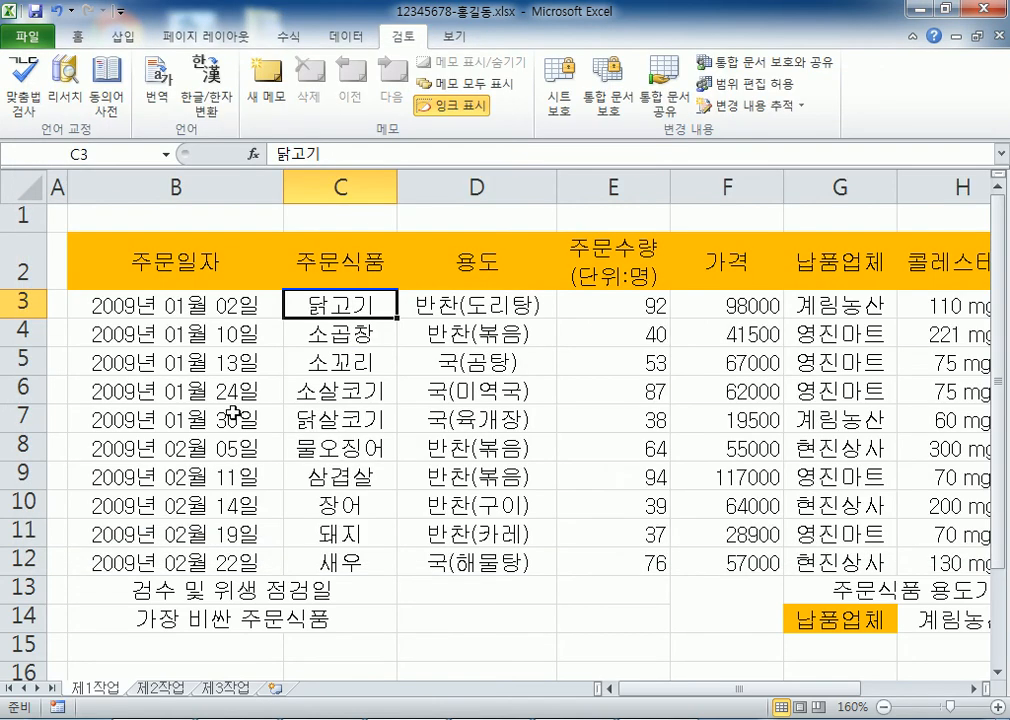
right_click(357, 307)
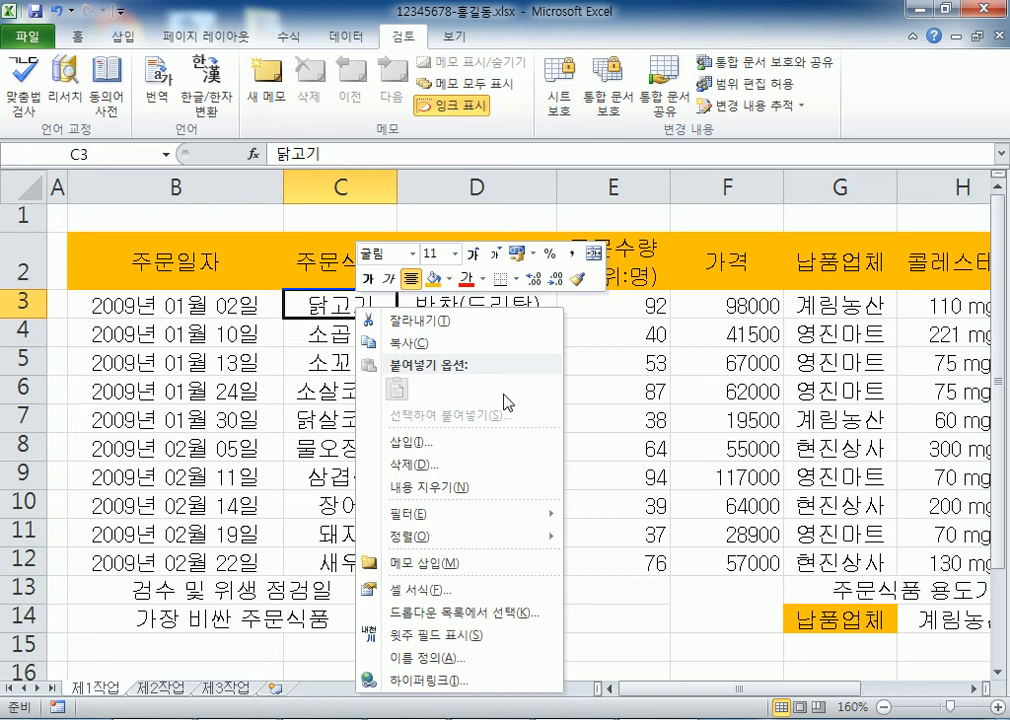
key("alt+Tab")
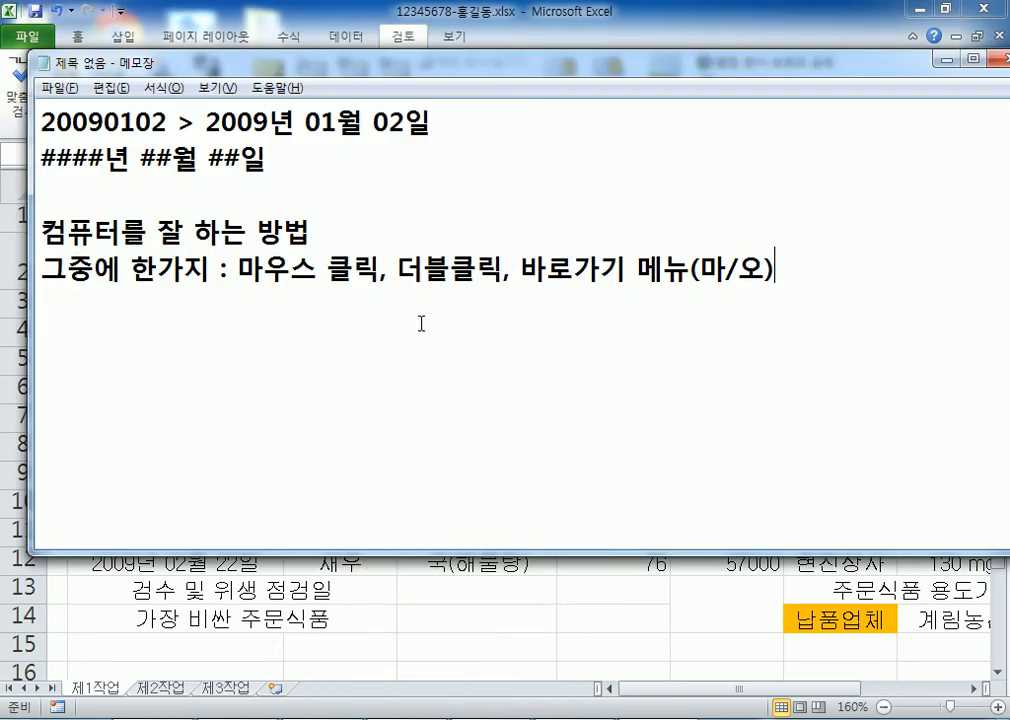
right_click(347, 272)
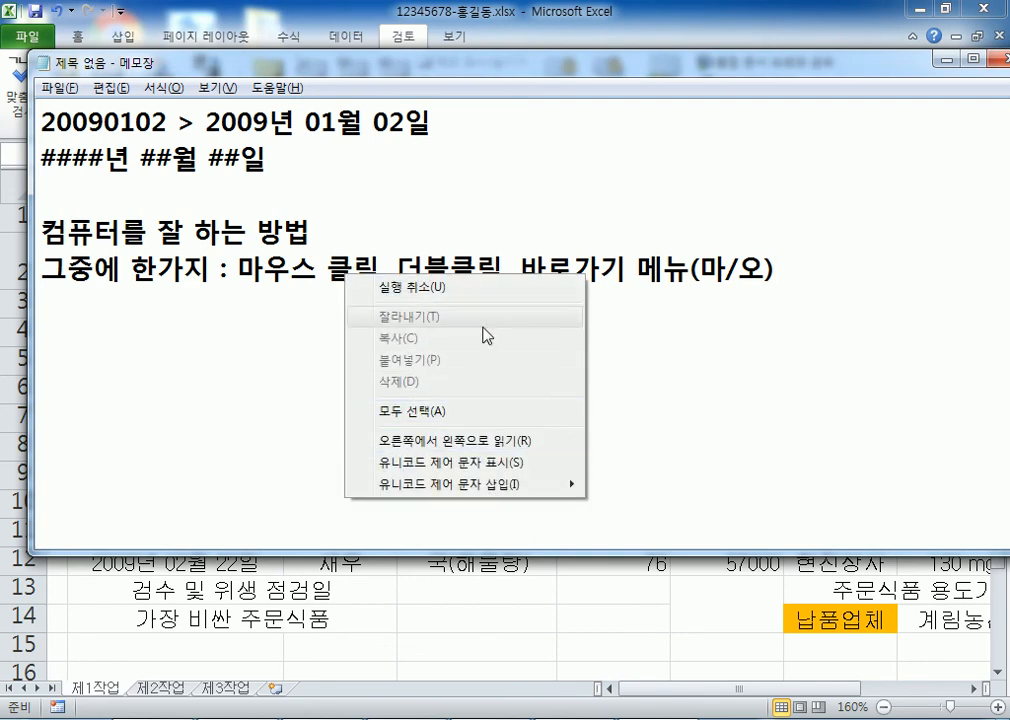
left_click_drag(524, 265, 684, 269)
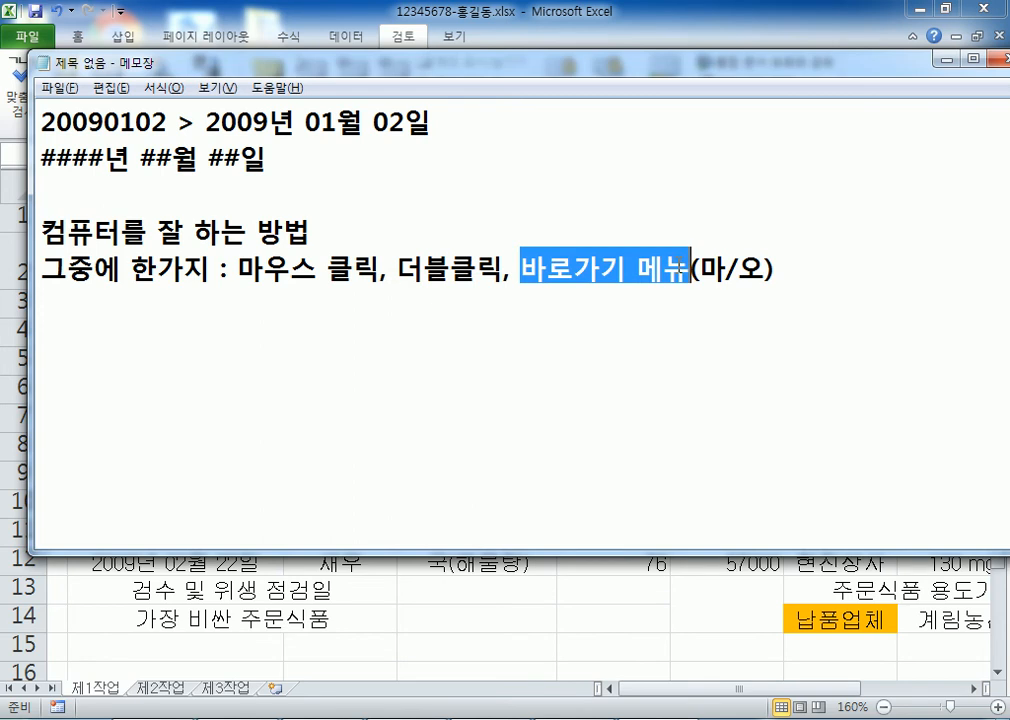
left_click(793, 269)
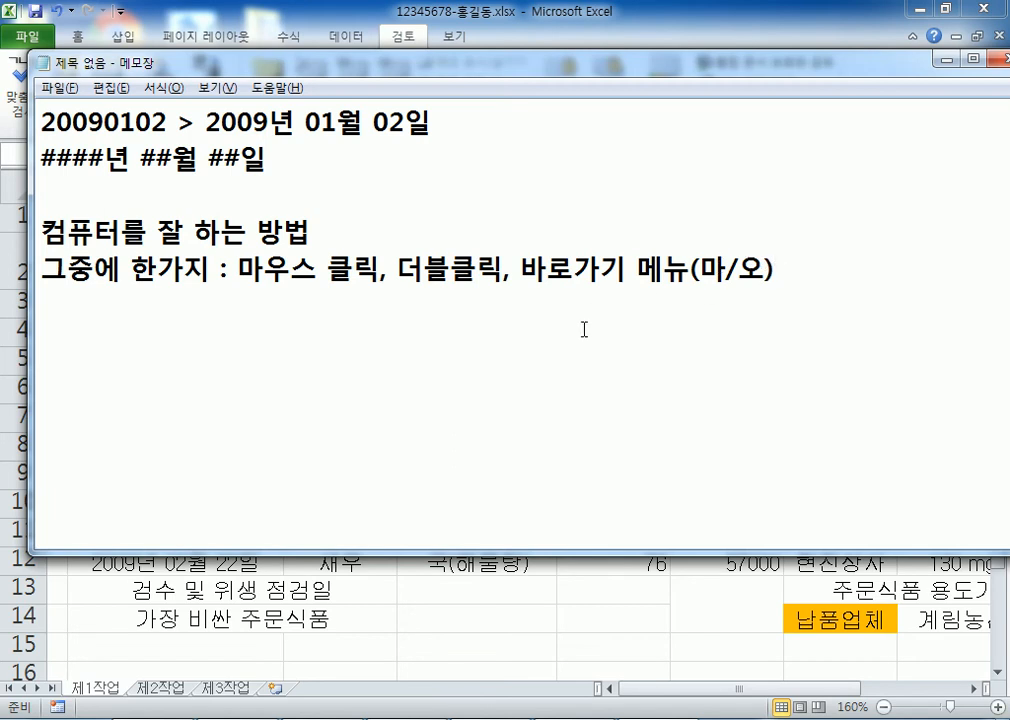
Switch back to Excel and insert a memo on the 닭고기 cell C3 with the text "닭고기 가슴살"
key("alt+Tab")
right_click(372, 313)
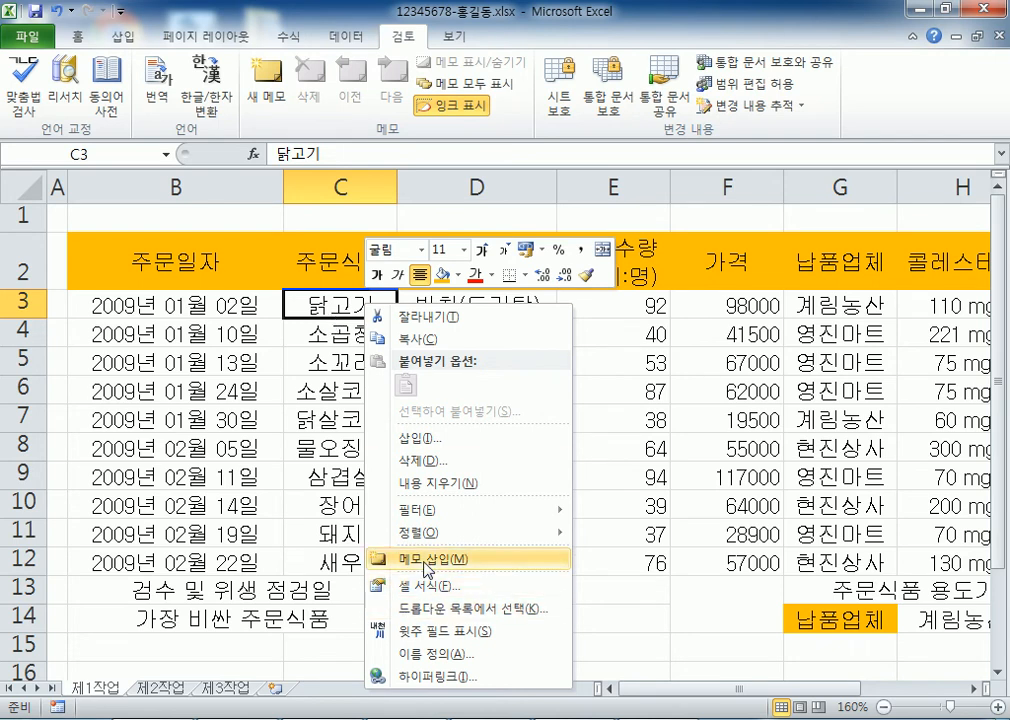
left_click(427, 564)
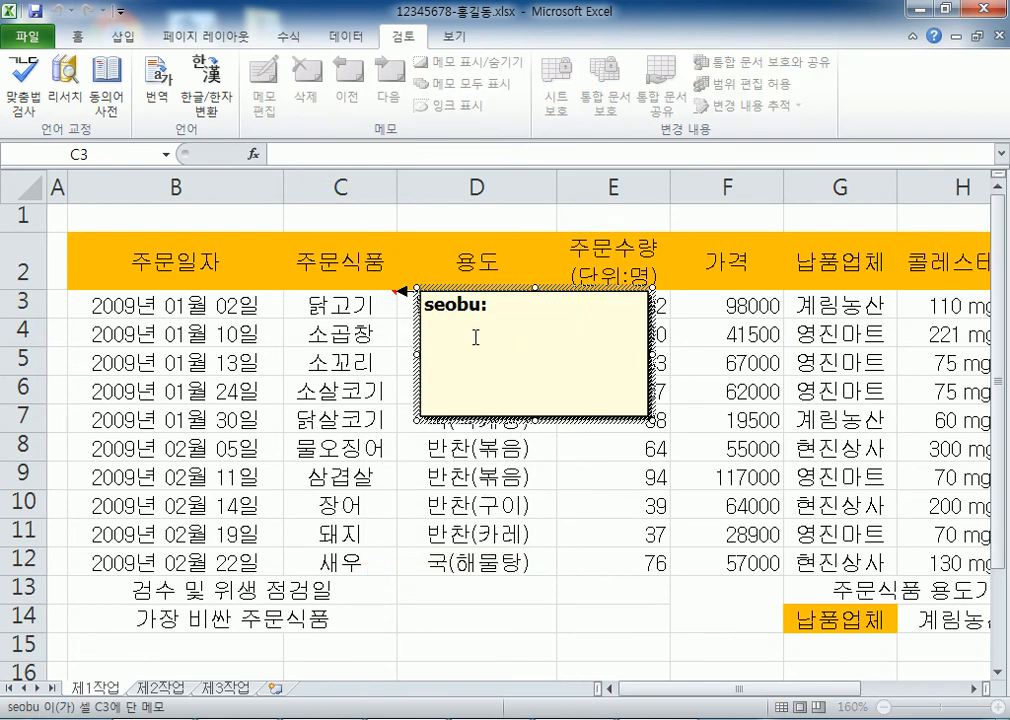
type("ekf")
key("BackSpace")
key("BackSpace")
key("BackSpace")
key("Hangul")
type("다ㄺ고기 가스")
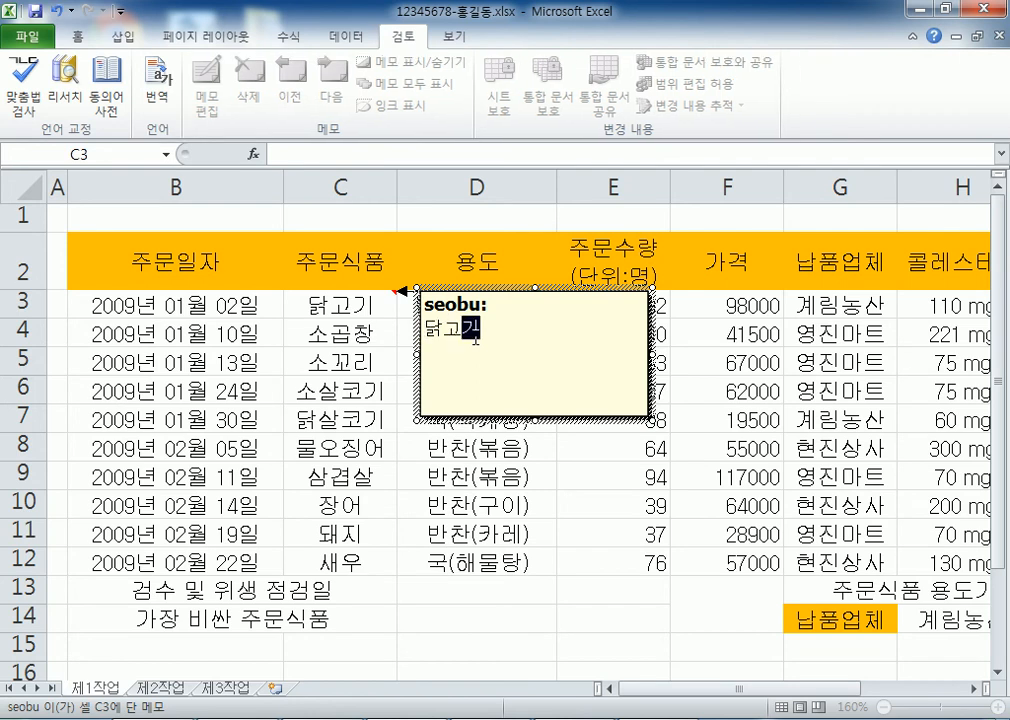
type("ㅁ살")
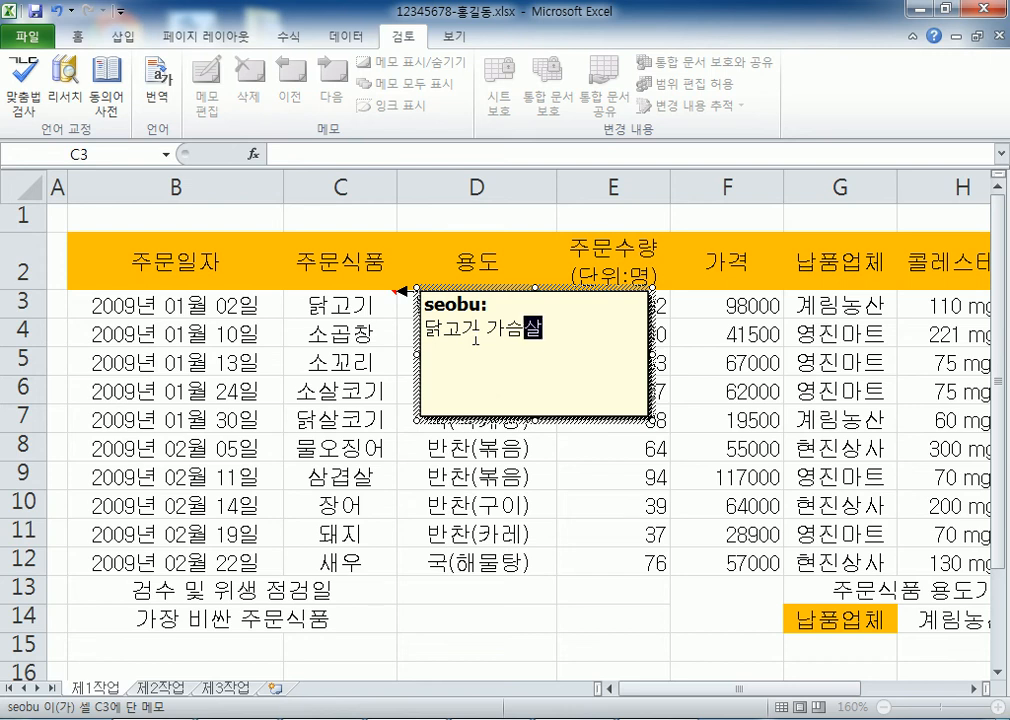
Compare the author name in the C3 memo with the Windows account name, and delete the author line from the memo
left_click_drag(506, 307, 398, 291)
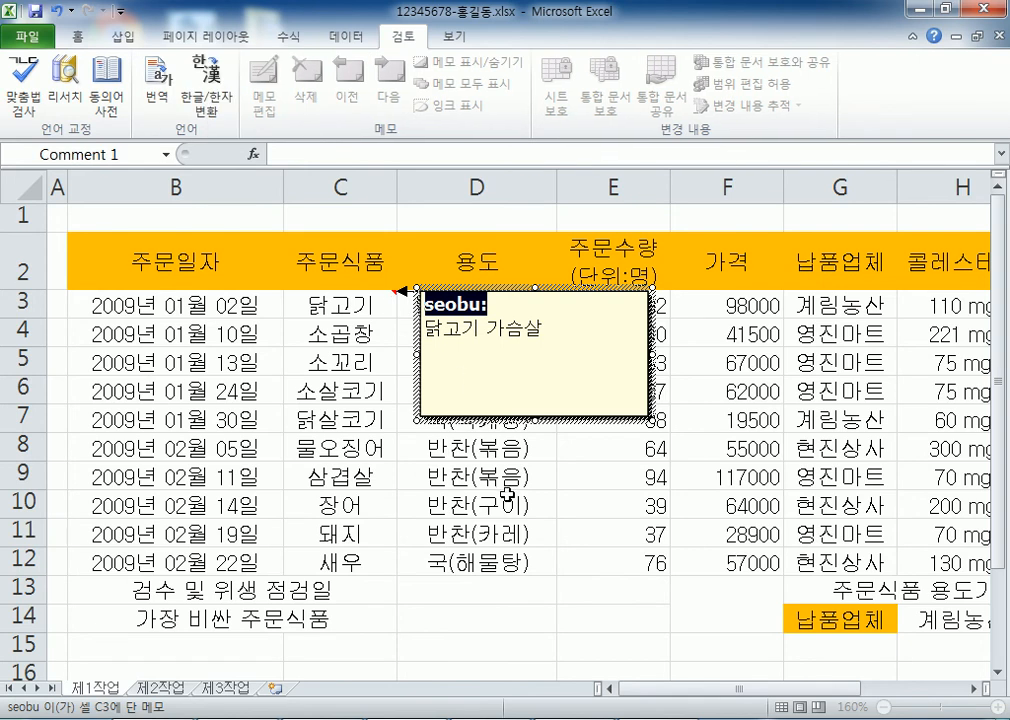
key("super")
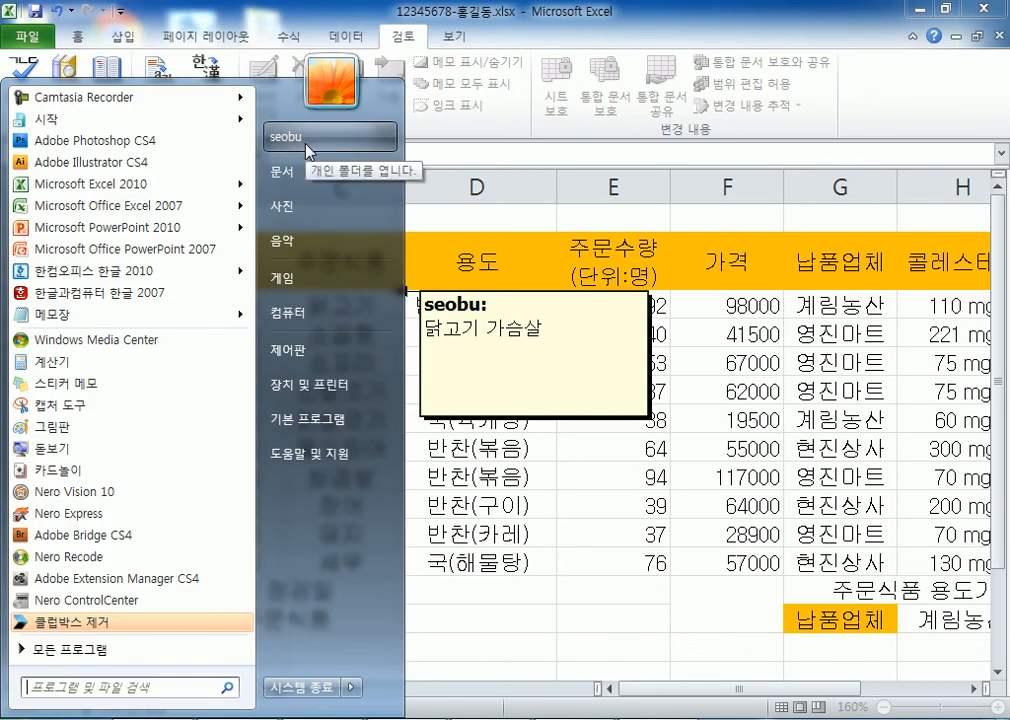
left_click(518, 310)
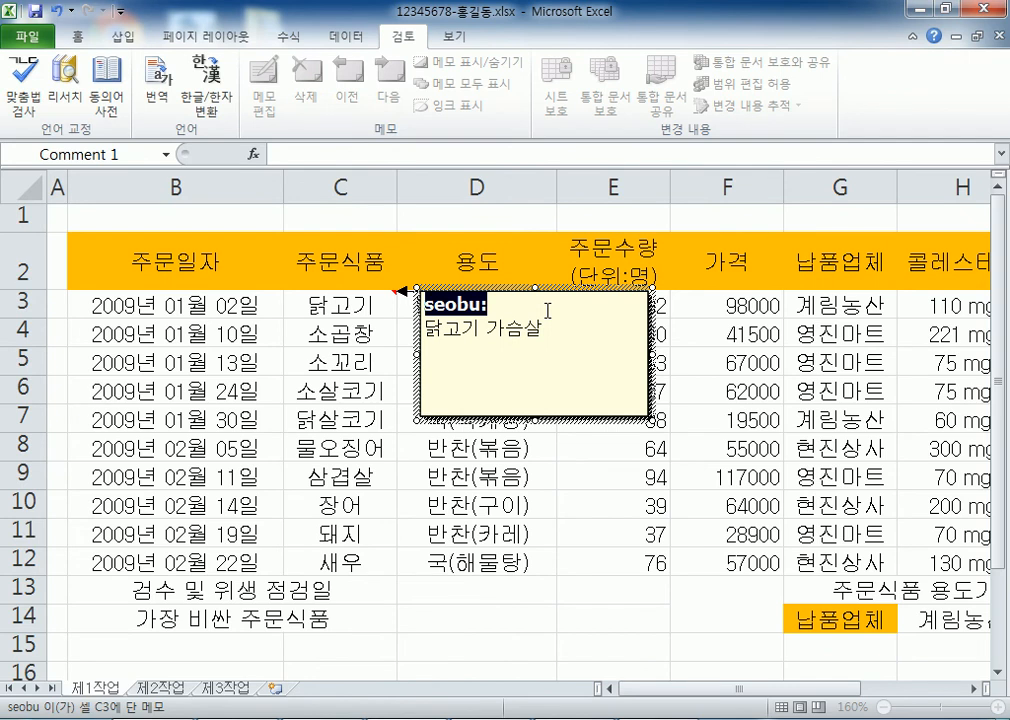
key("Delete")
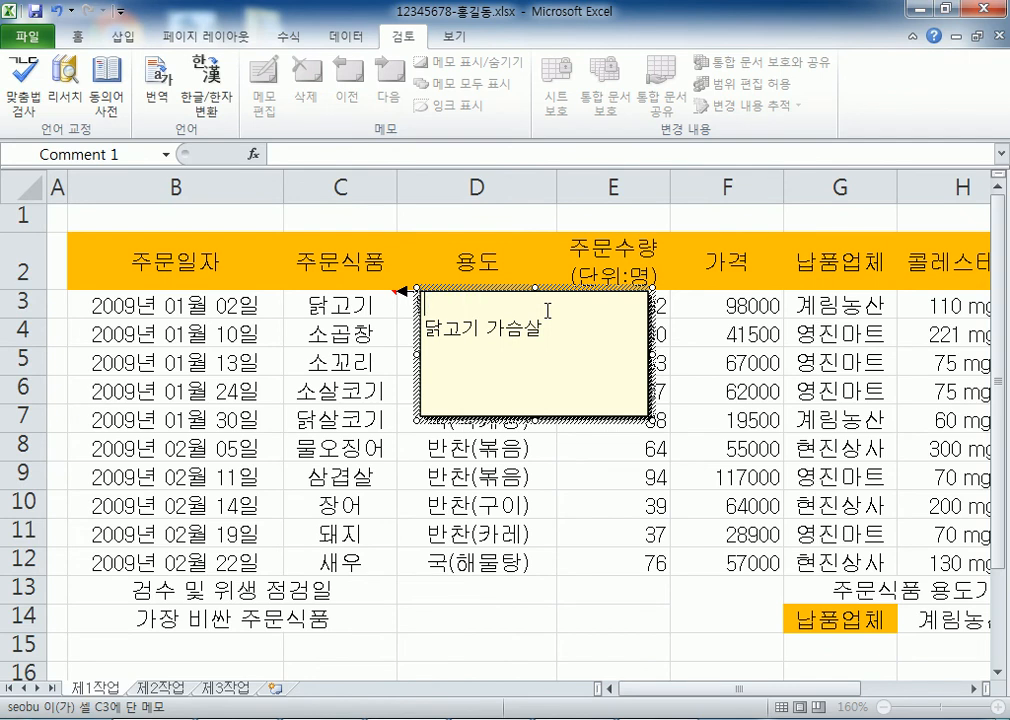
key("Delete")
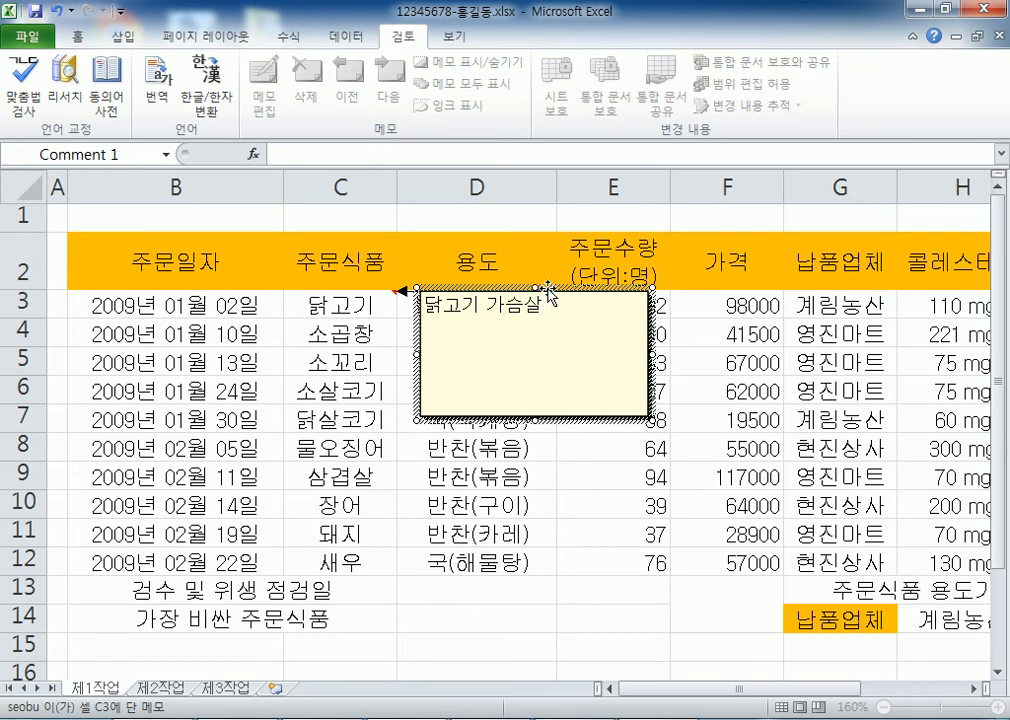
Highlight the text "닭고기 가슴살" inside the memo, and select the memo box as a whole object
left_click_drag(577, 302, 423, 305)
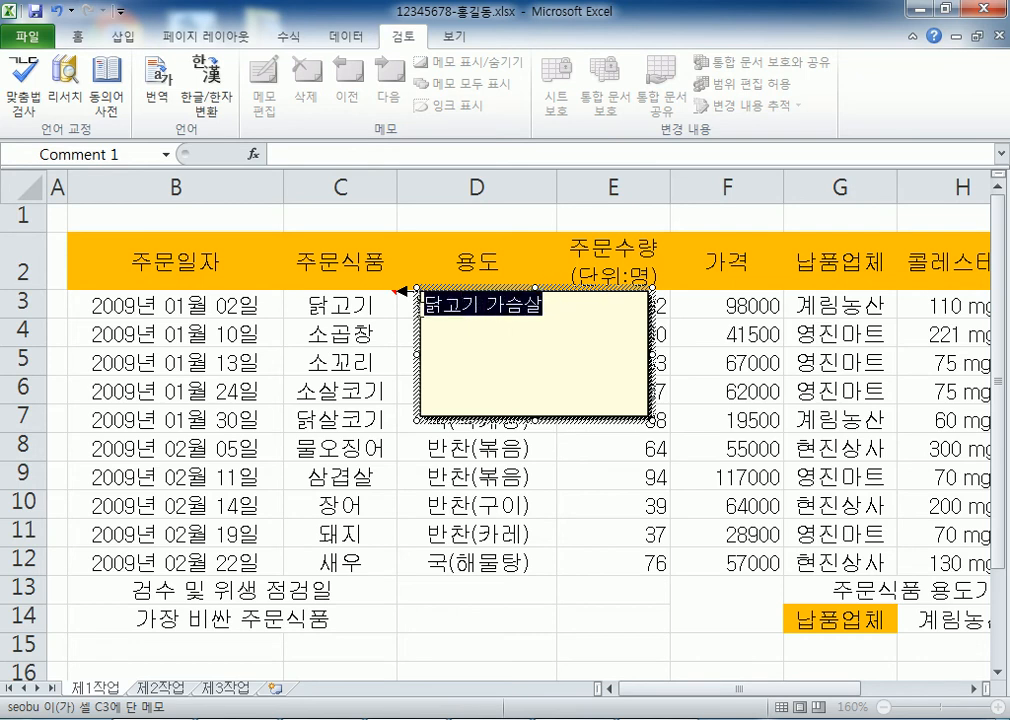
left_click(529, 316)
left_click_drag(547, 316, 421, 312)
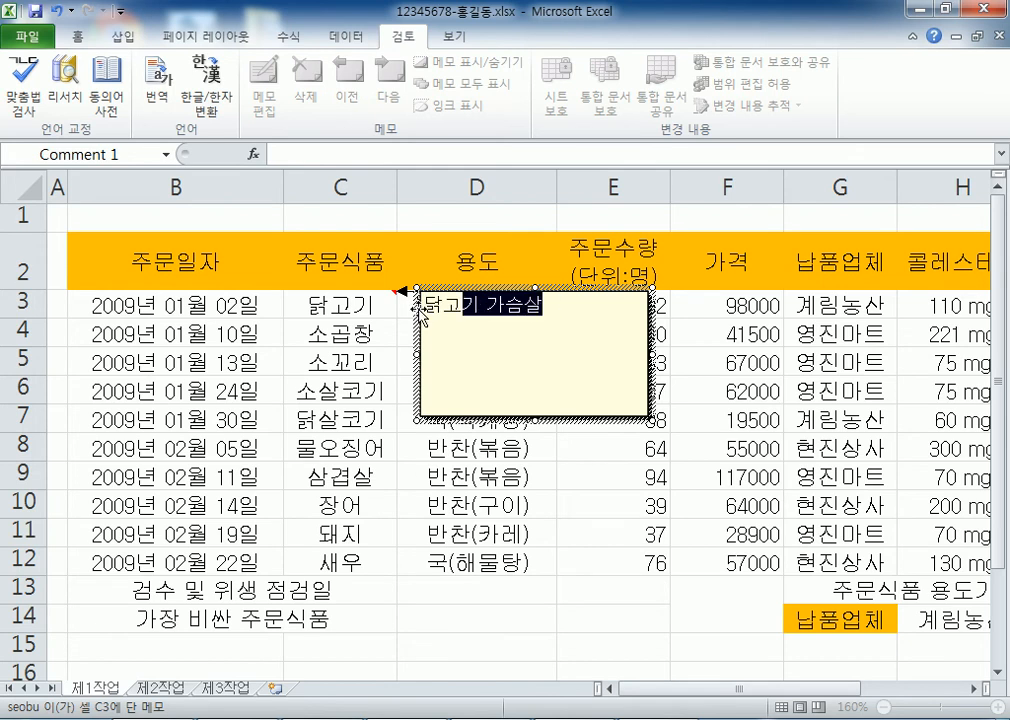
left_click(421, 312)
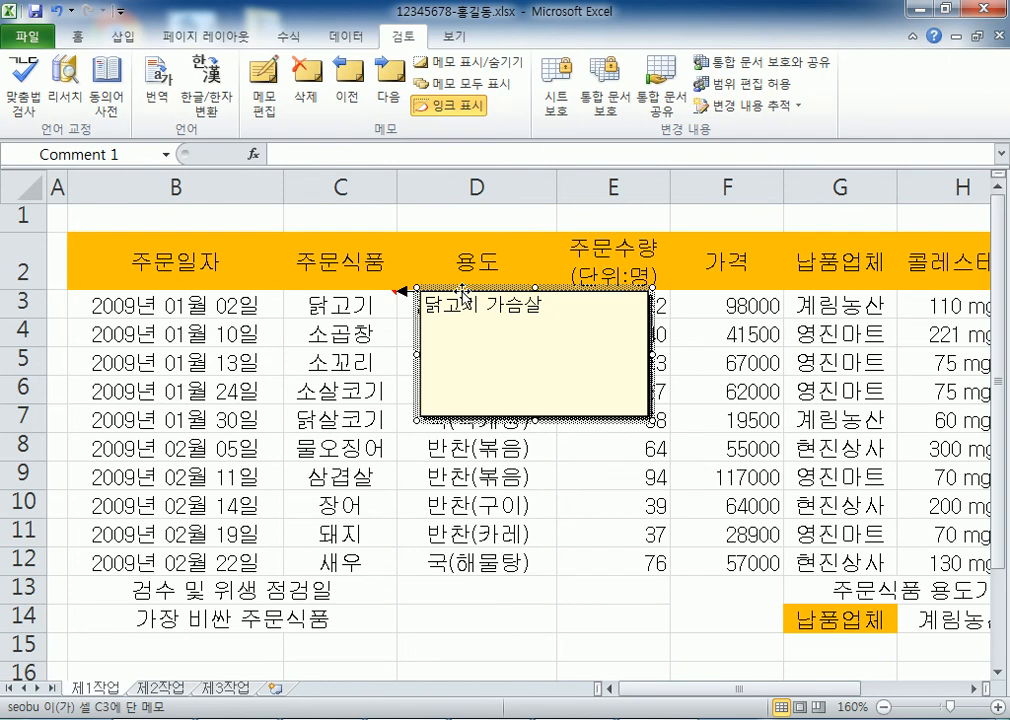
Check which font and font colour options are available with the memo text selected and with the whole memo box selected
left_click(76, 40)
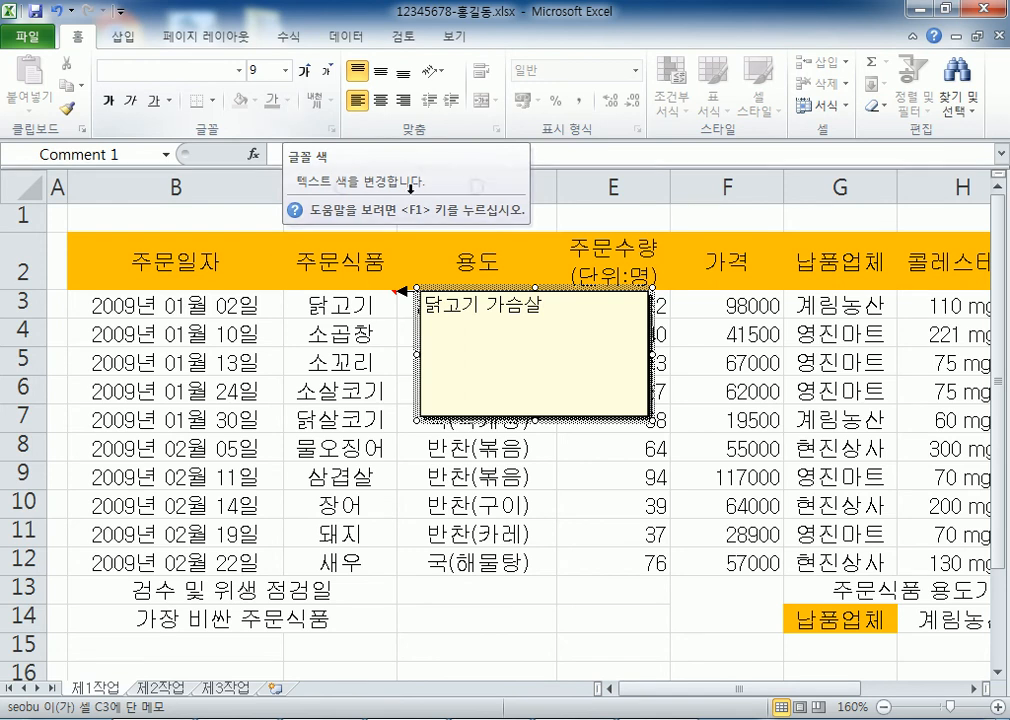
left_click(551, 309)
left_click_drag(425, 305, 615, 309)
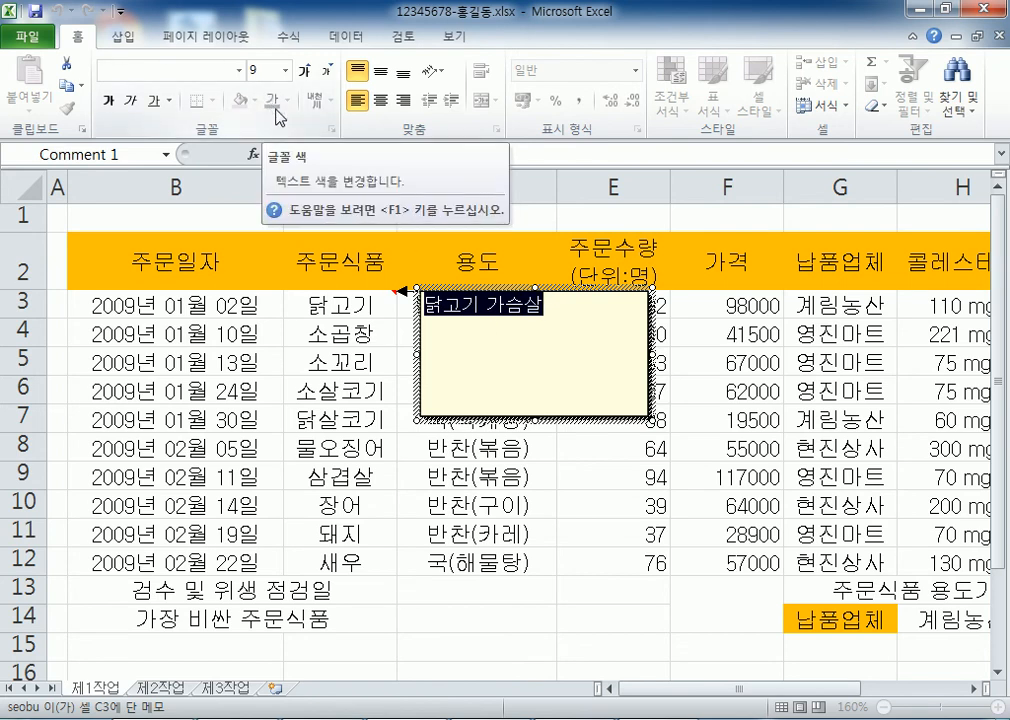
left_click(424, 323)
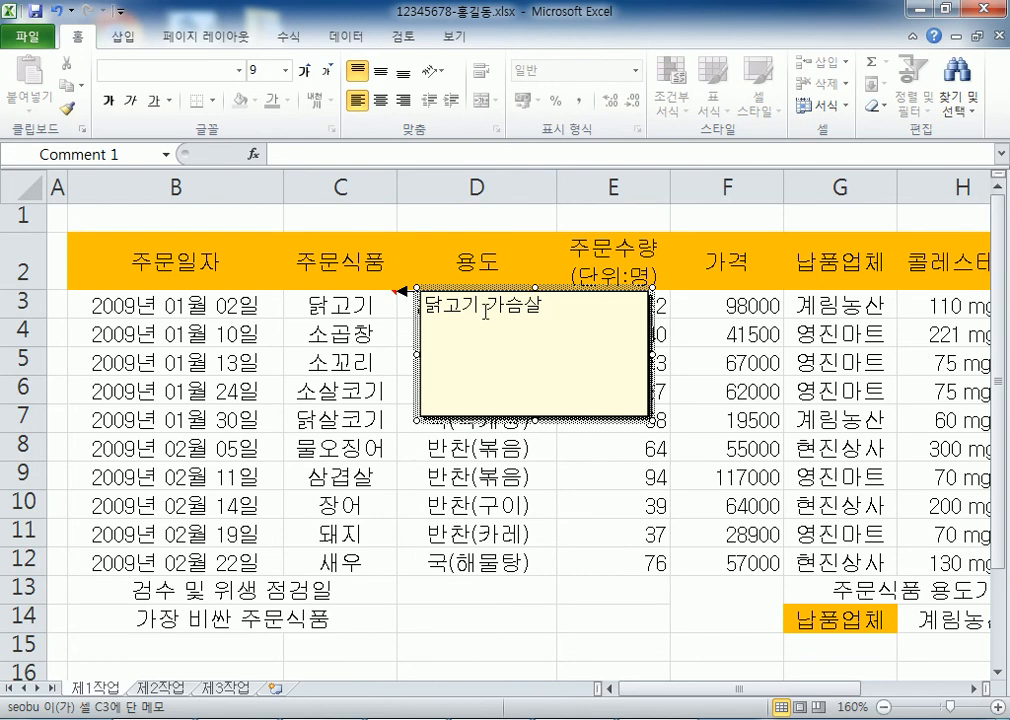
left_click(240, 72)
left_click(241, 76)
left_click(622, 309)
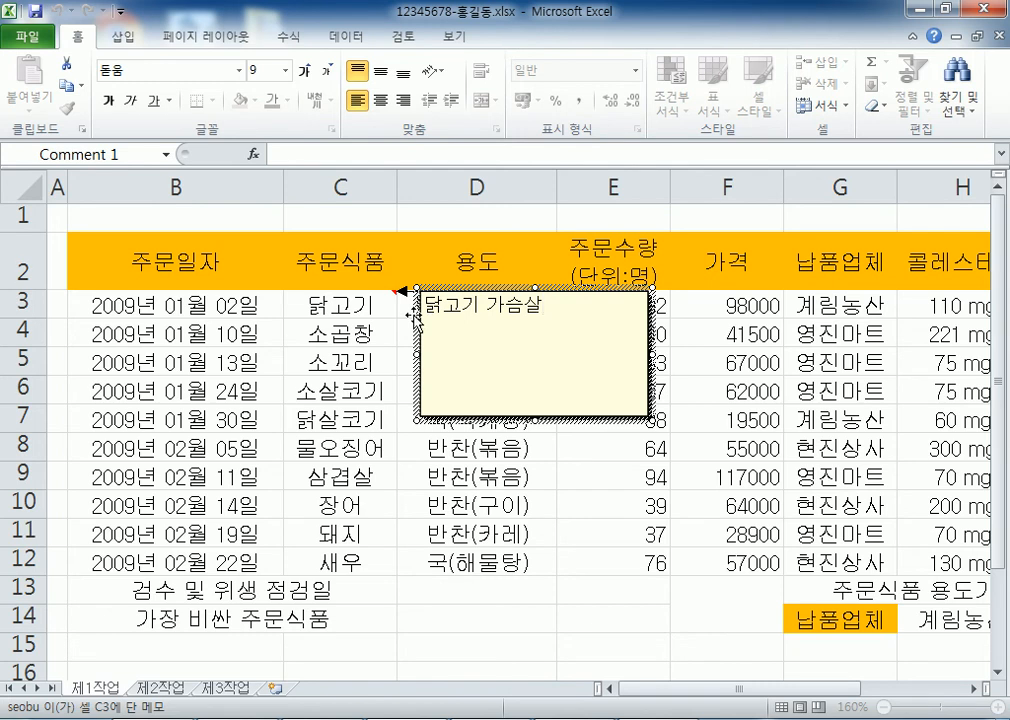
left_click(560, 291)
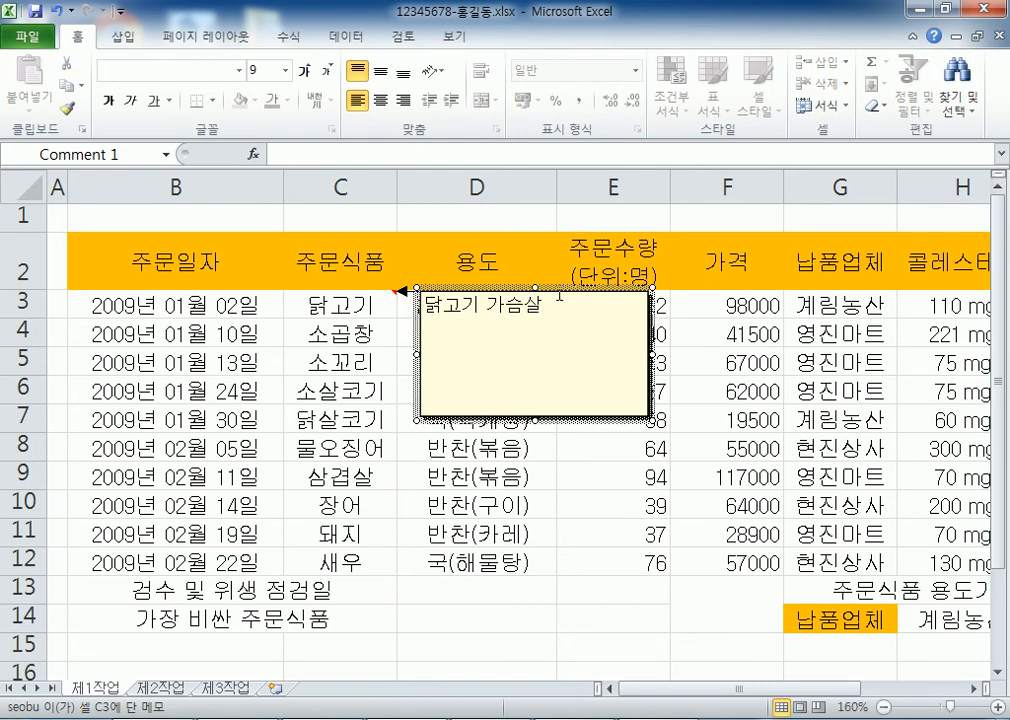
Examine when the C3 memo shows and hides by moving between the 닭고기 cell and the 소꼬리 and 소살코기 cells
left_click(338, 365)
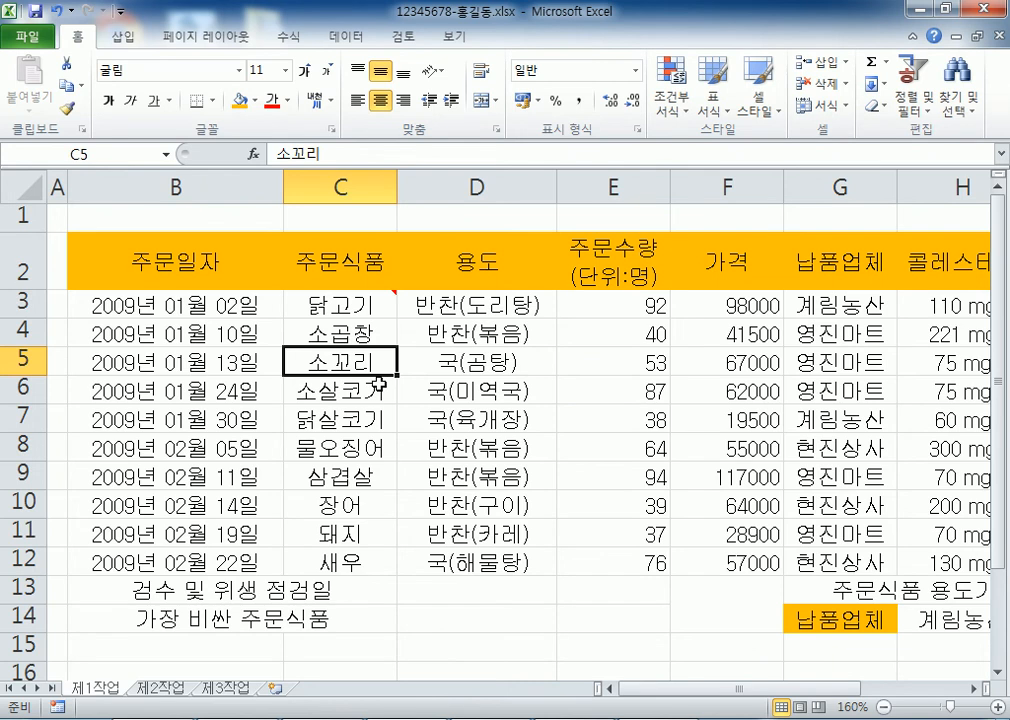
left_click(342, 303)
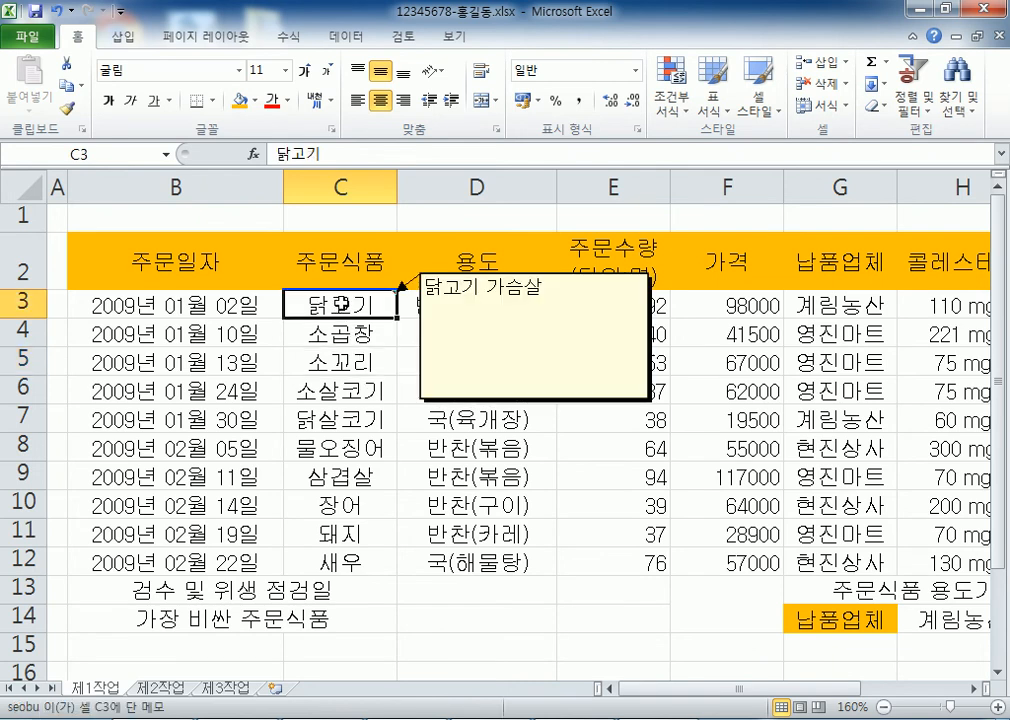
key("Down")
key("Down")
key("Down")
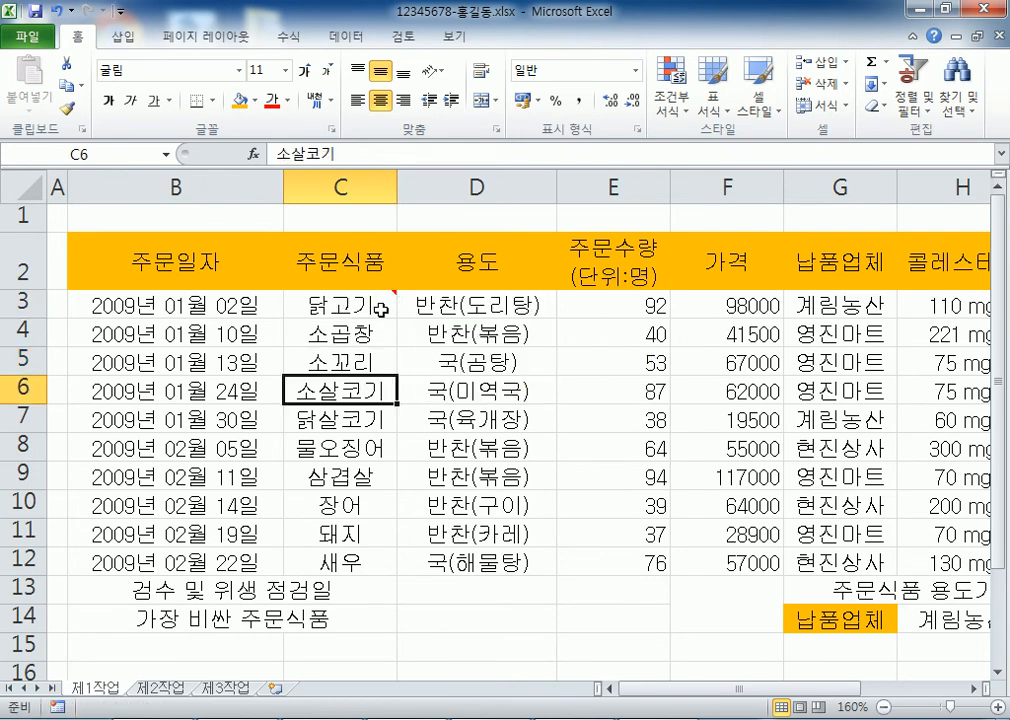
mouse_move(334, 304)
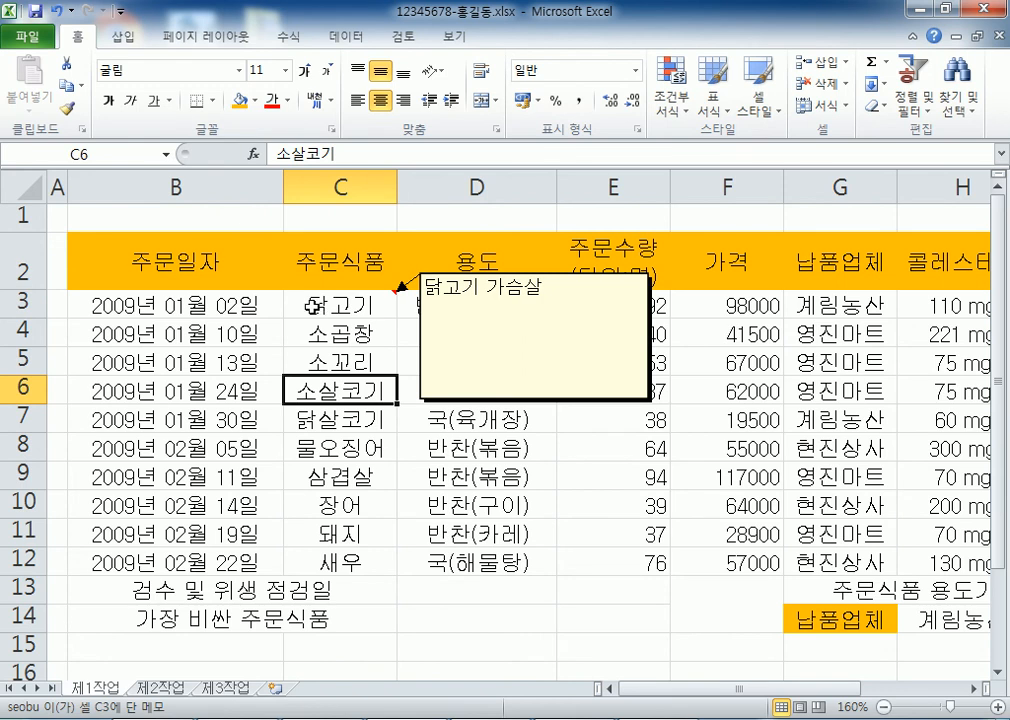
left_click(313, 305)
key("Down")
key("Down")
key("Down")
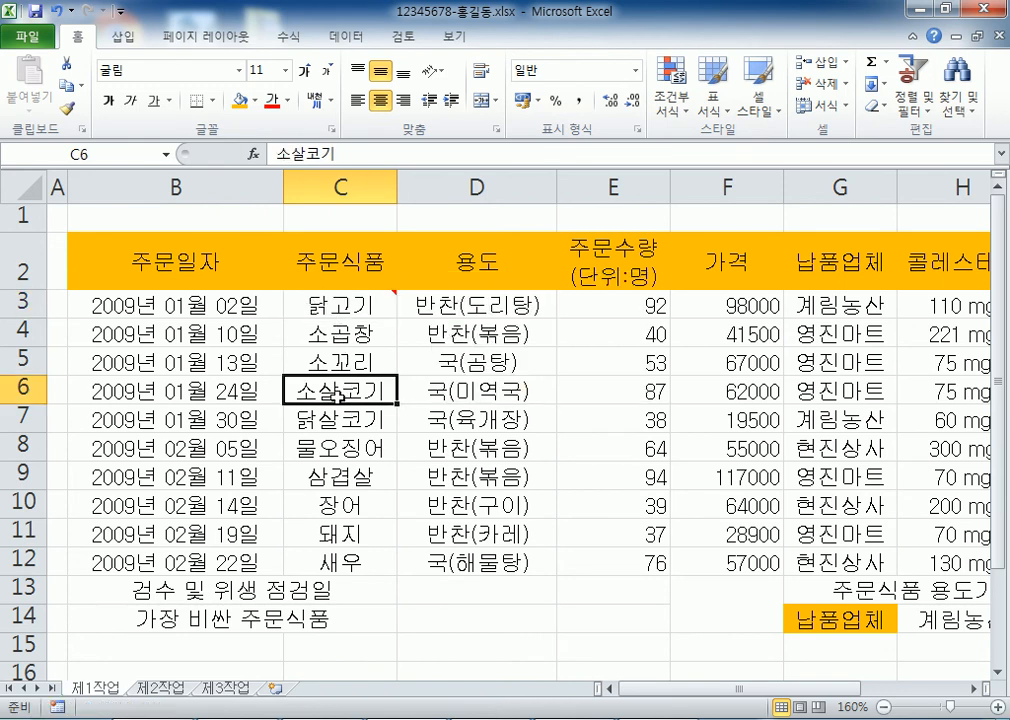
mouse_move(327, 304)
left_click(332, 303)
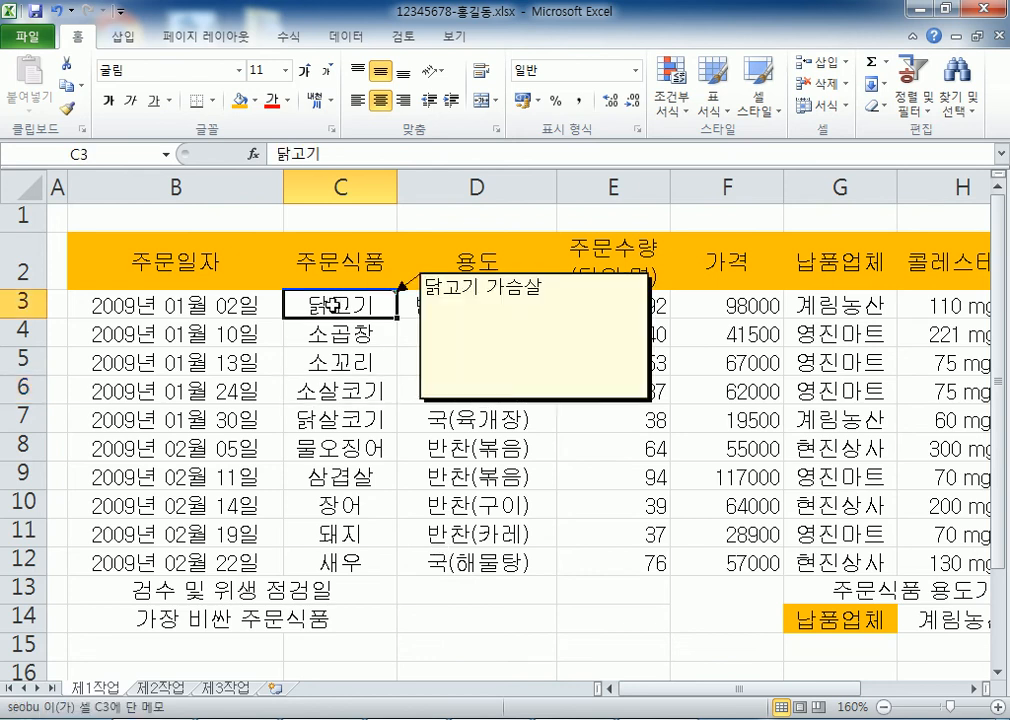
left_click(380, 399)
mouse_move(362, 303)
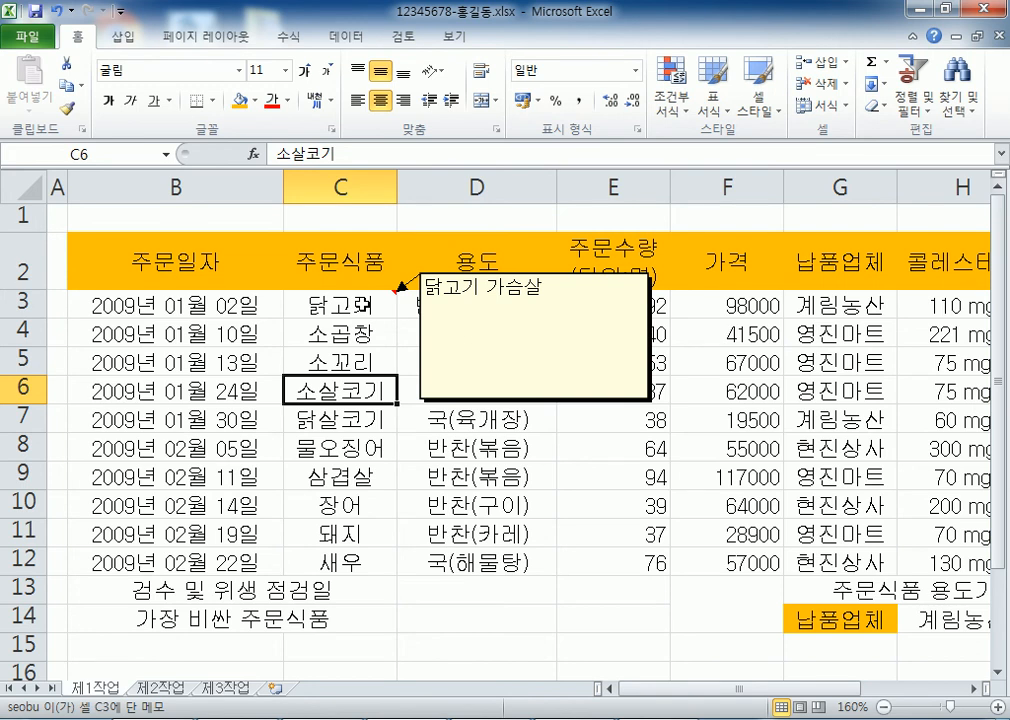
Turn on permanent display of the memo attached to the 닭고기 cell C3
left_click(330, 306)
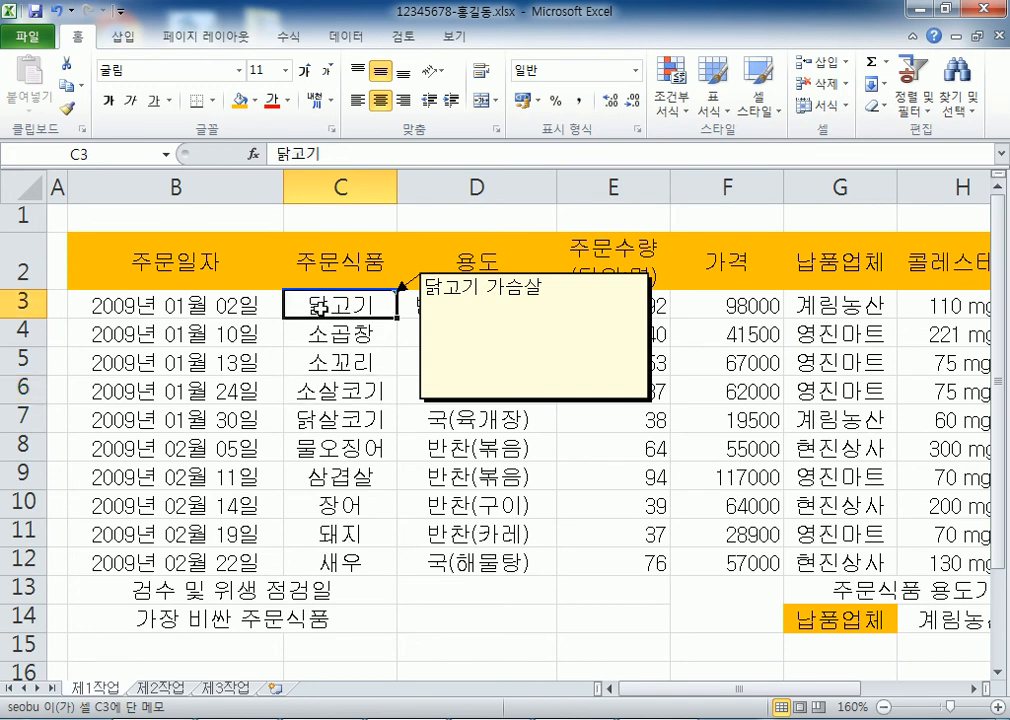
right_click(332, 305)
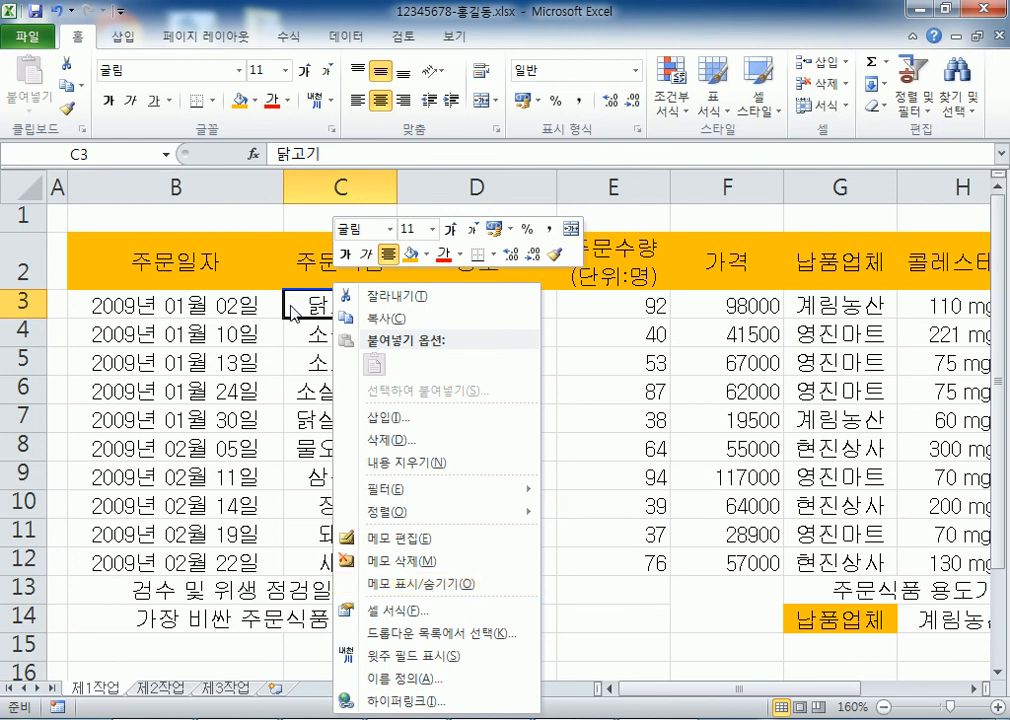
scroll(311, 305, "down", 2)
scroll(313, 275, "up", 2)
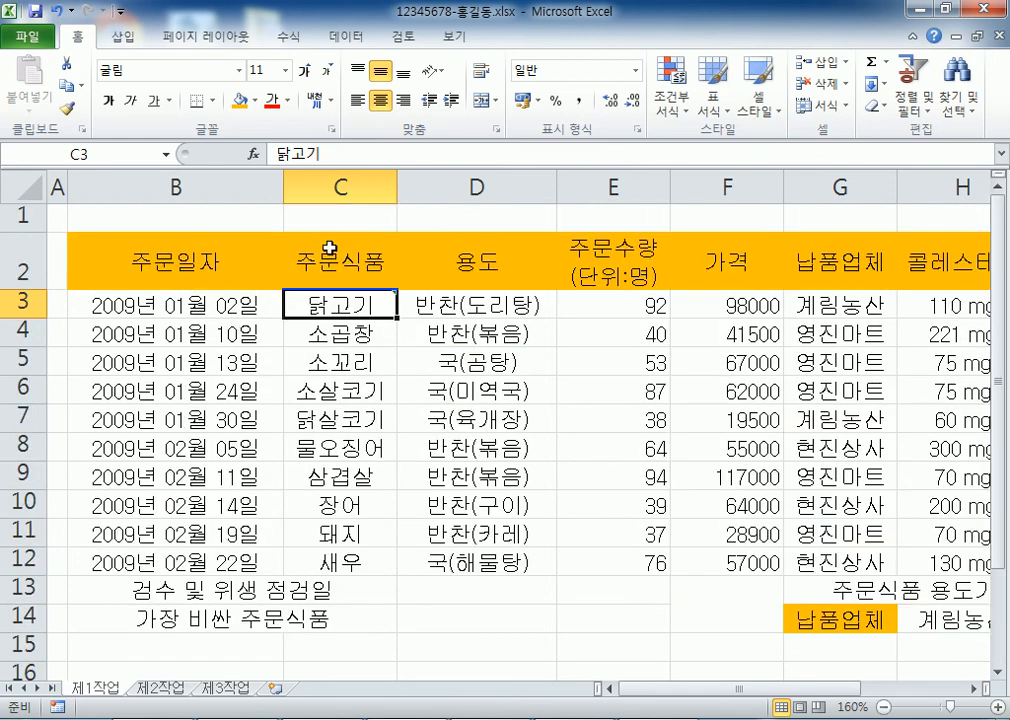
right_click(331, 311)
left_click(403, 36)
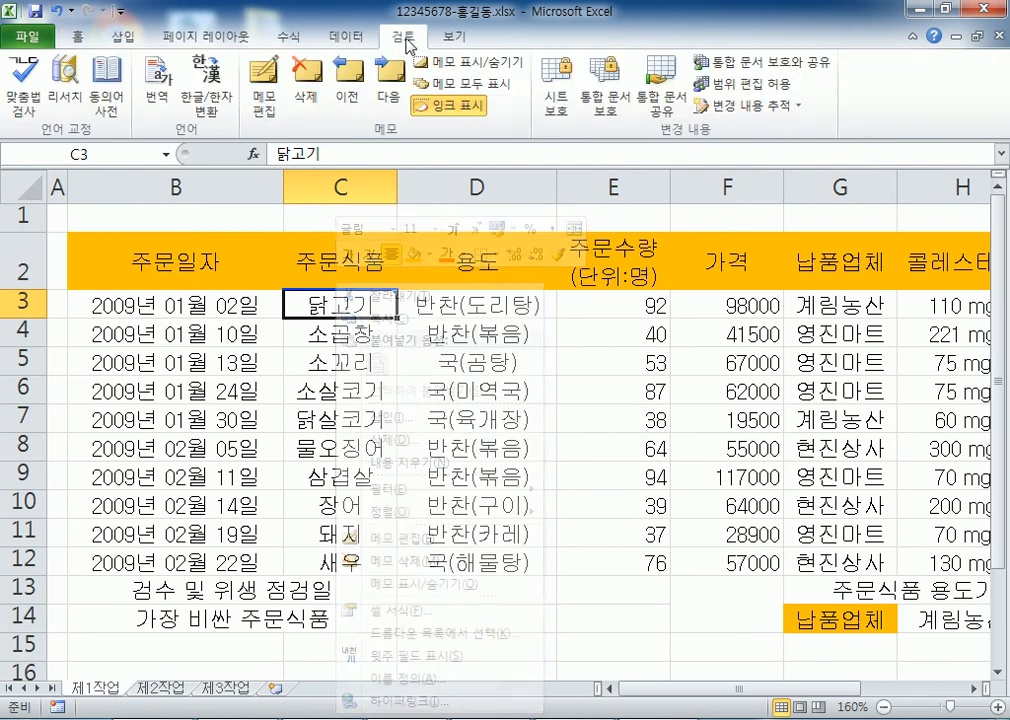
left_click(486, 70)
left_click(486, 70)
right_click(360, 300)
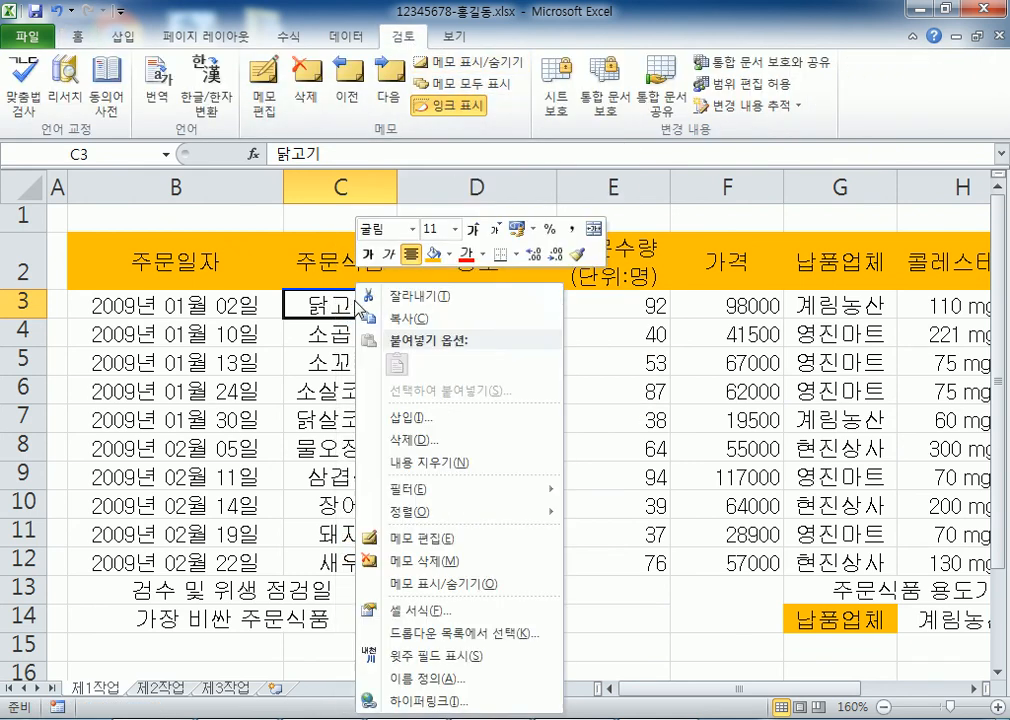
left_click(437, 584)
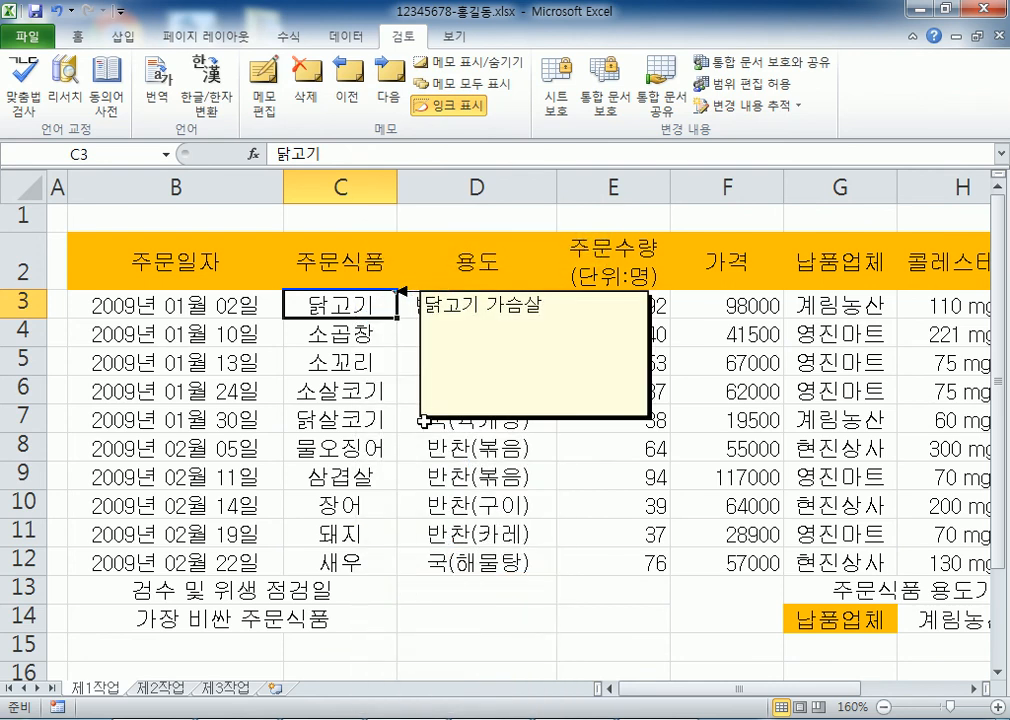
Look at the format settings of the whole C3 memo box and close them without changing anything
left_click(480, 419)
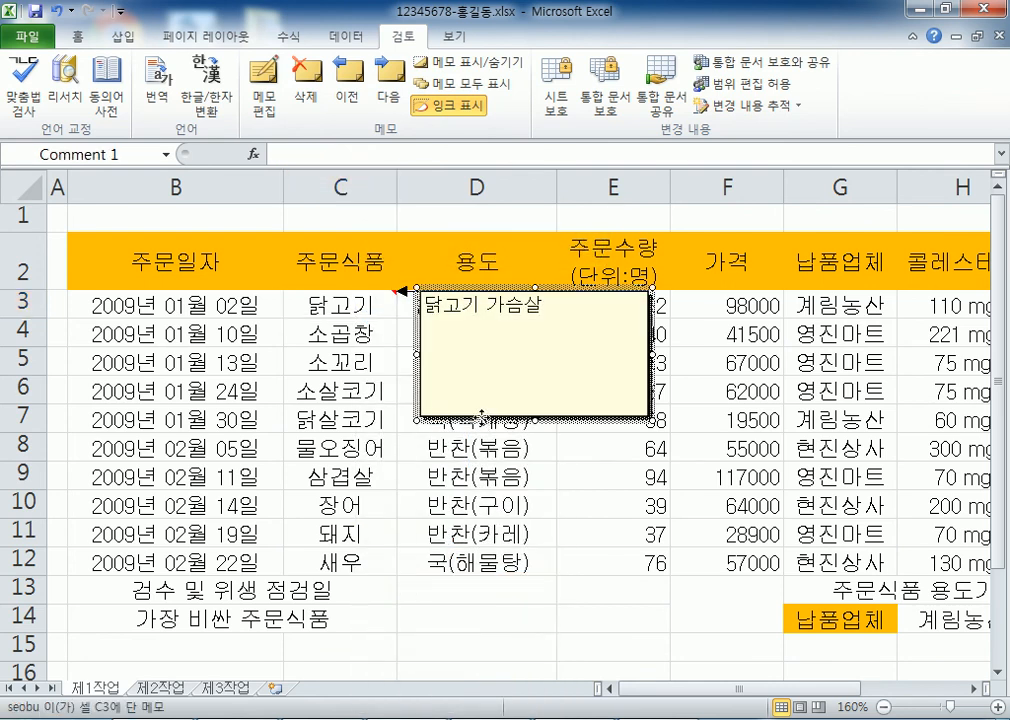
double_click(490, 419)
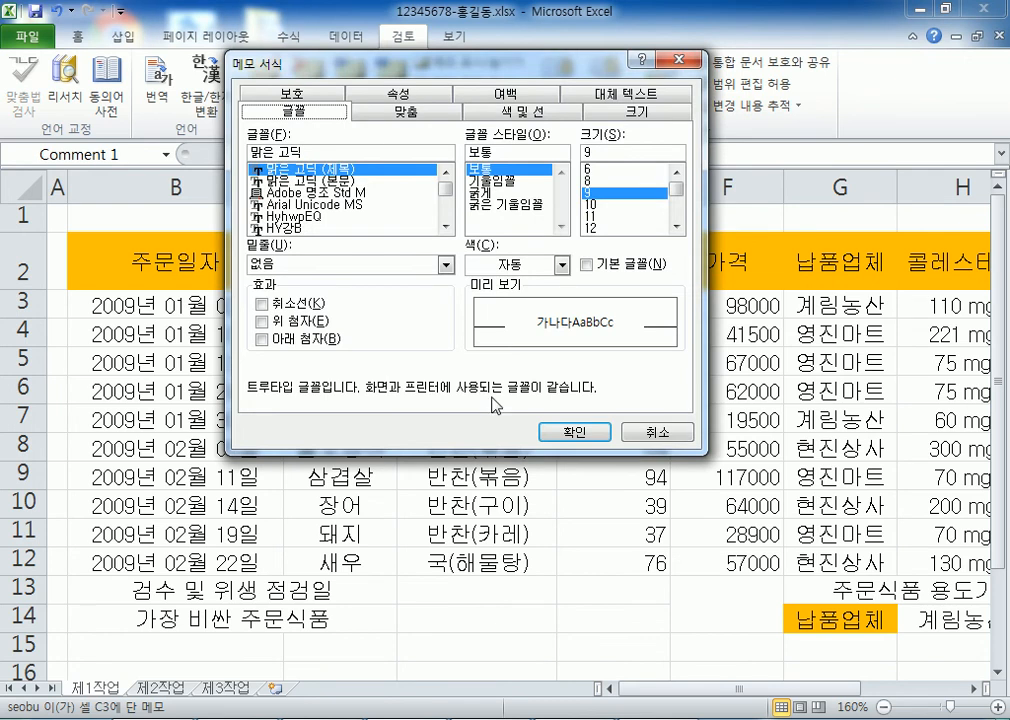
left_click(665, 435)
left_click(77, 36)
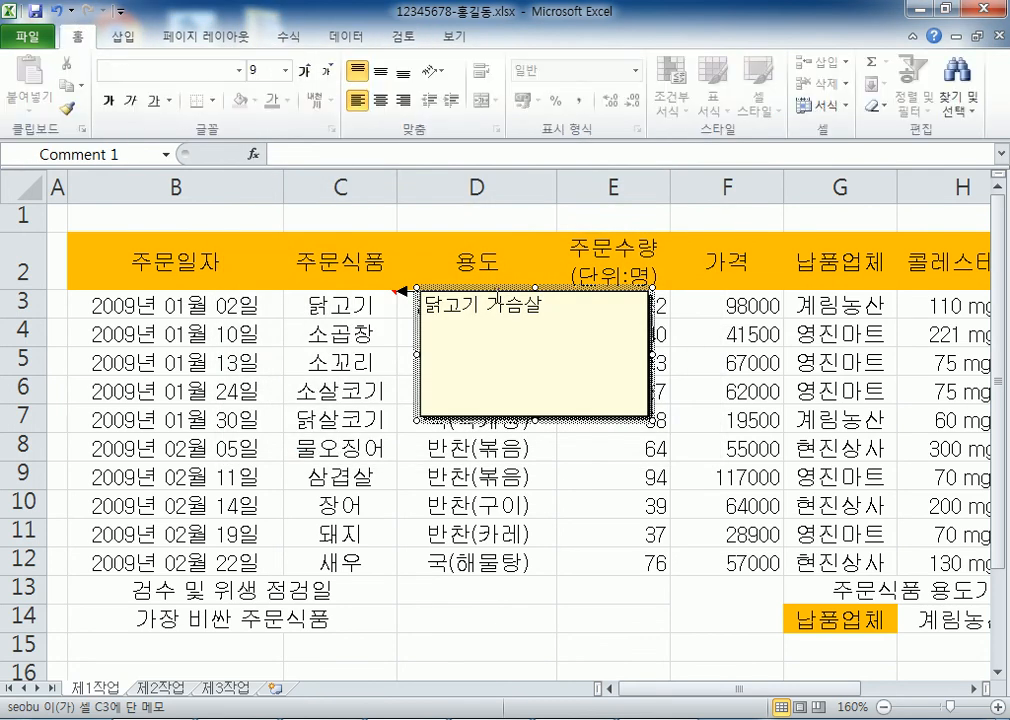
Hide the C3 memo and check when it shows while the 닭살코기 and 소꼬리 cells are selected
right_click(341, 293)
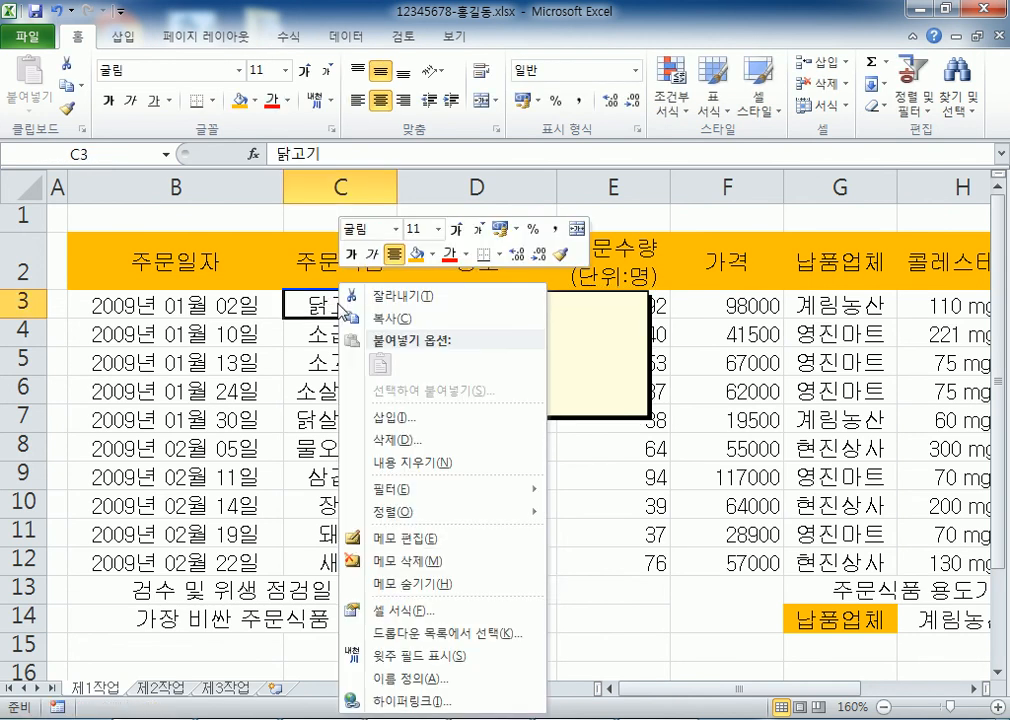
left_click(405, 586)
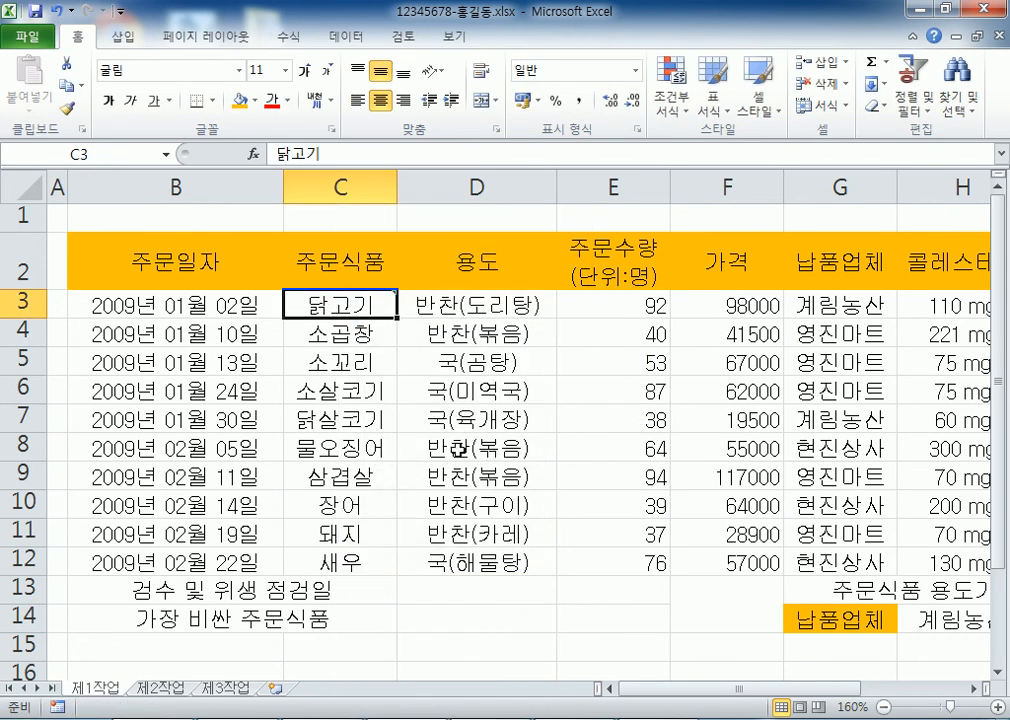
left_click(343, 411)
mouse_move(357, 306)
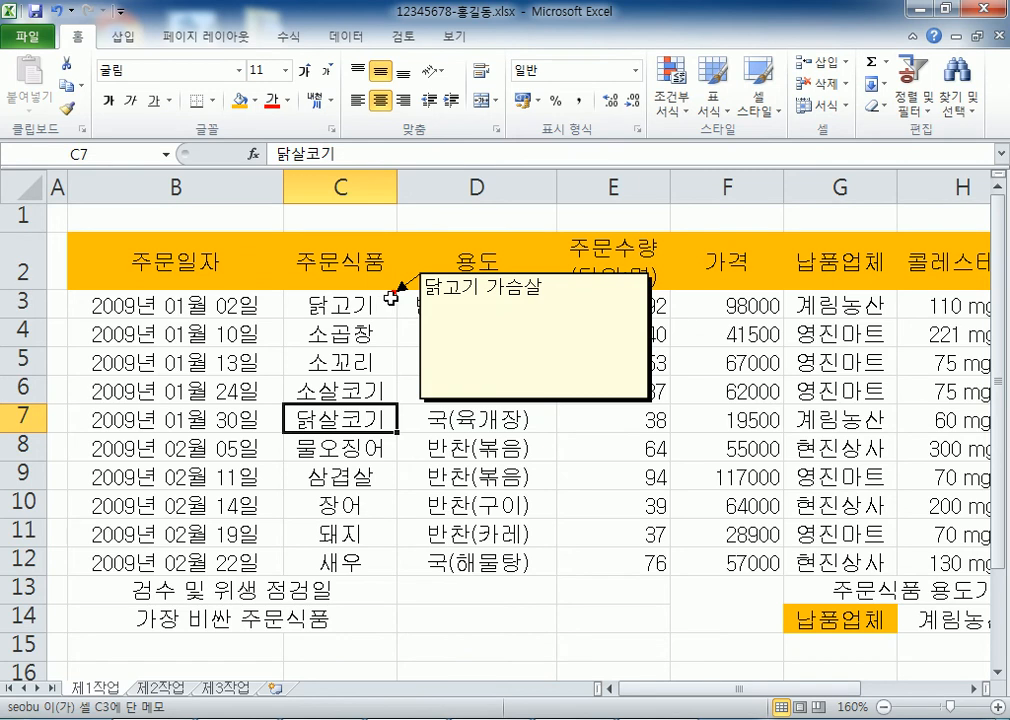
left_click(367, 362)
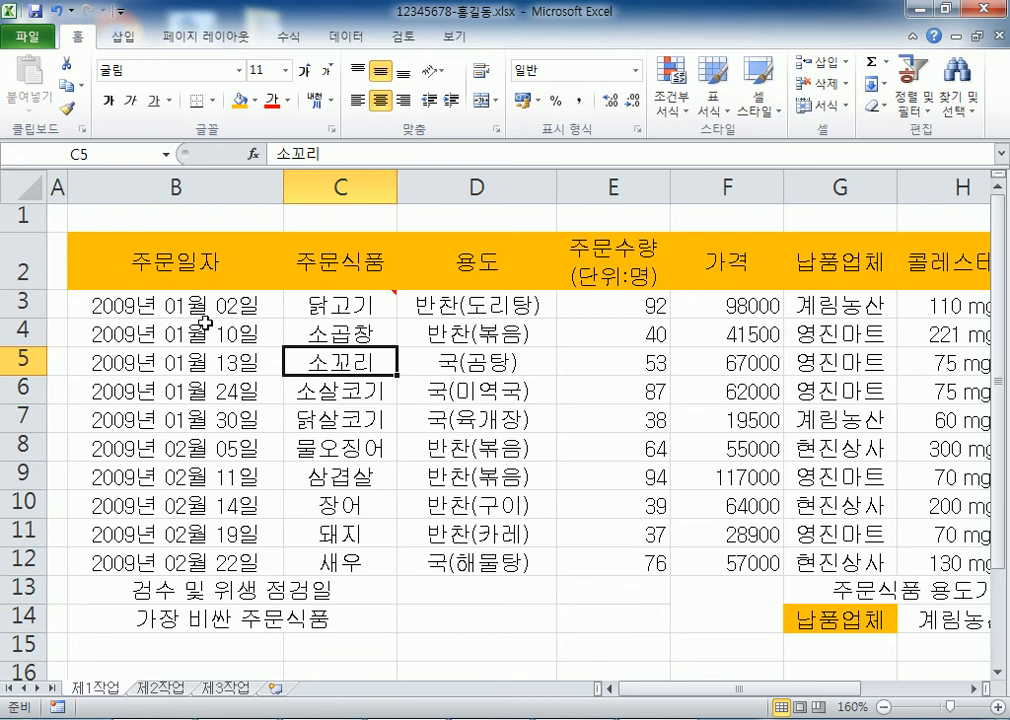
Keep the memo on cell C3 permanently displayed, and check it with another cell selected
right_click(356, 304)
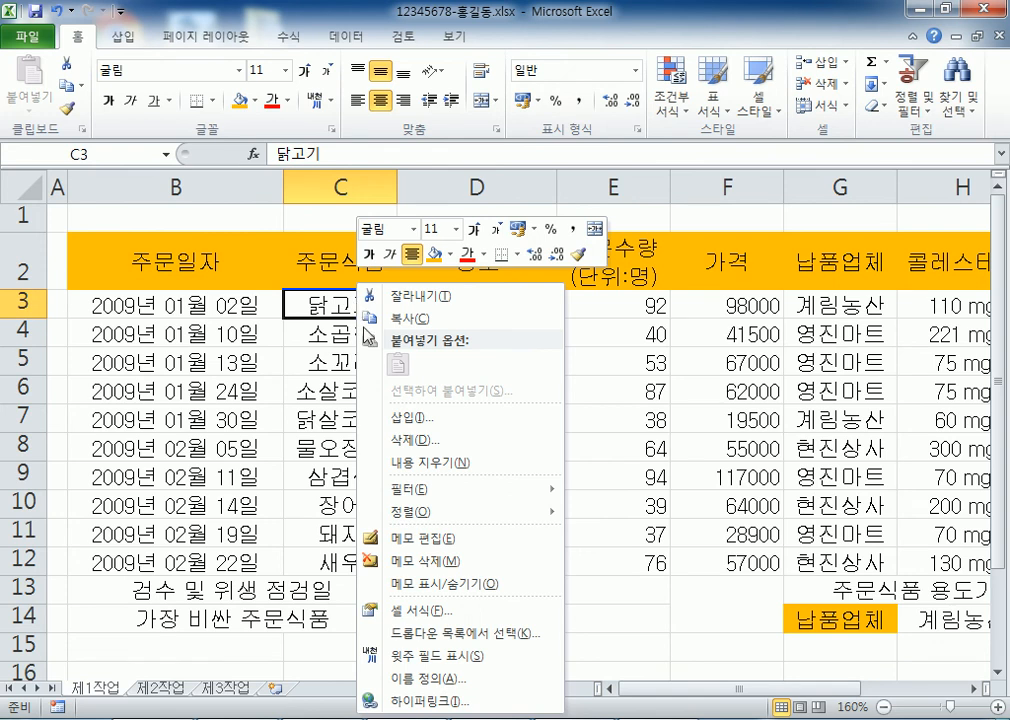
left_click(410, 588)
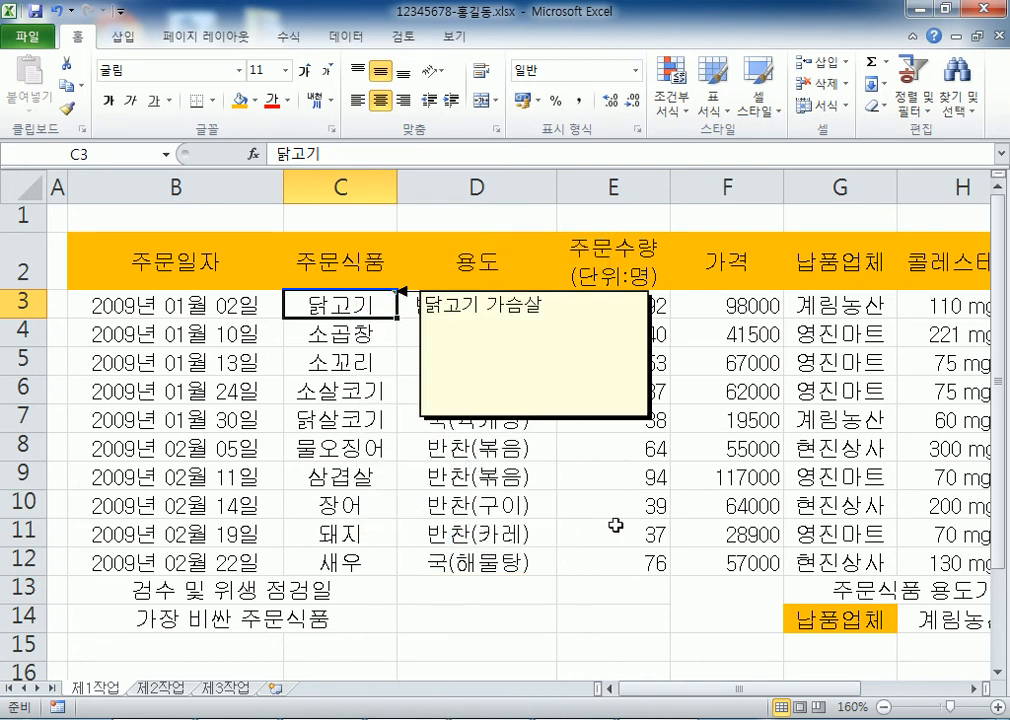
left_click(699, 560)
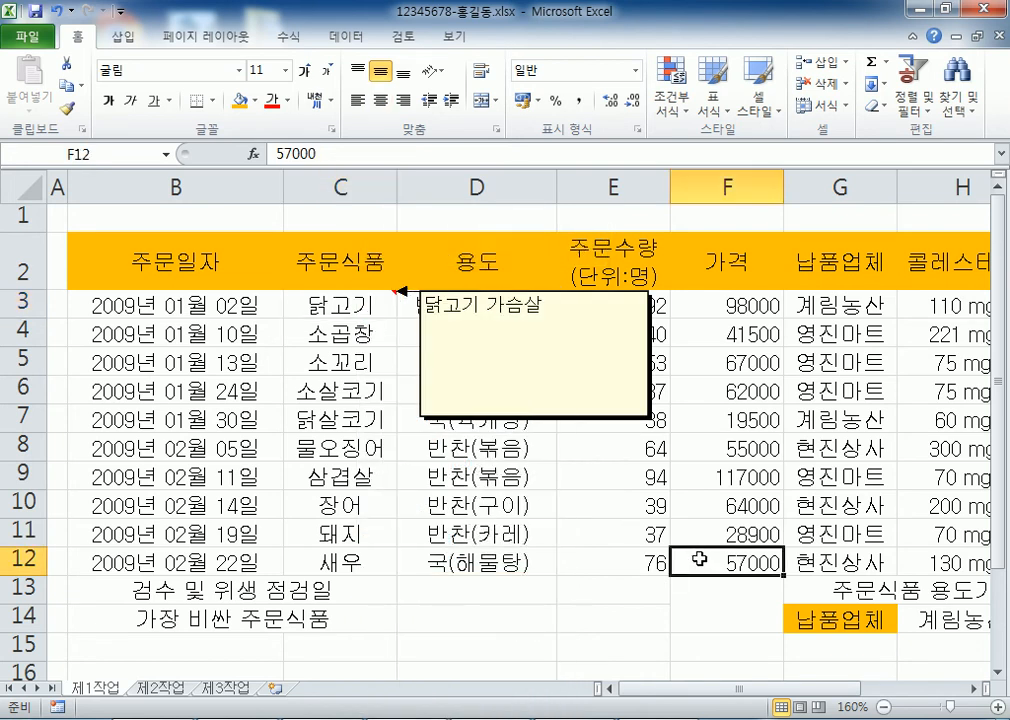
Compare the available font options with the memo text "닭고기 가슴살" highlighted and with the whole memo box selected
left_click(507, 420)
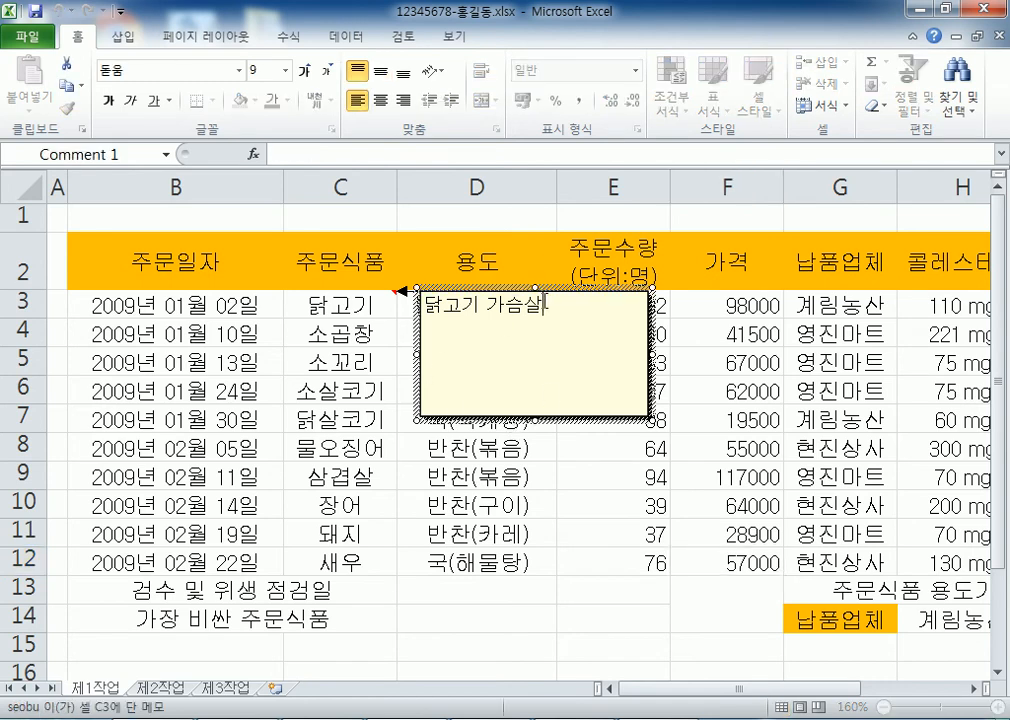
left_click_drag(424, 304, 588, 309)
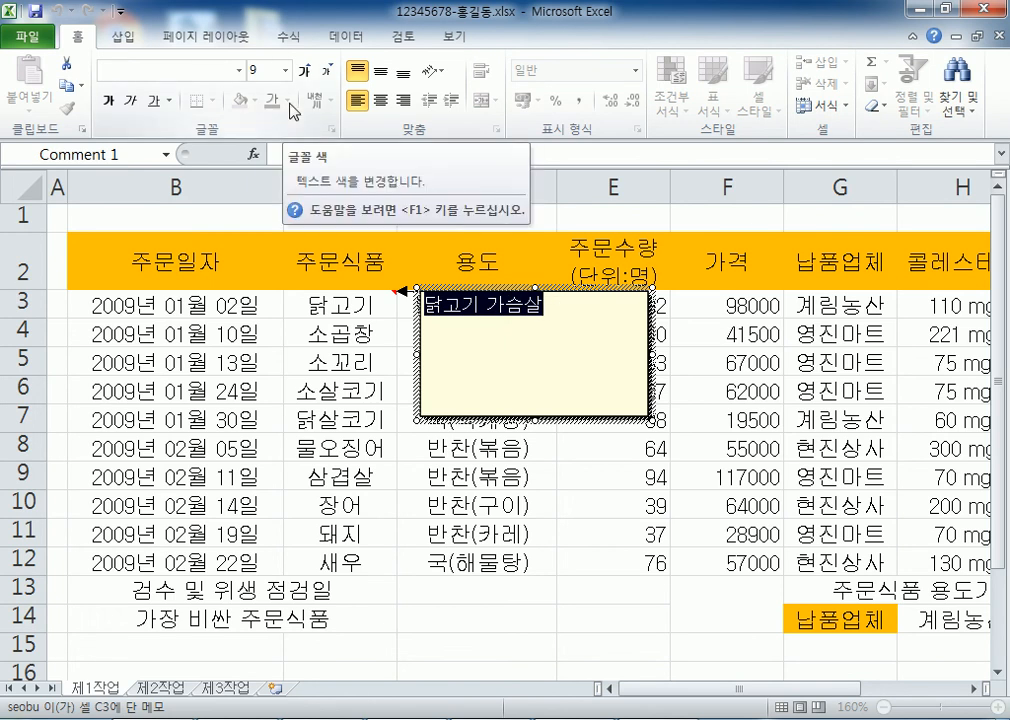
left_click(415, 320)
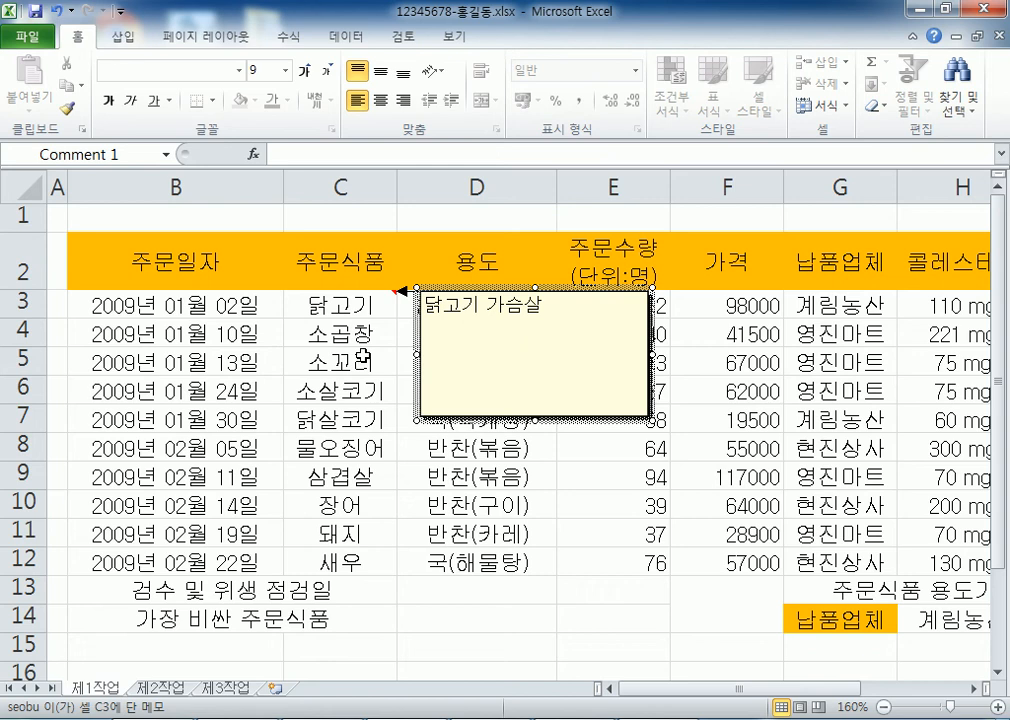
left_click(560, 305)
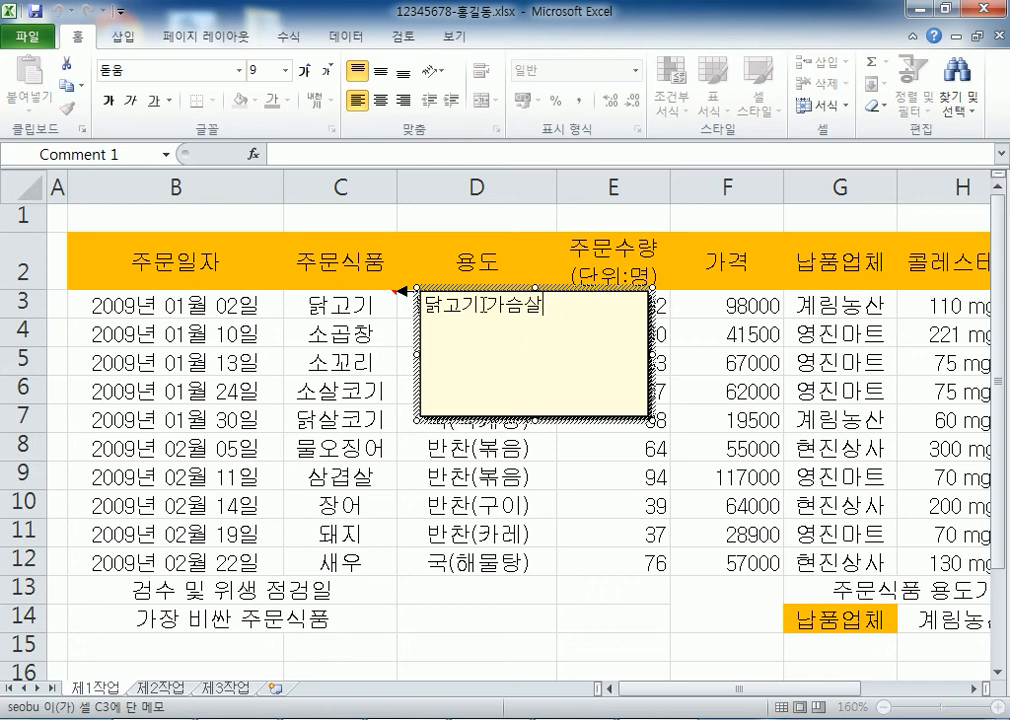
left_click_drag(424, 306, 600, 312)
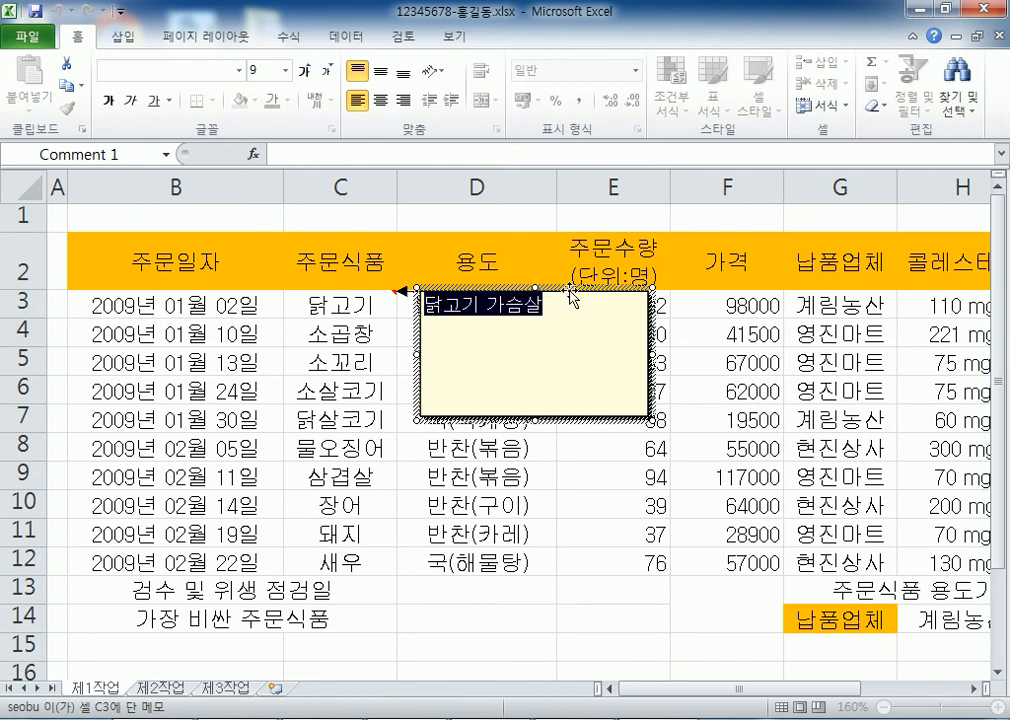
left_click(487, 393)
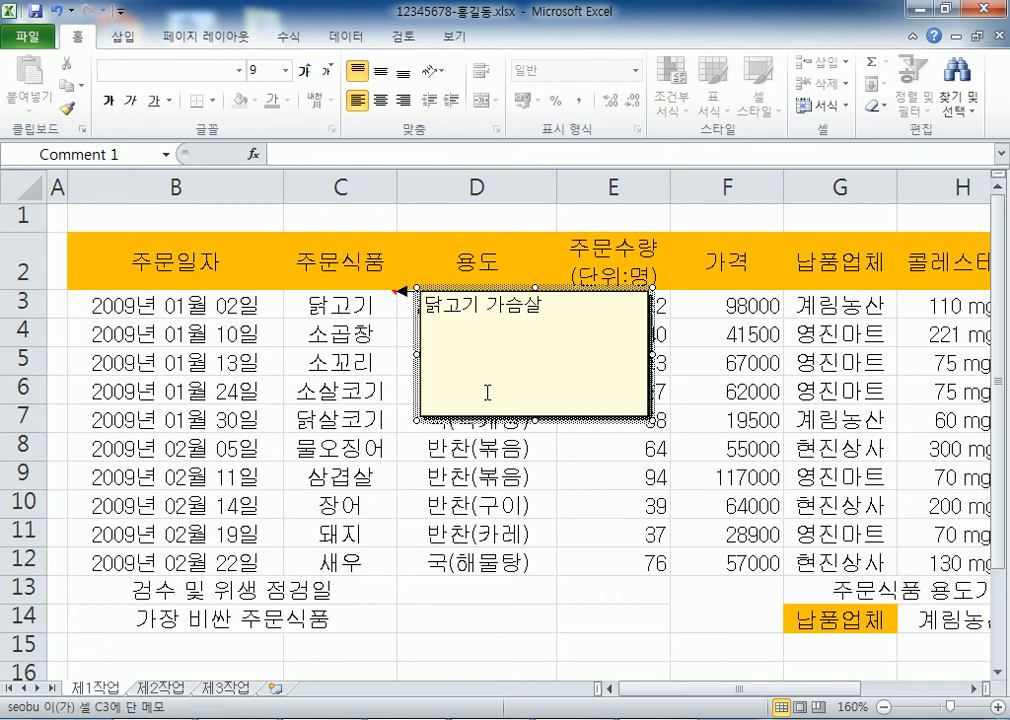
Examine the font colour choices in the memo format settings for the whole memo box, leaving them unchanged
key("ctrl+1")
left_click_drag(378, 64, 565, 57)
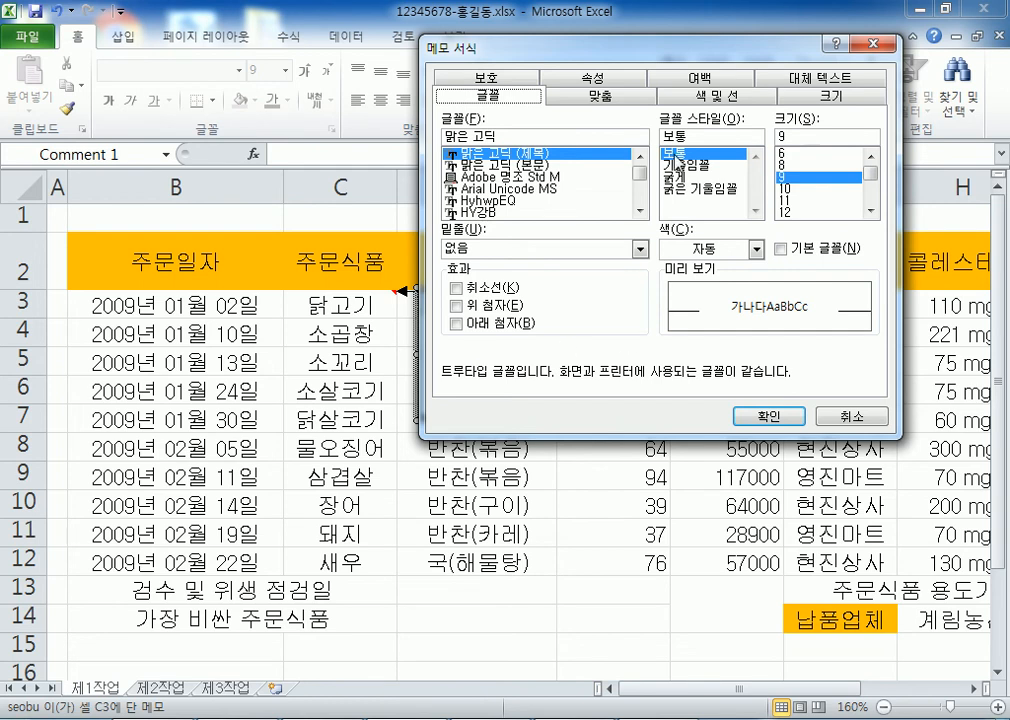
left_click(757, 249)
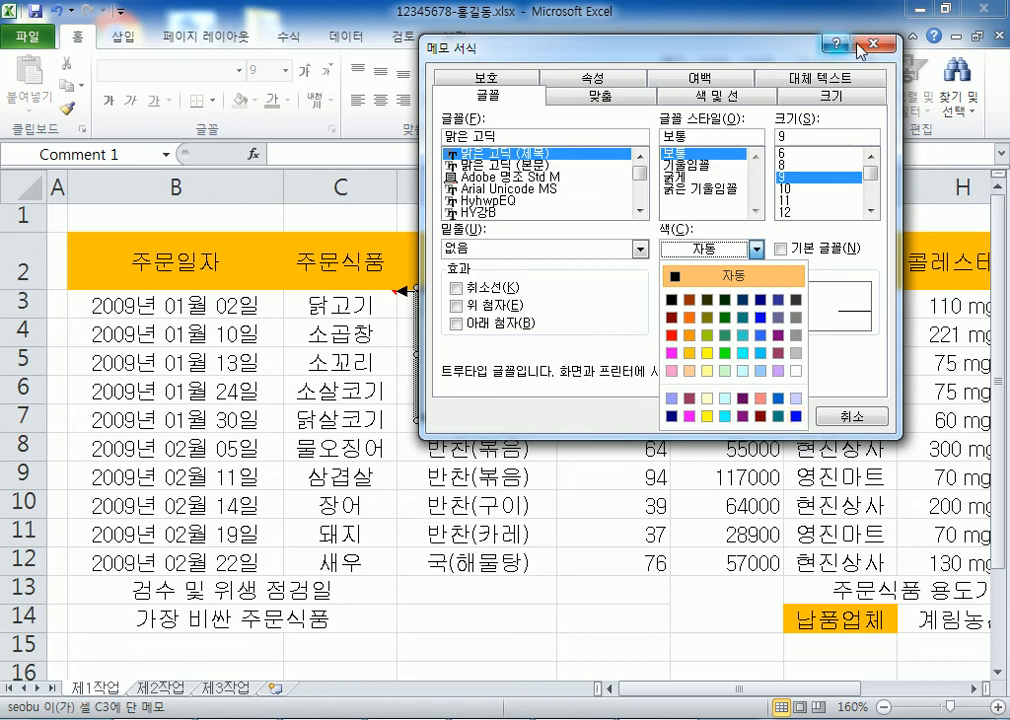
left_click(696, 33)
left_click(848, 416)
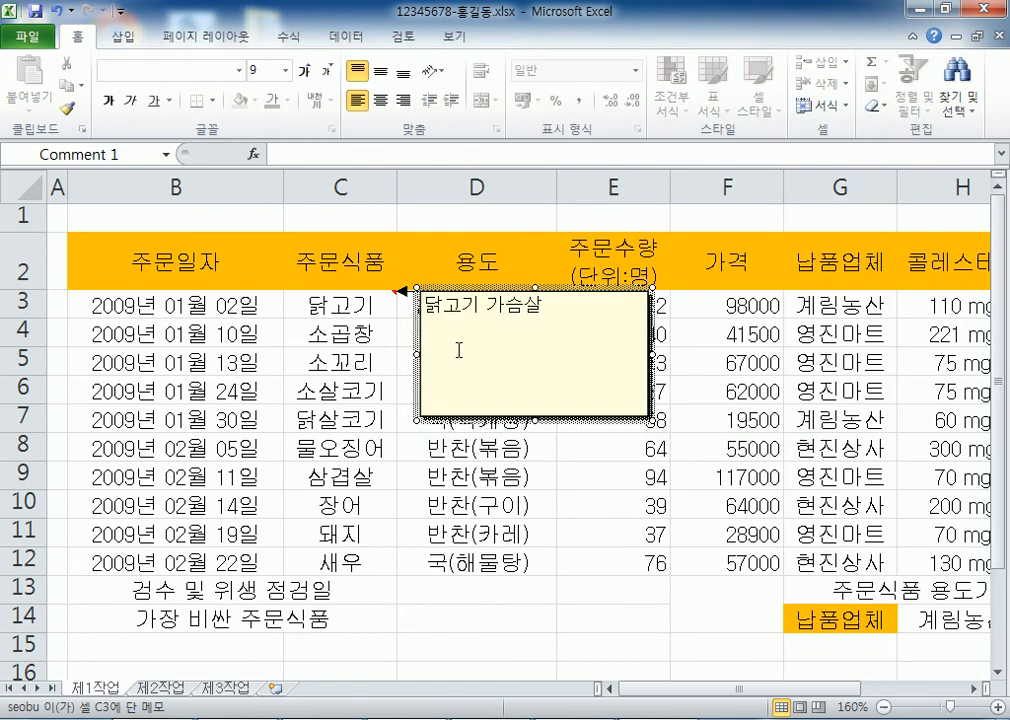
Examine the font colour choices in the memo format settings for the highlighted text "닭고기 가슴살", leaving them unchanged
left_click_drag(424, 306, 568, 304)
key("ctrl+1")
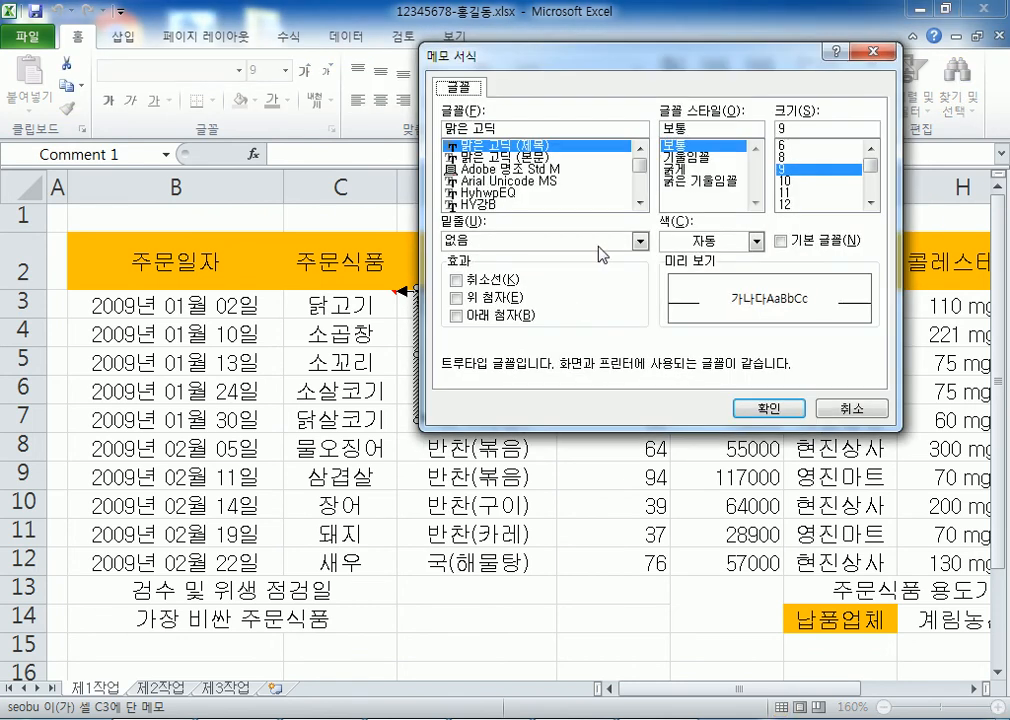
left_click(706, 241)
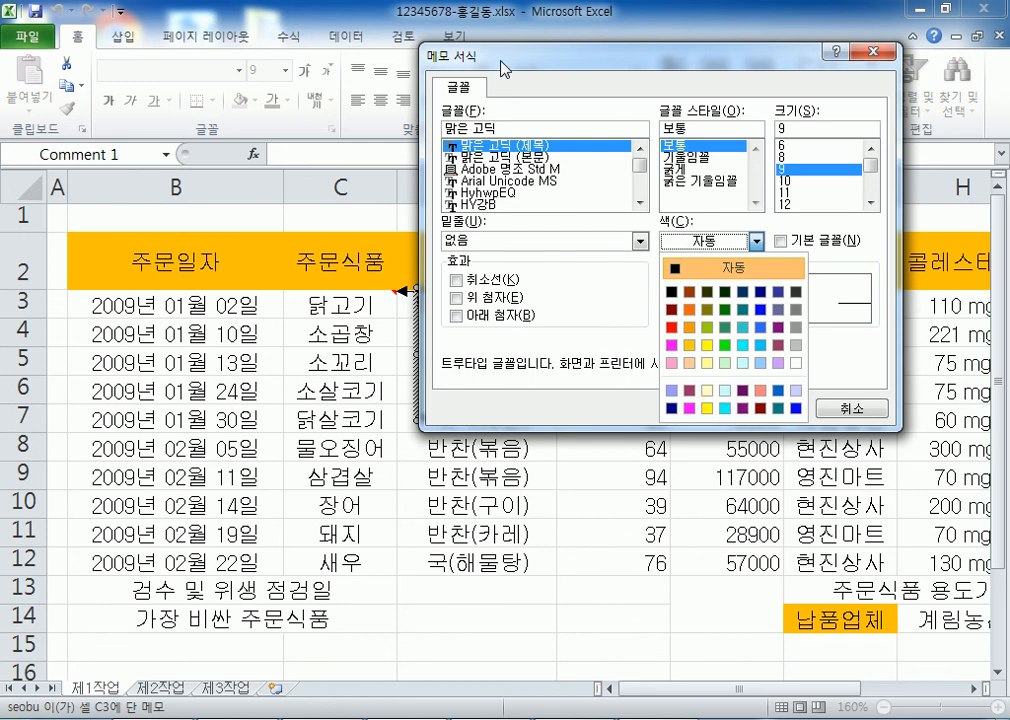
left_click(510, 66)
key("Escape")
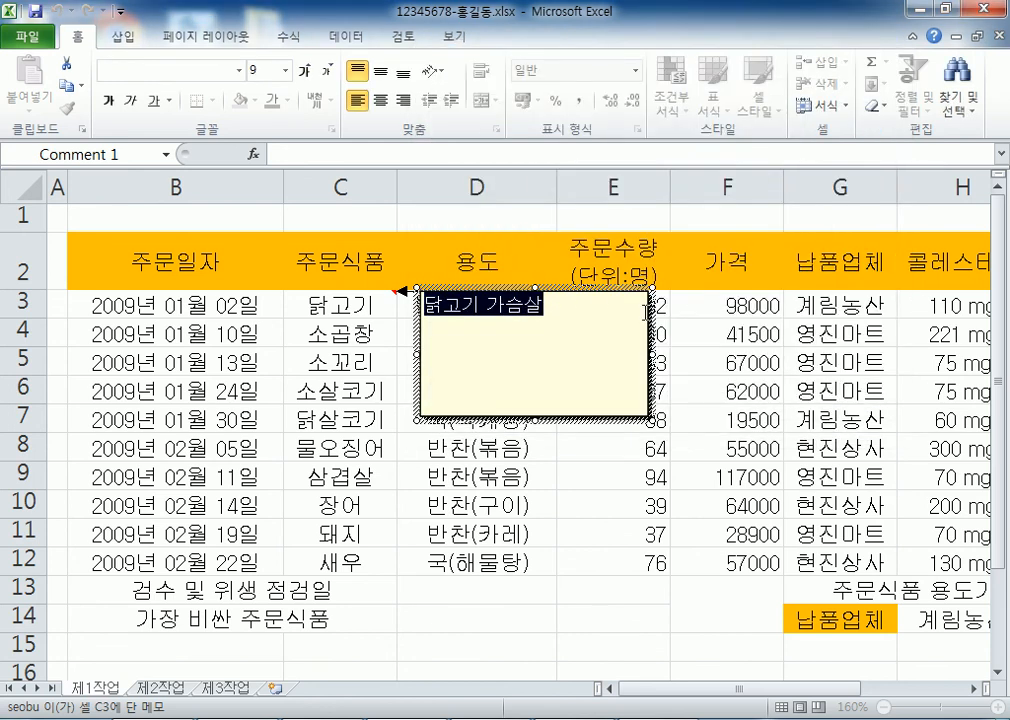
Set the font colour of the whole C3 memo to blue through its format settings, and deselect the memo
left_click(571, 289)
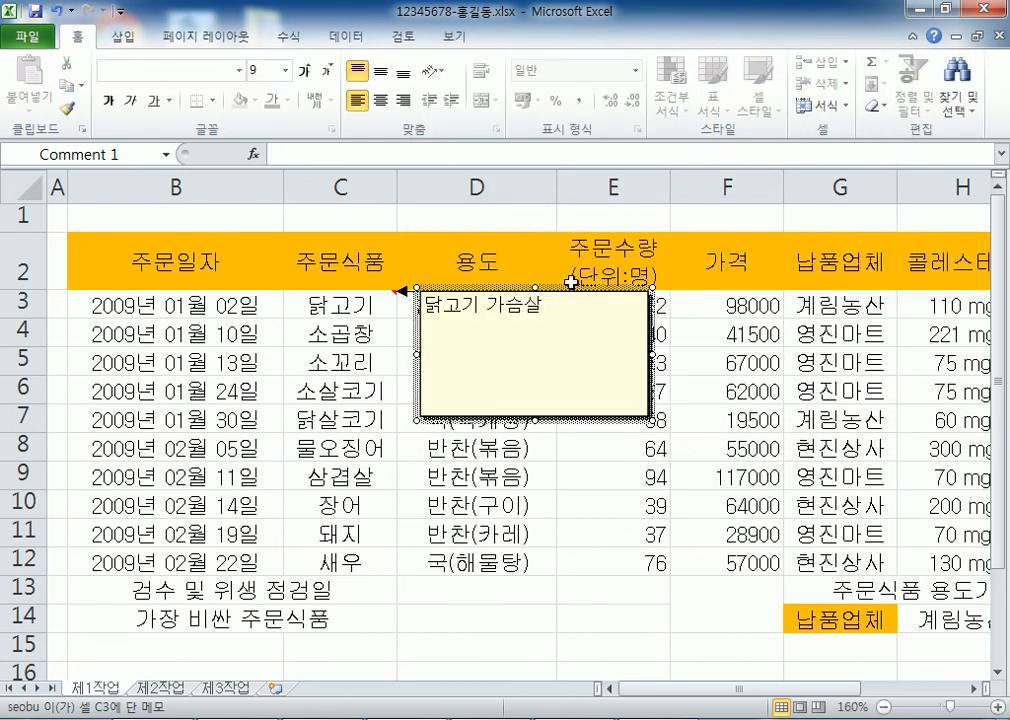
double_click(571, 288)
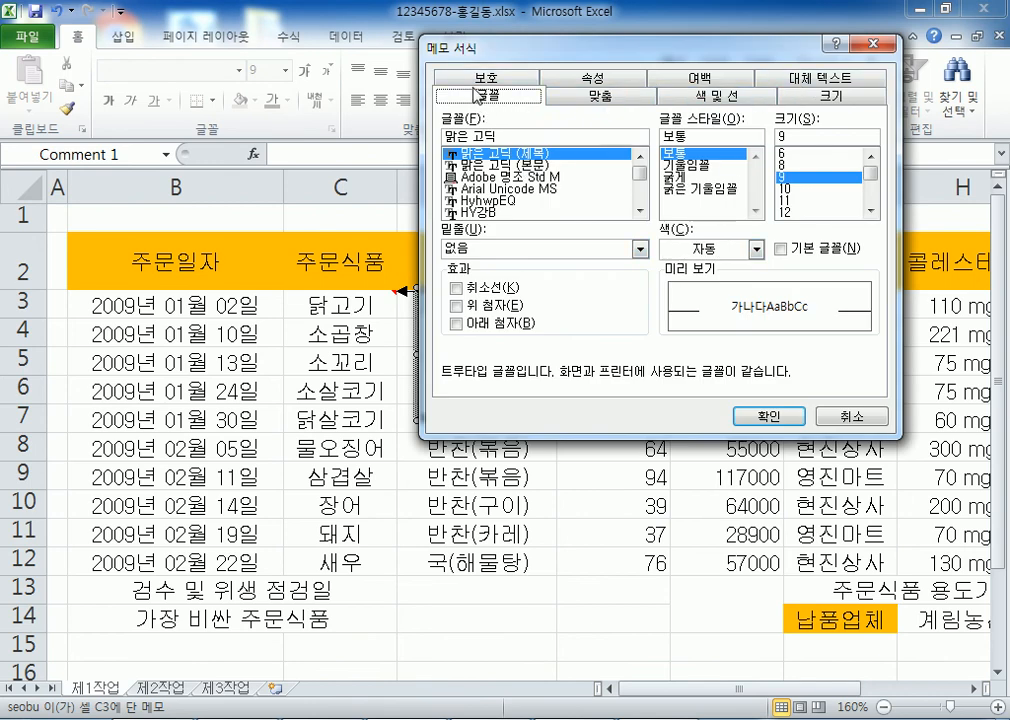
left_click(740, 250)
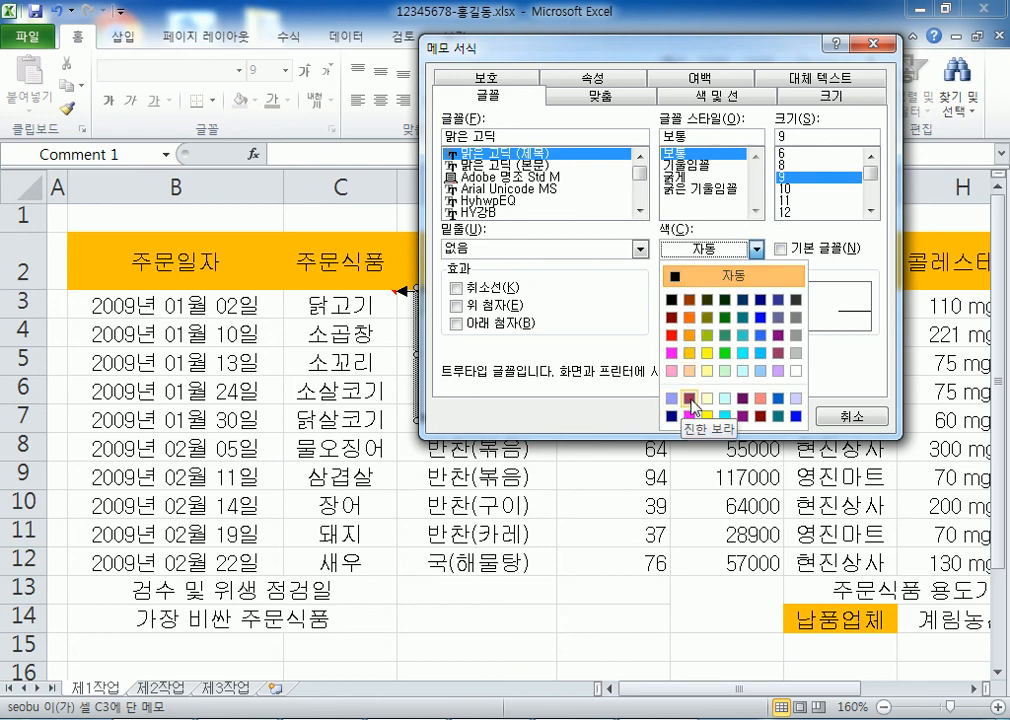
left_click(796, 416)
left_click(796, 418)
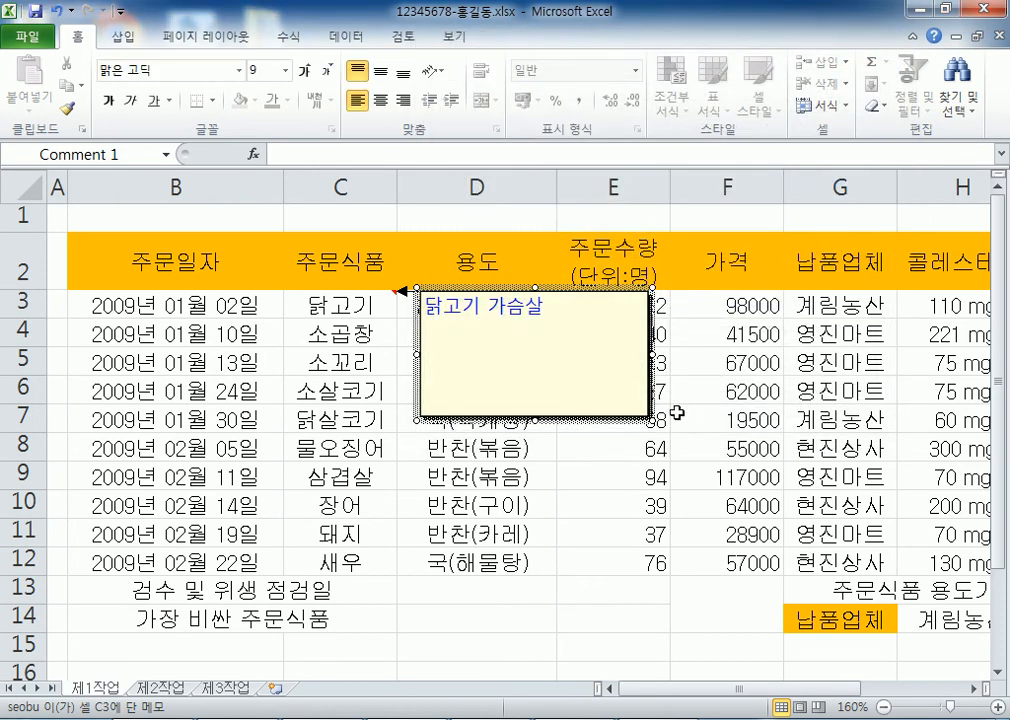
left_click(748, 480)
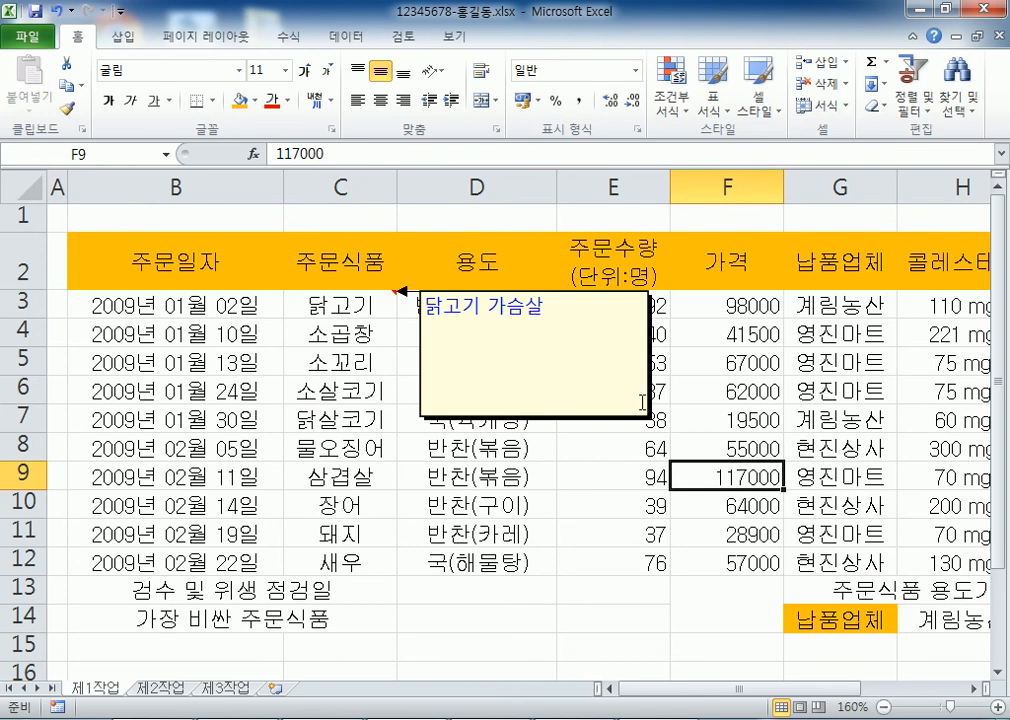
left_click(418, 318)
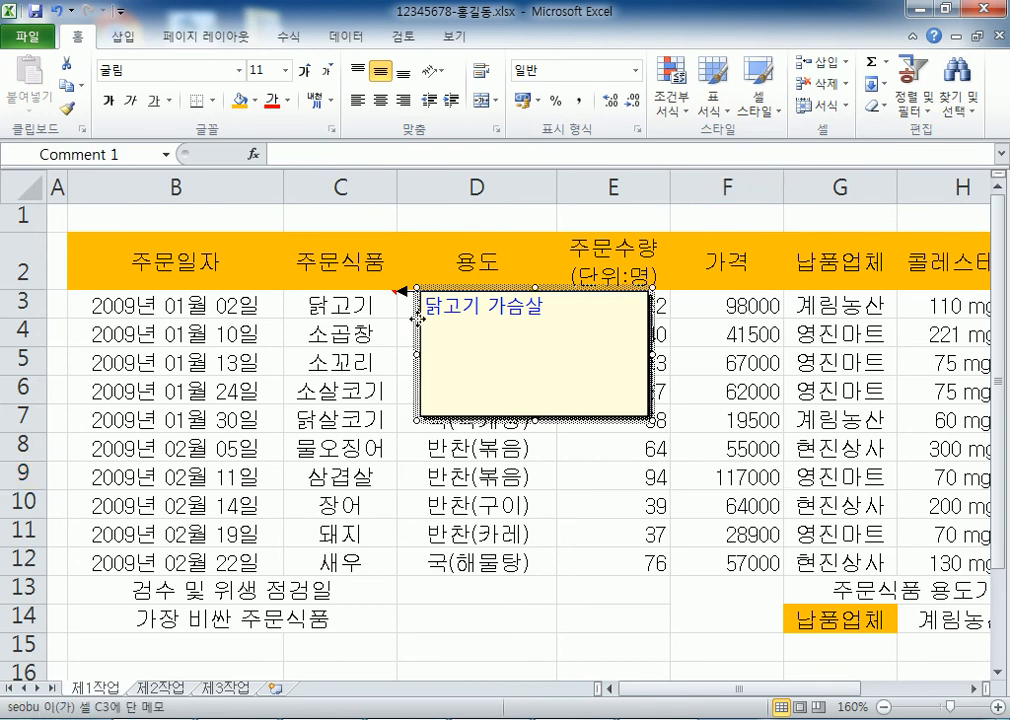
left_click(825, 364)
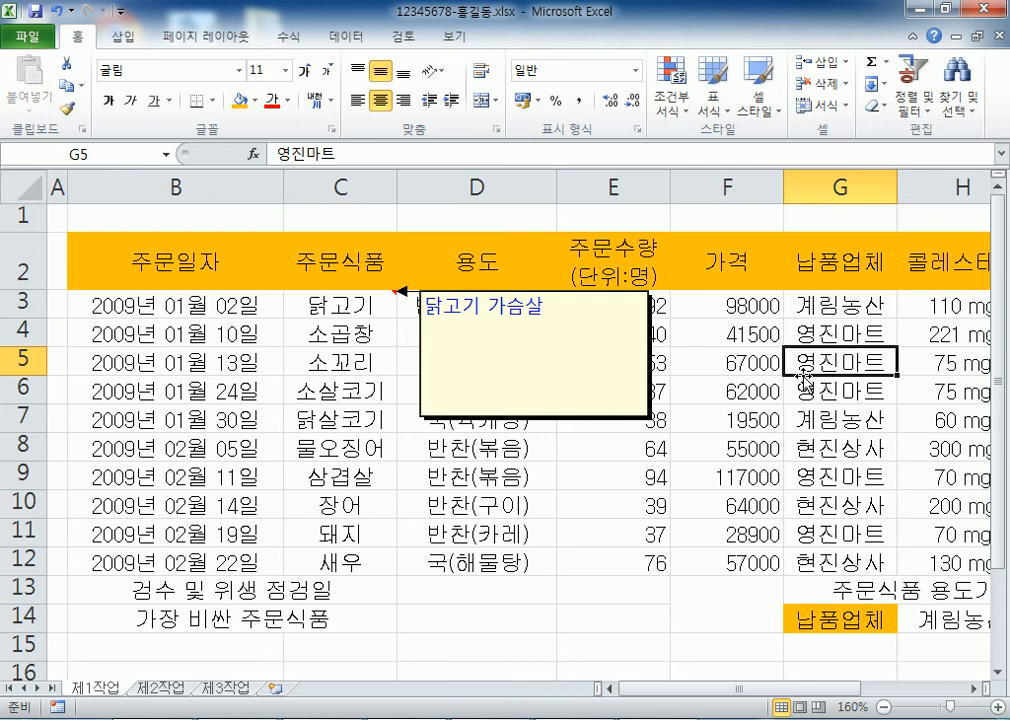
Review the font settings of the whole C3 memo in its format settings, and deselect the memo
left_click(426, 307)
right_click(424, 312)
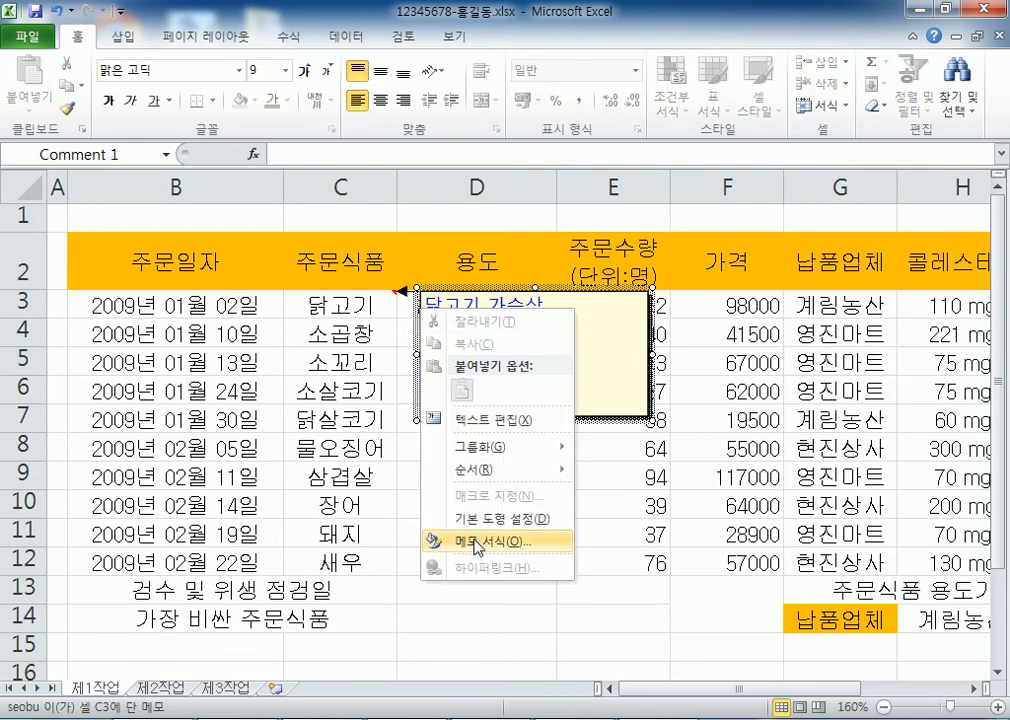
key("o")
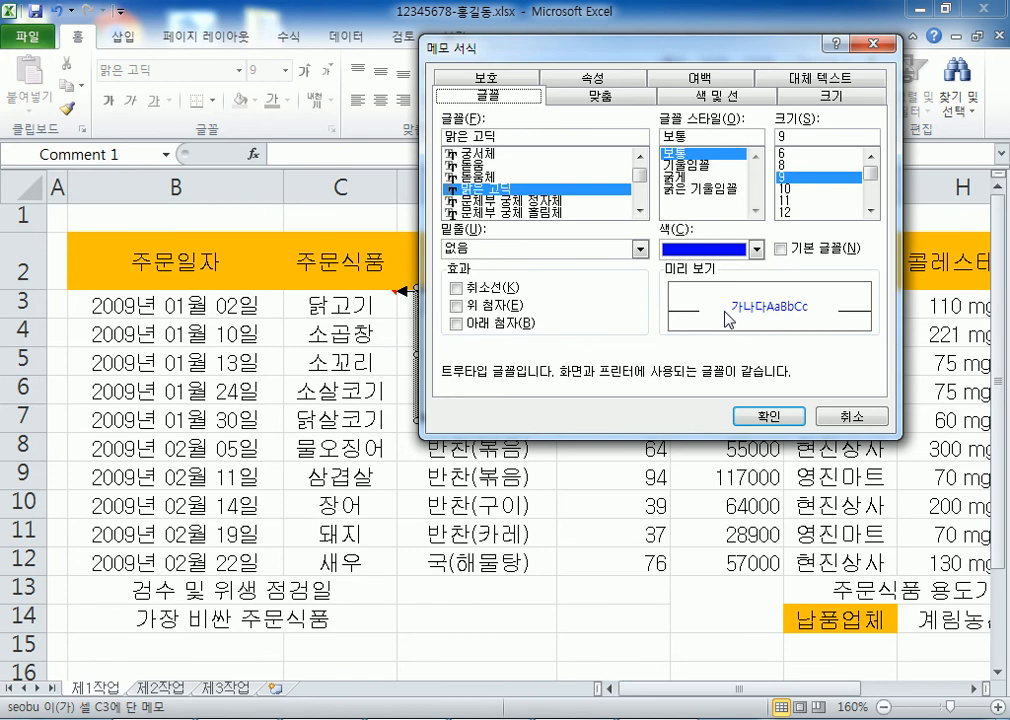
key("Return")
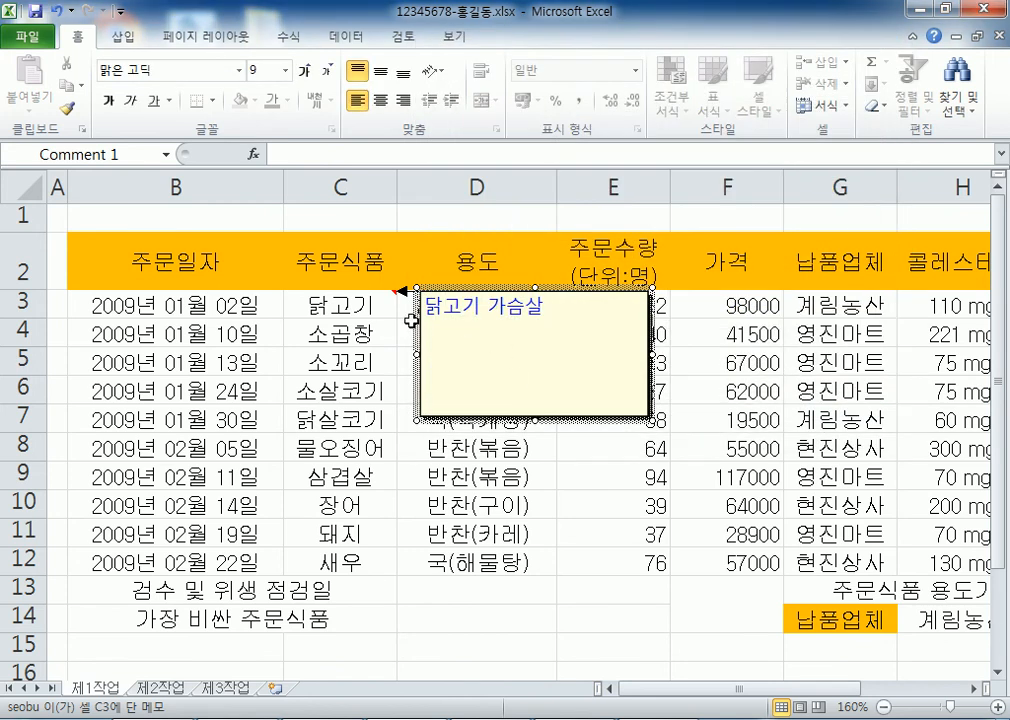
left_click(378, 303)
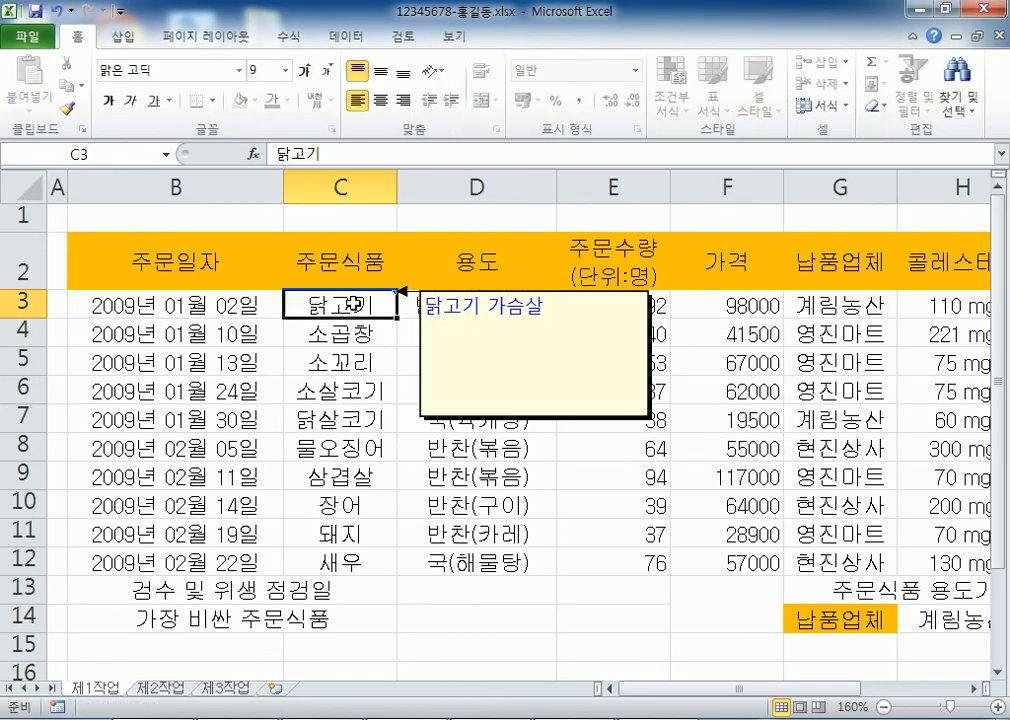
Turn on automatic sizing (자동 크기) for the C3 memo through its alignment format settings
left_click(470, 328)
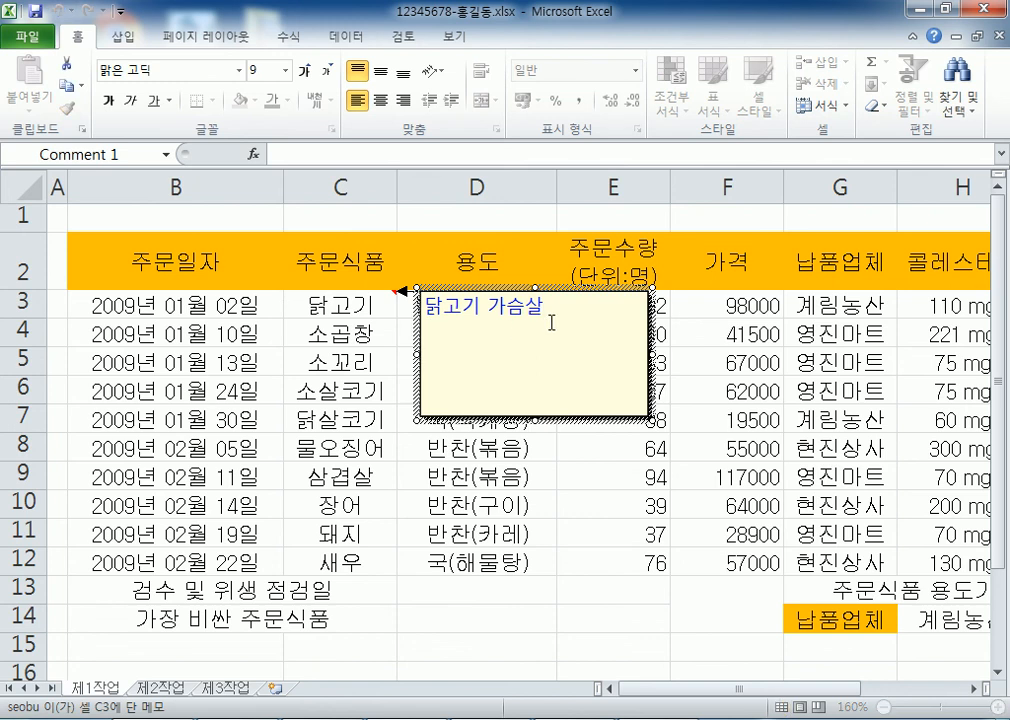
double_click(511, 292)
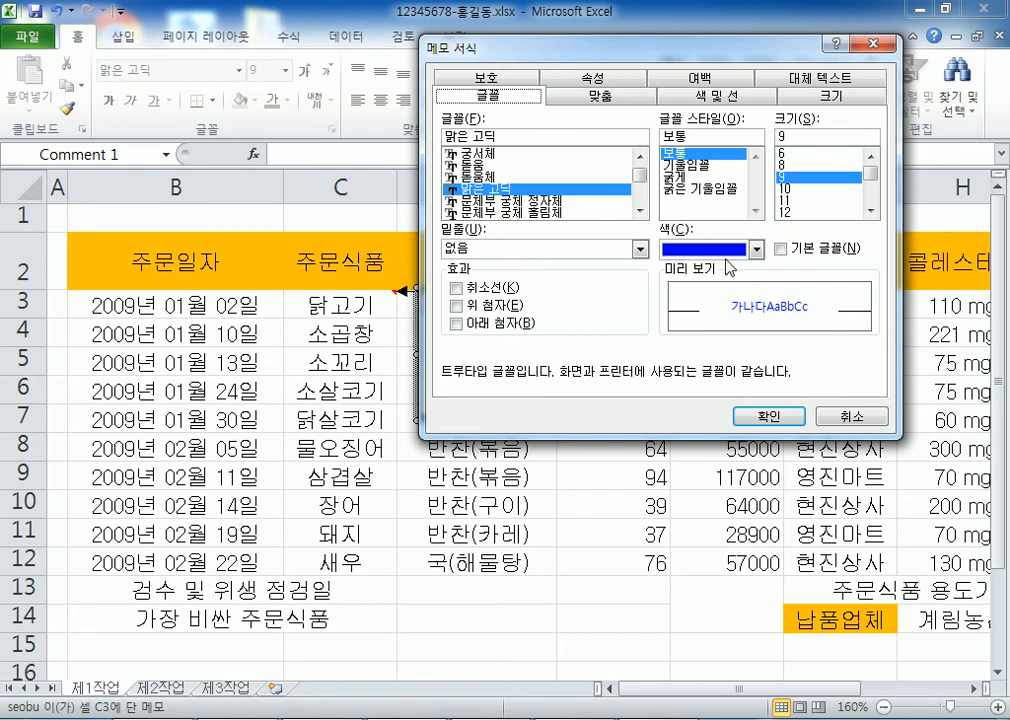
left_click(586, 99)
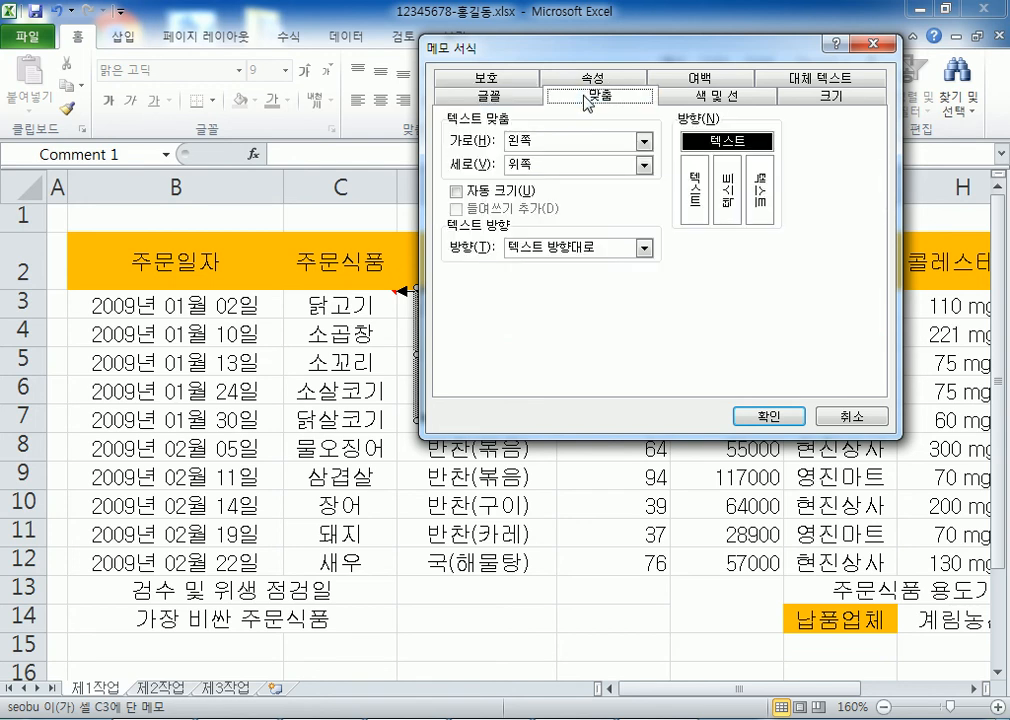
left_click(462, 192)
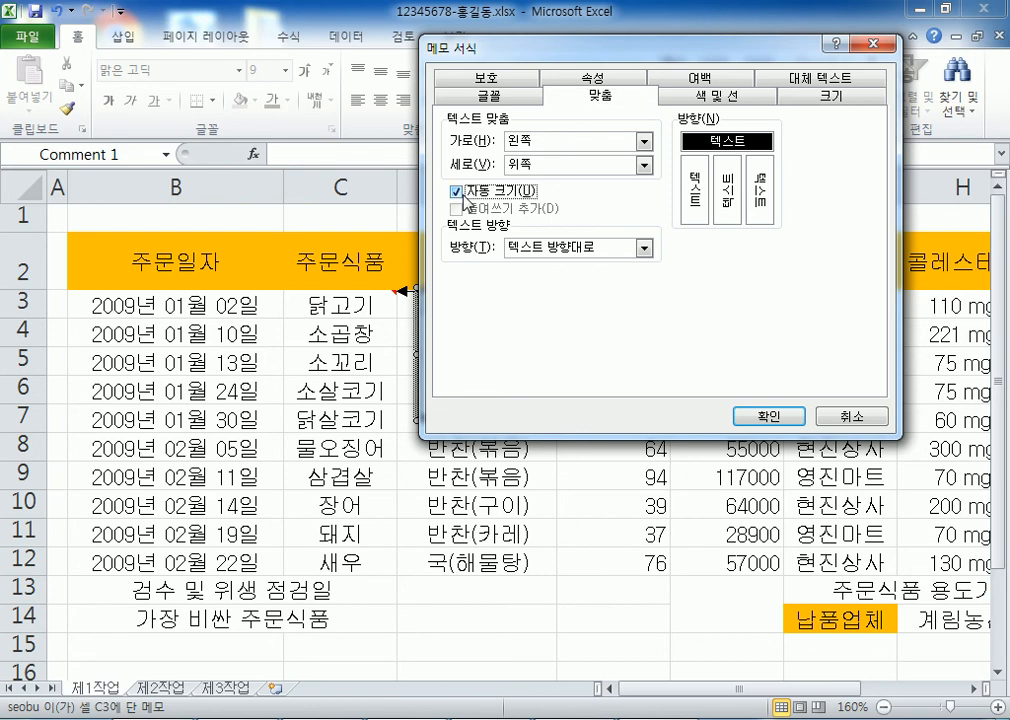
left_click(745, 415)
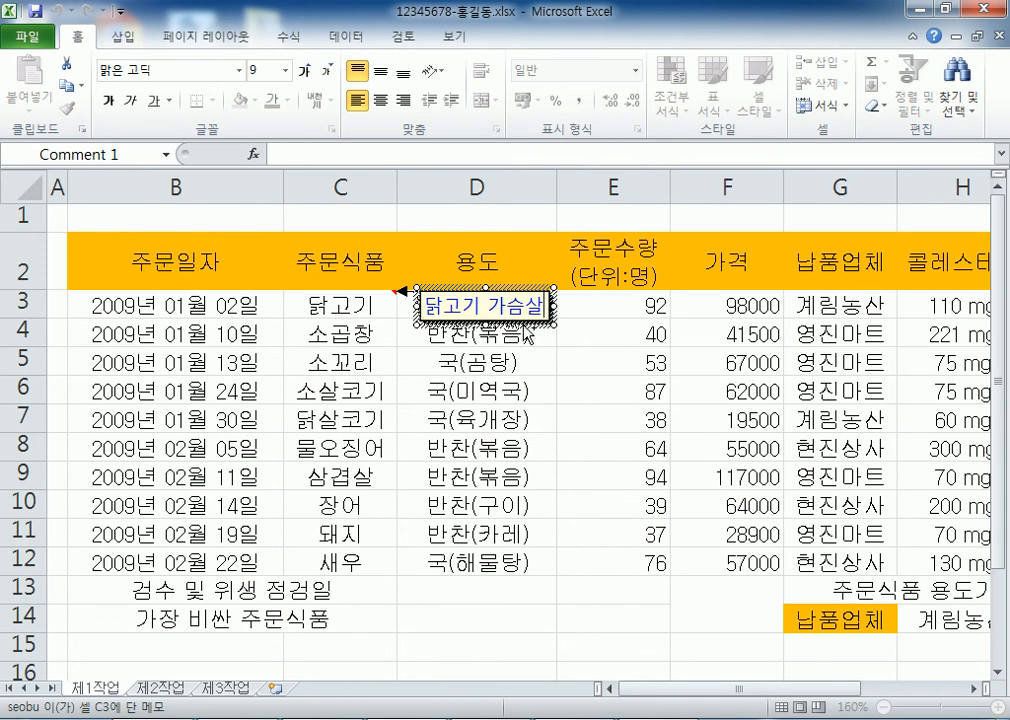
Check the automatic size option in the C3 memo's alignment settings, and return to cell C3
key("ctrl+1")
key("Escape")
left_click(522, 288)
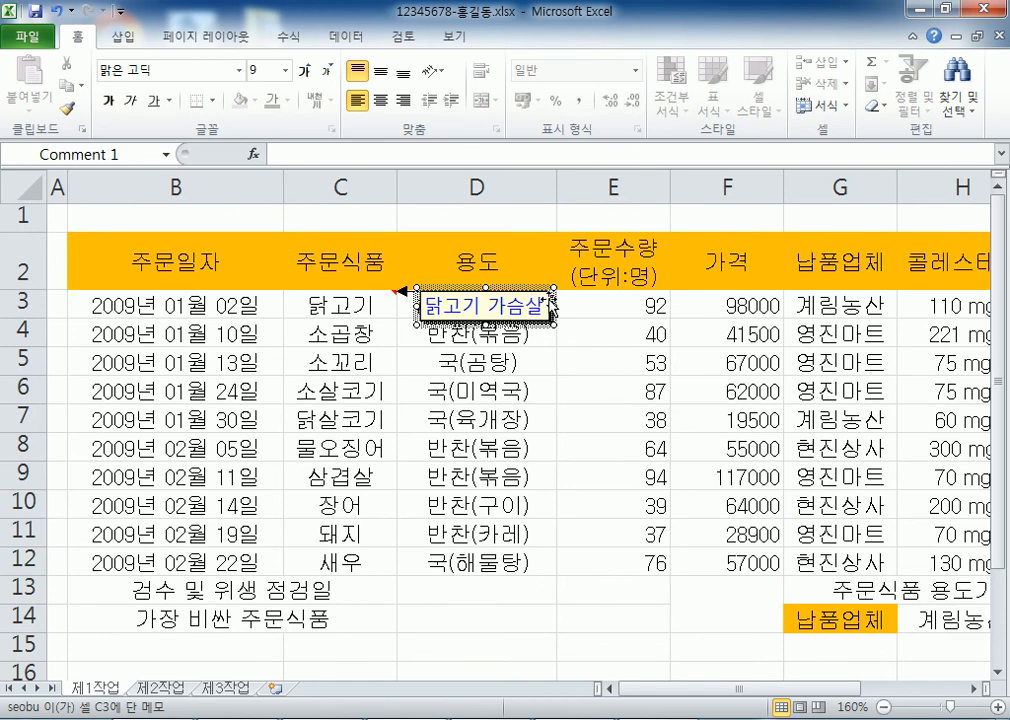
double_click(548, 310)
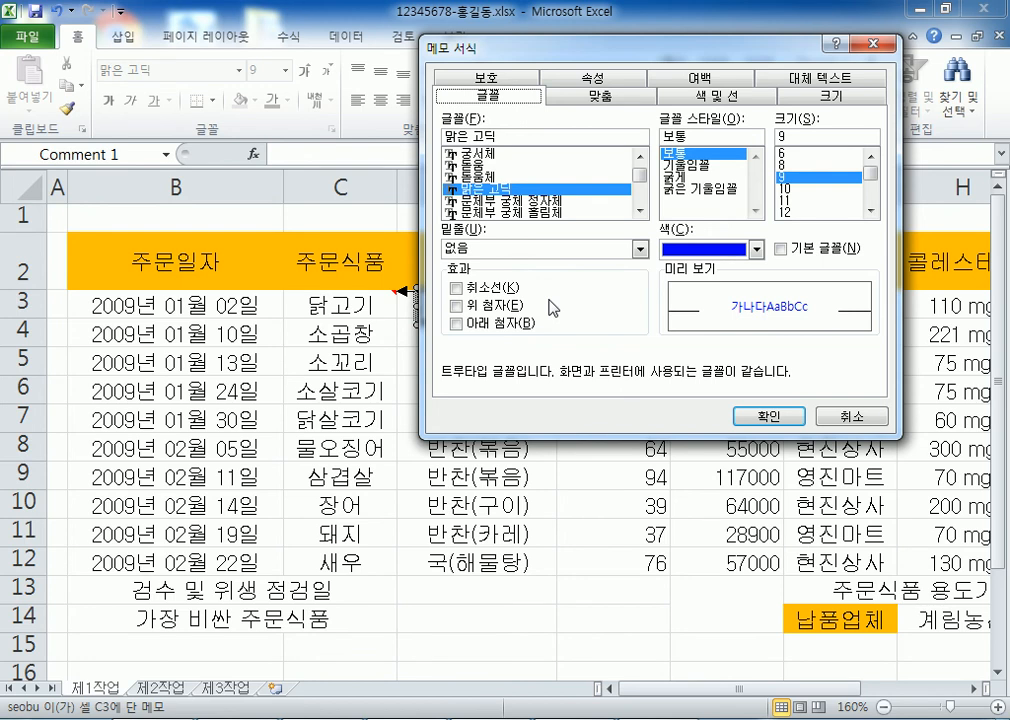
left_click(578, 97)
left_click(515, 192)
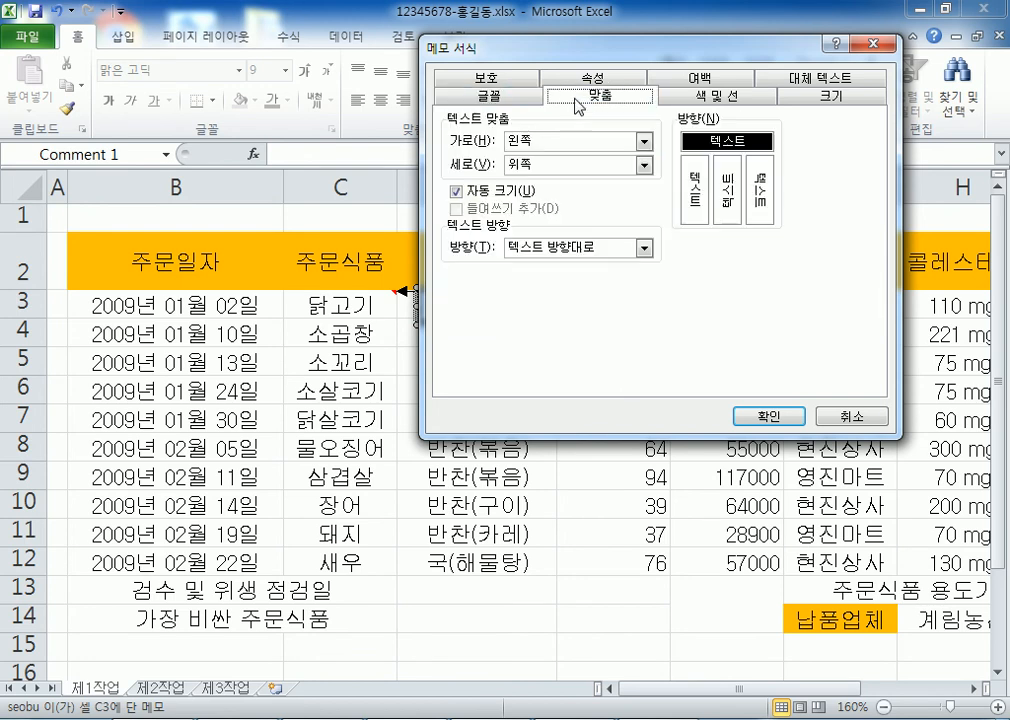
key("Return")
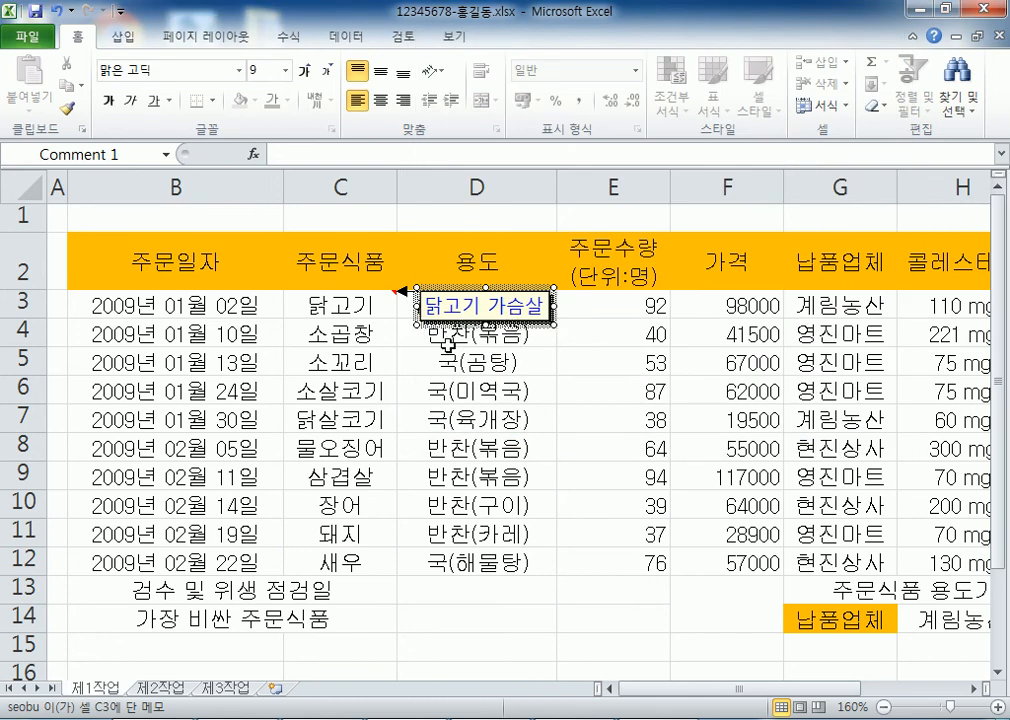
left_click(336, 314)
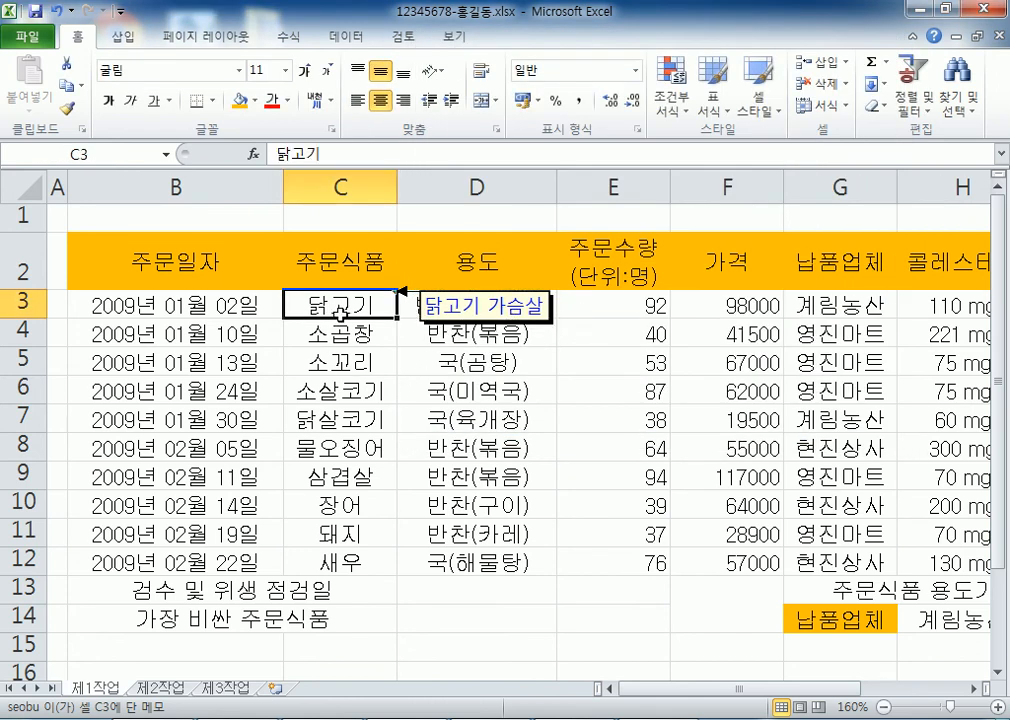
Insert a blank line before the text of the C3 memo, and deselect the memo
left_click(418, 292)
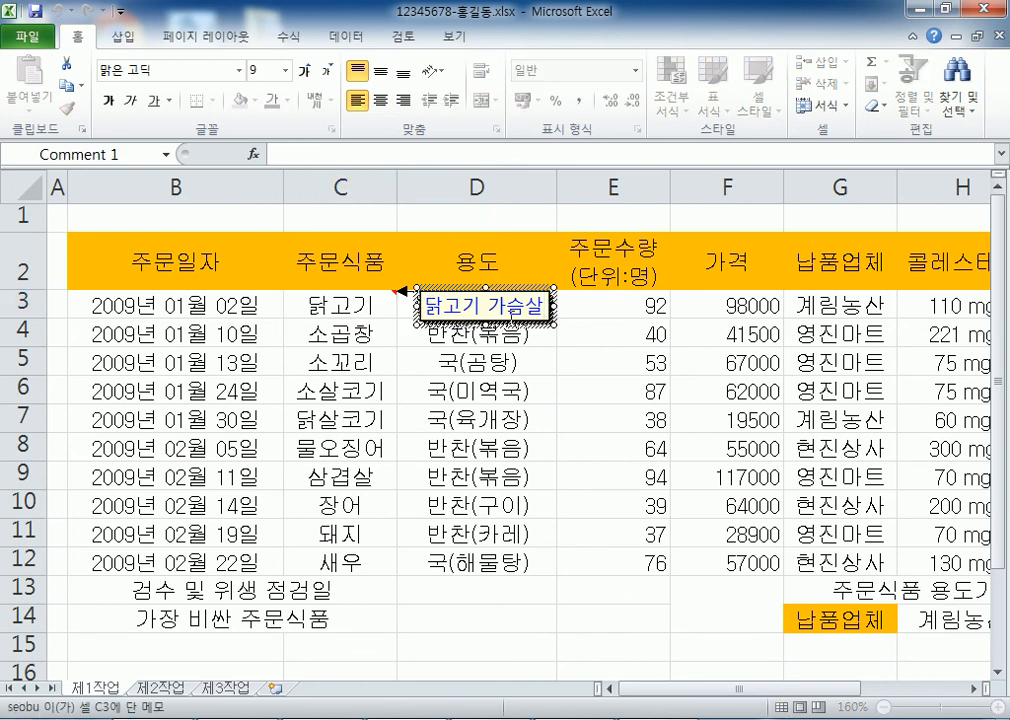
left_click(427, 305)
key("Return")
left_click(467, 393)
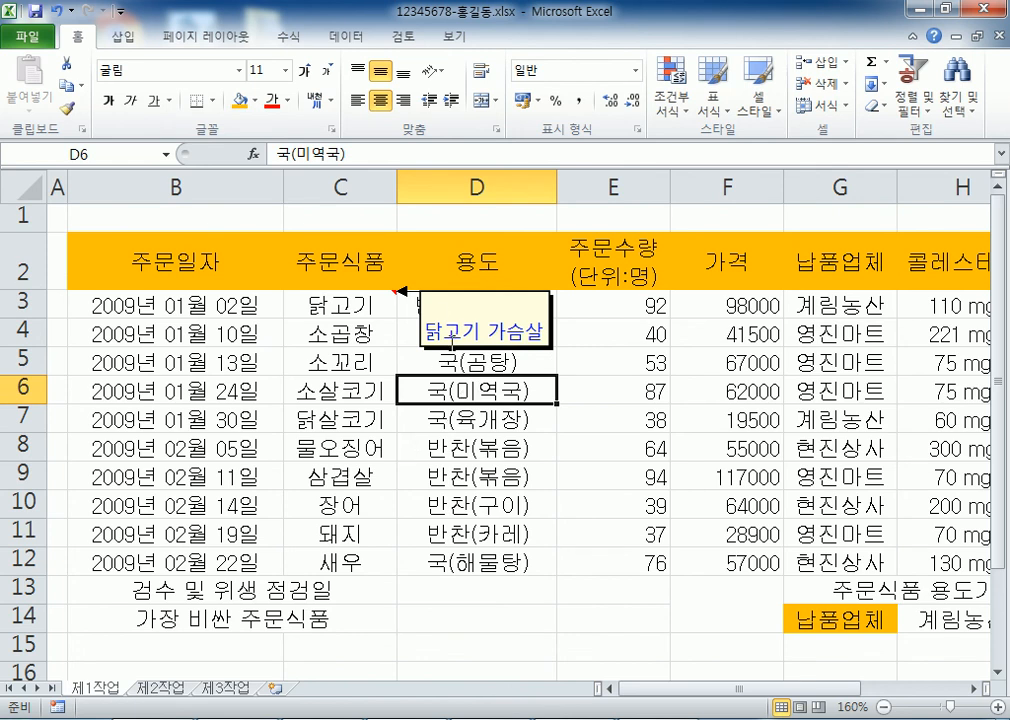
Remove the blank line above the text in the C3 memo, and leave the memo
left_click(440, 307)
left_click(450, 308)
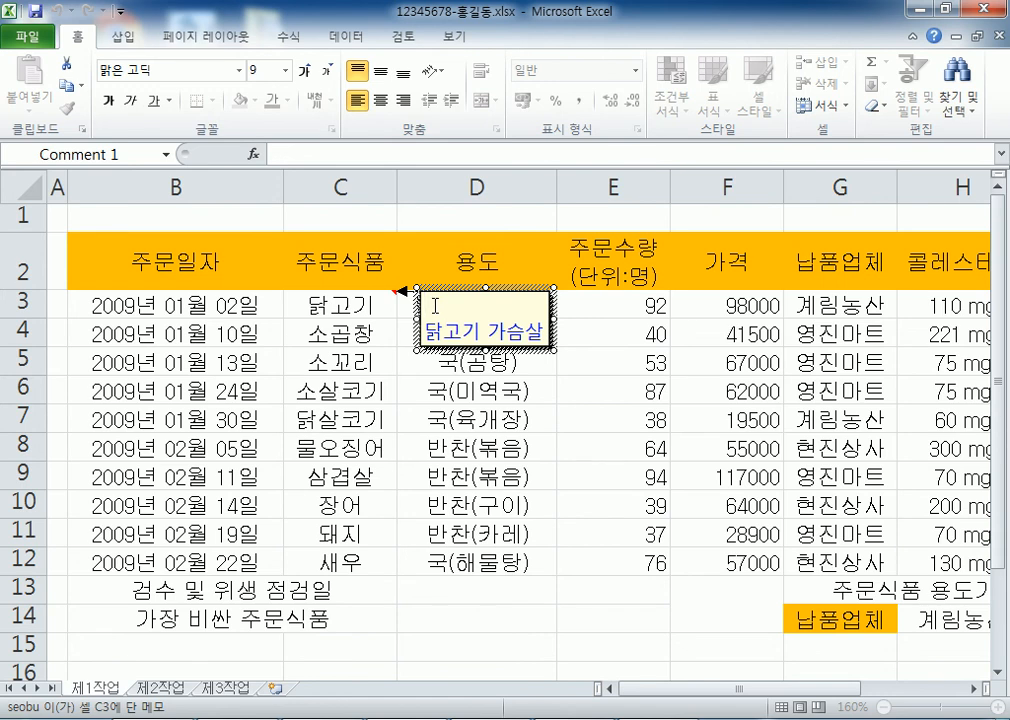
key("Delete")
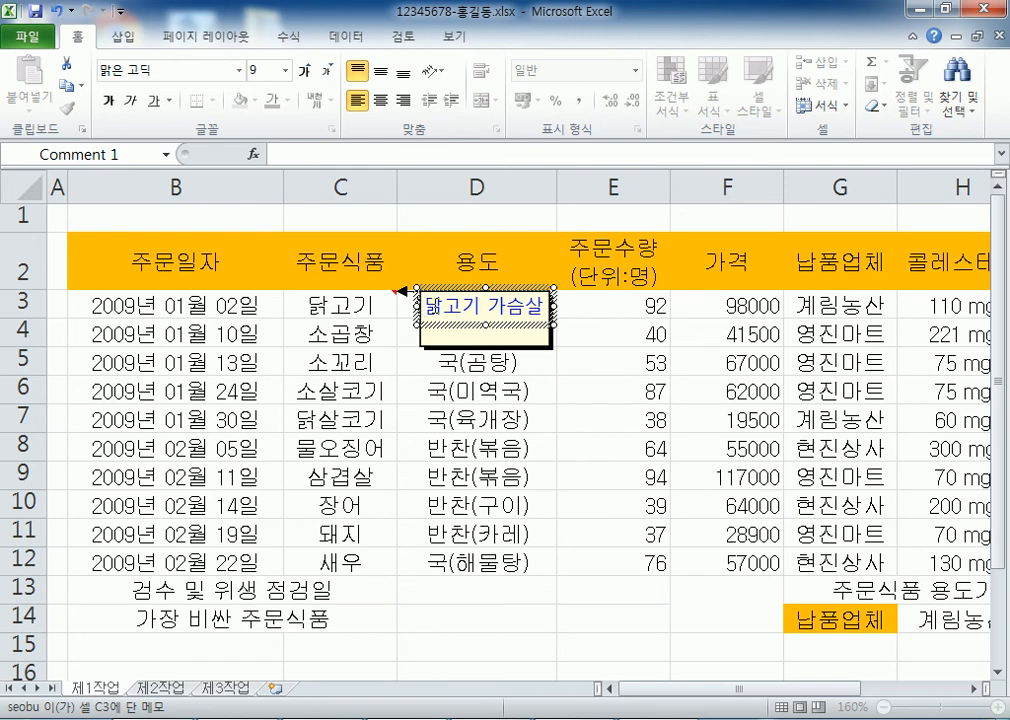
left_click(388, 395)
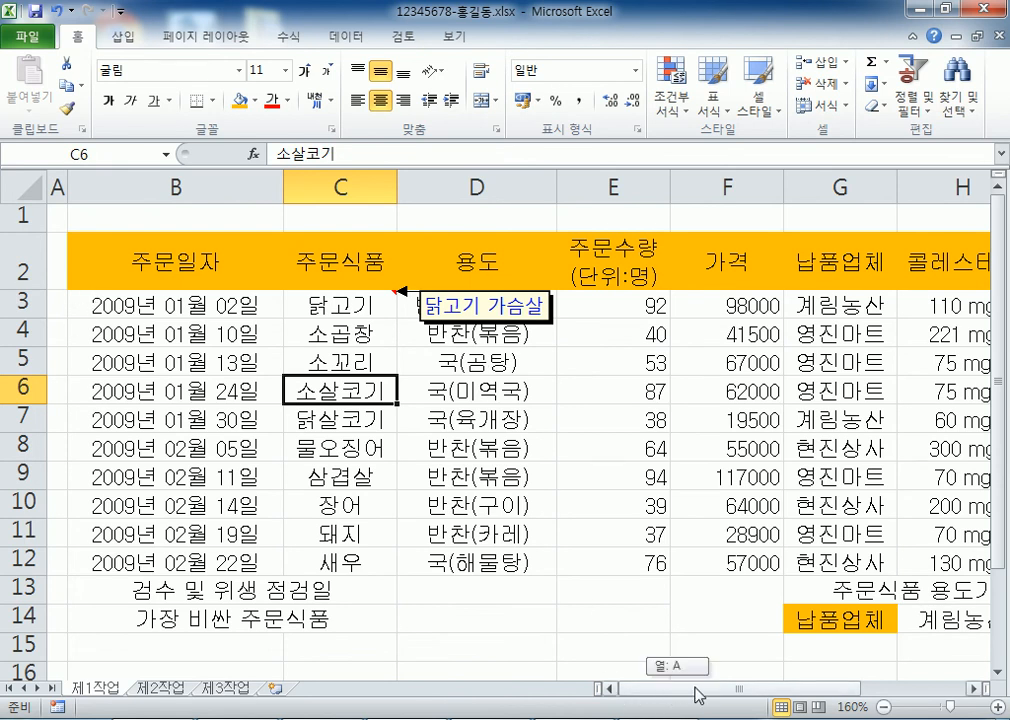
Check the price in F3 and the order quantity in E3, and select J3 under 1인분 가격
left_click_drag(640, 703, 680, 703)
left_click(873, 317)
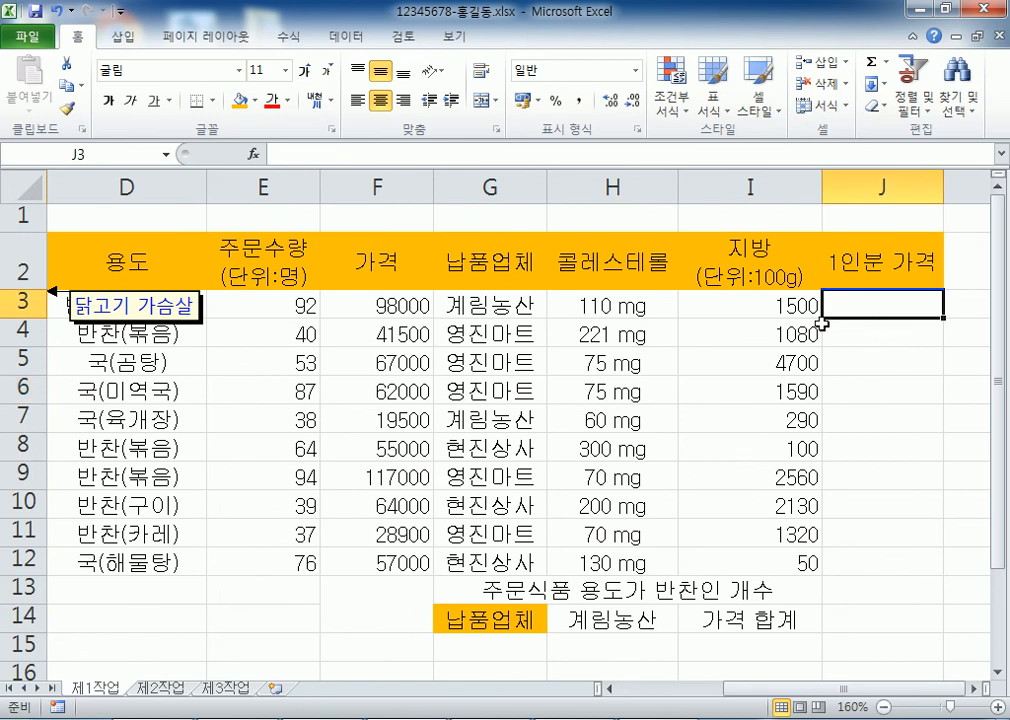
scroll(678, 364, "down", 1)
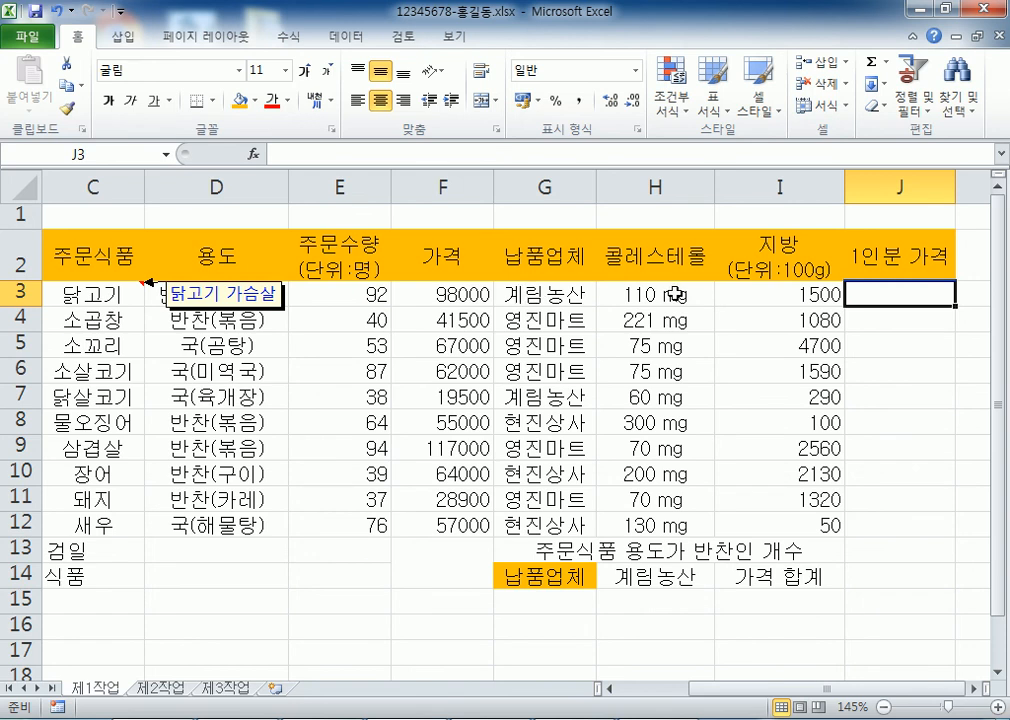
left_click(457, 300)
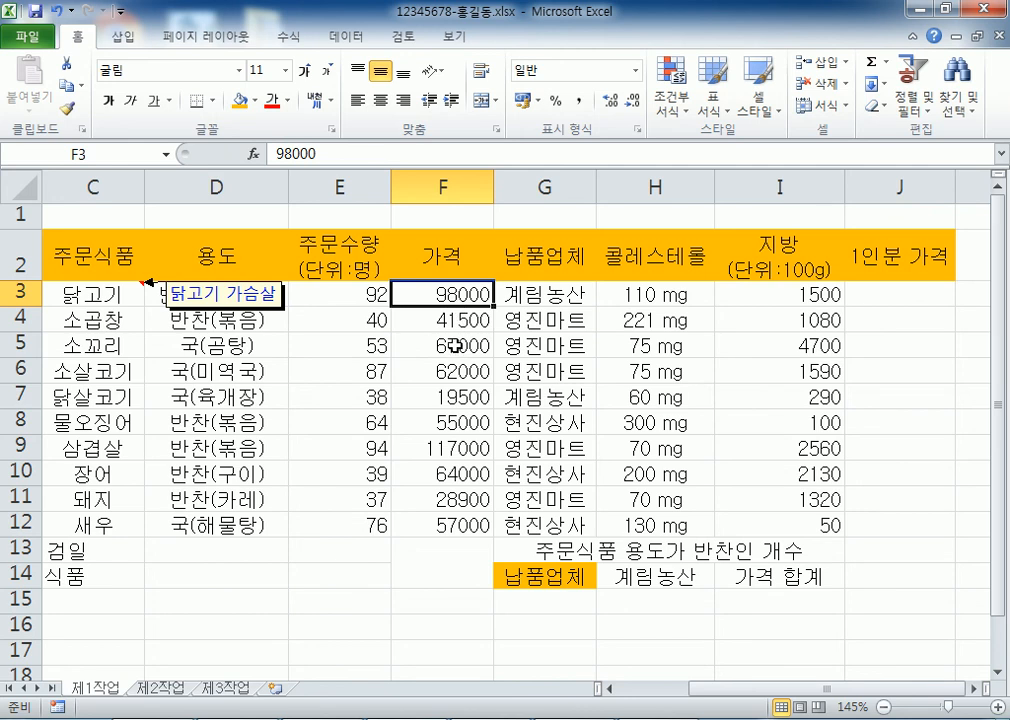
left_click(338, 294)
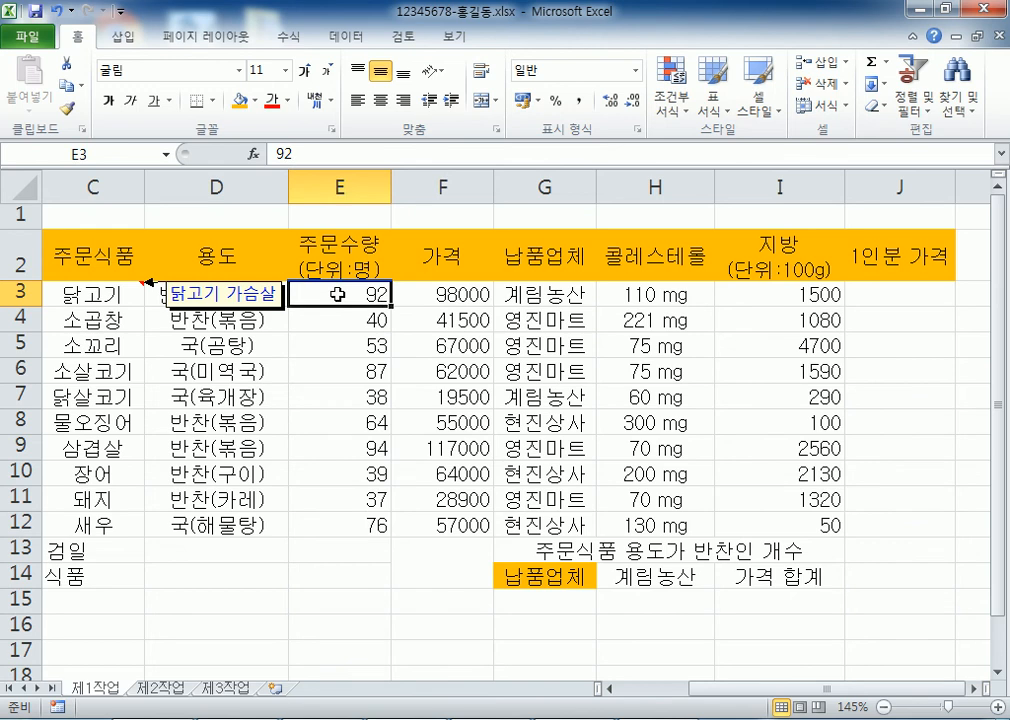
left_click(889, 298)
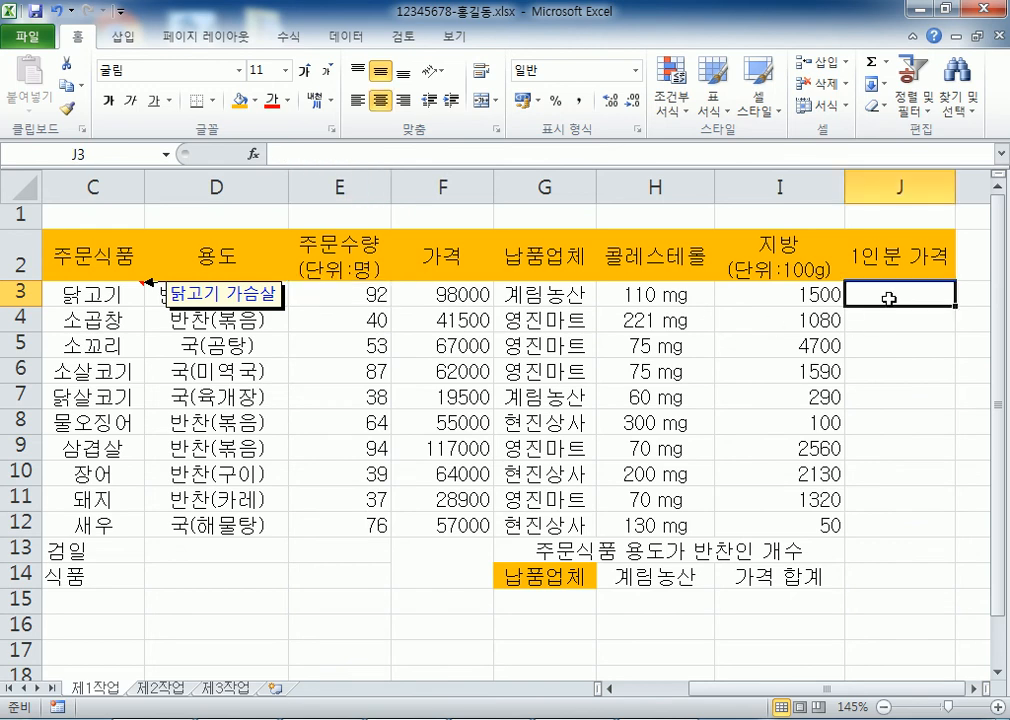
left_click(975, 688)
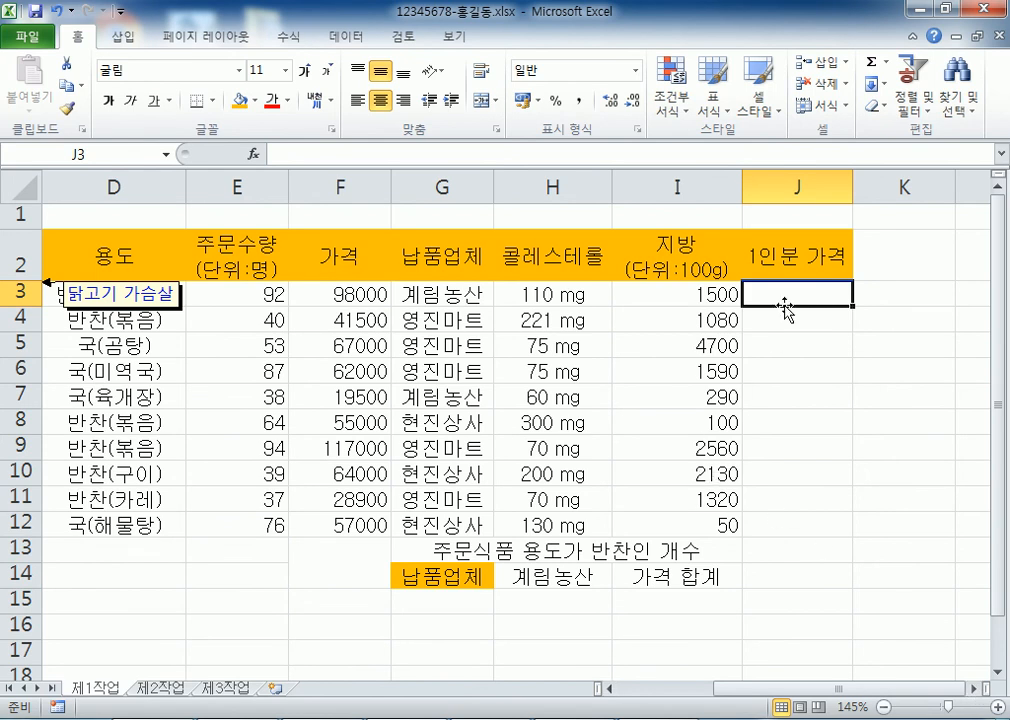
type("=")
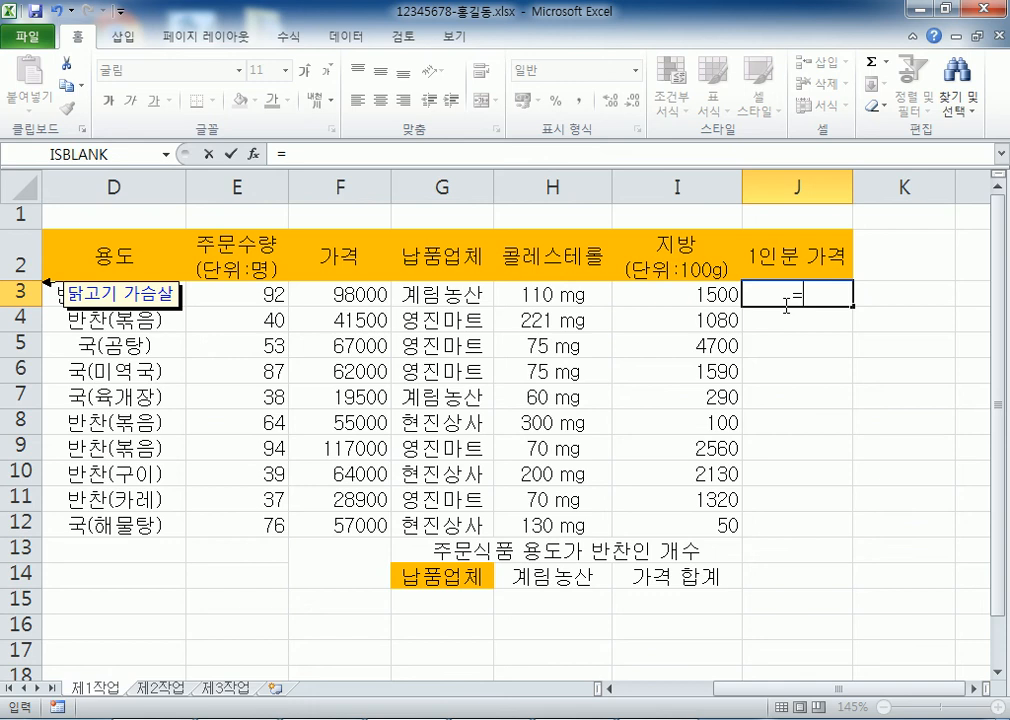
key("Escape")
type("=")
left_click(333, 293)
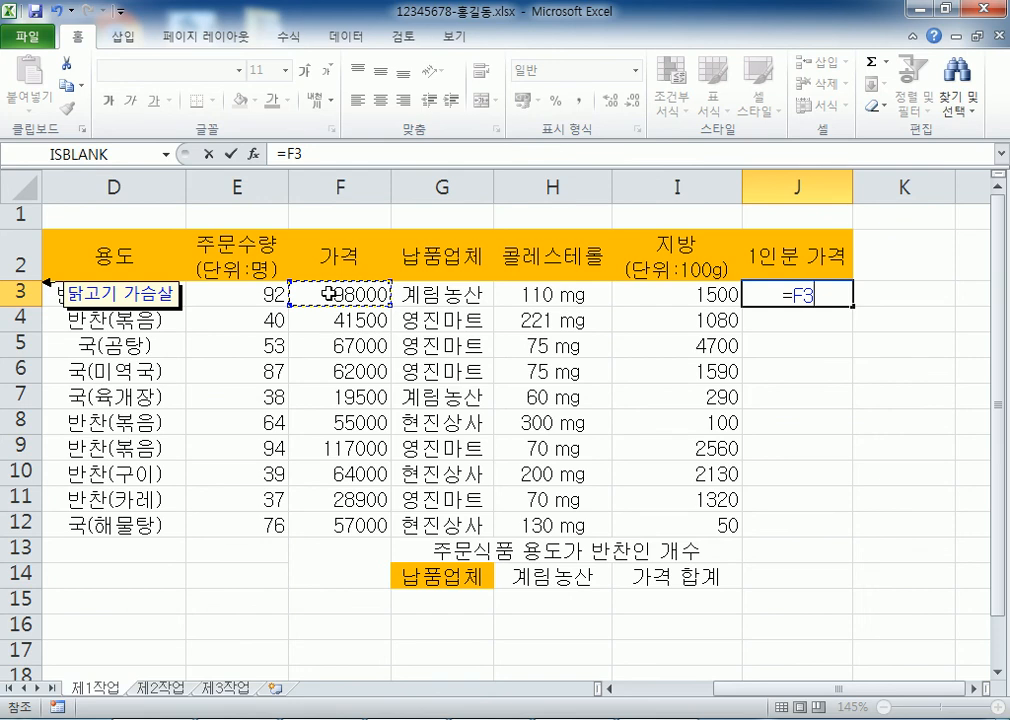
type("/")
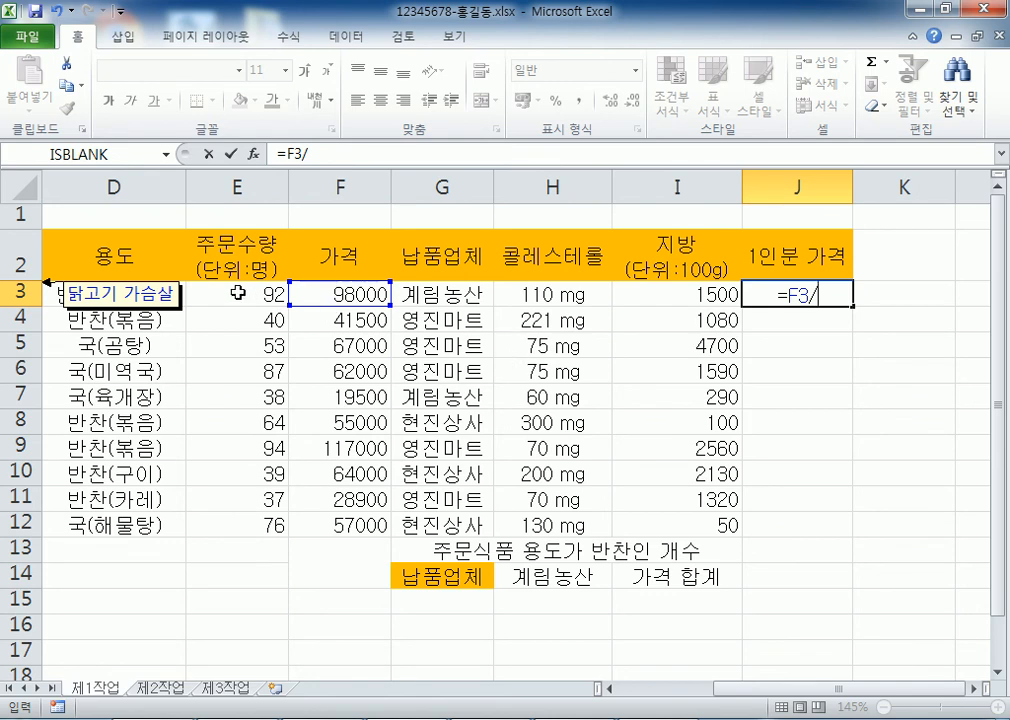
left_click(220, 292)
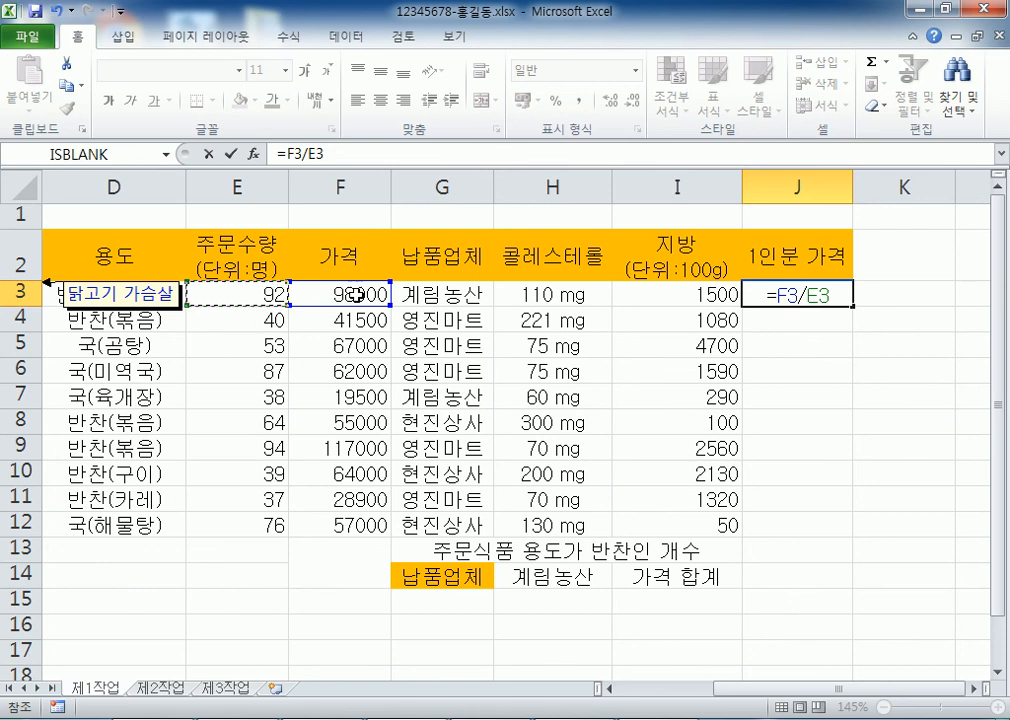
key("Escape")
Calculate the per-person price in J3 with the formula =F3/E3, and select that cell again
type("=")
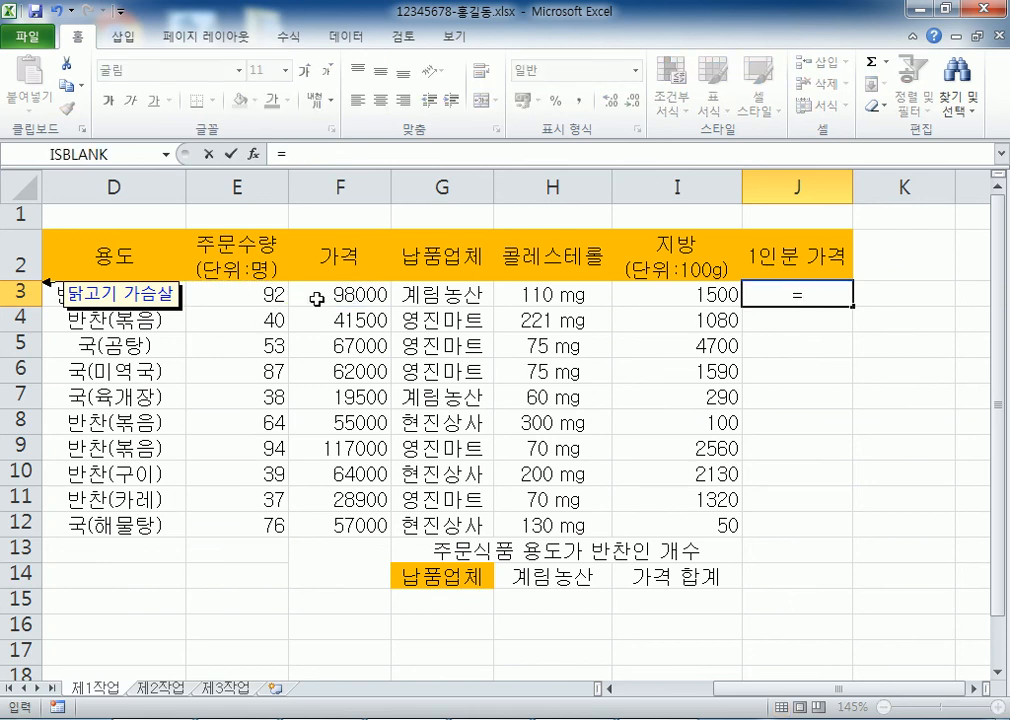
left_click(321, 256)
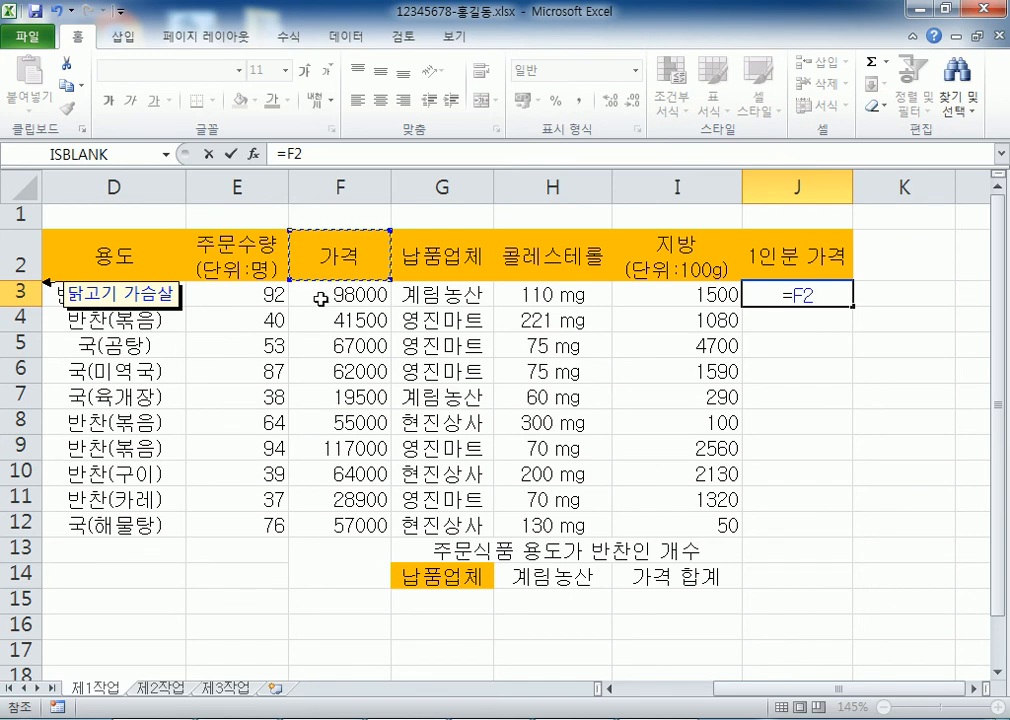
left_click(321, 295)
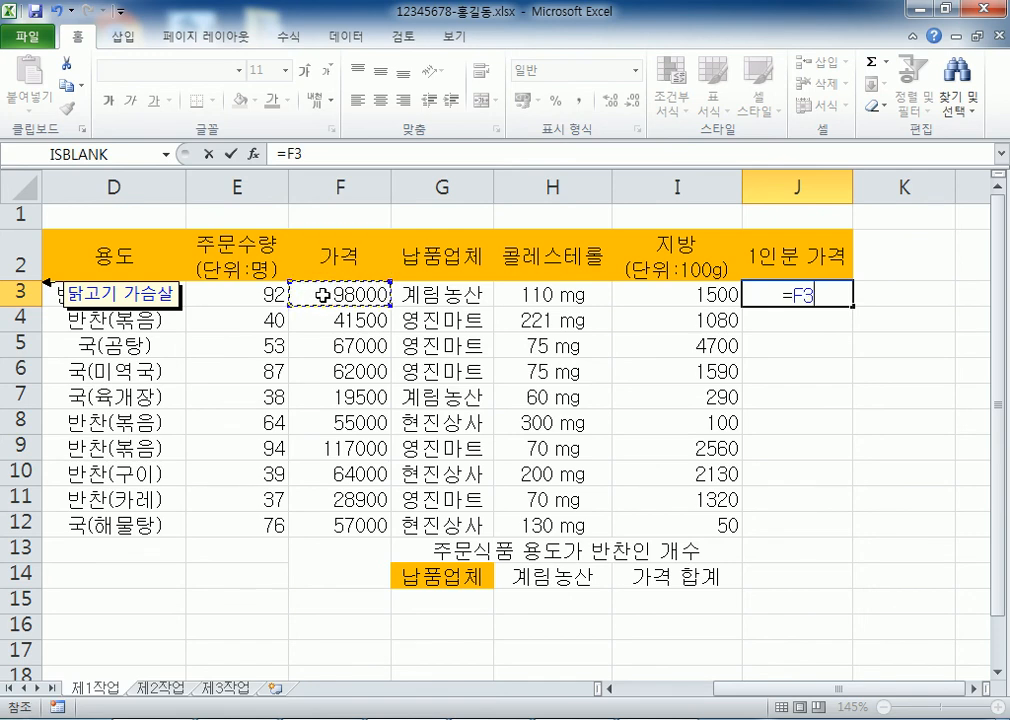
type("/")
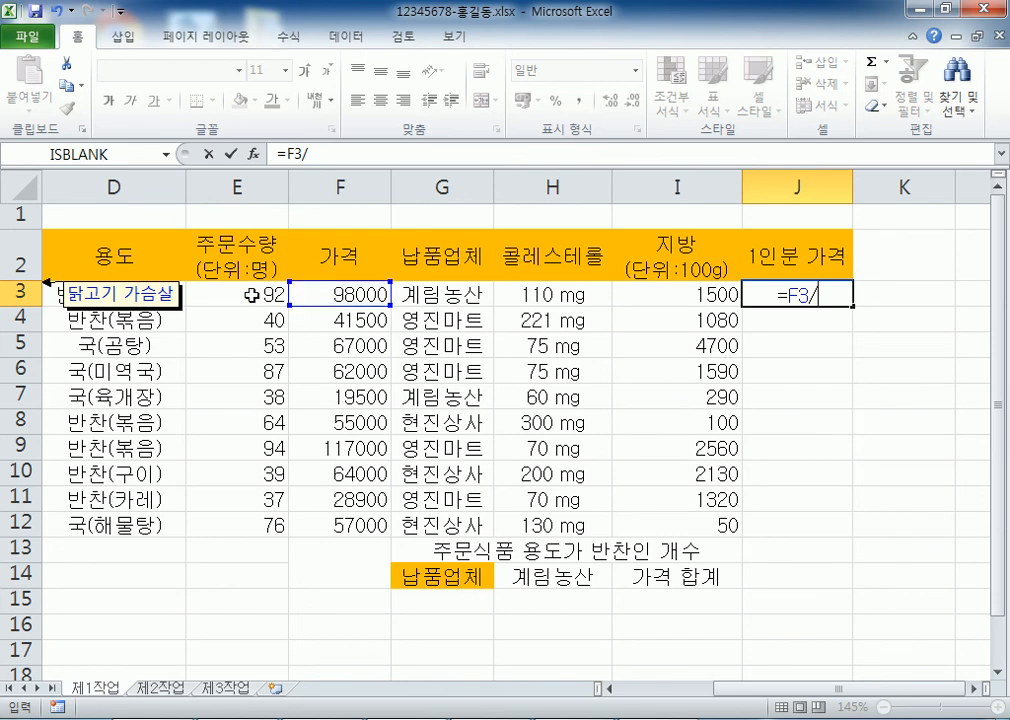
left_click(253, 291)
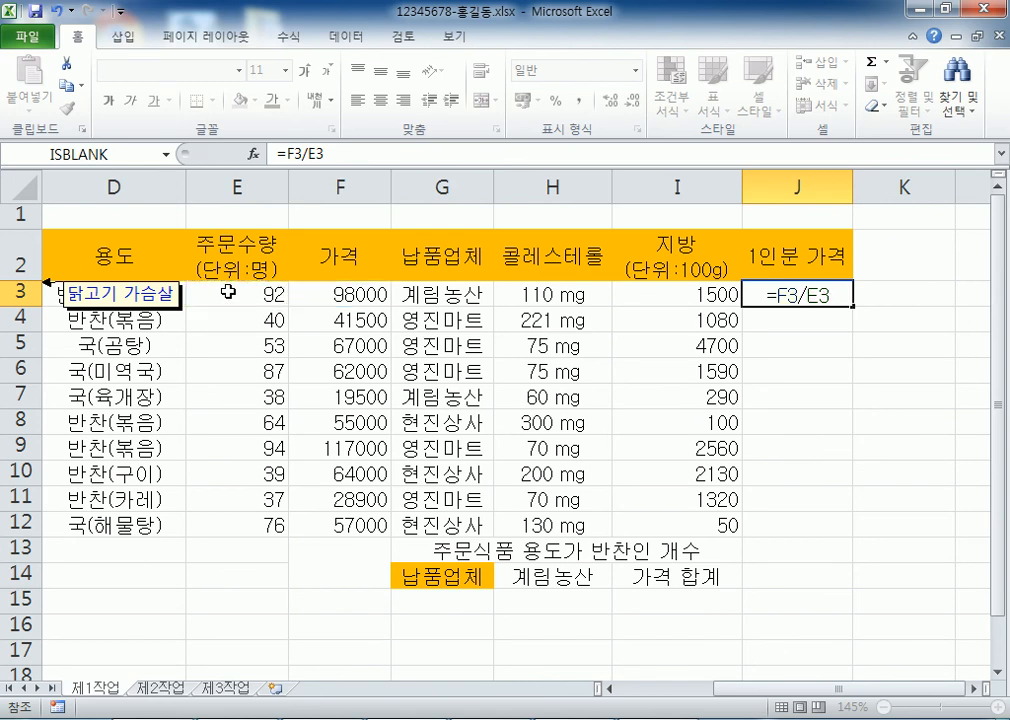
key("Return")
left_click(791, 295)
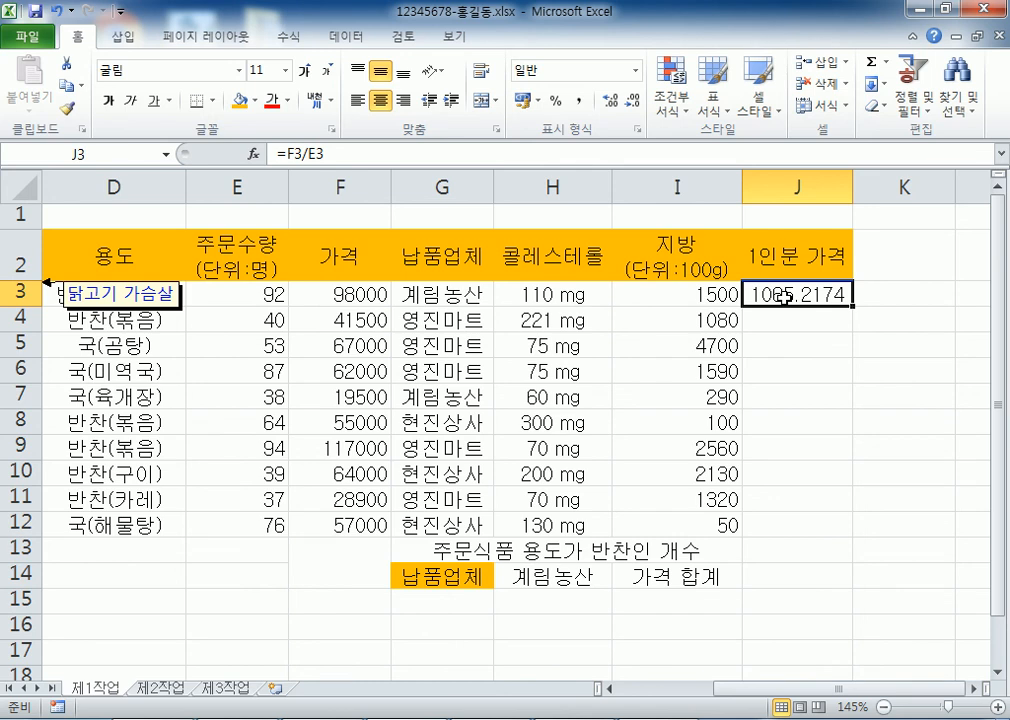
Try the comma style on J3 with different numbers of decimal places
left_click(579, 101)
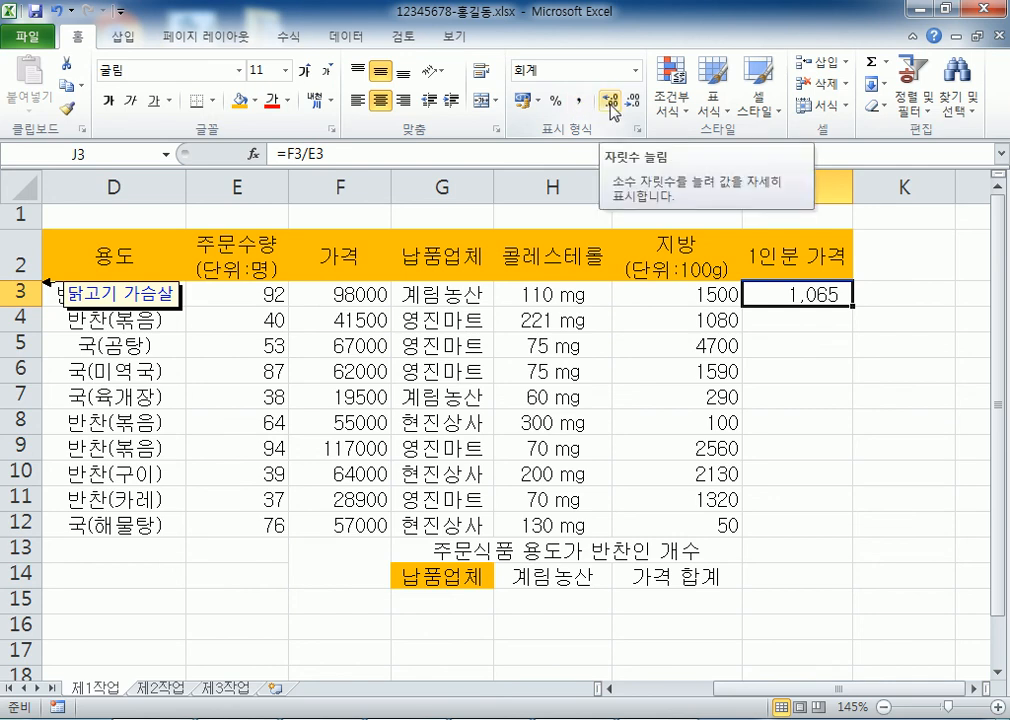
left_click(610, 104)
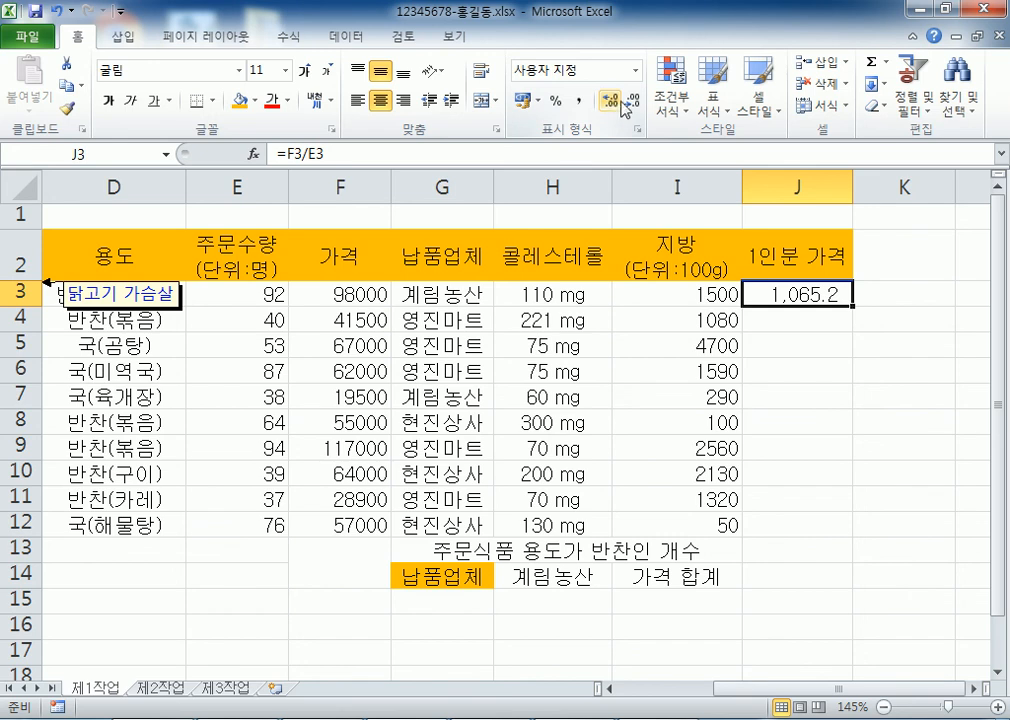
left_click(609, 104)
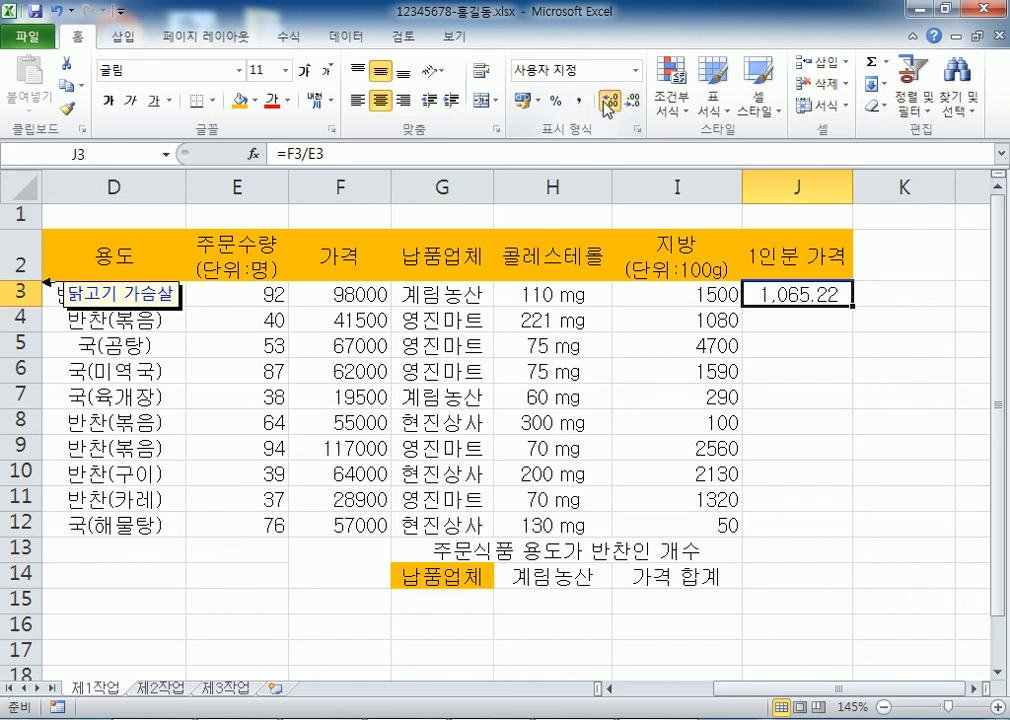
left_click(609, 104)
left_click(640, 102)
left_click(643, 103)
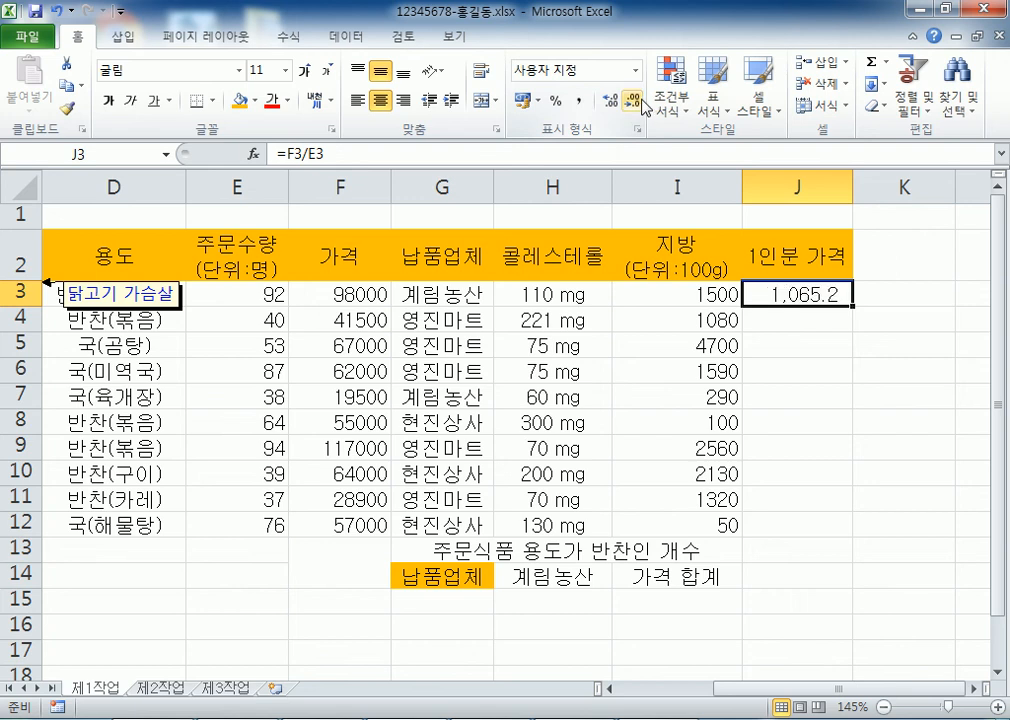
left_click(643, 103)
left_click(609, 104)
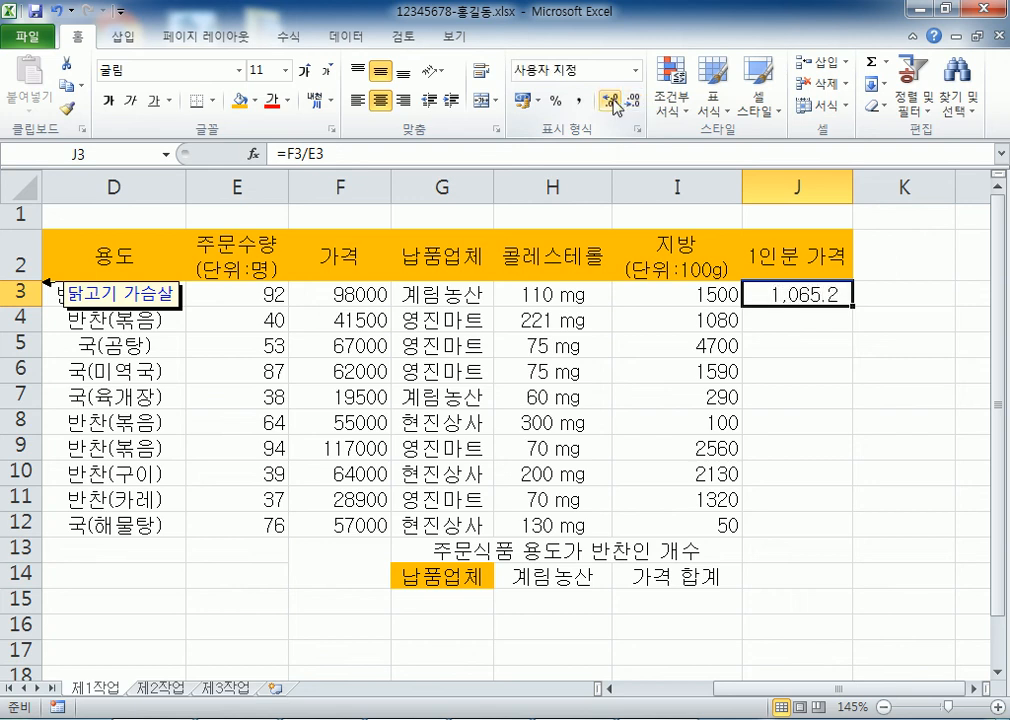
Reapply the comma style without decimals to J3, and reset its number format to General
left_click(587, 104)
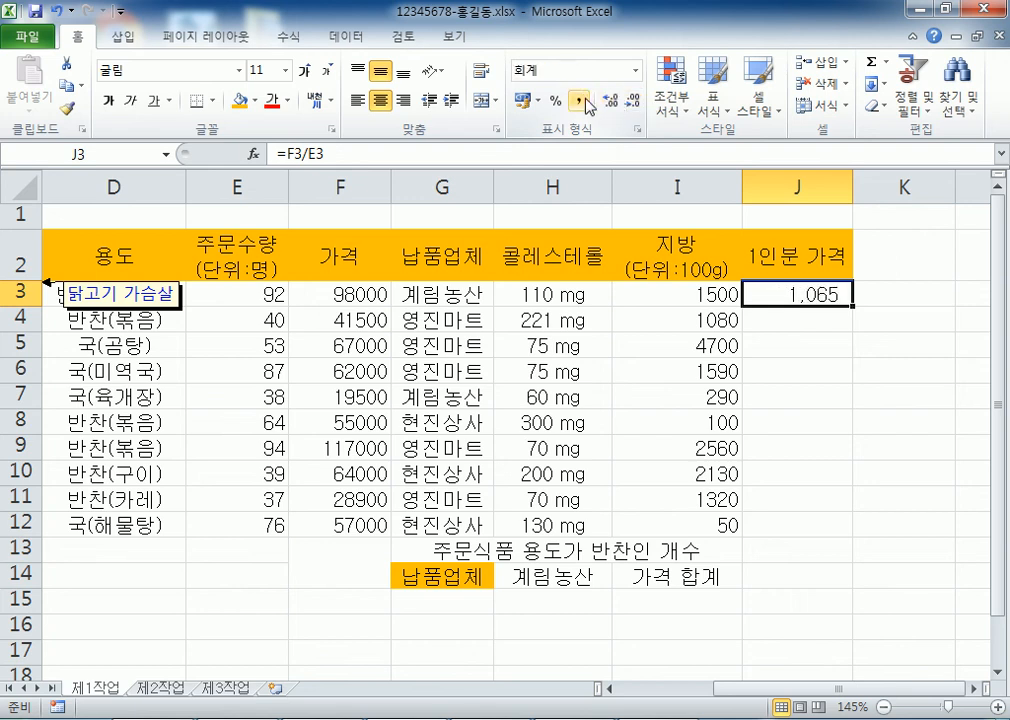
left_click(634, 71)
left_click(560, 102)
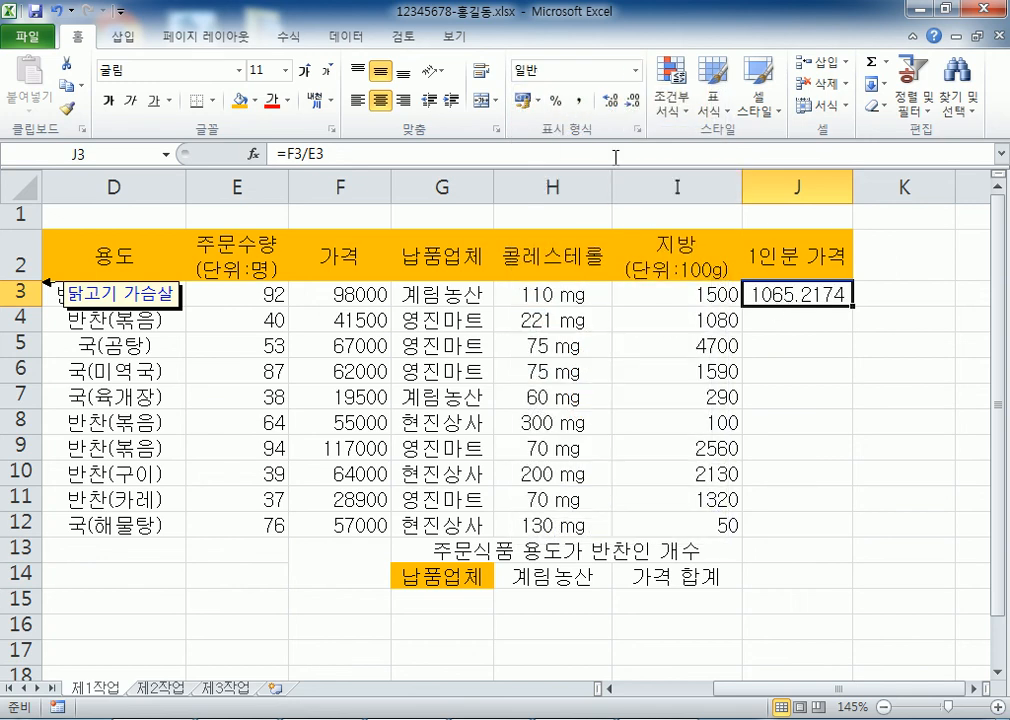
Format J3 with the comma style and one decimal place, and fill its formula down through J12
left_click(578, 101)
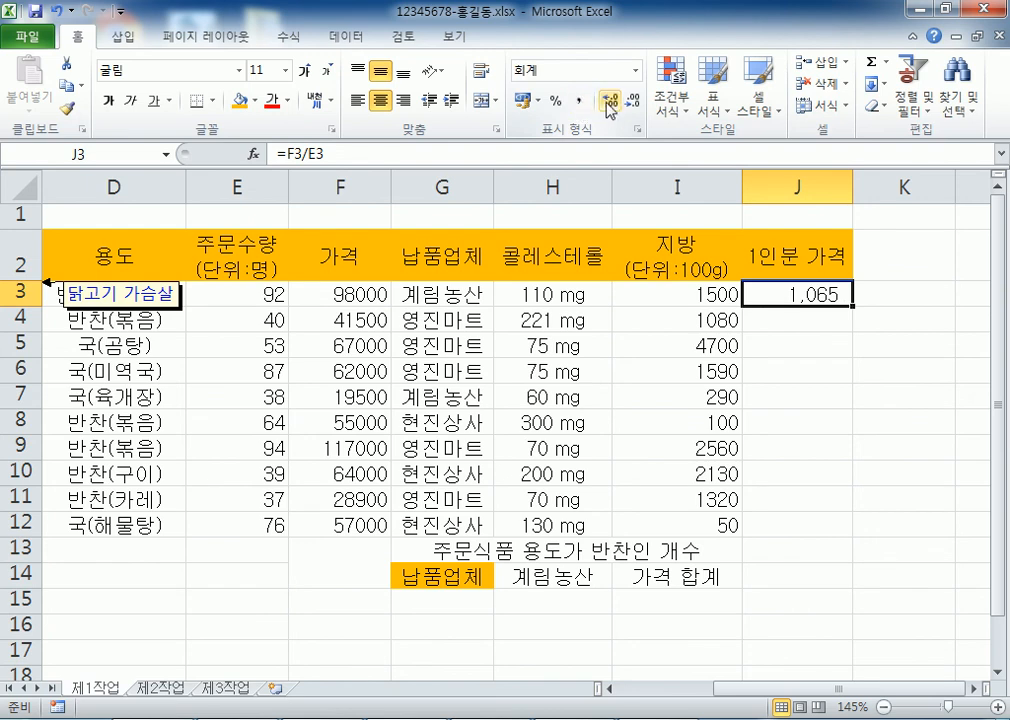
left_click(609, 104)
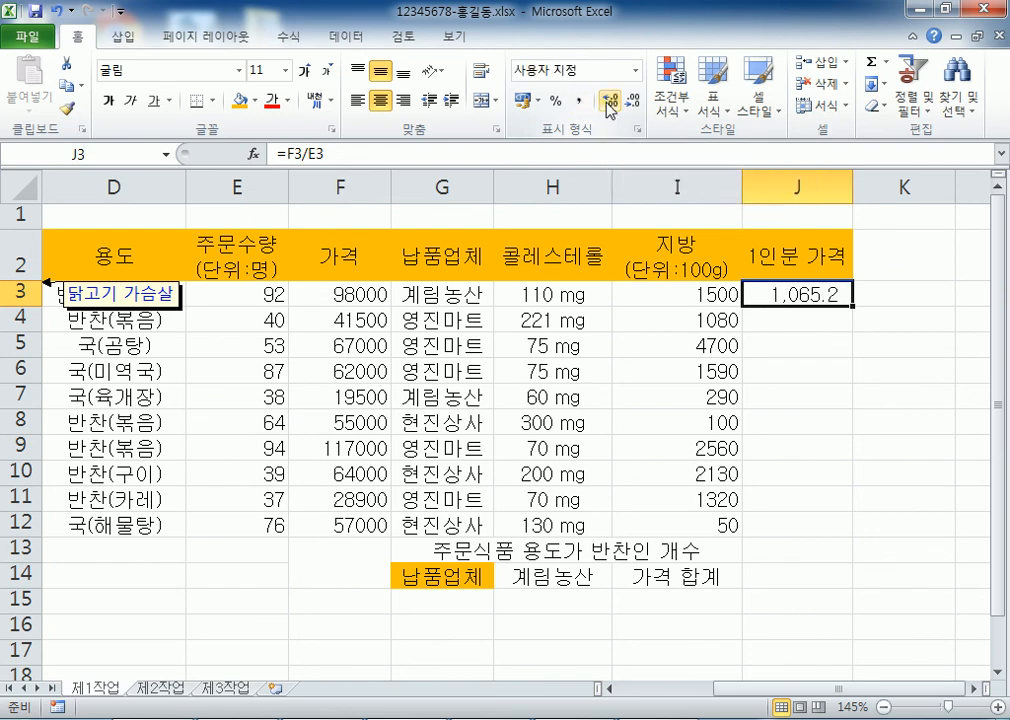
left_click_drag(764, 318, 795, 525)
left_click(793, 294)
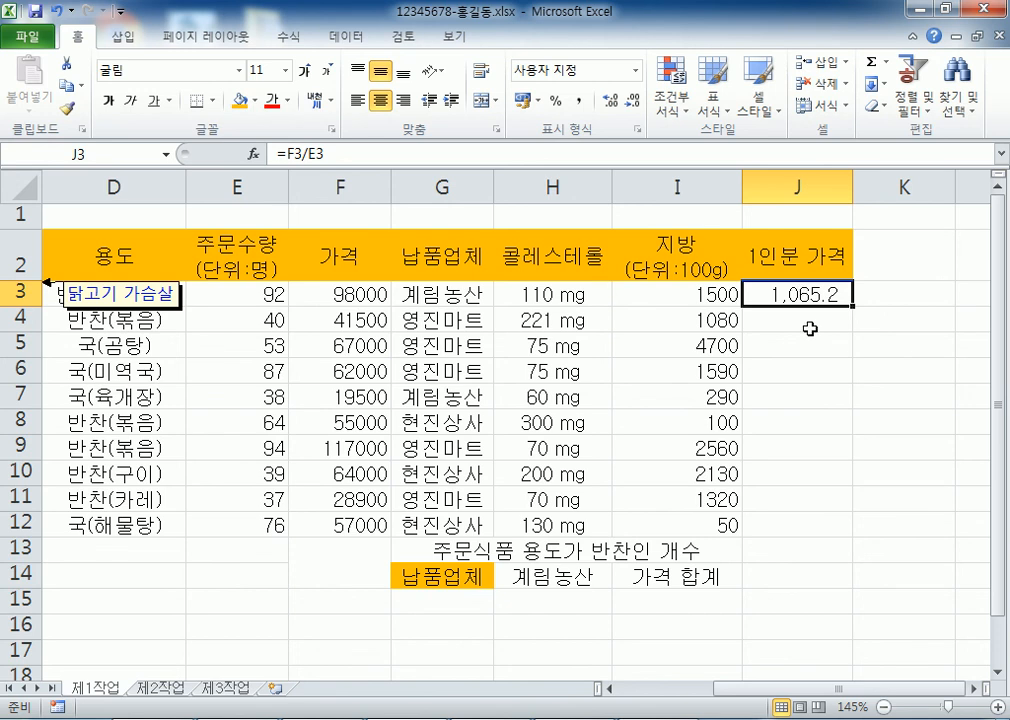
left_click(820, 361)
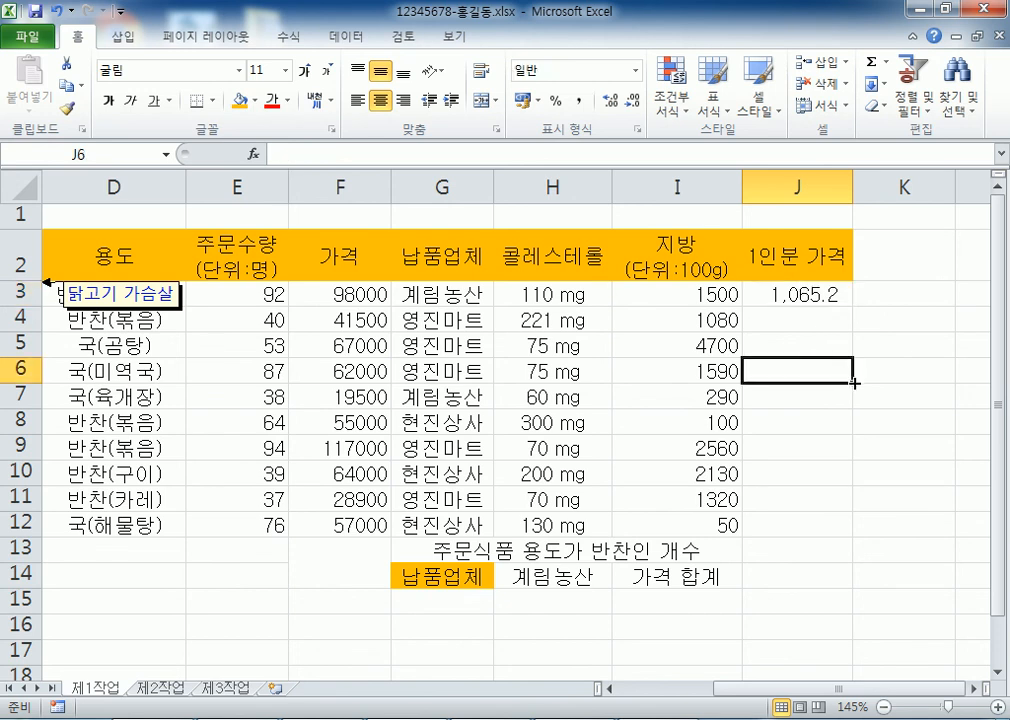
left_click(805, 297)
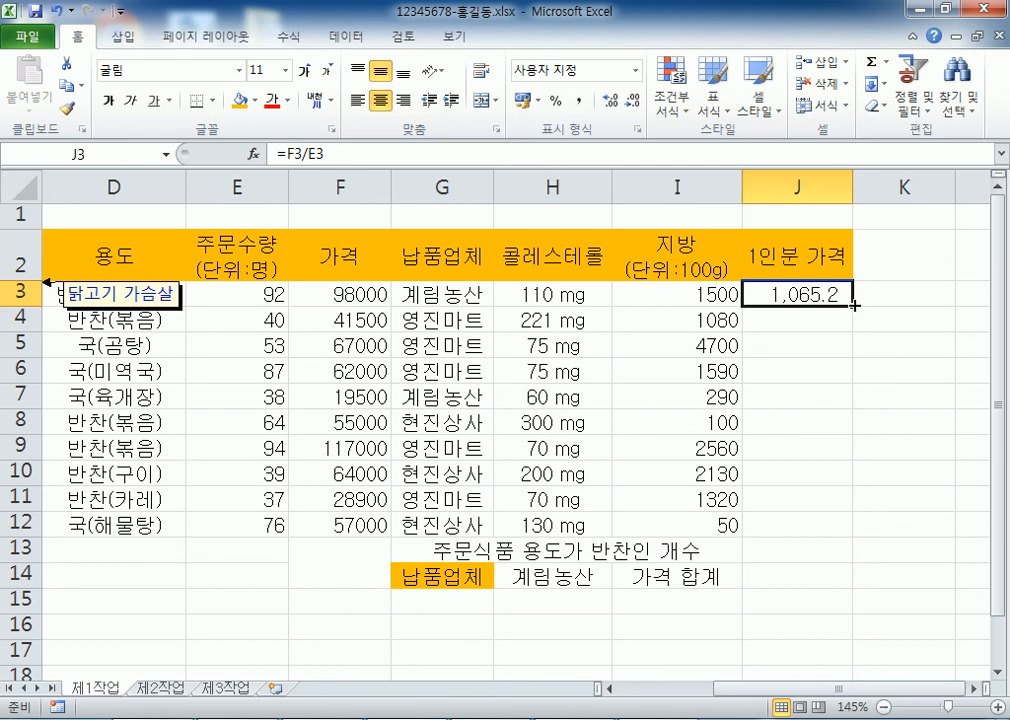
left_click_drag(855, 306, 853, 526)
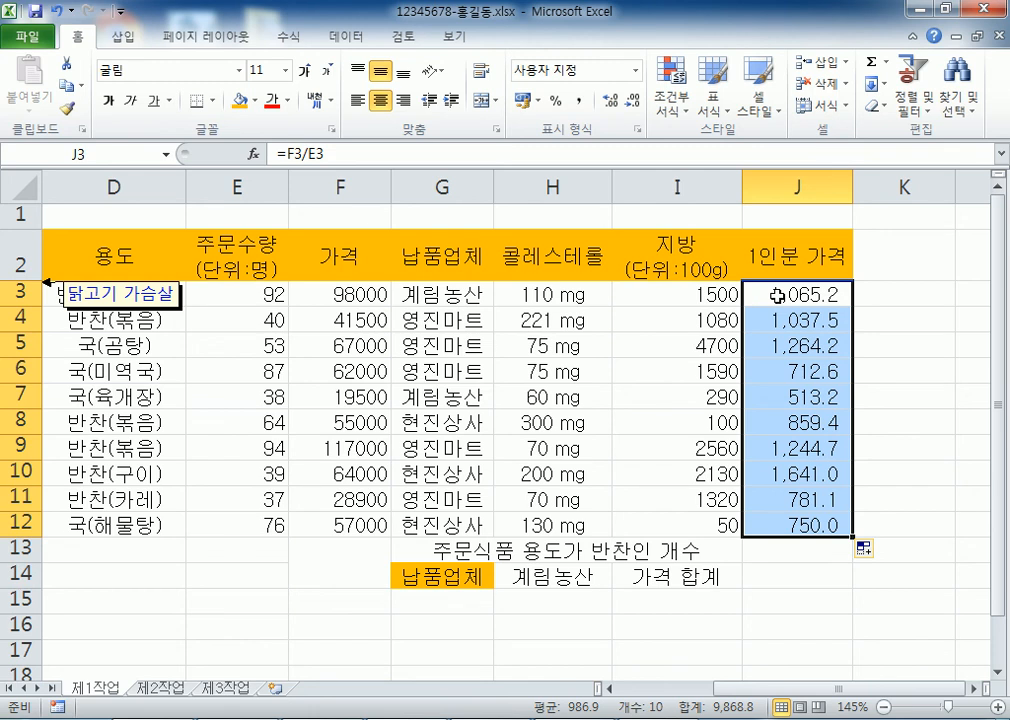
Reset the number format of J3:J12 to General, and clear the contents of J4:J12
left_click(634, 70)
left_click(600, 100)
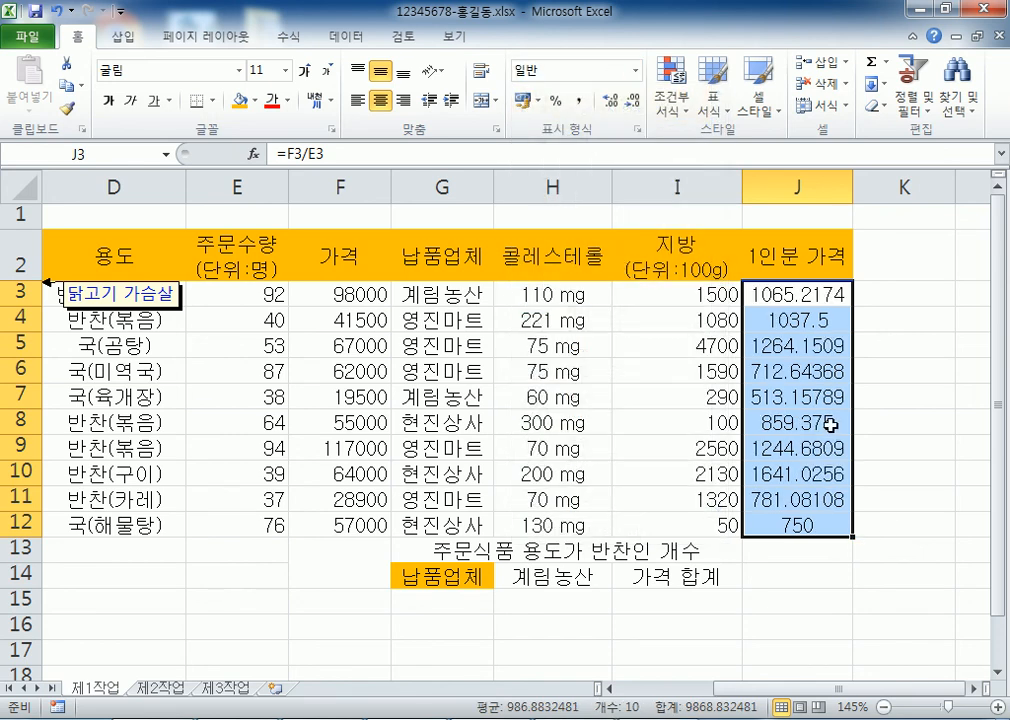
left_click_drag(843, 316, 834, 524)
key("Delete")
Fill the J3 formula down to J12, and format J3:J12 with the comma style and one decimal place
left_click(830, 302)
left_click_drag(855, 306, 840, 525)
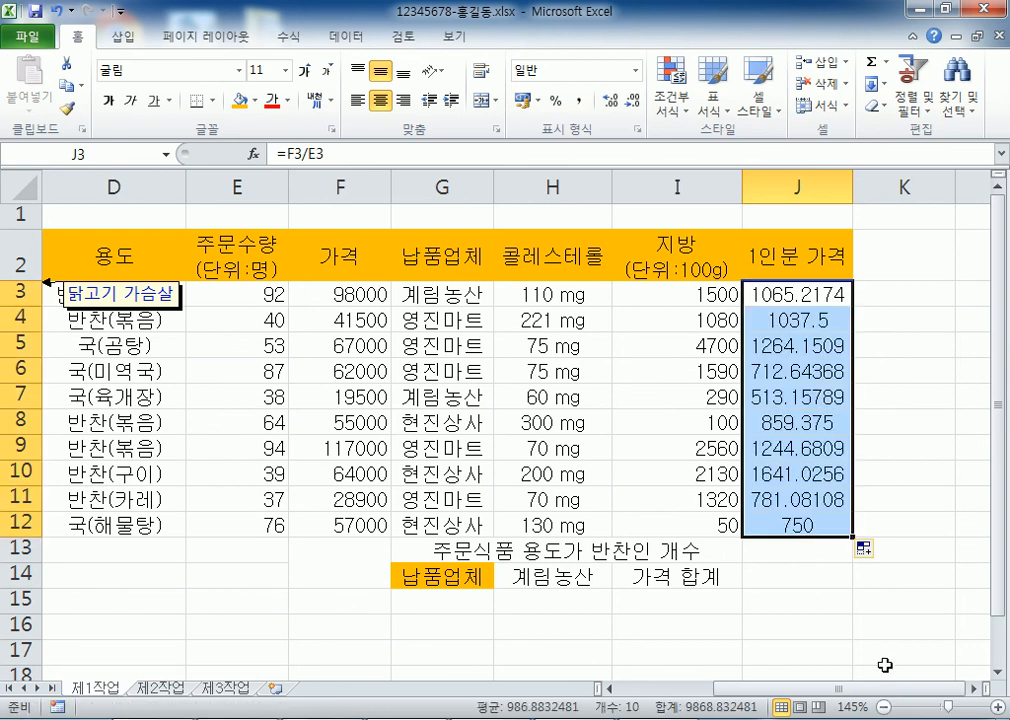
left_click(586, 103)
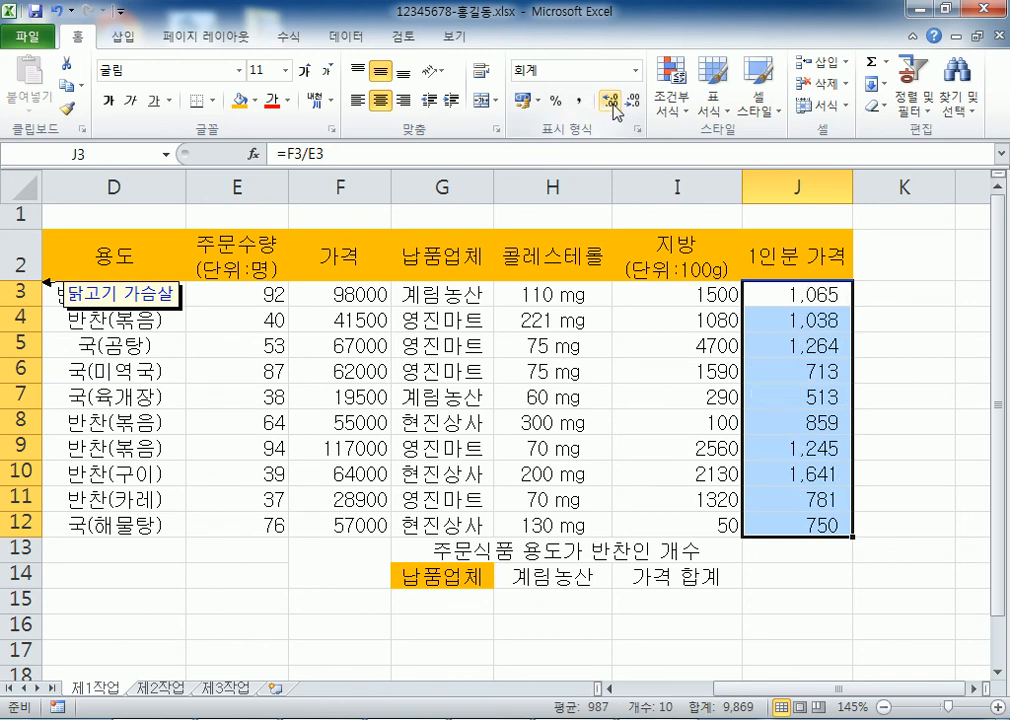
left_click(611, 102)
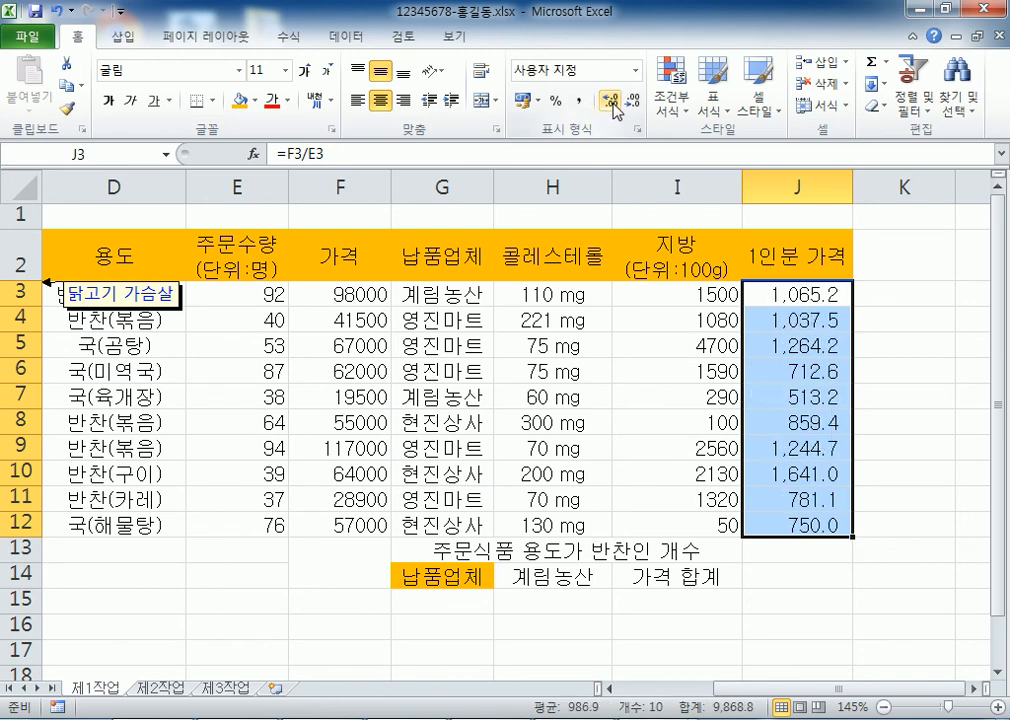
Clear J4:J12 again, and refill the range from the formatted J3 cell
left_click_drag(805, 320, 830, 525)
key("Delete")
left_click(805, 294)
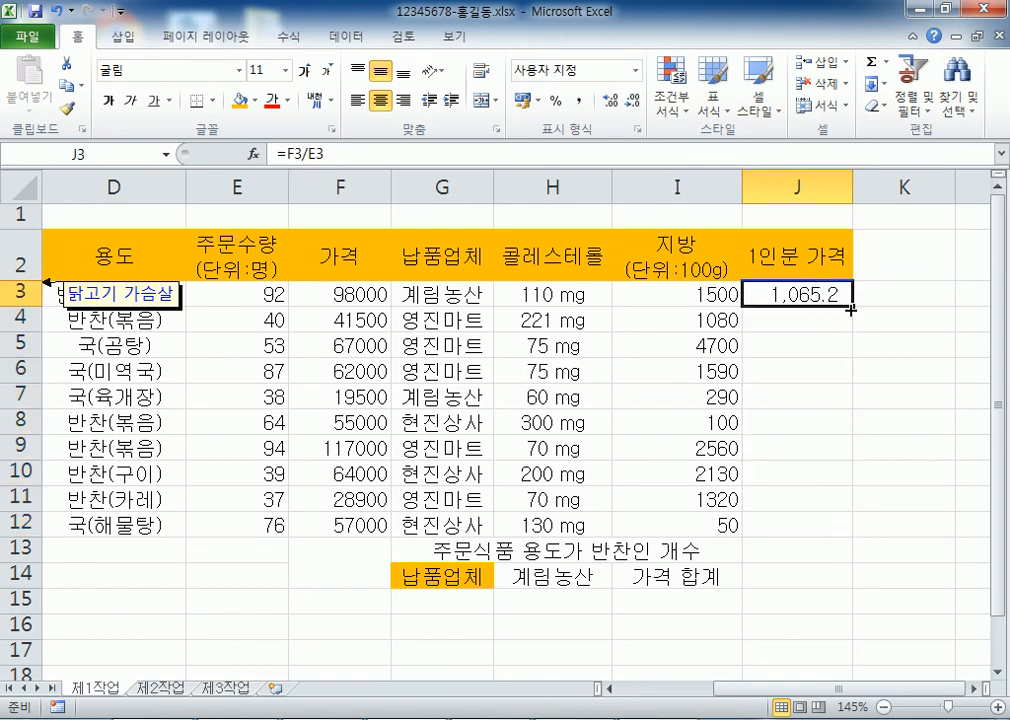
left_click_drag(850, 312, 860, 521)
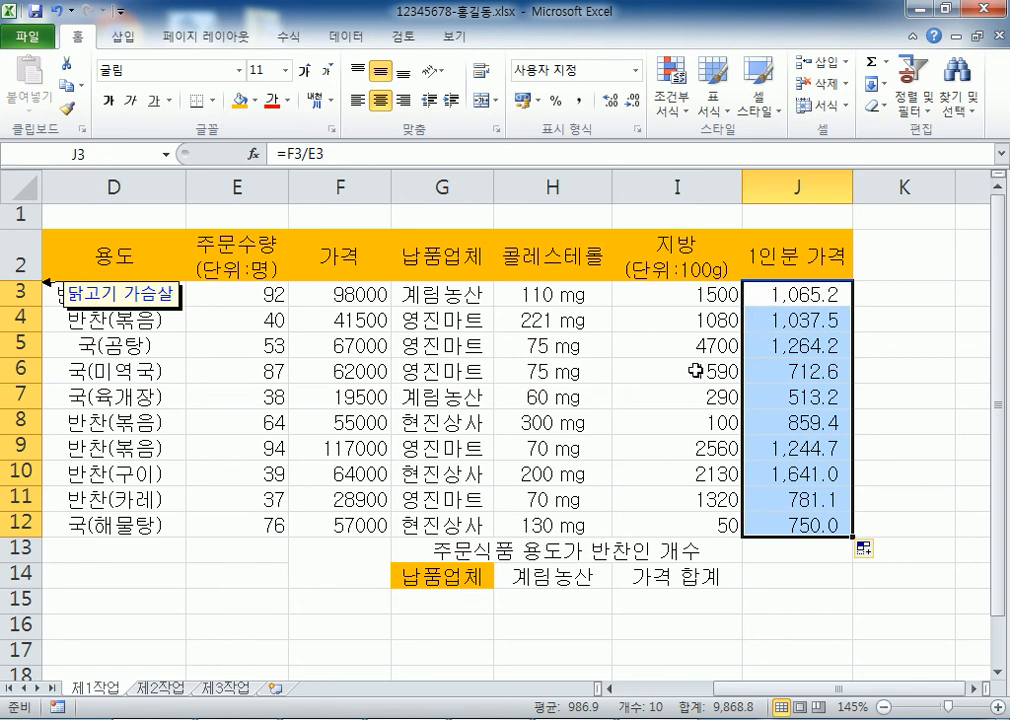
Check the supplier in H14 against the 계림농산 entries in G3 and G7 and their per-person prices in J3 and J7
scroll(670, 371, "down", 1)
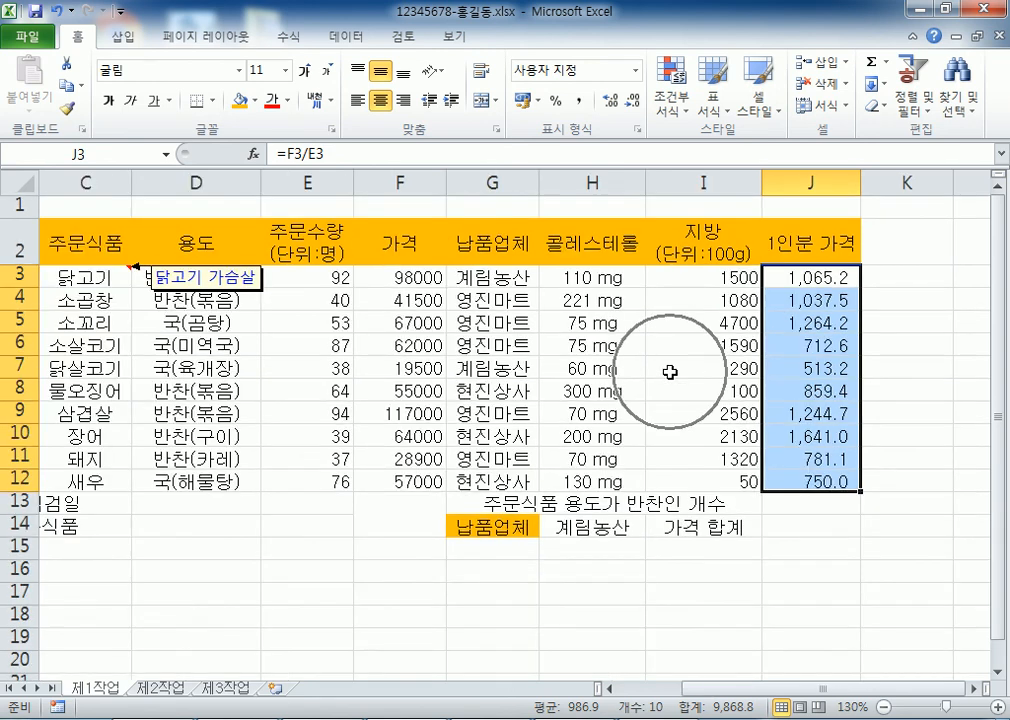
scroll(672, 379, "down", 1)
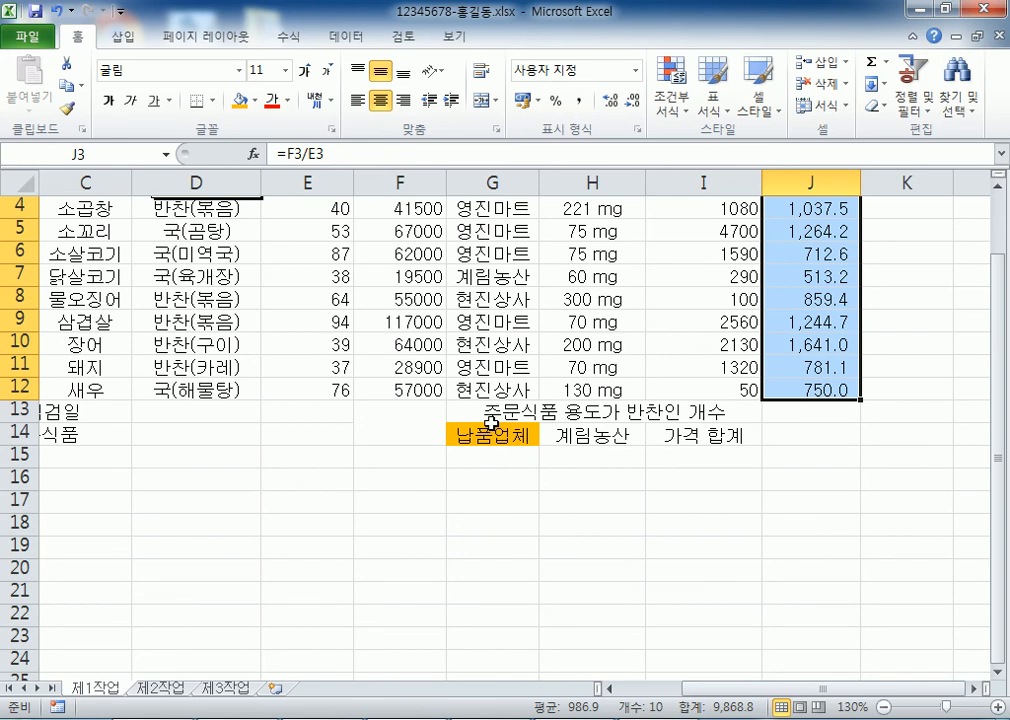
scroll(500, 400, "up", 1)
scroll(530, 360, "down", 2)
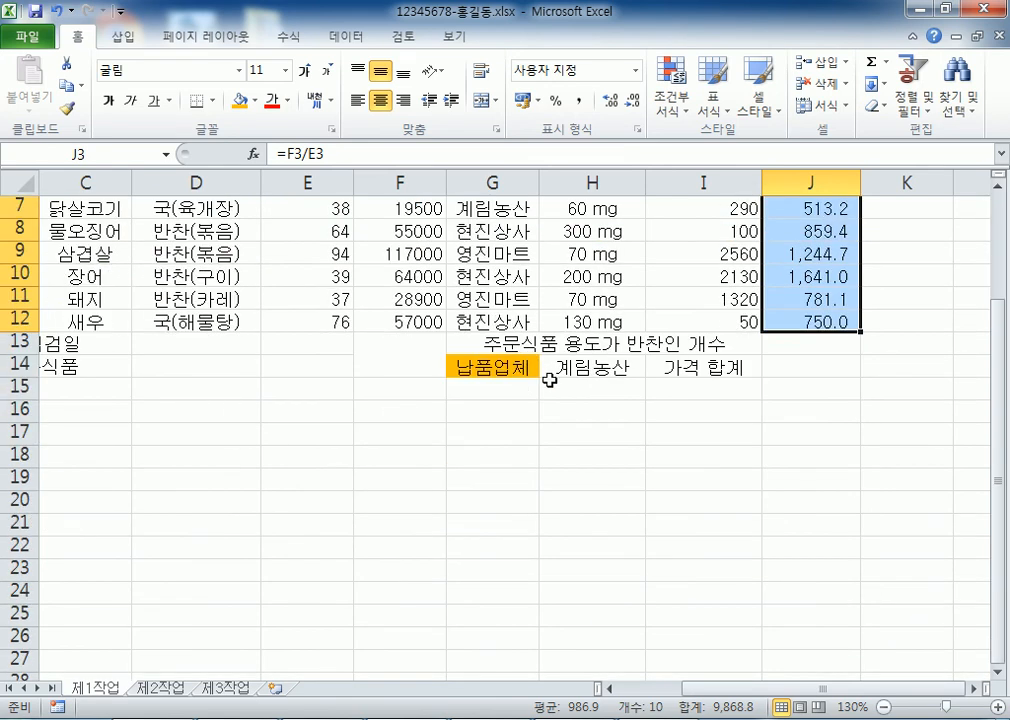
left_click(592, 365)
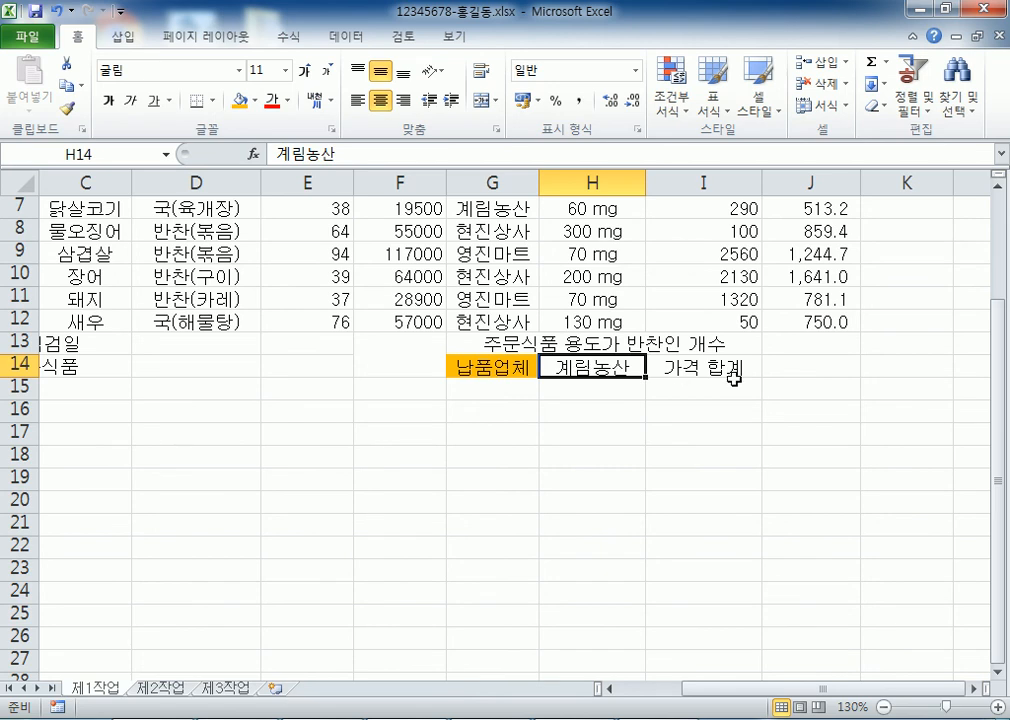
scroll(620, 370, "up", 2)
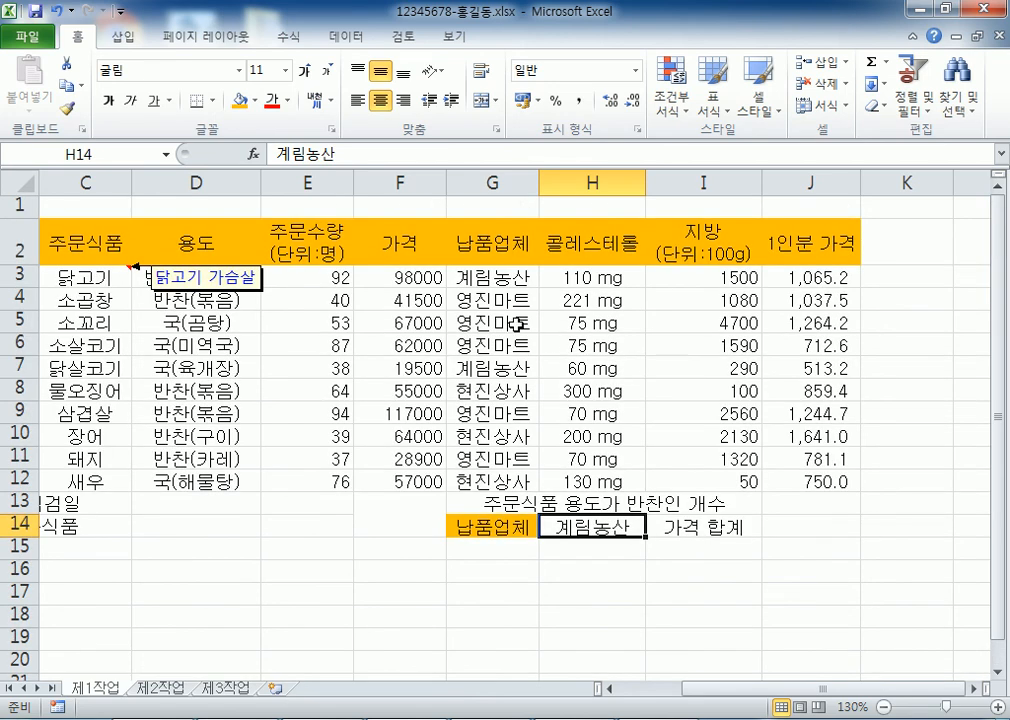
left_click(482, 277)
left_click(481, 368, "ctrl")
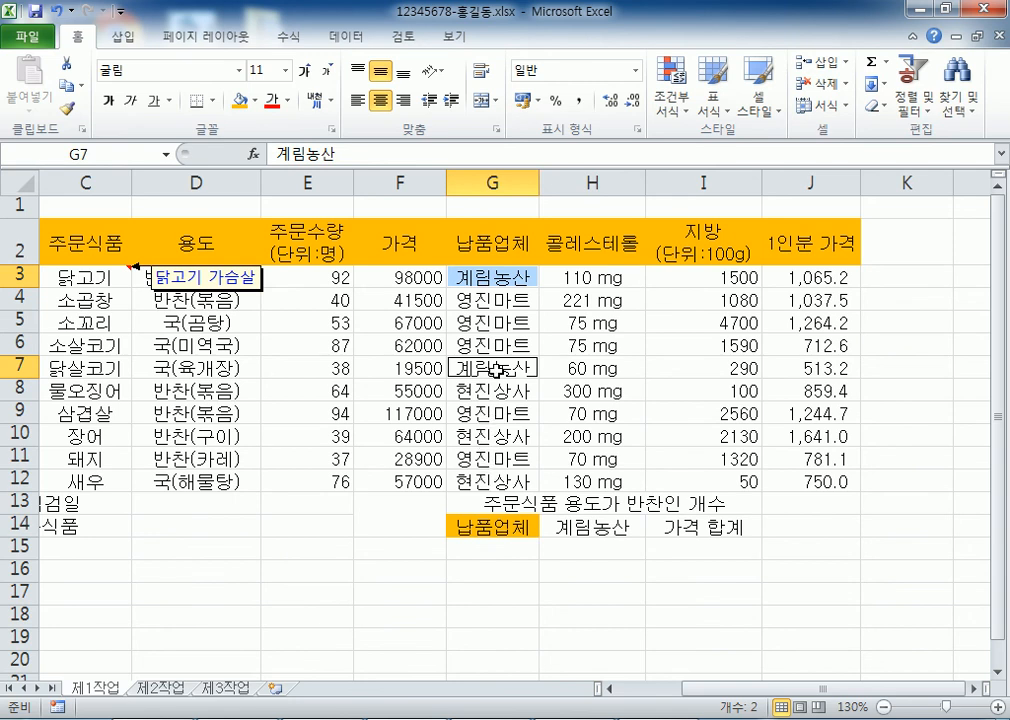
left_click(805, 276)
left_click(806, 370, "ctrl")
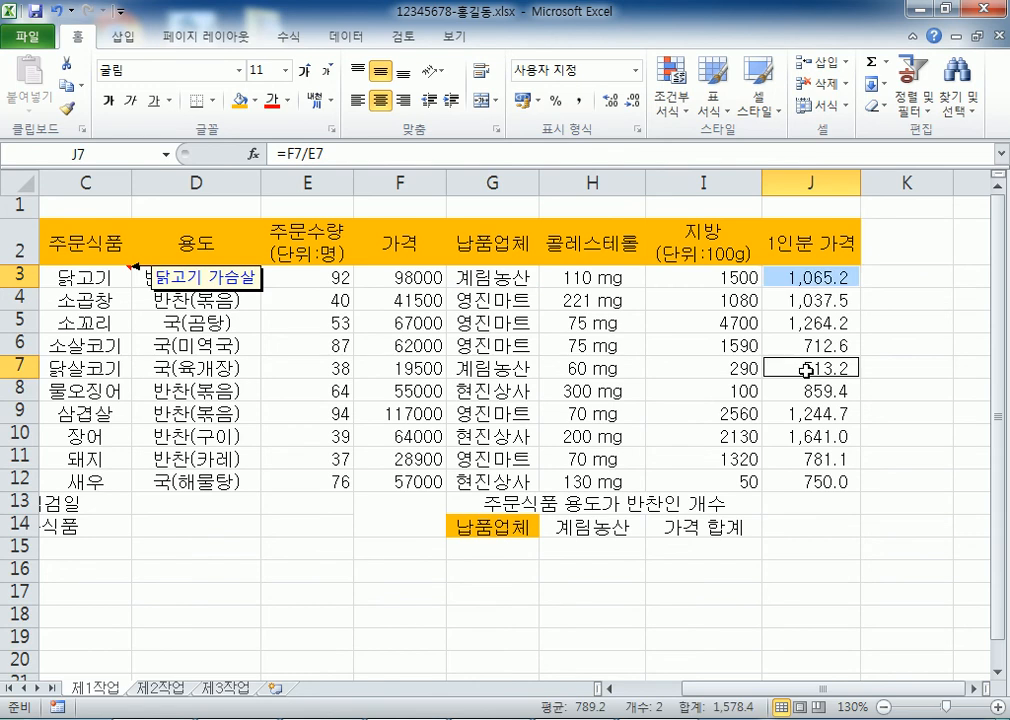
left_click(786, 526)
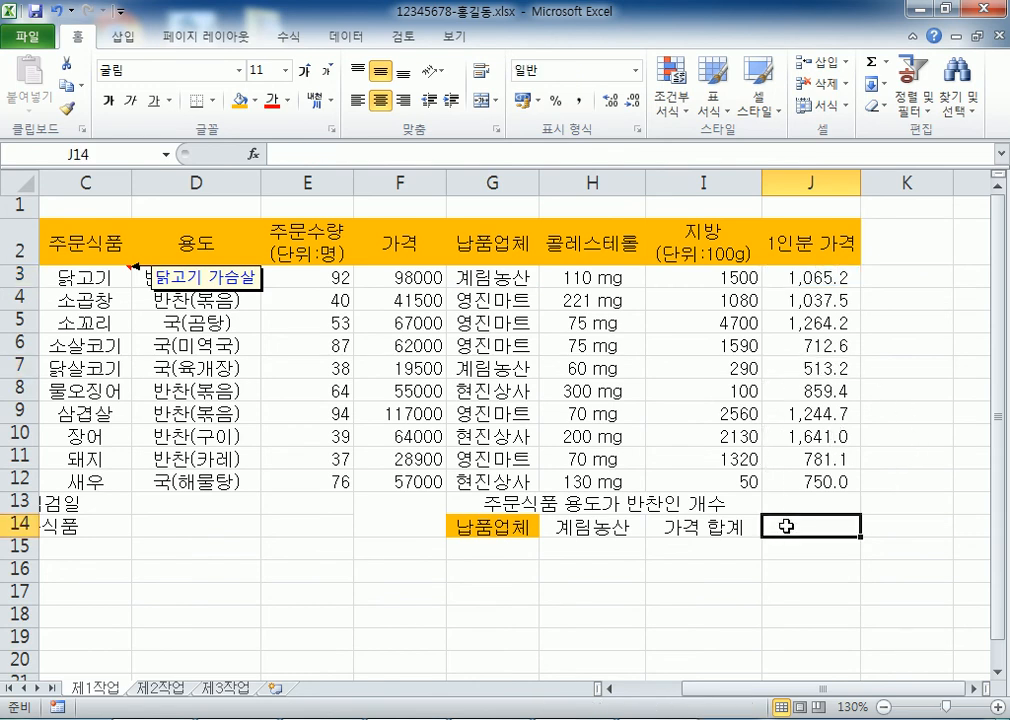
Review the supplier cell H14, the 가격 values in column F, and the 가격 합계 result cell J14
left_click(634, 528)
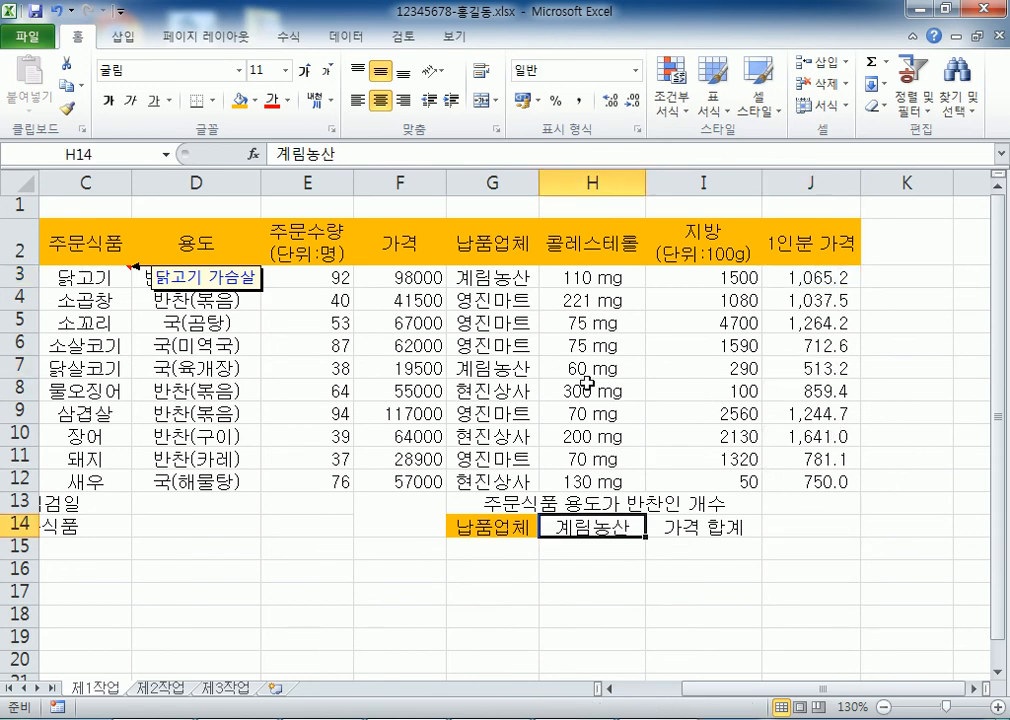
scroll(536, 314, "down", 2)
scroll(608, 368, "up", 2)
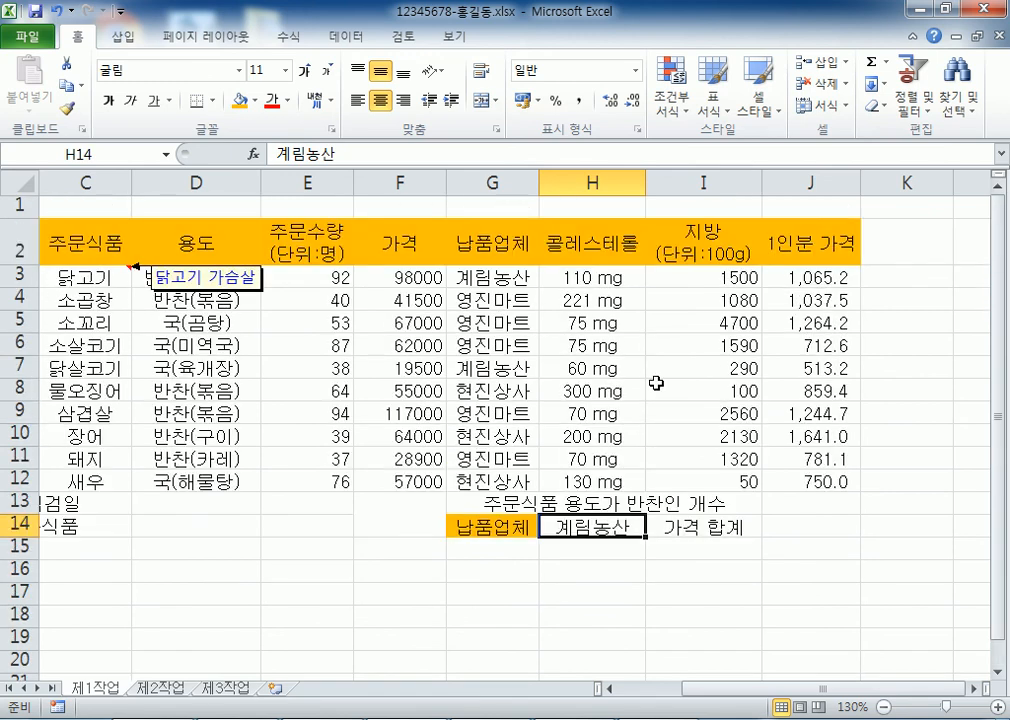
left_click(781, 524)
left_click_drag(416, 286, 401, 472)
left_click(802, 528)
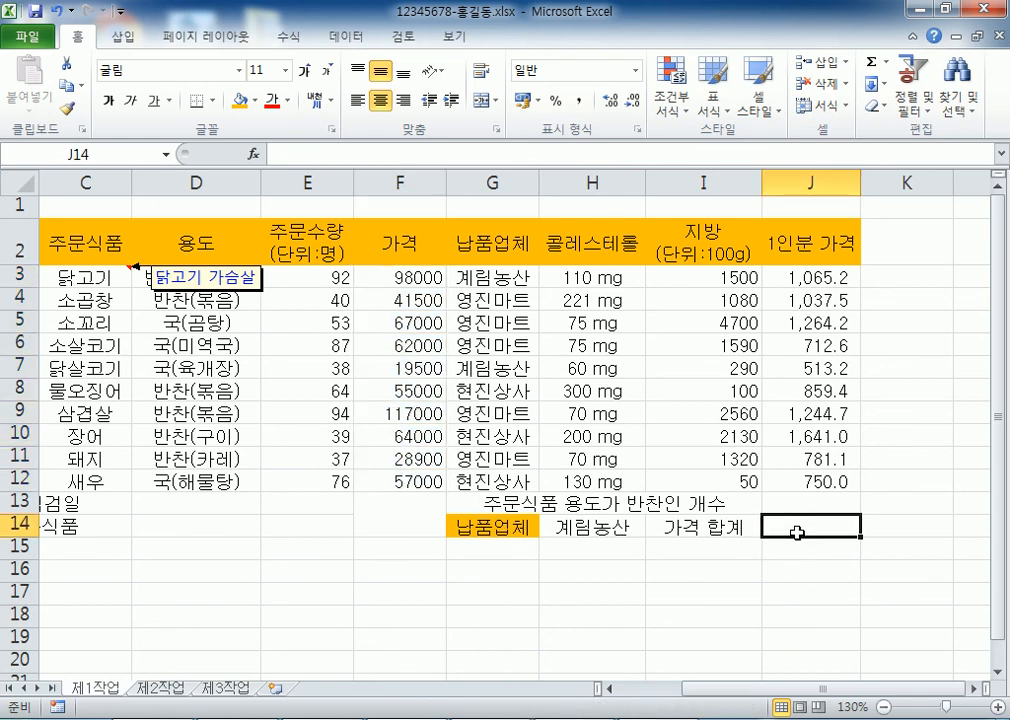
left_click(615, 526)
left_click(795, 526)
View the data validation settings of the supplier cell H14 and close them without changes
scroll(555, 352, "down", 2)
left_click(598, 368)
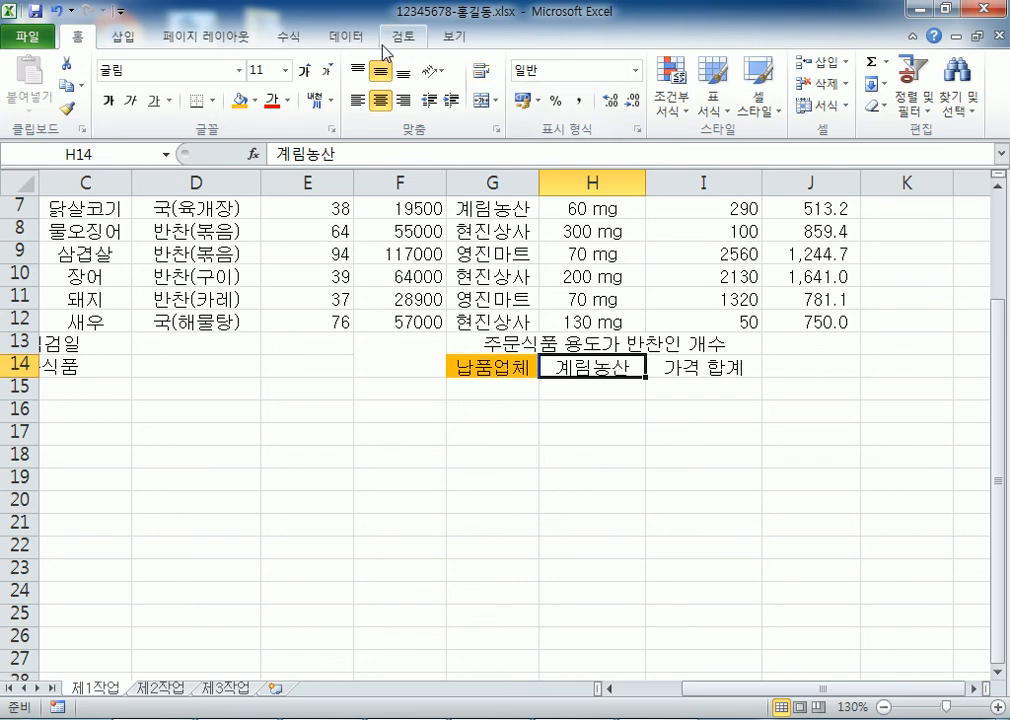
left_click(340, 40)
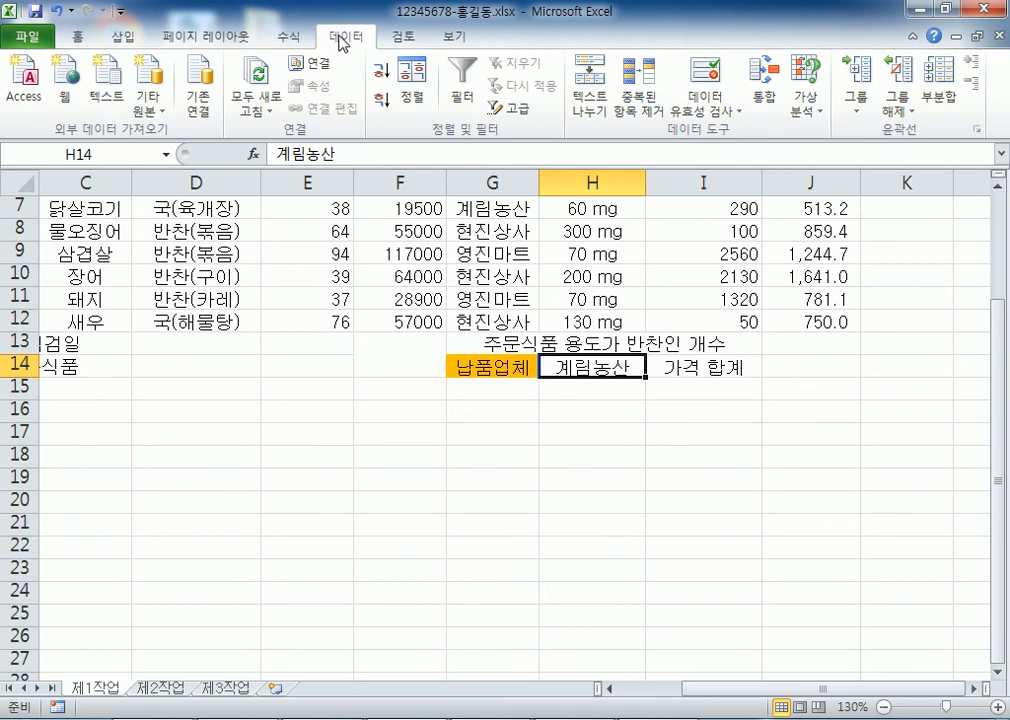
left_click(722, 110)
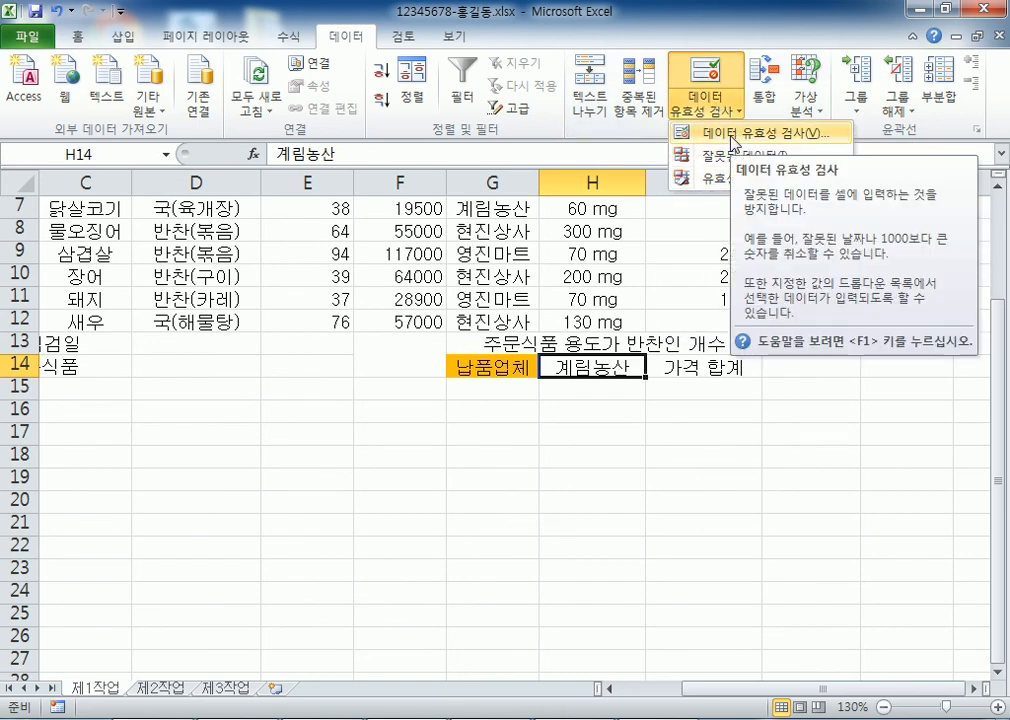
left_click(705, 80)
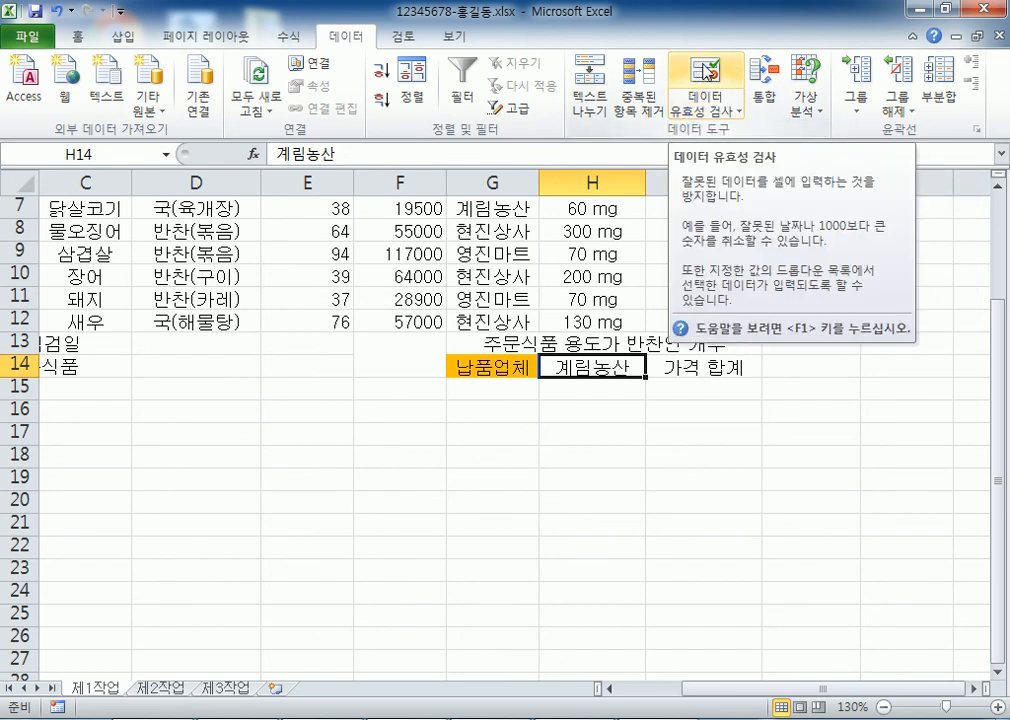
left_click(705, 72)
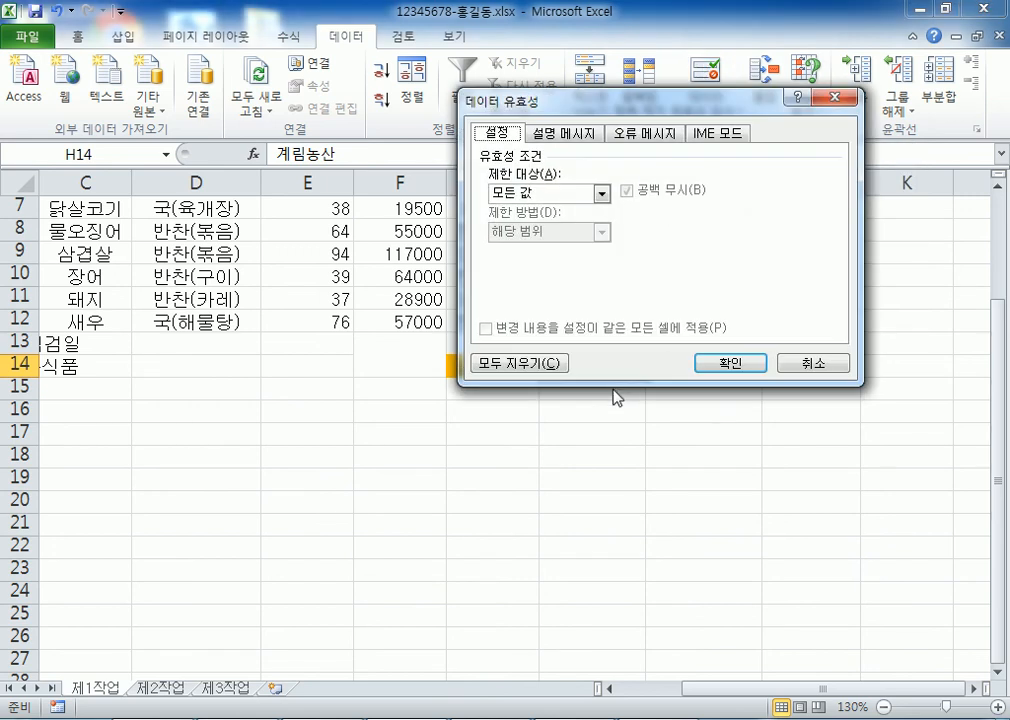
left_click(838, 97)
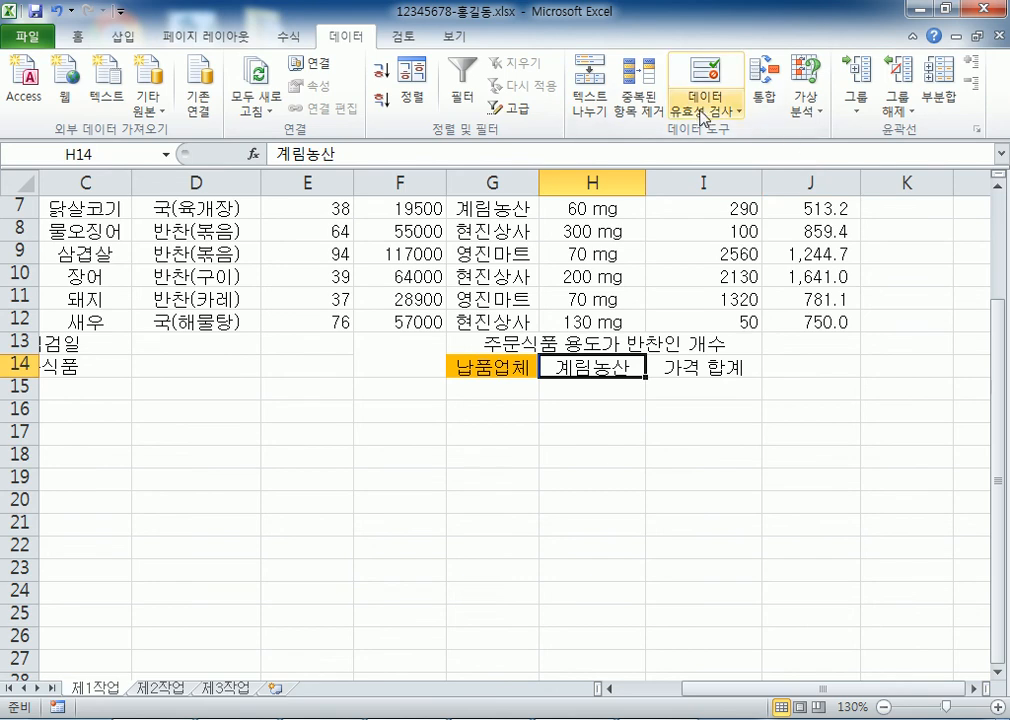
Reopen data validation for H14 and set the allowed criteria to 목록
left_click(708, 78)
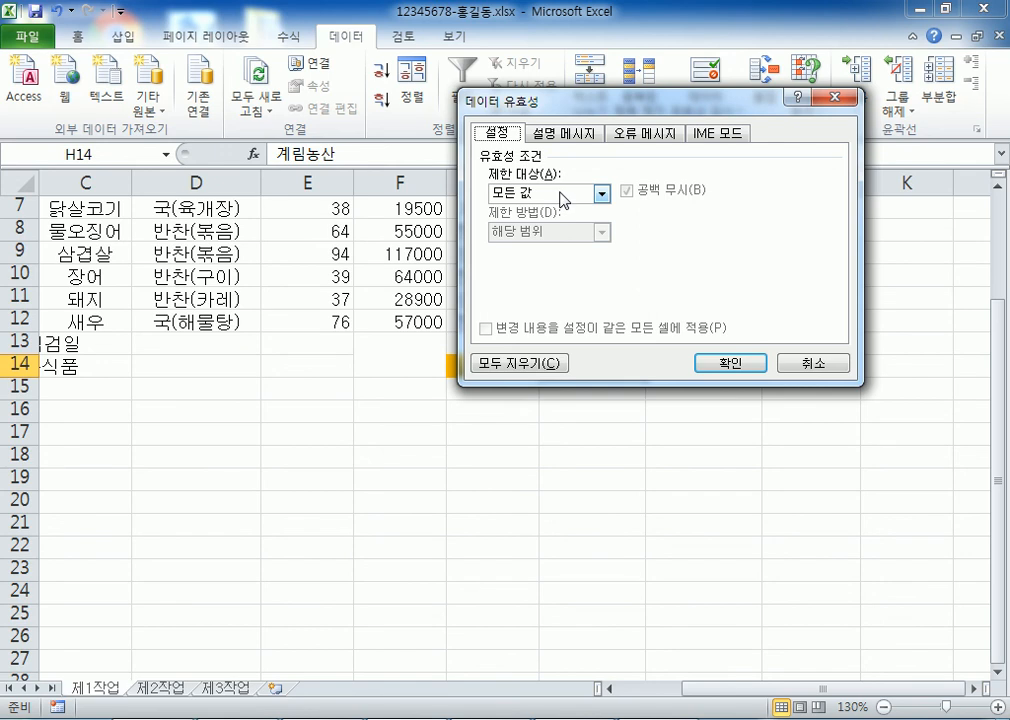
left_click(601, 194)
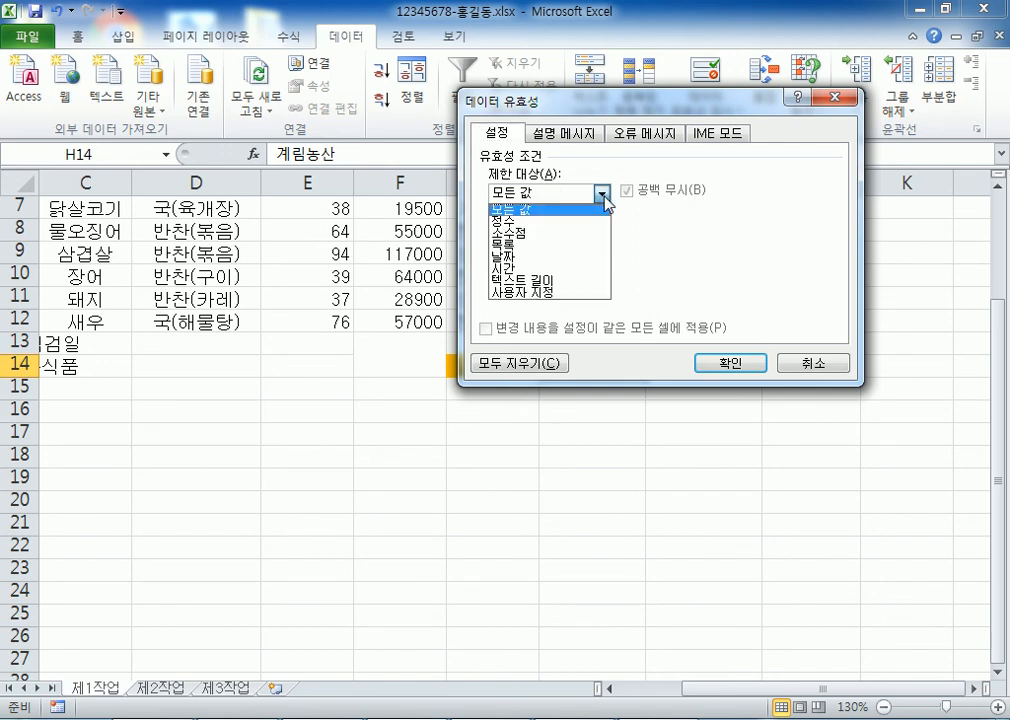
left_click(566, 244)
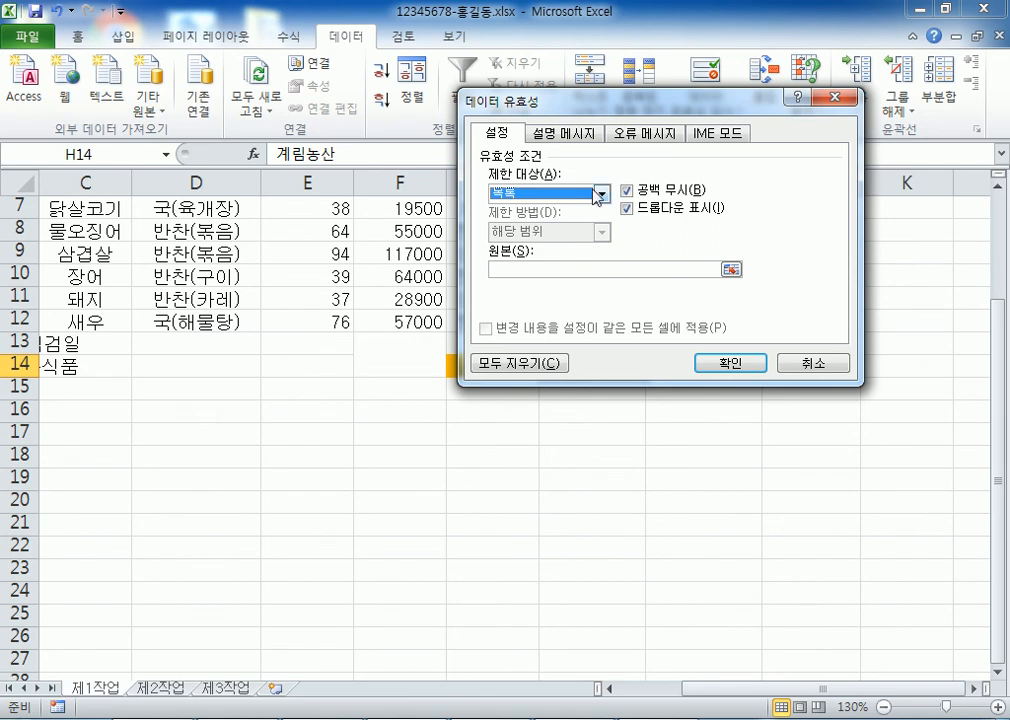
left_click(601, 194)
left_click(557, 210)
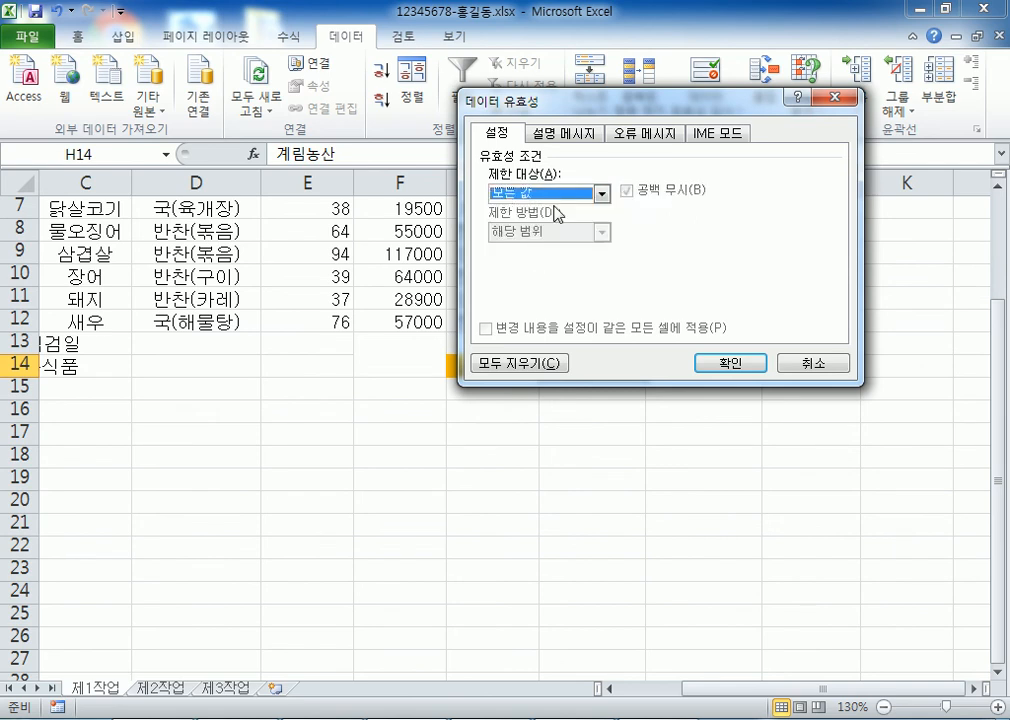
left_click(601, 194)
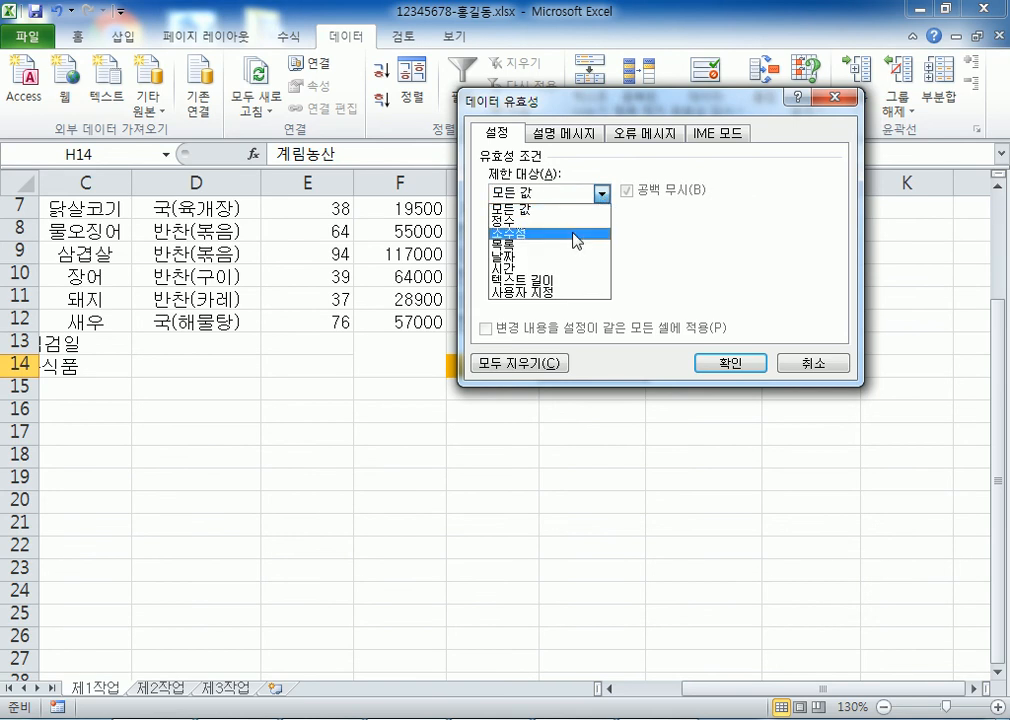
left_click(549, 248)
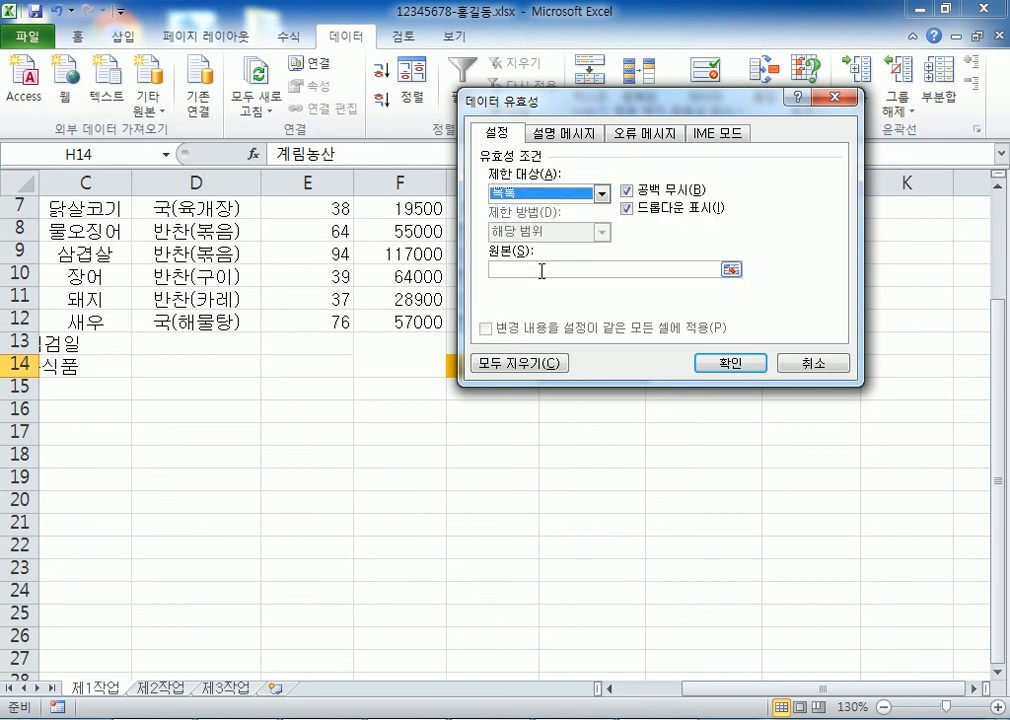
Enter 계림농산,영진마트,현진상사 as the source of the H14 validation list
left_click(523, 272)
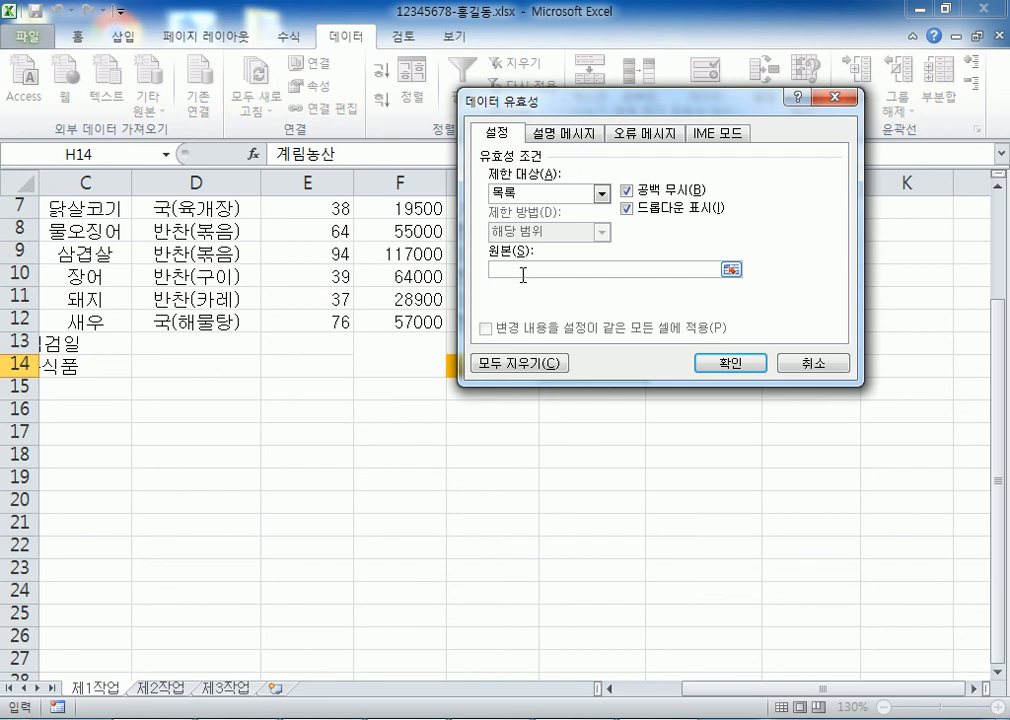
type("계림농산")
type(",")
type("영진마트,")
type("현실")
type("상사")
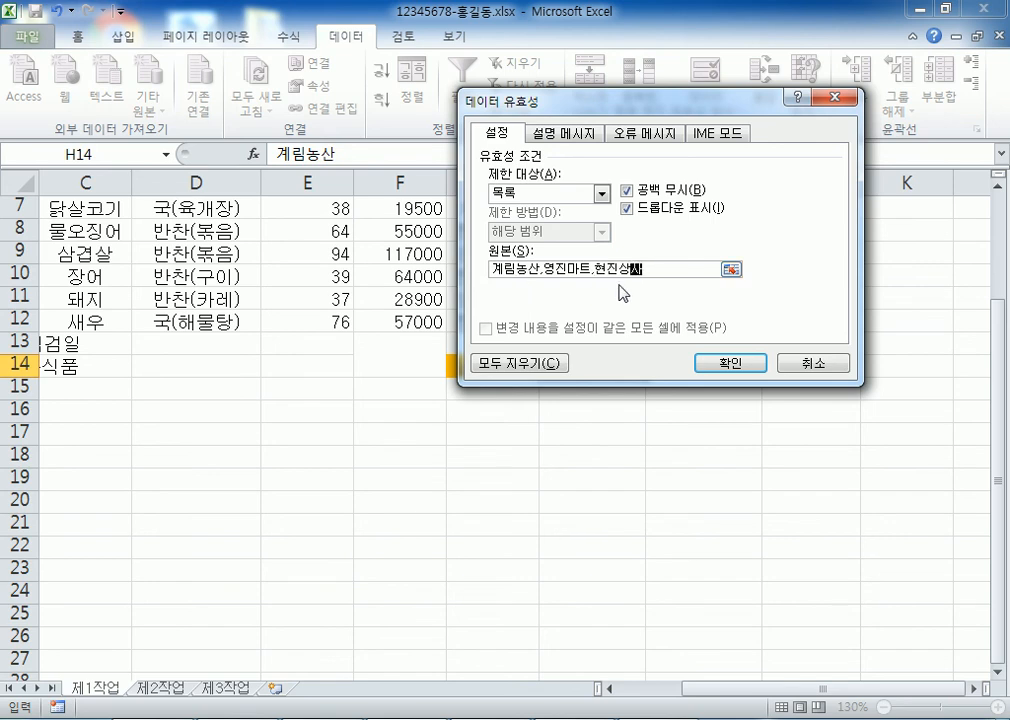
Copy the validation source text and paste it below the existing notes in Notepad
left_click_drag(648, 270, 492, 273)
key("ctrl+c")
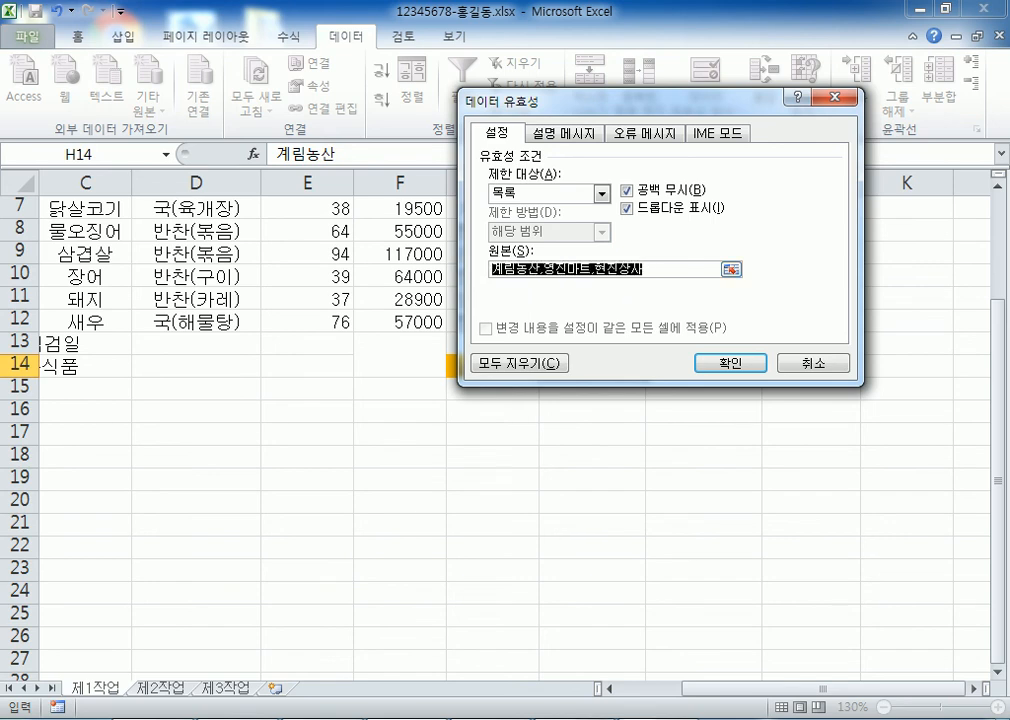
key("Escape")
key("alt+Tab")
left_click(149, 338)
key("ctrl+v")
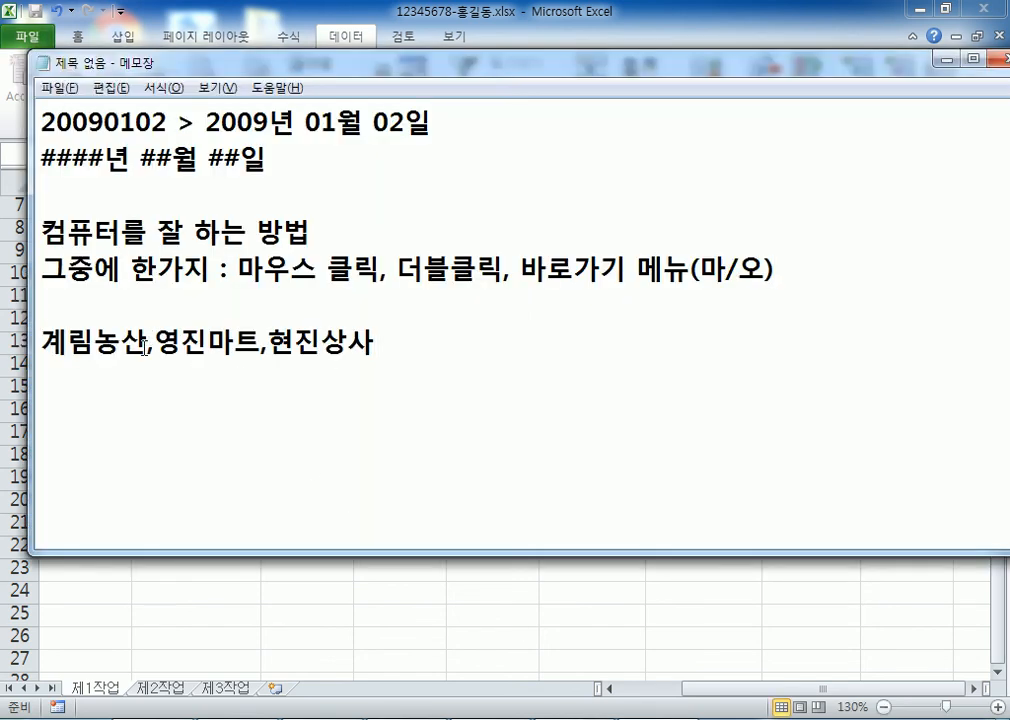
Examine how commas separate the supplier names in the Notepad line, and switch back to the data validation settings in Excel
double_click(145, 342)
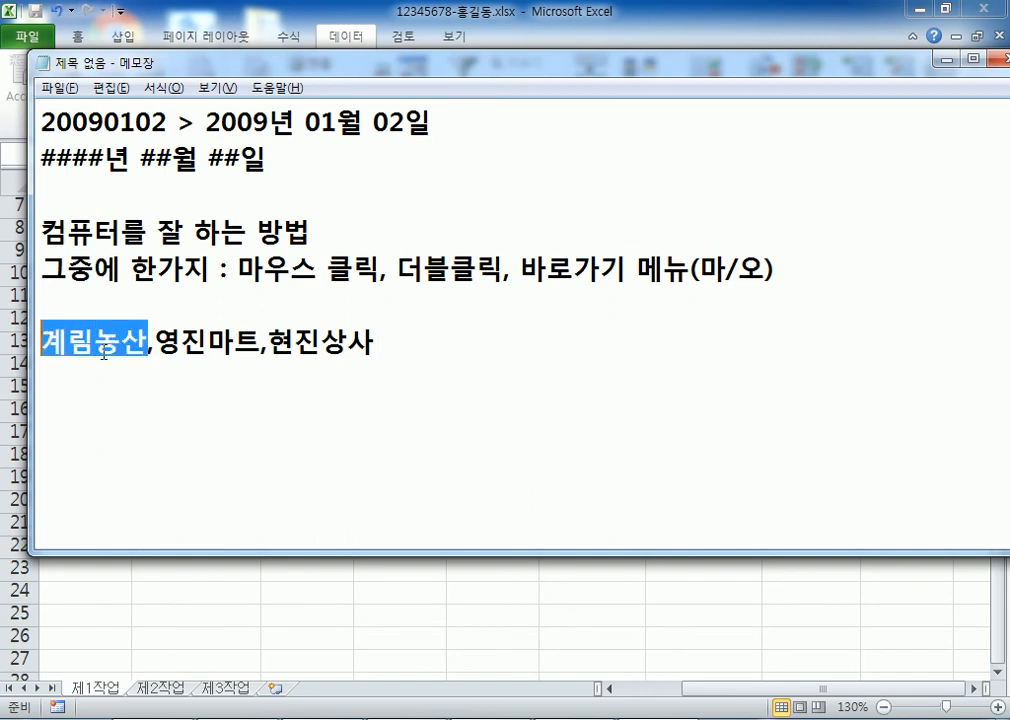
left_click_drag(155, 342, 388, 345)
left_click(403, 385)
key("Return")
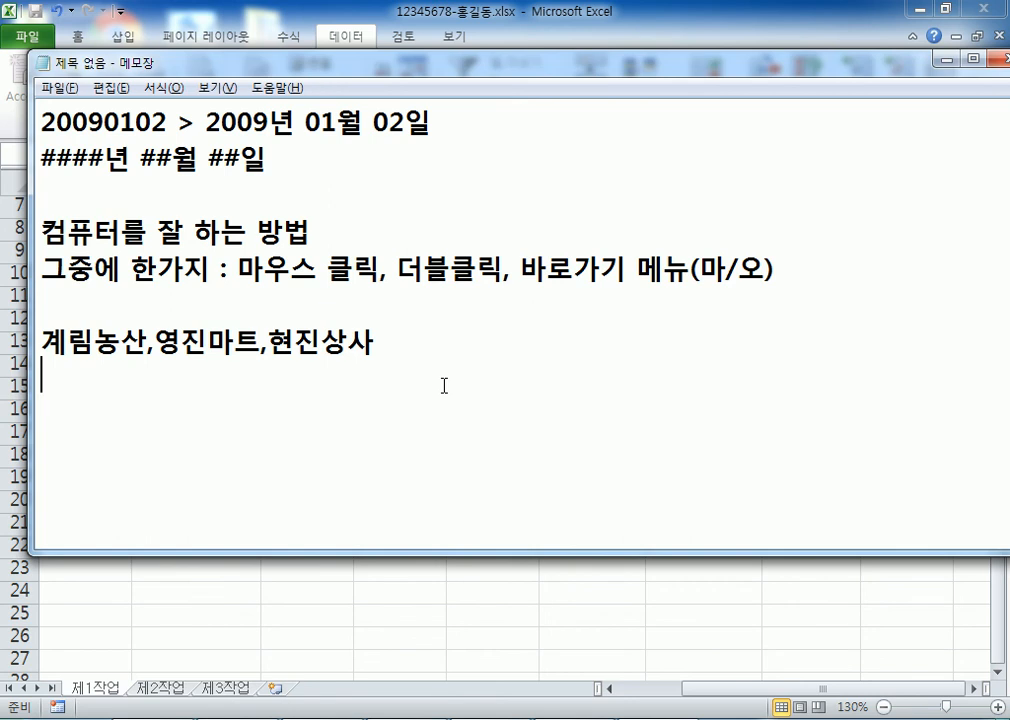
double_click(148, 343)
left_click(137, 363)
key("alt+Tab")
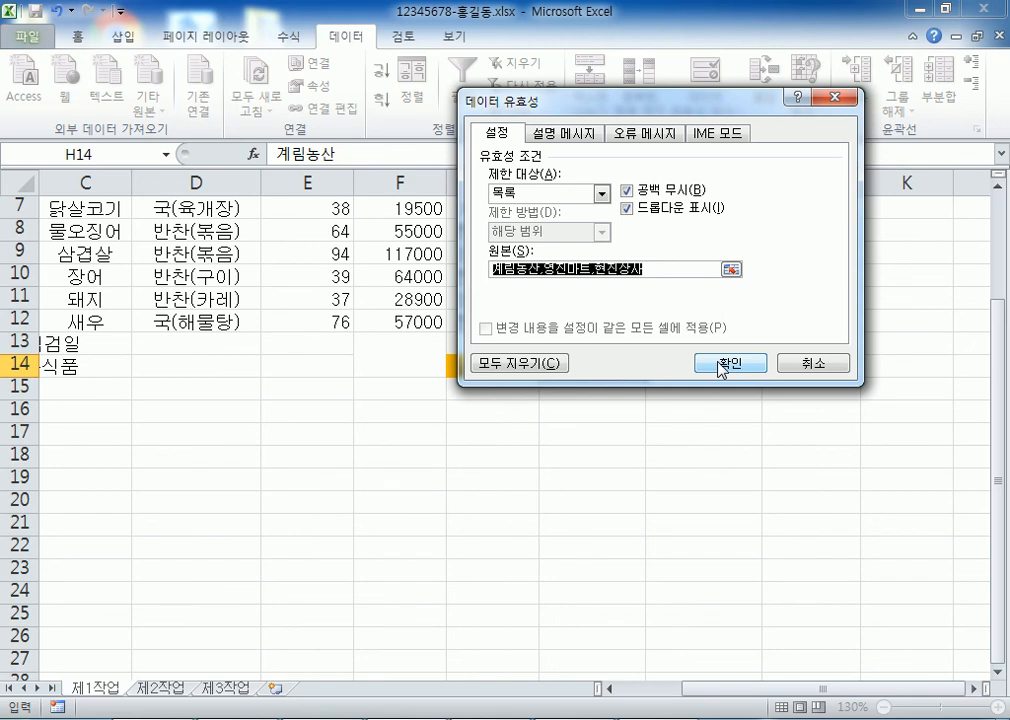
Apply the validation to H14, try 영진마트 and 현진상사 from its list, and choose 계림농산 as the final supplier
left_click(720, 364)
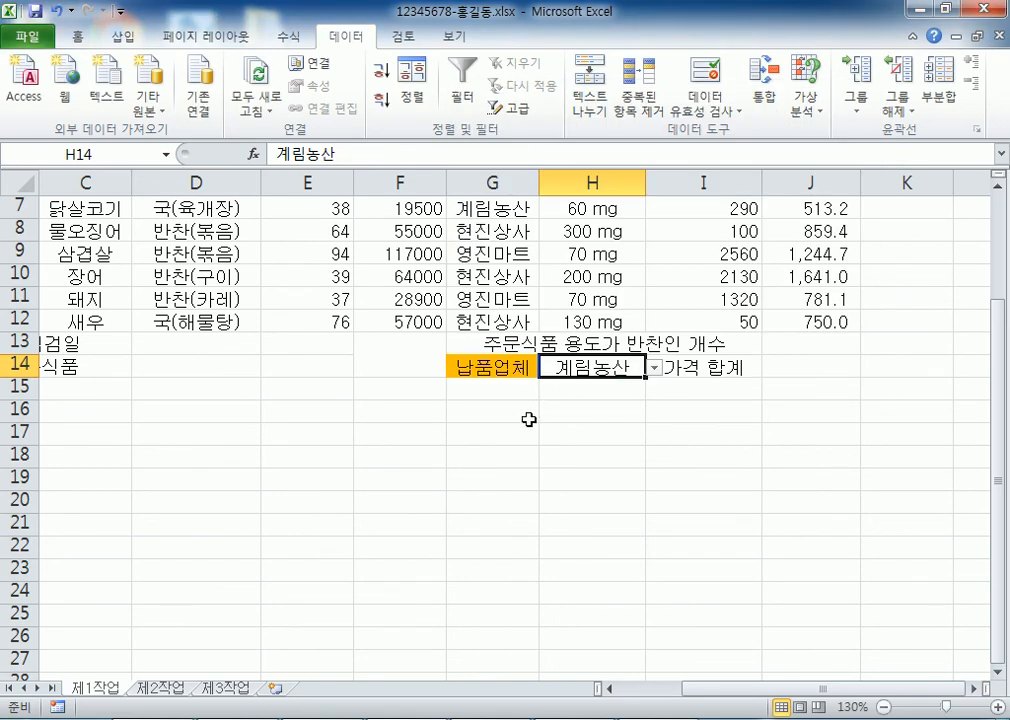
left_click(577, 426)
left_click(601, 366)
left_click(655, 369)
left_click(556, 400)
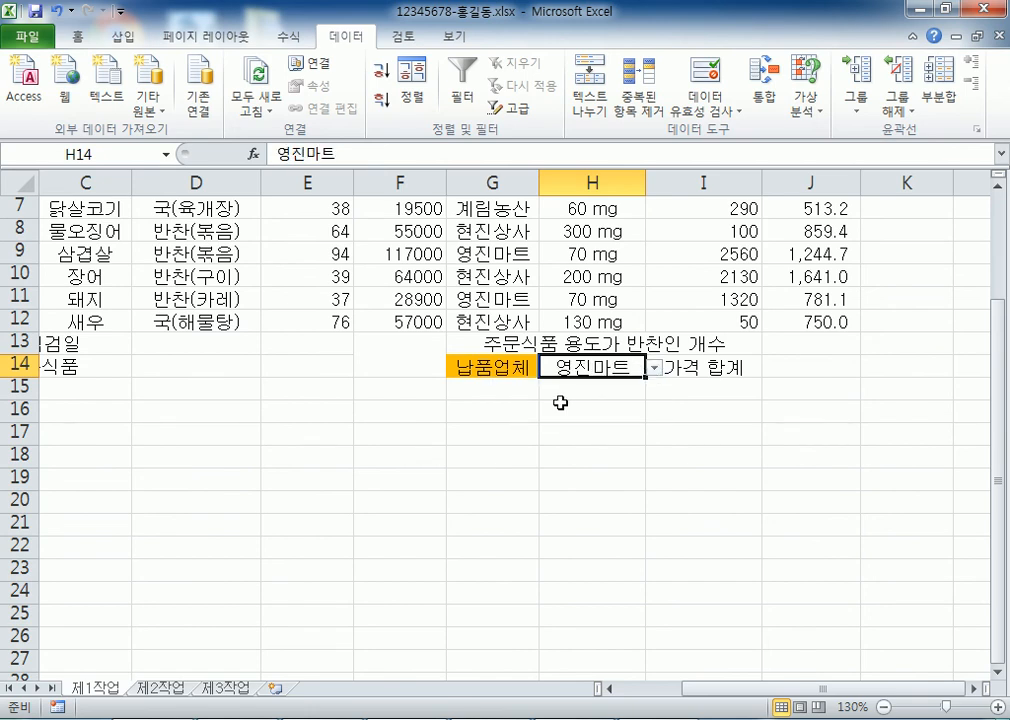
left_click(655, 369)
left_click(625, 413)
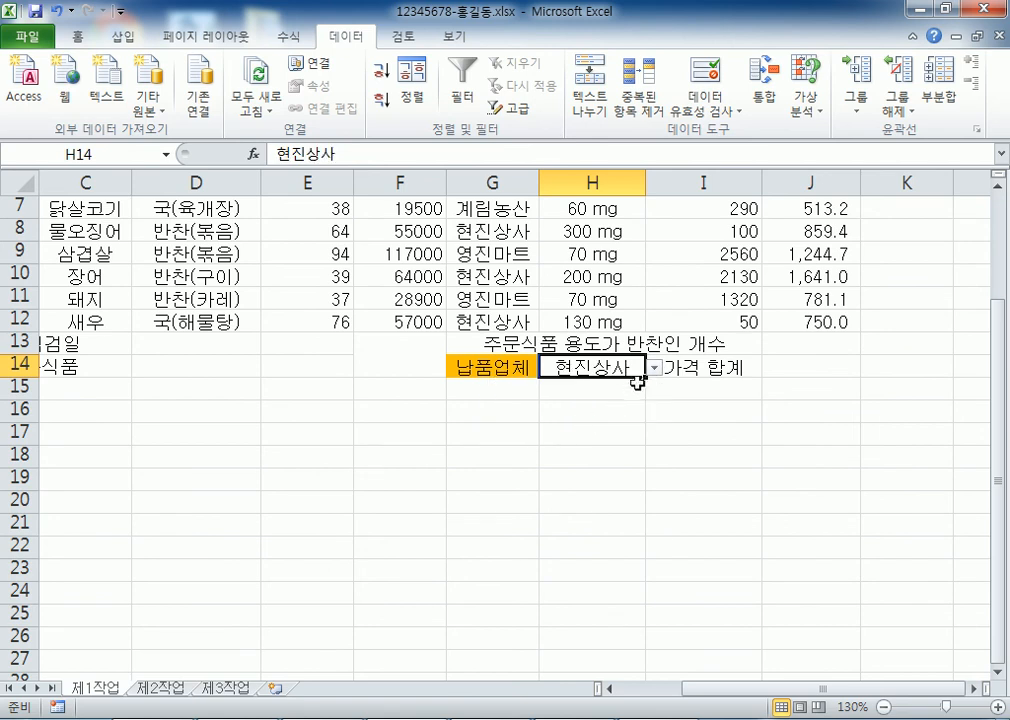
left_click(655, 369)
left_click(600, 389)
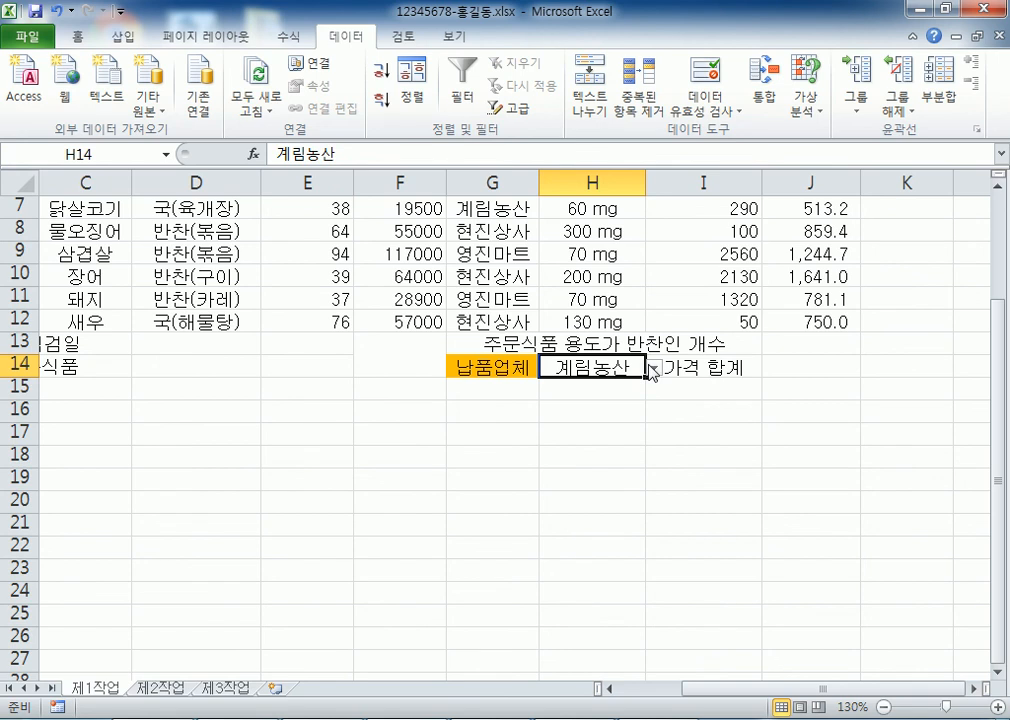
Define the name 주문내역 for the 주문식품 range C3:C12
scroll(455, 430, "up", 2)
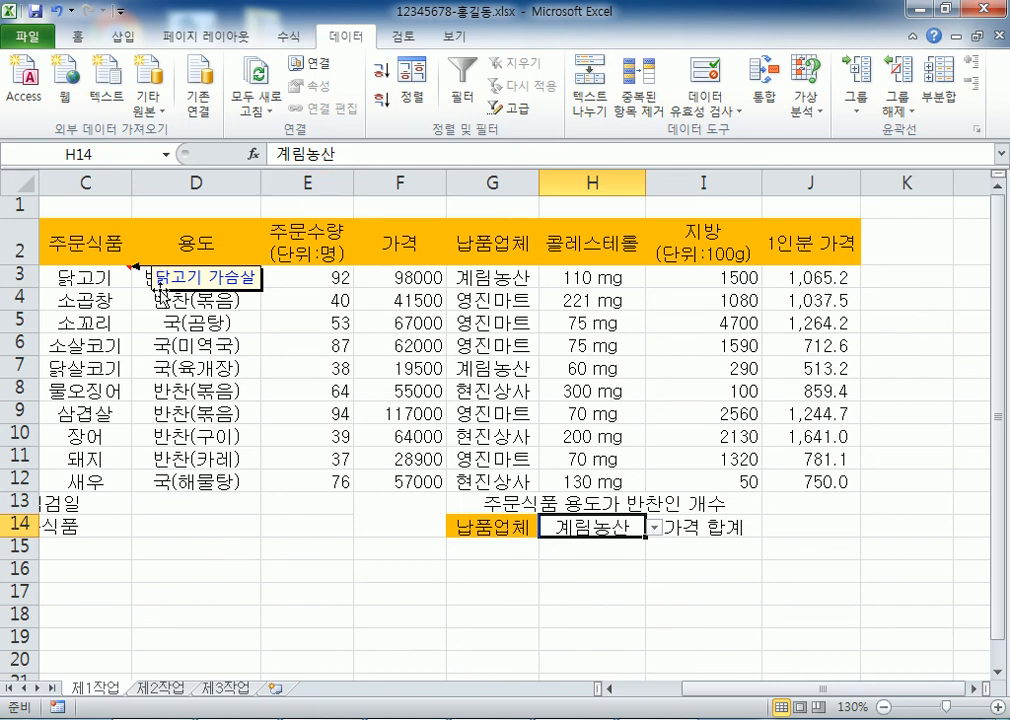
key("Home")
left_click_drag(282, 283, 284, 484)
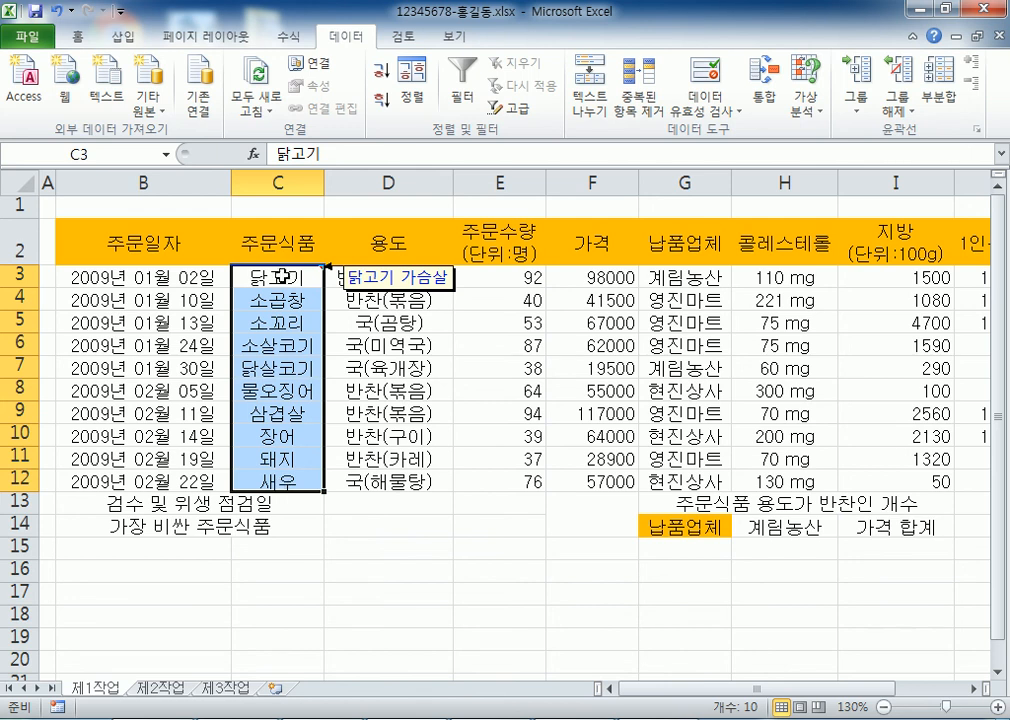
left_click_drag(270, 278, 284, 484)
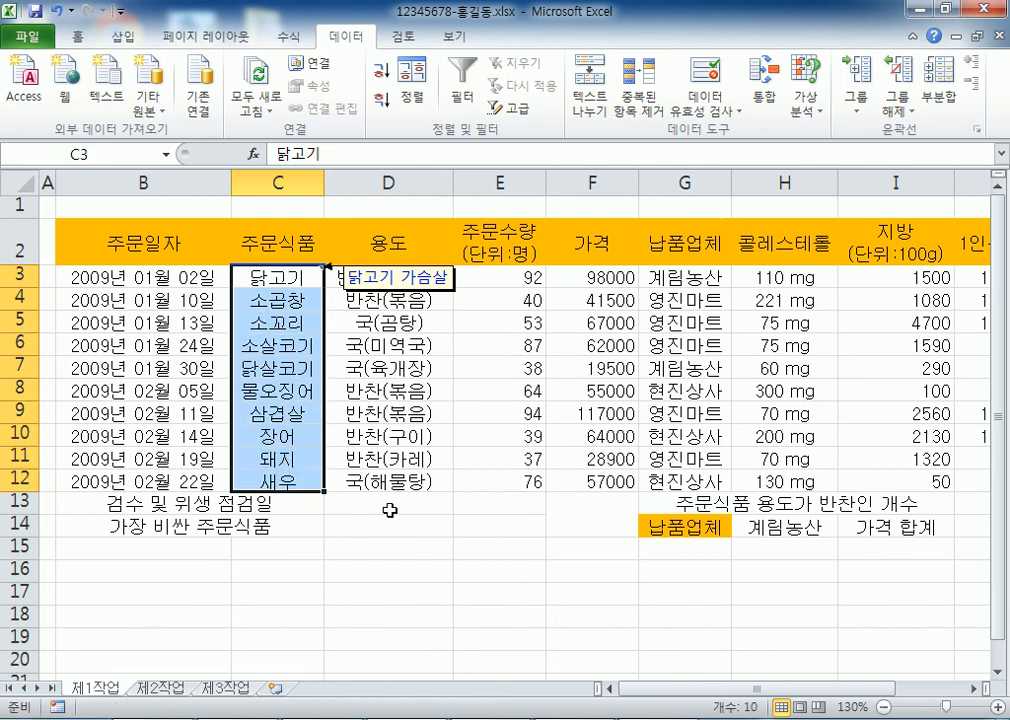
left_click(111, 153)
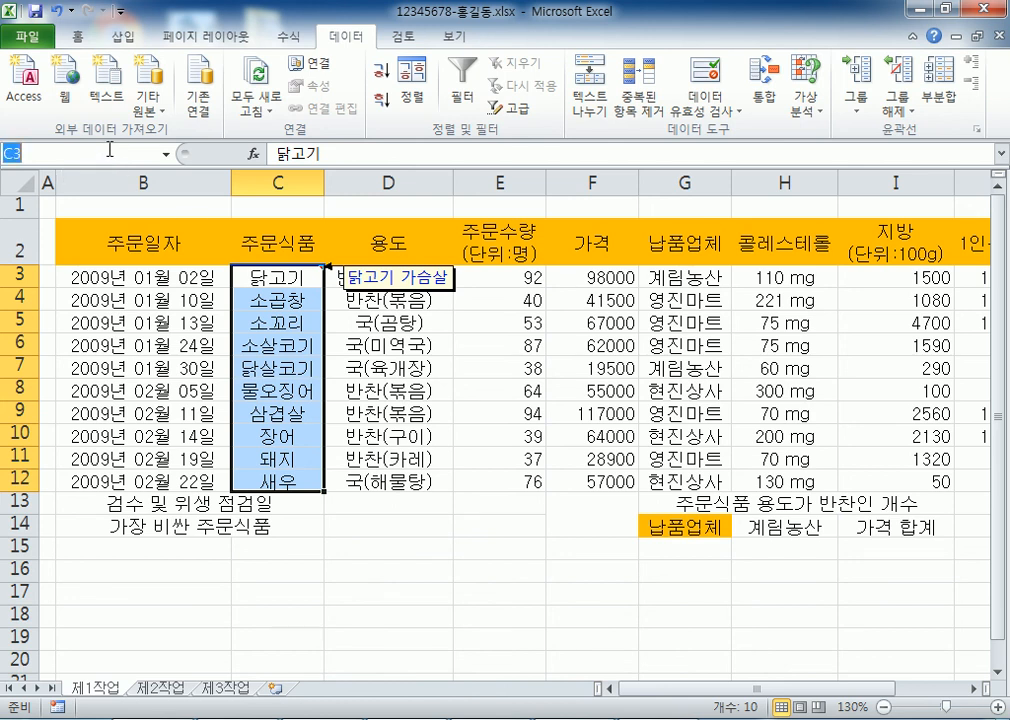
type("주문예")
type("역")
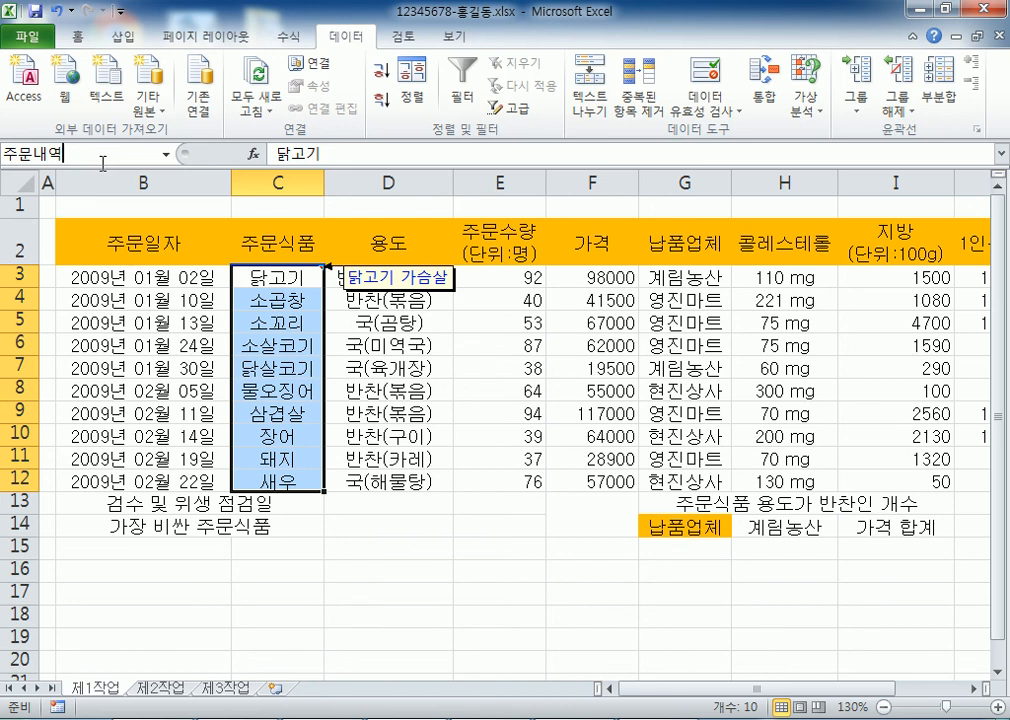
key("Return")
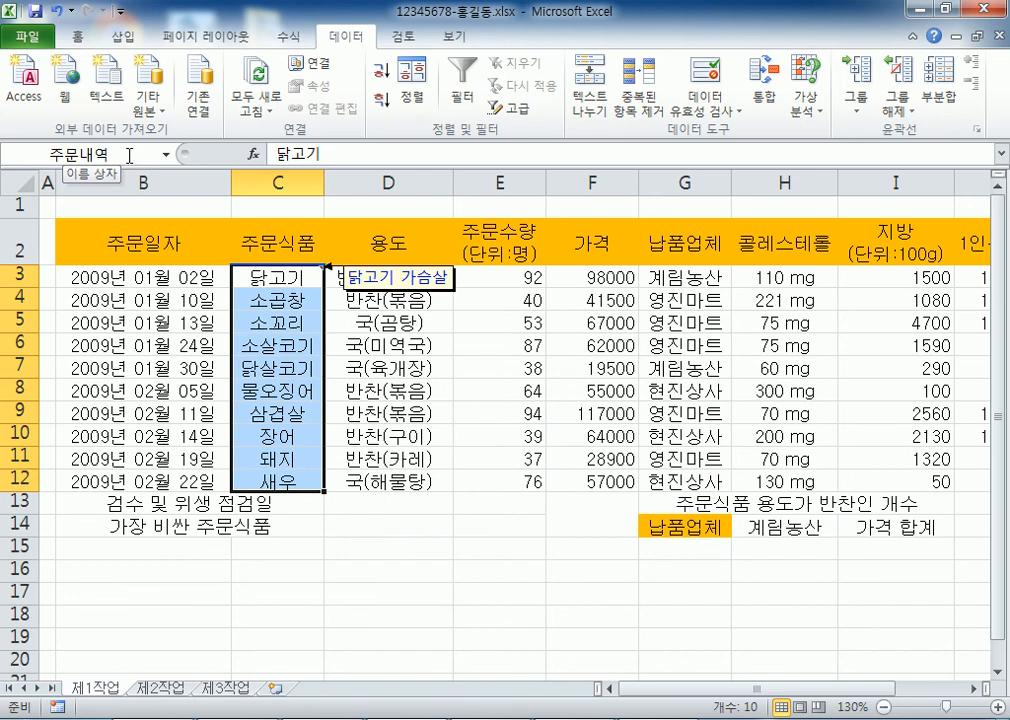
Try to name the range C3:C12 주문 내역, with a space between the words
left_click(128, 155)
type("주문 내역")
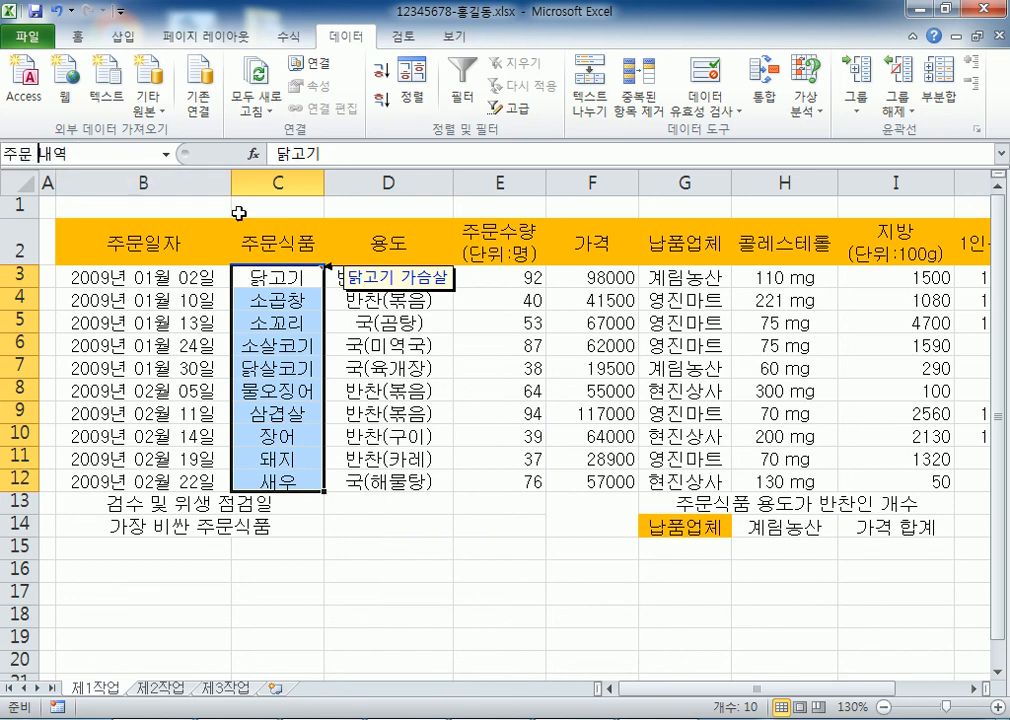
key("Return")
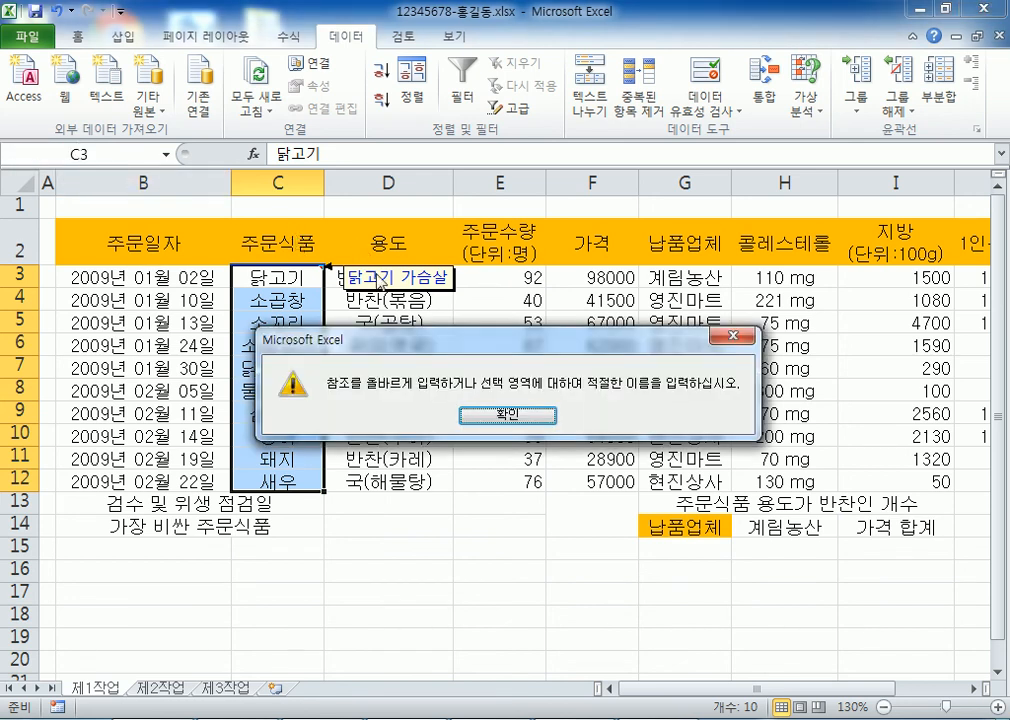
left_click(508, 416)
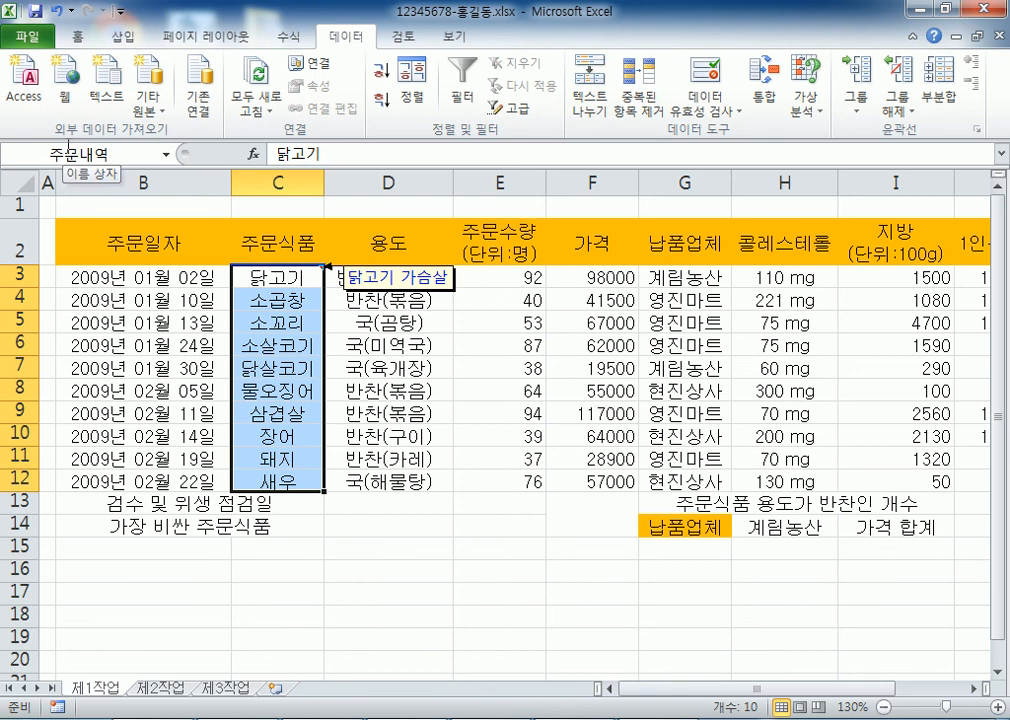
Try to name the range 1주문내역, starting with a digit, and reselect C3:C12
left_click(112, 156)
left_click(7, 154)
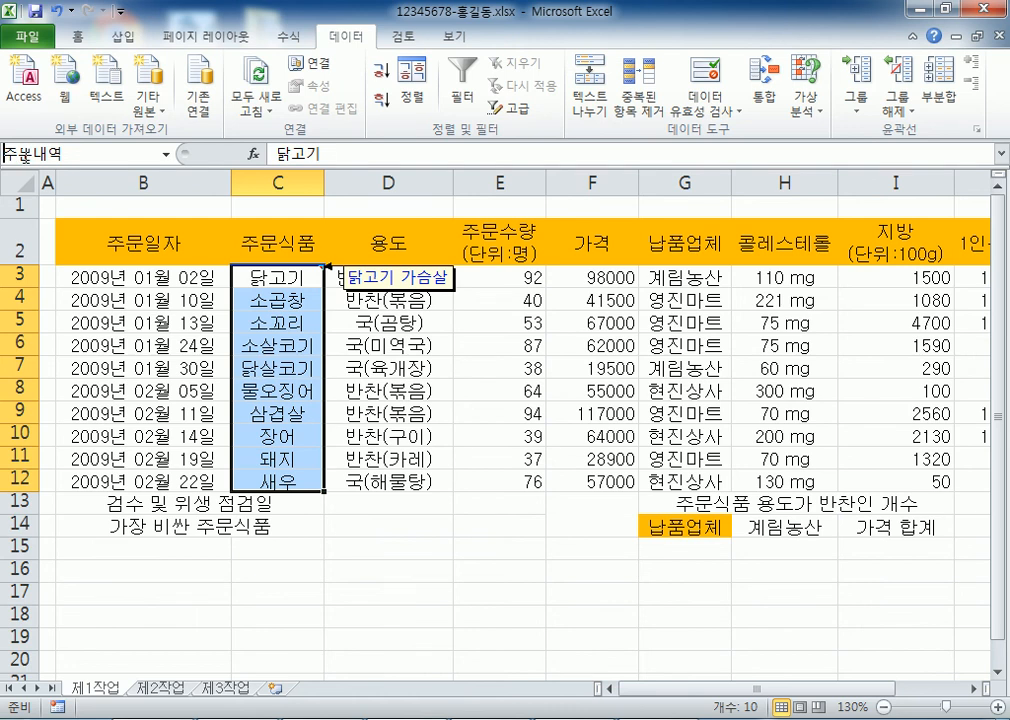
type("1")
key("Return")
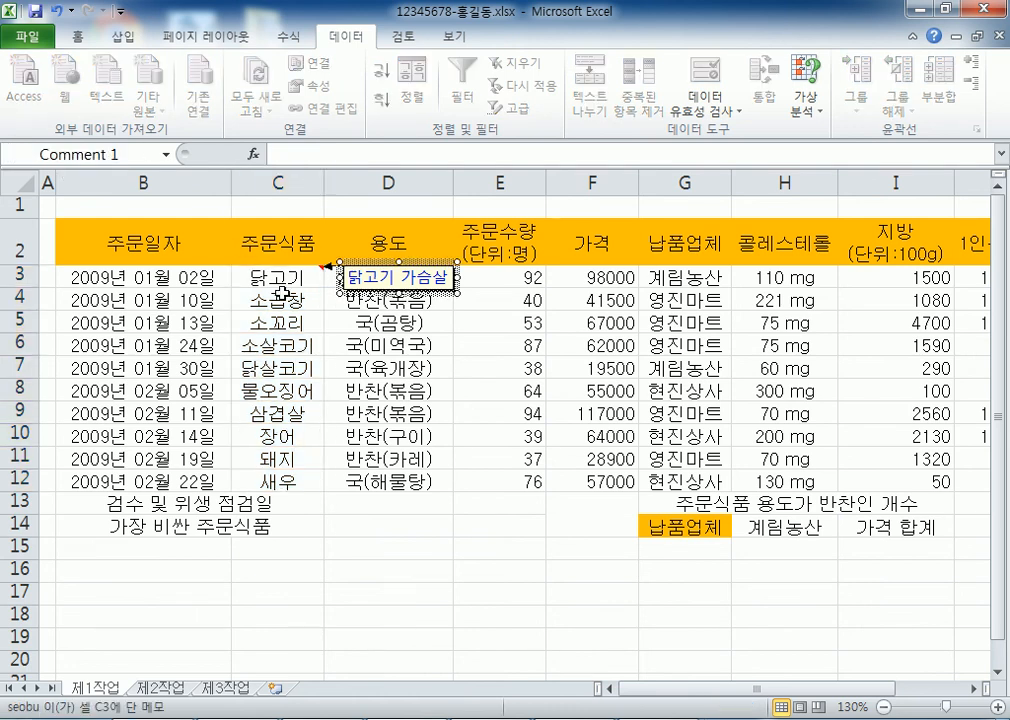
left_click_drag(278, 288, 278, 480)
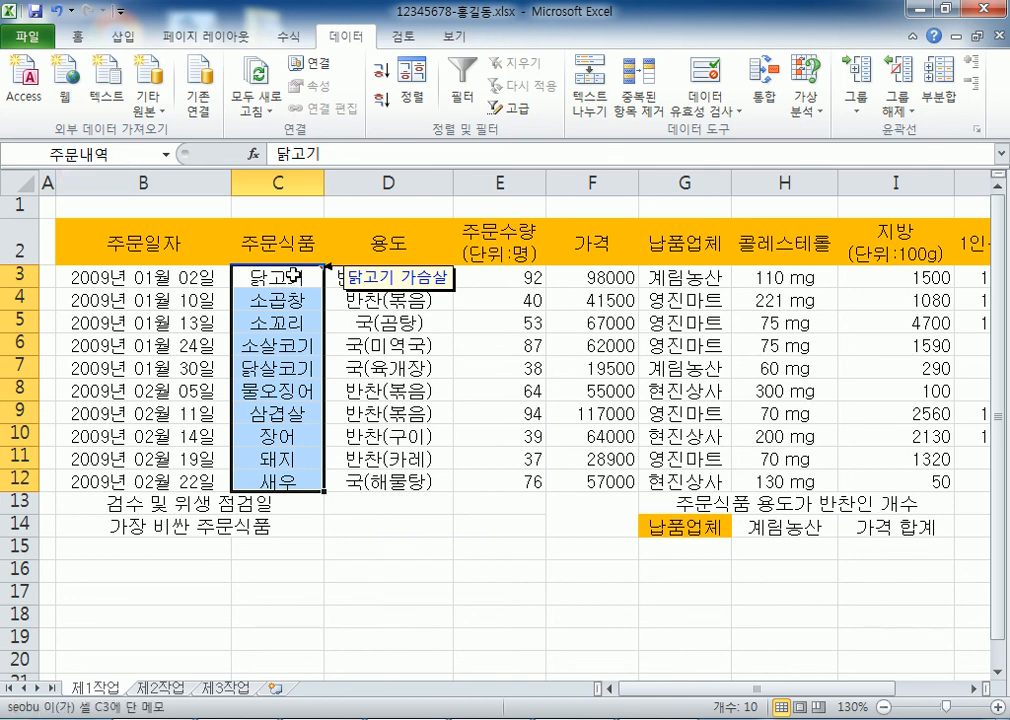
Delete the defined name 주문내역 from the workbook's names
left_click(291, 38)
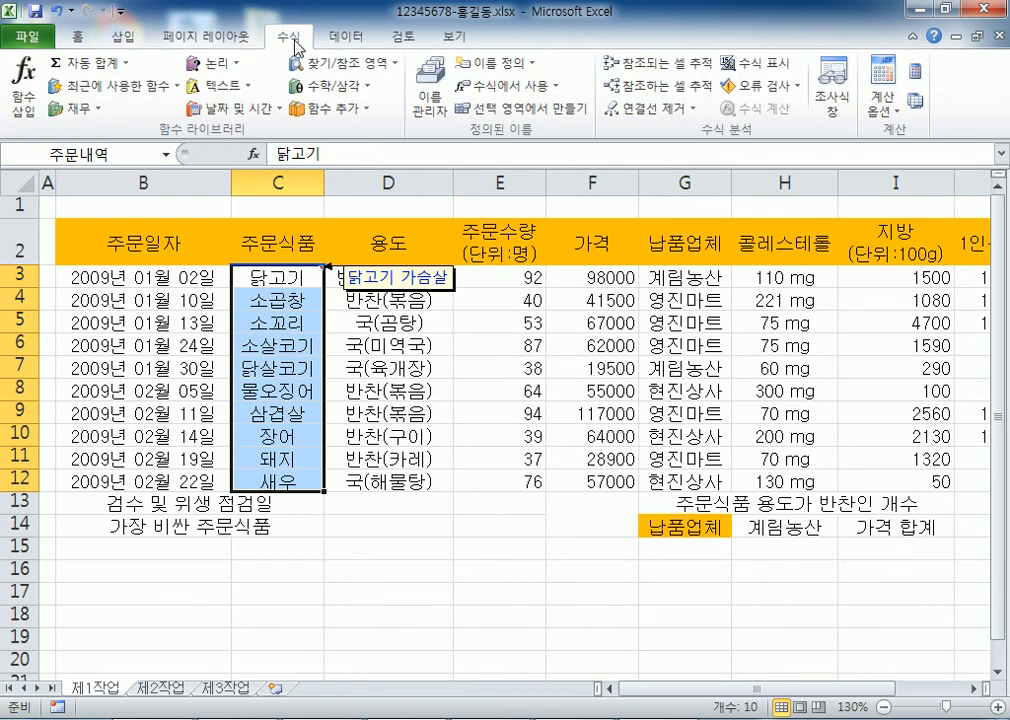
left_click(431, 100)
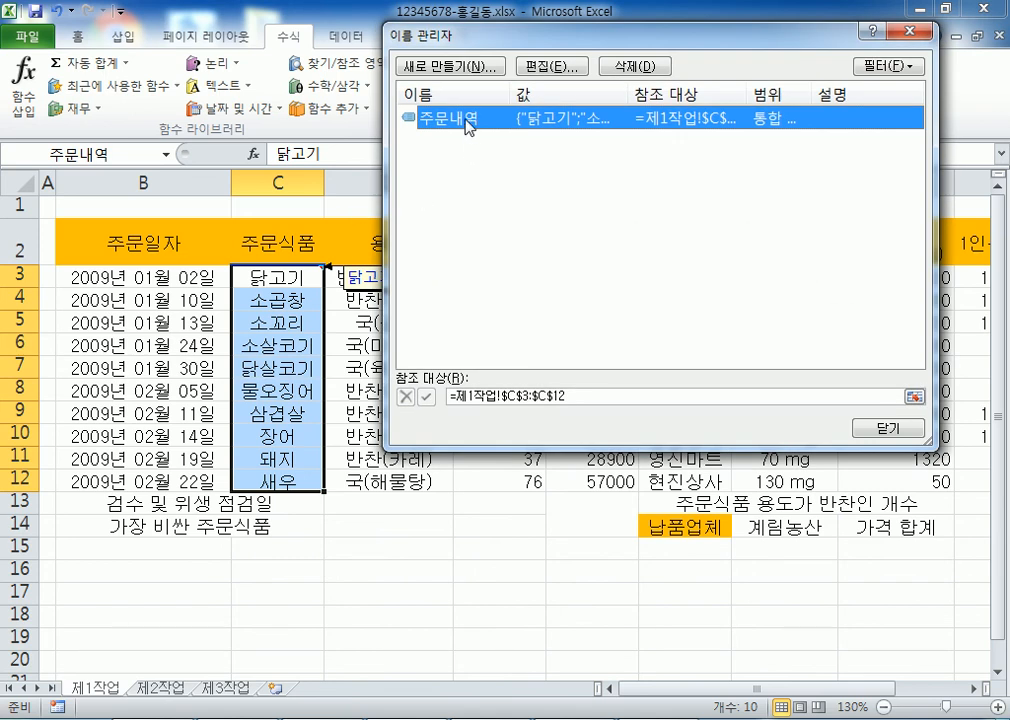
left_click(626, 68)
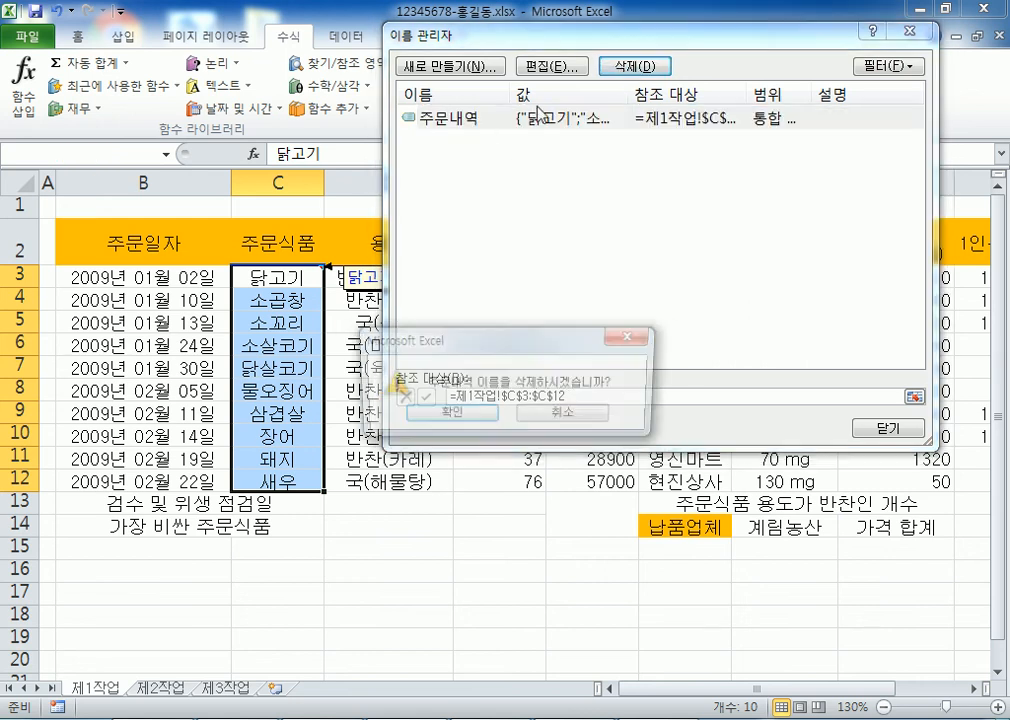
left_click(437, 415)
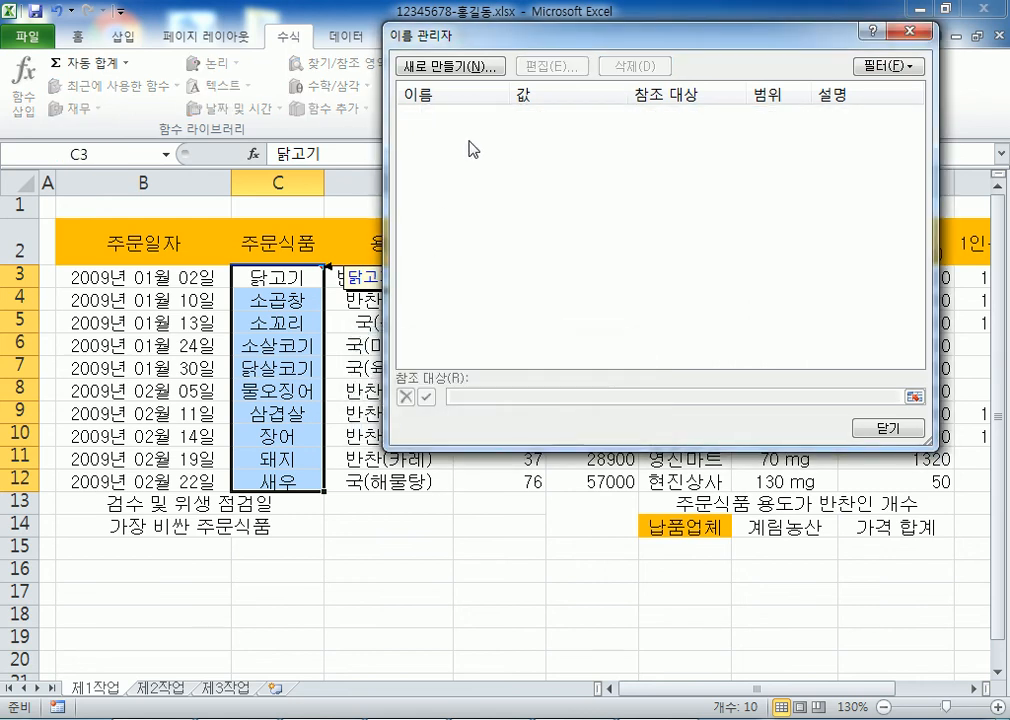
left_click(911, 31)
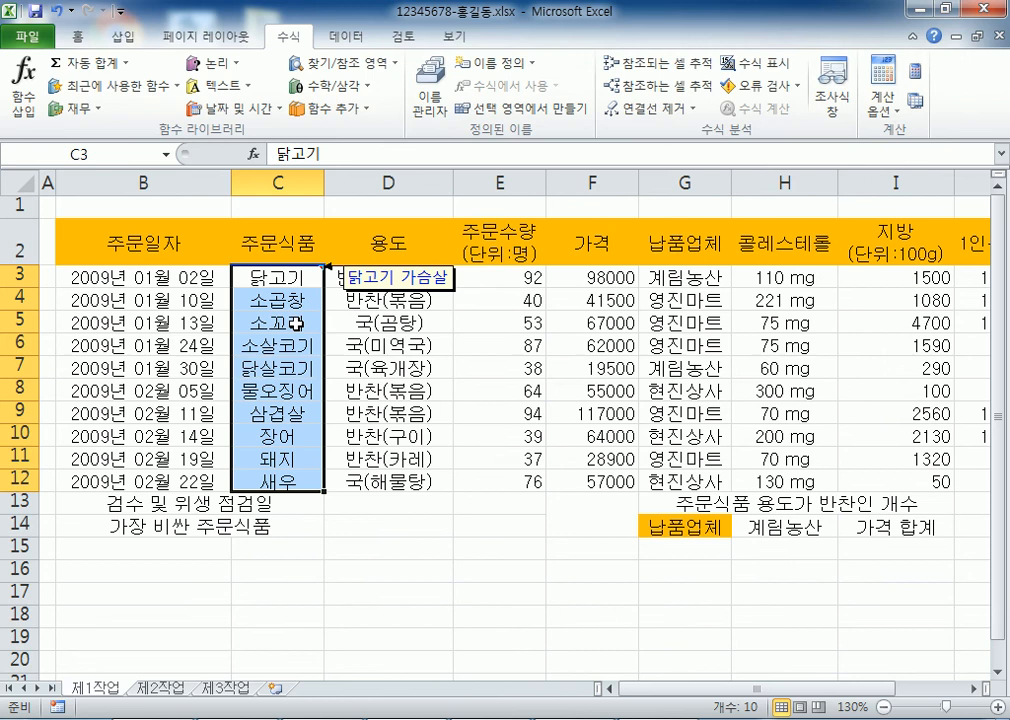
Define the name 주문내역 again for the selected range C3:C12
left_click(121, 153)
type("ㅈ")
type("문내역")
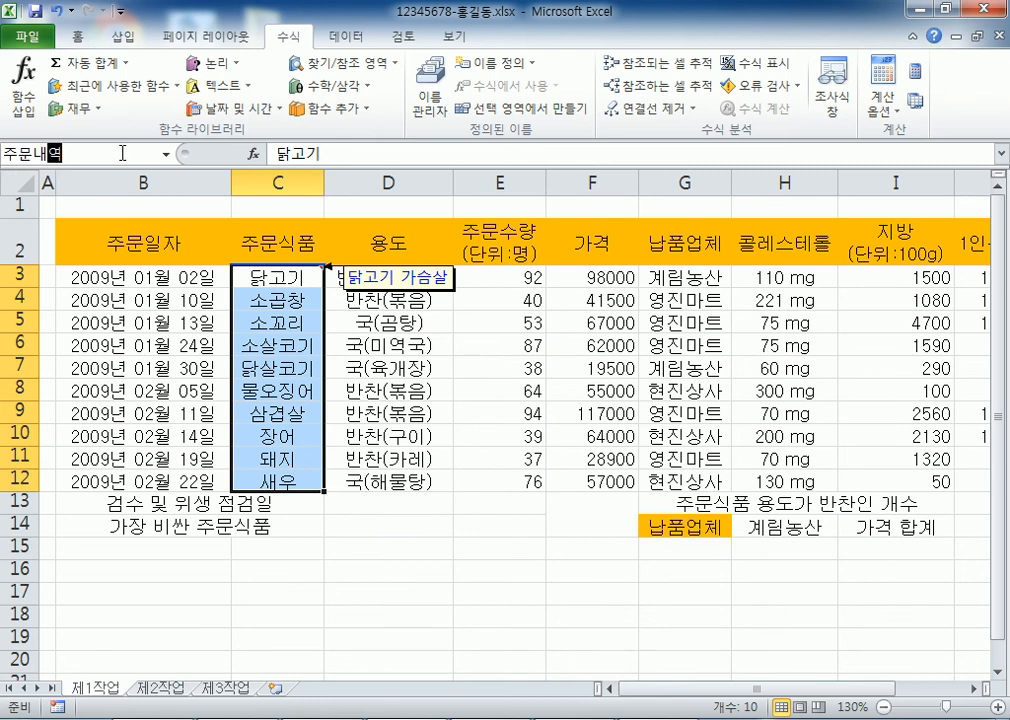
key("Return")
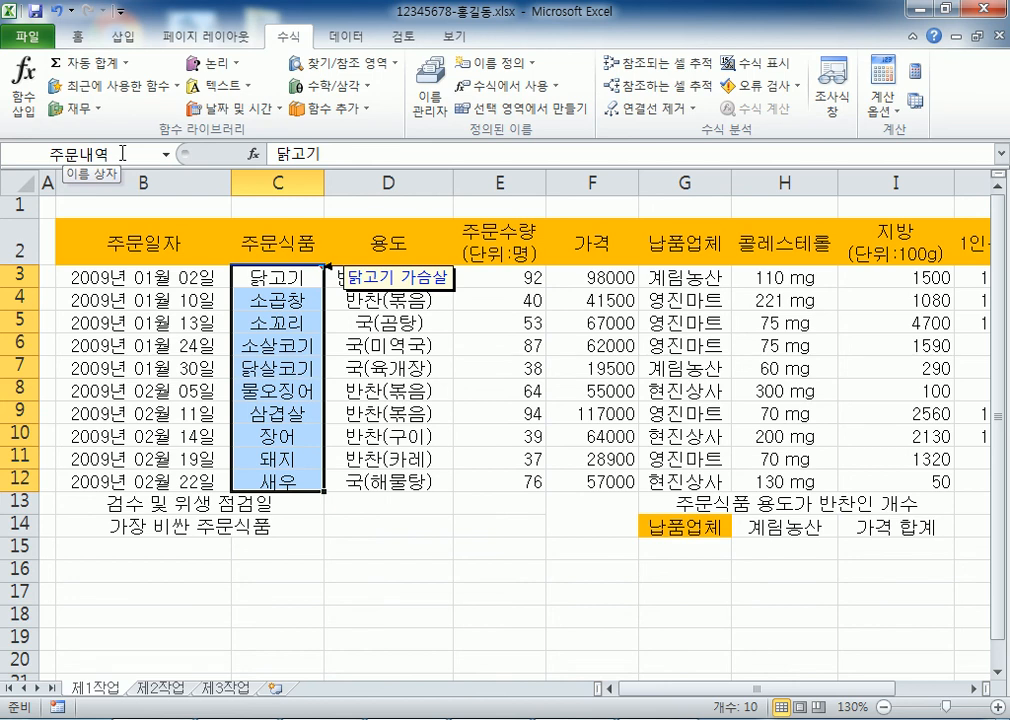
Apply all borders and a thick box border to the whole table, B2:J14
left_click(133, 236)
scroll(138, 245, "down", 2, "ctrl")
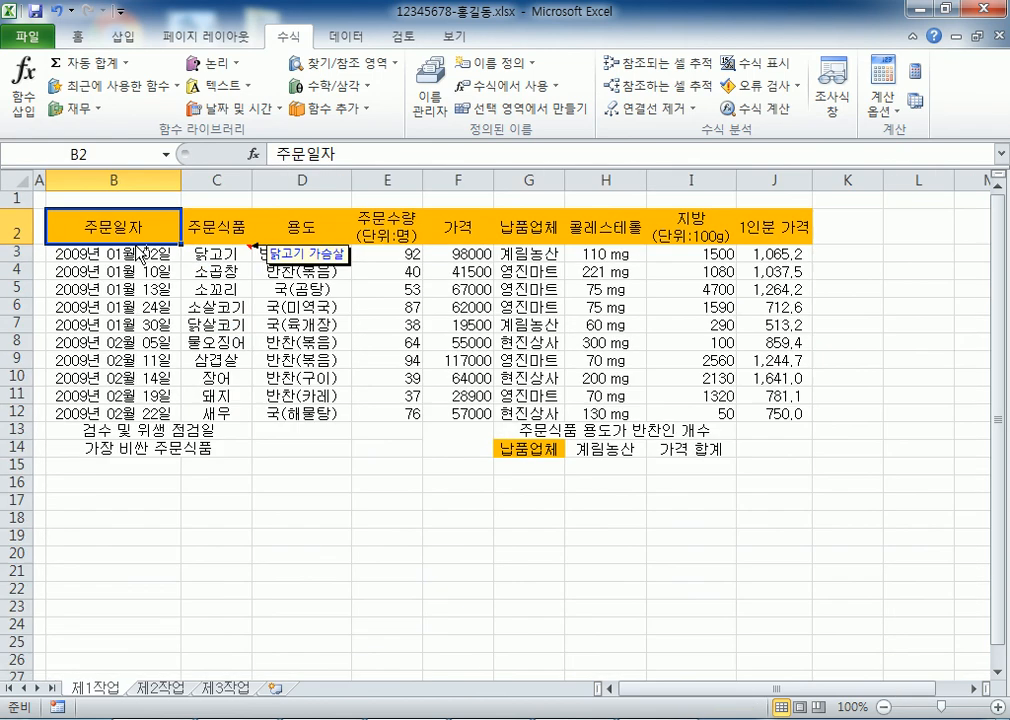
scroll(140, 250, "up", 1, "ctrl")
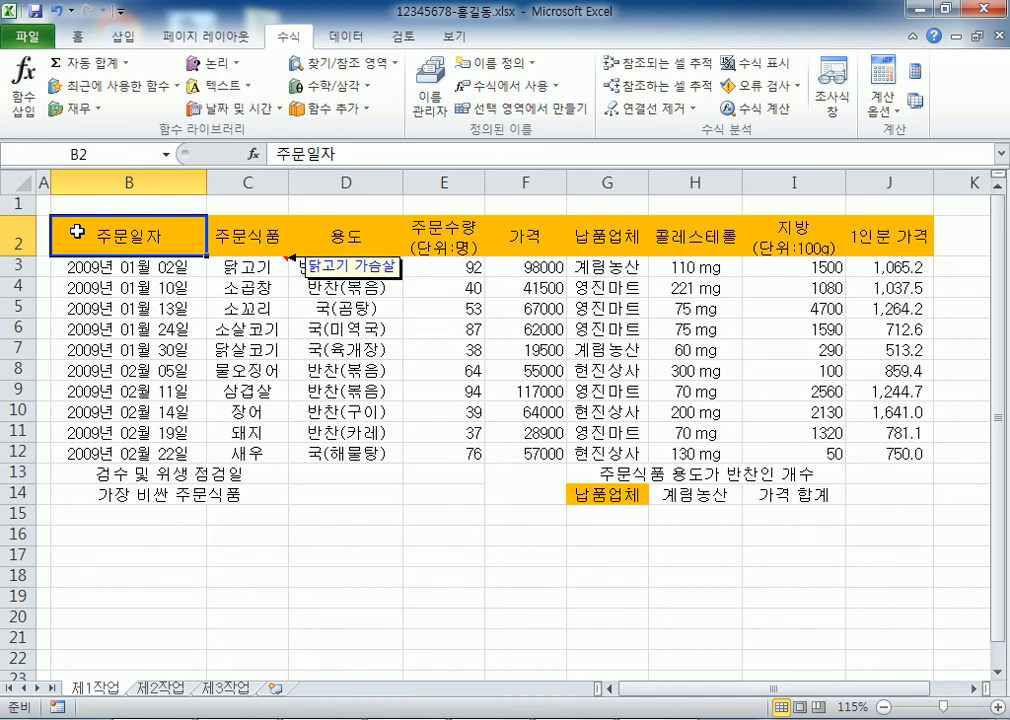
left_click_drag(77, 232, 904, 494)
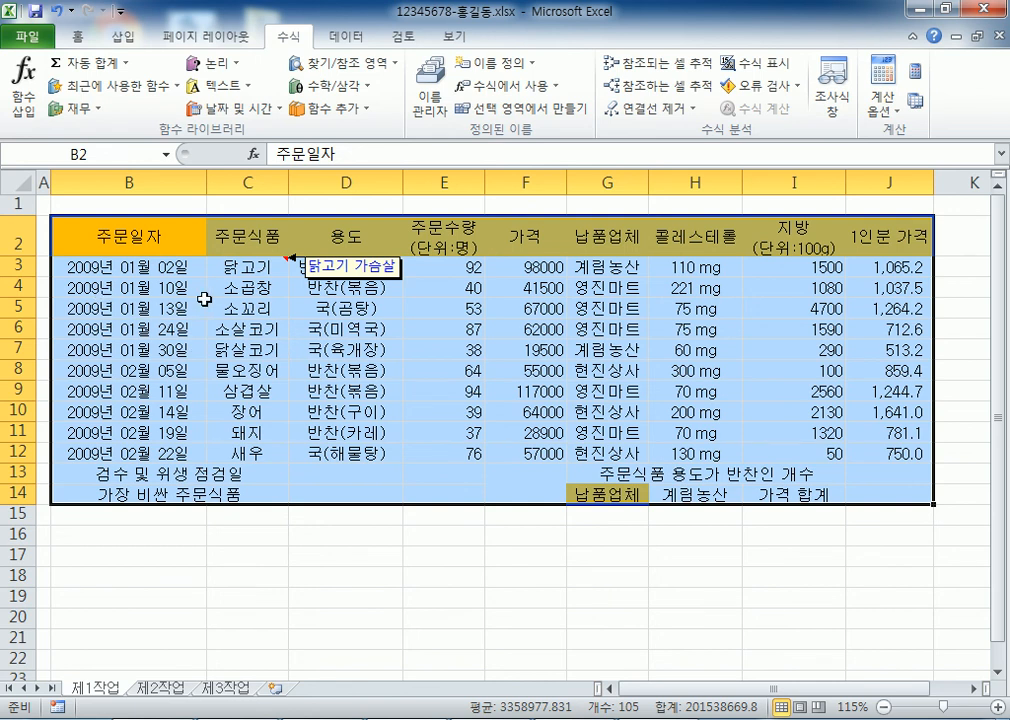
left_click_drag(140, 234, 884, 497)
left_click(77, 37)
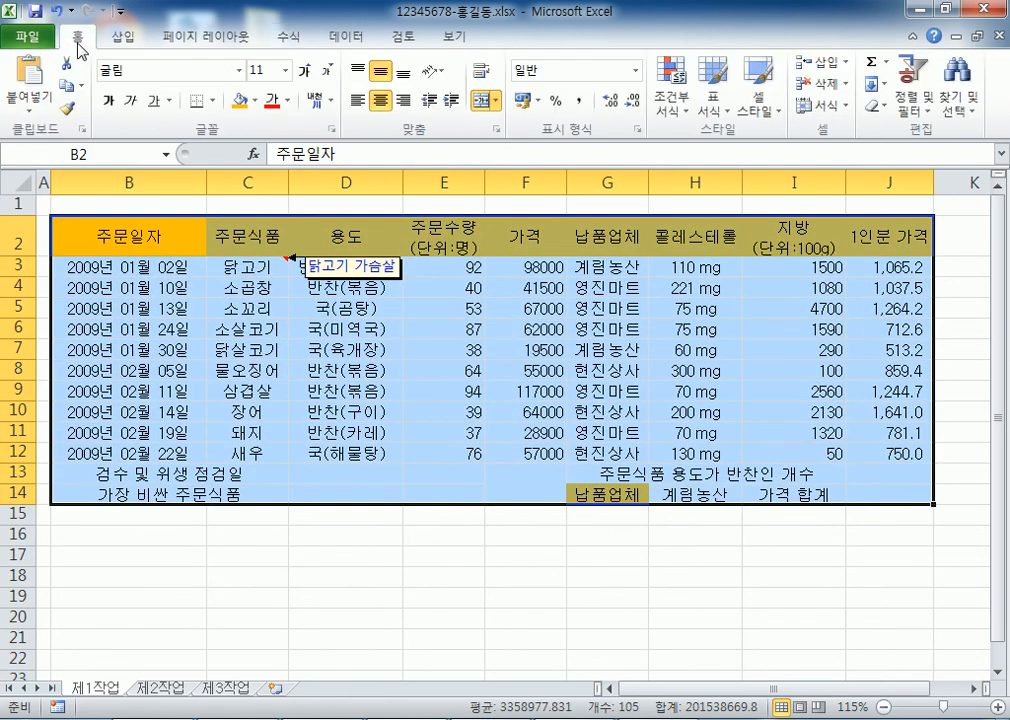
left_click(210, 101)
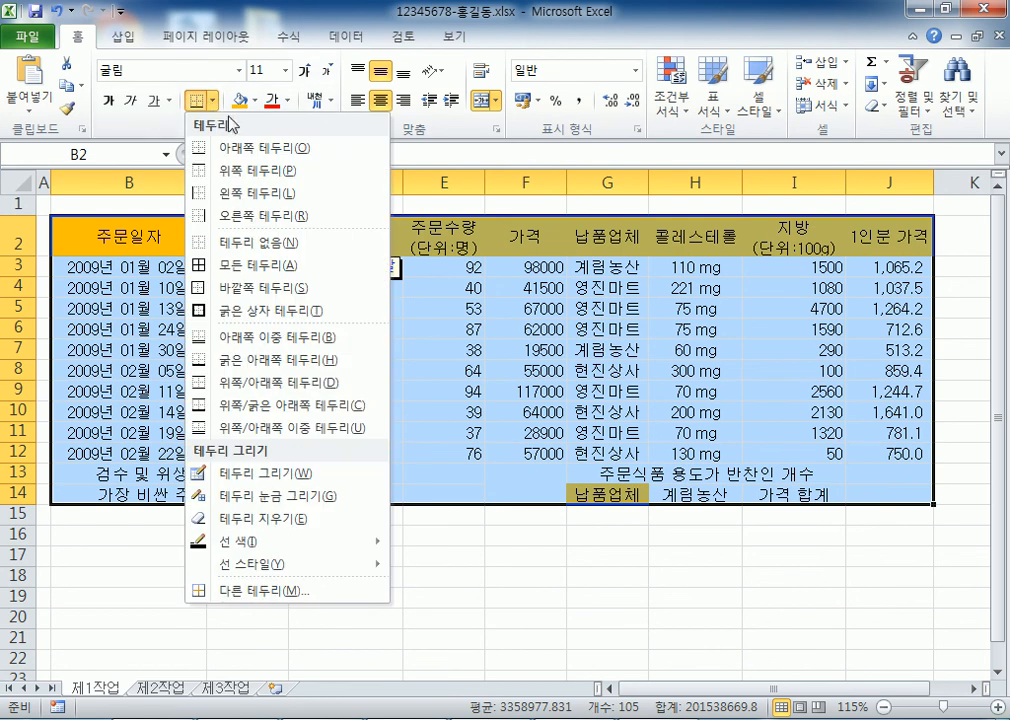
left_click(257, 266)
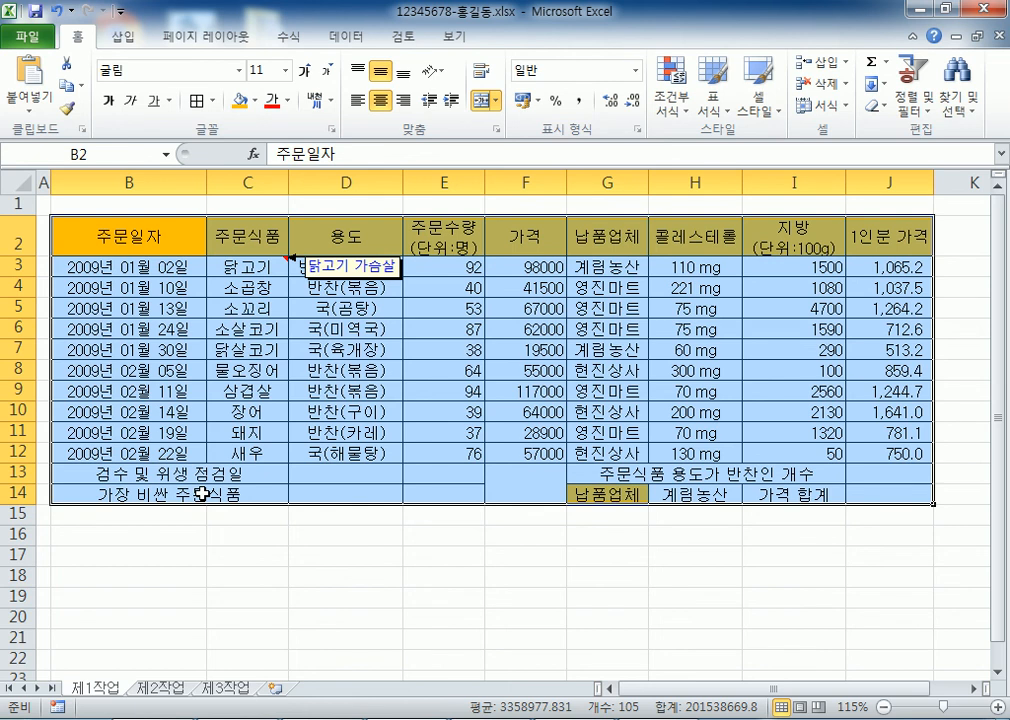
left_click(213, 101)
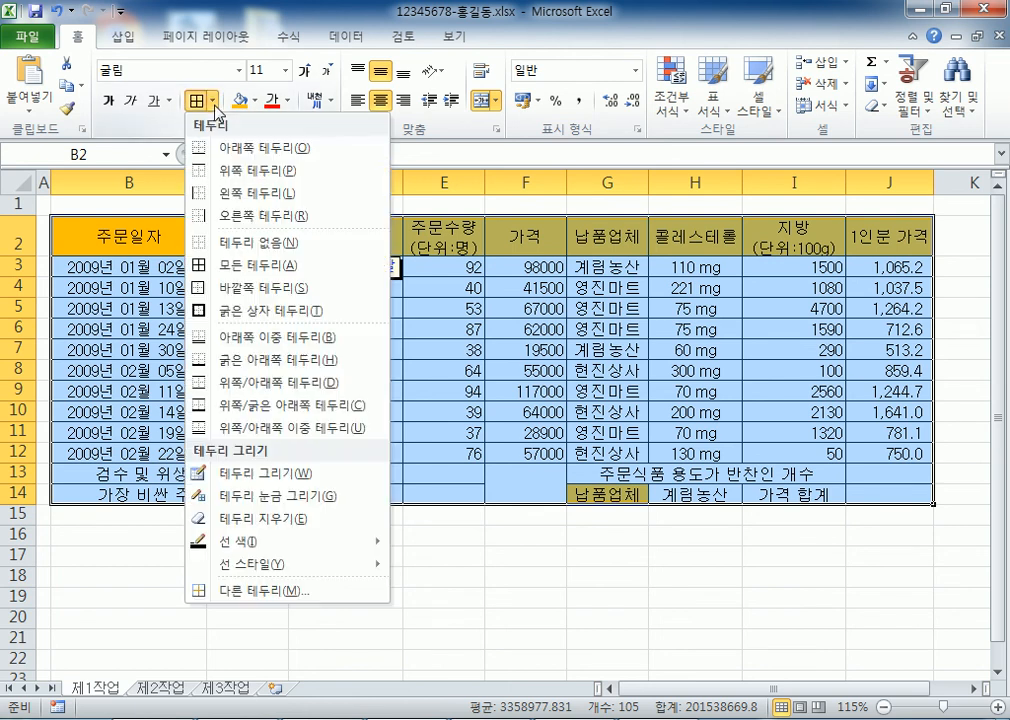
left_click(233, 312)
left_click(343, 598)
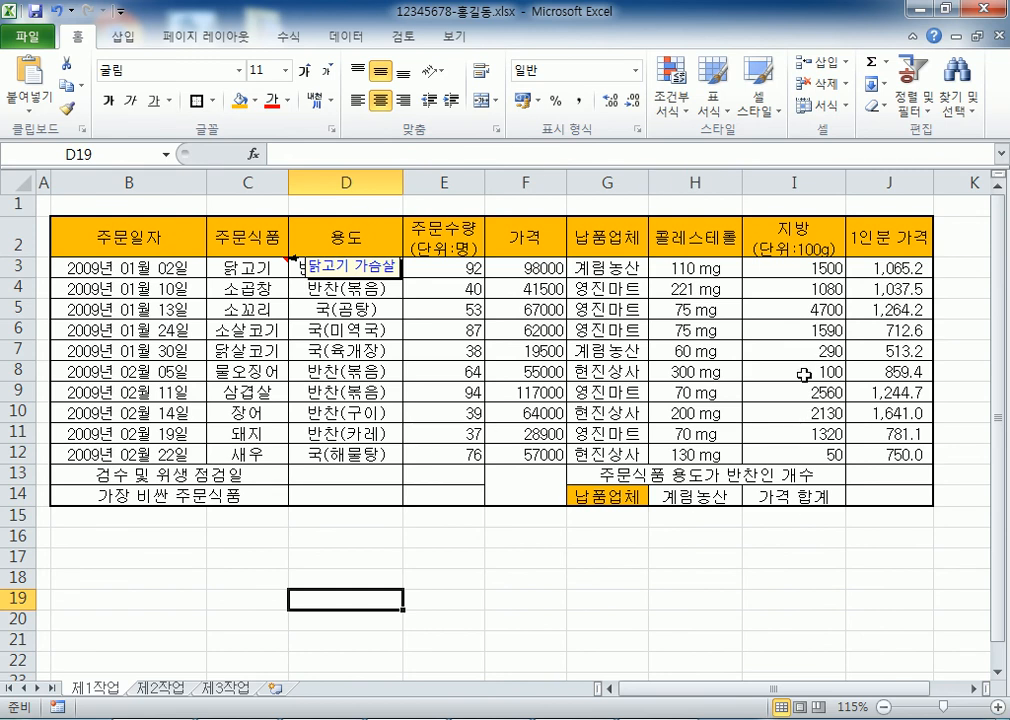
Remove every border from the table range B2:J14
left_click_drag(151, 232, 866, 484)
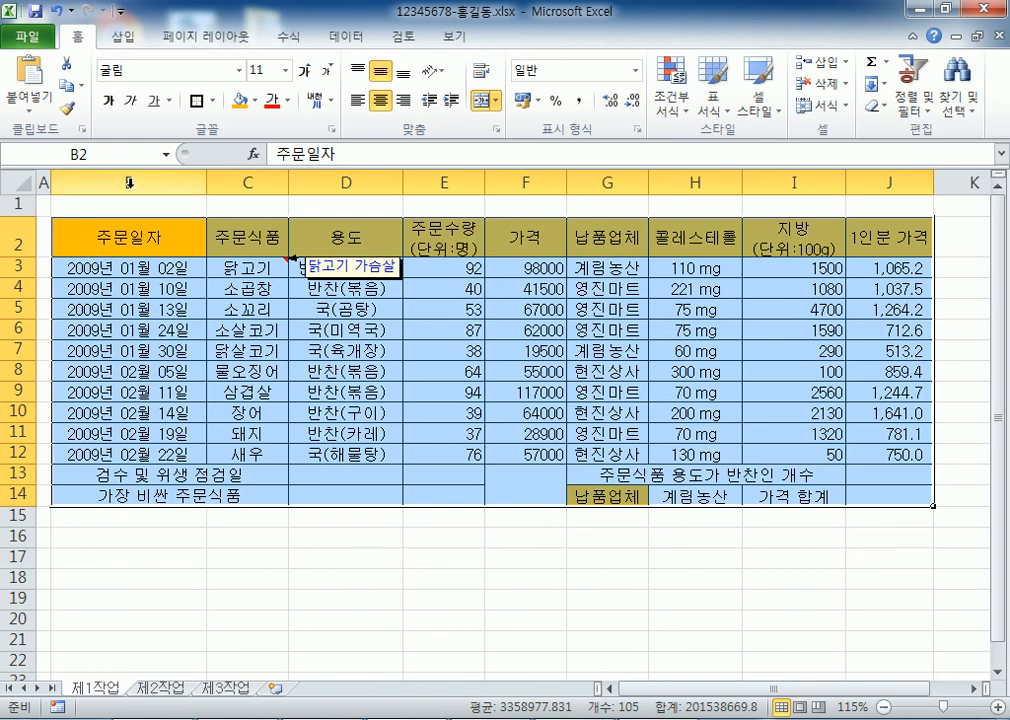
left_click(208, 100)
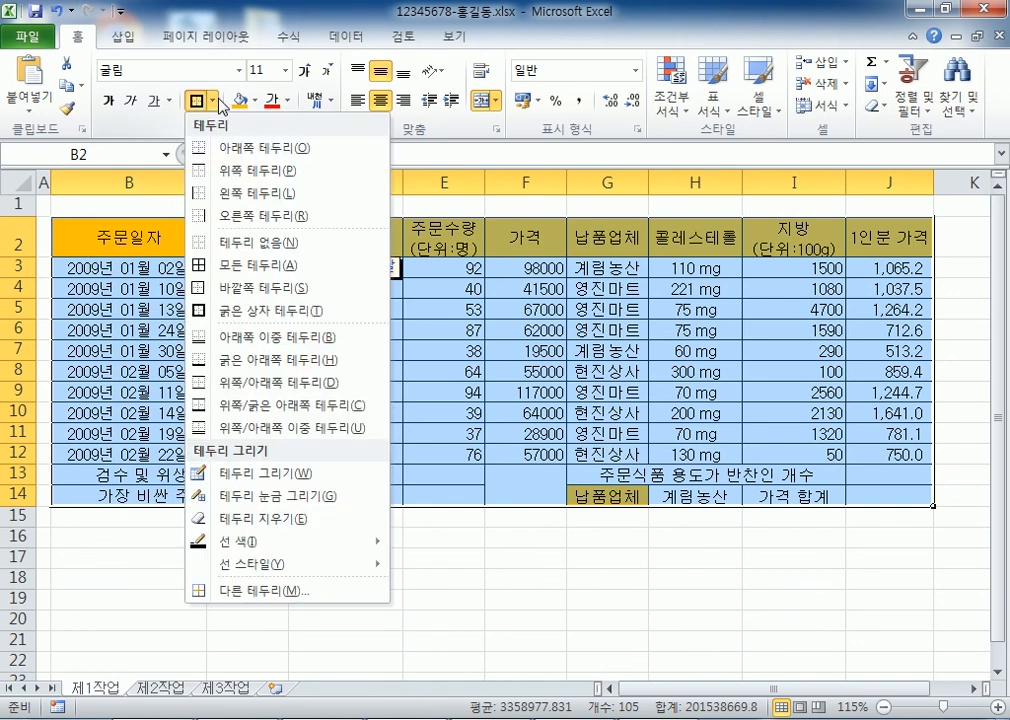
left_click(229, 249)
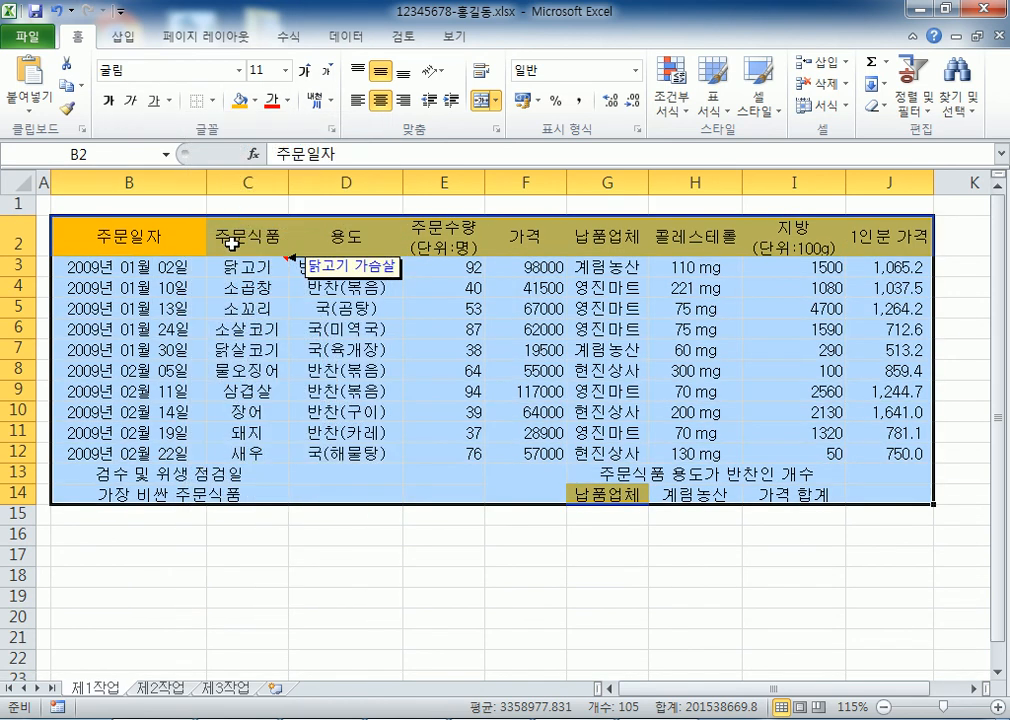
Reapply all borders to B2:J14 and surround the range with a thick box border
left_click(210, 101)
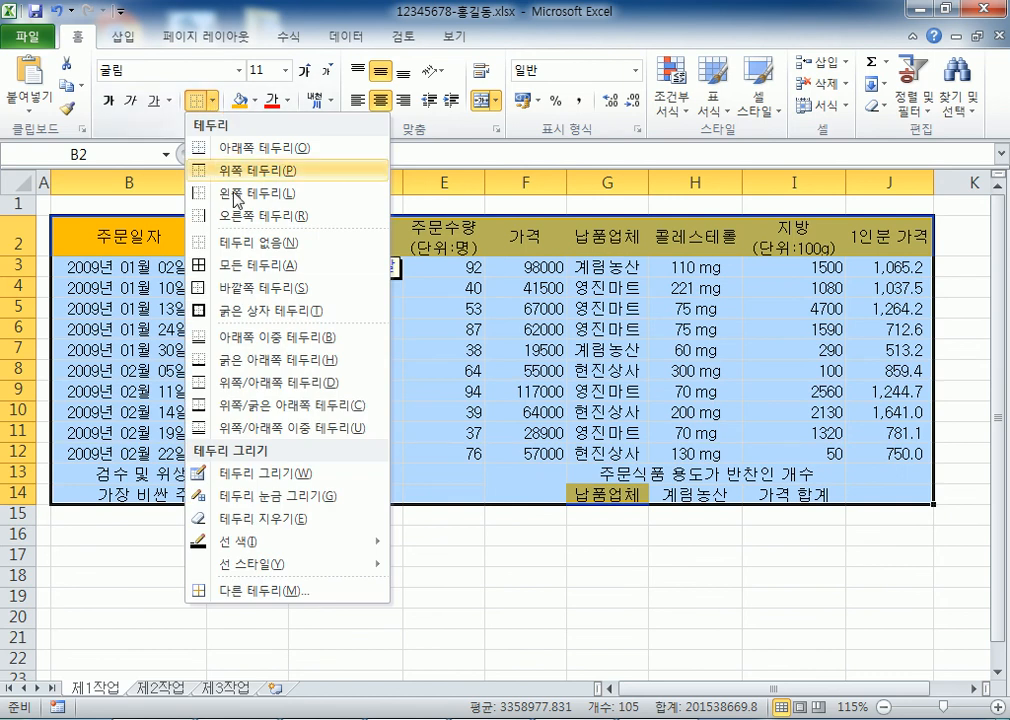
left_click(229, 266)
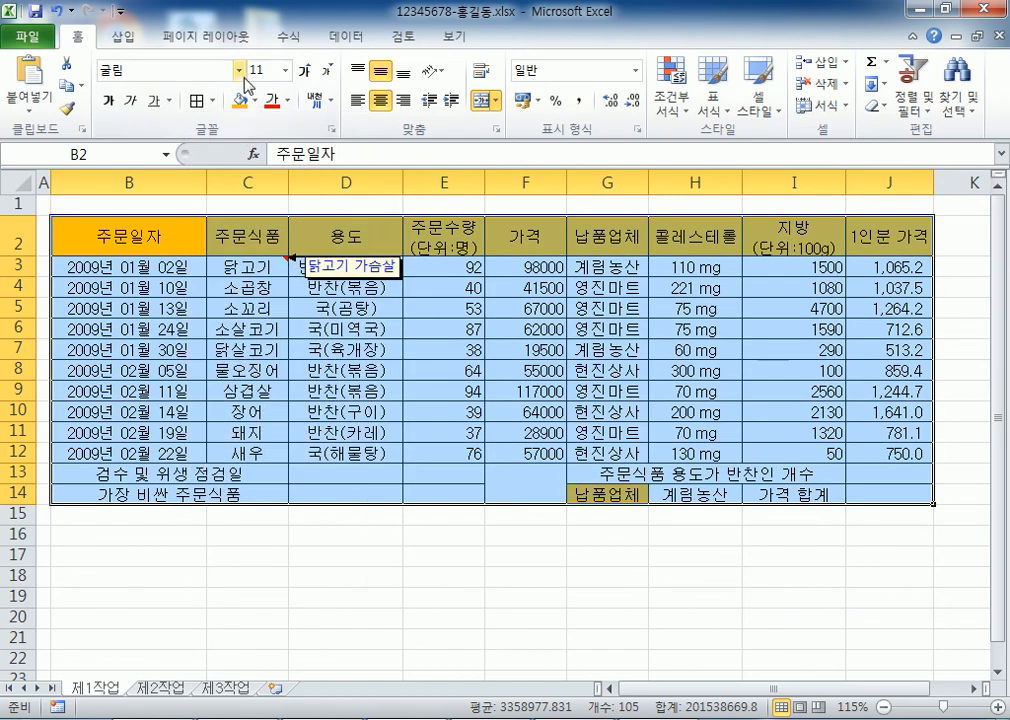
left_click(209, 101)
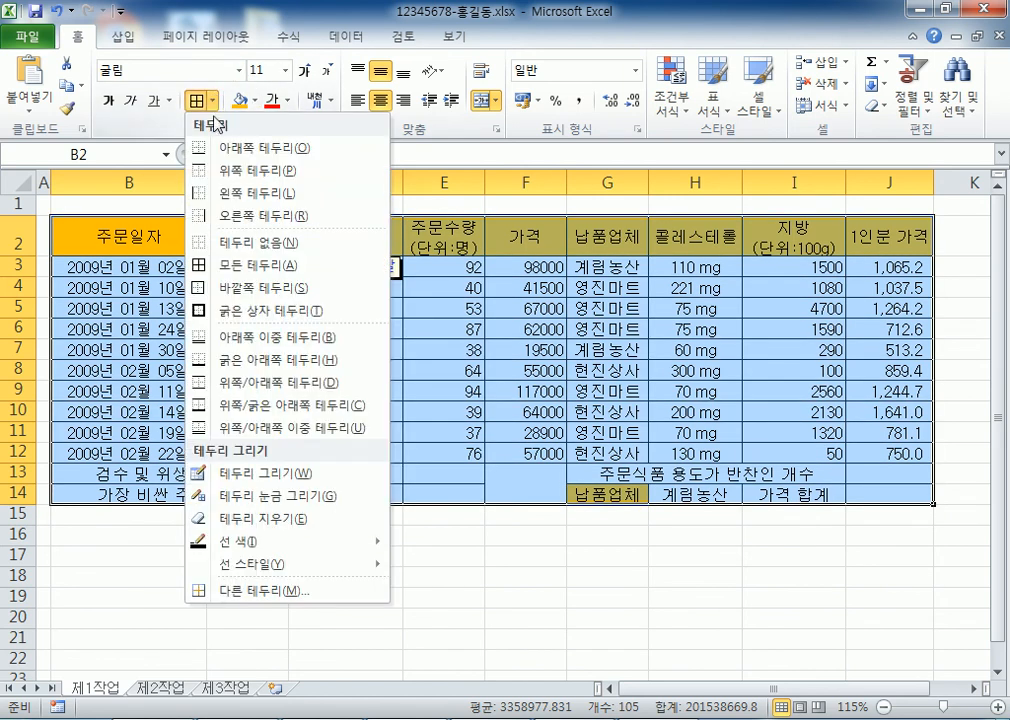
left_click(247, 312)
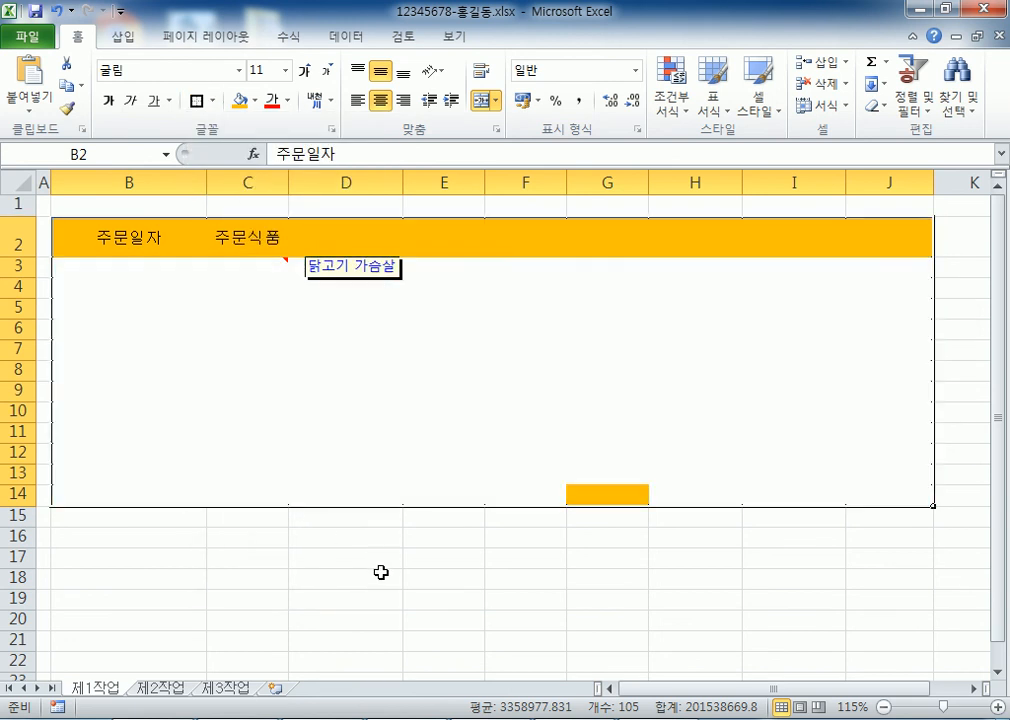
left_click(383, 572)
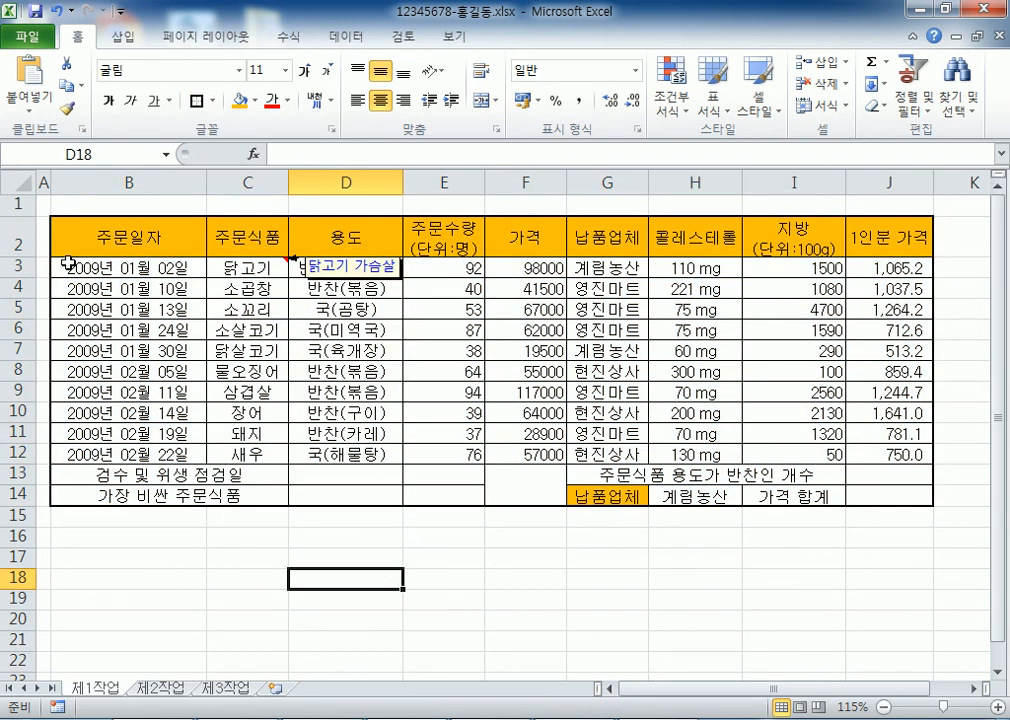
Put a thick box border around the data rows, B3:J12
left_click_drag(79, 232, 870, 236)
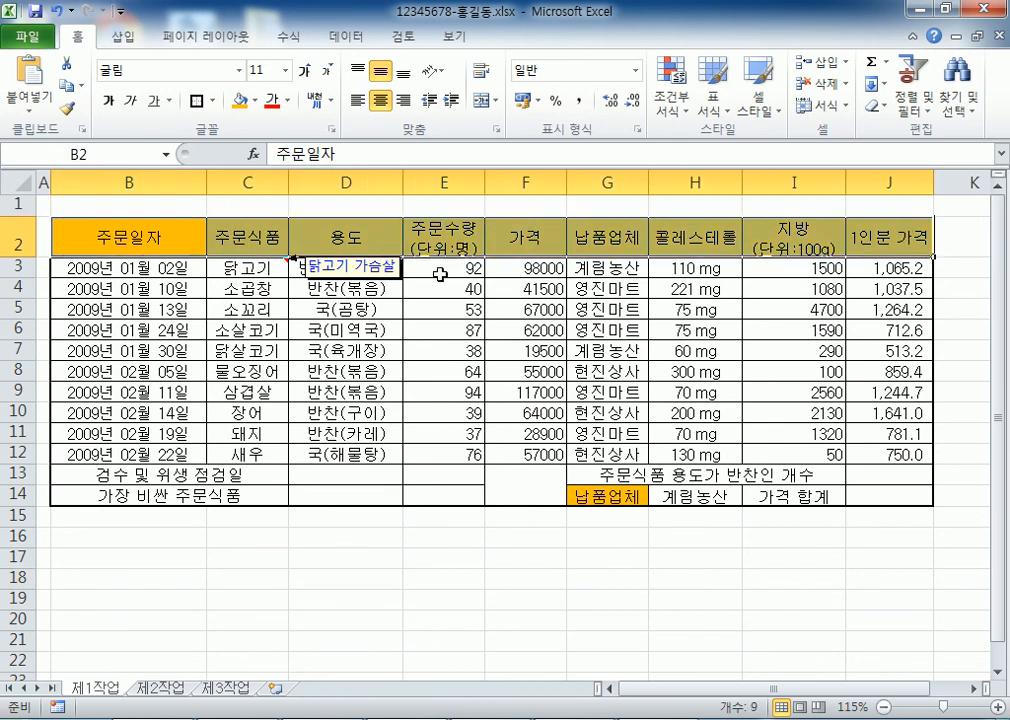
left_click_drag(62, 454, 836, 454)
left_click_drag(70, 268, 851, 457)
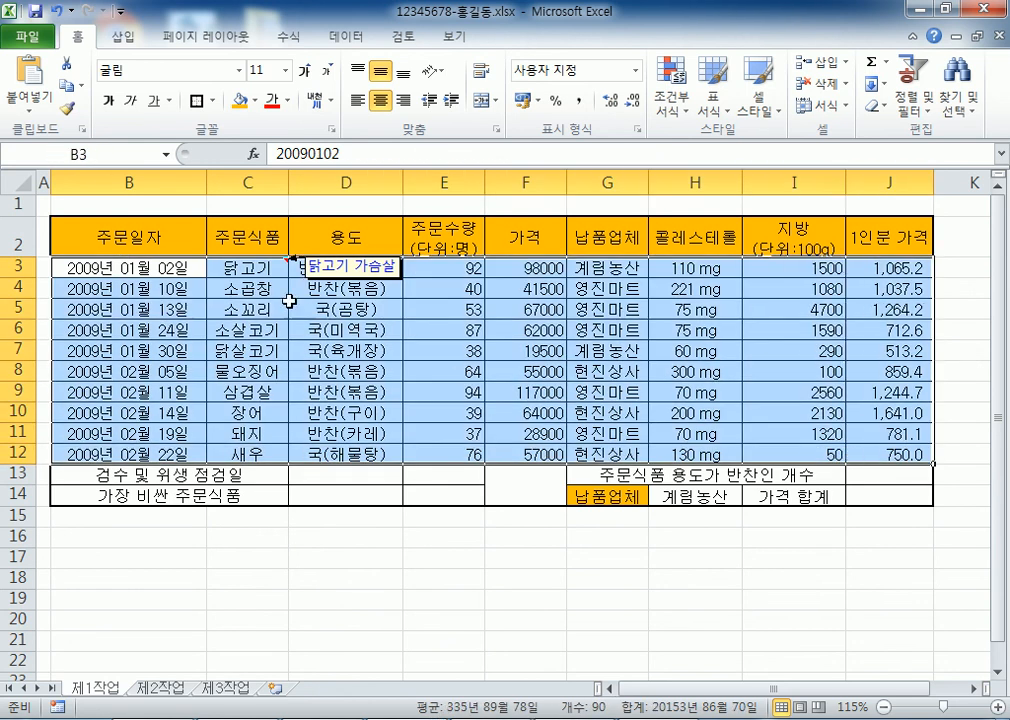
left_click_drag(137, 264, 872, 454)
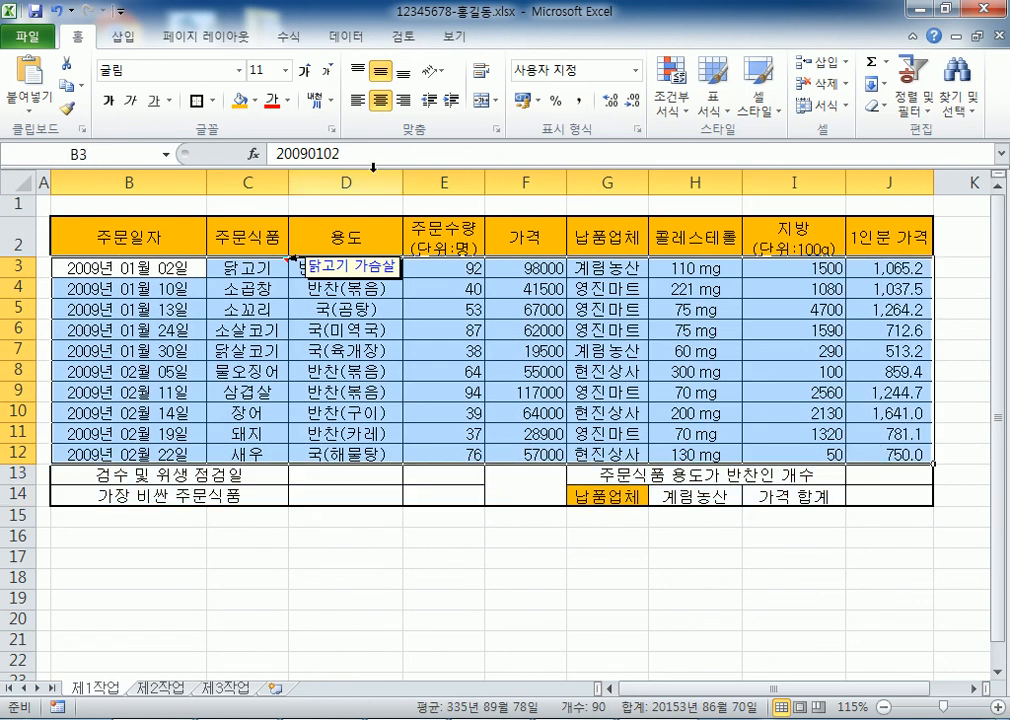
left_click(197, 104)
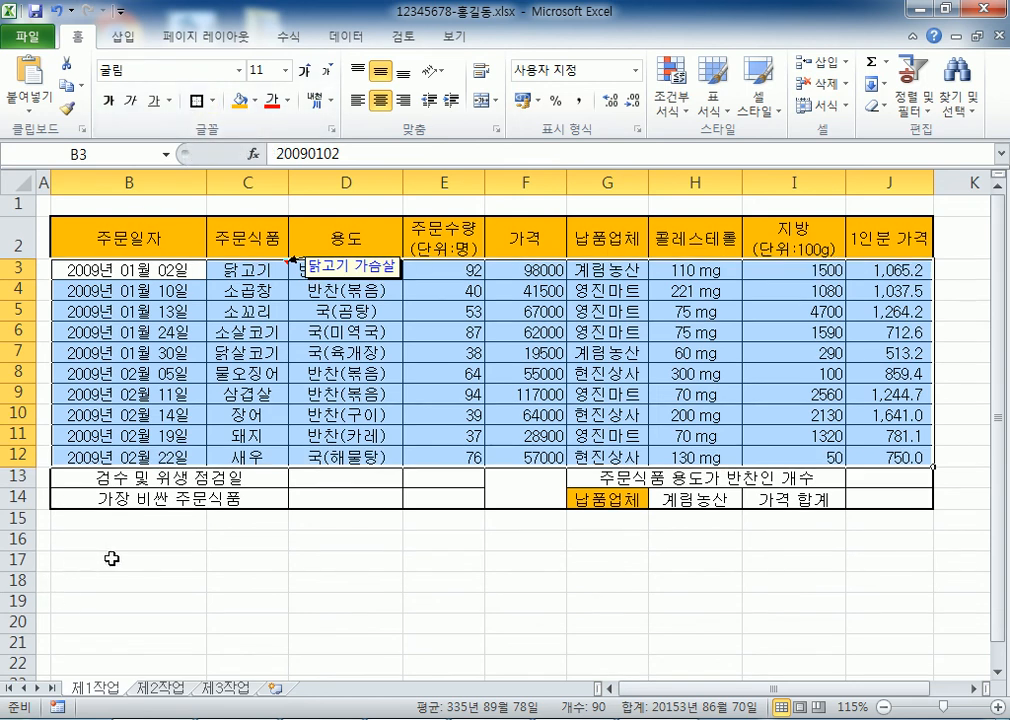
left_click(176, 561)
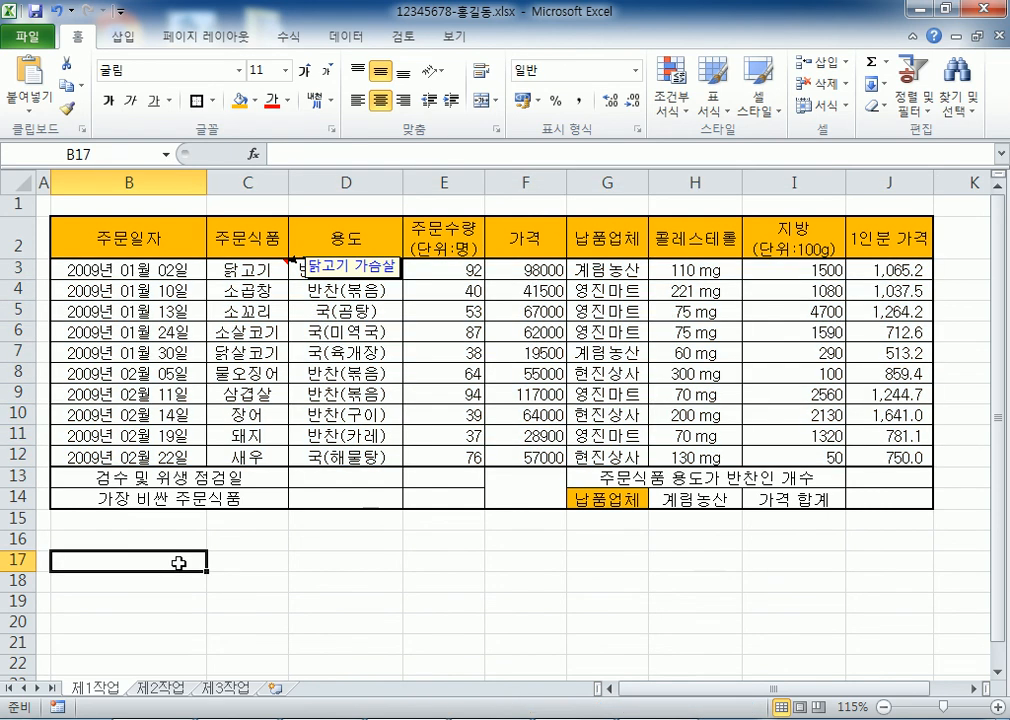
Clear all borders from the whole table, B2:J14
left_click_drag(79, 237, 888, 494)
left_click(211, 100)
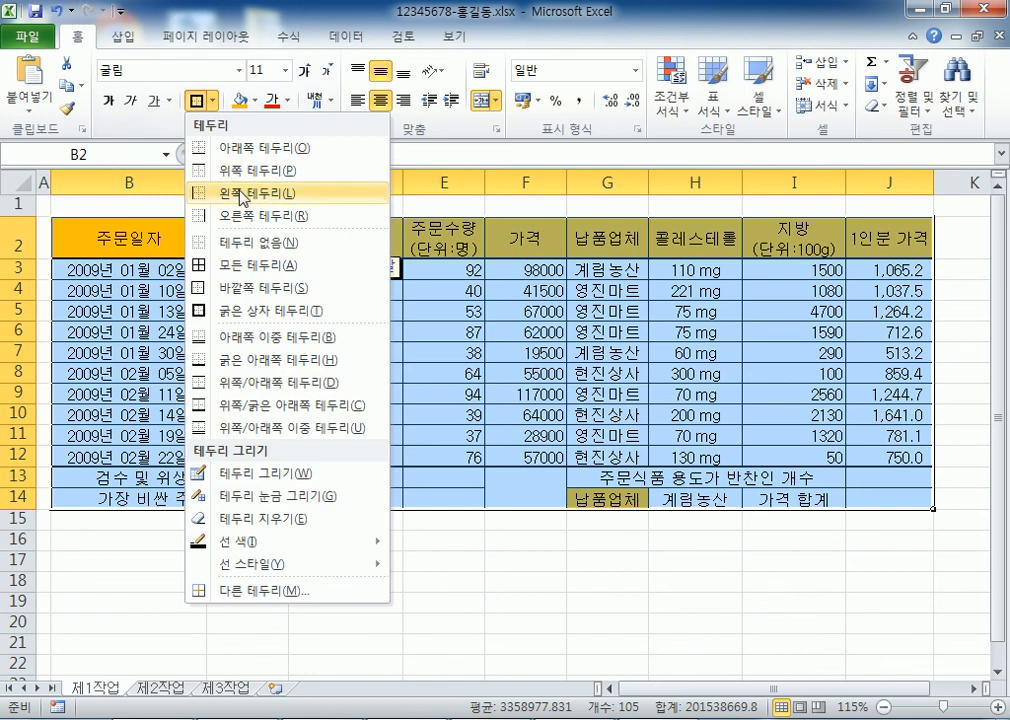
left_click(240, 243)
left_click(106, 619)
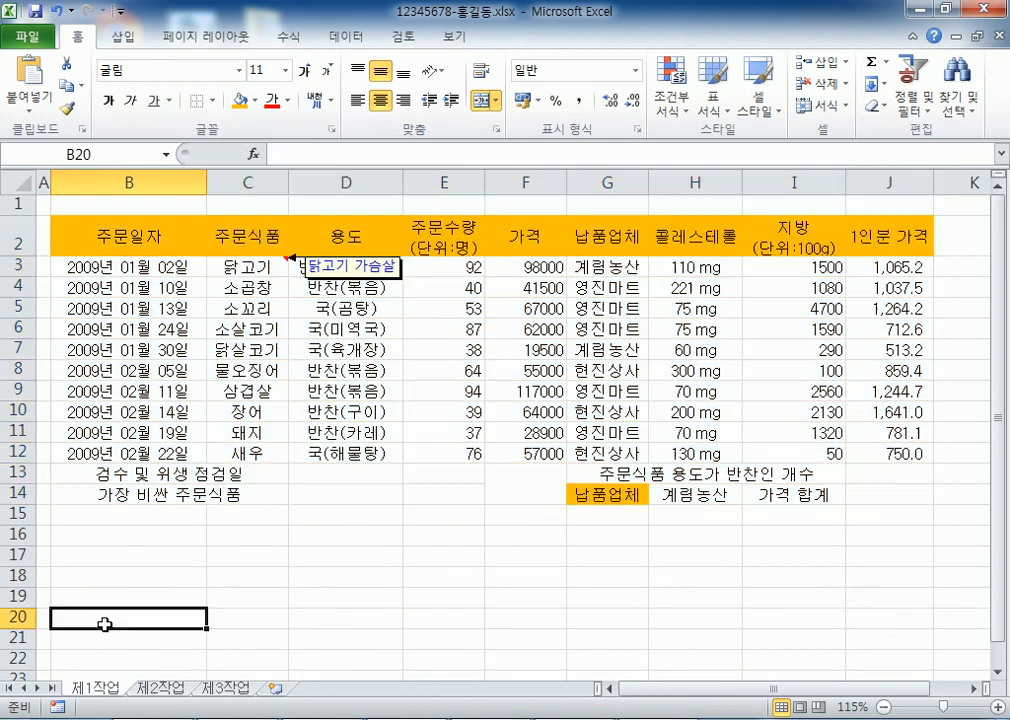
Apply all borders to the whole table, B2:J14
left_click(92, 230)
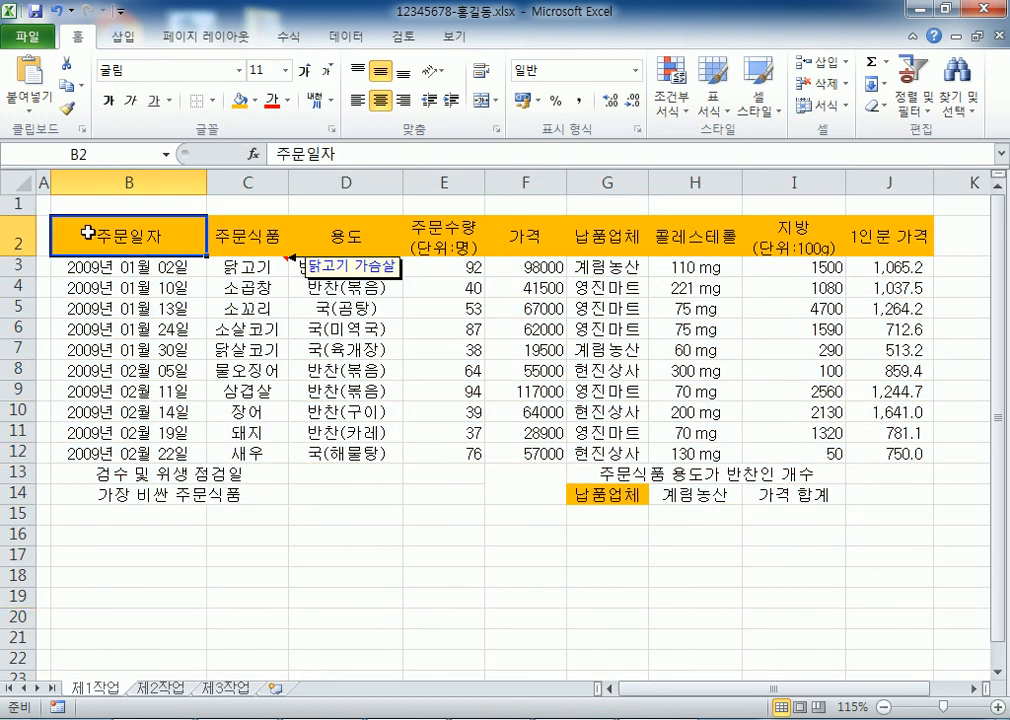
left_click_drag(88, 232, 870, 550)
left_click_drag(120, 267, 883, 455)
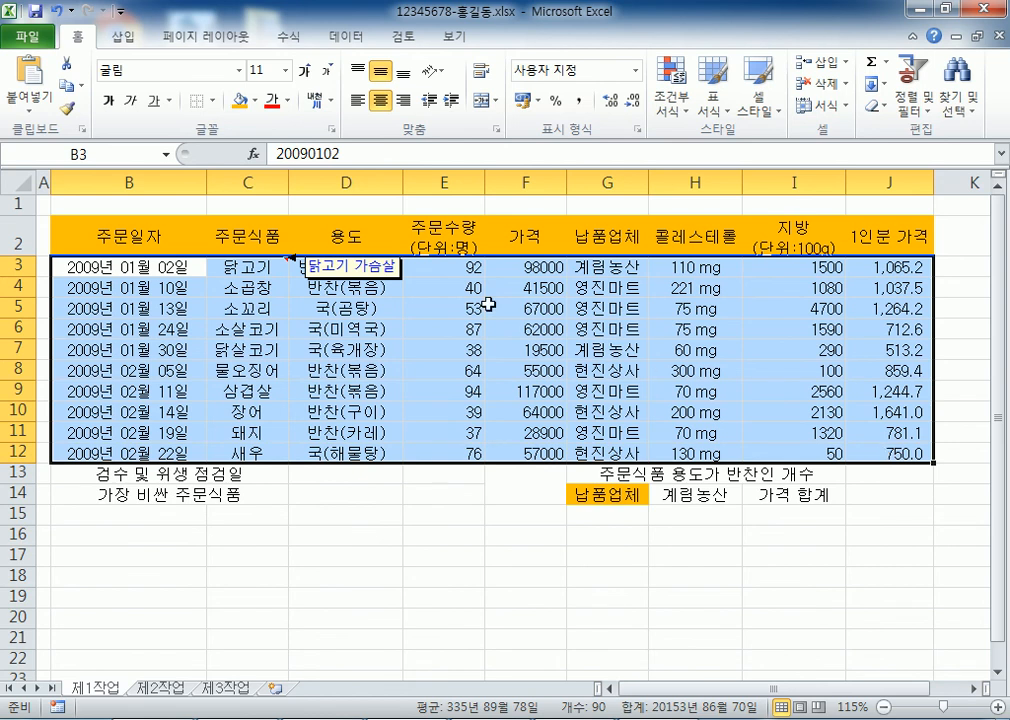
left_click_drag(135, 228, 870, 497)
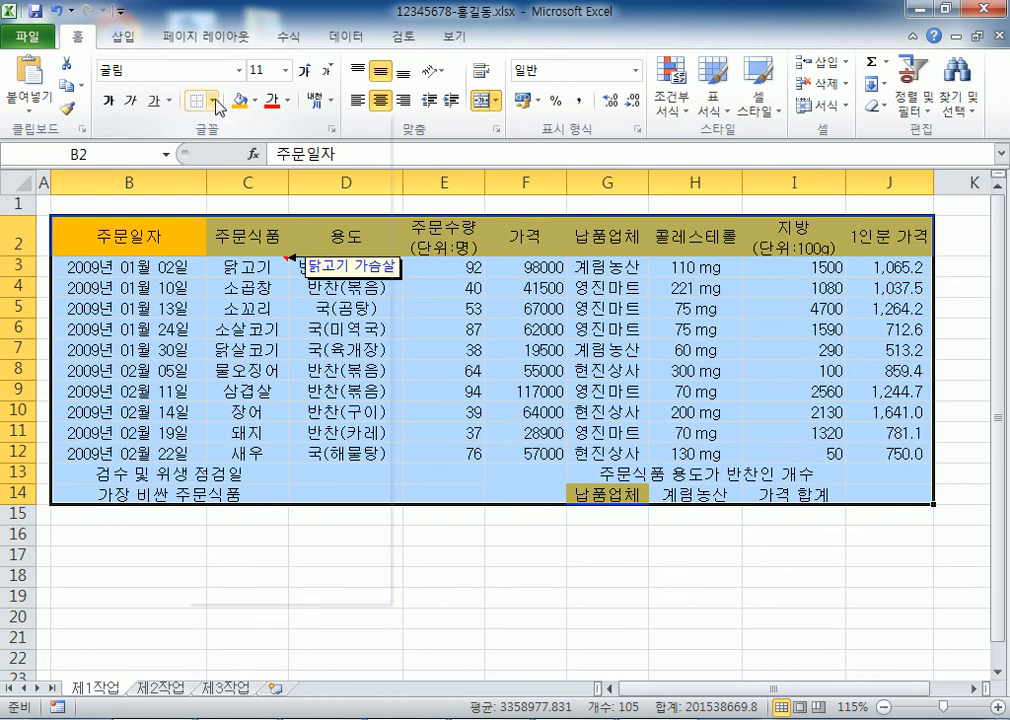
left_click(213, 100)
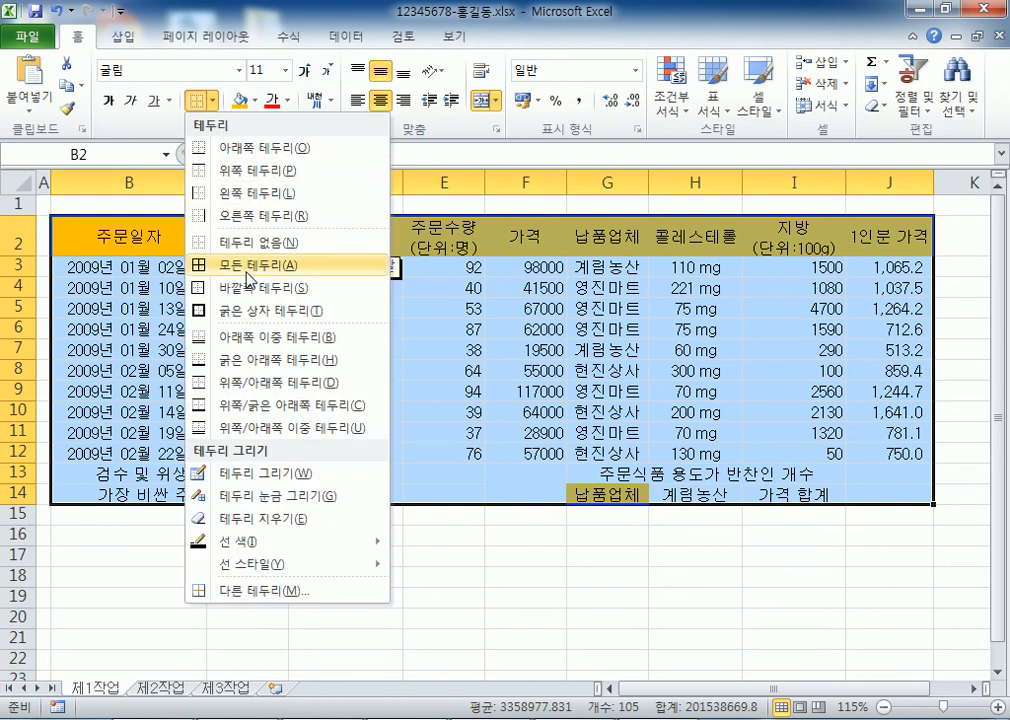
left_click(249, 278)
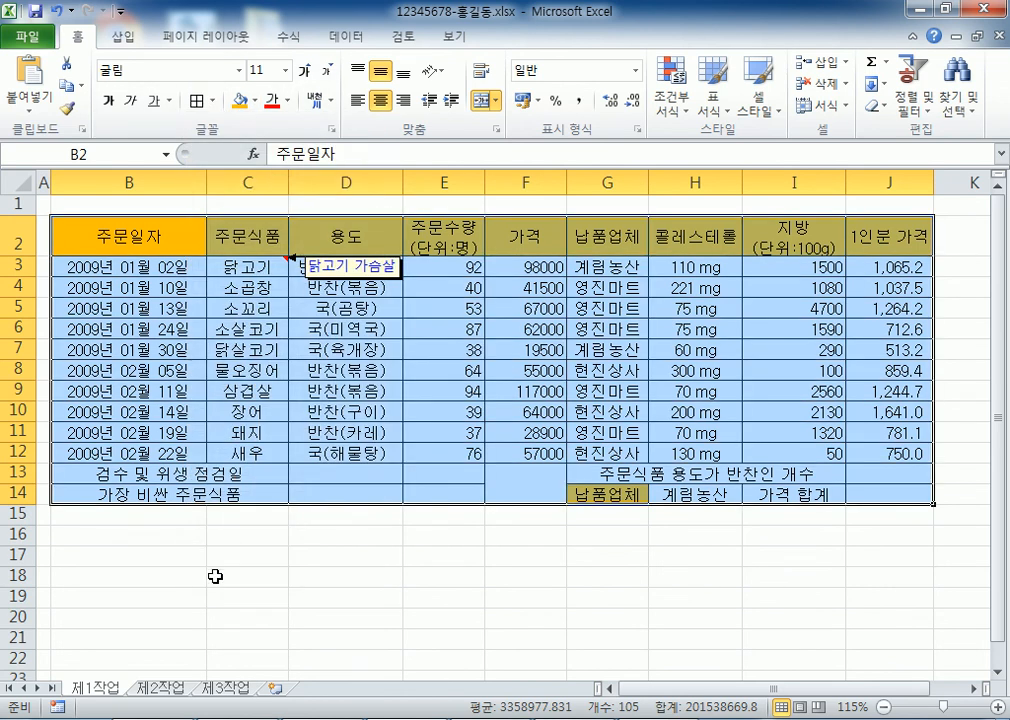
Surround the whole table, B2:J14, with a thick box border
left_click(213, 100)
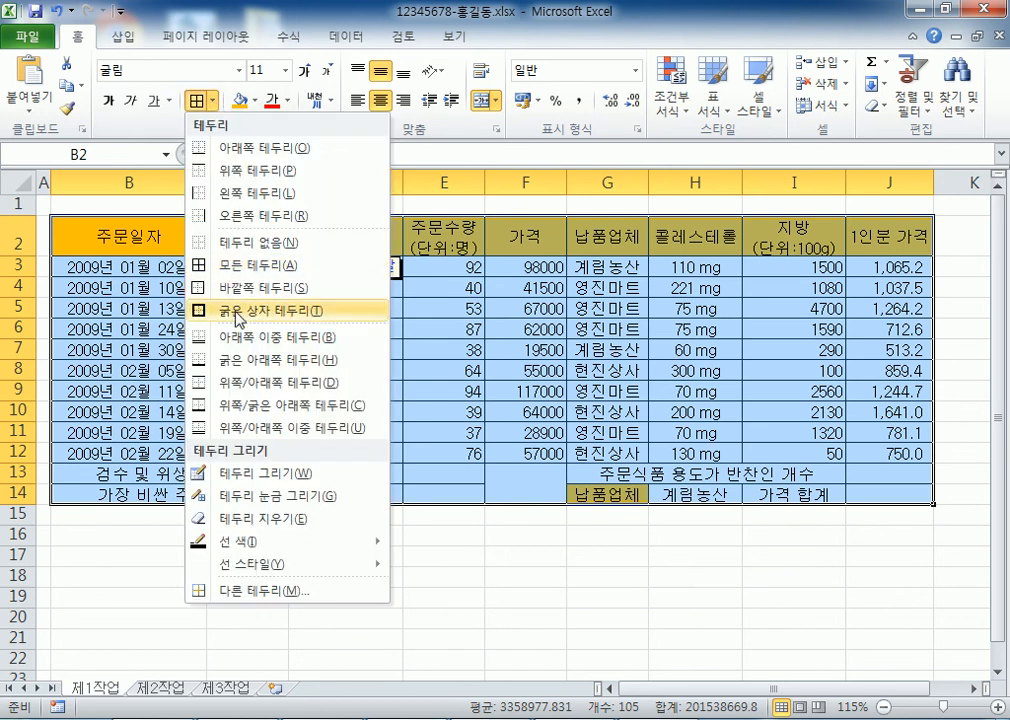
left_click(238, 314)
left_click(221, 573)
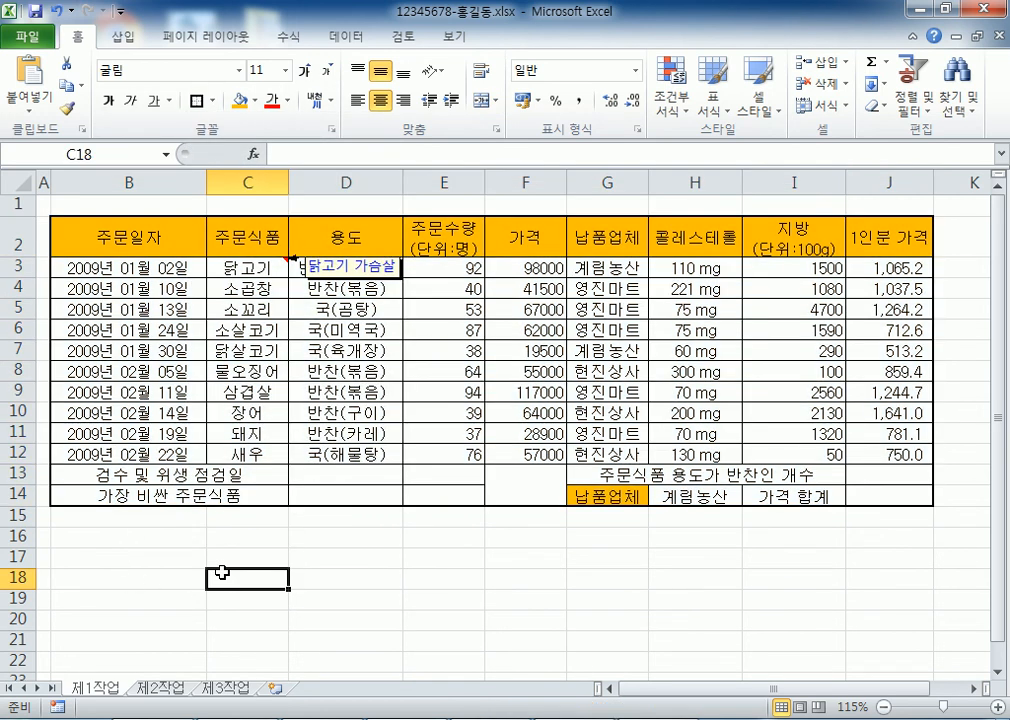
Surround the data rows, B3:J12, with the same thick box border
left_click_drag(86, 268, 885, 456)
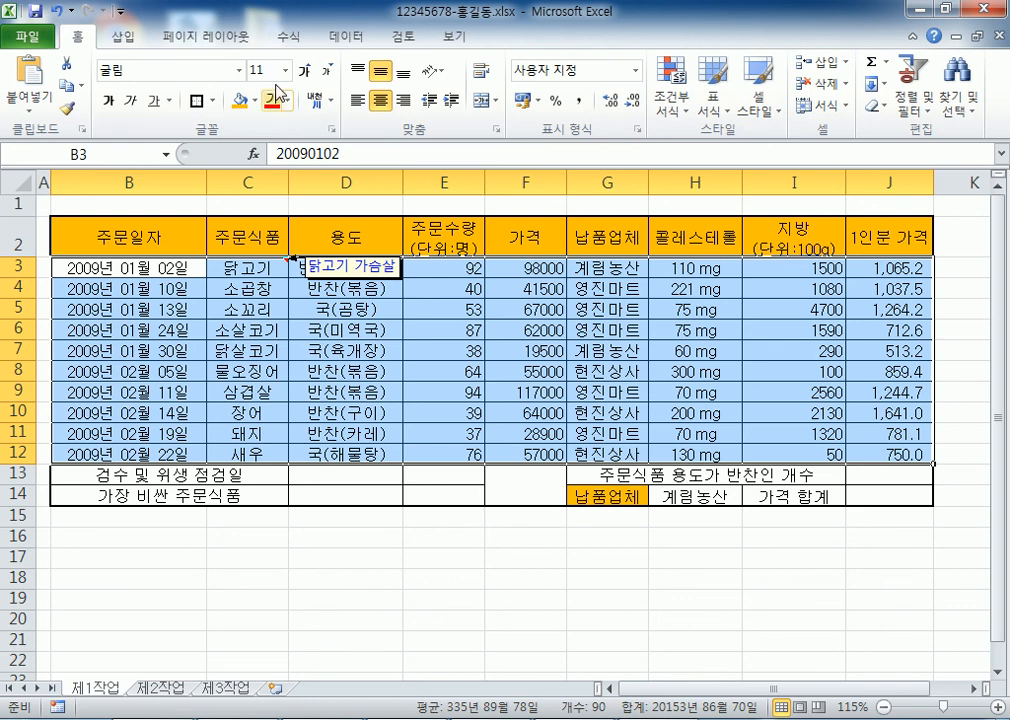
left_click(197, 100)
left_click(212, 581)
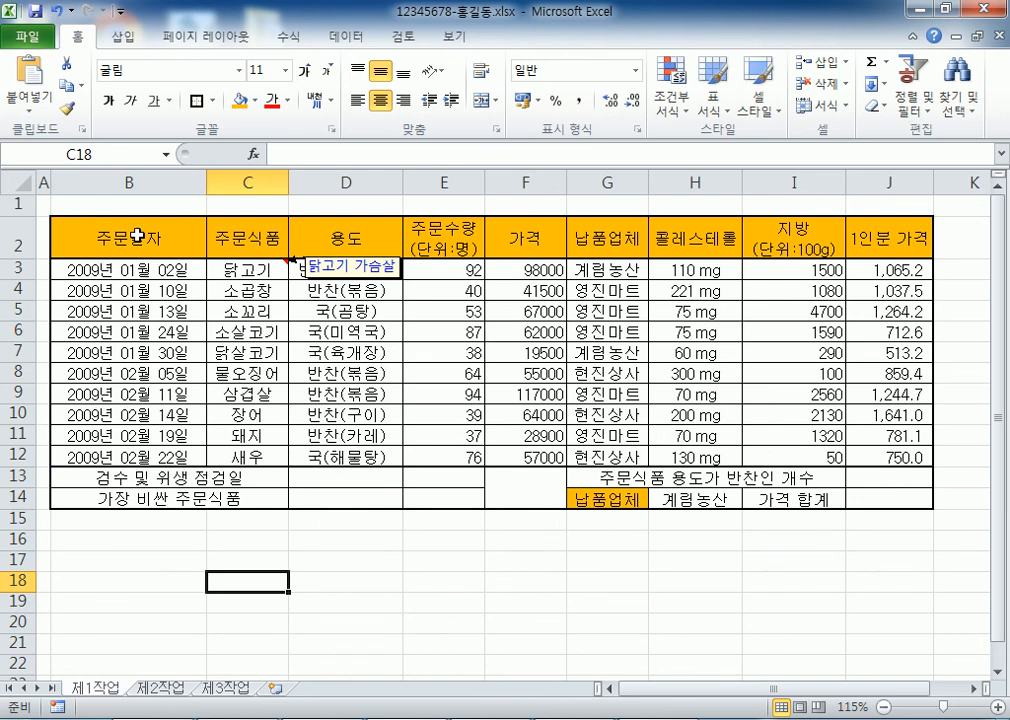
left_click(41, 201)
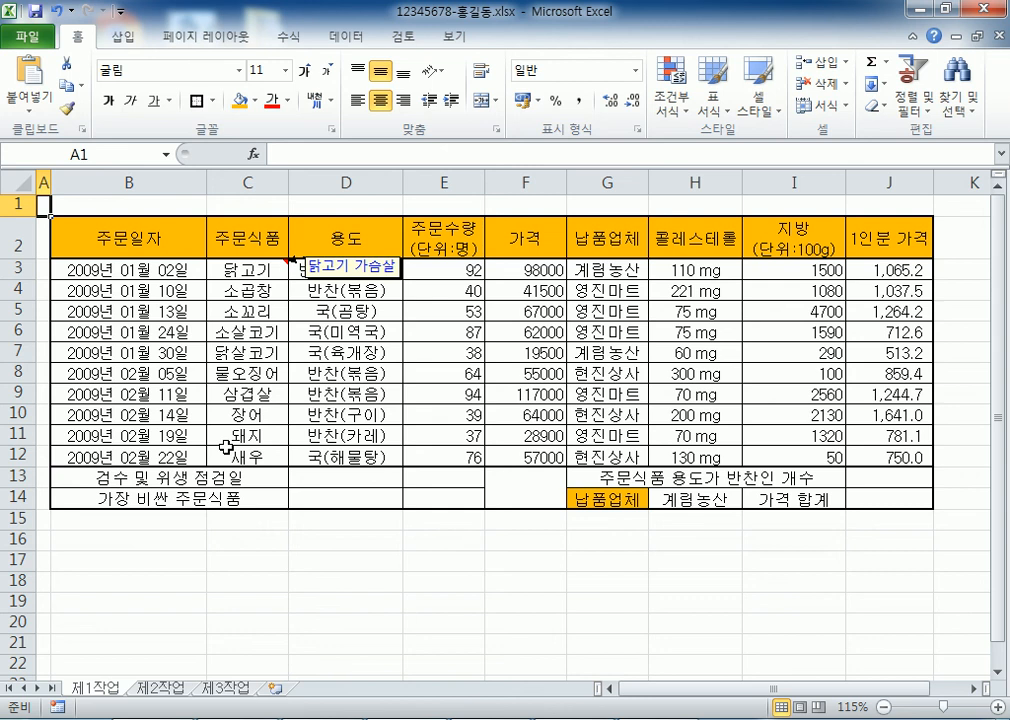
Add both diagonal border lines to the merged empty cell F13:F14 so that they cross in an X
left_click(548, 488)
scroll(590, 420, "down", 2)
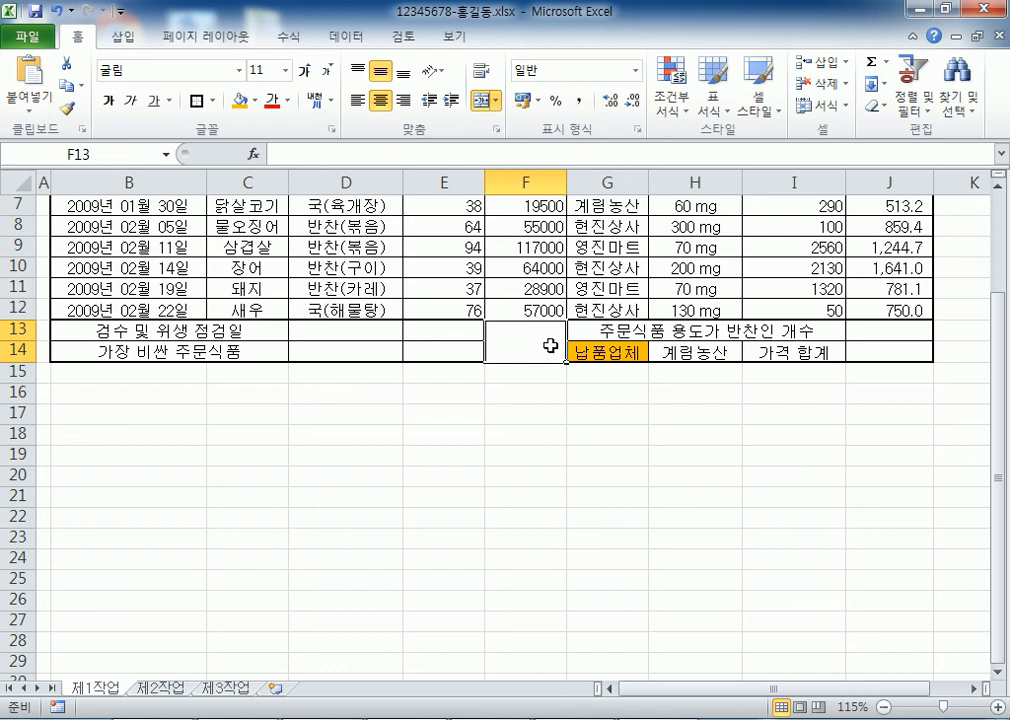
left_click(548, 475)
left_click(515, 346)
key("ctrl+1")
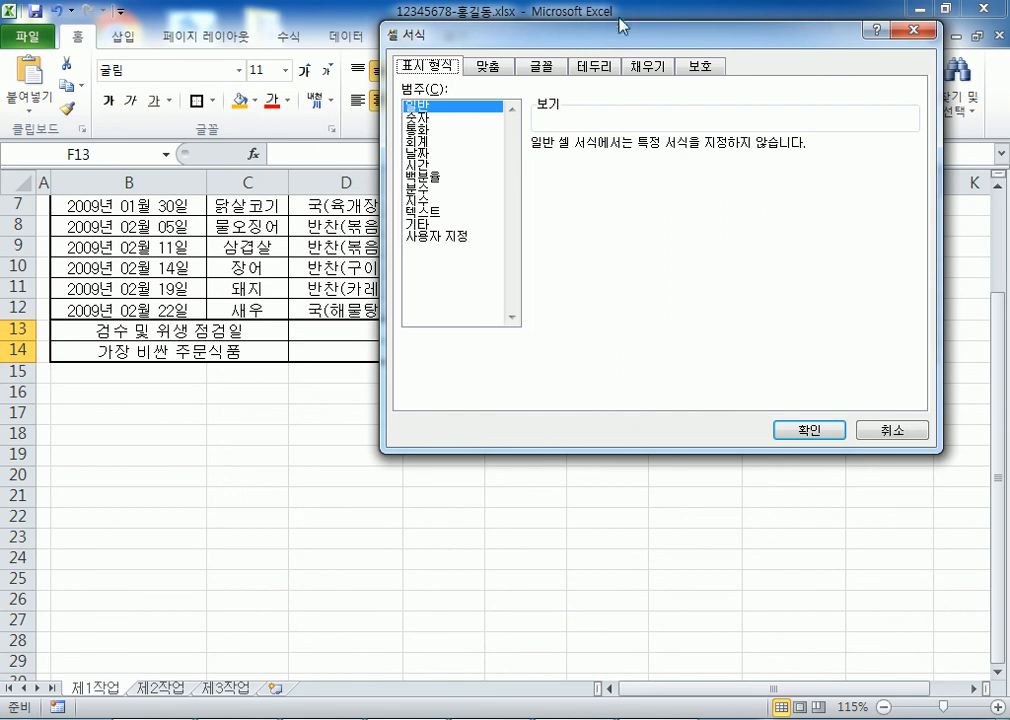
left_click_drag(623, 39, 611, 67)
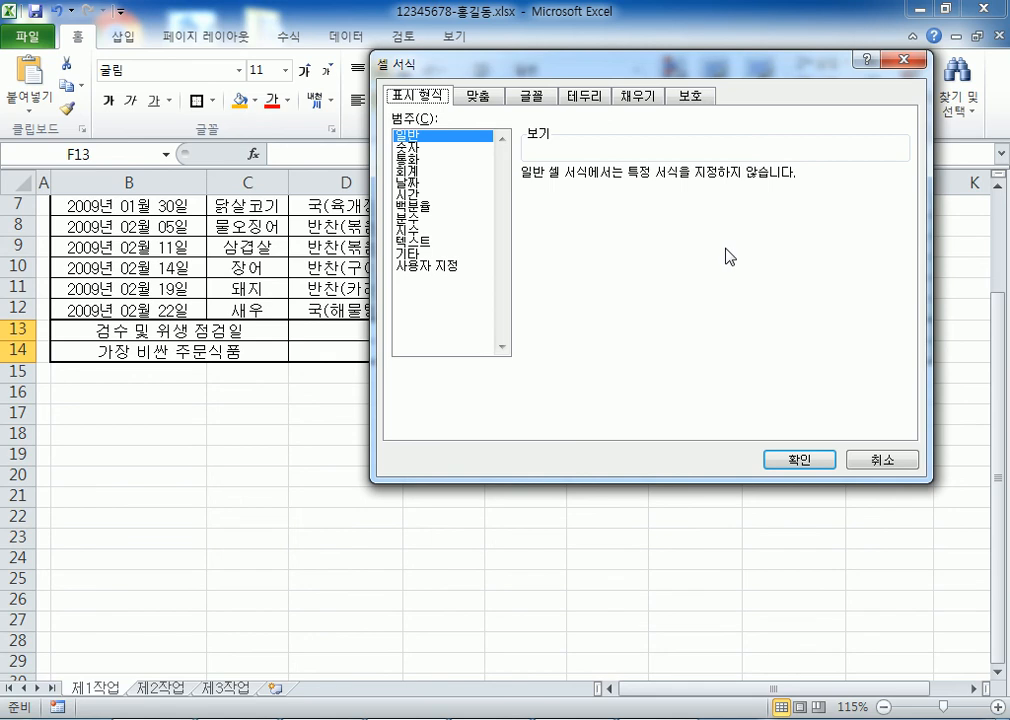
left_click(586, 96)
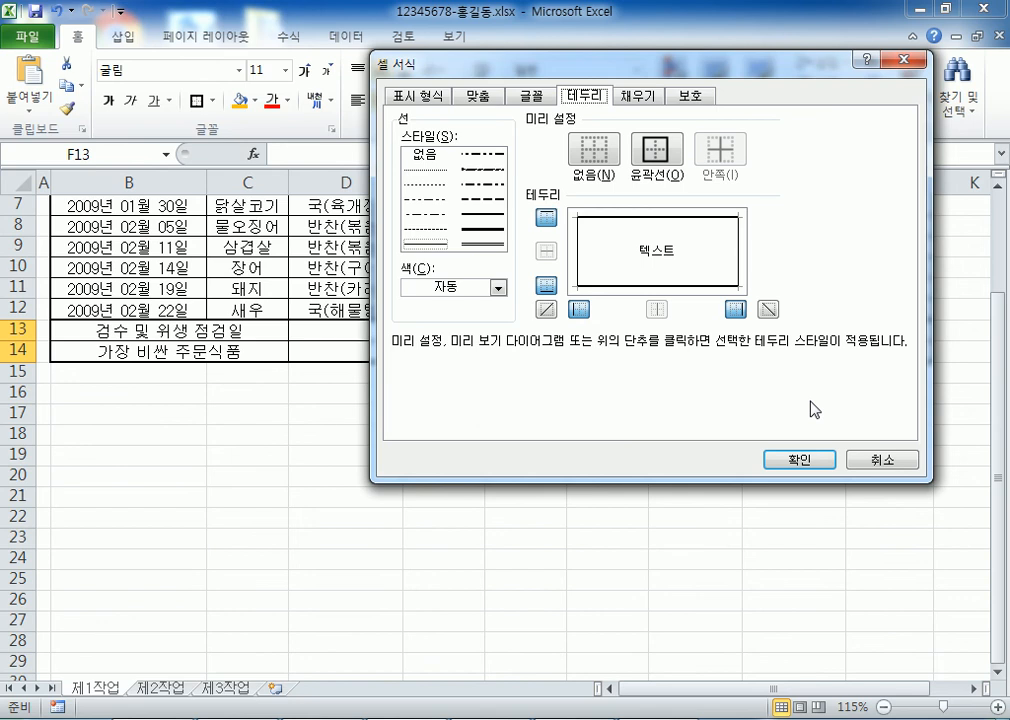
left_click_drag(765, 72, 435, 42)
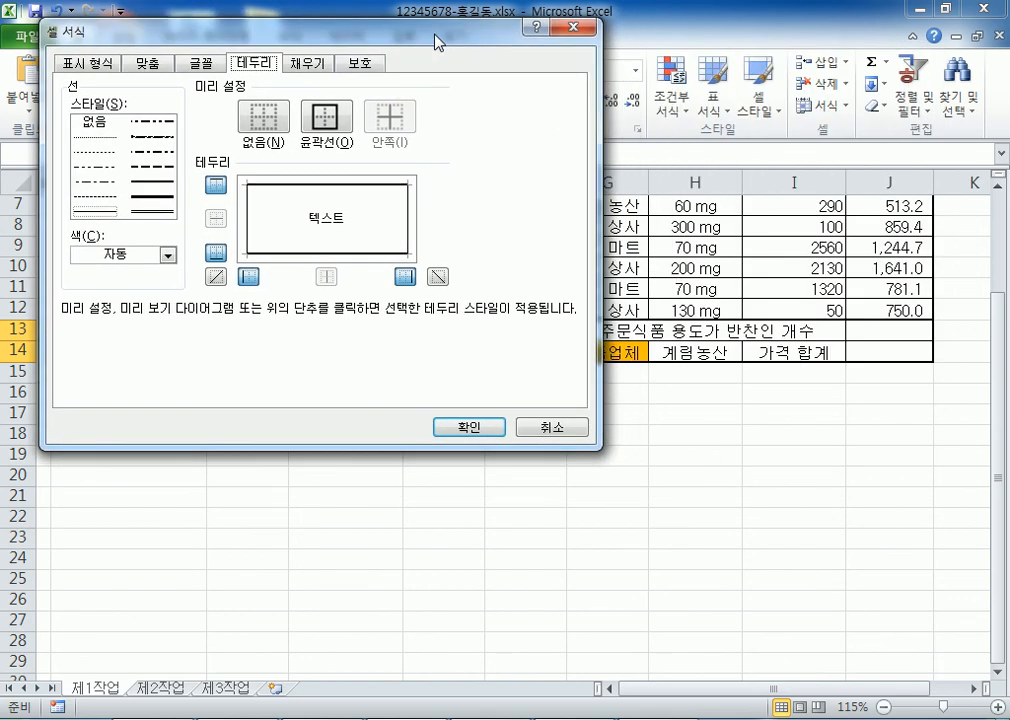
left_click(217, 276)
left_click(436, 276)
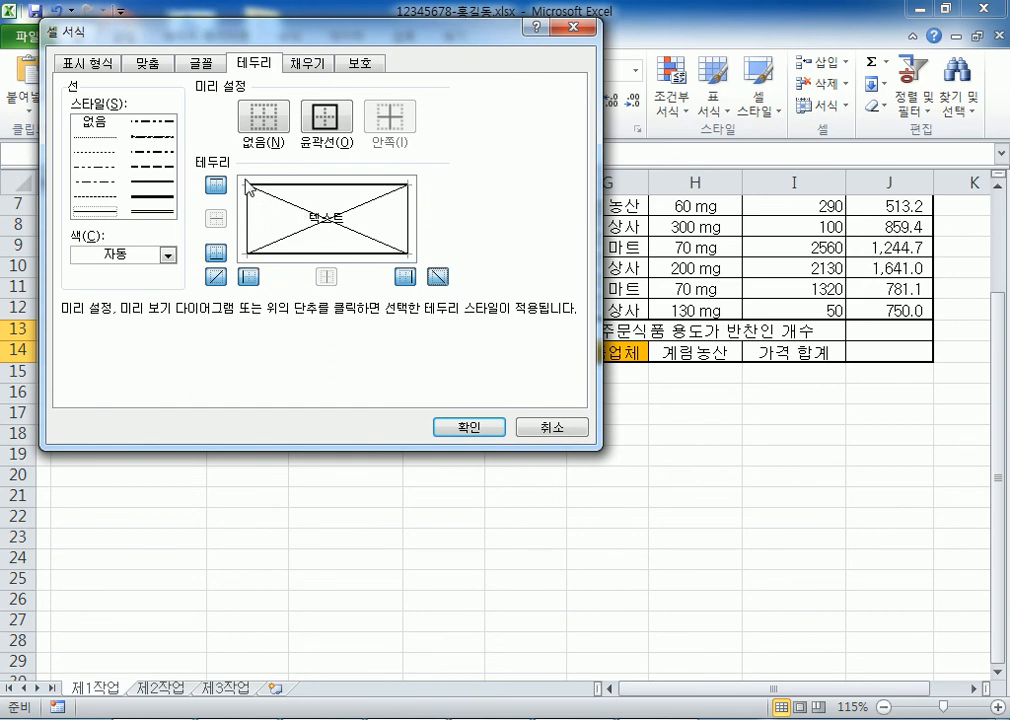
left_click(436, 276)
left_click(218, 278)
left_click(217, 277)
left_click(436, 276)
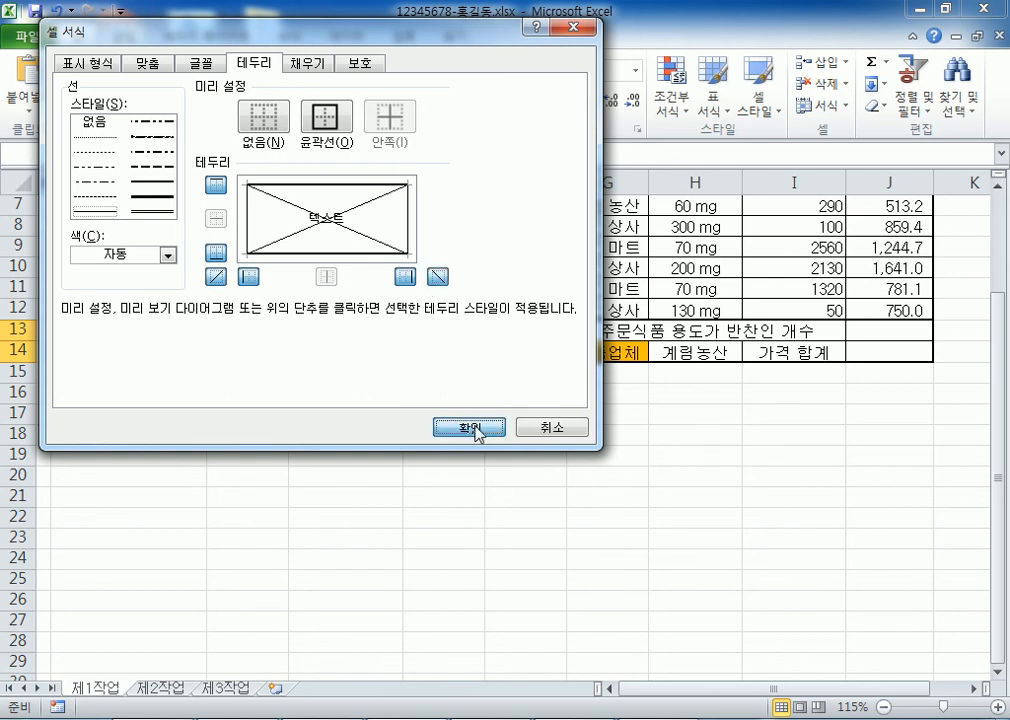
left_click(472, 429)
left_click(492, 463)
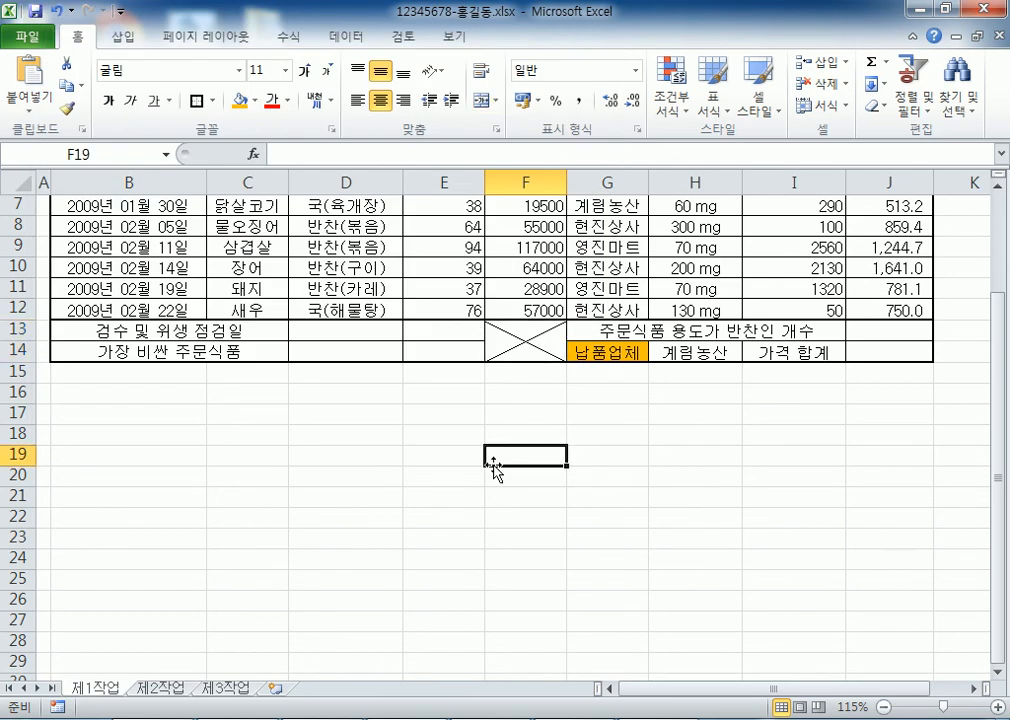